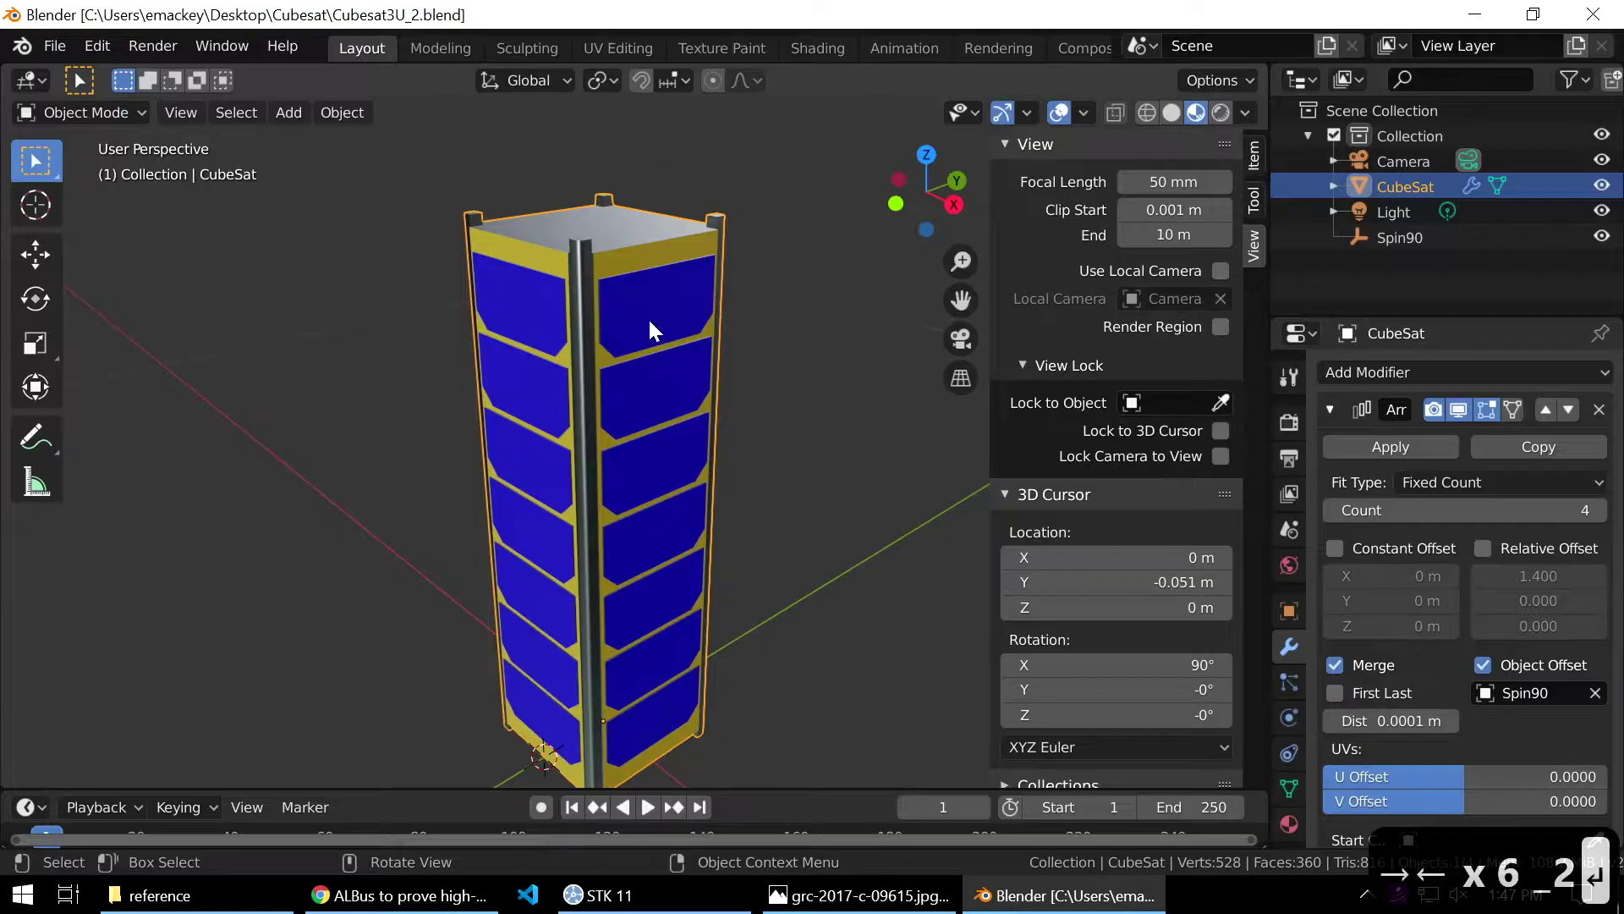
Examine the CubeSat model from several angles in Object Mode and its underlying mesh in Edit Mode.
{"action": "scroll", "coordinate": [677, 347], "scroll_direction": "up", "scroll_amount": 4}
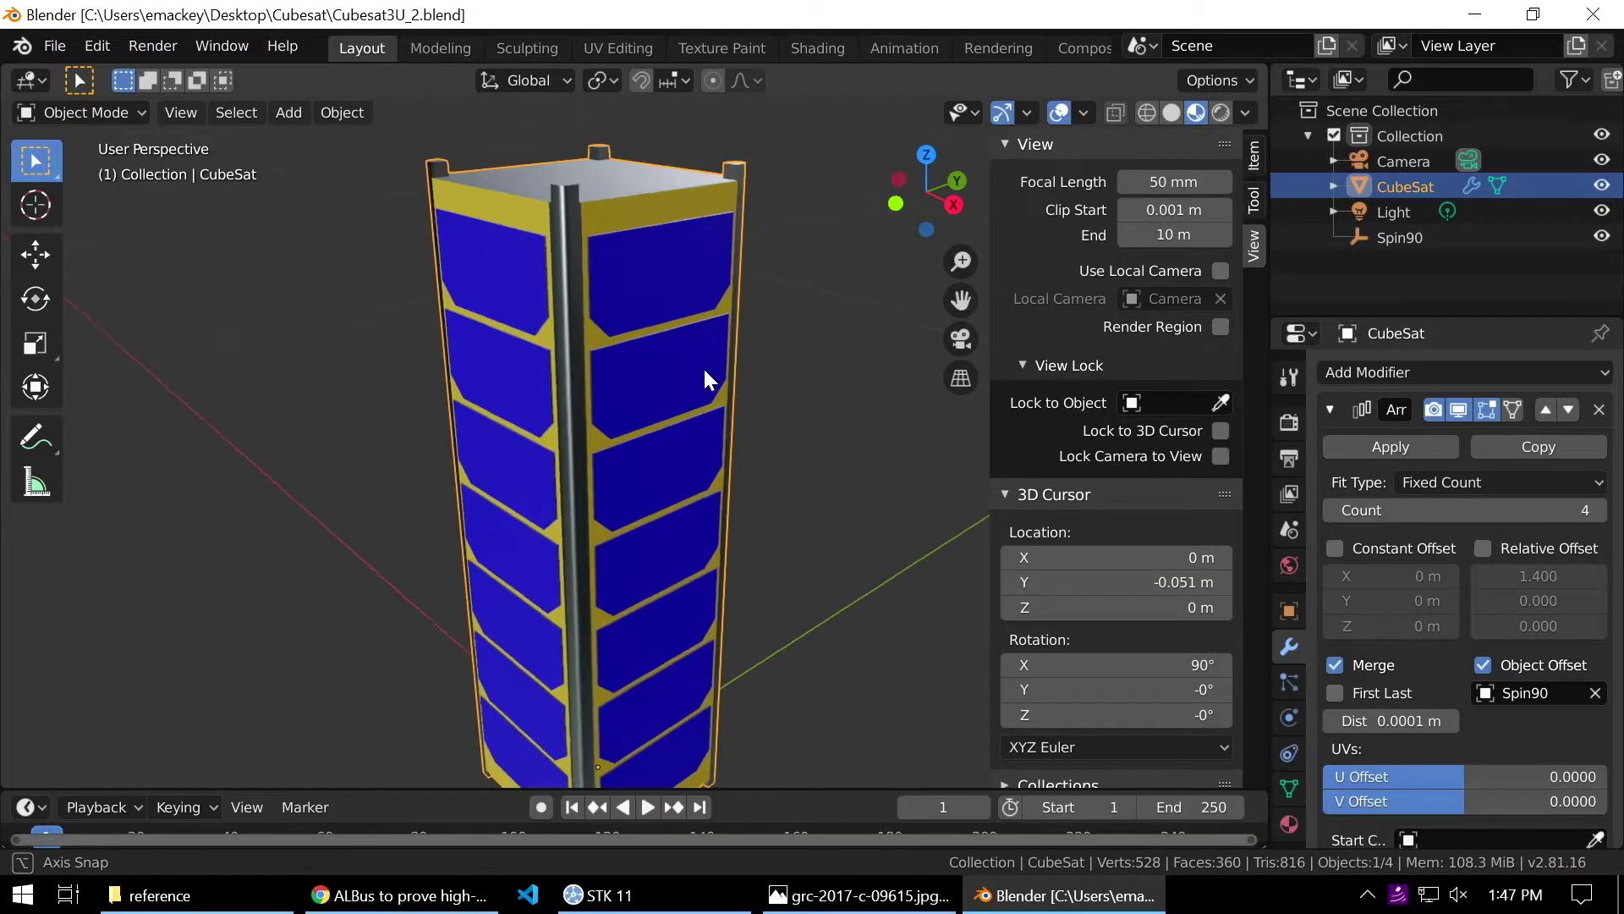
{"action": "middle_click_drag", "start_coordinate": [617, 279], "coordinate": [787, 434]}
{"action": "middle_click_drag", "start_coordinate": [611, 440], "coordinate": [652, 464]}
{"action": "key", "text": "KP_1"}
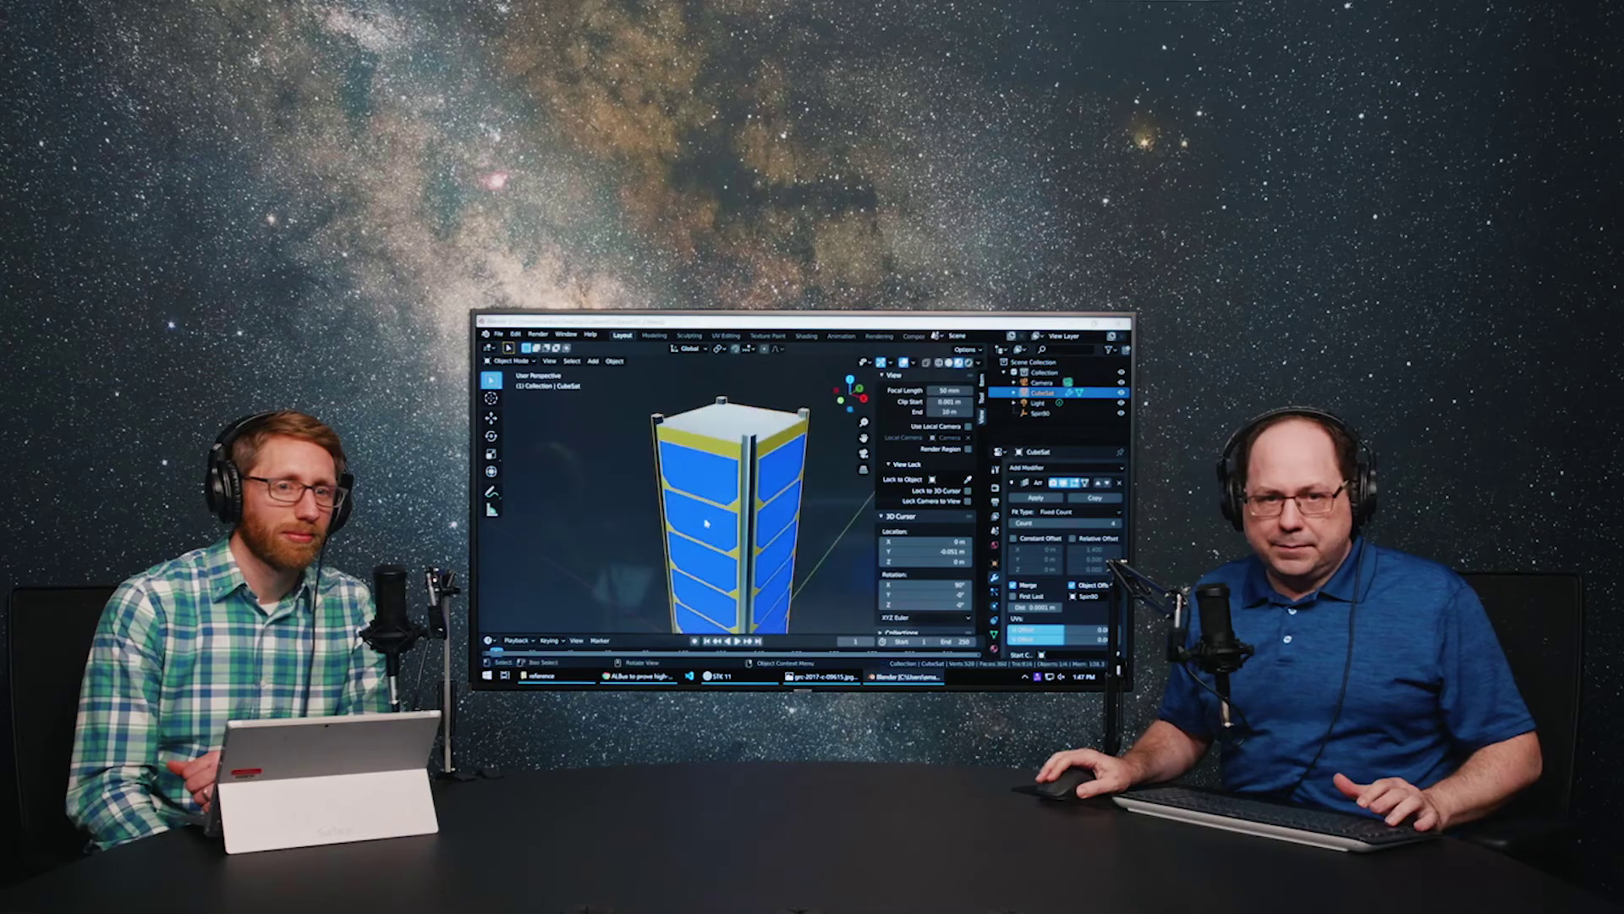
{"action": "scroll", "coordinate": [706, 523], "scroll_direction": "down", "scroll_amount": 3}
{"action": "middle_click_drag", "start_coordinate": [706, 523], "coordinate": [764, 523]}
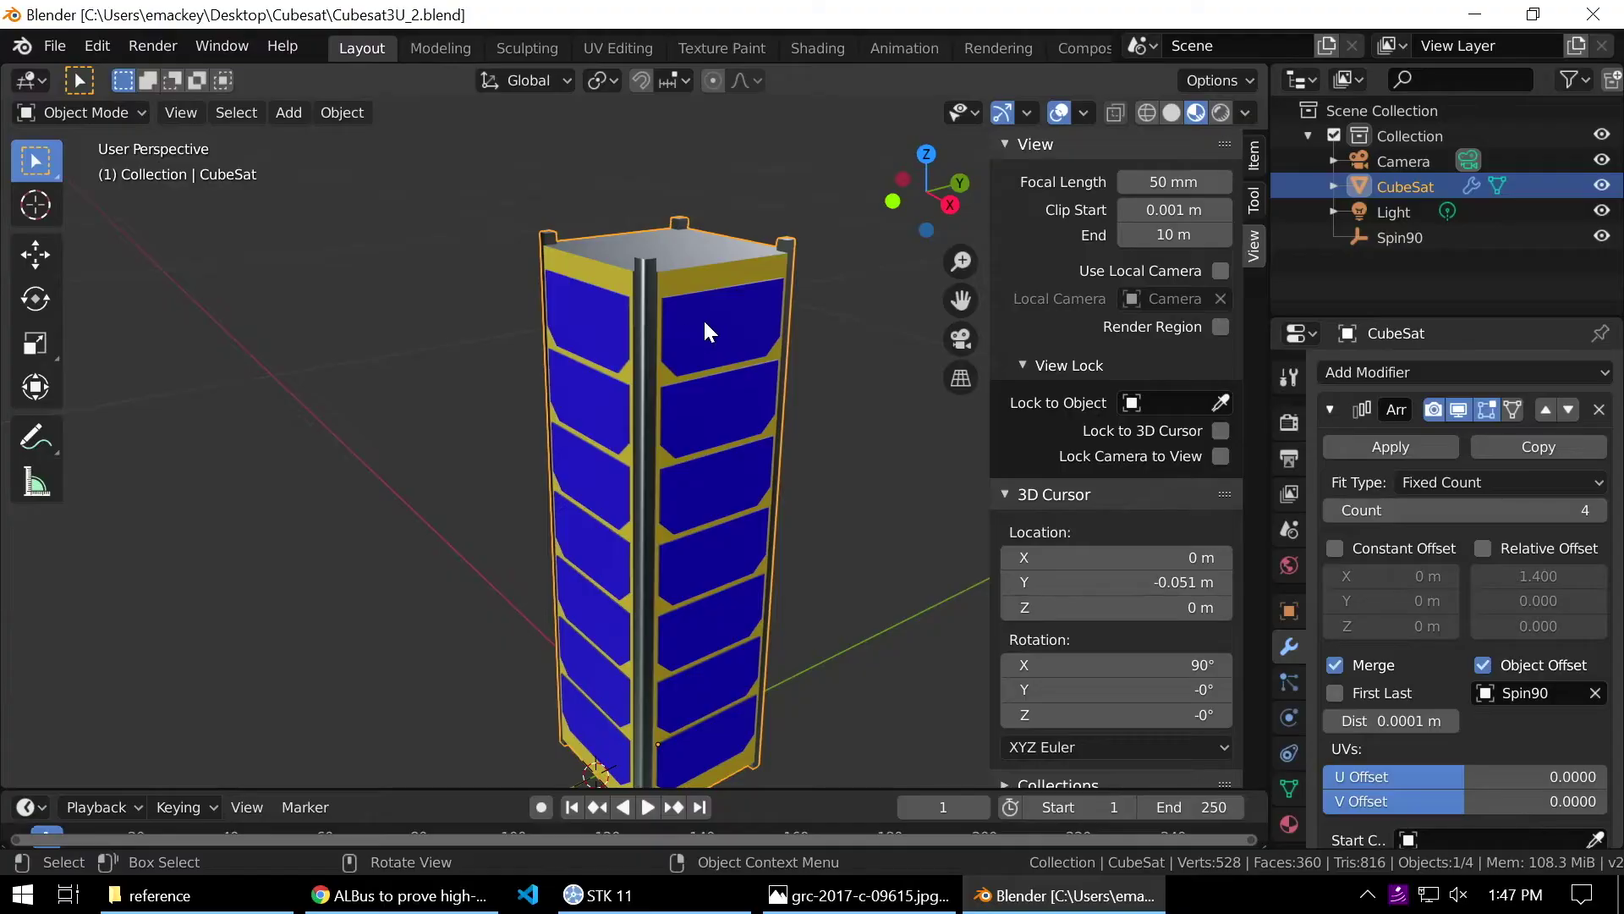
{"action": "key", "text": "Tab"}
{"action": "scroll", "coordinate": [705, 348], "scroll_direction": "up", "scroll_amount": 4}
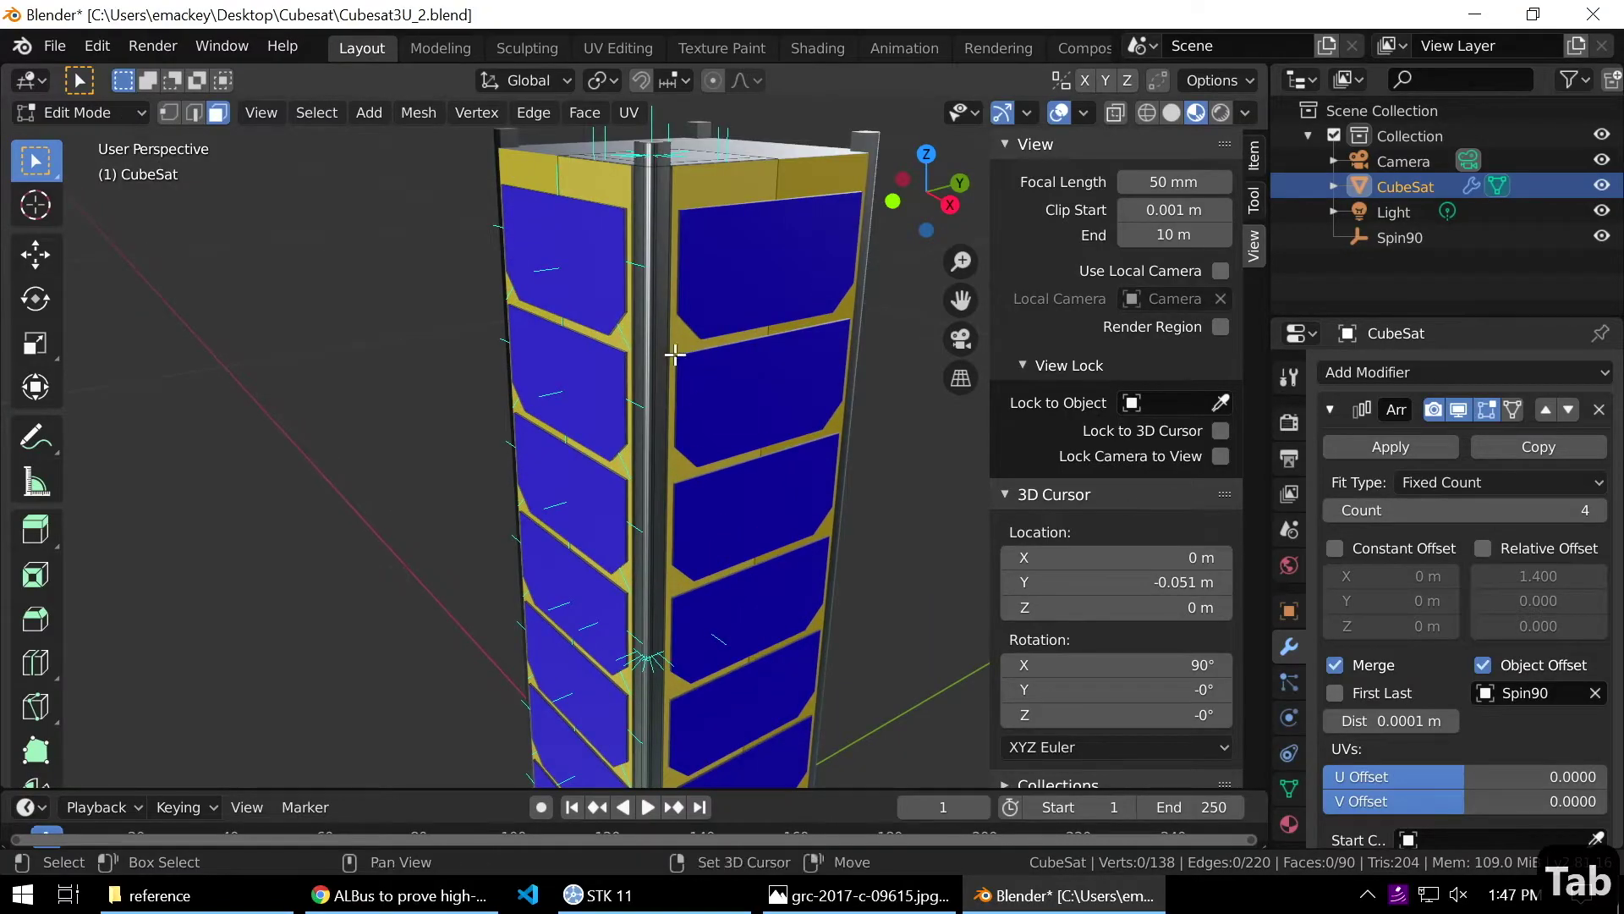
{"action": "scroll", "coordinate": [686, 362], "scroll_direction": "down", "scroll_amount": 3}
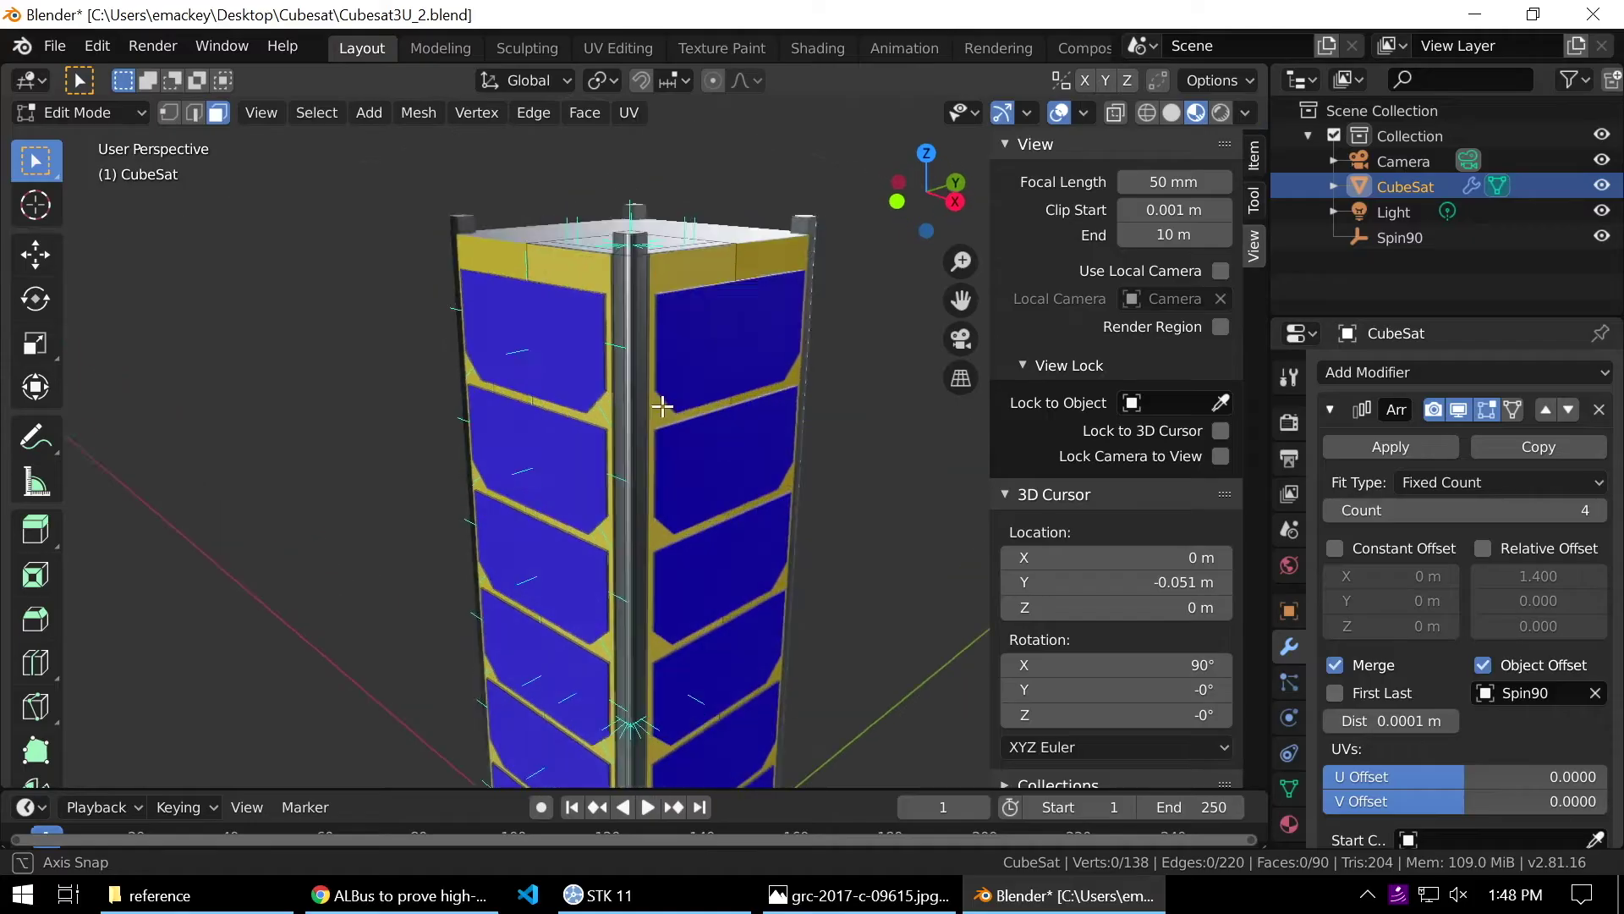
{"action": "scroll", "coordinate": [651, 412], "scroll_direction": "down", "scroll_amount": 2}
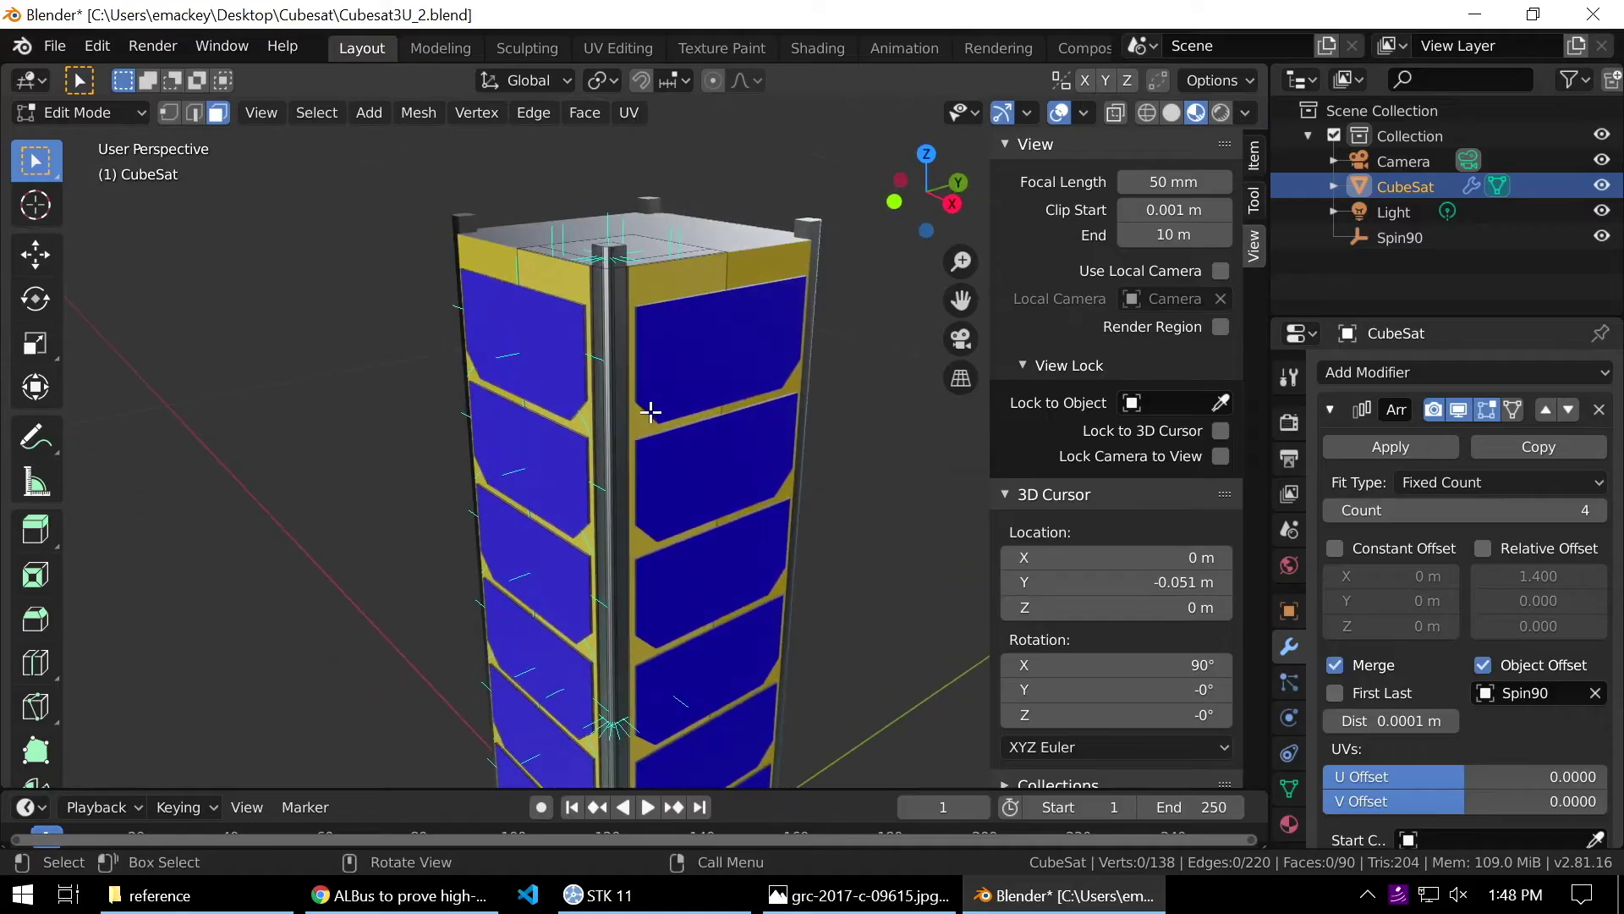
{"action": "middle_click_drag", "start_coordinate": [656, 425], "coordinate": [683, 235]}
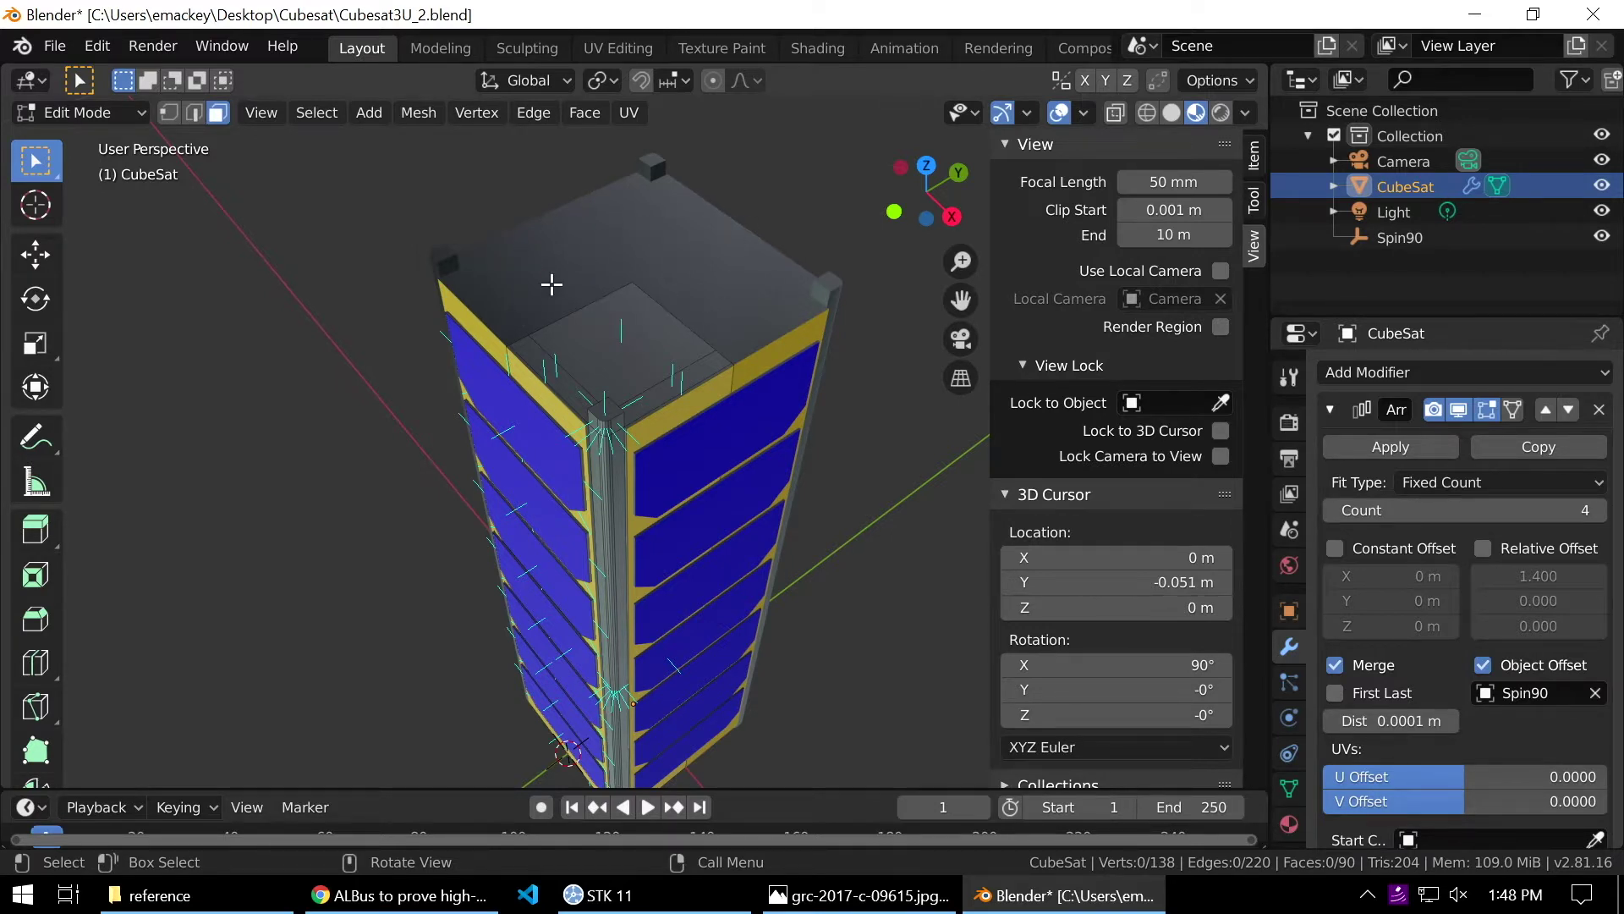
{"action": "middle_click_drag", "start_coordinate": [595, 380], "coordinate": [653, 364]}
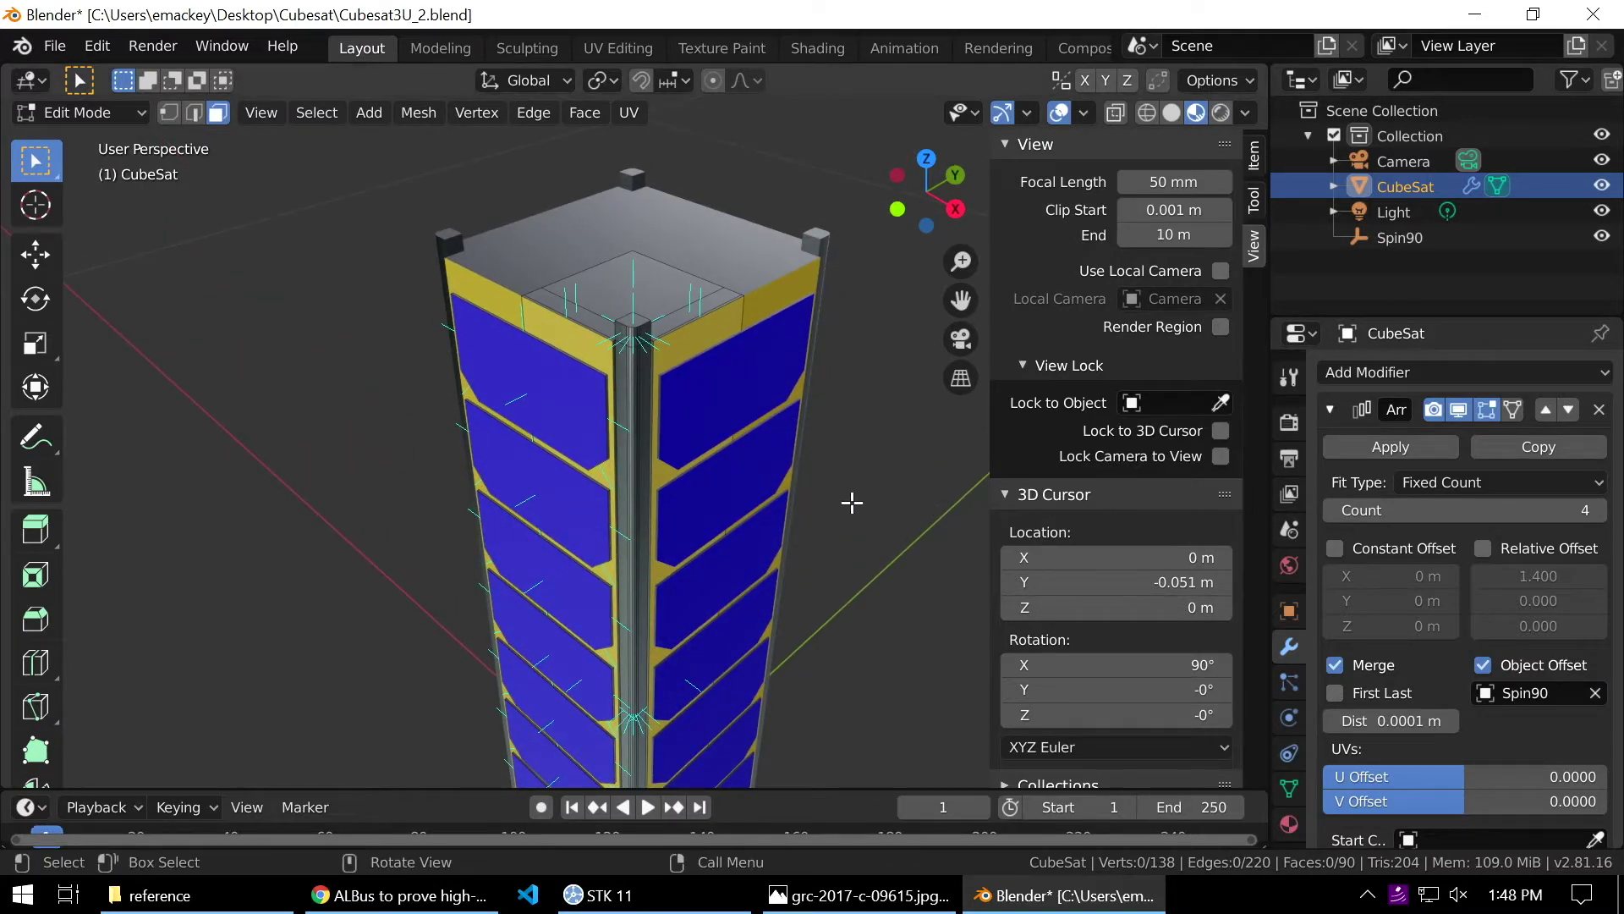
Apply the CubeSat's Array modifier and merge all of its mesh vertices by distance.
{"action": "key", "text": "Tab"}
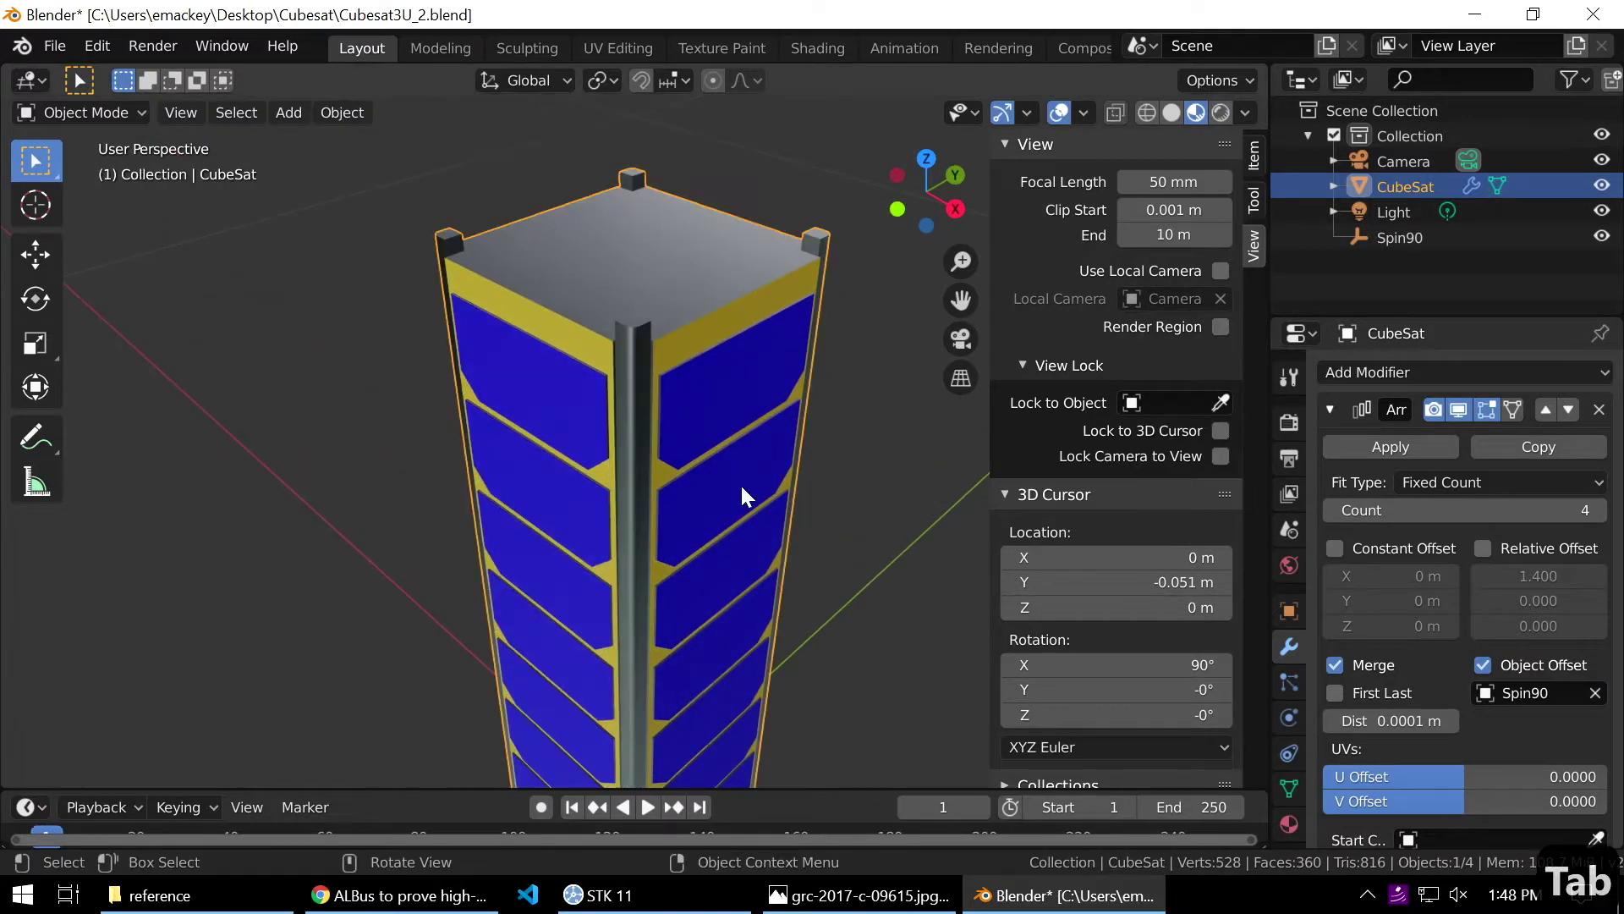
{"action": "left_click", "coordinate": [1390, 447]}
{"action": "key", "text": "Tab"}
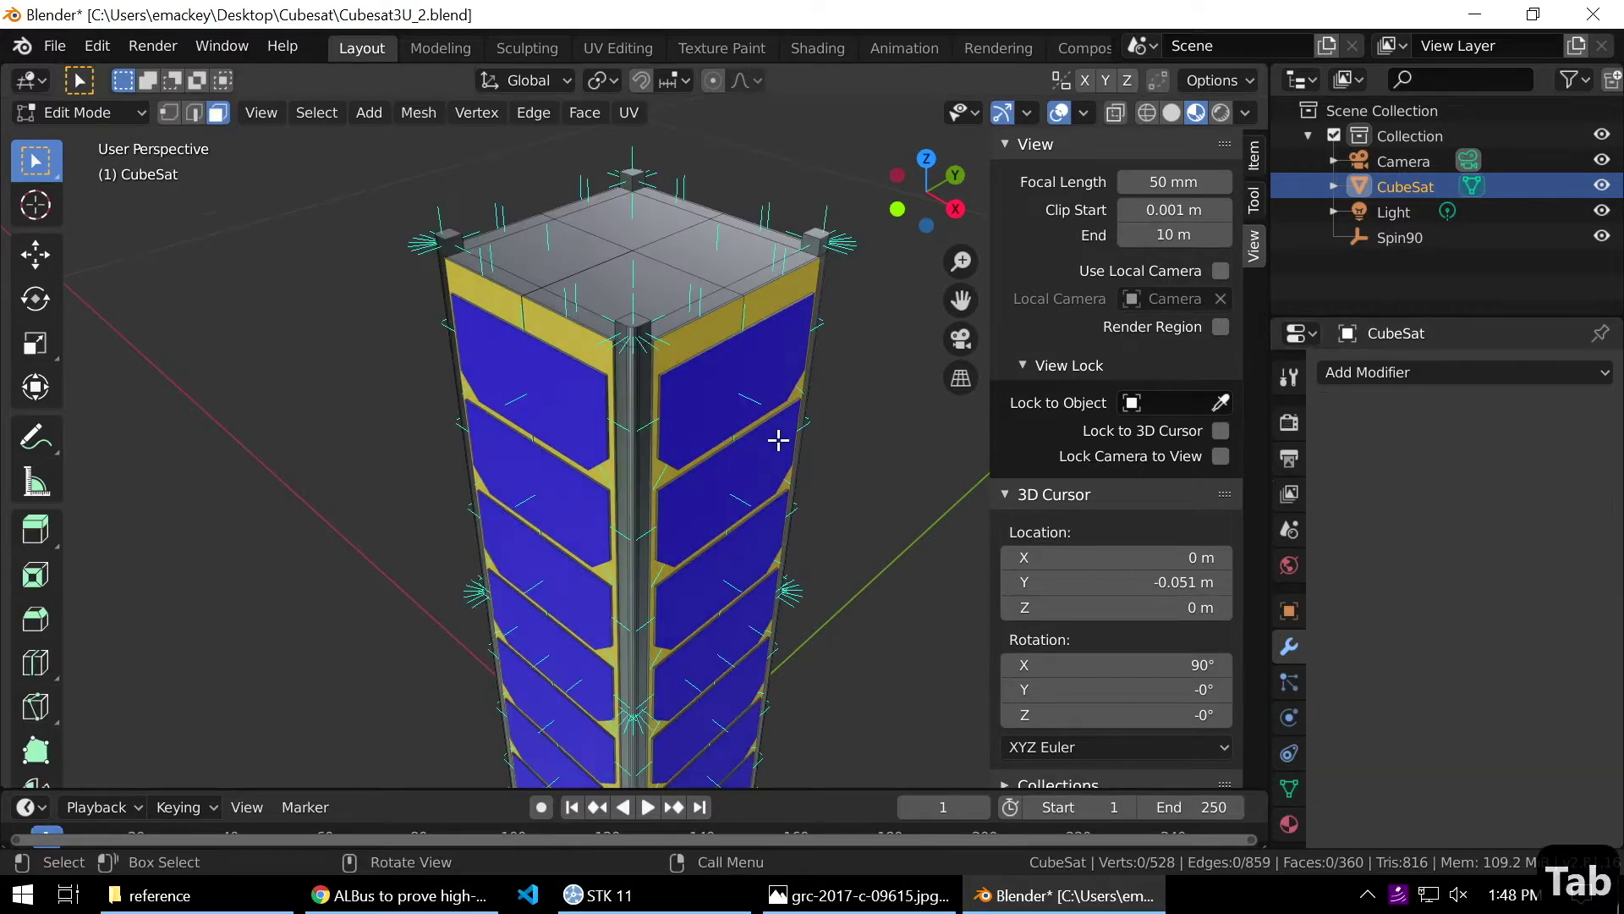
{"action": "key", "text": "a"}
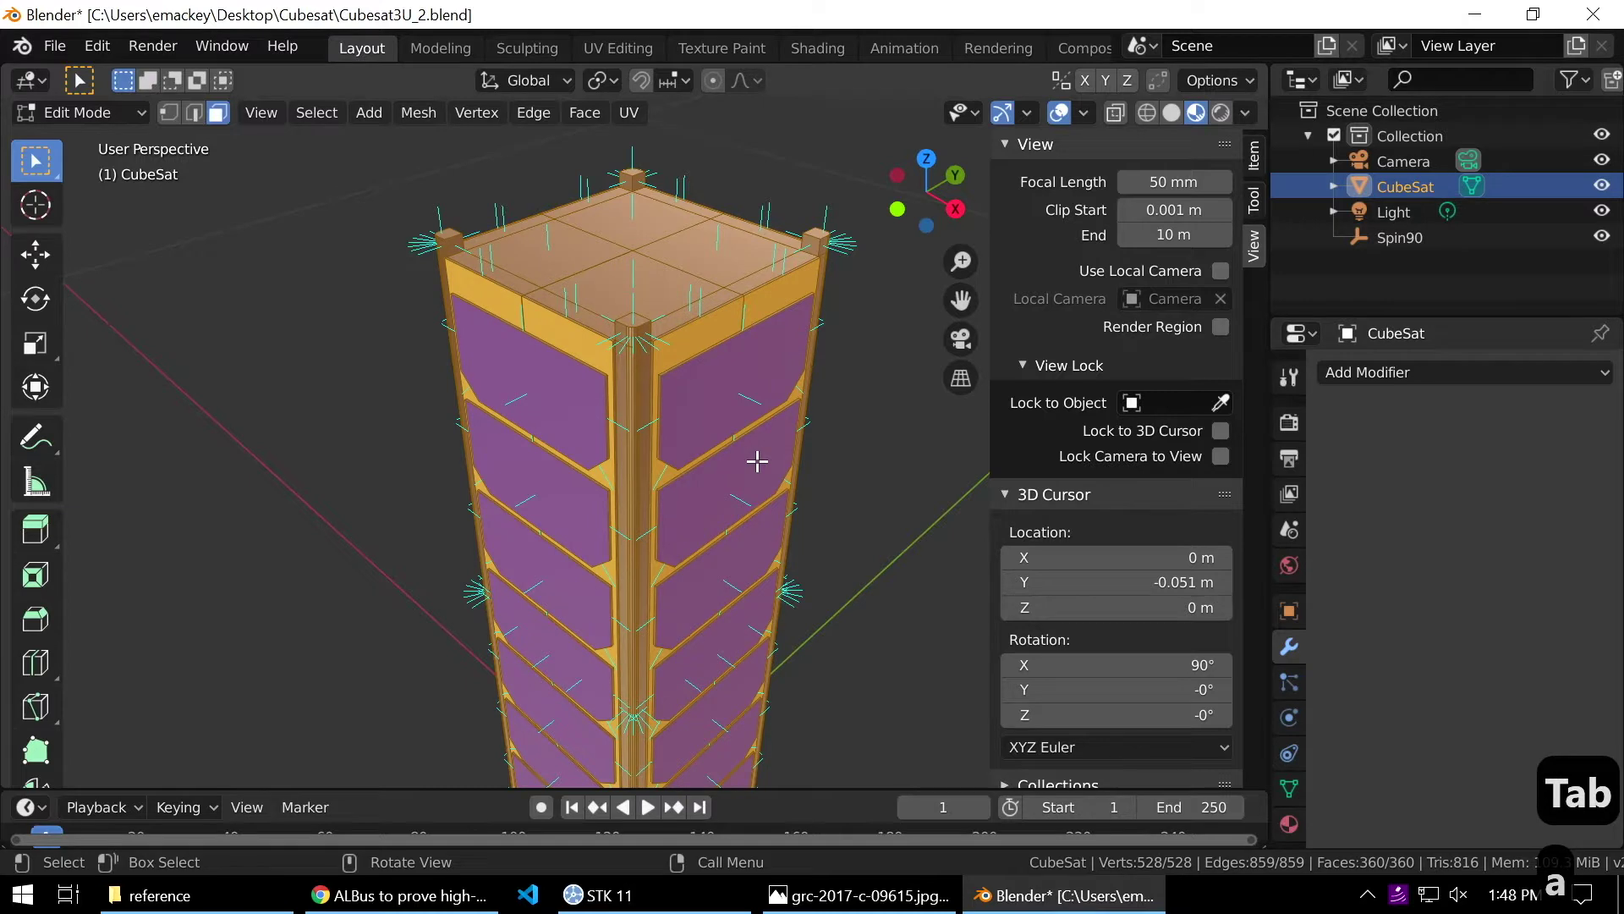
{"action": "key", "text": "alt+m"}
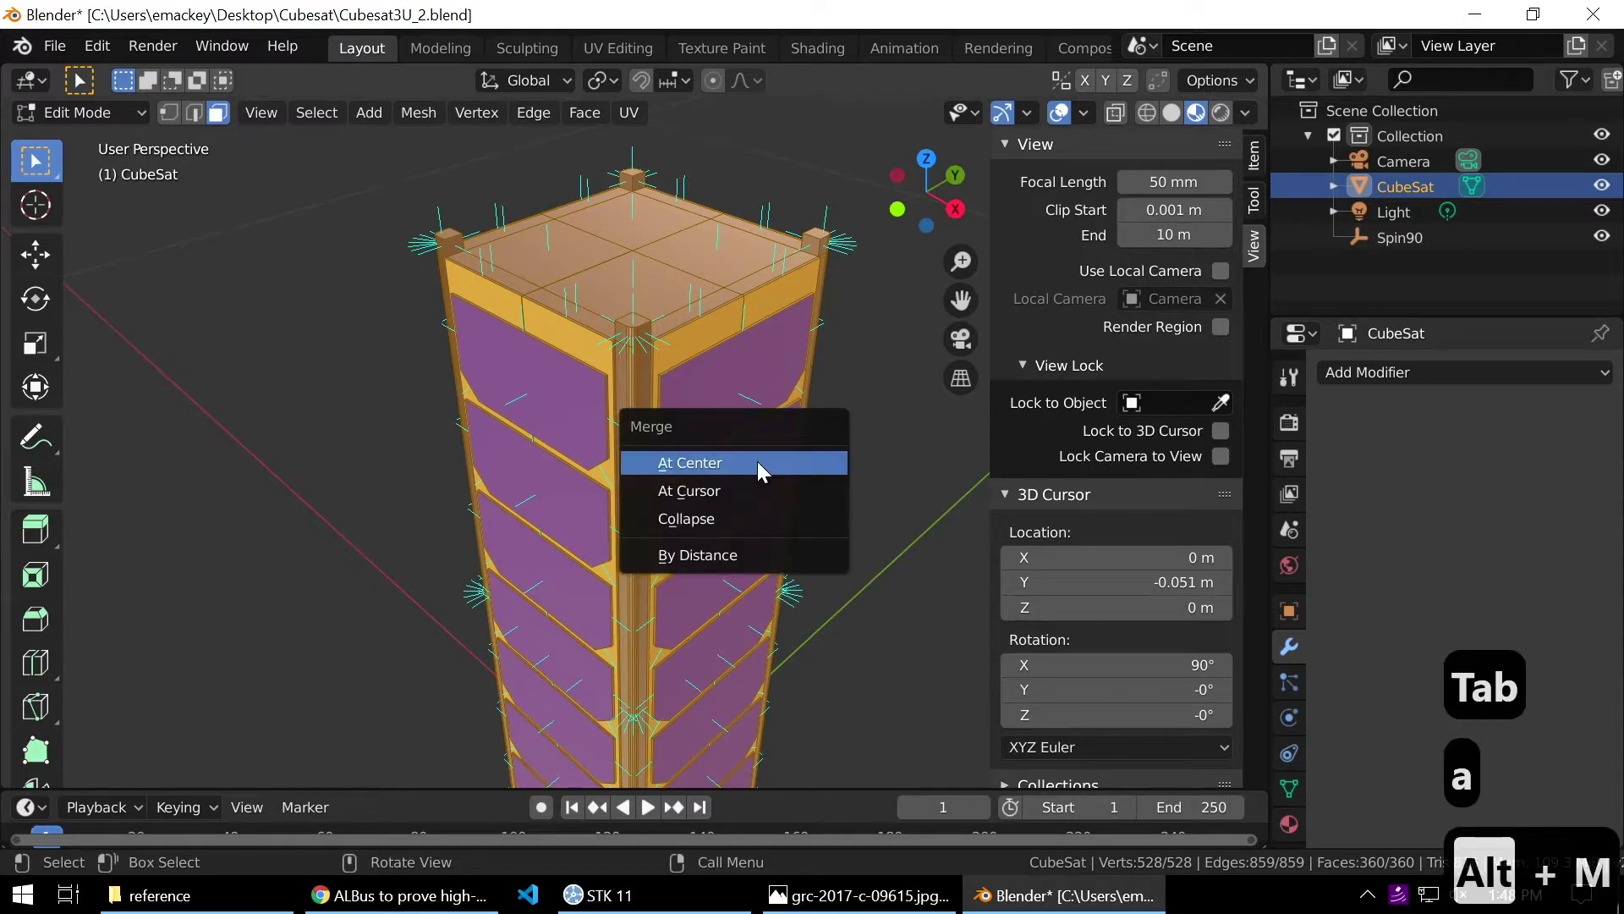
{"action": "left_click", "coordinate": [755, 557]}
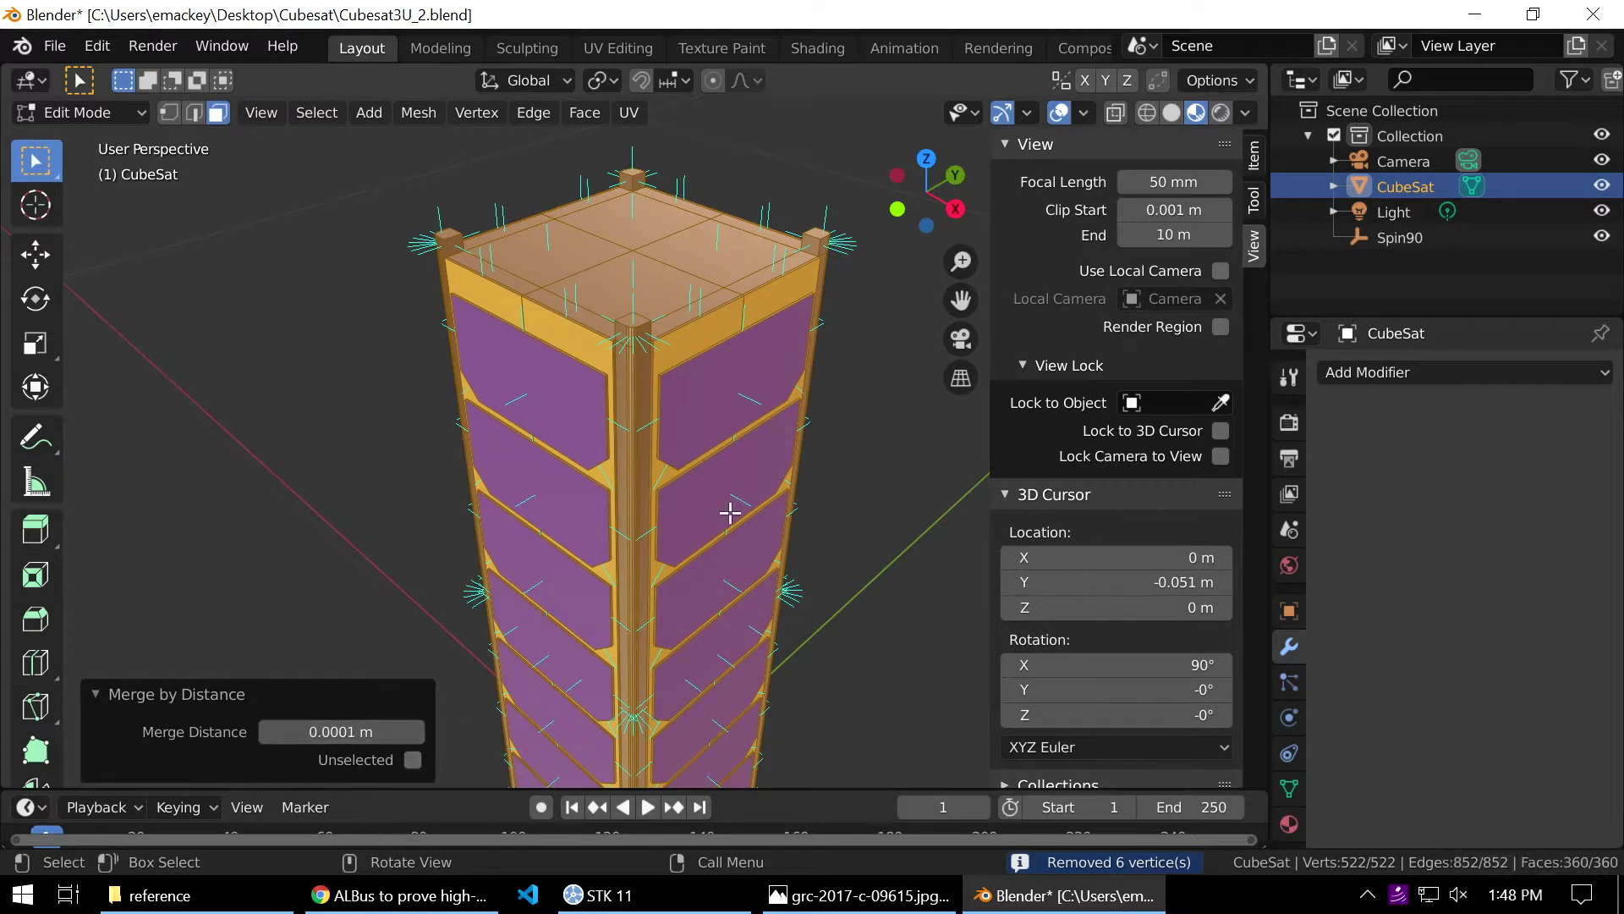
Show the CubeSat mesh in top orthographic view with X-ray enabled, close up on its -Y side.
{"action": "key", "text": "Tab"}
{"action": "mouse_move", "coordinate": [768, 463]}
{"action": "middle_mouse_down"}
{"action": "mouse_move", "coordinate": [719, 337]}
{"action": "mouse_move", "coordinate": [684, 314]}
{"action": "mouse_move", "coordinate": [771, 415]}
{"action": "mouse_move", "coordinate": [769, 464]}
{"action": "middle_mouse_up"}
{"action": "middle_click_drag", "start_coordinate": [732, 339], "coordinate": [694, 514]}
{"action": "key", "text": "Tab"}
{"action": "middle_click_drag", "start_coordinate": [667, 435], "coordinate": [701, 489]}
{"action": "scroll", "coordinate": [702, 491], "scroll_direction": "up", "scroll_amount": 4}
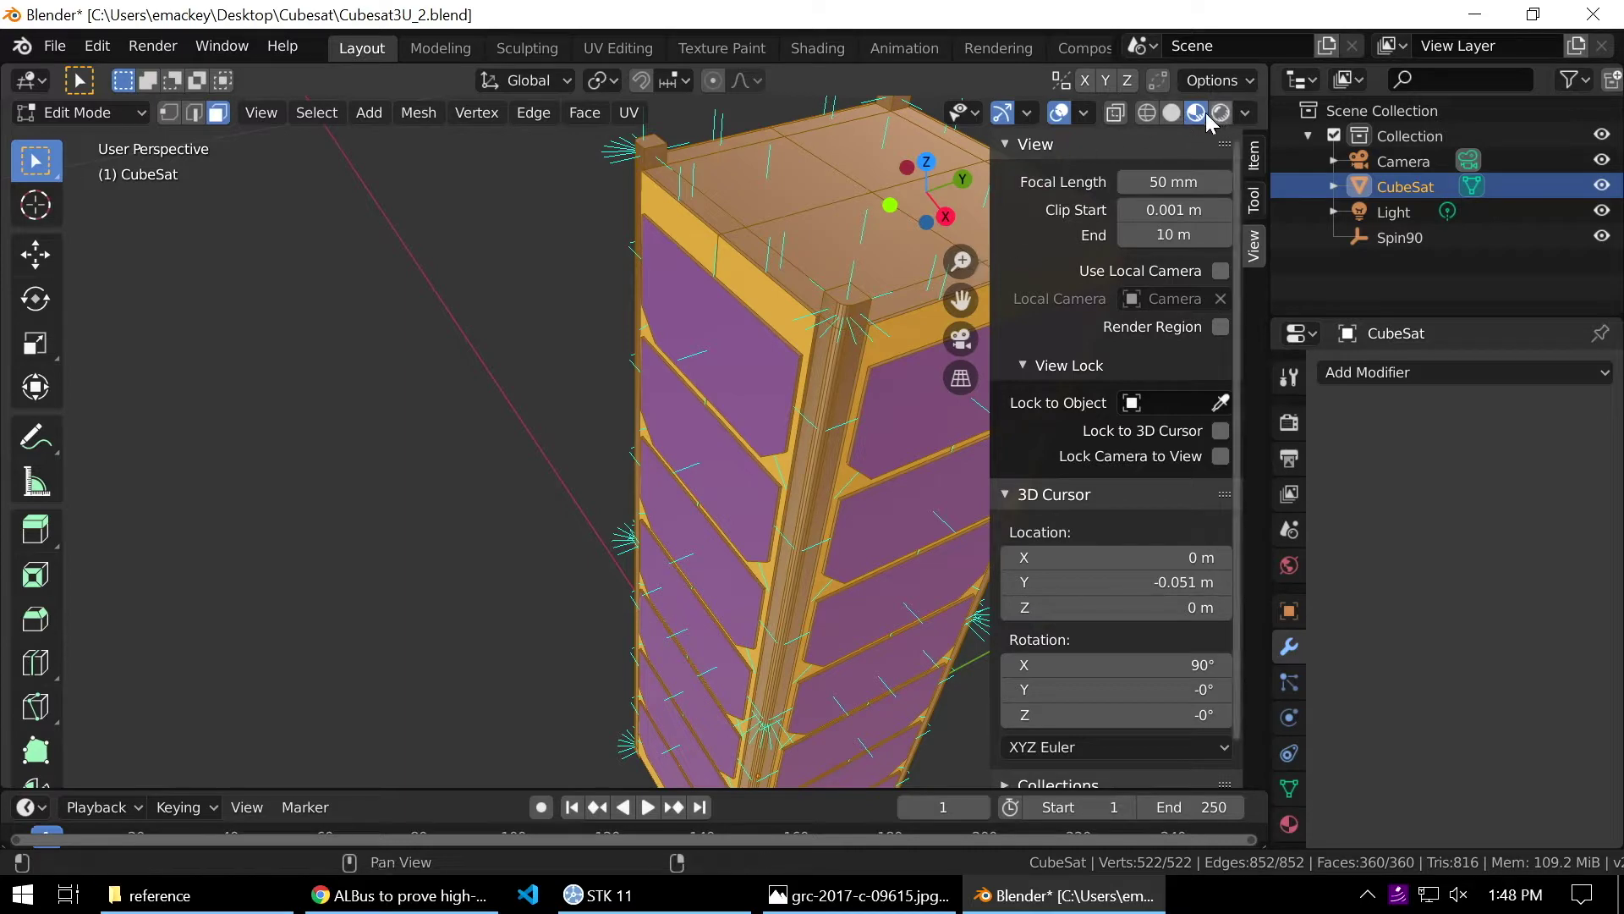
{"action": "key", "text": "KP_7"}
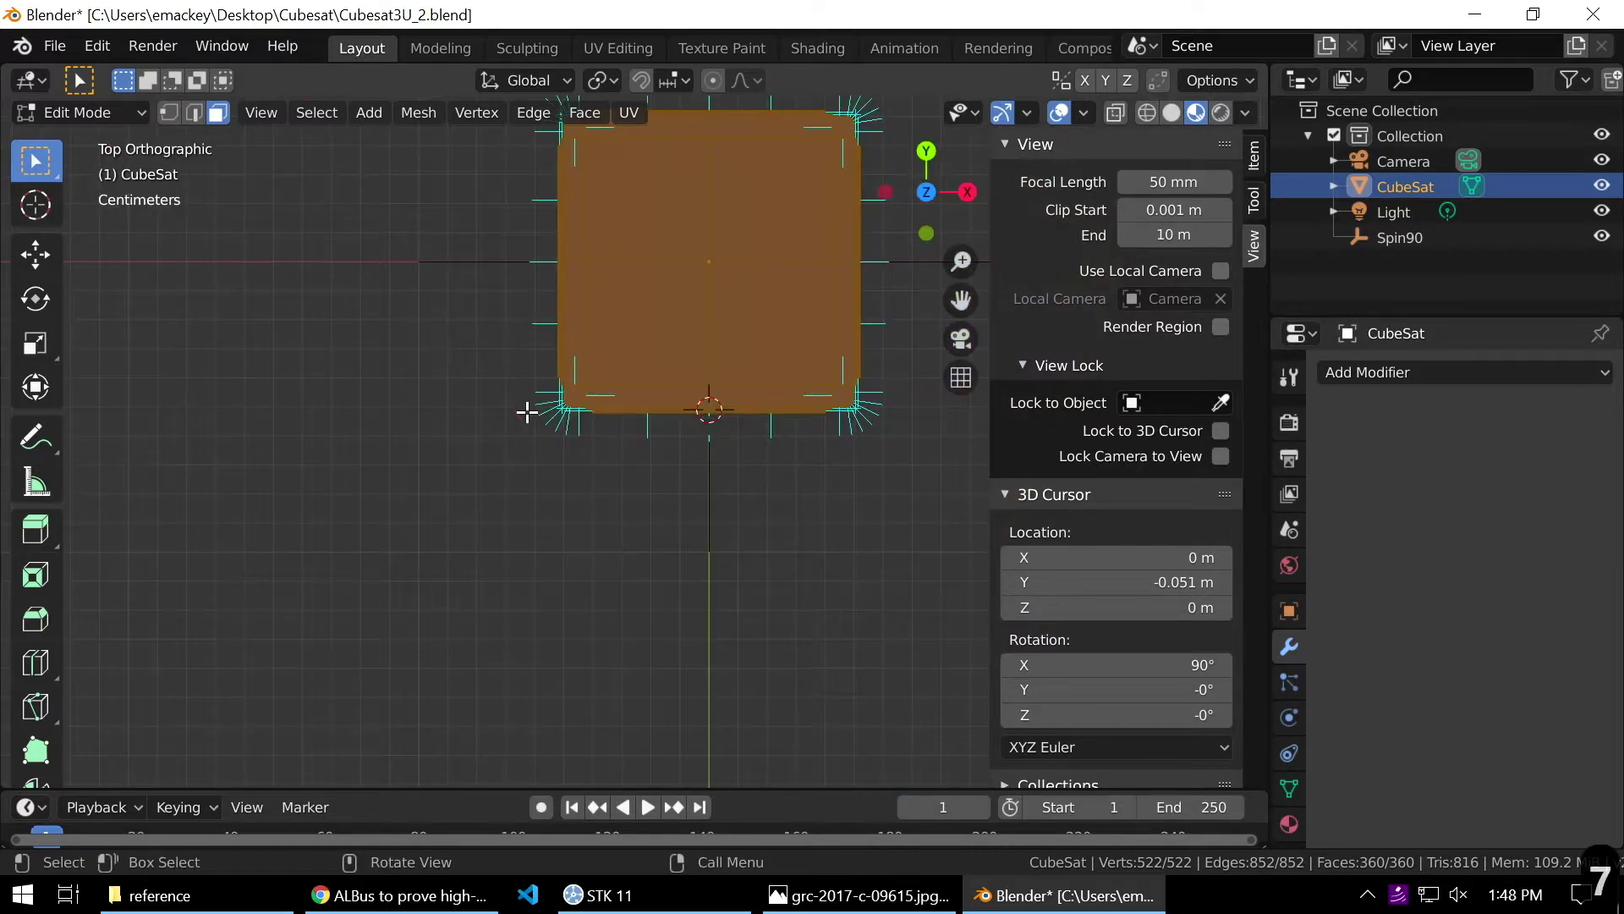
{"action": "scroll", "coordinate": [526, 412], "scroll_direction": "up", "scroll_amount": 6}
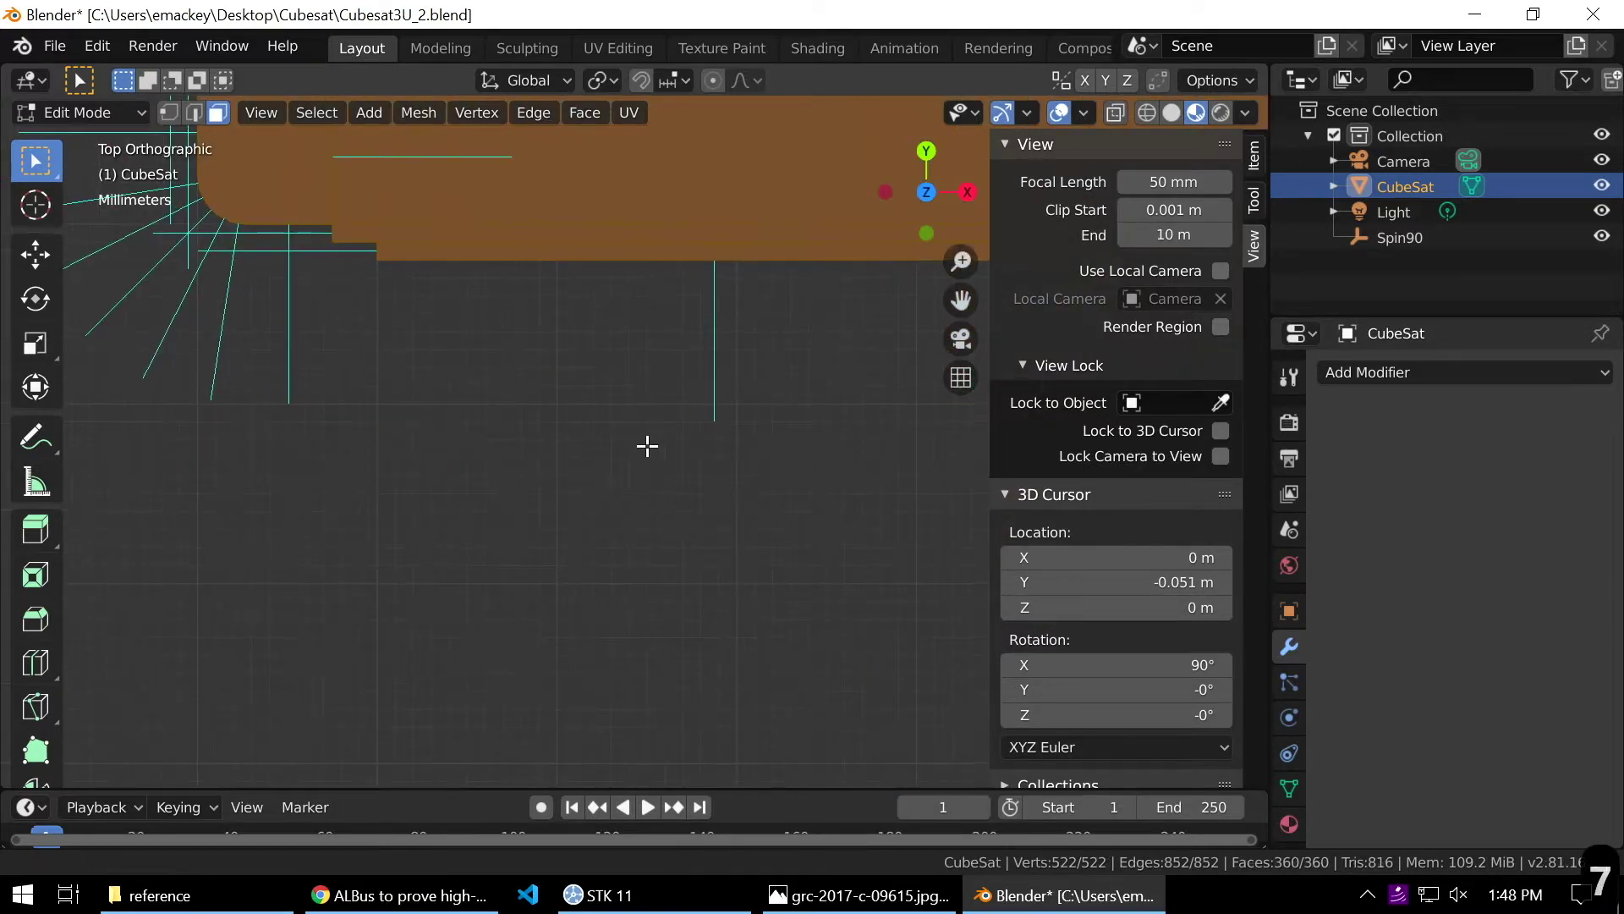
{"action": "middle_click_drag", "start_coordinate": [663, 434], "coordinate": [429, 584], "text": "shift"}
{"action": "key", "text": "a"}
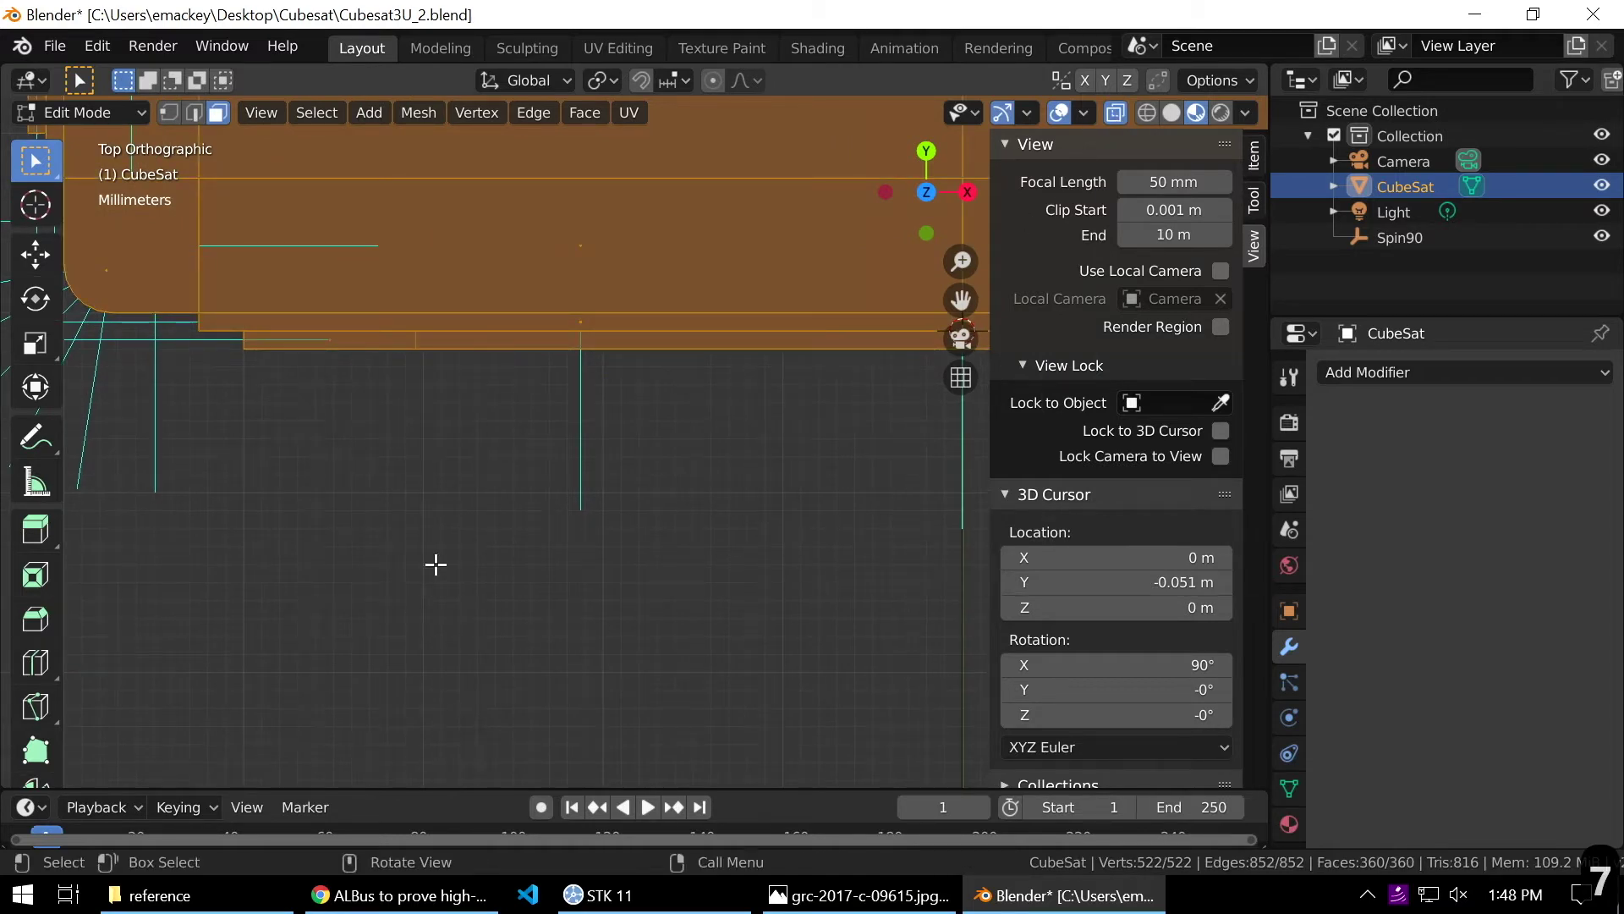
{"action": "scroll", "coordinate": [434, 475], "scroll_direction": "down", "scroll_amount": 2}
{"action": "scroll", "coordinate": [395, 525], "scroll_direction": "up", "scroll_amount": 2, "text": "shift"}
{"action": "middle_click_drag", "start_coordinate": [452, 510], "coordinate": [251, 561], "text": "shift"}
{"action": "scroll", "coordinate": [395, 552], "scroll_direction": "down", "scroll_amount": 1}
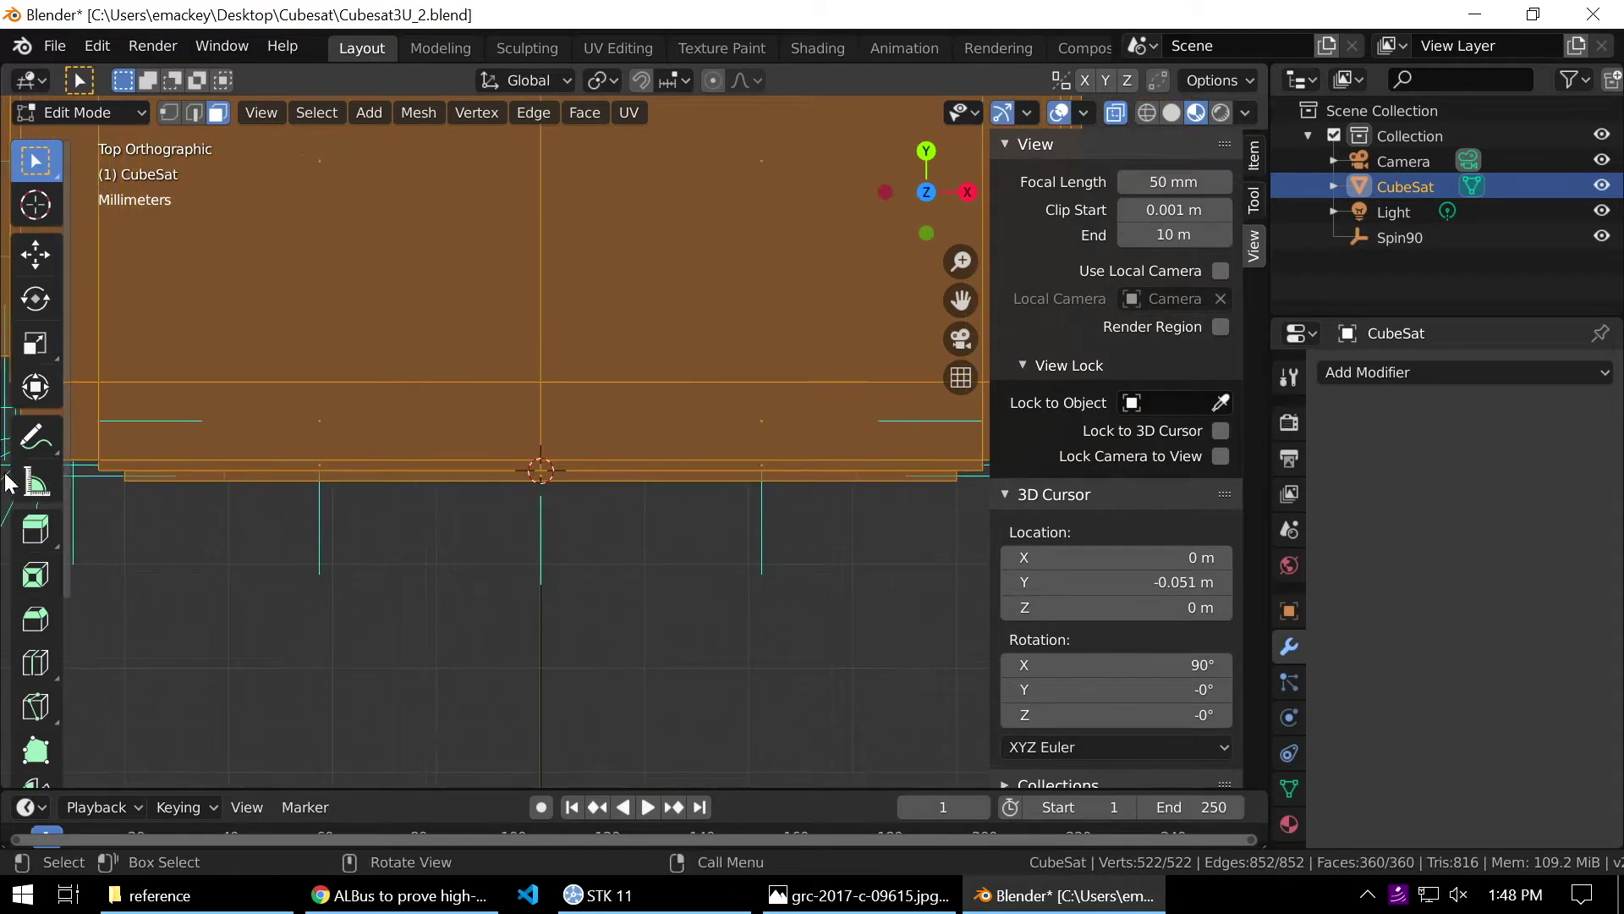
{"action": "key", "text": "alt+a"}
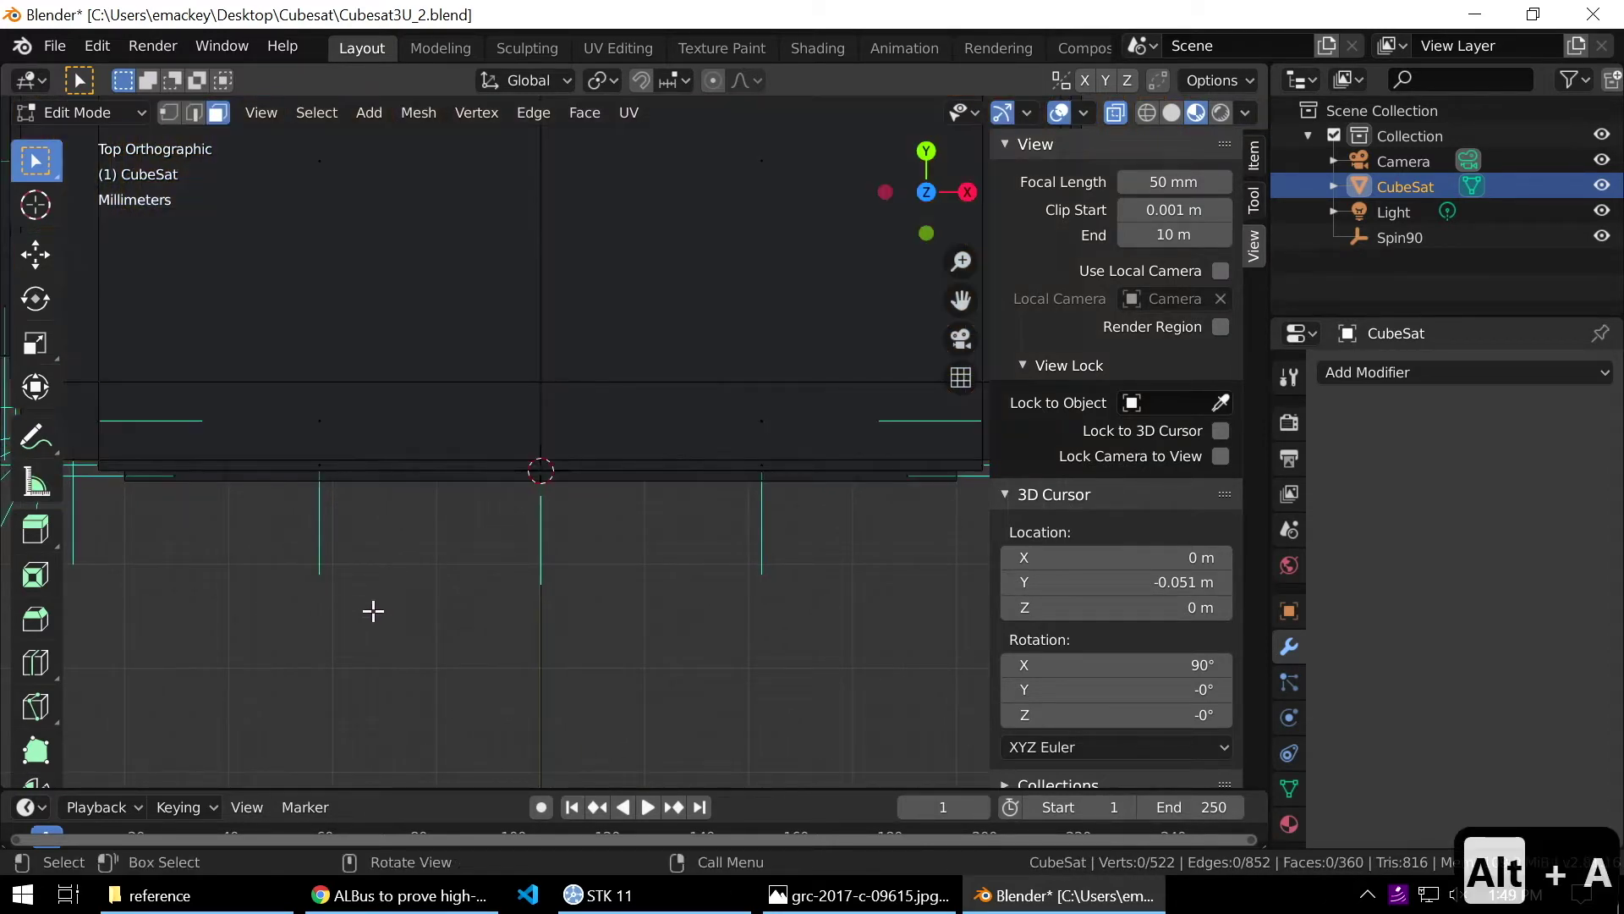
{"action": "key", "text": "b"}
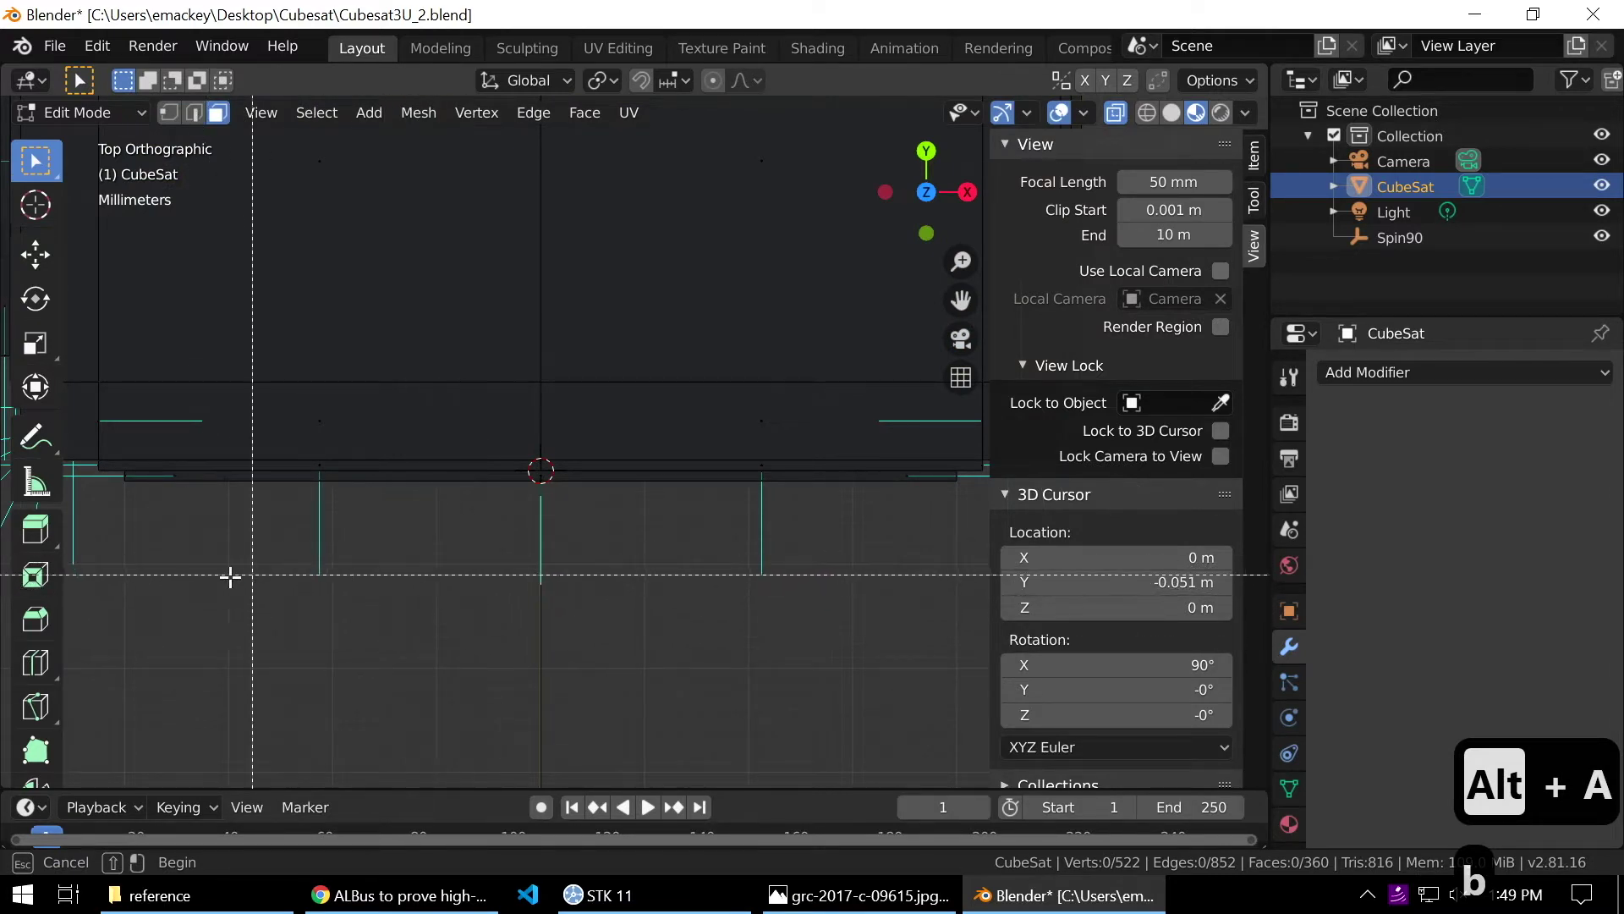
{"action": "key", "text": "Escape"}
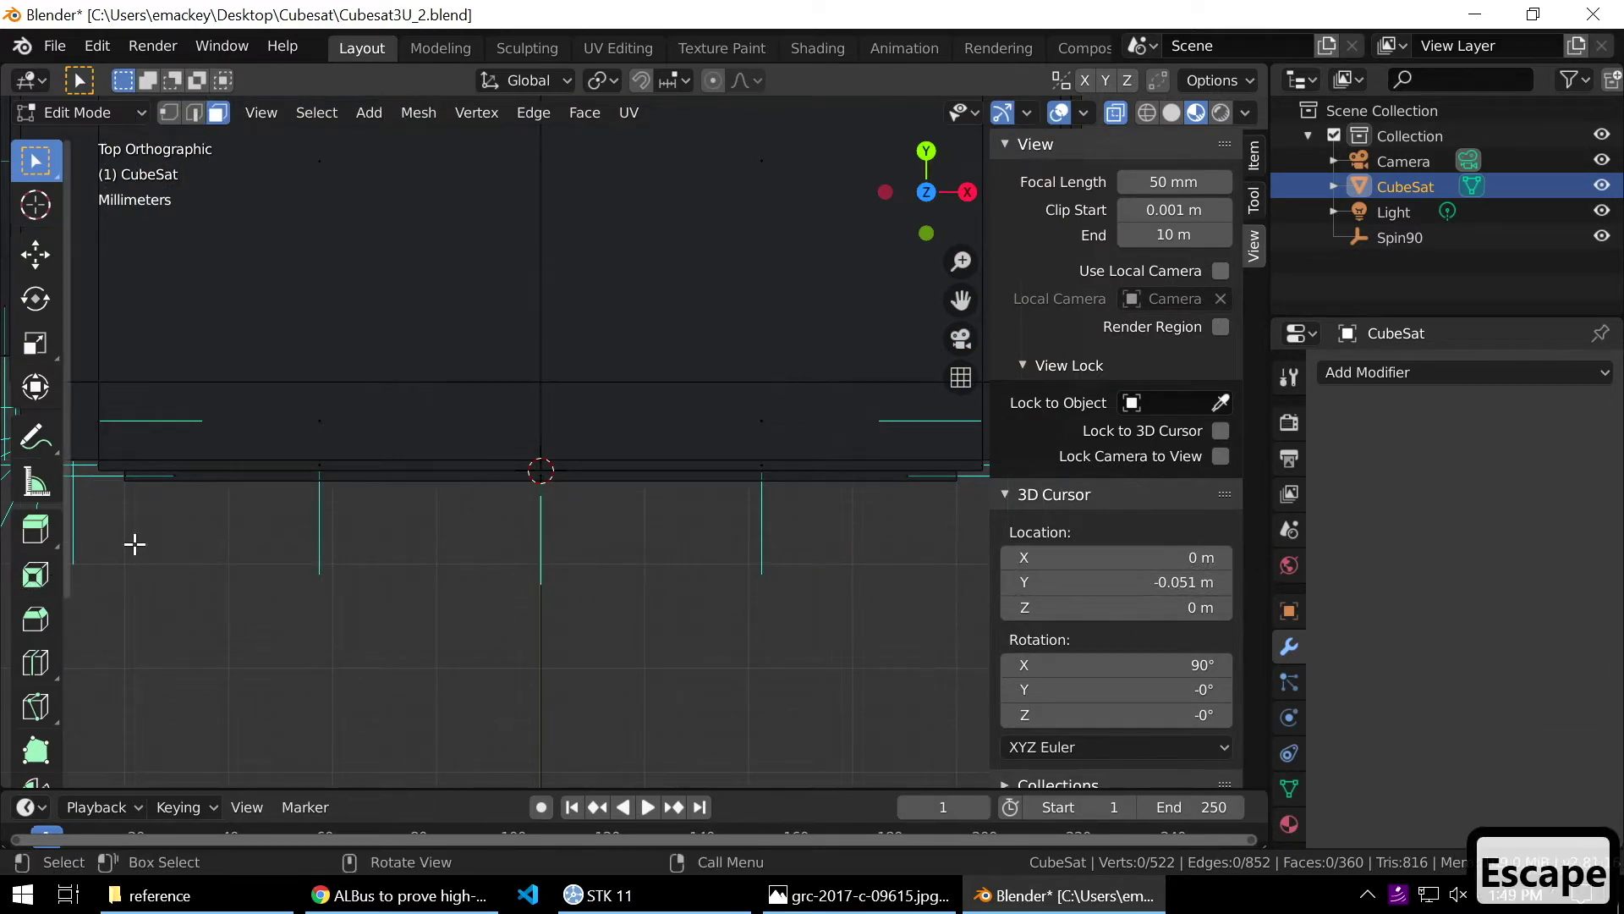
{"action": "key", "text": "alt+a"}
Select only the solar panel faces on the -Y side by removing them from a full selection and inverting it.
{"action": "key", "text": "a"}
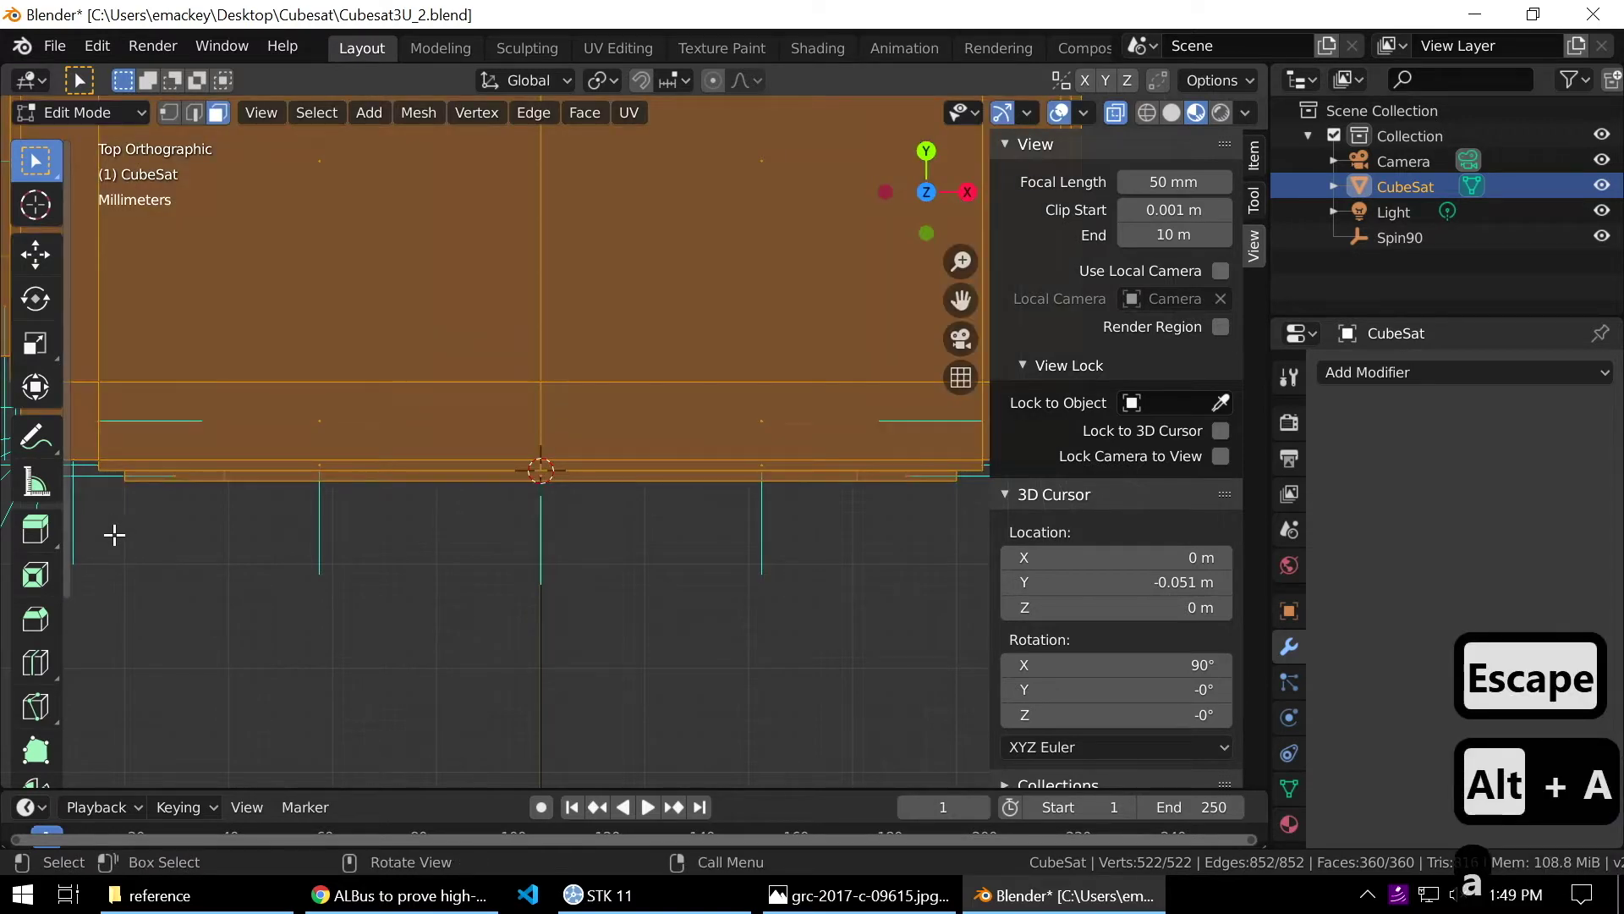
{"action": "key", "text": "b"}
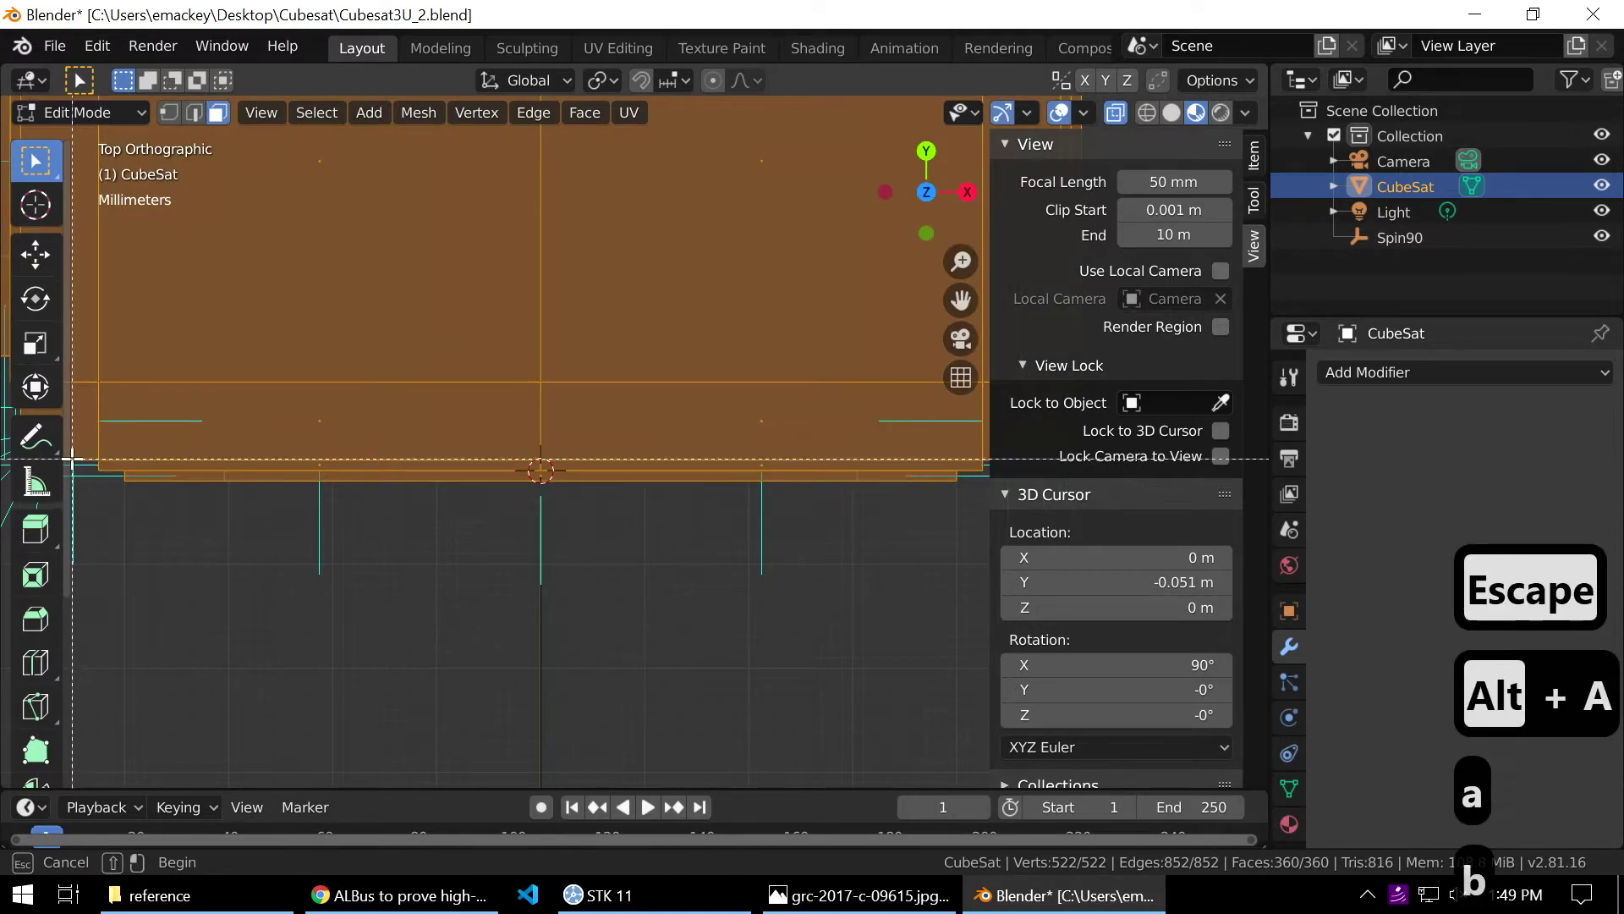
{"action": "left_click_drag", "start_coordinate": [83, 463], "coordinate": [241, 503]}
{"action": "key", "text": "b"}
{"action": "left_click_drag", "start_coordinate": [85, 463], "coordinate": [1001, 506]}
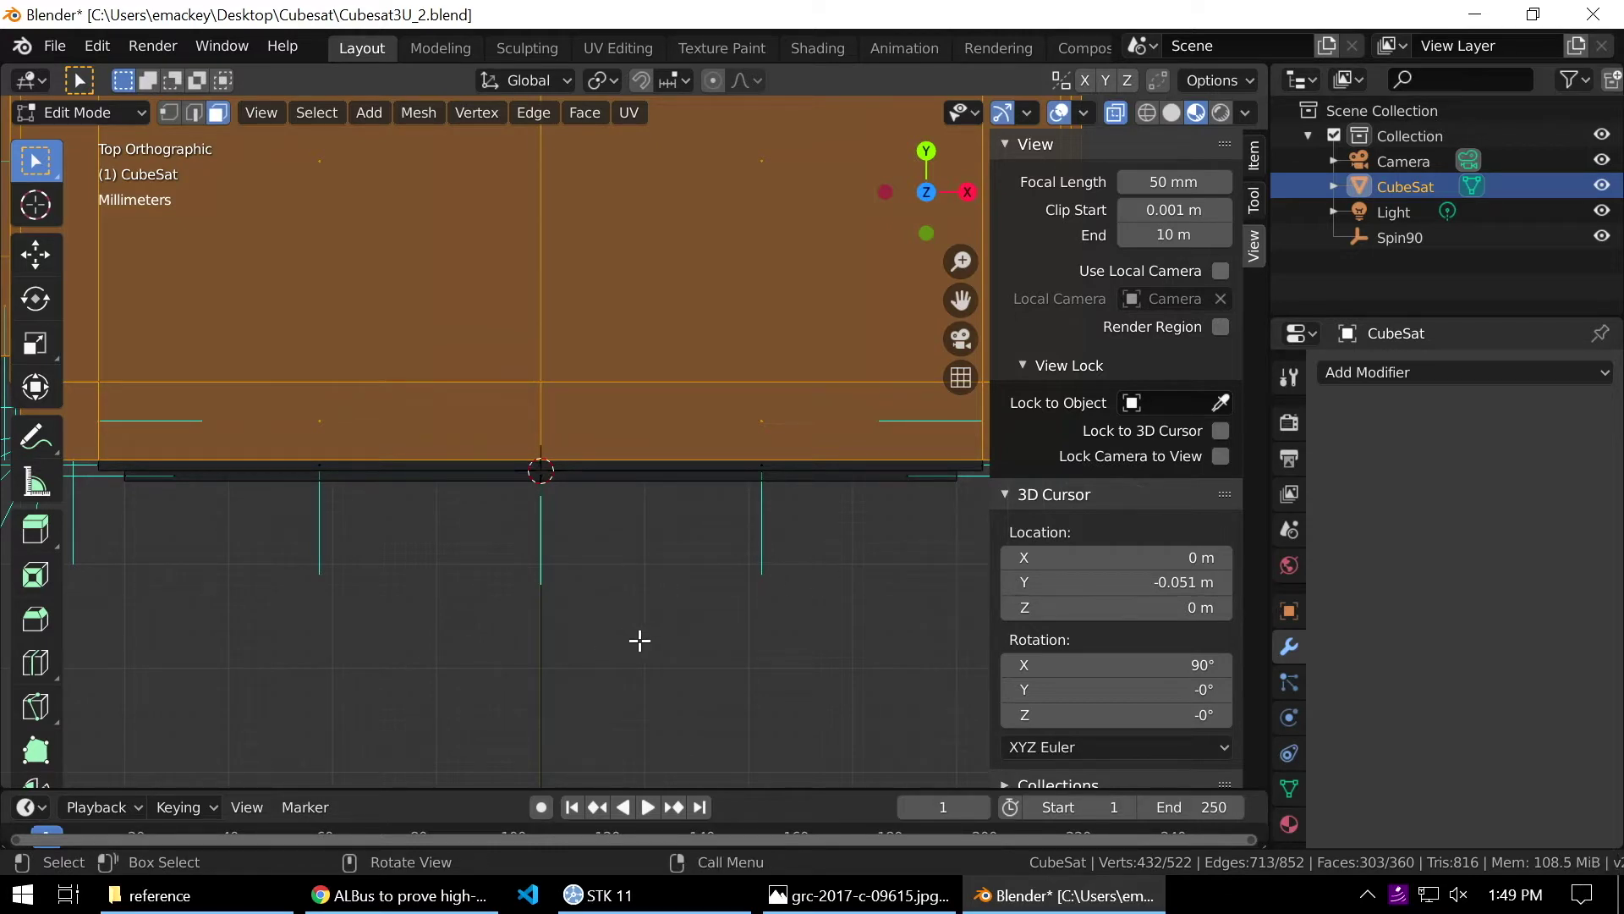
{"action": "key", "text": "ctrl+i"}
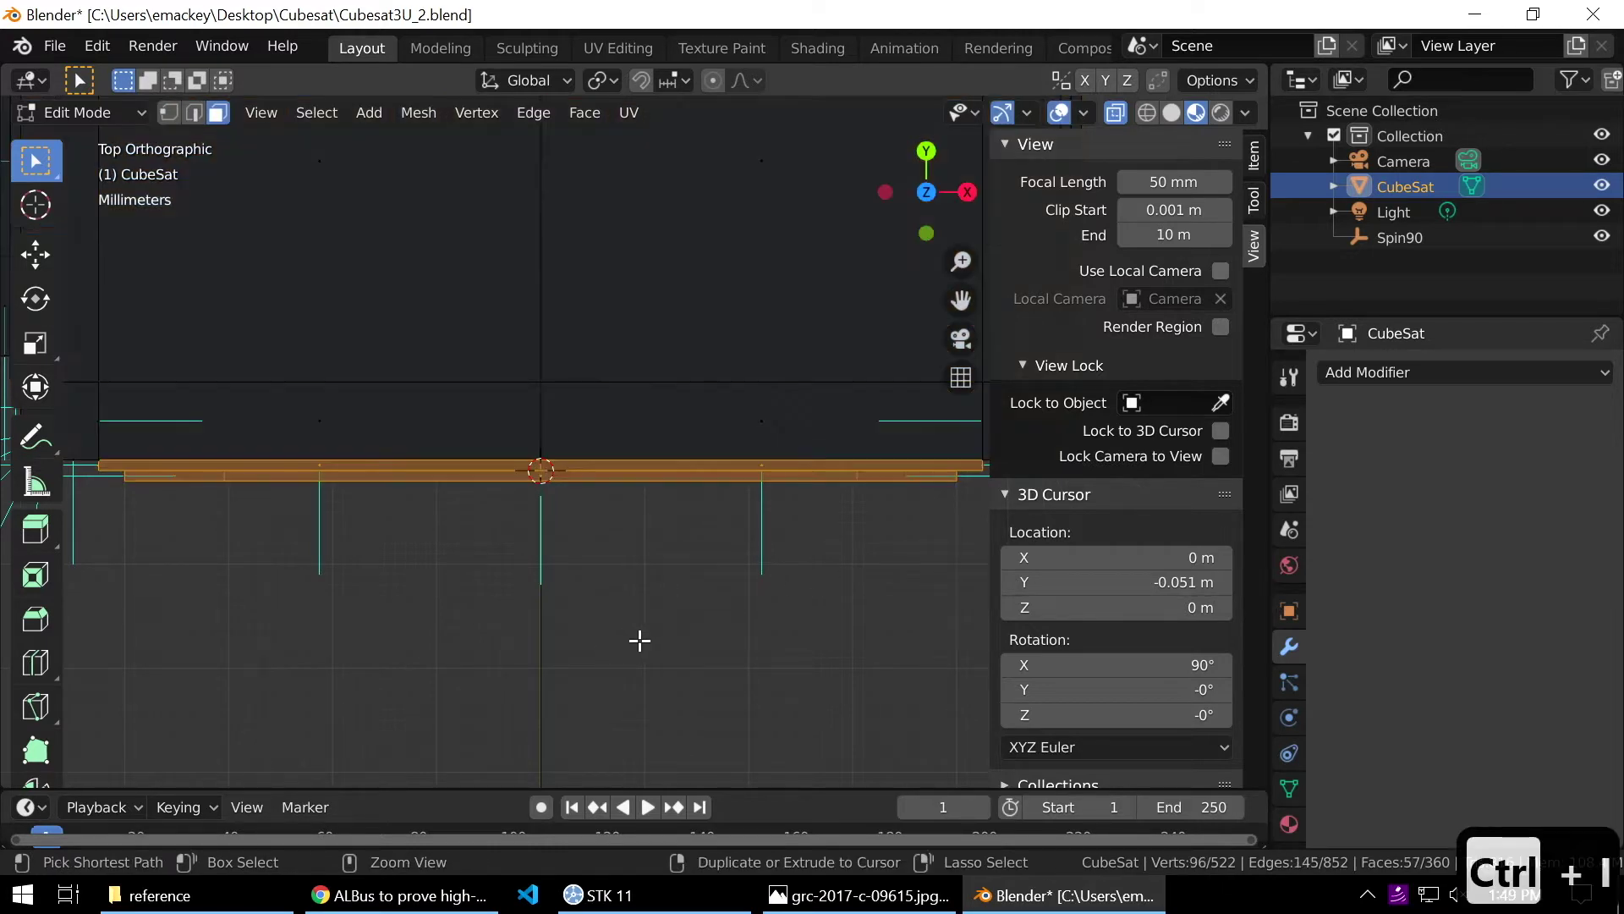
Turn off X-ray and view the selected panel faces in perspective.
{"action": "scroll", "coordinate": [635, 639], "scroll_direction": "down", "scroll_amount": 3}
{"action": "middle_click_drag", "start_coordinate": [635, 639], "coordinate": [601, 601]}
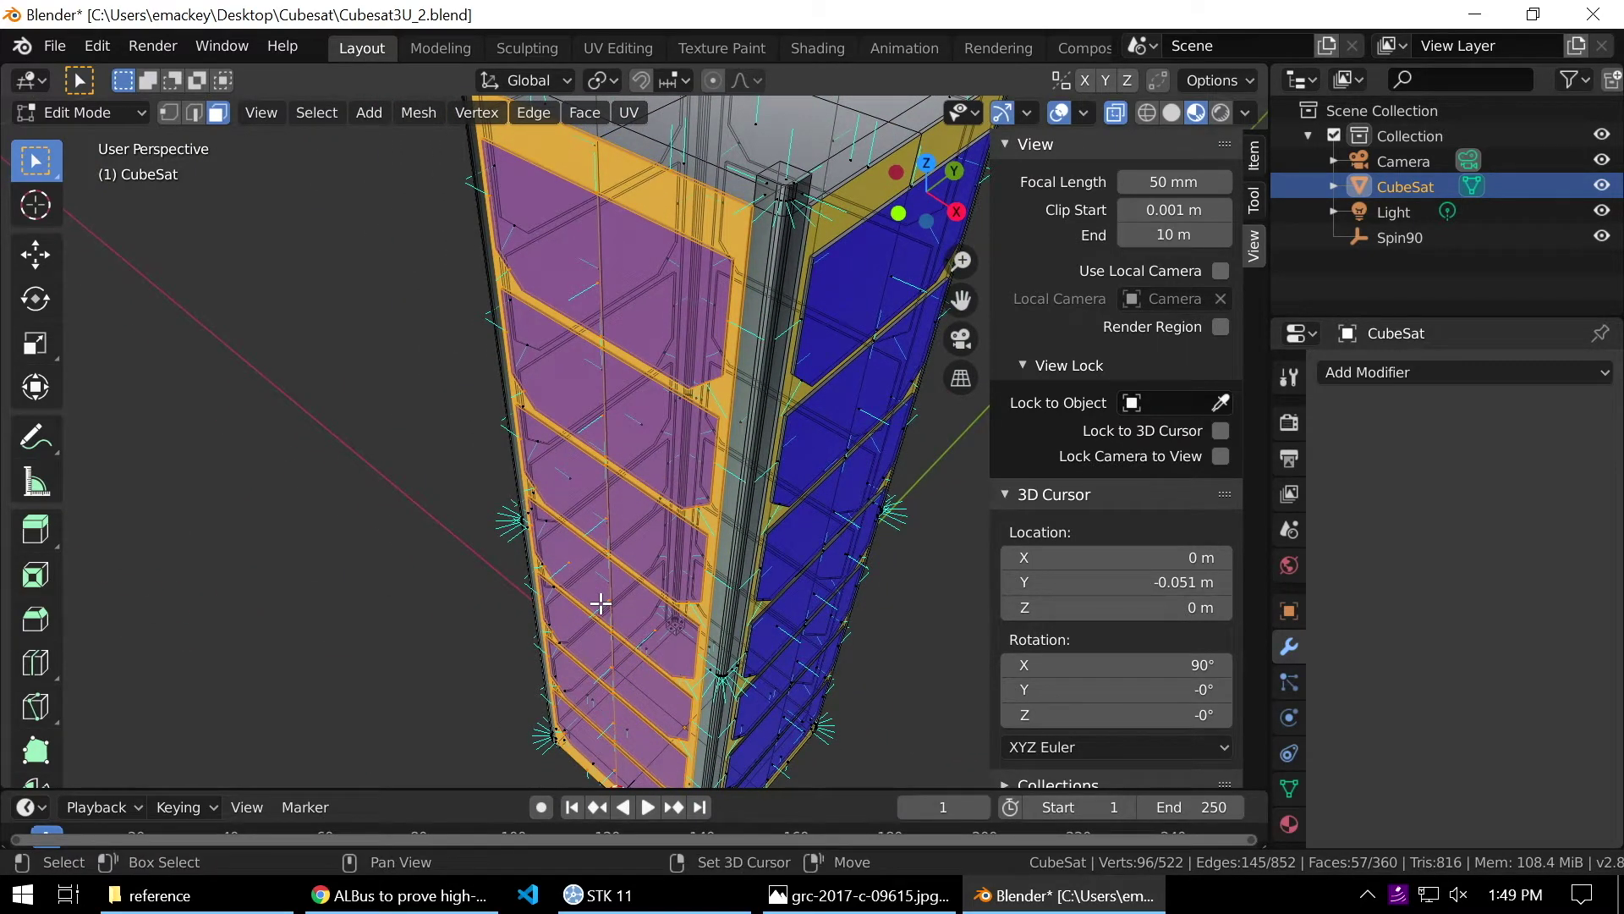
{"action": "left_click", "coordinate": [1116, 112]}
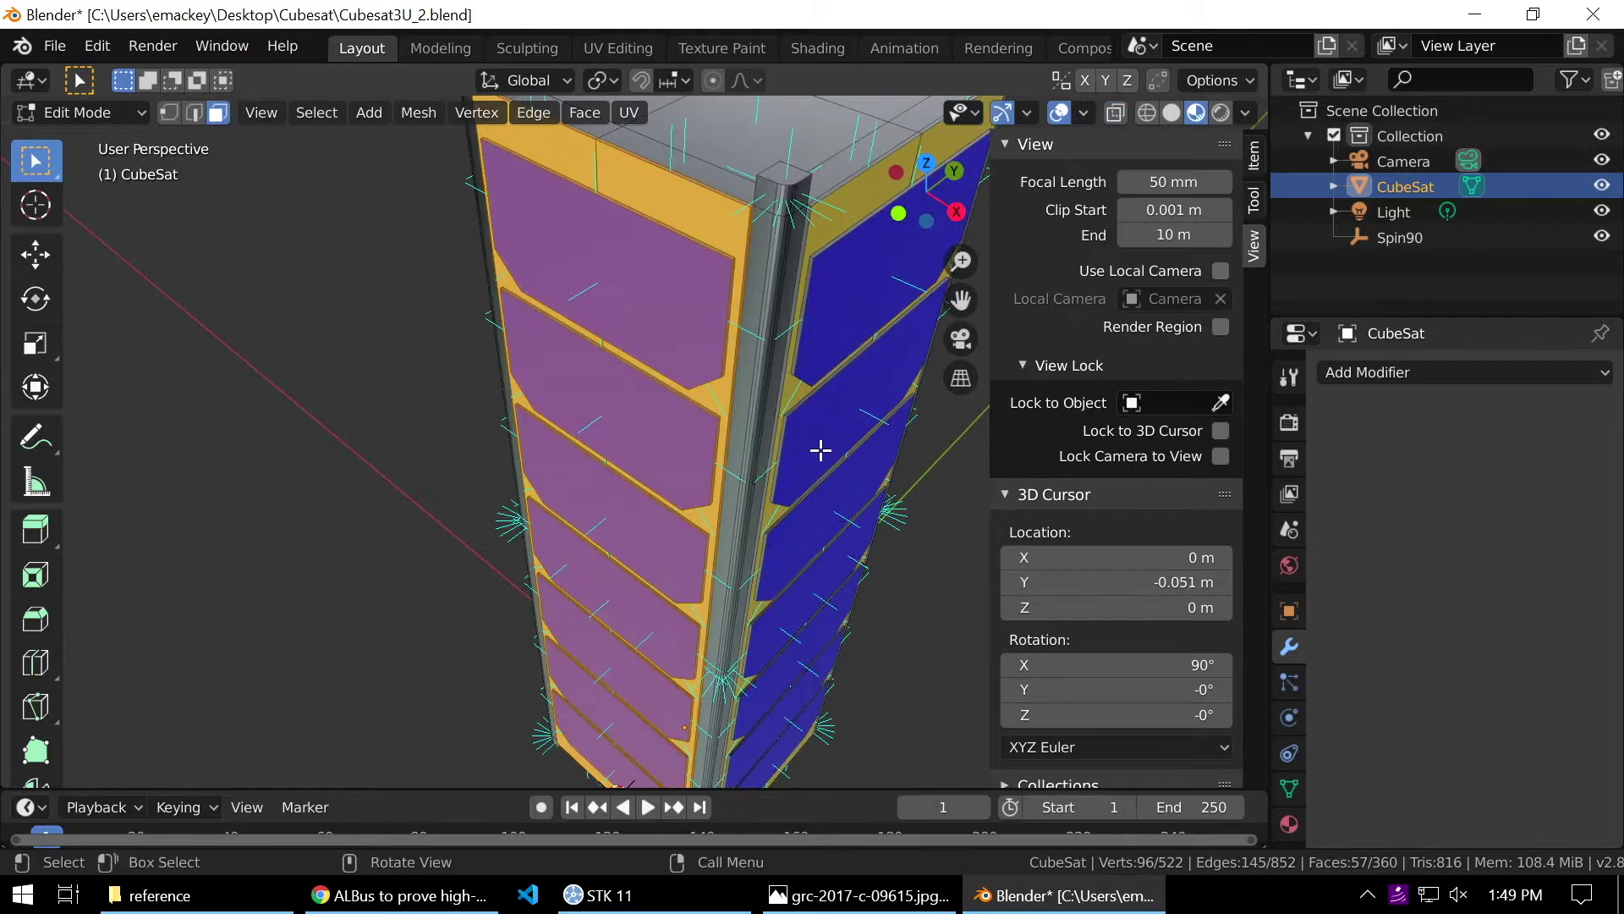
Duplicate the selected panel faces in place, separate the copy into its own object, and return to Object Mode.
{"action": "key", "text": "shift+d"}
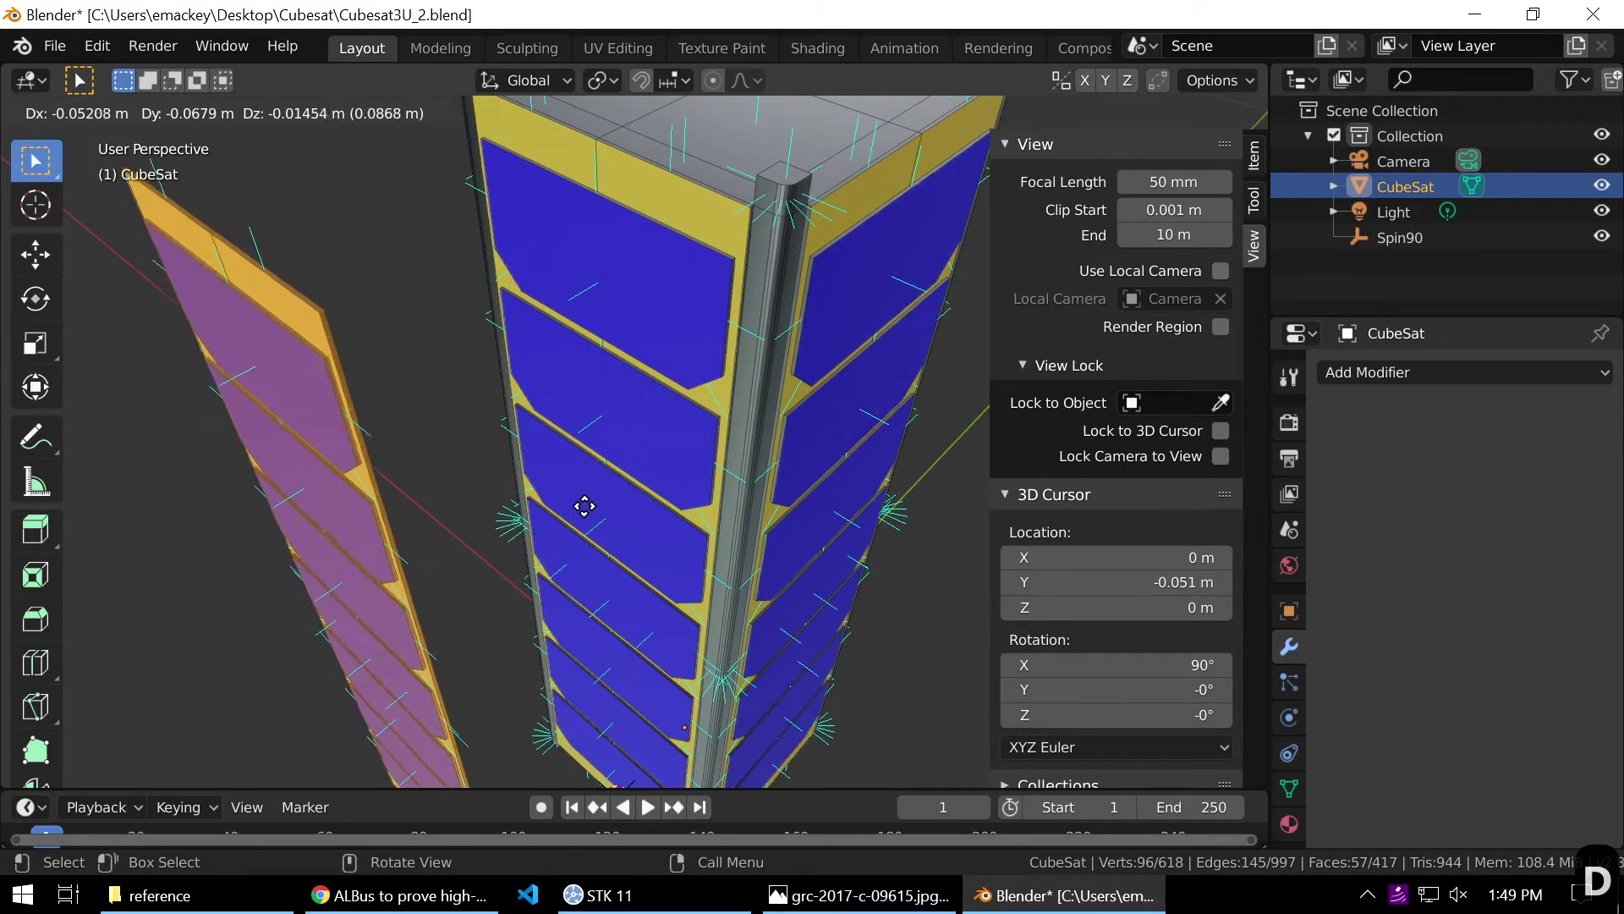
{"action": "right_click", "coordinate": [586, 504]}
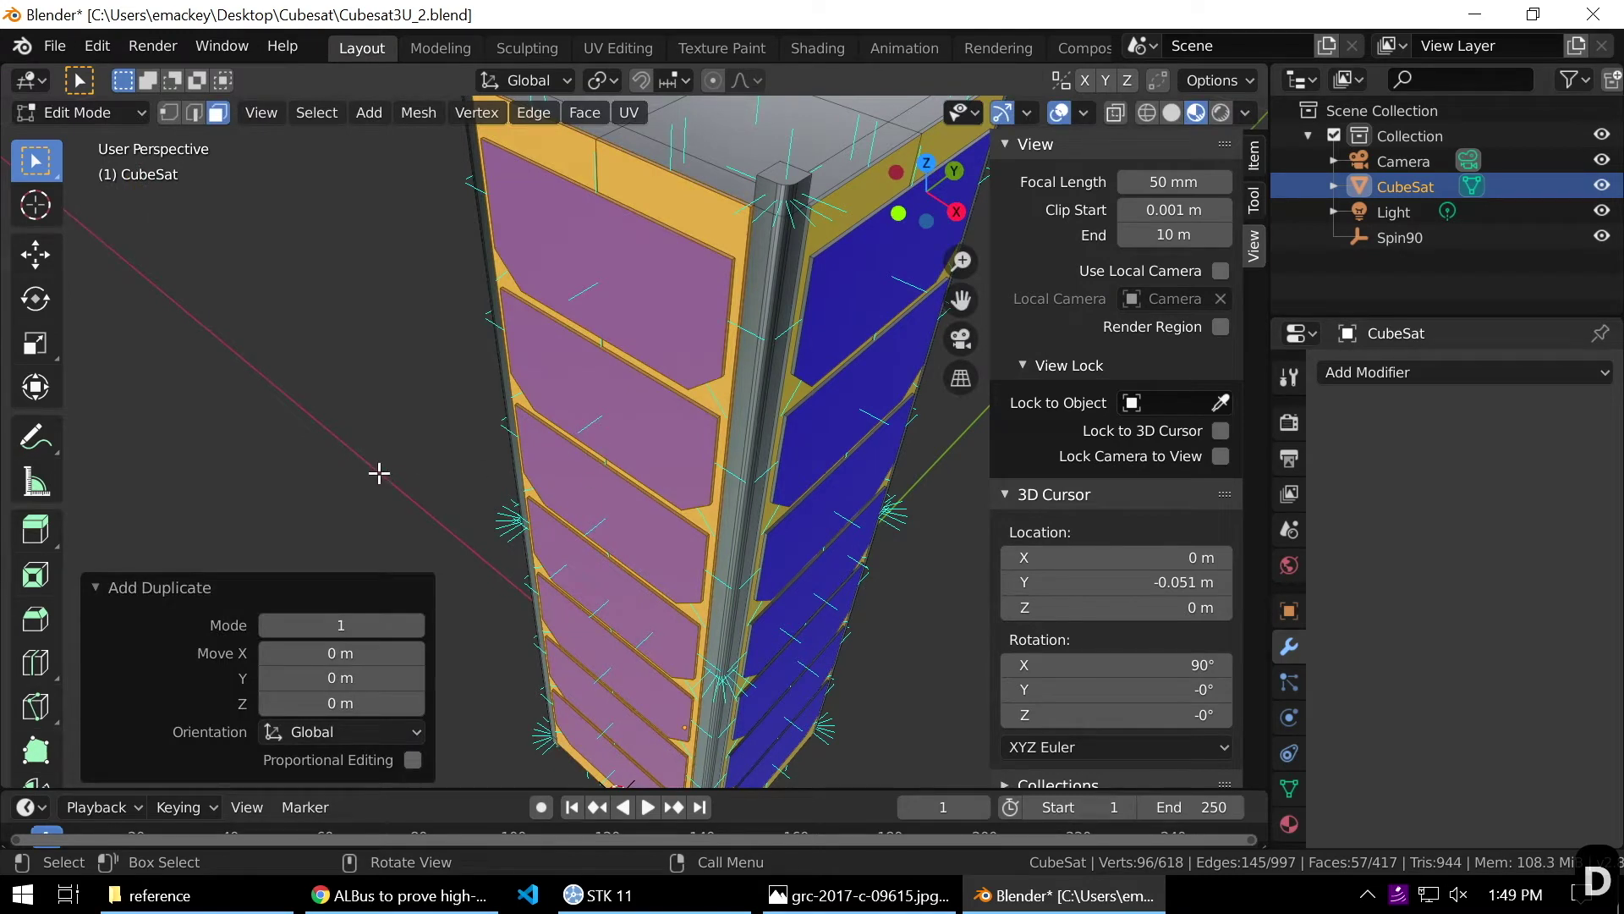
{"action": "key", "text": "p"}
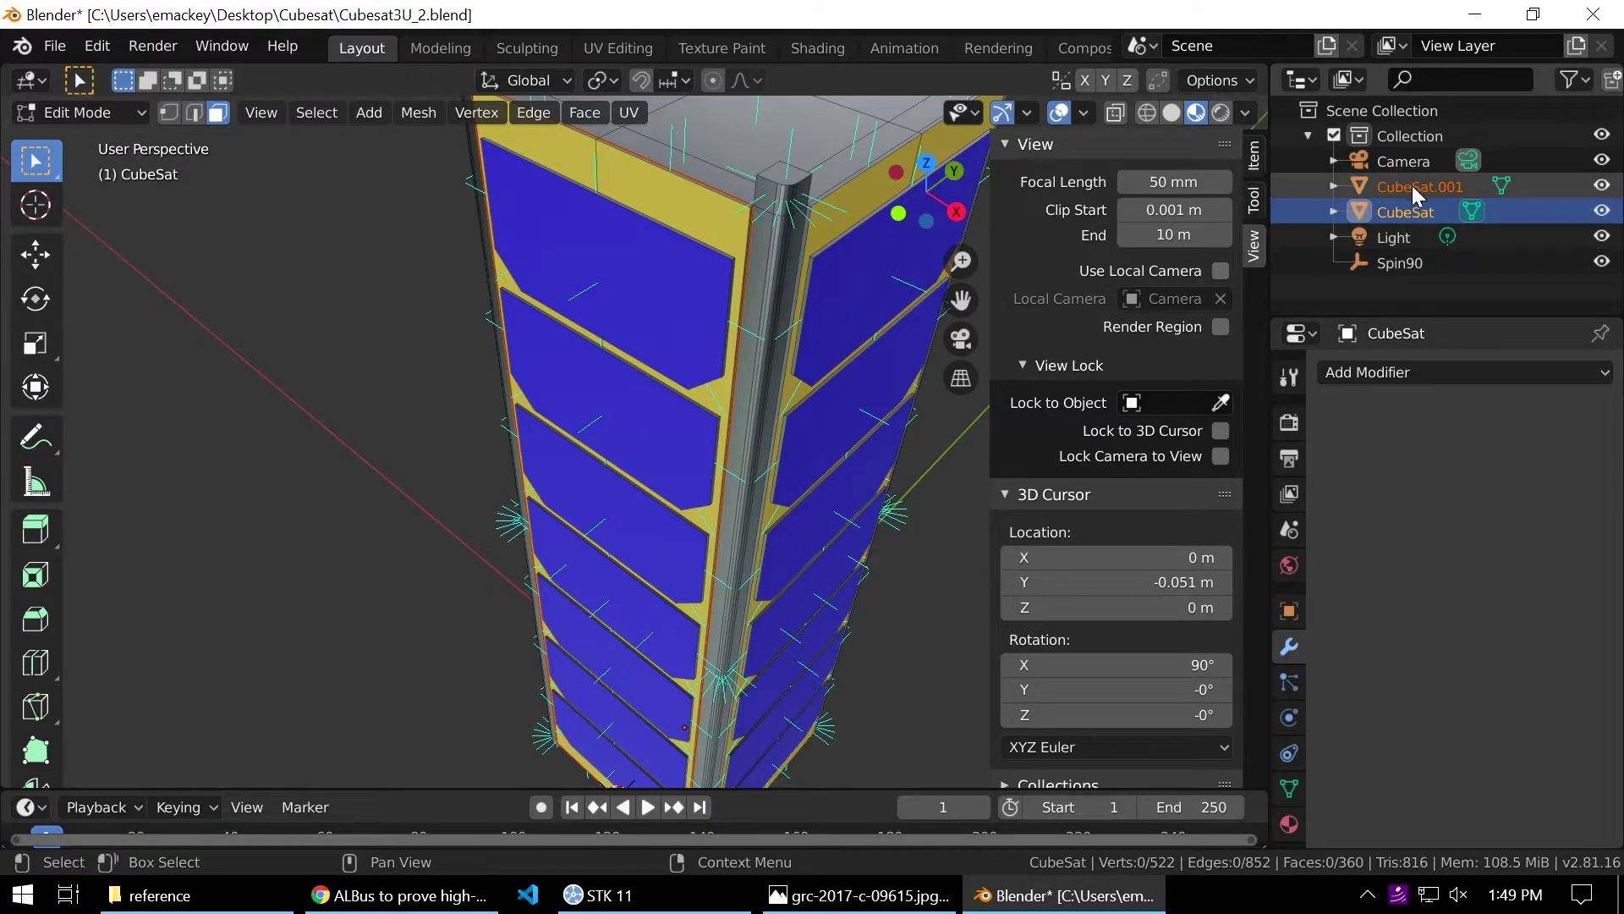
{"action": "key", "text": "Tab"}
Rename the separated panel object CubeSat.001 as Flap1.
{"action": "left_click", "coordinate": [1435, 186]}
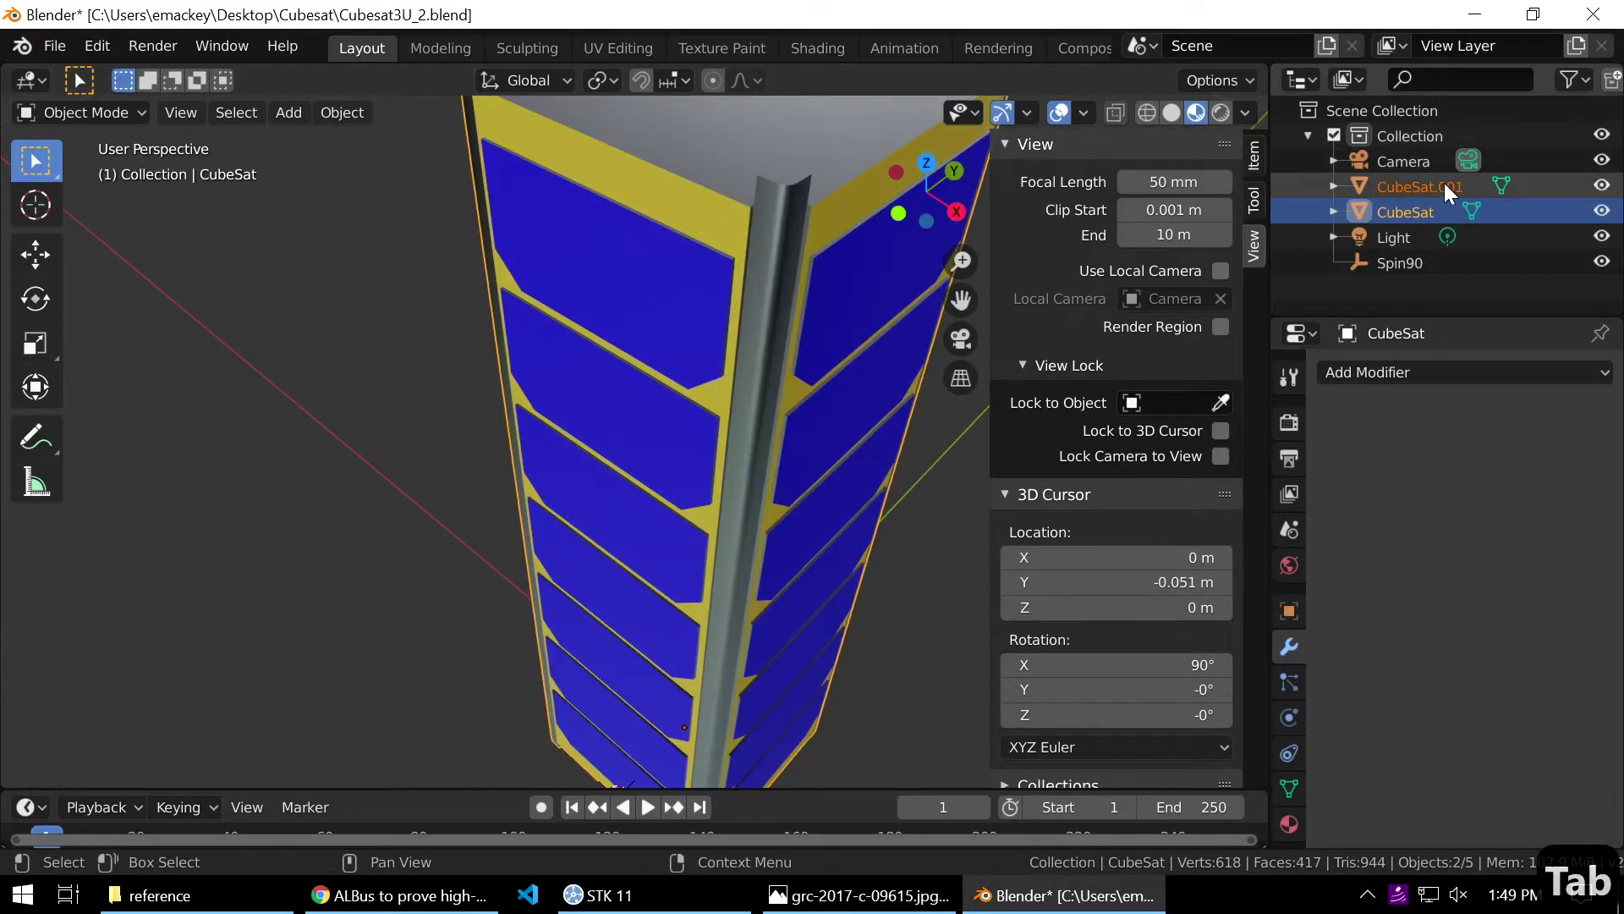
{"action": "double_click", "coordinate": [1444, 184]}
{"action": "type", "text": "Flap1"}
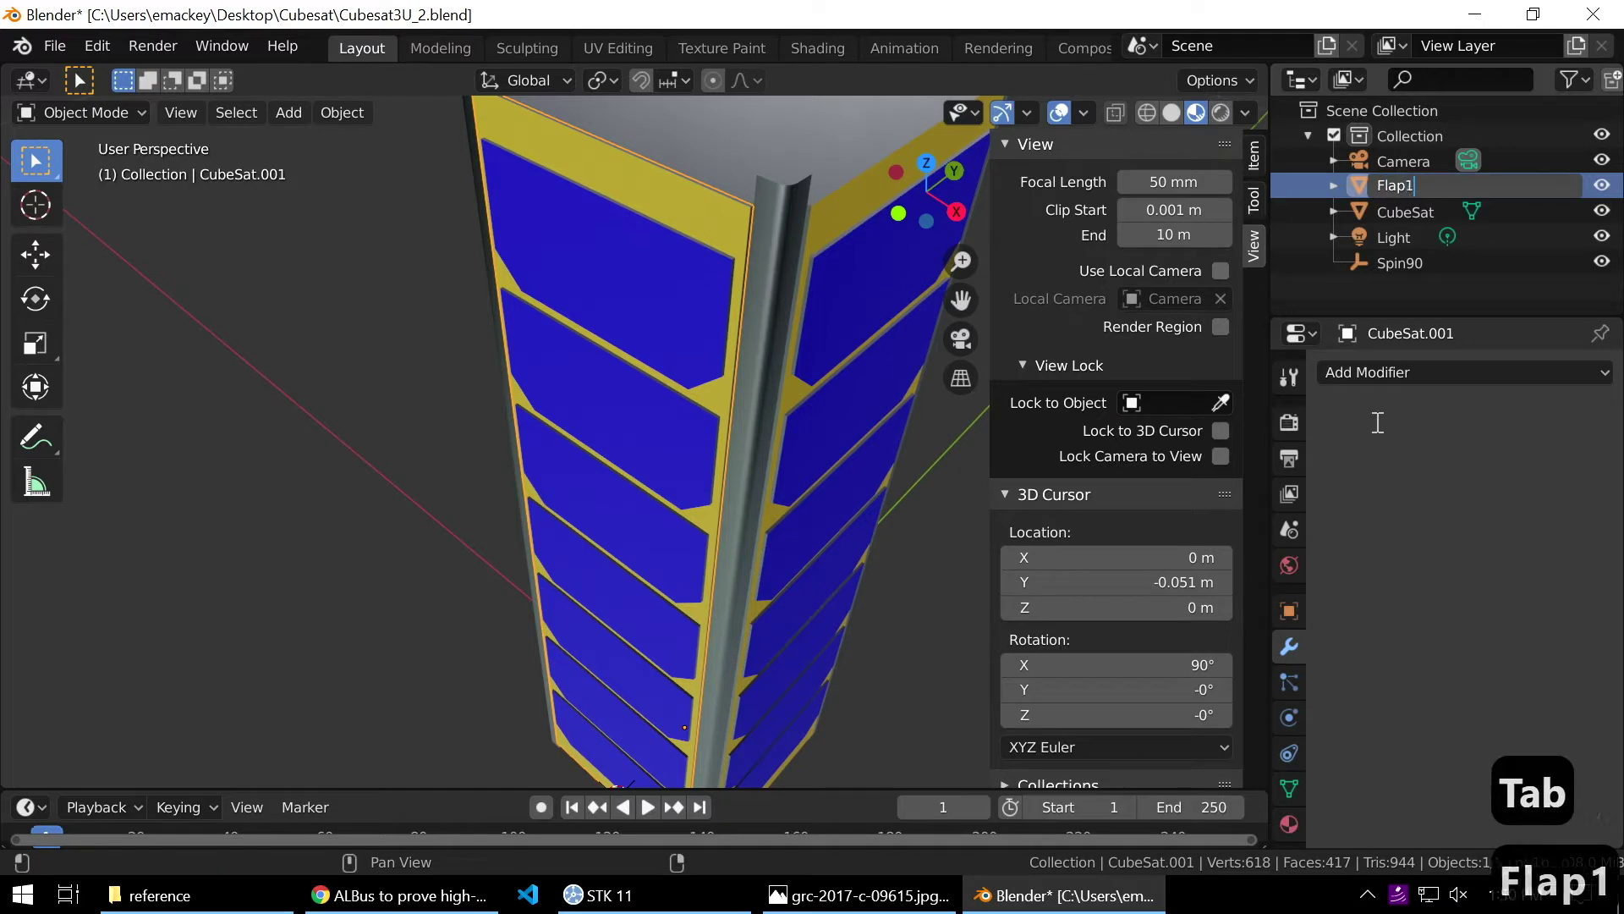
{"action": "key", "text": "Return"}
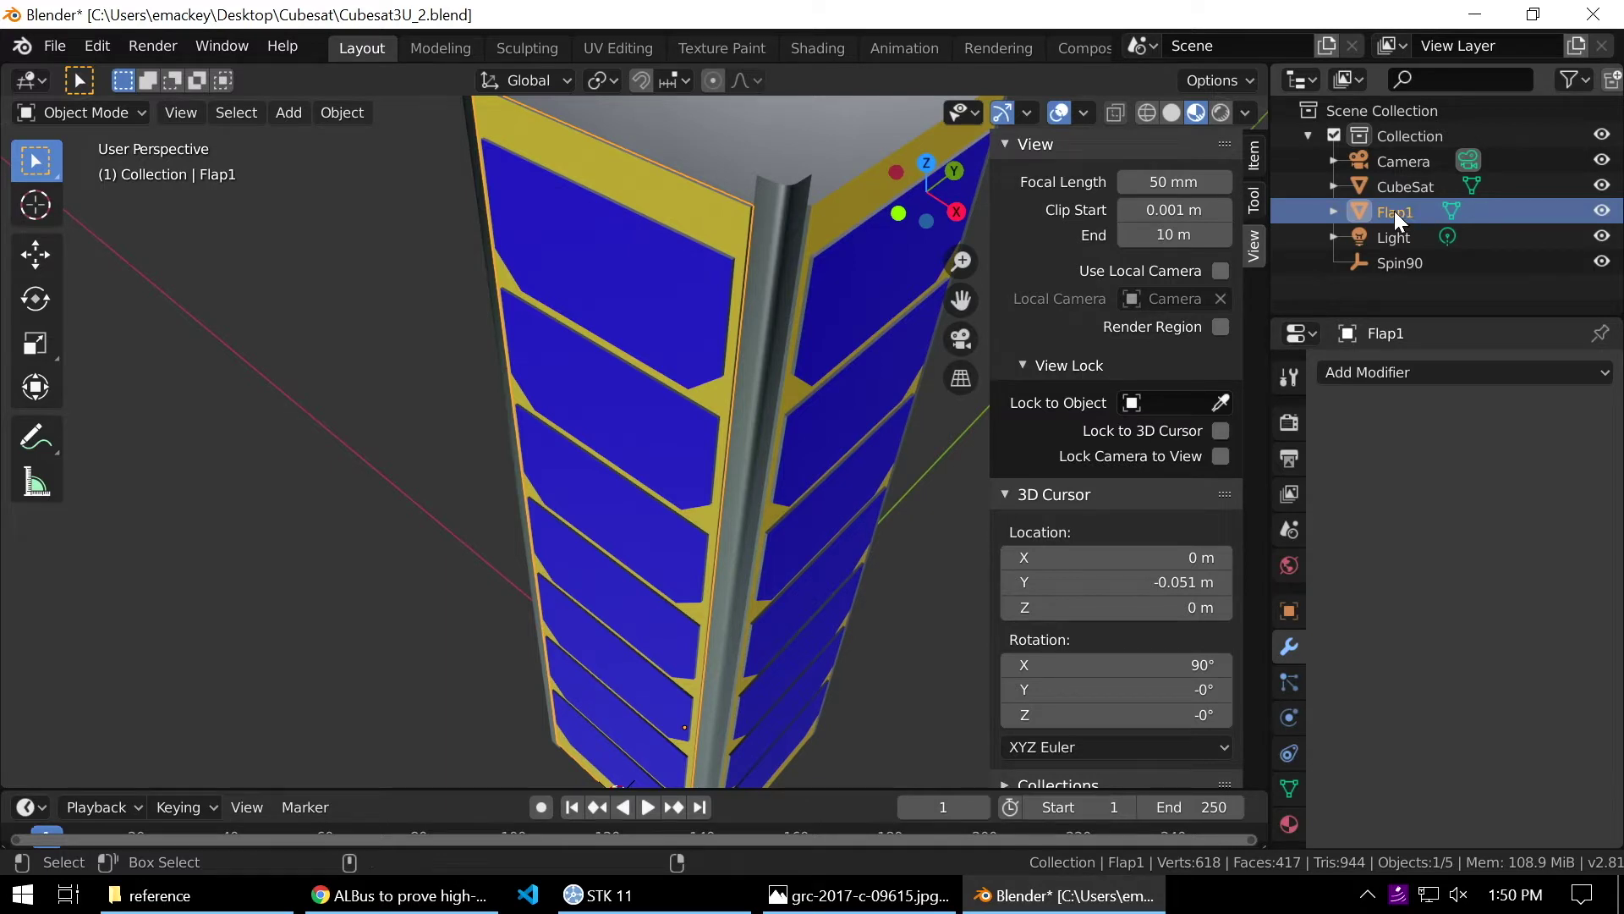
Parent Flap1 to CubeSat as Object, expand CubeSat's hierarchy, and enlarge the Outliner area.
{"action": "left_click", "coordinate": [1406, 185], "text": "ctrl"}
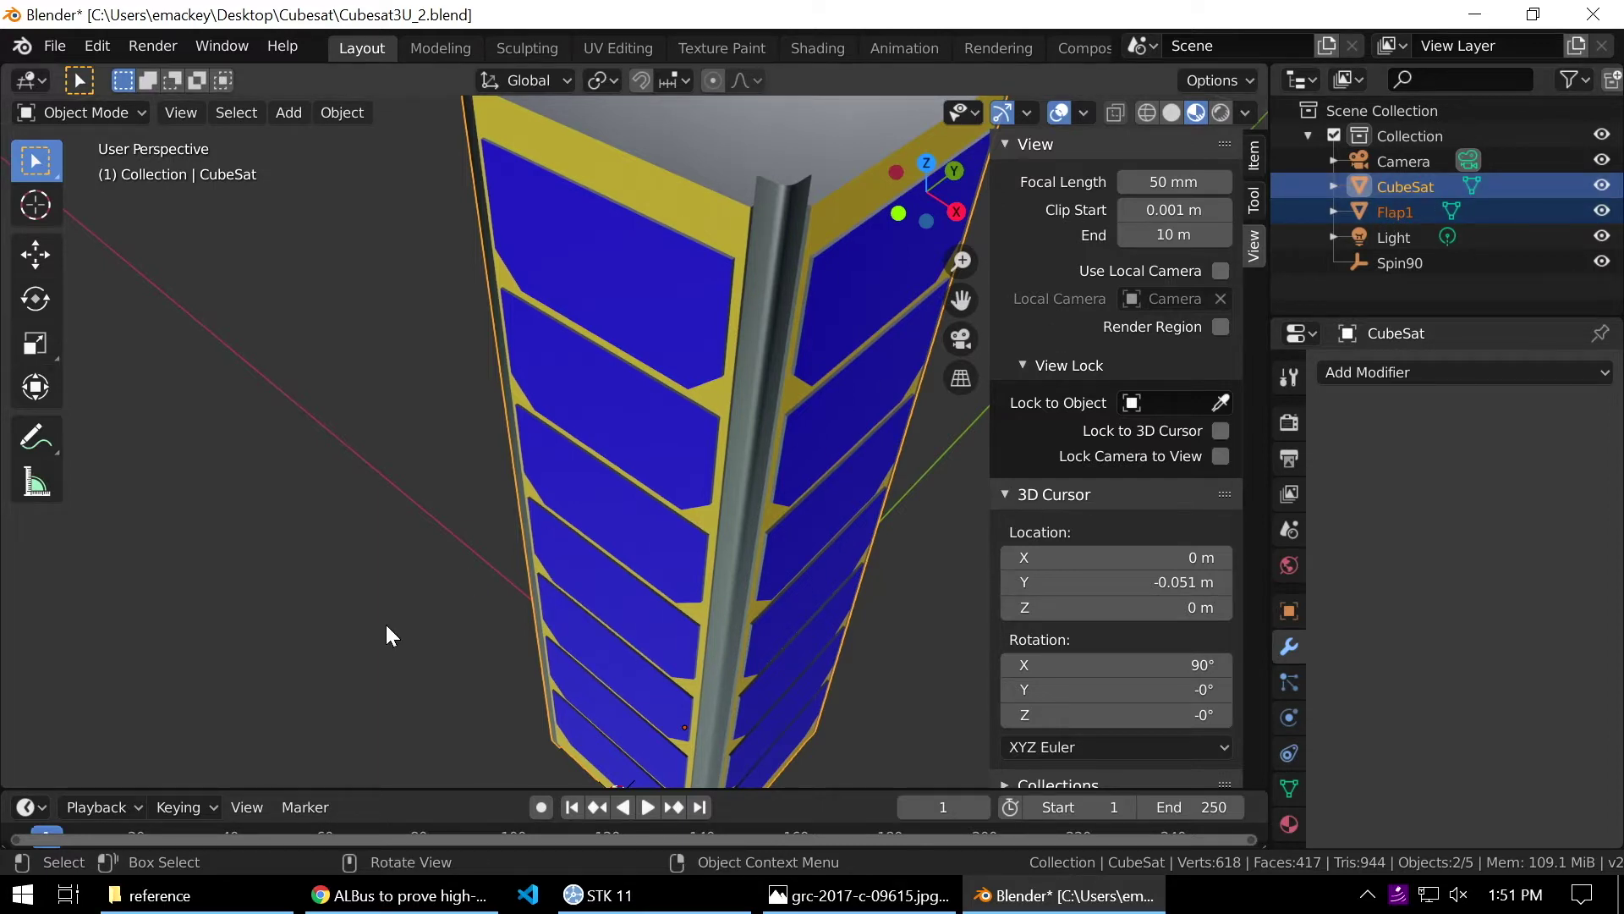
{"action": "key", "text": "ctrl+p"}
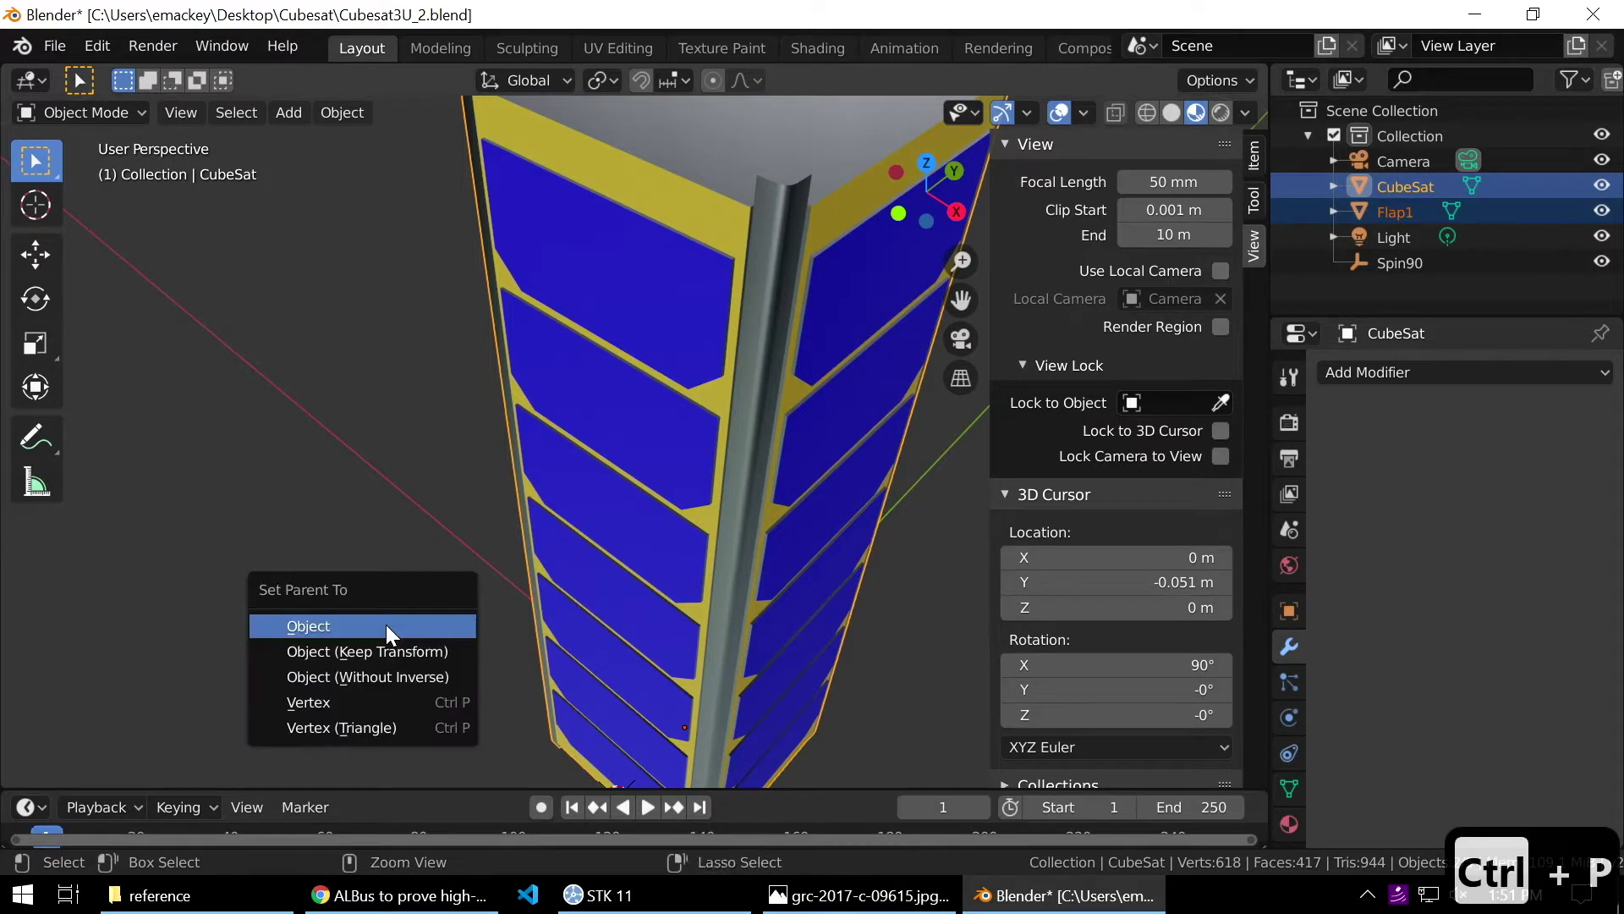
{"action": "left_click", "coordinate": [337, 628]}
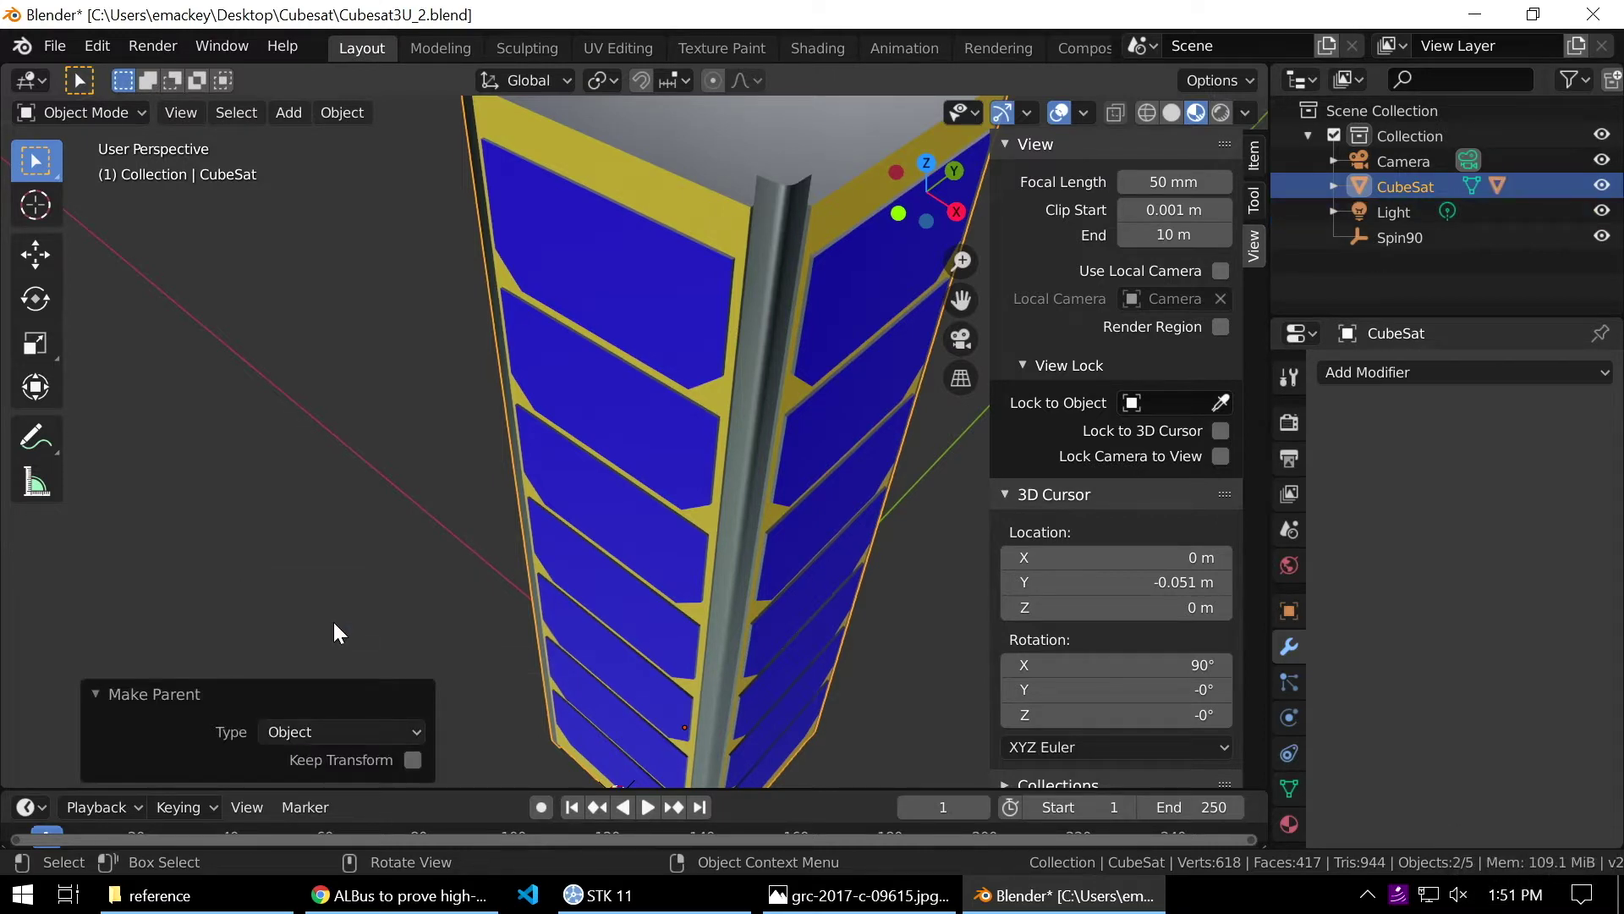
{"action": "left_click", "coordinate": [1334, 186]}
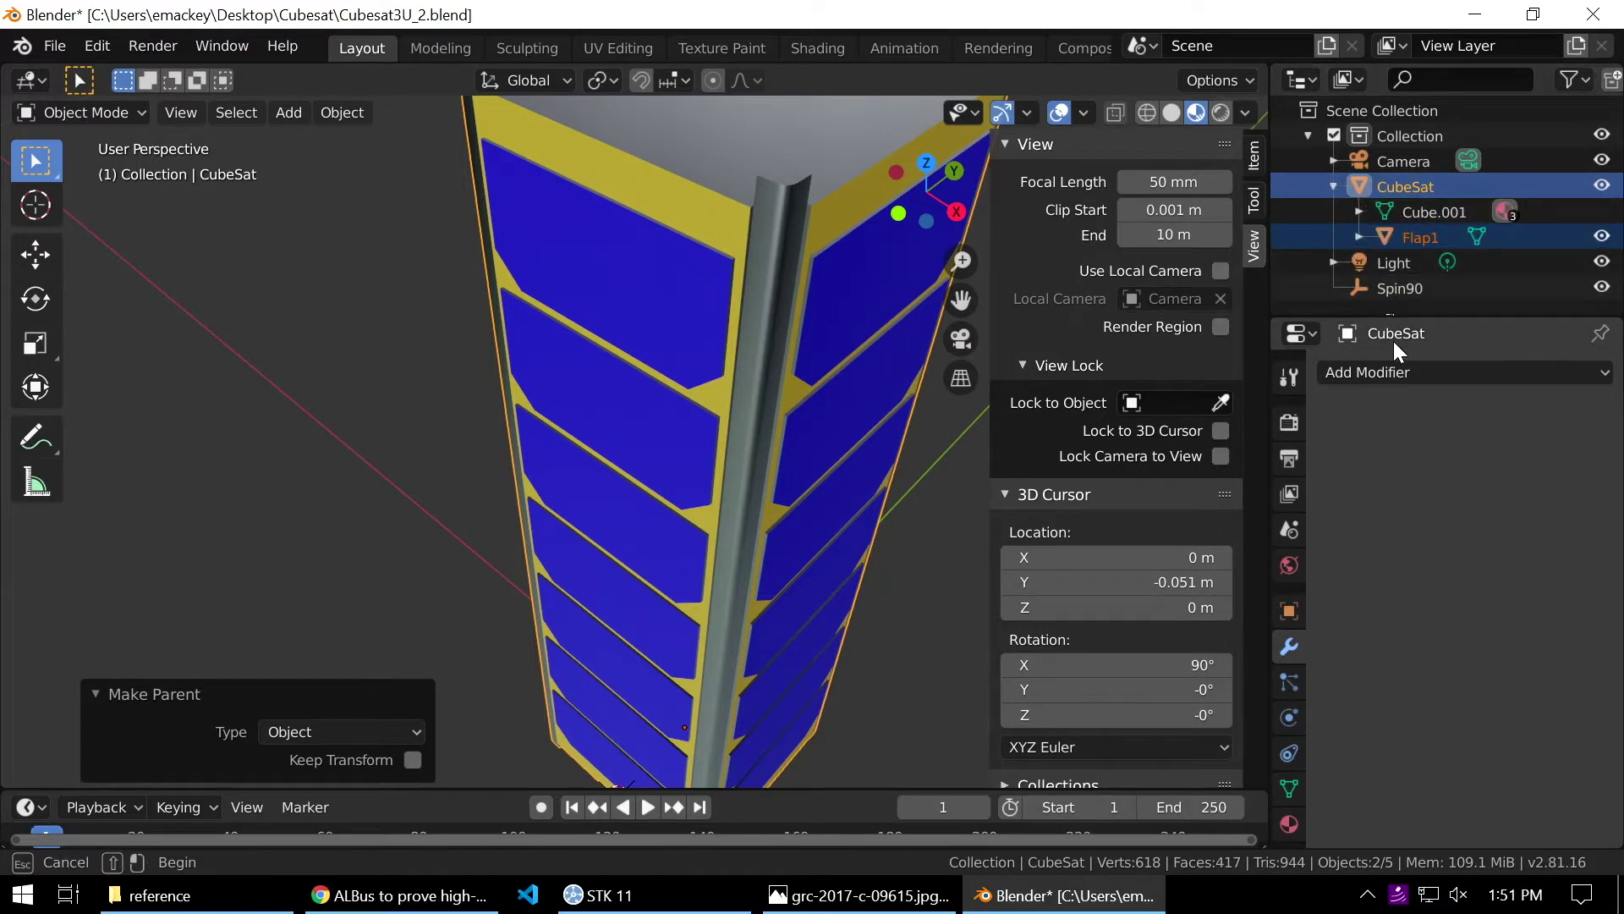
{"action": "left_click", "coordinate": [1343, 311]}
{"action": "left_click_drag", "start_coordinate": [1342, 318], "coordinate": [1345, 344]}
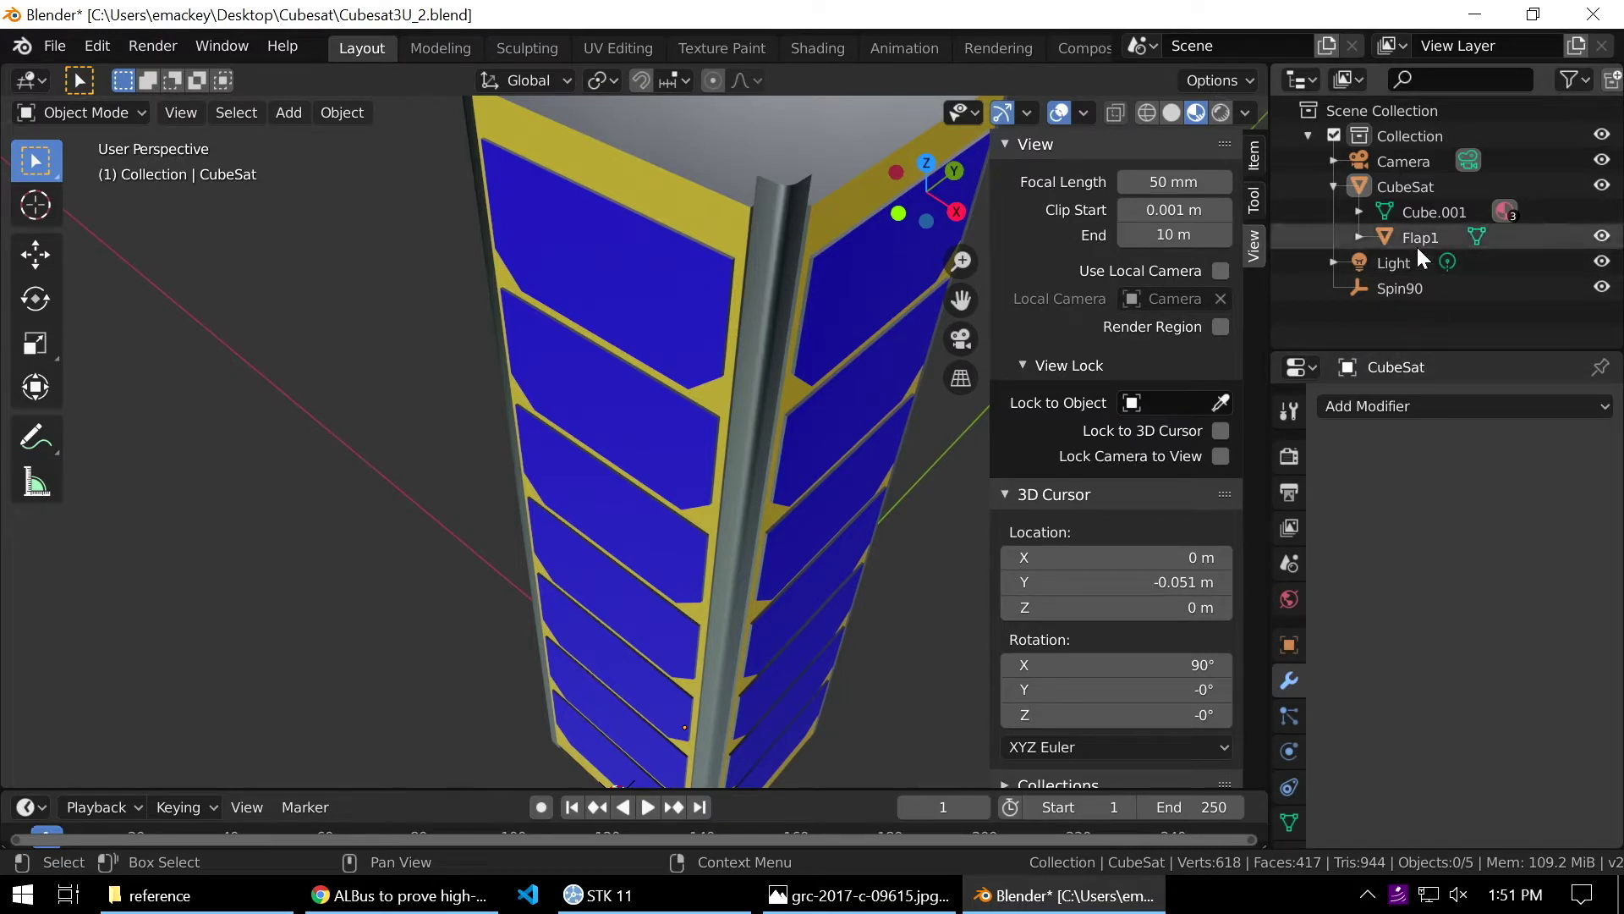
Try moving the CubeSat body to check that its parented flap follows, and cancel the move.
{"action": "middle_click_drag", "start_coordinate": [753, 433], "coordinate": [853, 354]}
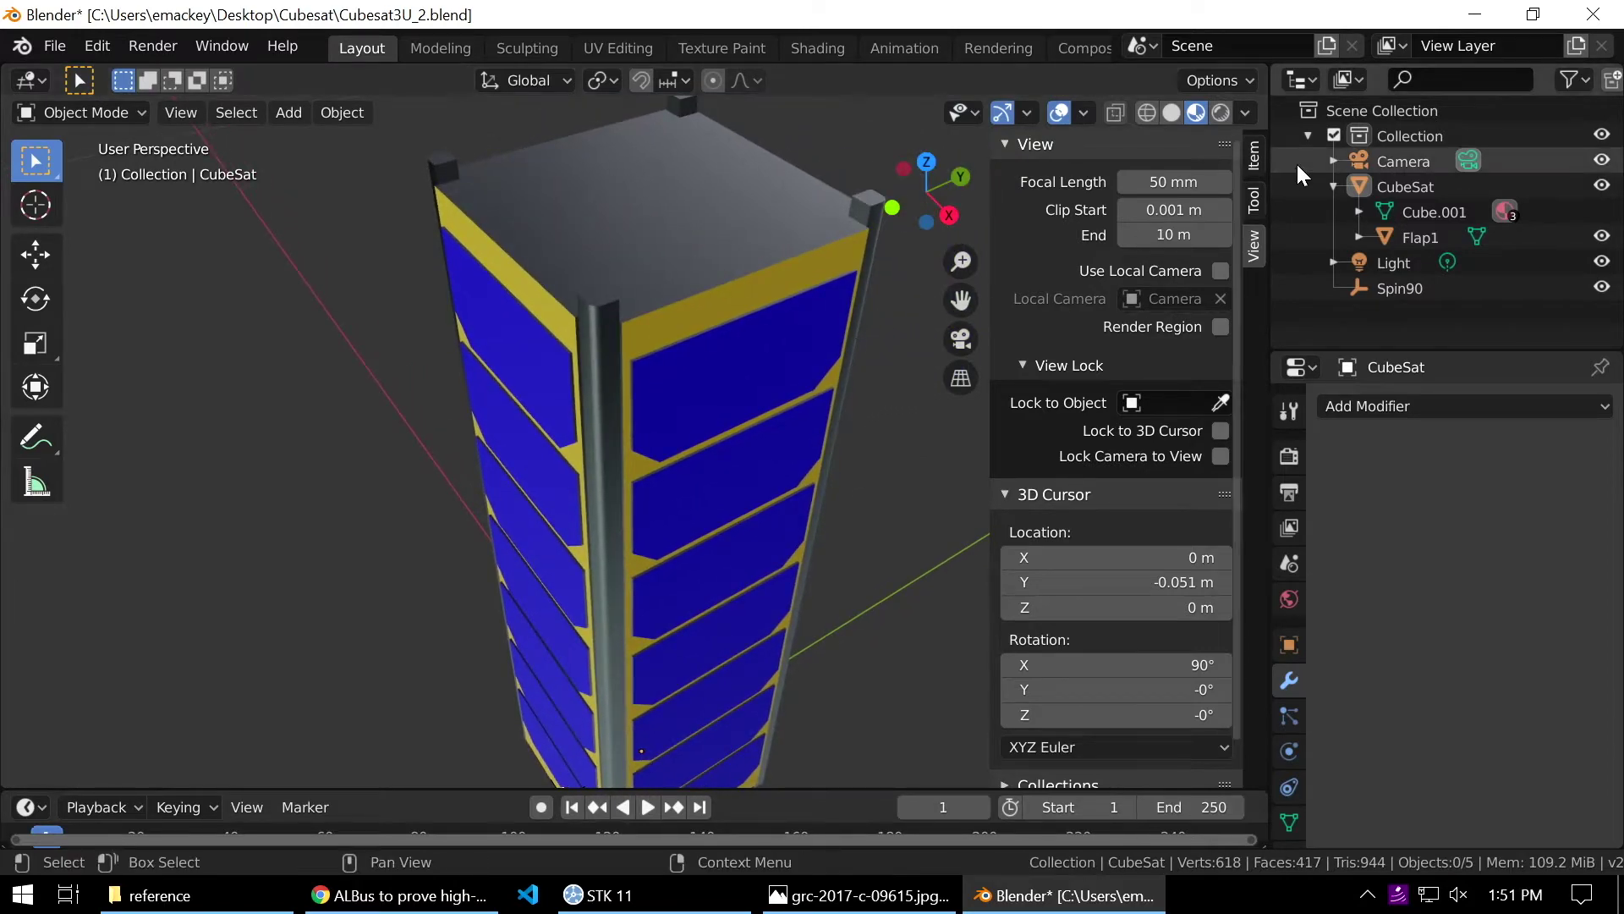
{"action": "left_click", "coordinate": [729, 267]}
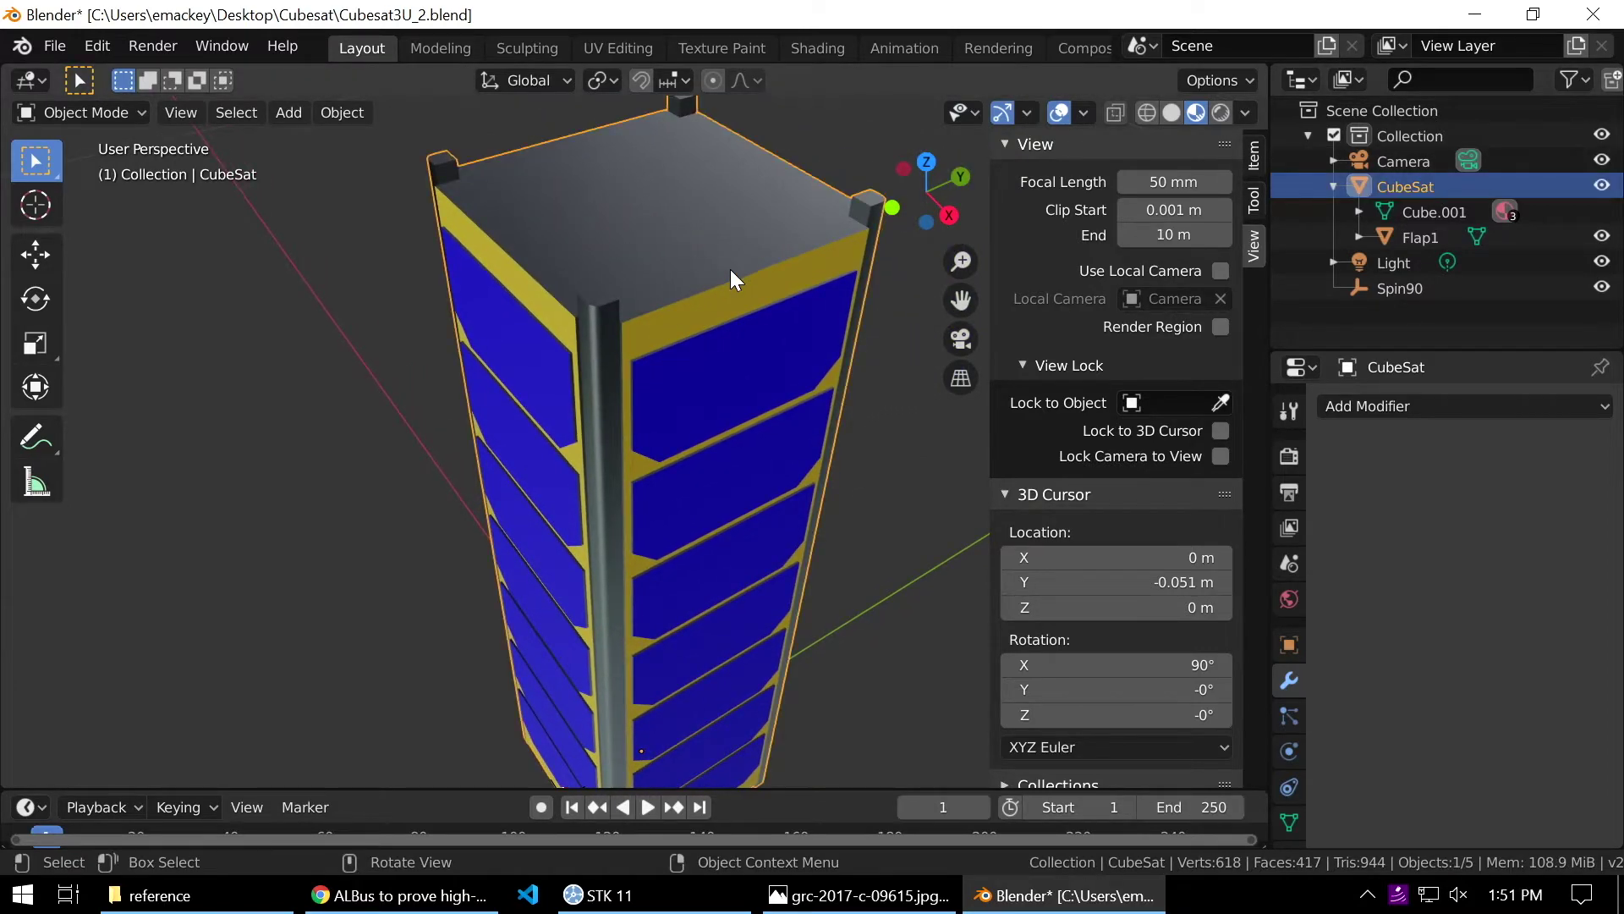
{"action": "key", "text": "g"}
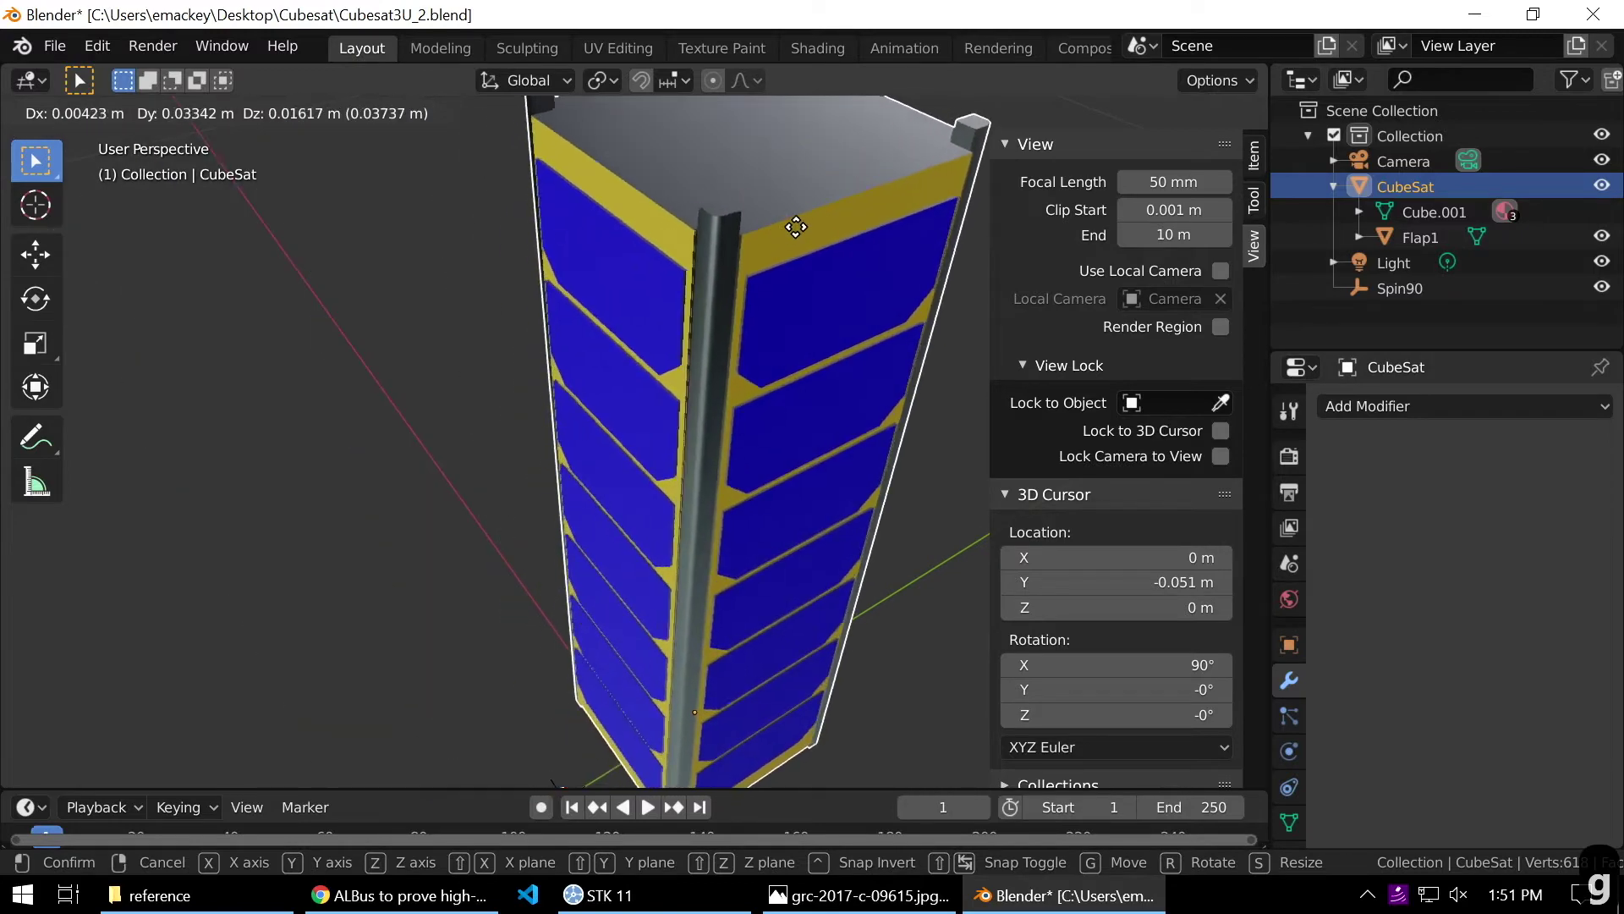
{"action": "key", "text": "Escape"}
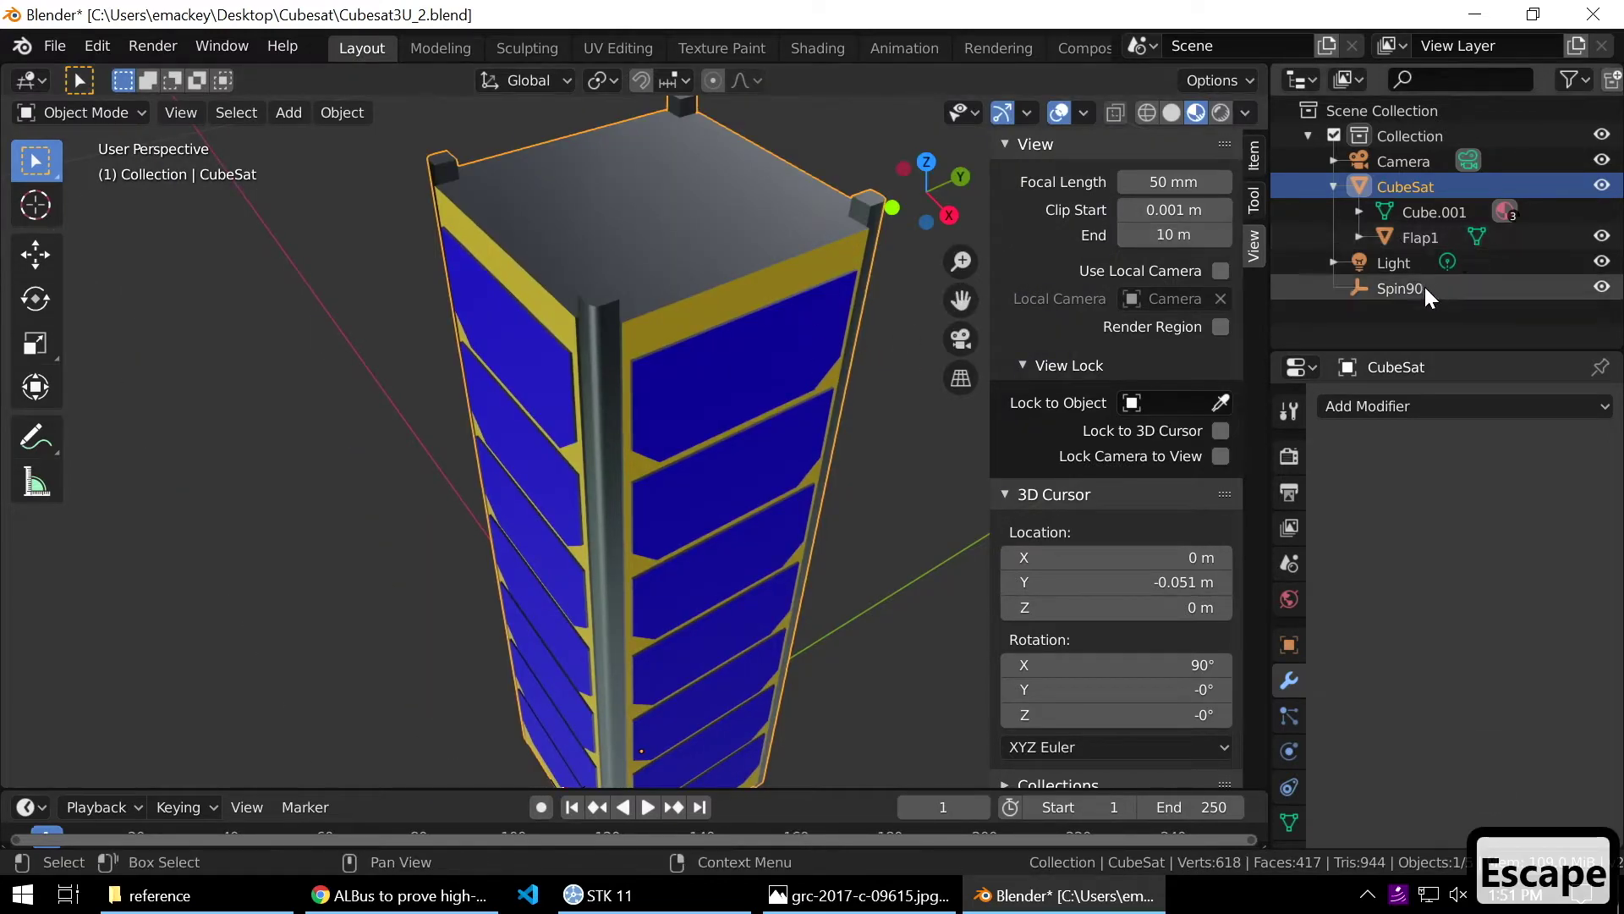
In Edit Mode, select all of Flap1's geometry and move it about 0.106 m along global Y, past the body's +Y side.
{"action": "left_click", "coordinate": [1430, 235]}
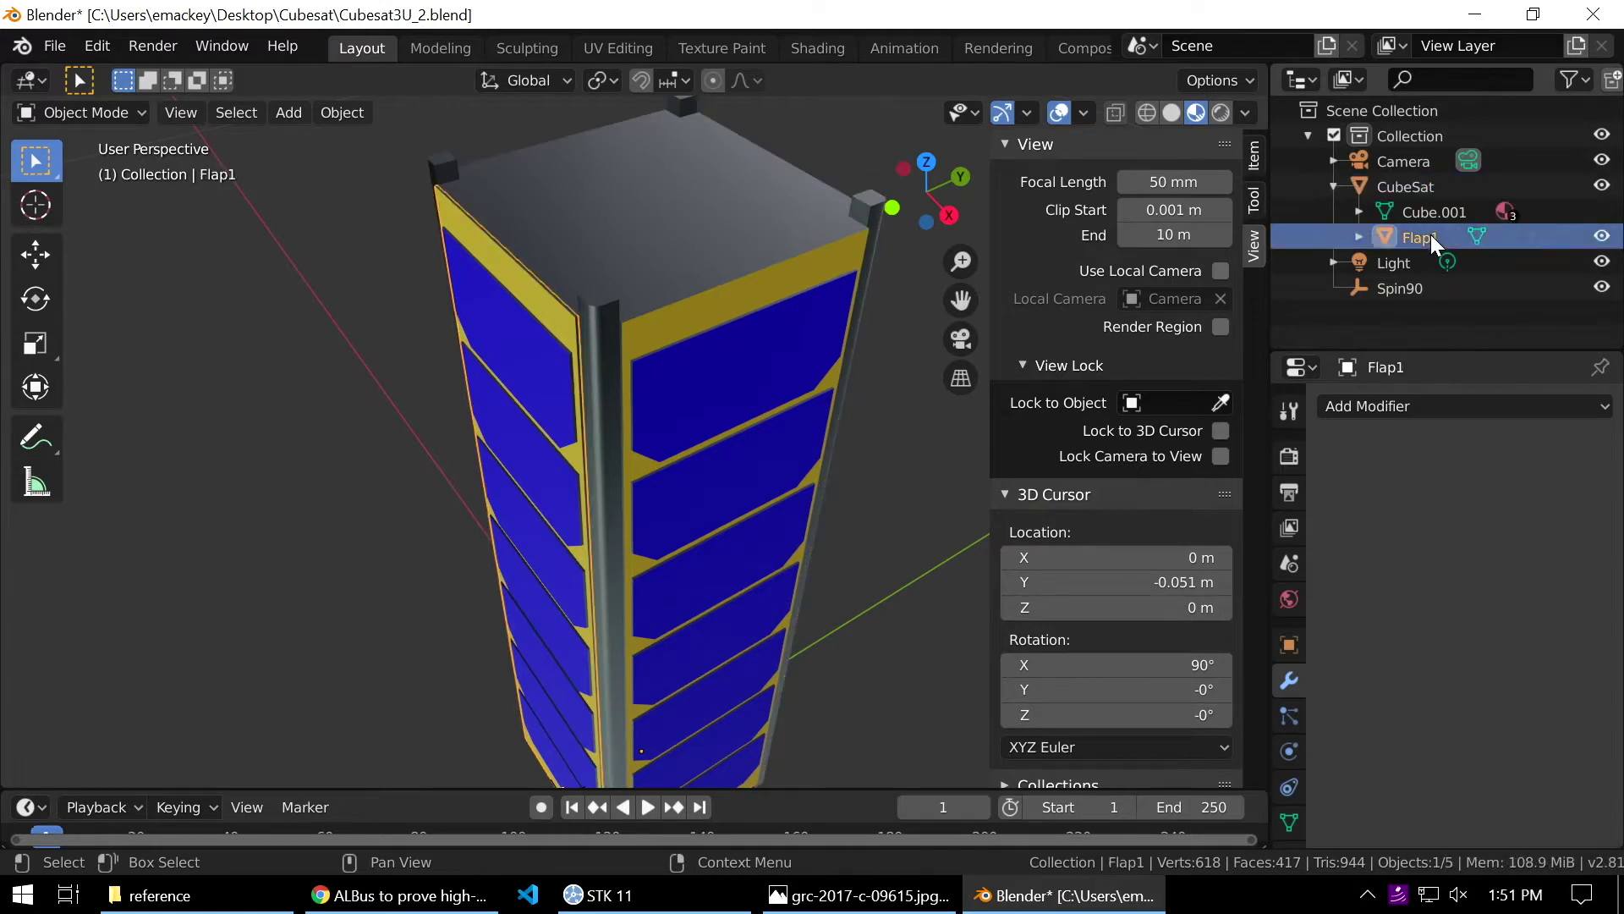
{"action": "key", "text": "Tab"}
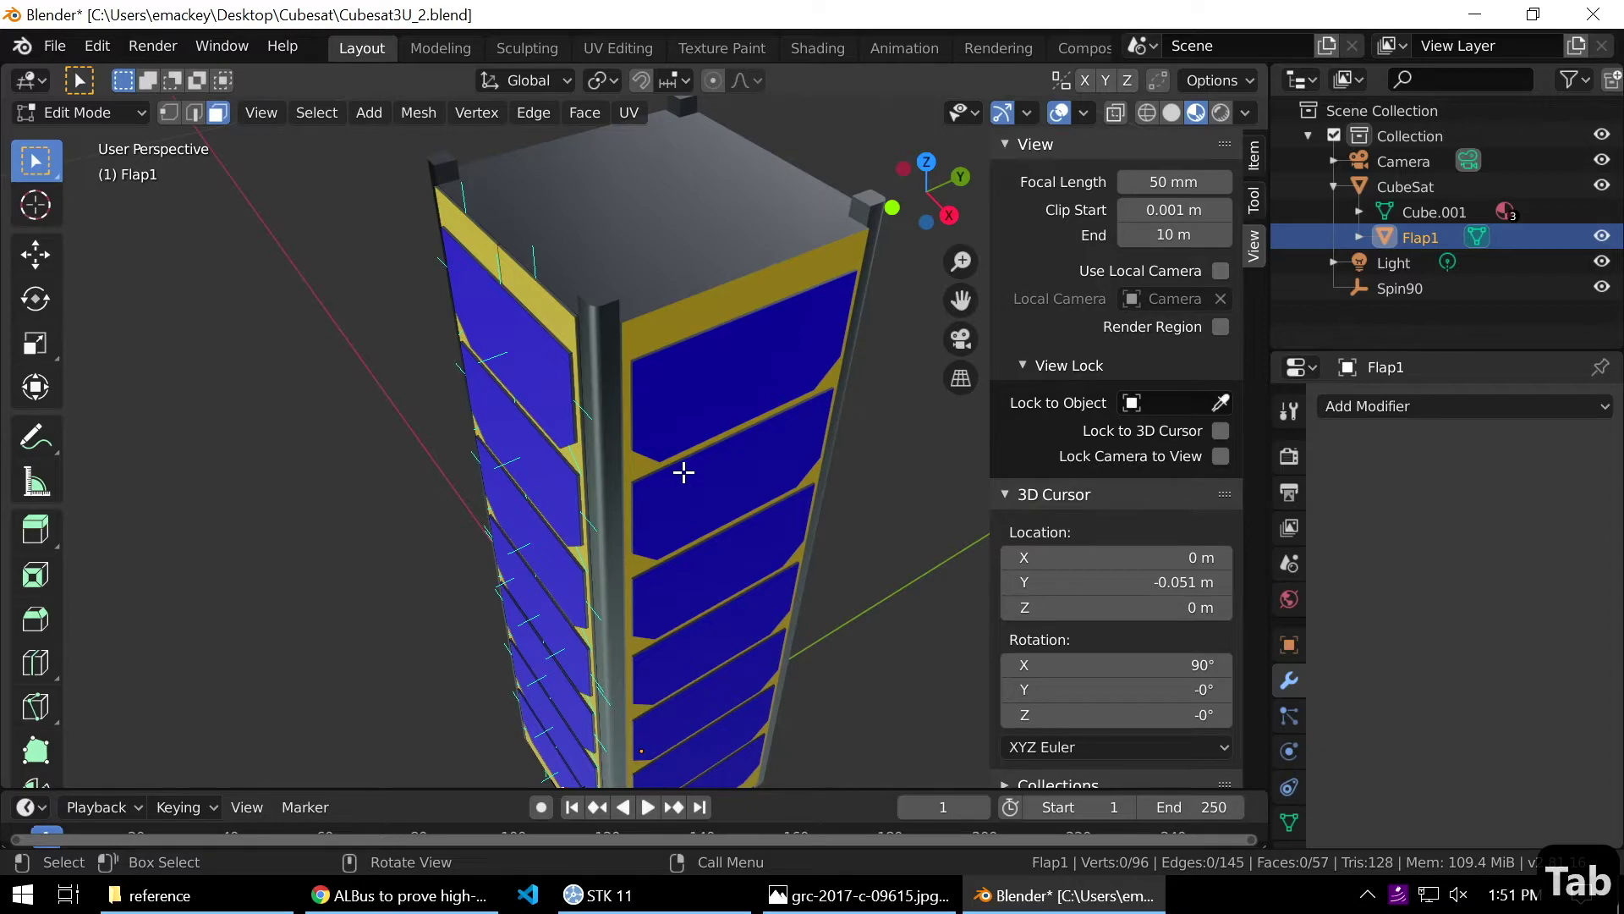
{"action": "key", "text": "a"}
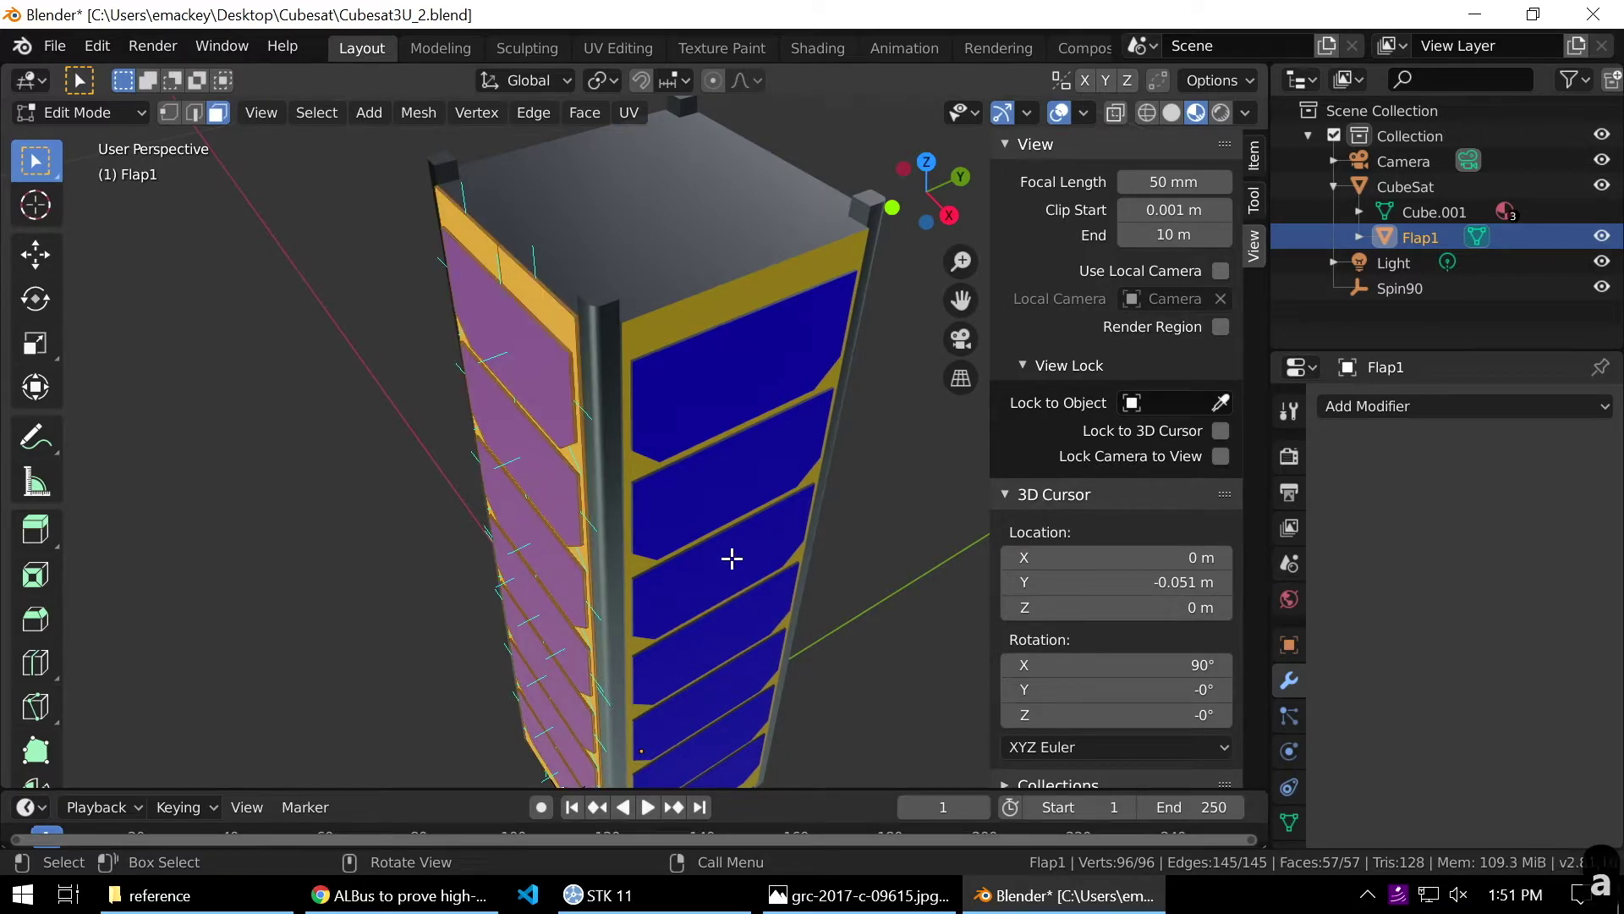
{"action": "key", "text": "KP_7"}
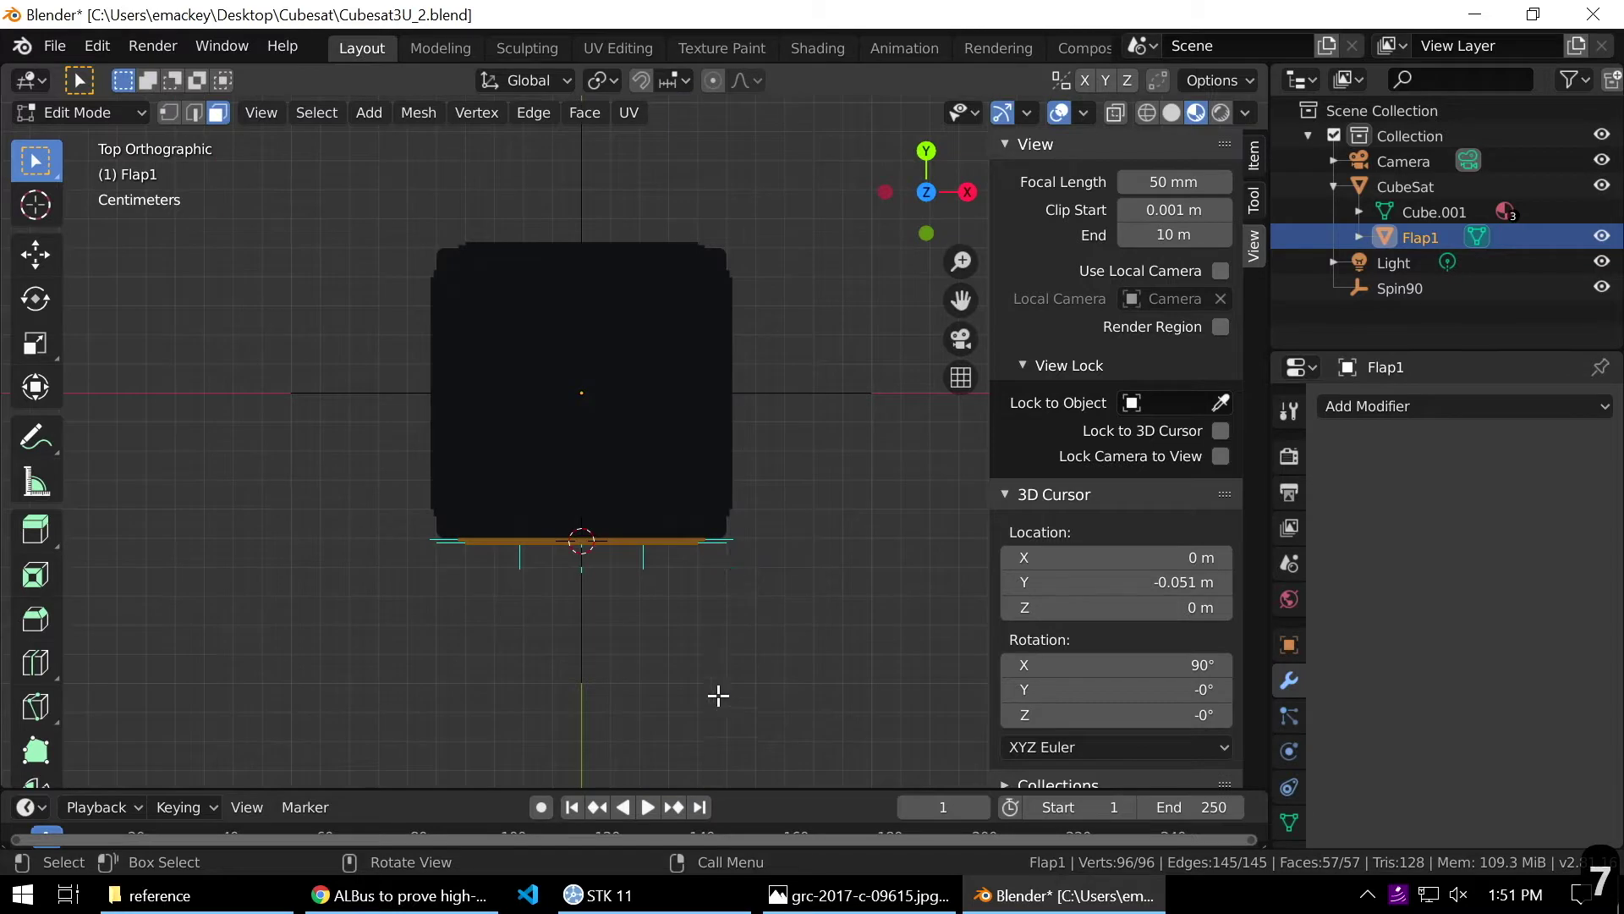
{"action": "scroll", "coordinate": [703, 668], "scroll_direction": "up", "scroll_amount": 2}
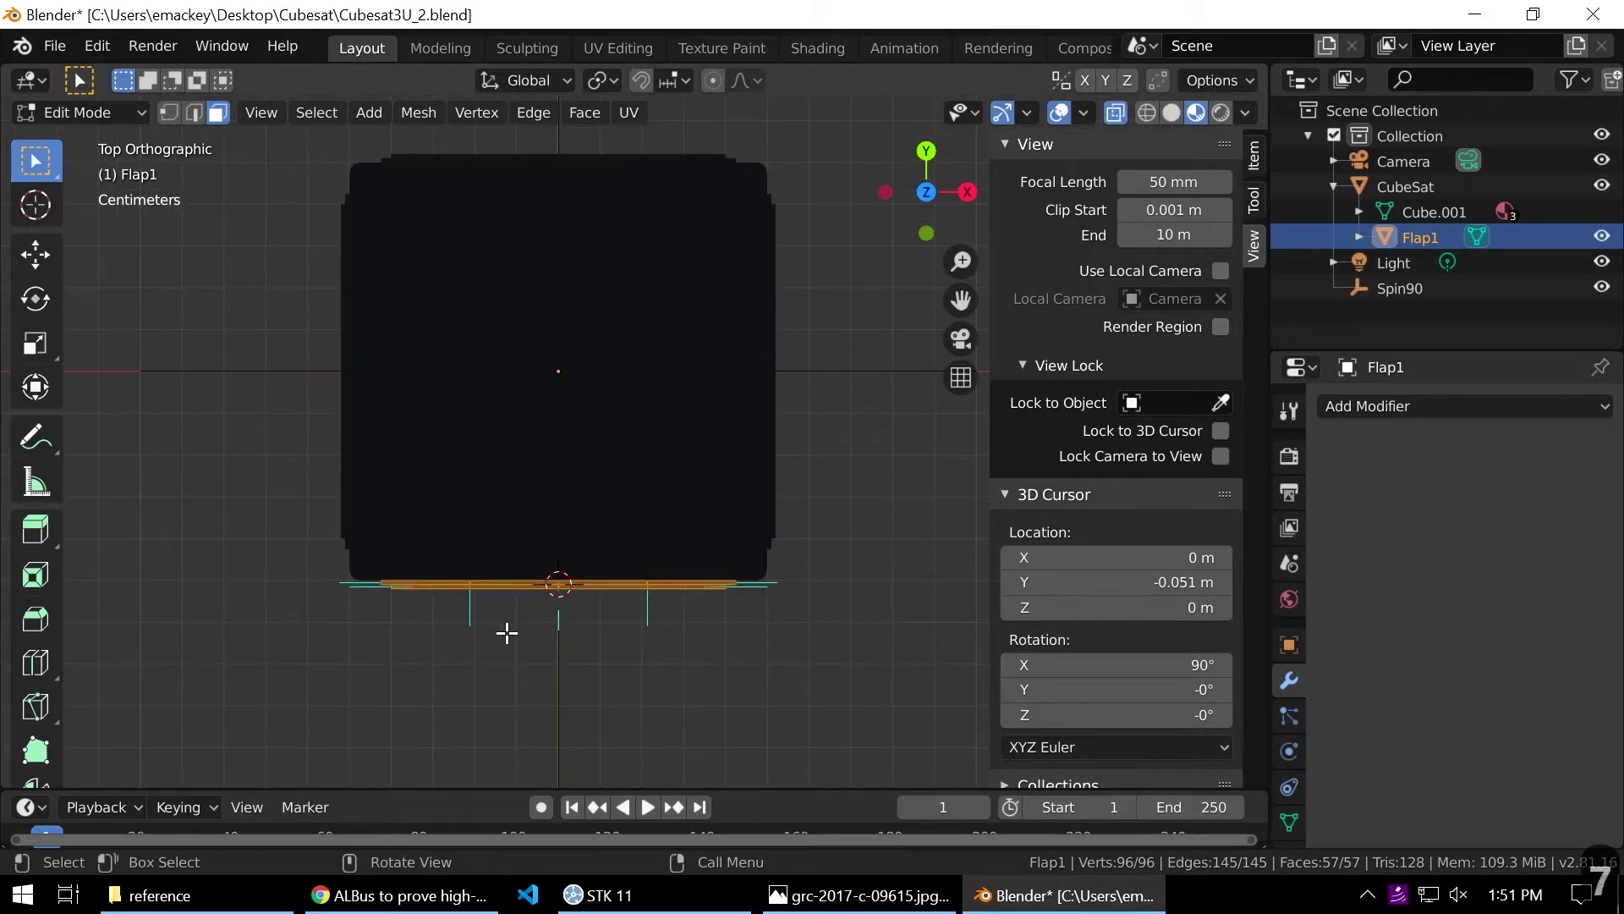
{"action": "key", "text": "g"}
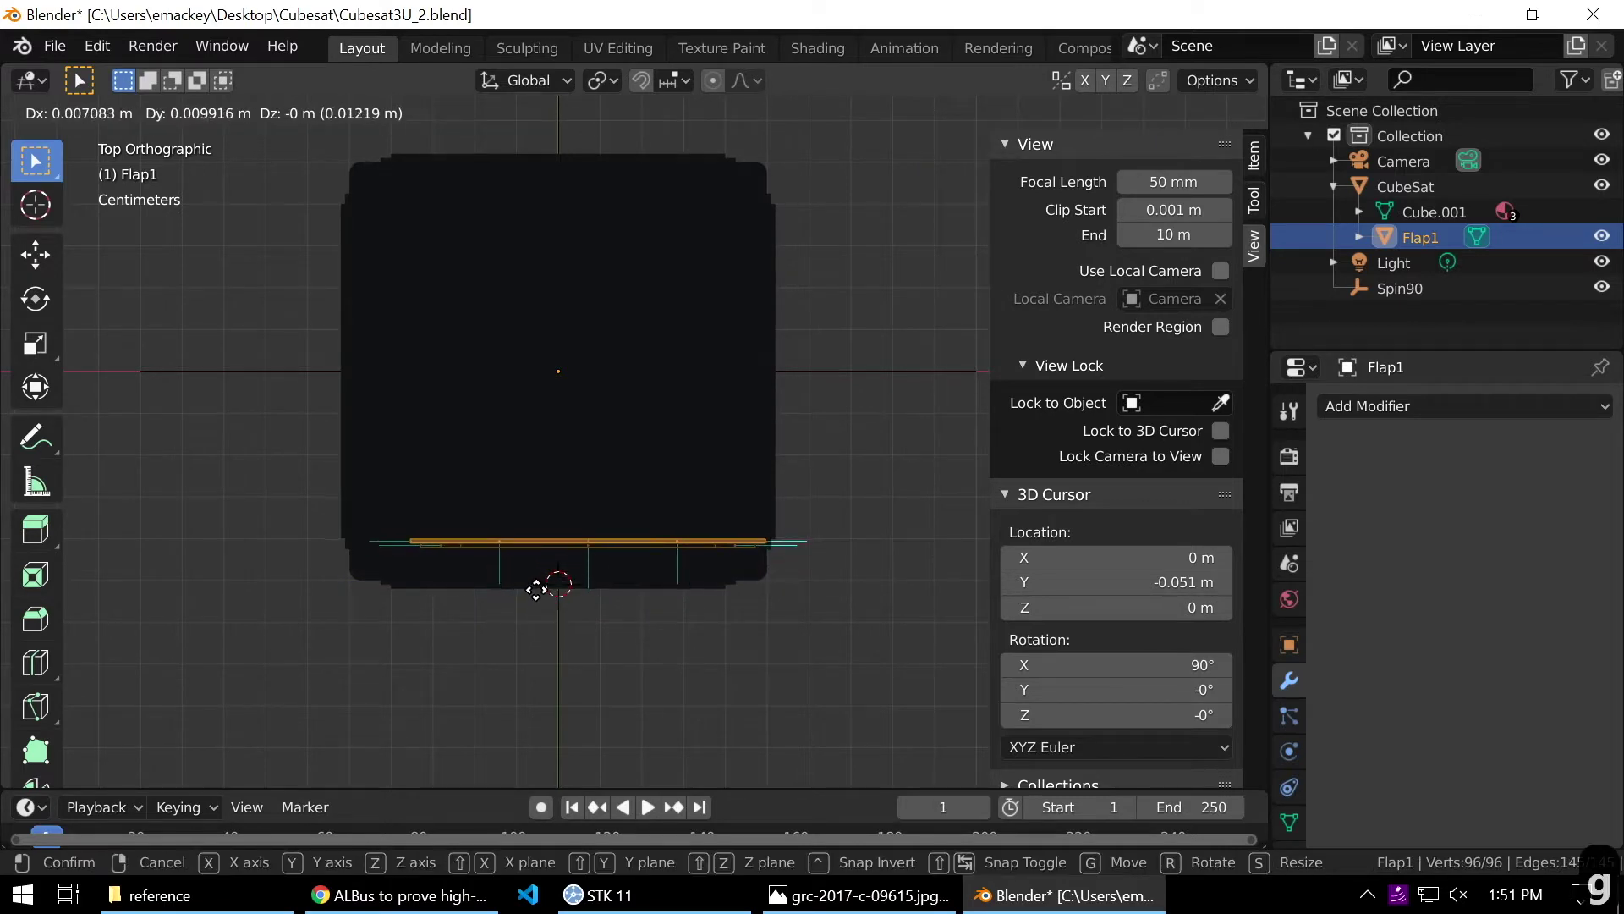
{"action": "key", "text": "y"}
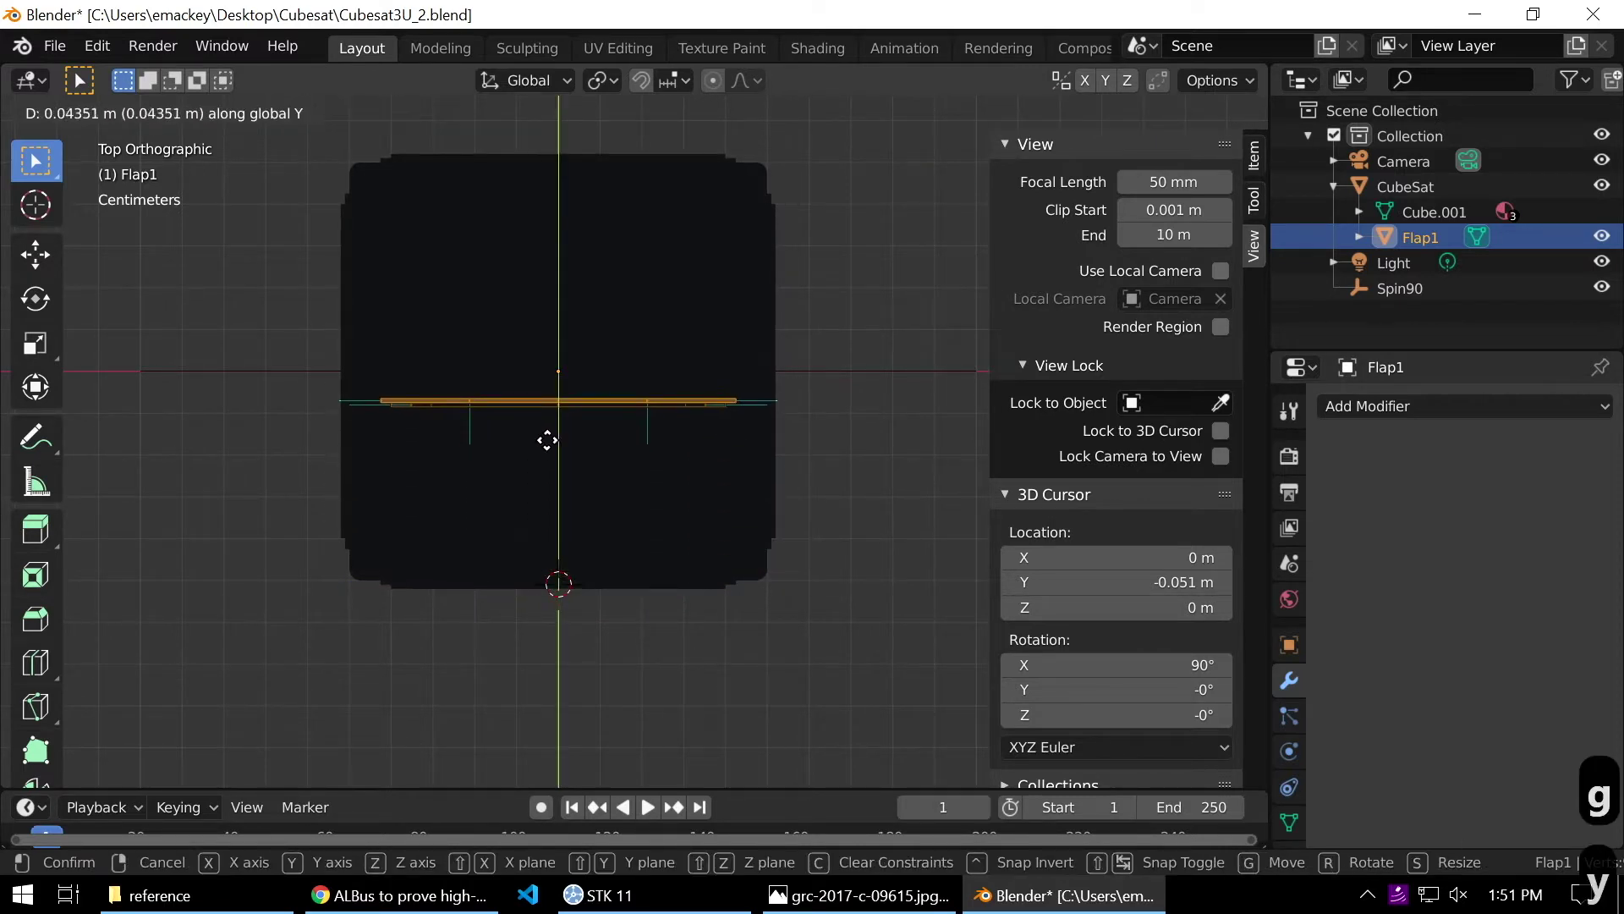
{"action": "left_click", "coordinate": [634, 188]}
Inspect the moved flap's gap to the body, compare it with reference photo KhgFm52RJaMxm8pfpowr_ALBus2.jpg, and return to Blender.
{"action": "middle_click_drag", "start_coordinate": [753, 315], "coordinate": [587, 265]}
{"action": "scroll", "coordinate": [589, 264], "scroll_direction": "down", "scroll_amount": 3}
{"action": "scroll", "coordinate": [690, 330], "scroll_direction": "up", "scroll_amount": 5}
{"action": "middle_click_drag", "start_coordinate": [700, 355], "coordinate": [552, 521]}
{"action": "middle_click_drag", "start_coordinate": [578, 306], "coordinate": [562, 490]}
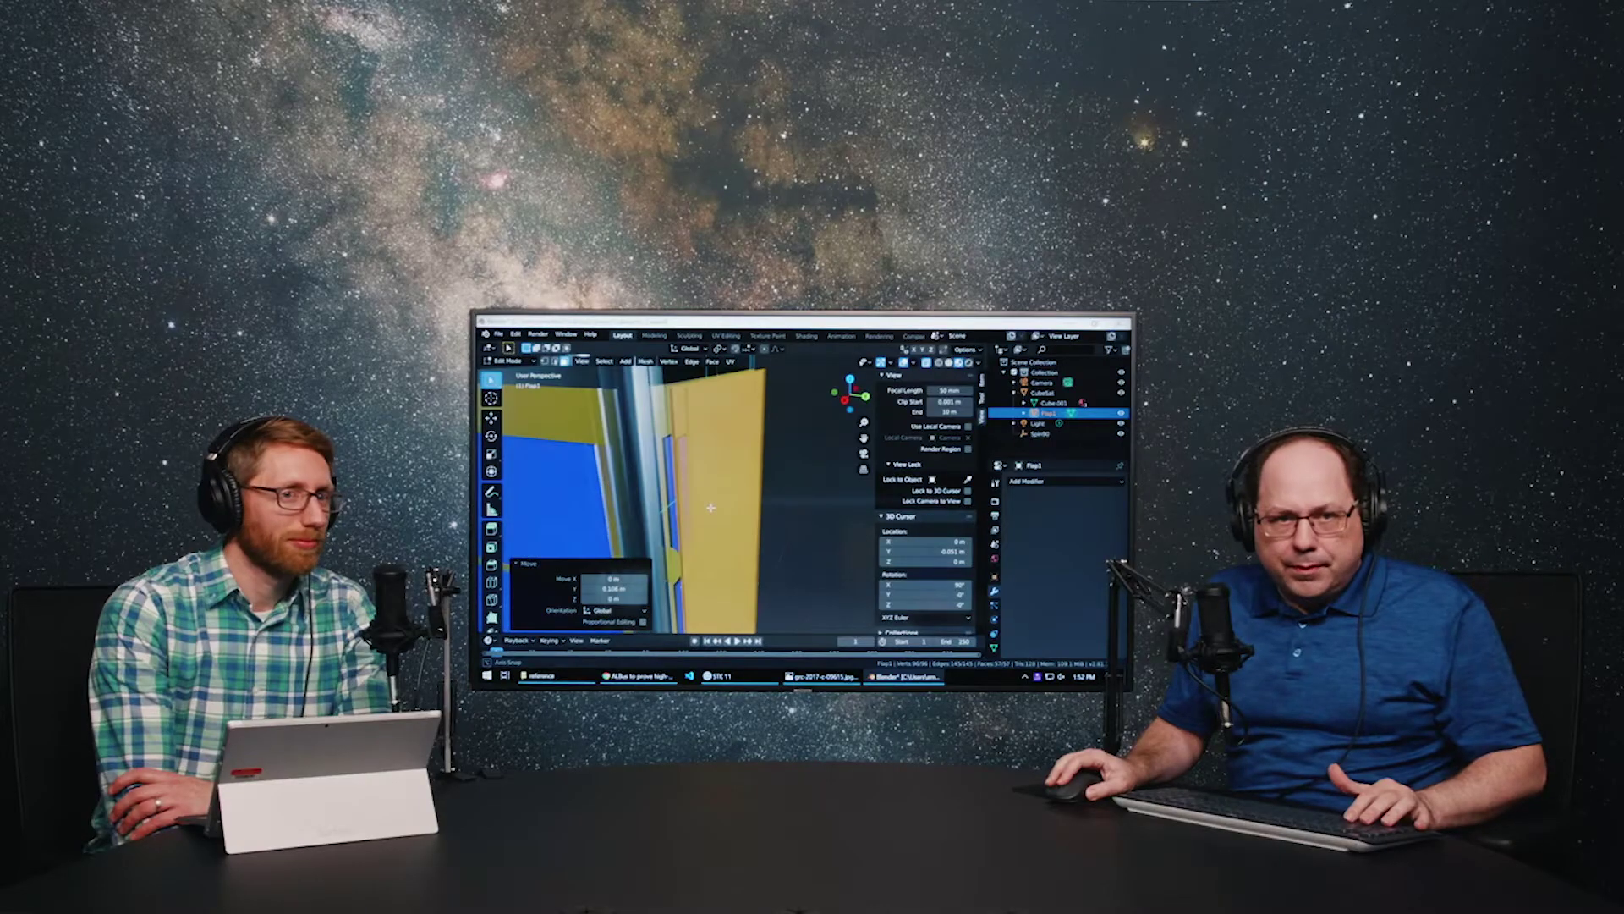
{"action": "middle_click_drag", "start_coordinate": [711, 508], "coordinate": [867, 620]}
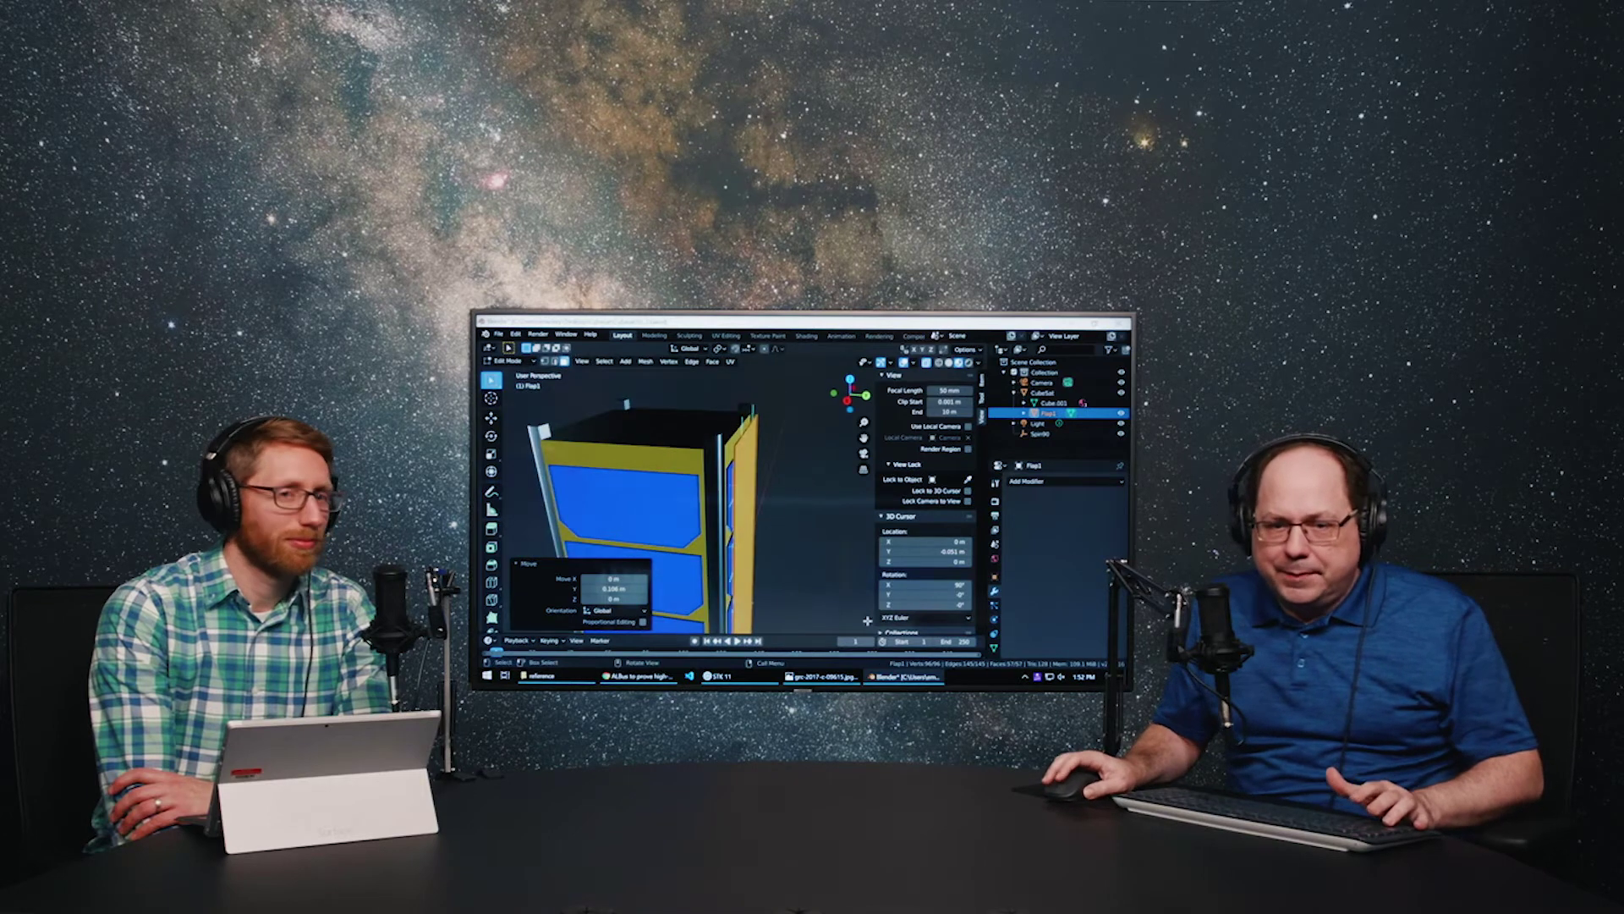
{"action": "left_click", "coordinate": [820, 676]}
{"action": "left_click", "coordinate": [548, 675]}
{"action": "double_click", "coordinate": [811, 416]}
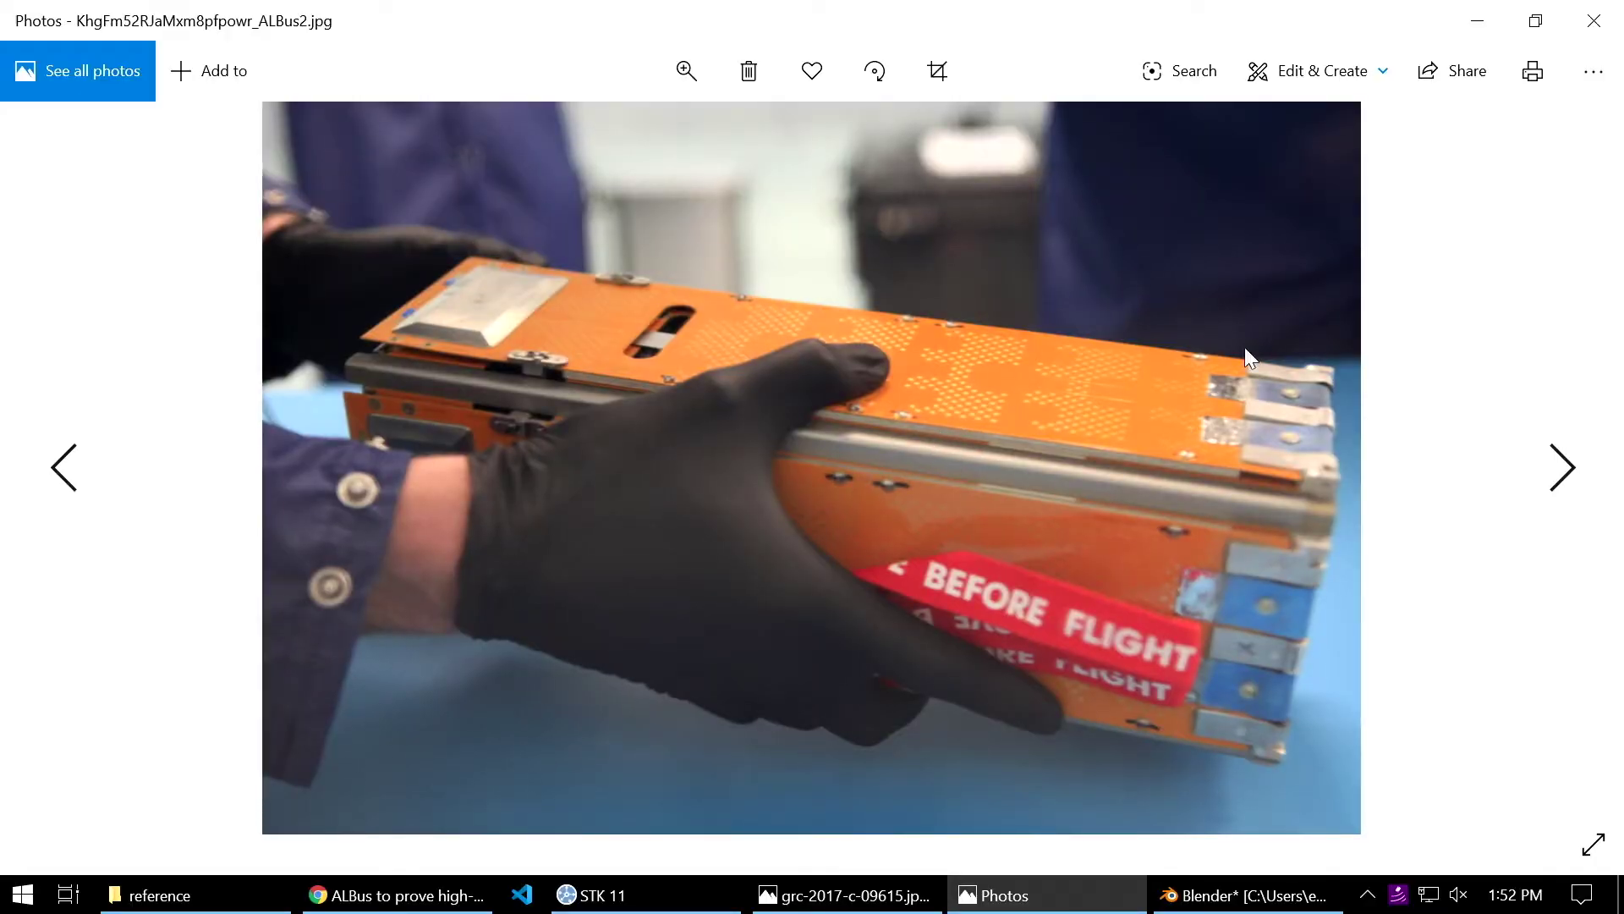
{"action": "left_click", "coordinate": [1588, 17]}
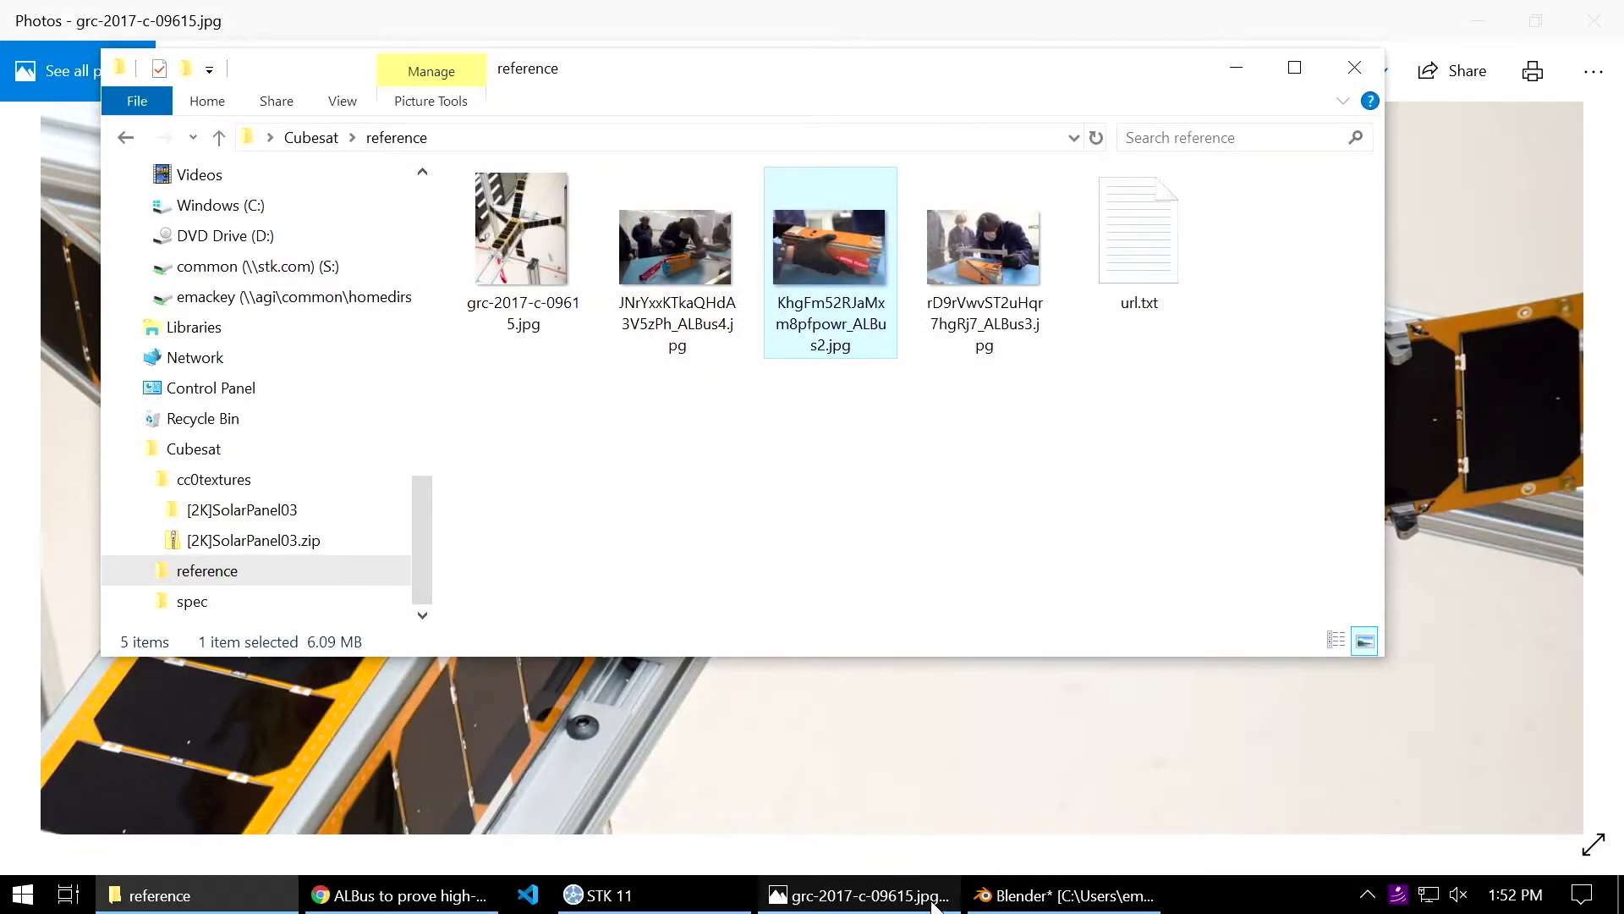
{"action": "left_click", "coordinate": [1064, 895]}
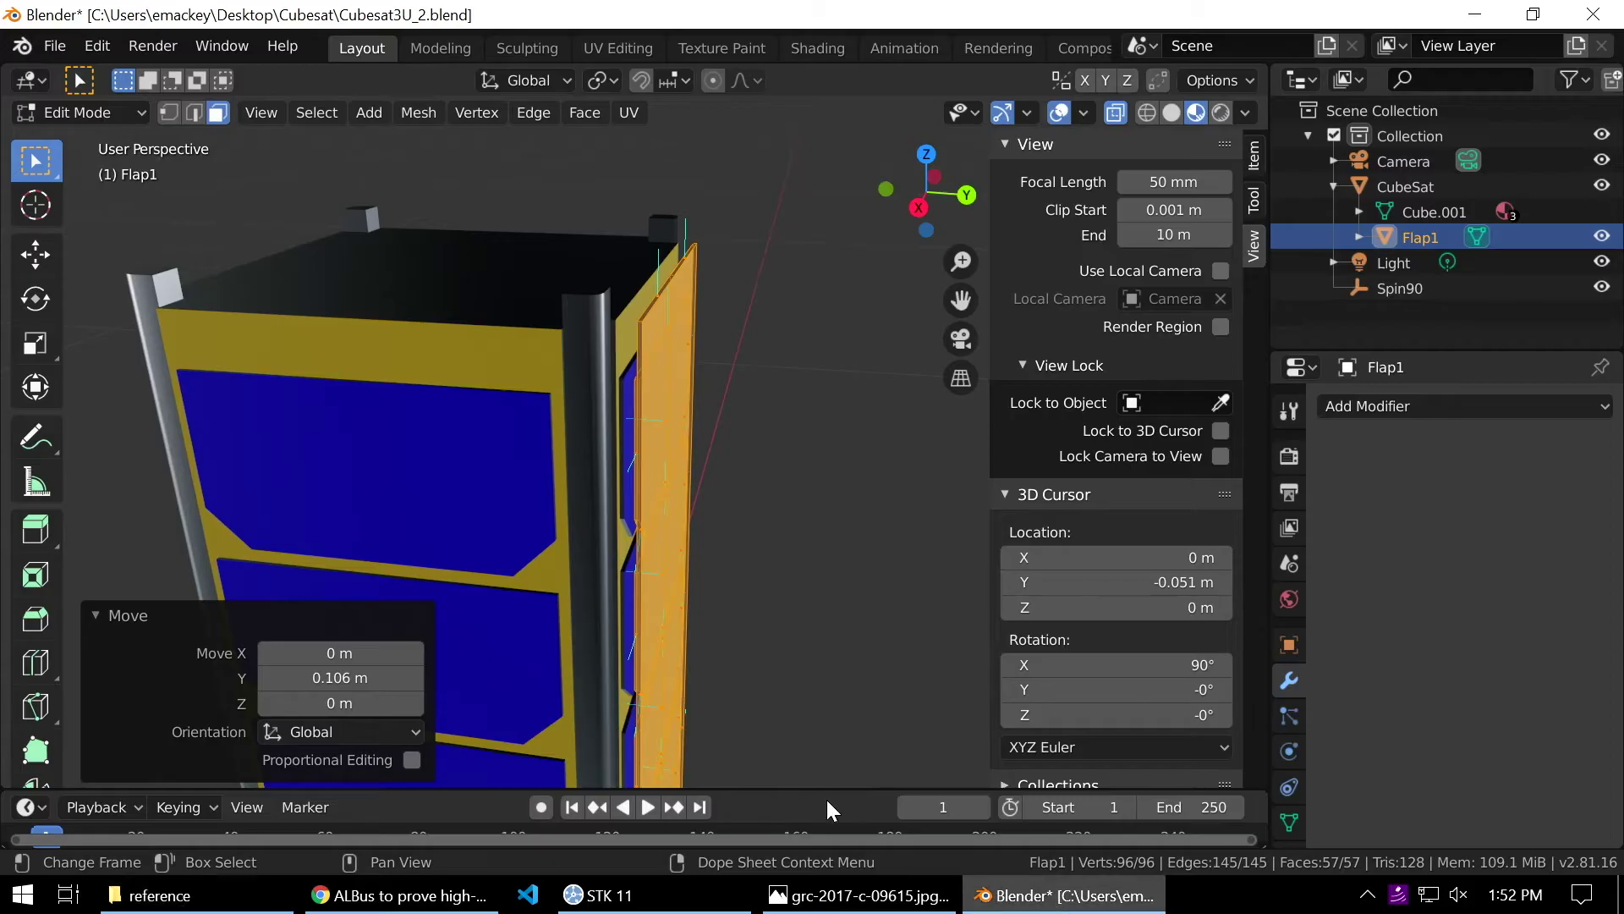
In the right orthographic view, round the flap's Y move distance to 0.106 m.
{"action": "scroll", "coordinate": [734, 530], "scroll_direction": "up", "scroll_amount": 5}
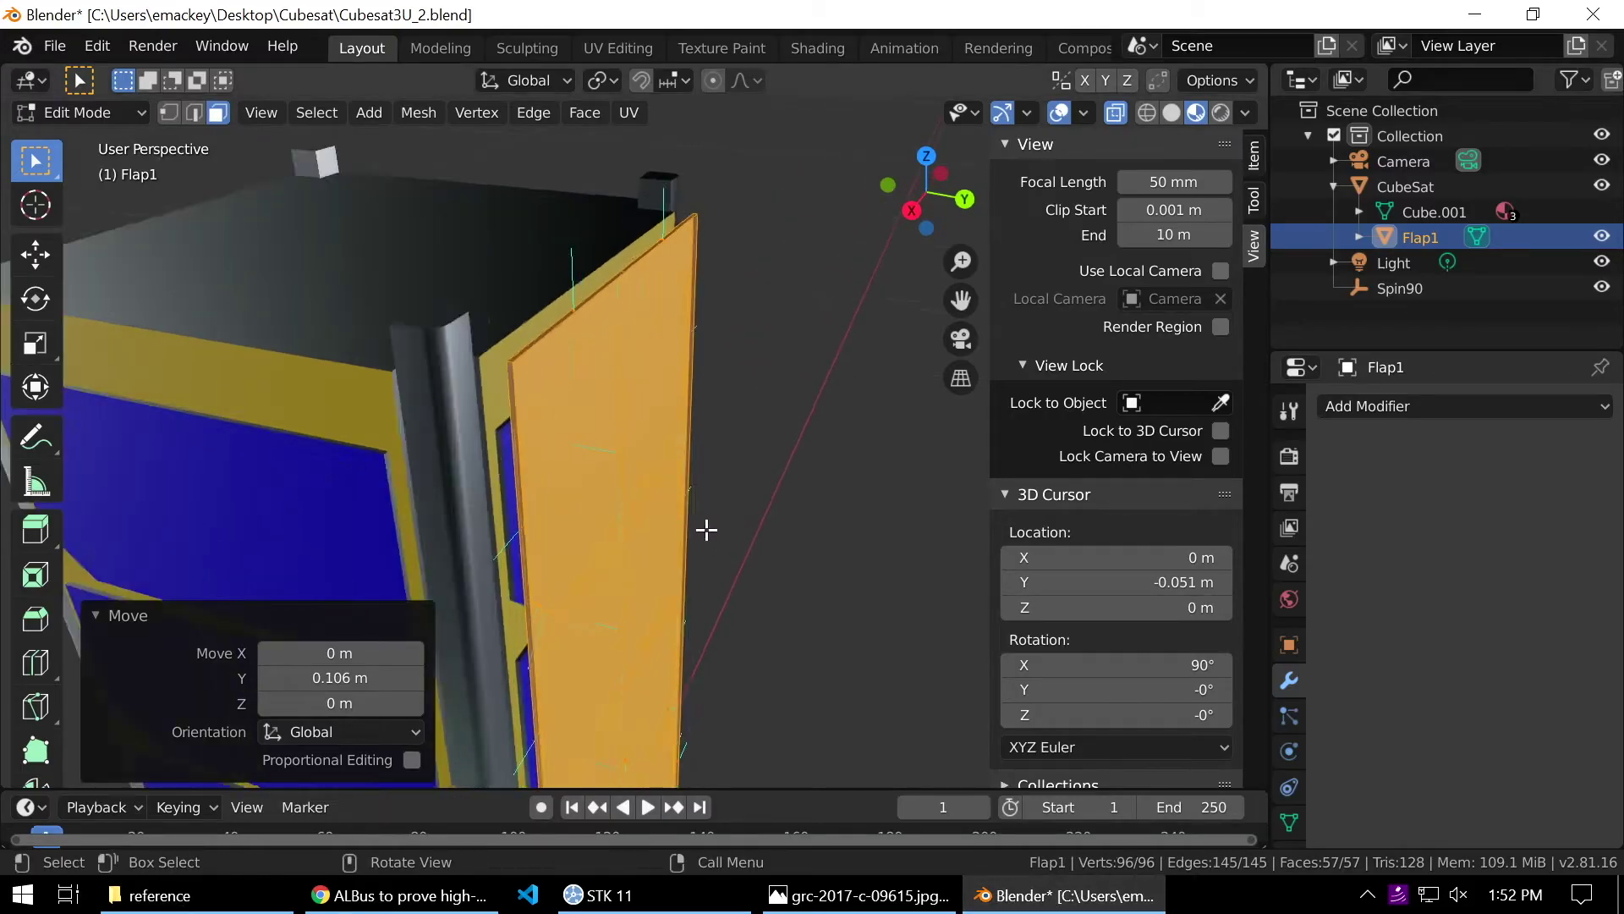
{"action": "middle_click_drag", "start_coordinate": [595, 502], "coordinate": [642, 530]}
{"action": "scroll", "coordinate": [610, 508], "scroll_direction": "down", "scroll_amount": 4}
{"action": "key", "text": "KP_3"}
{"action": "scroll", "coordinate": [754, 486], "scroll_direction": "up", "scroll_amount": 4}
{"action": "middle_click_drag", "start_coordinate": [761, 455], "coordinate": [482, 554], "text": "shift"}
{"action": "scroll", "coordinate": [609, 517], "scroll_direction": "up", "scroll_amount": 3}
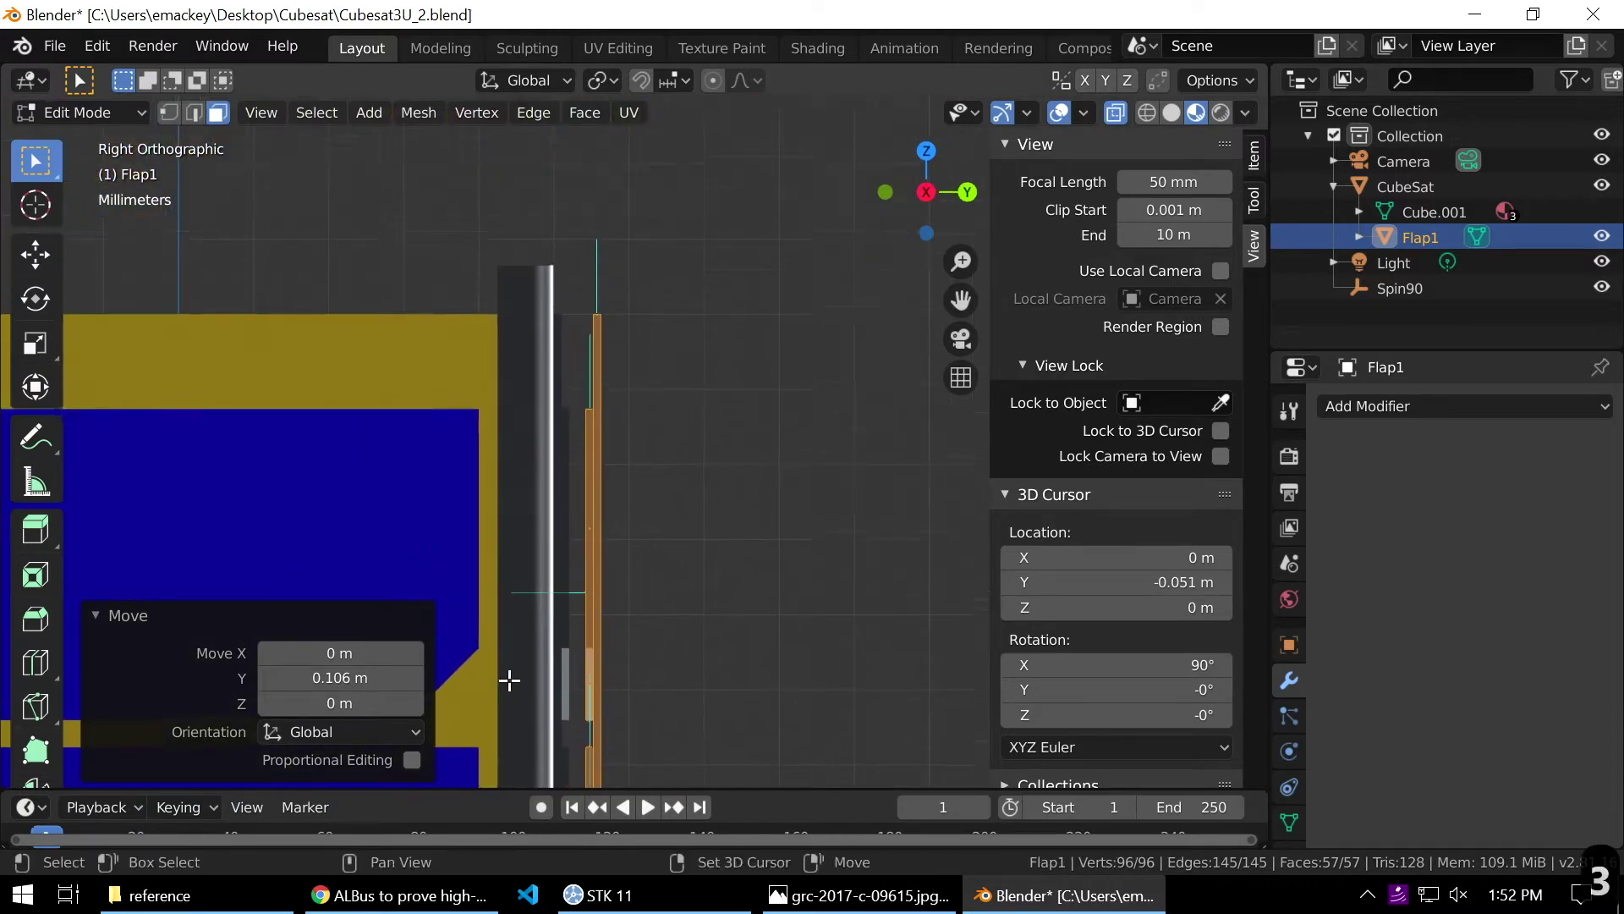
{"action": "middle_click_drag", "start_coordinate": [545, 511], "coordinate": [652, 504], "text": "shift"}
{"action": "scroll", "coordinate": [668, 519], "scroll_direction": "up", "scroll_amount": 3}
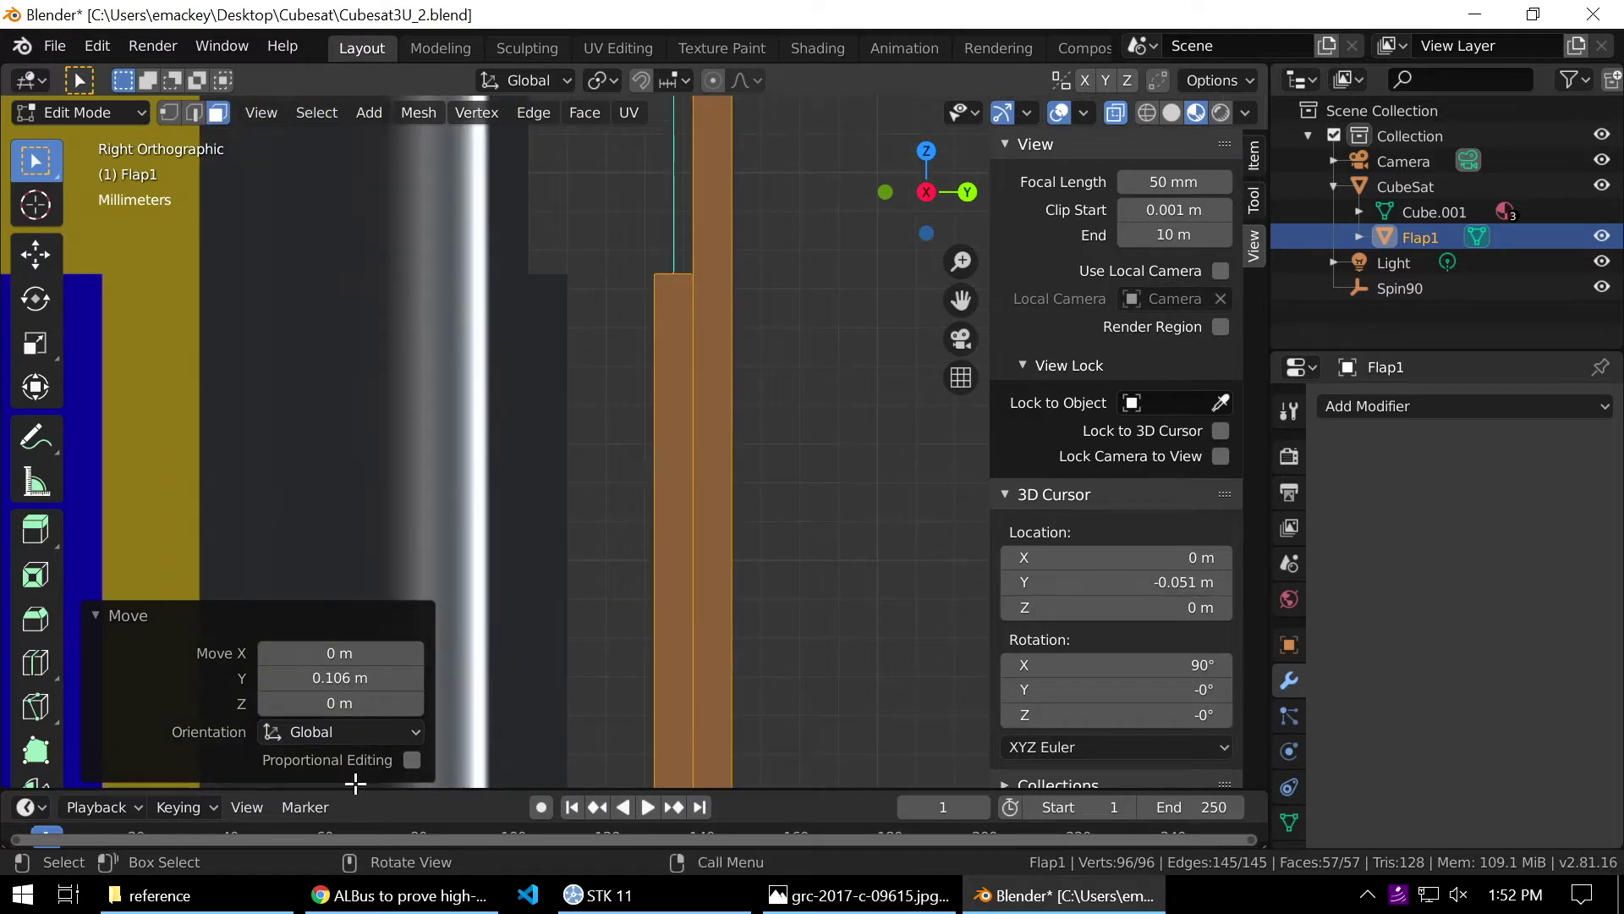
{"action": "left_click", "coordinate": [338, 678]}
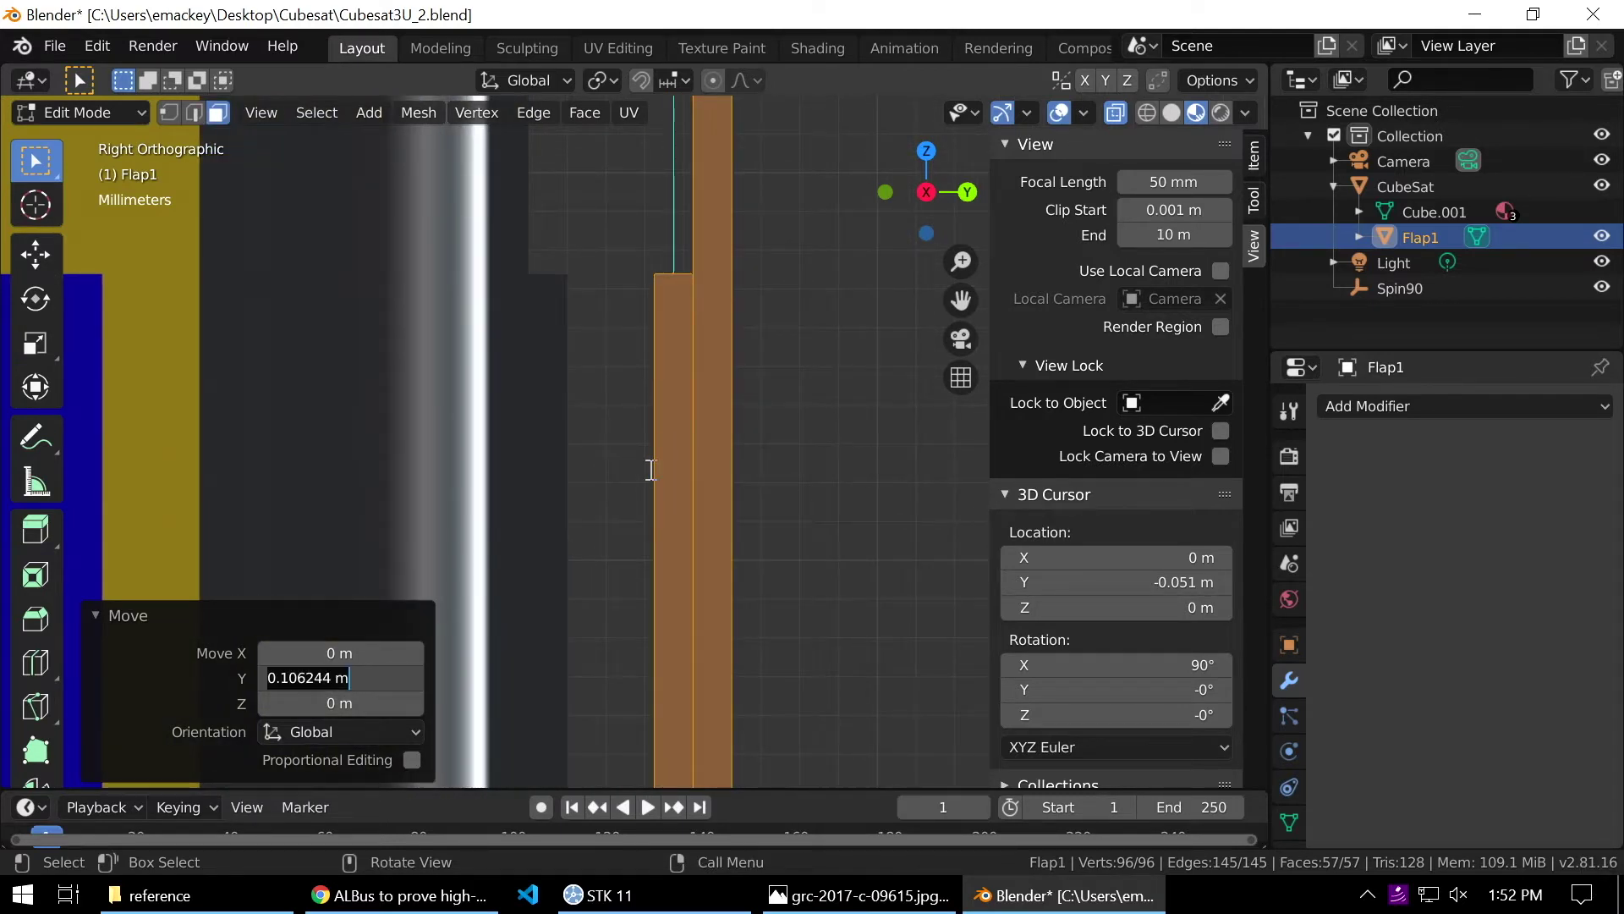
{"action": "key", "text": "Left"}
{"action": "key", "text": "Left"}
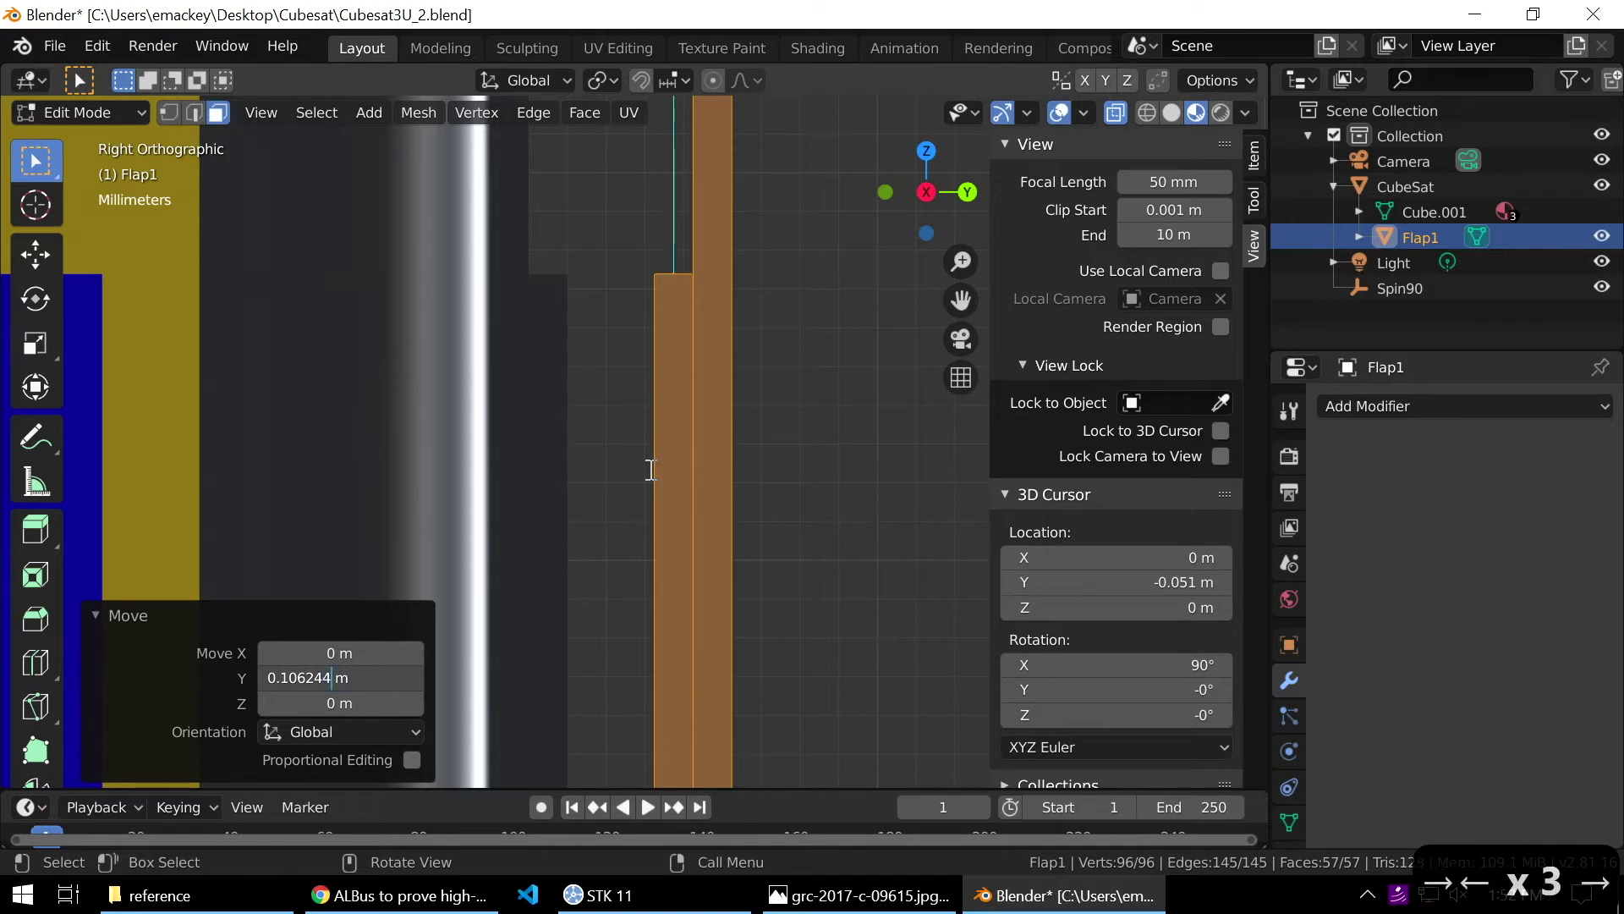
{"action": "key", "text": "BackSpace"}
{"action": "key", "text": "BackSpace"}
{"action": "key", "text": "BackSpace"}
{"action": "key", "text": "Return"}
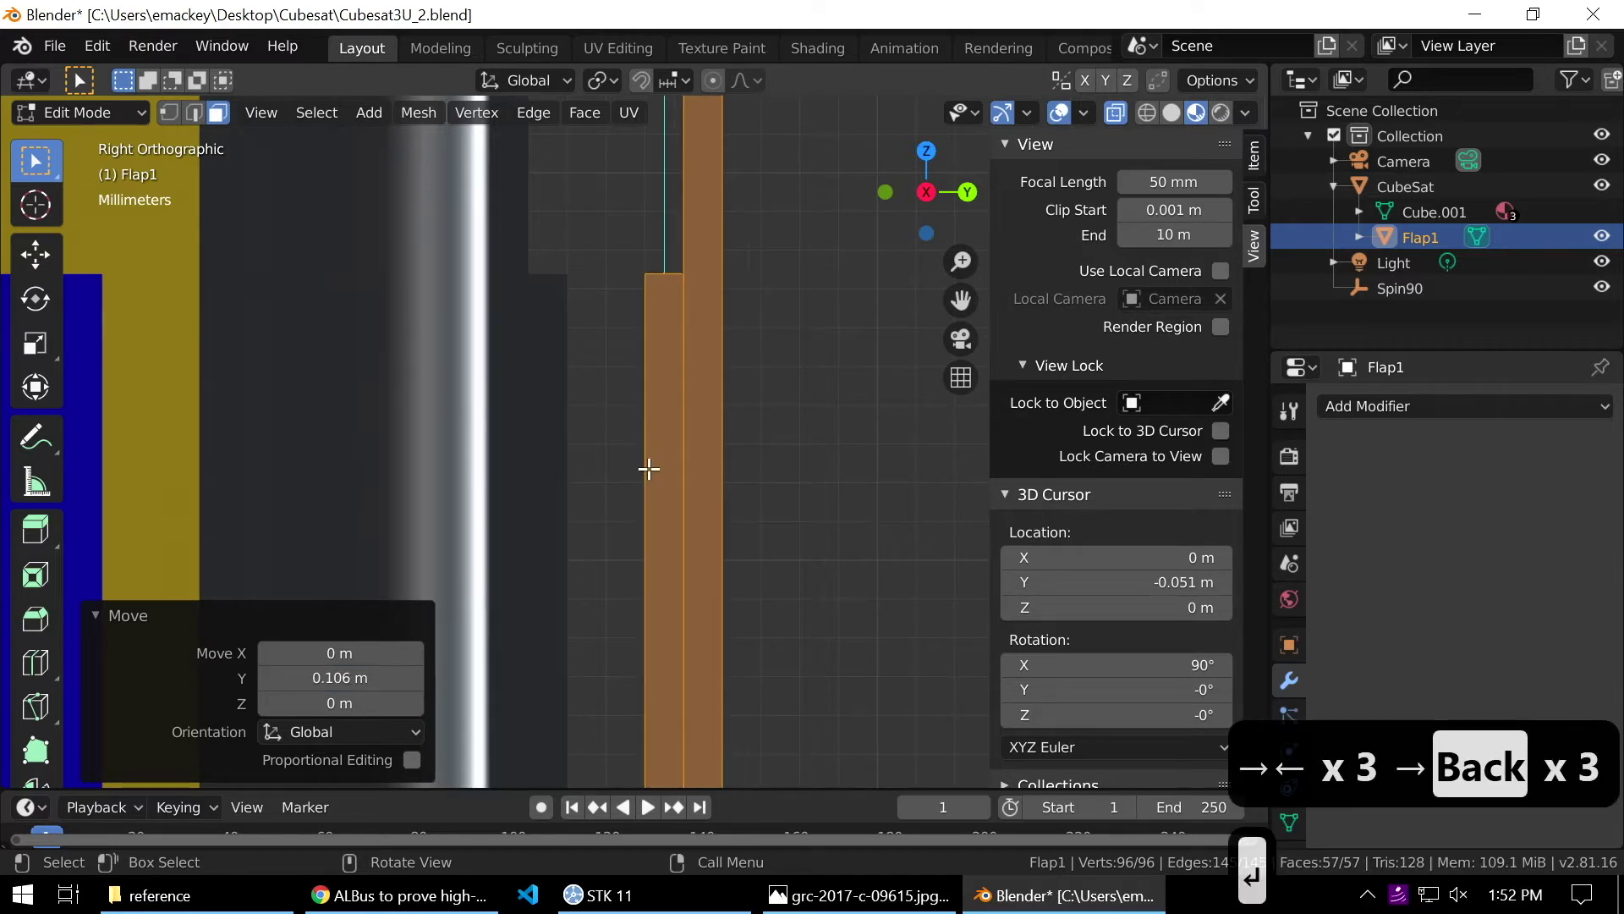
Set the flap's Y move distance to 0.105 m to bring it closer to the body.
{"action": "double_click", "coordinate": [338, 677]}
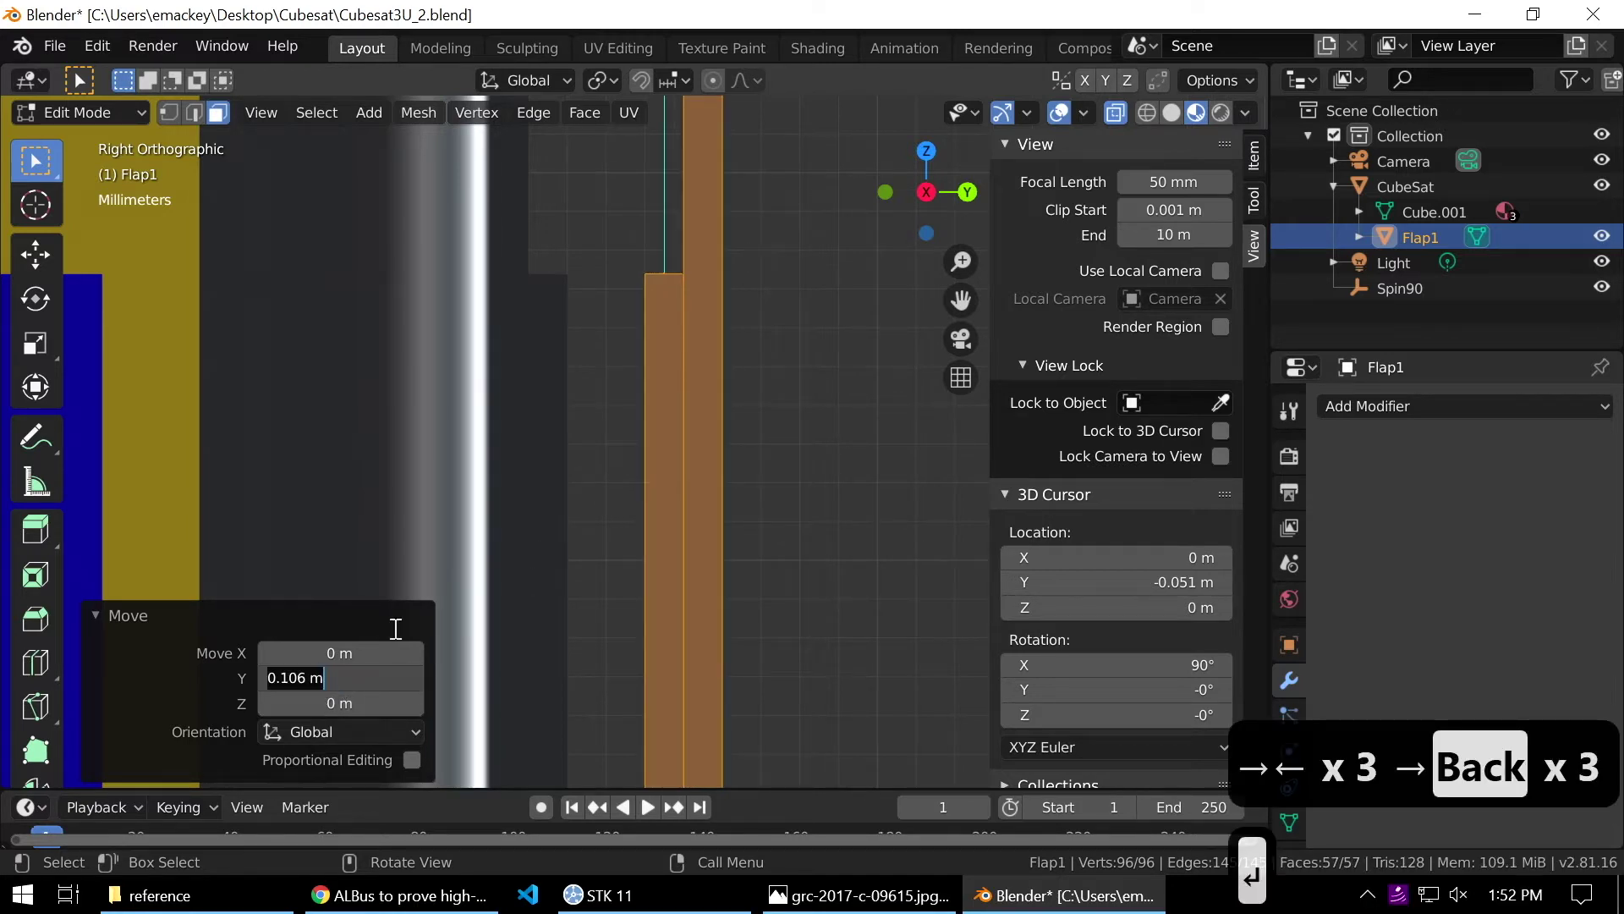
{"action": "key", "text": "Left"}
{"action": "key", "text": "Left"}
{"action": "key", "text": "BackSpace"}
{"action": "type", "text": "5"}
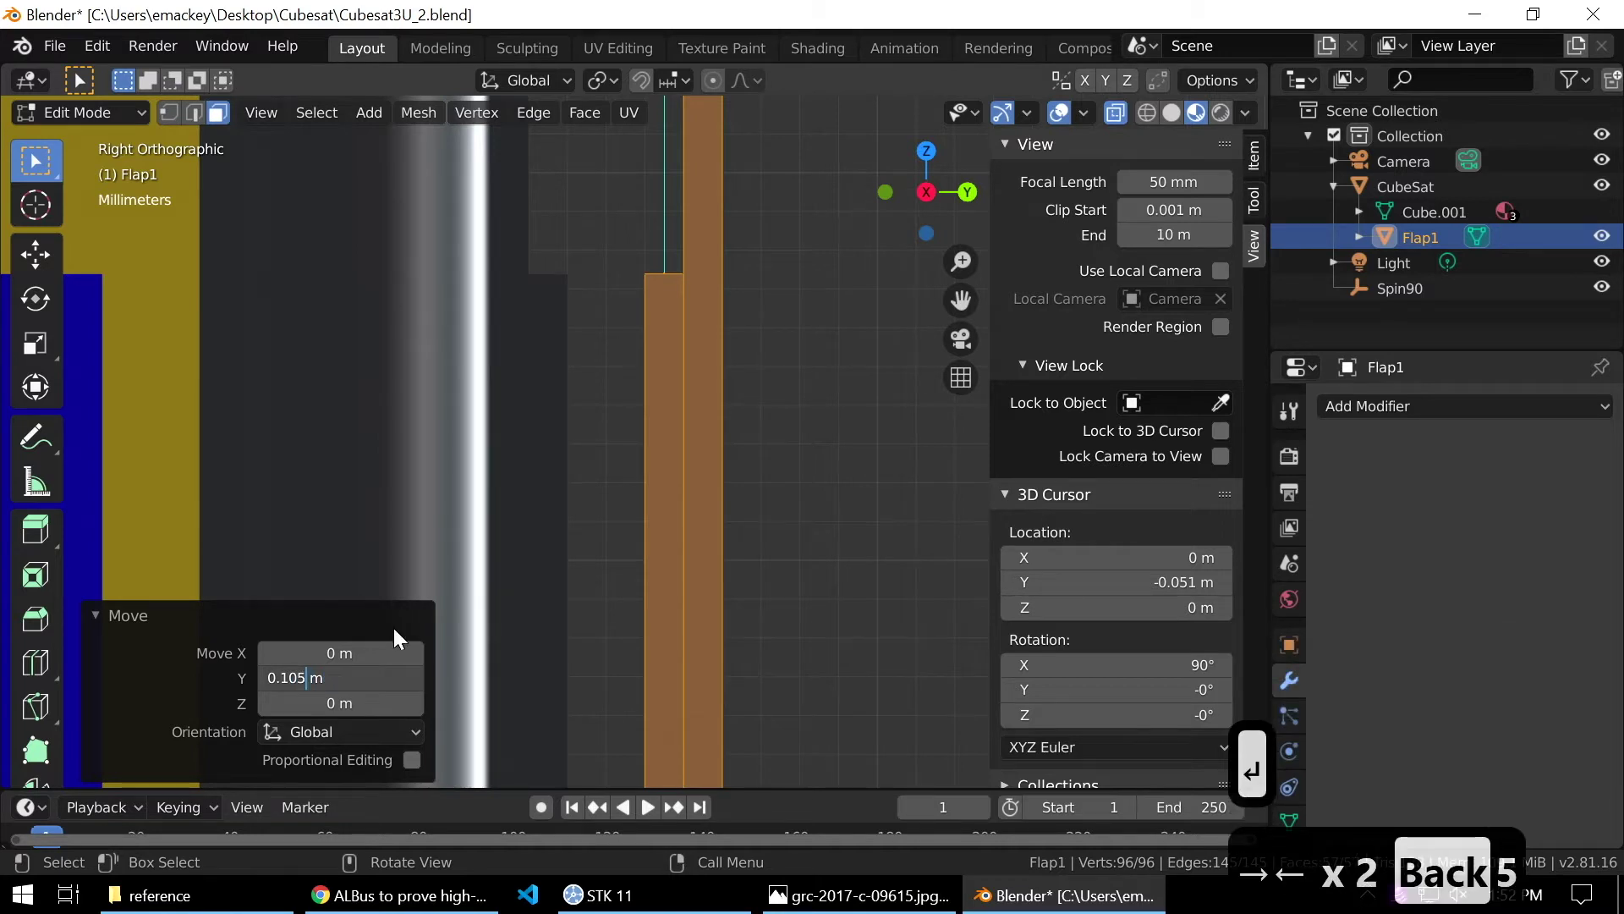
{"action": "key", "text": "Return"}
{"action": "scroll", "coordinate": [673, 366], "scroll_direction": "down", "scroll_amount": 2}
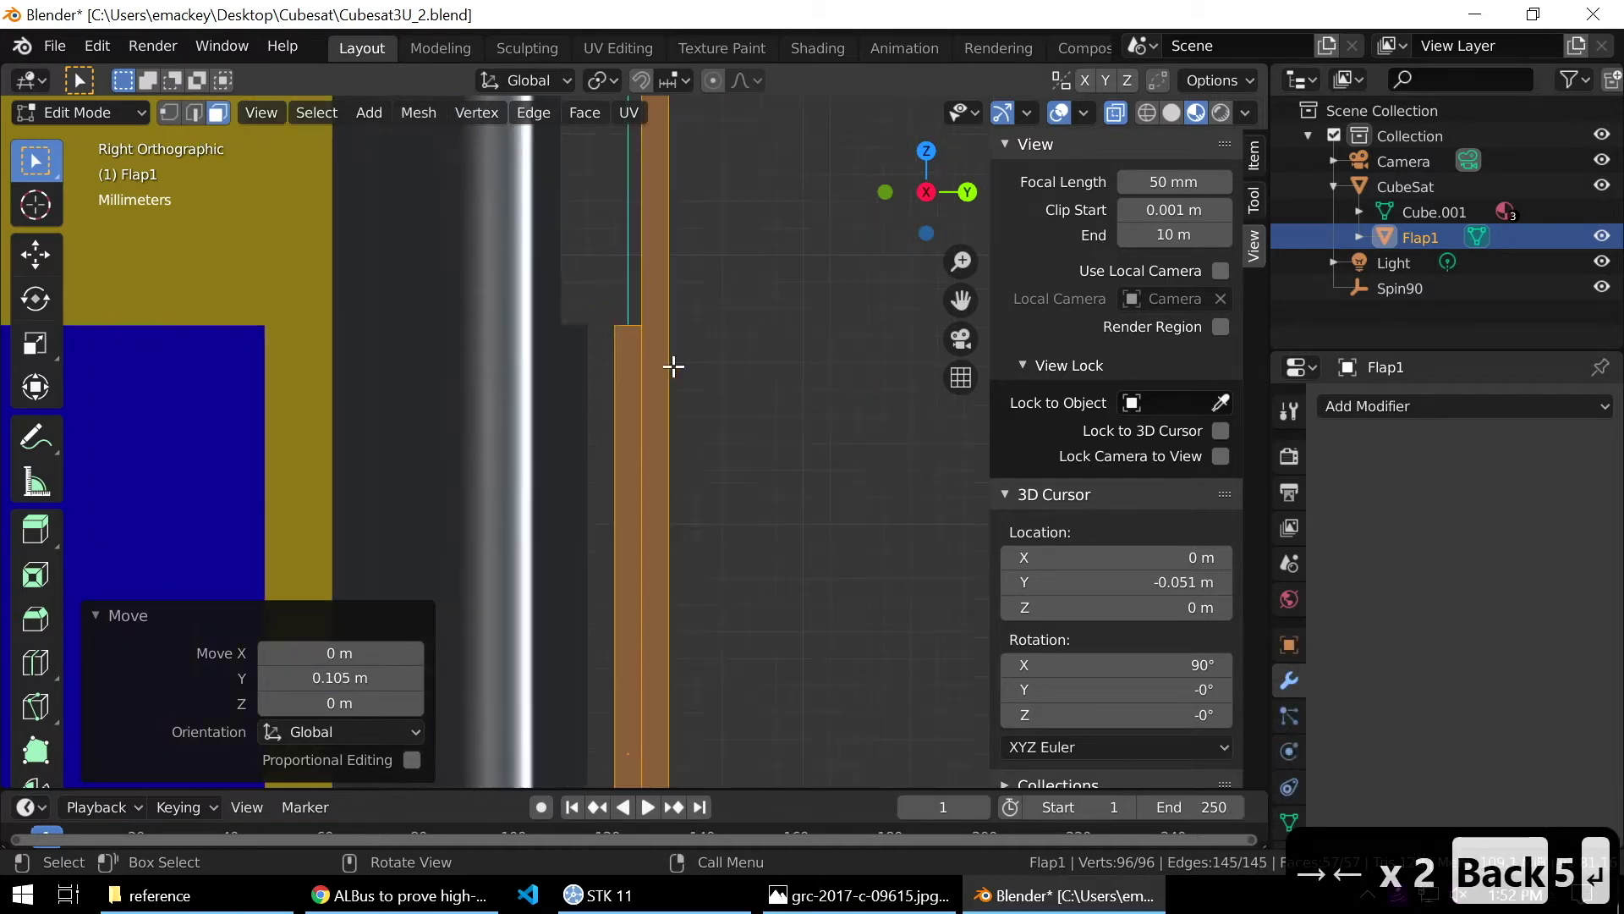
Examine the flap's spacing and facing against the body in perspective, in both Edit and Object Mode, ending in Edit Mode.
{"action": "middle_click_drag", "start_coordinate": [717, 269], "coordinate": [660, 377]}
{"action": "scroll", "coordinate": [663, 377], "scroll_direction": "down", "scroll_amount": 4}
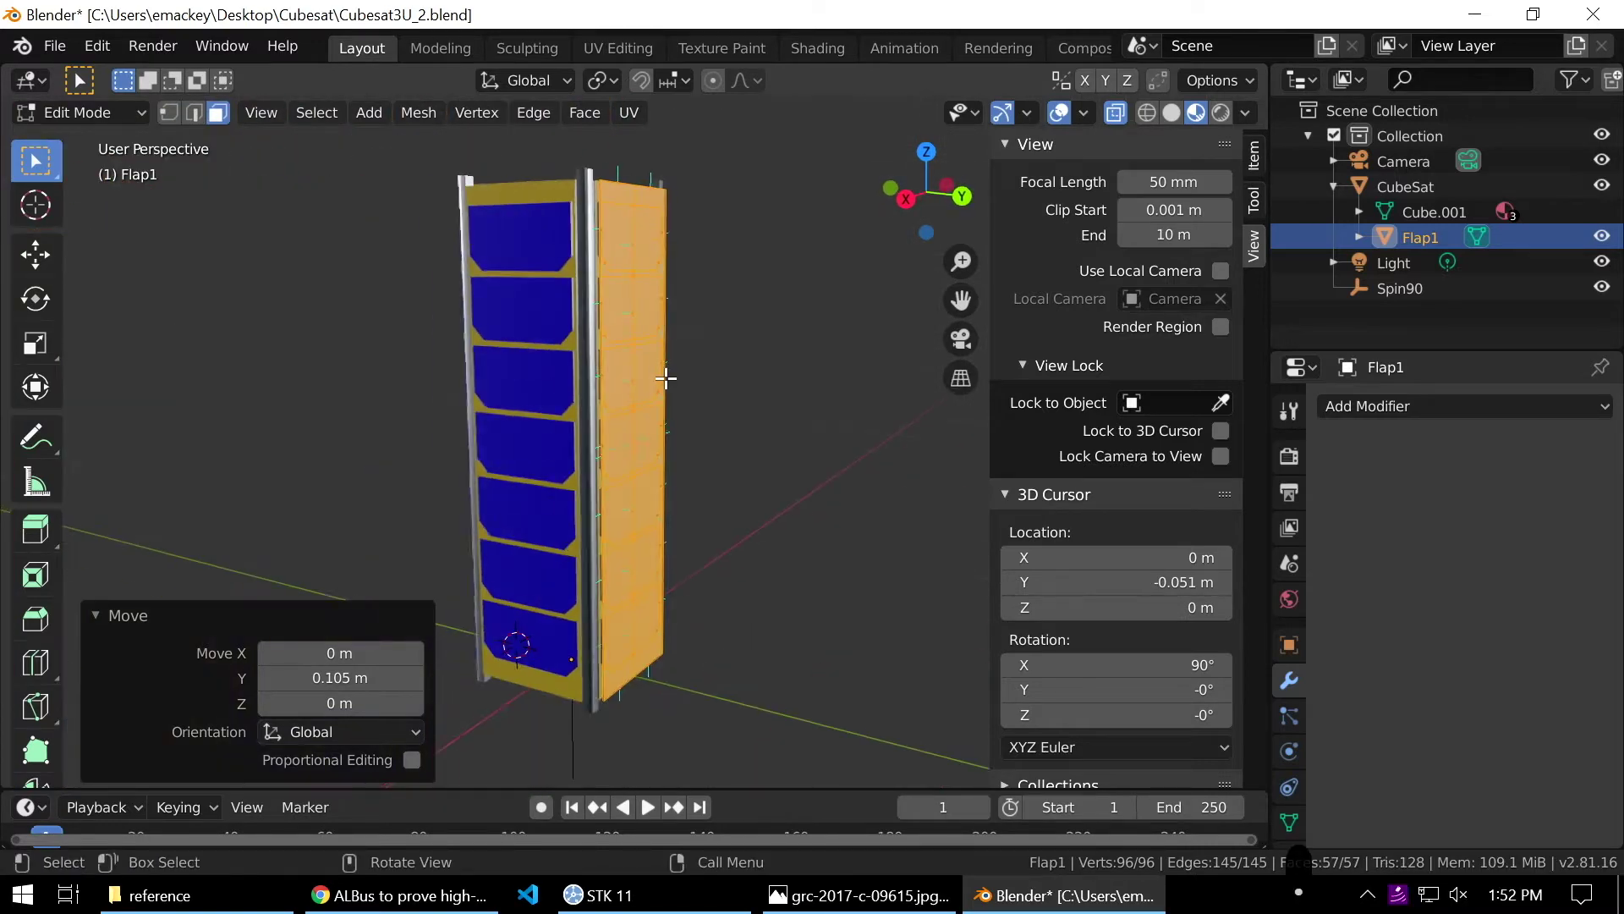
{"action": "scroll", "coordinate": [639, 375], "scroll_direction": "up", "scroll_amount": 5}
{"action": "middle_click_drag", "start_coordinate": [674, 388], "coordinate": [685, 449]}
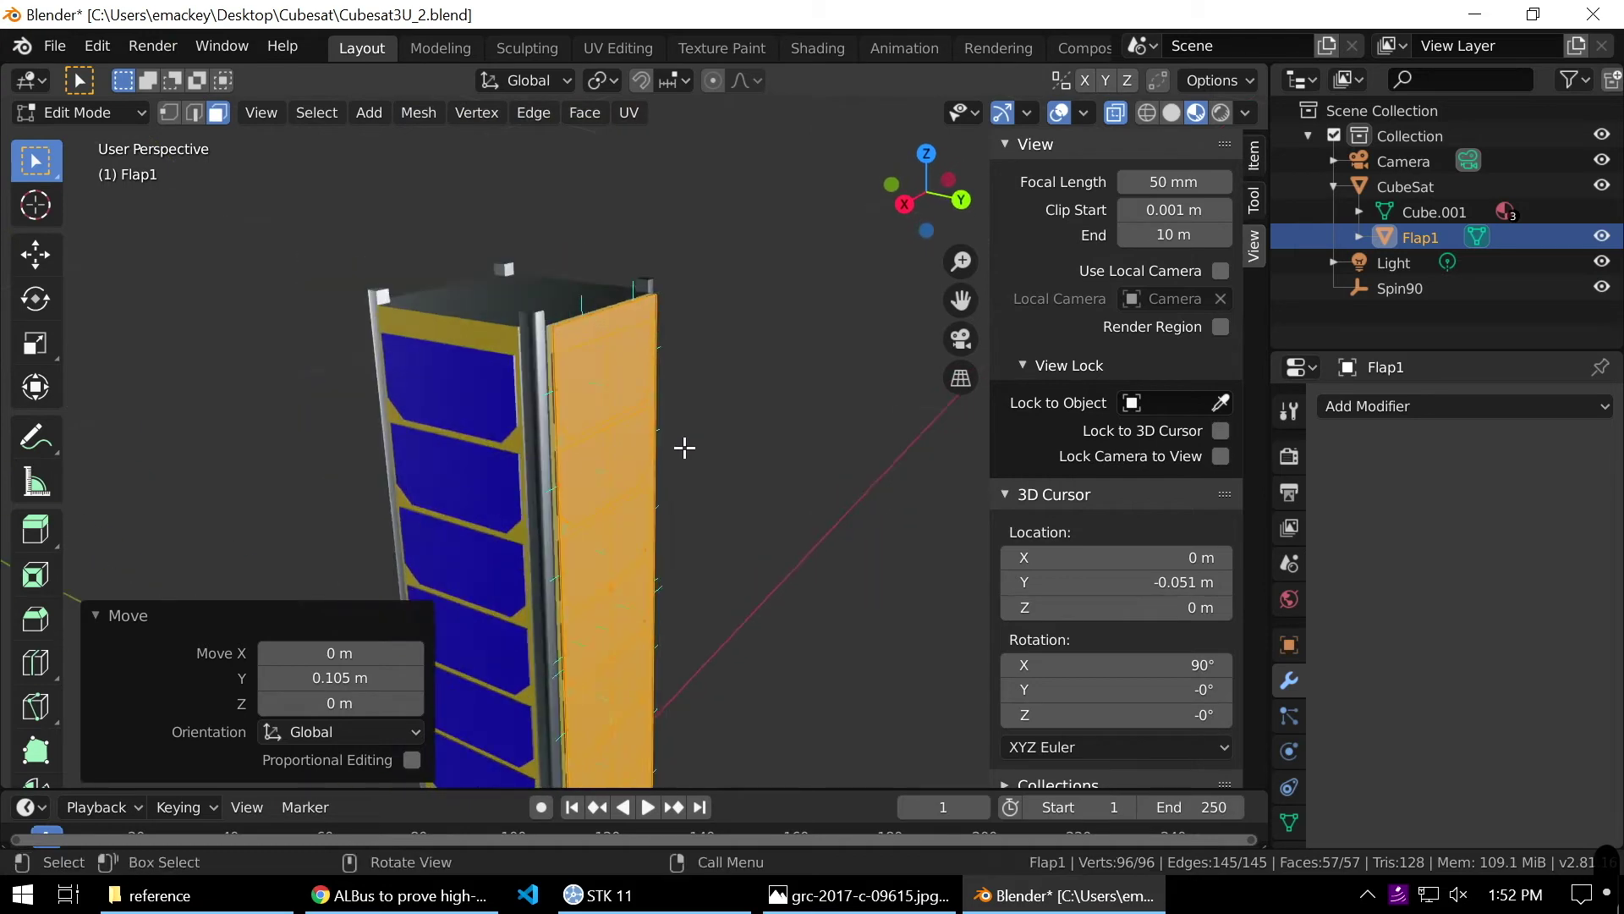
{"action": "key", "text": "Tab"}
{"action": "middle_click_drag", "start_coordinate": [608, 382], "coordinate": [639, 362]}
{"action": "scroll", "coordinate": [643, 360], "scroll_direction": "up", "scroll_amount": 4}
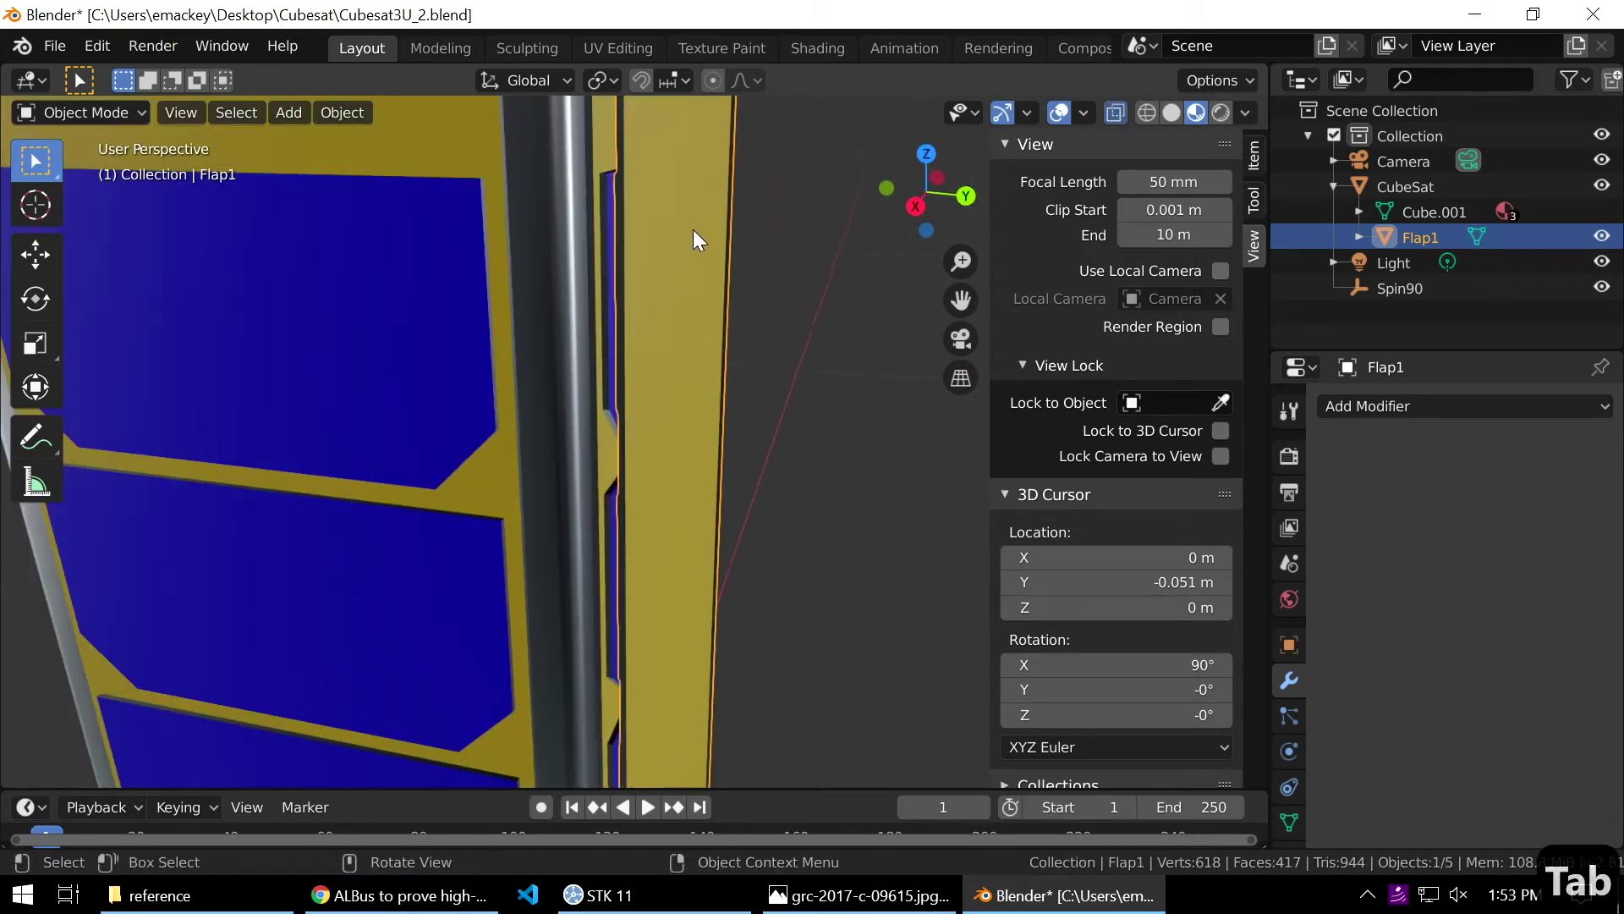
{"action": "scroll", "coordinate": [677, 280], "scroll_direction": "down", "scroll_amount": 2}
{"action": "scroll", "coordinate": [668, 355], "scroll_direction": "down", "scroll_amount": 2}
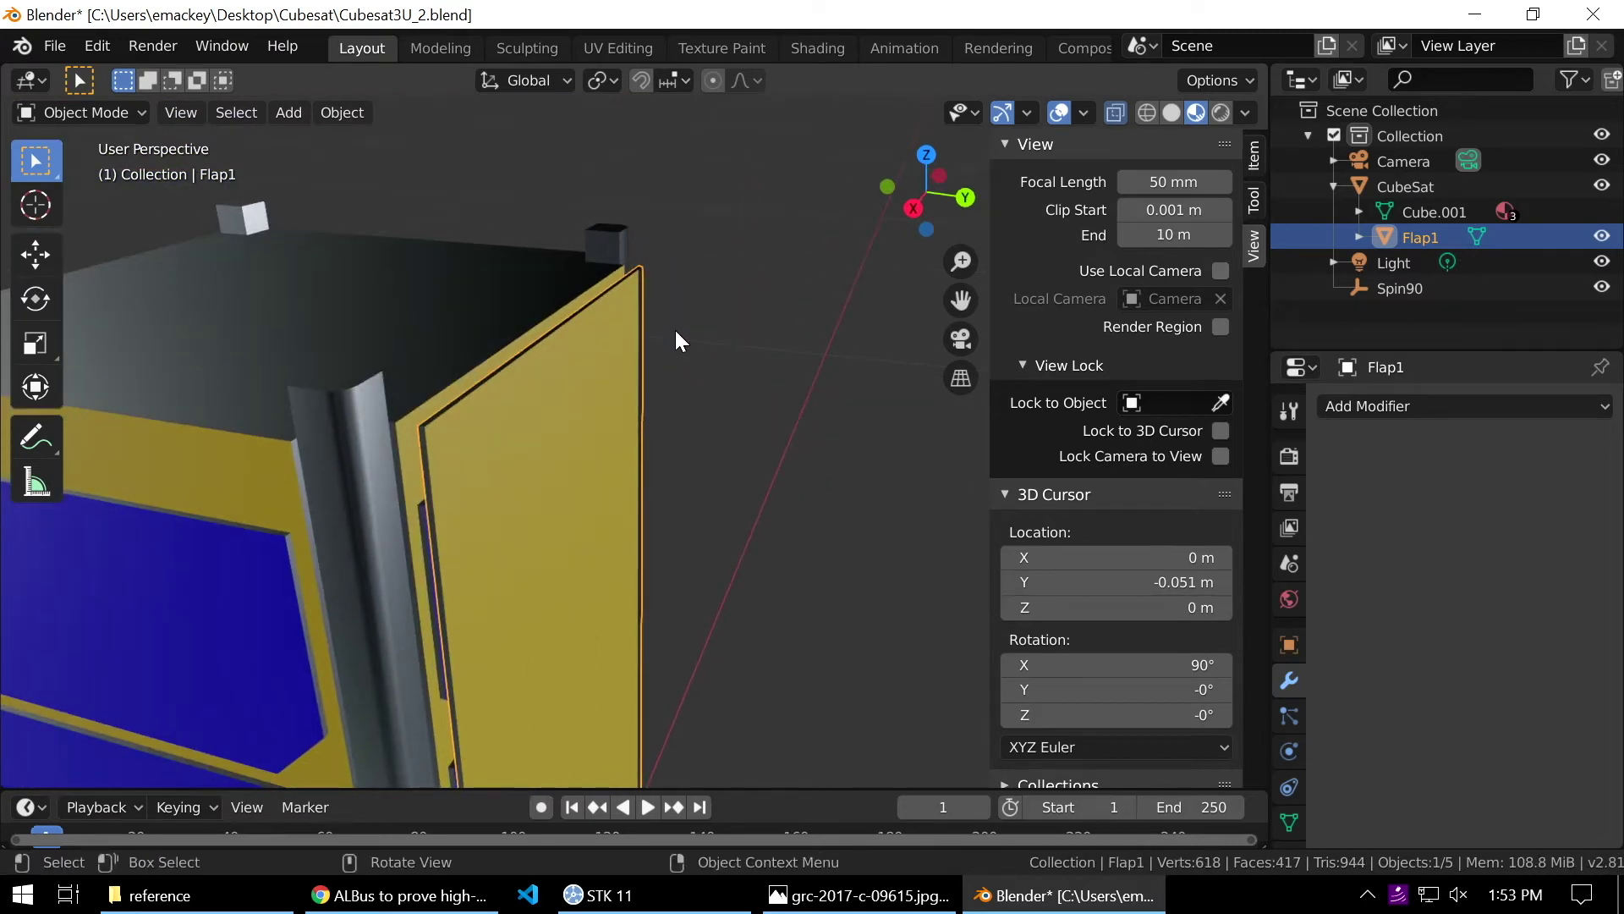
{"action": "middle_click_drag", "start_coordinate": [667, 298], "coordinate": [533, 362]}
{"action": "key", "text": "Tab"}
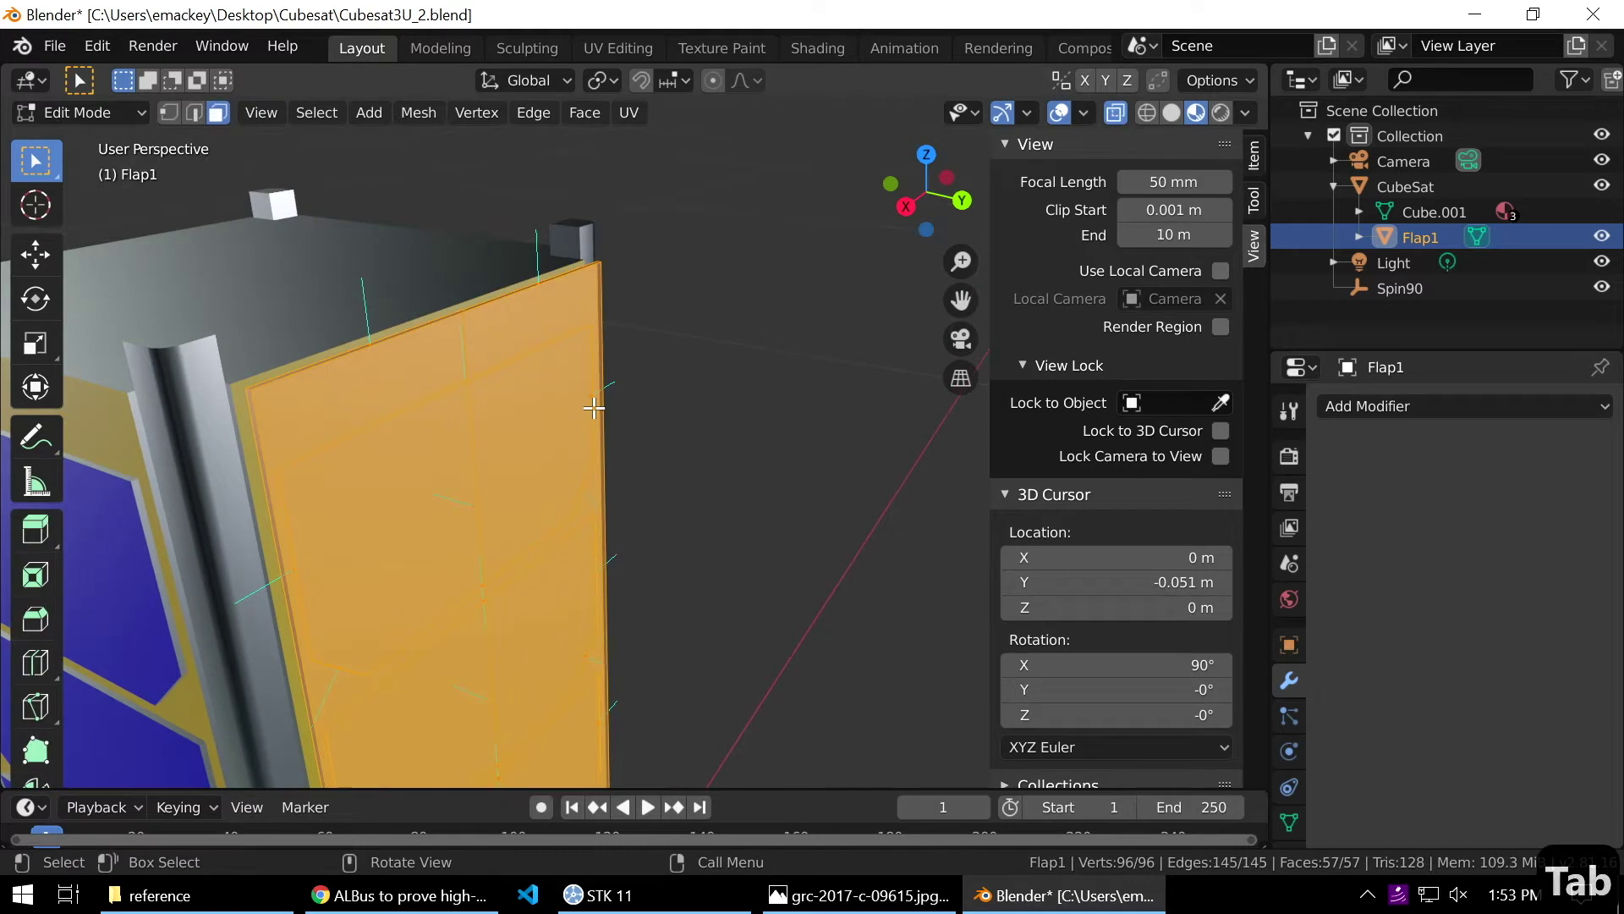
Select the flap's open outer boundary edge loop in edge select mode and fill it with a single face.
{"action": "left_click", "coordinate": [166, 112]}
{"action": "left_click", "coordinate": [196, 112]}
{"action": "scroll", "coordinate": [538, 360], "scroll_direction": "up", "scroll_amount": 3}
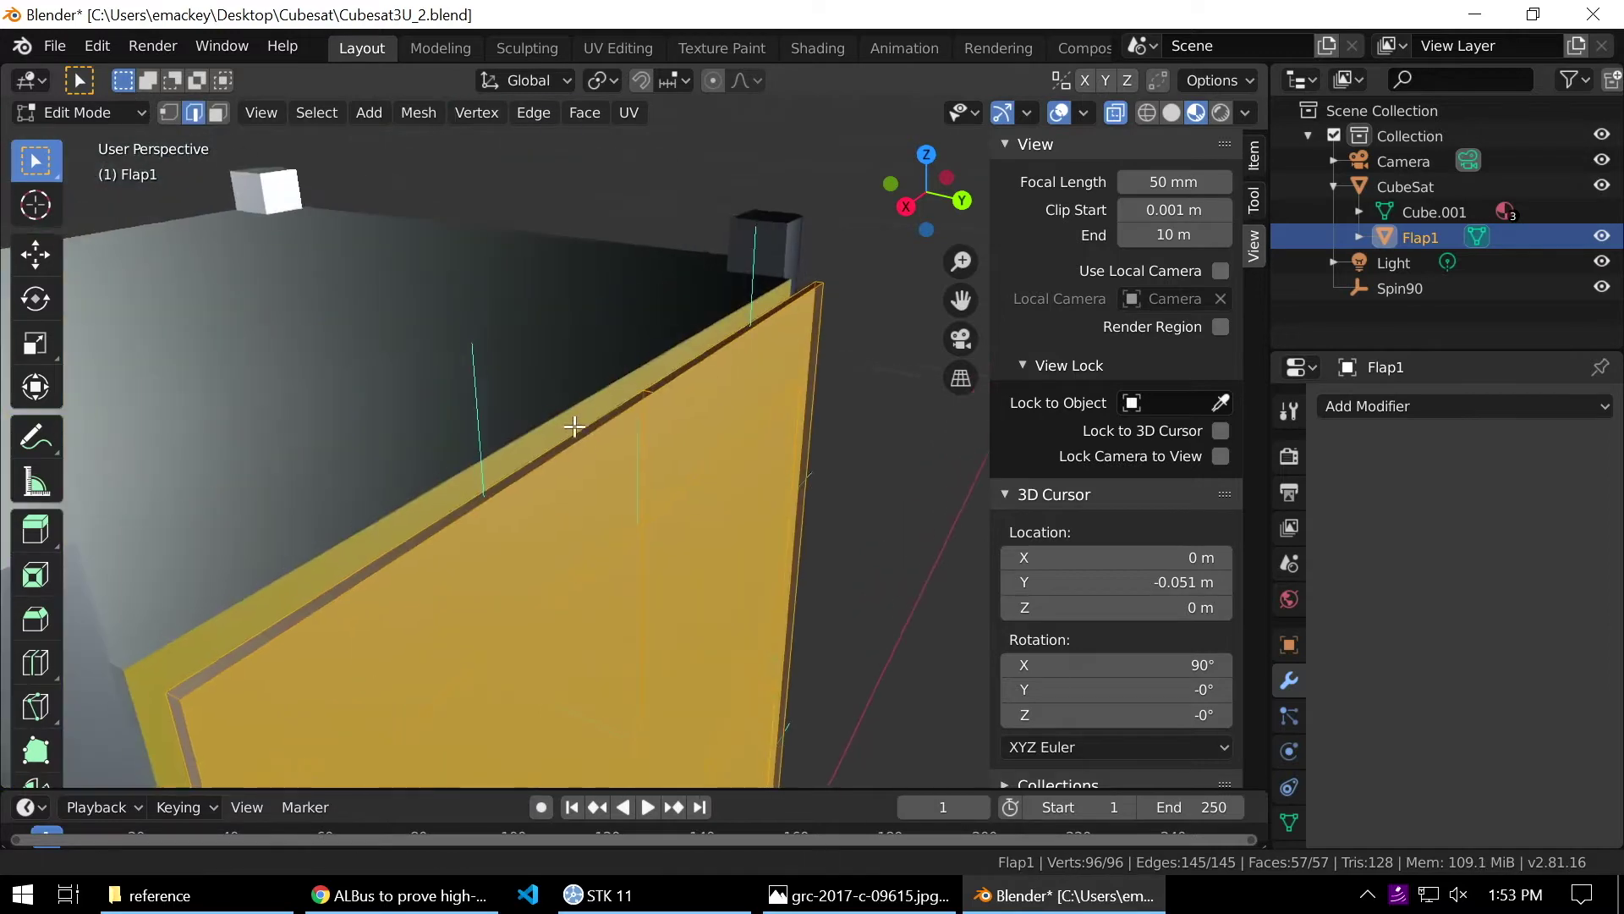
{"action": "left_click", "coordinate": [684, 367], "text": "alt"}
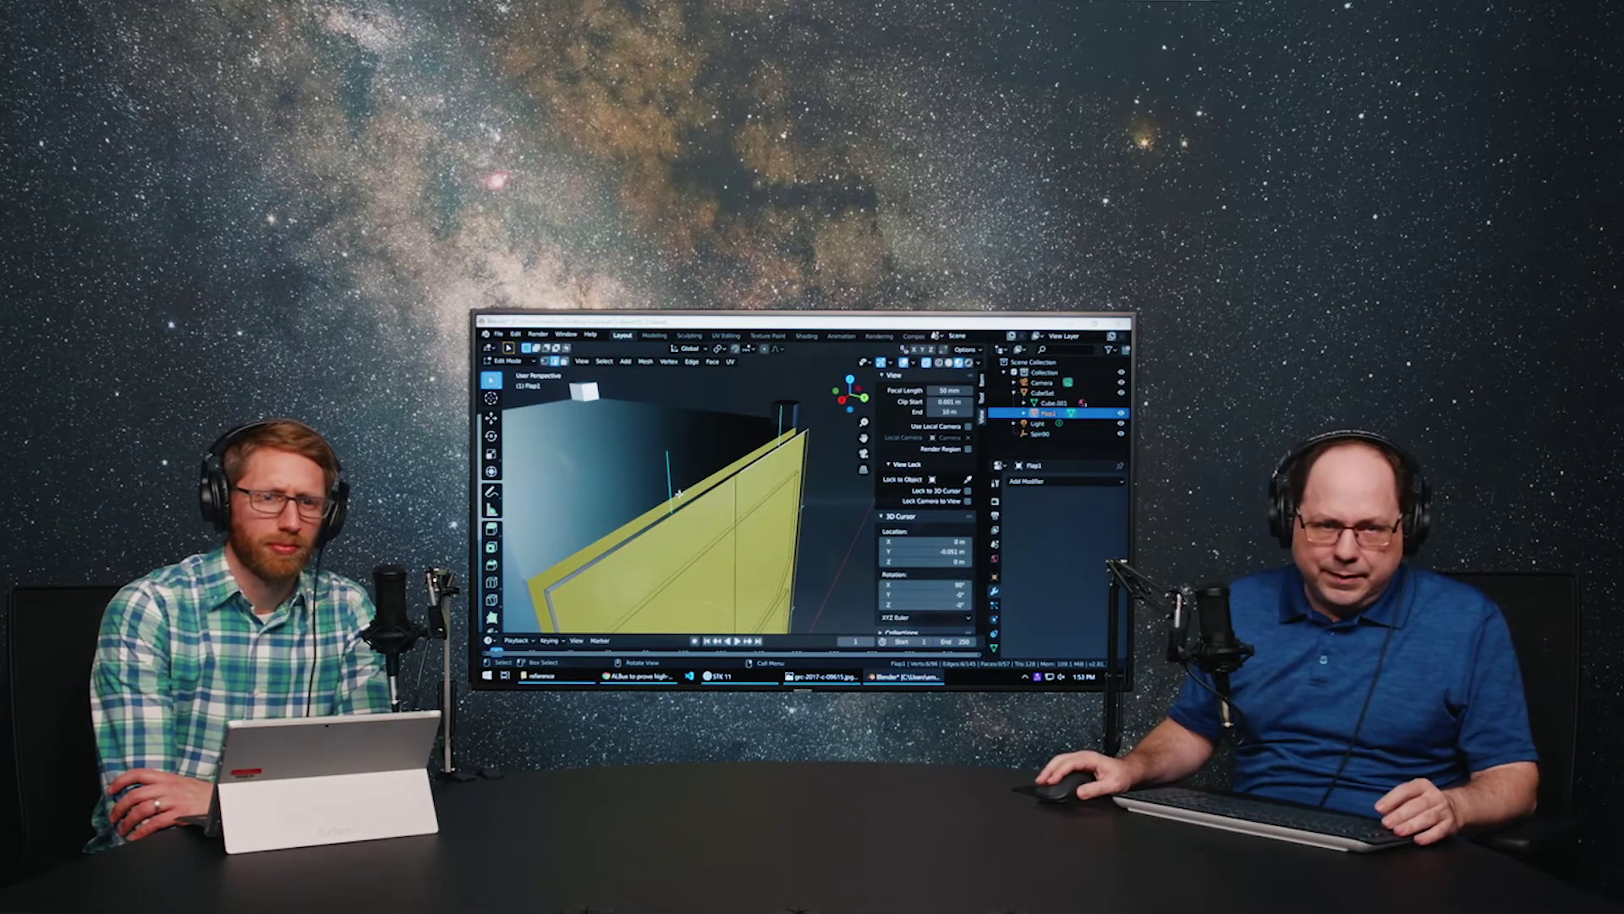
{"action": "middle_click_drag", "start_coordinate": [679, 492], "coordinate": [691, 487]}
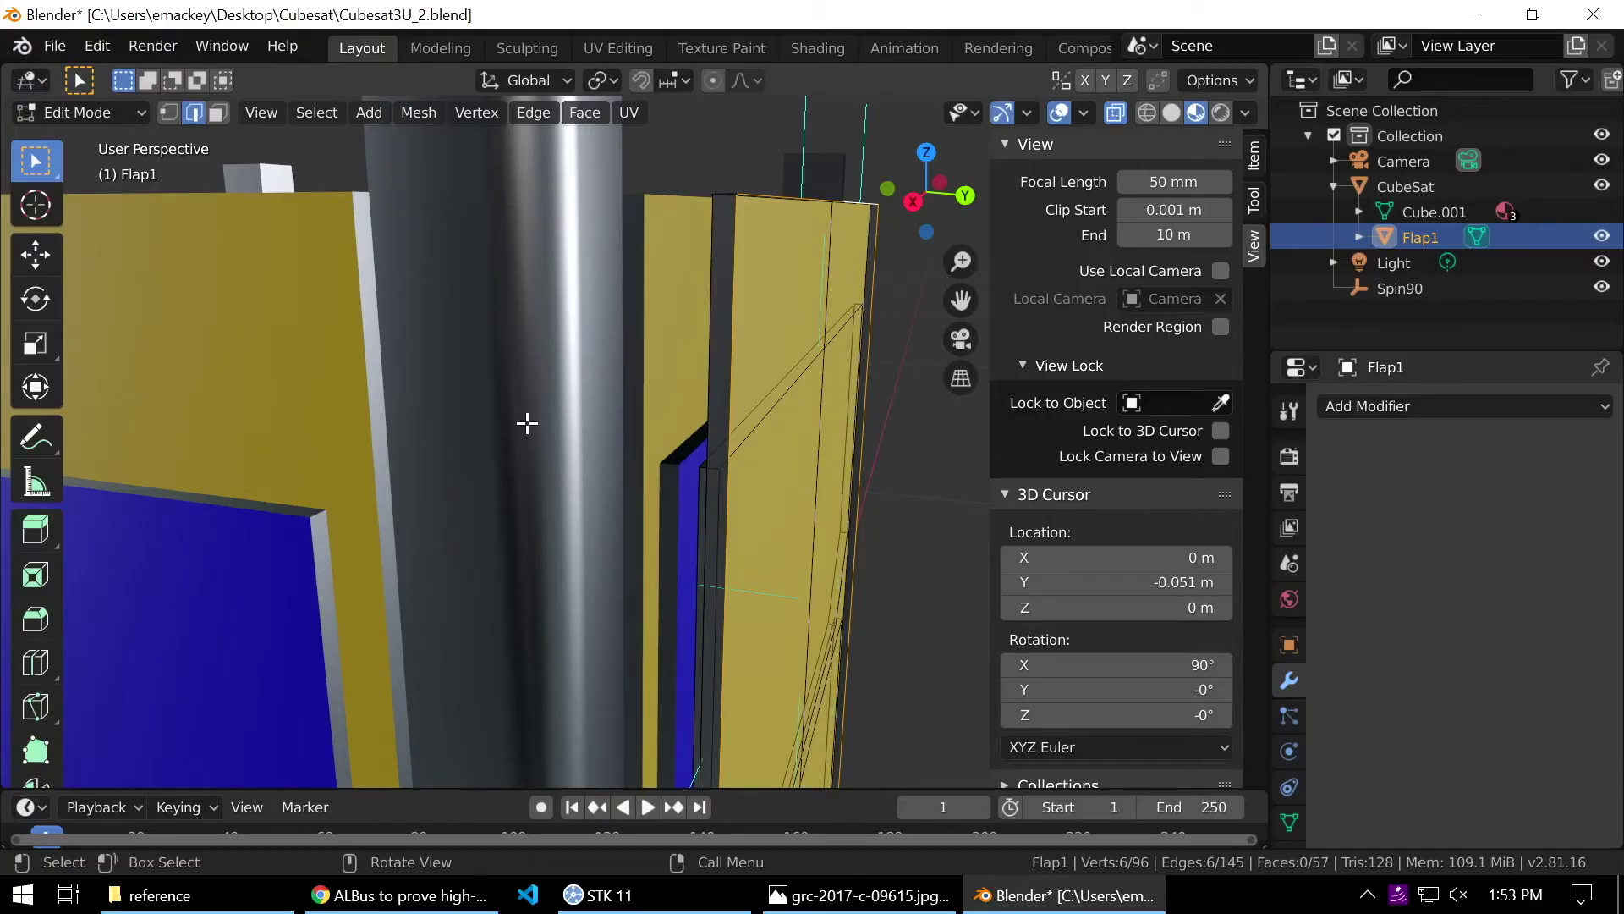
{"action": "scroll", "coordinate": [527, 423], "scroll_direction": "down", "scroll_amount": 6}
{"action": "key", "text": "KP_3"}
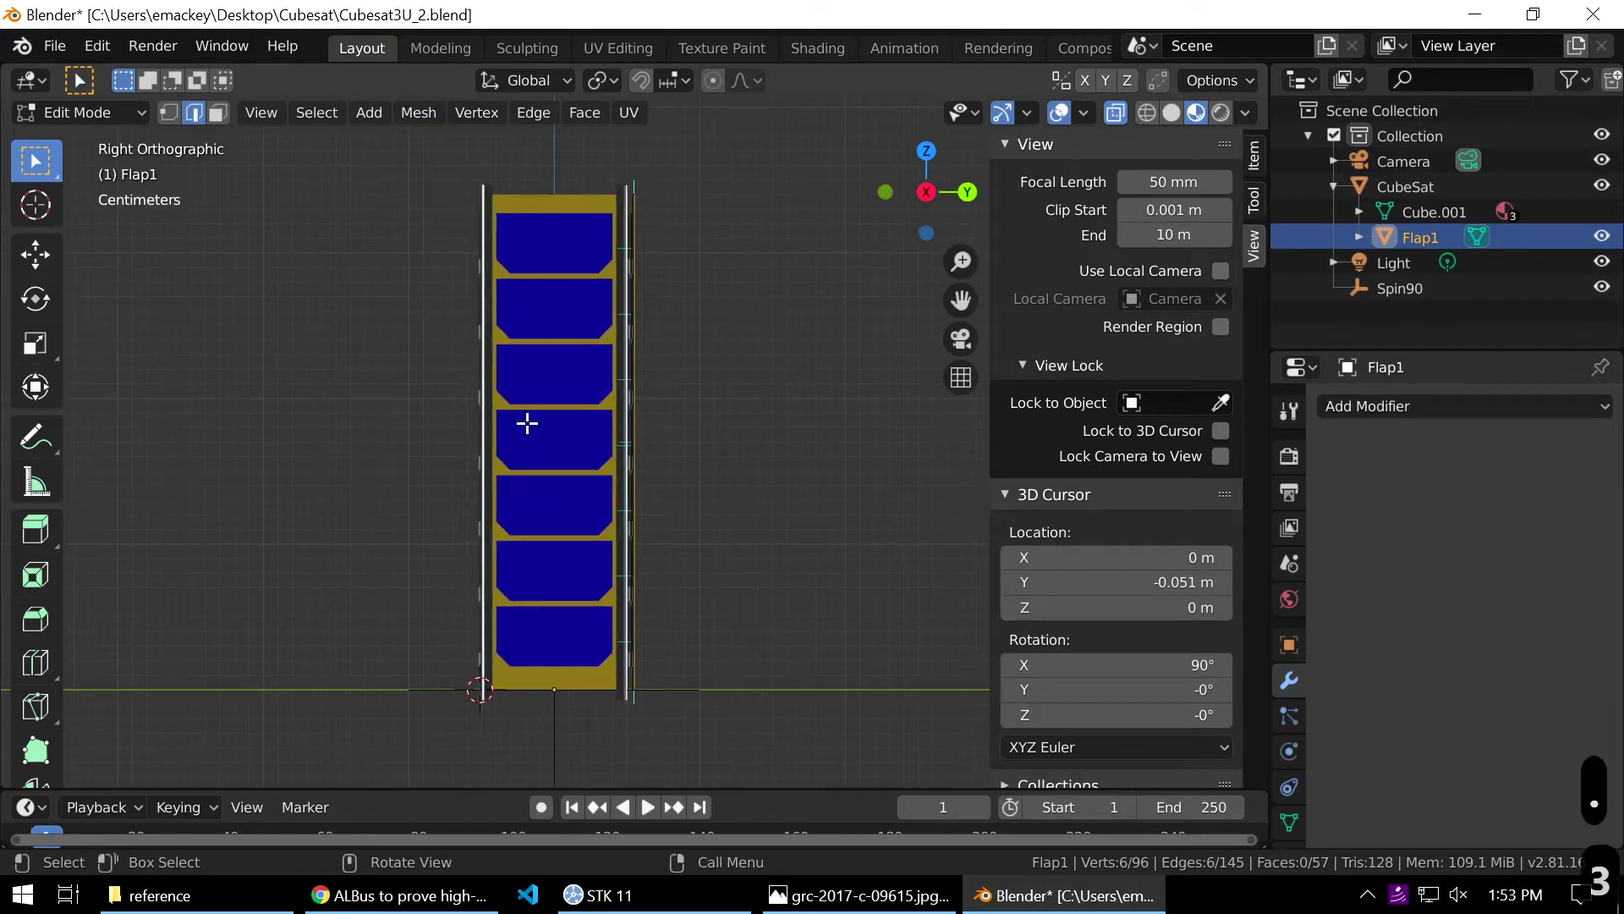
{"action": "scroll", "coordinate": [580, 454], "scroll_direction": "up", "scroll_amount": 10}
{"action": "middle_click_drag", "start_coordinate": [651, 339], "coordinate": [667, 453]}
{"action": "scroll", "coordinate": [666, 452], "scroll_direction": "down", "scroll_amount": 5}
{"action": "middle_click_drag", "start_coordinate": [692, 373], "coordinate": [771, 443]}
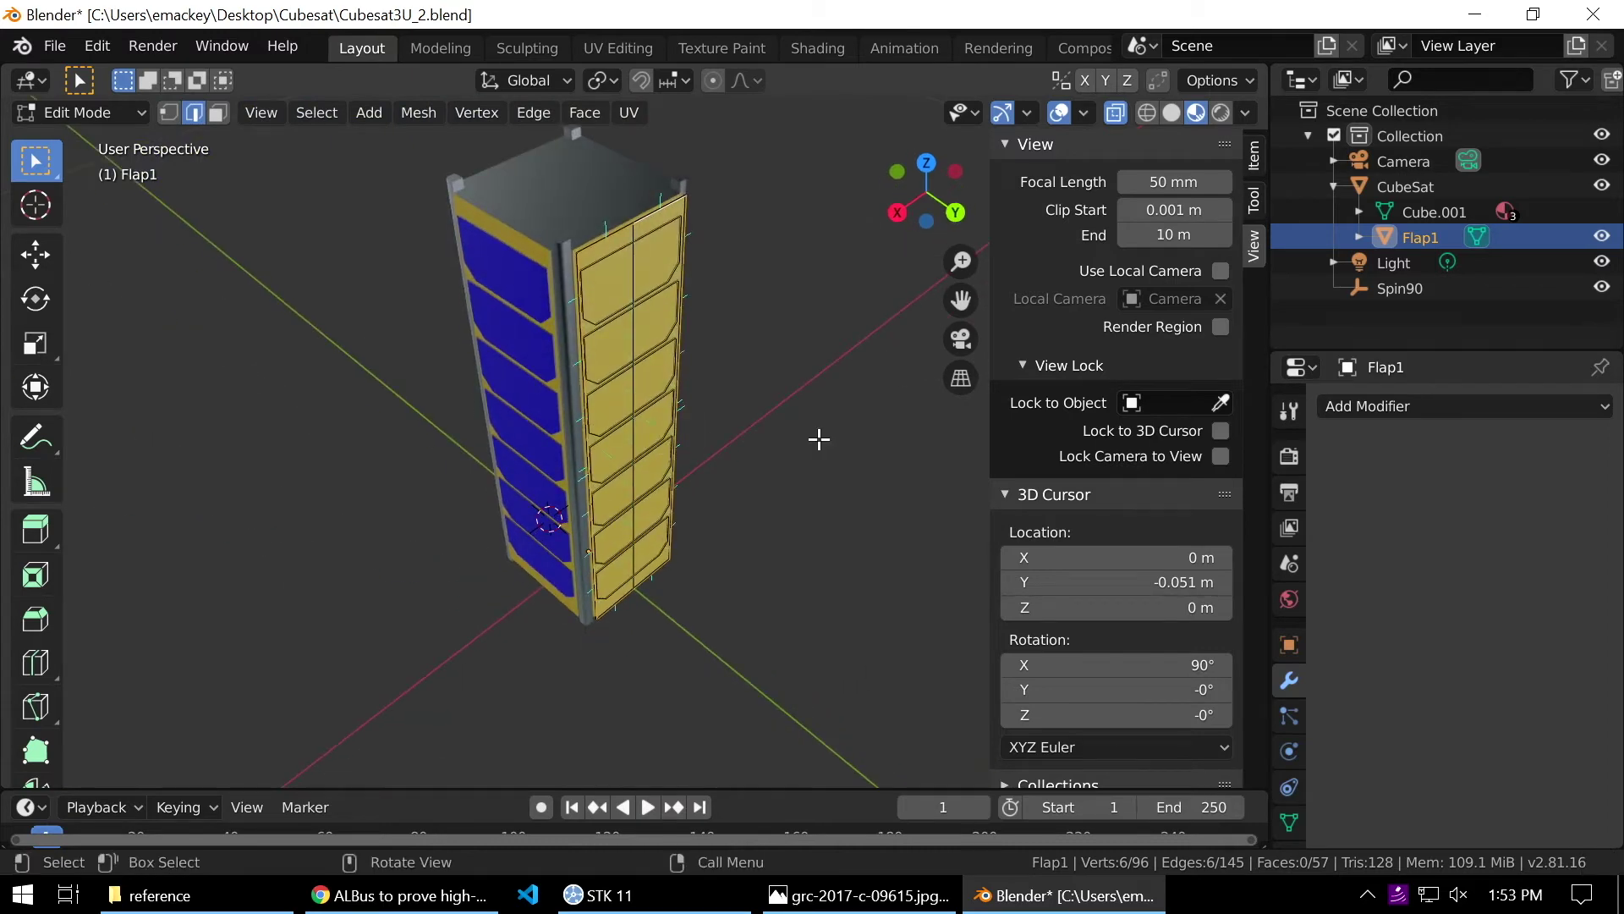
{"action": "key", "text": "f"}
Split the flap's new outer face lengthwise by connecting its middle vertices at the upper and lower ends.
{"action": "scroll", "coordinate": [745, 494], "scroll_direction": "up", "scroll_amount": 3}
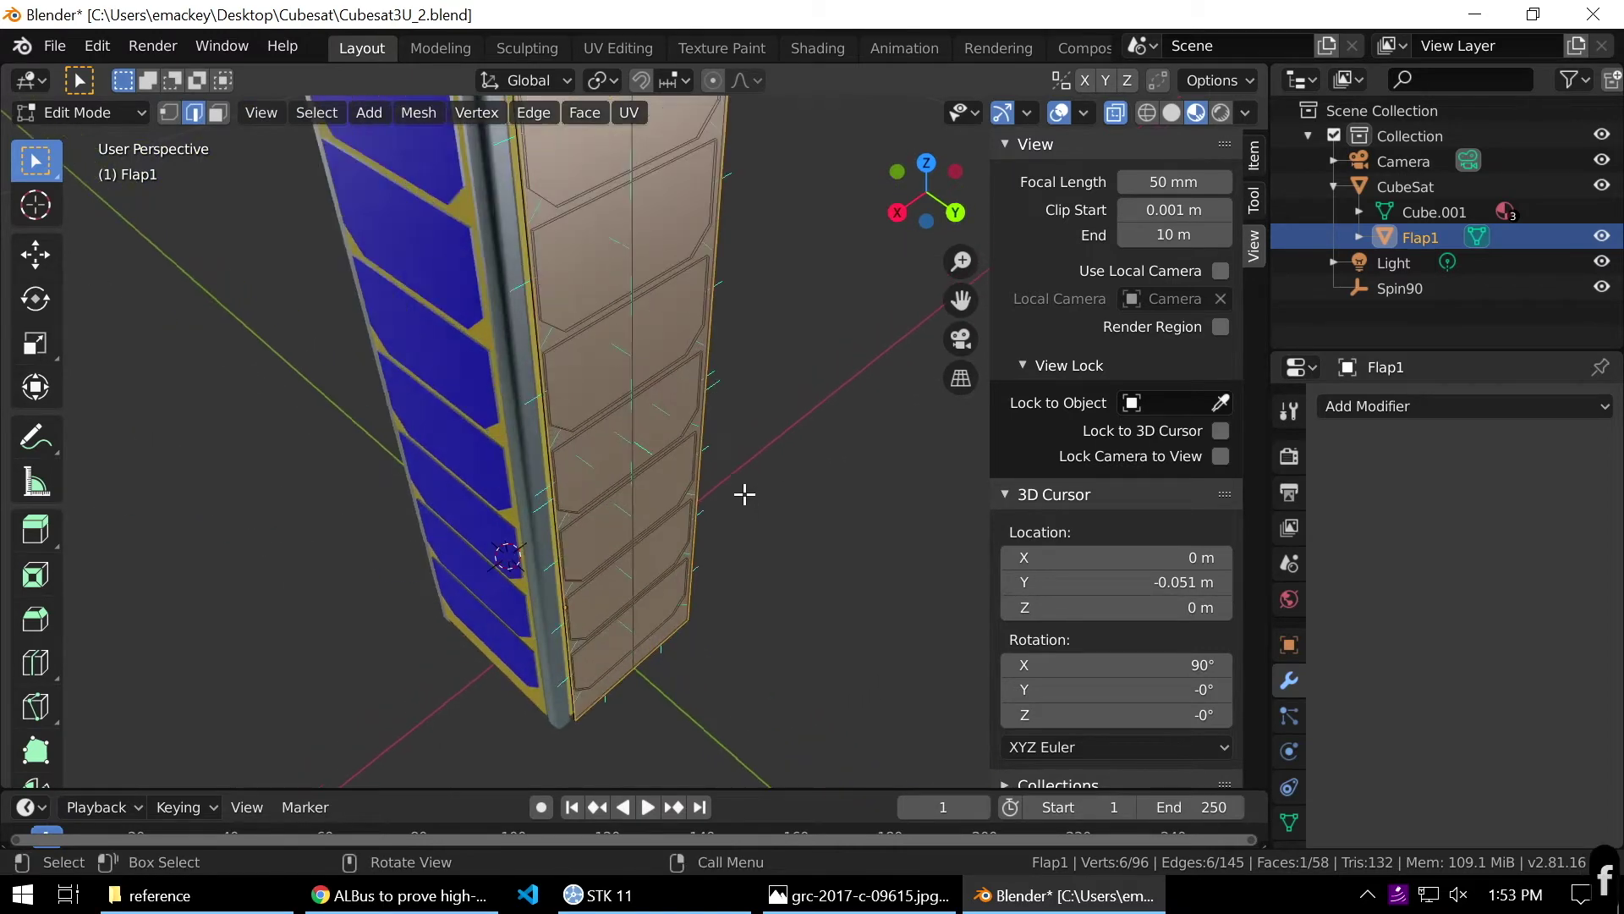
{"action": "mouse_move", "coordinate": [731, 510]}
{"action": "middle_mouse_down"}
{"action": "mouse_move", "coordinate": [671, 410]}
{"action": "mouse_move", "coordinate": [744, 302]}
{"action": "mouse_move", "coordinate": [719, 406]}
{"action": "mouse_move", "coordinate": [727, 503]}
{"action": "middle_mouse_up"}
{"action": "middle_click_drag", "start_coordinate": [765, 355], "coordinate": [722, 616]}
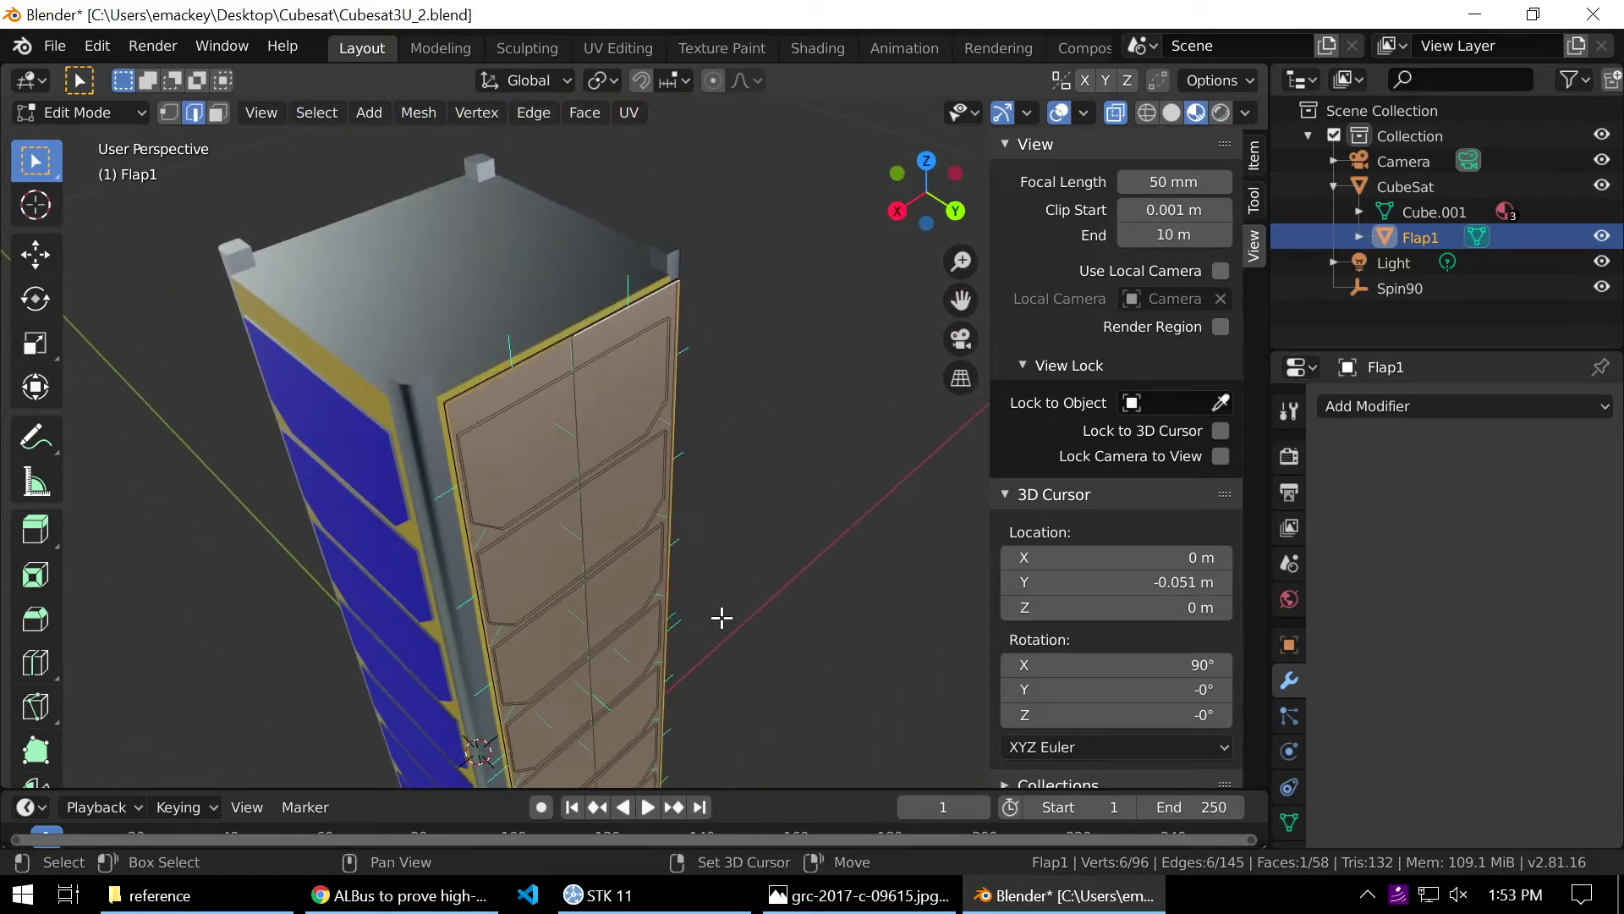
{"action": "scroll", "coordinate": [693, 508], "scroll_direction": "up", "scroll_amount": 6}
{"action": "middle_click_drag", "start_coordinate": [548, 343], "coordinate": [570, 464], "text": "shift"}
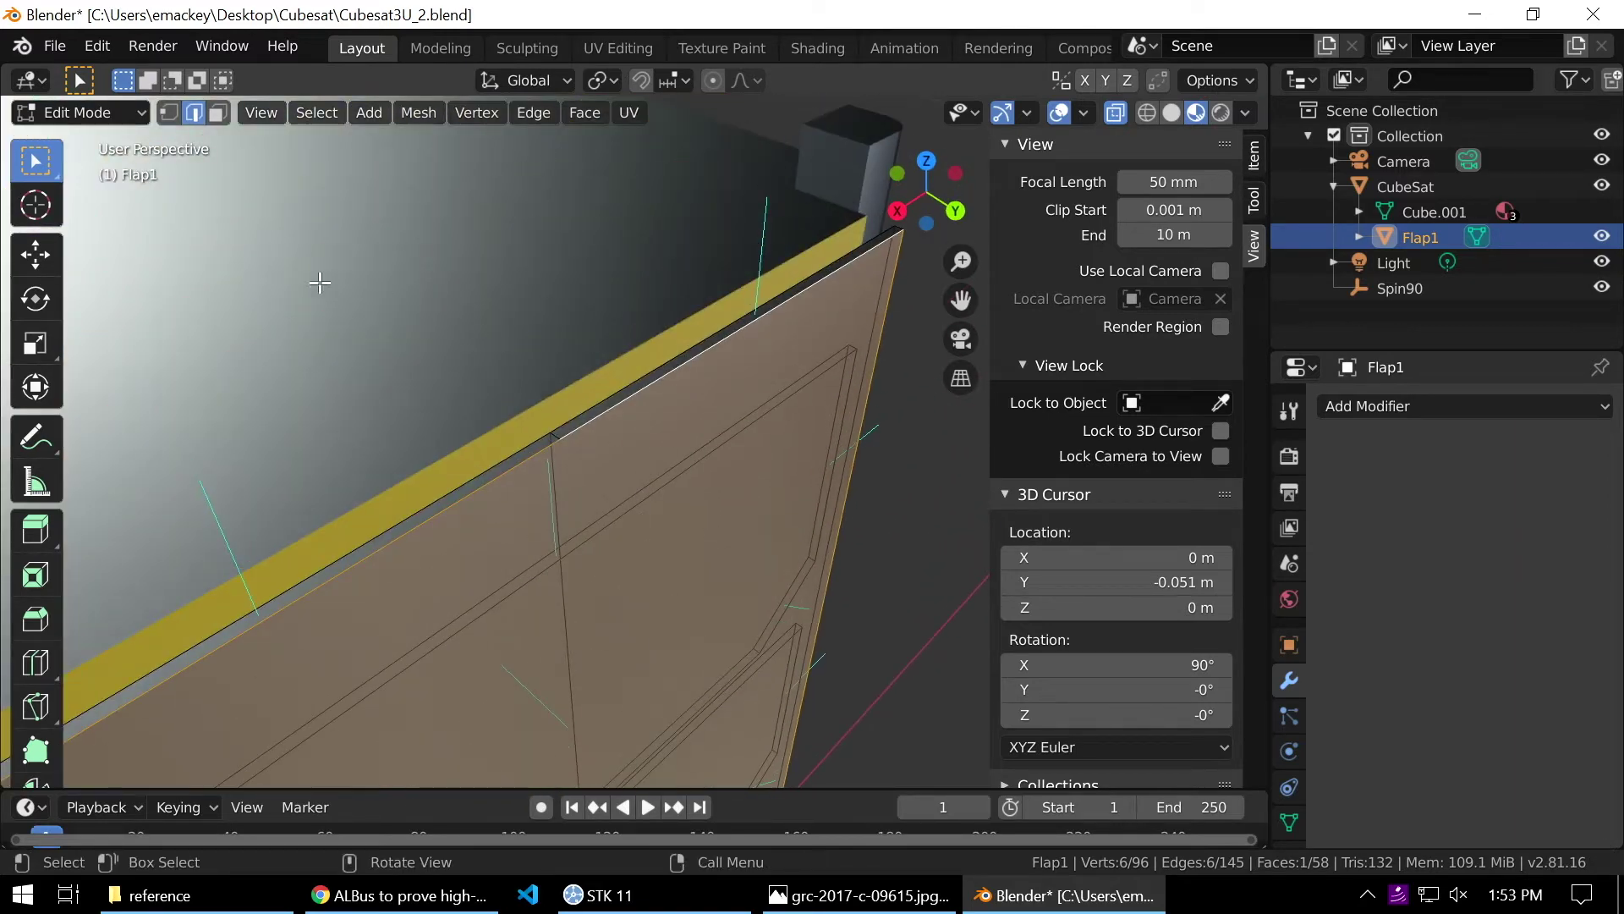
{"action": "left_click", "coordinate": [166, 111]}
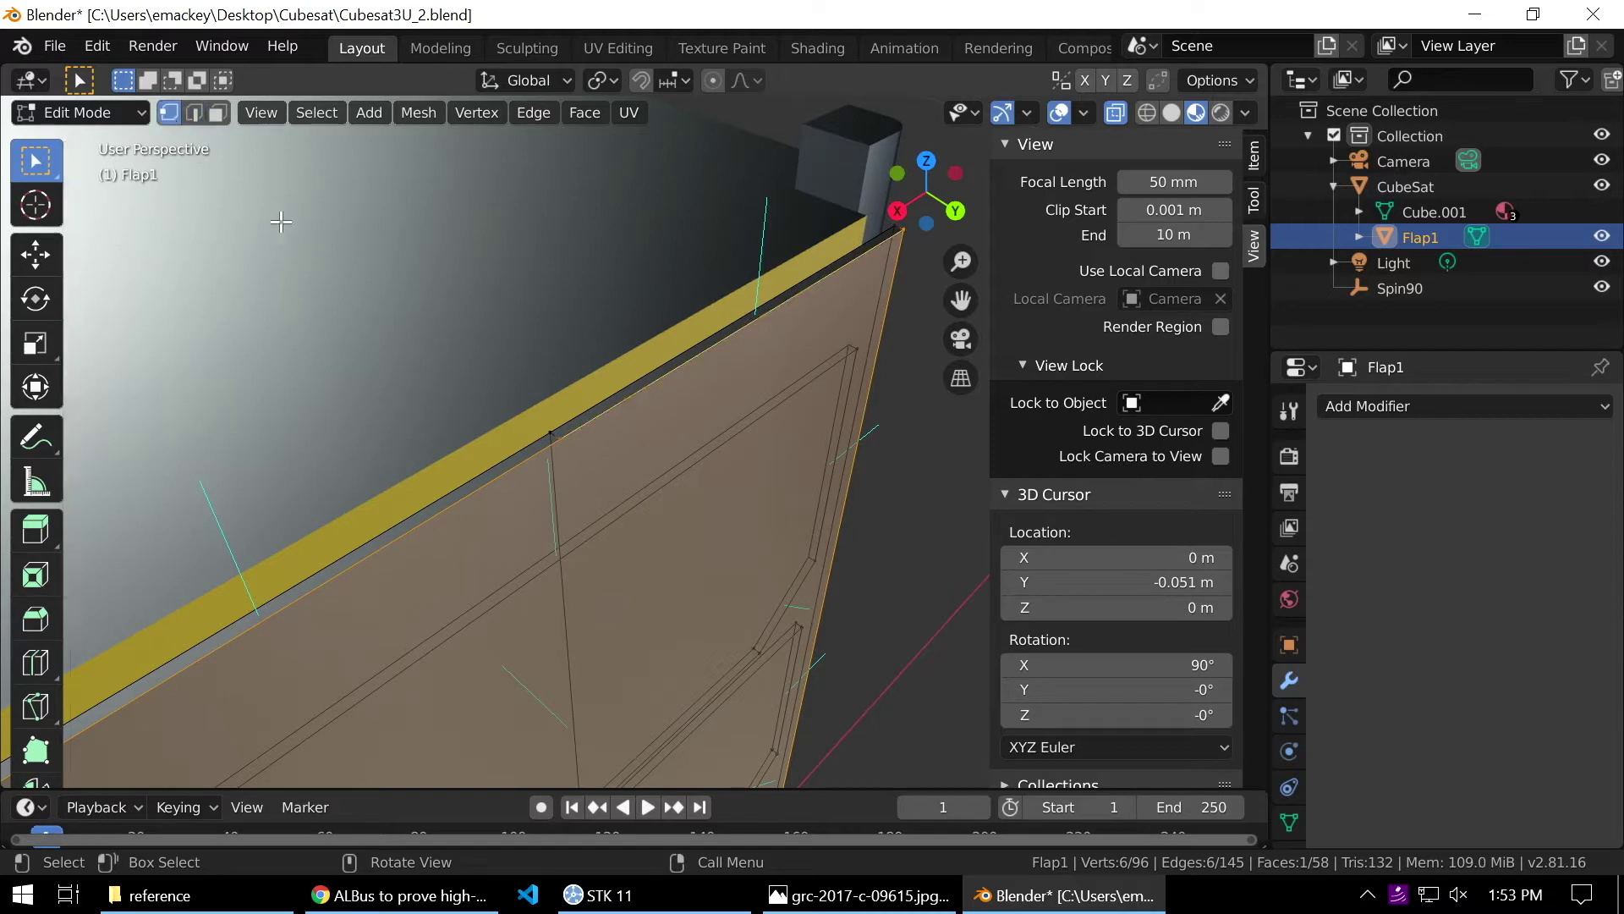
{"action": "left_click", "coordinate": [566, 444]}
{"action": "scroll", "coordinate": [635, 575], "scroll_direction": "down", "scroll_amount": 8}
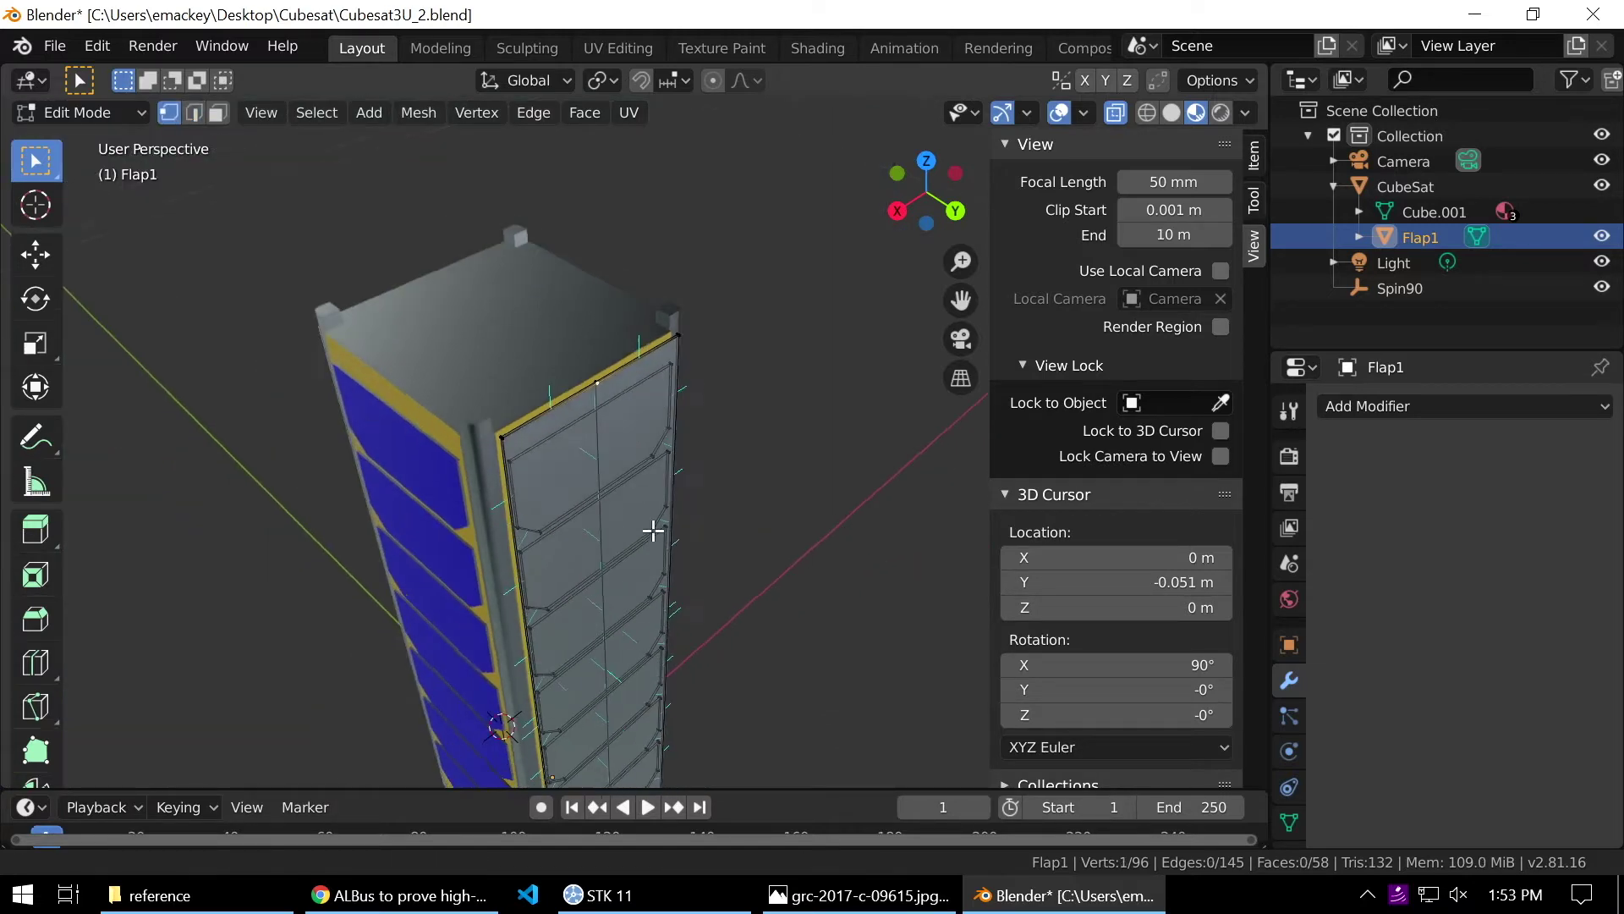
{"action": "middle_click_drag", "start_coordinate": [618, 395], "coordinate": [417, 635]}
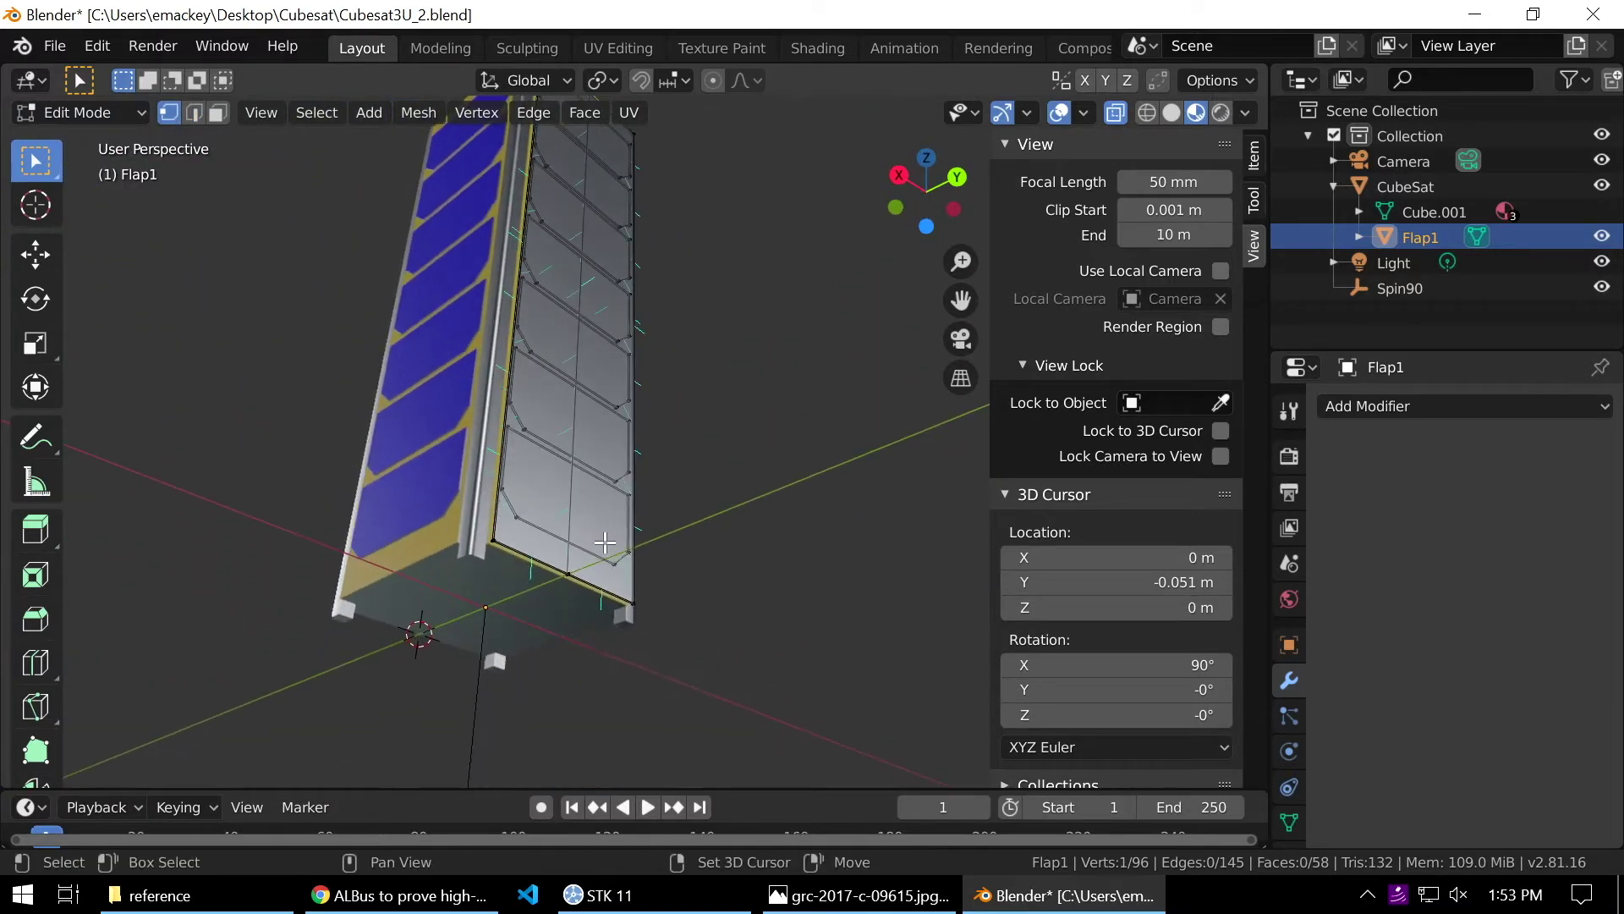
{"action": "scroll", "coordinate": [523, 701], "scroll_direction": "up", "scroll_amount": 5}
{"action": "middle_click_drag", "start_coordinate": [523, 700], "coordinate": [563, 523]}
{"action": "scroll", "coordinate": [643, 474], "scroll_direction": "up", "scroll_amount": 5}
{"action": "left_click", "coordinate": [519, 494], "text": "shift"}
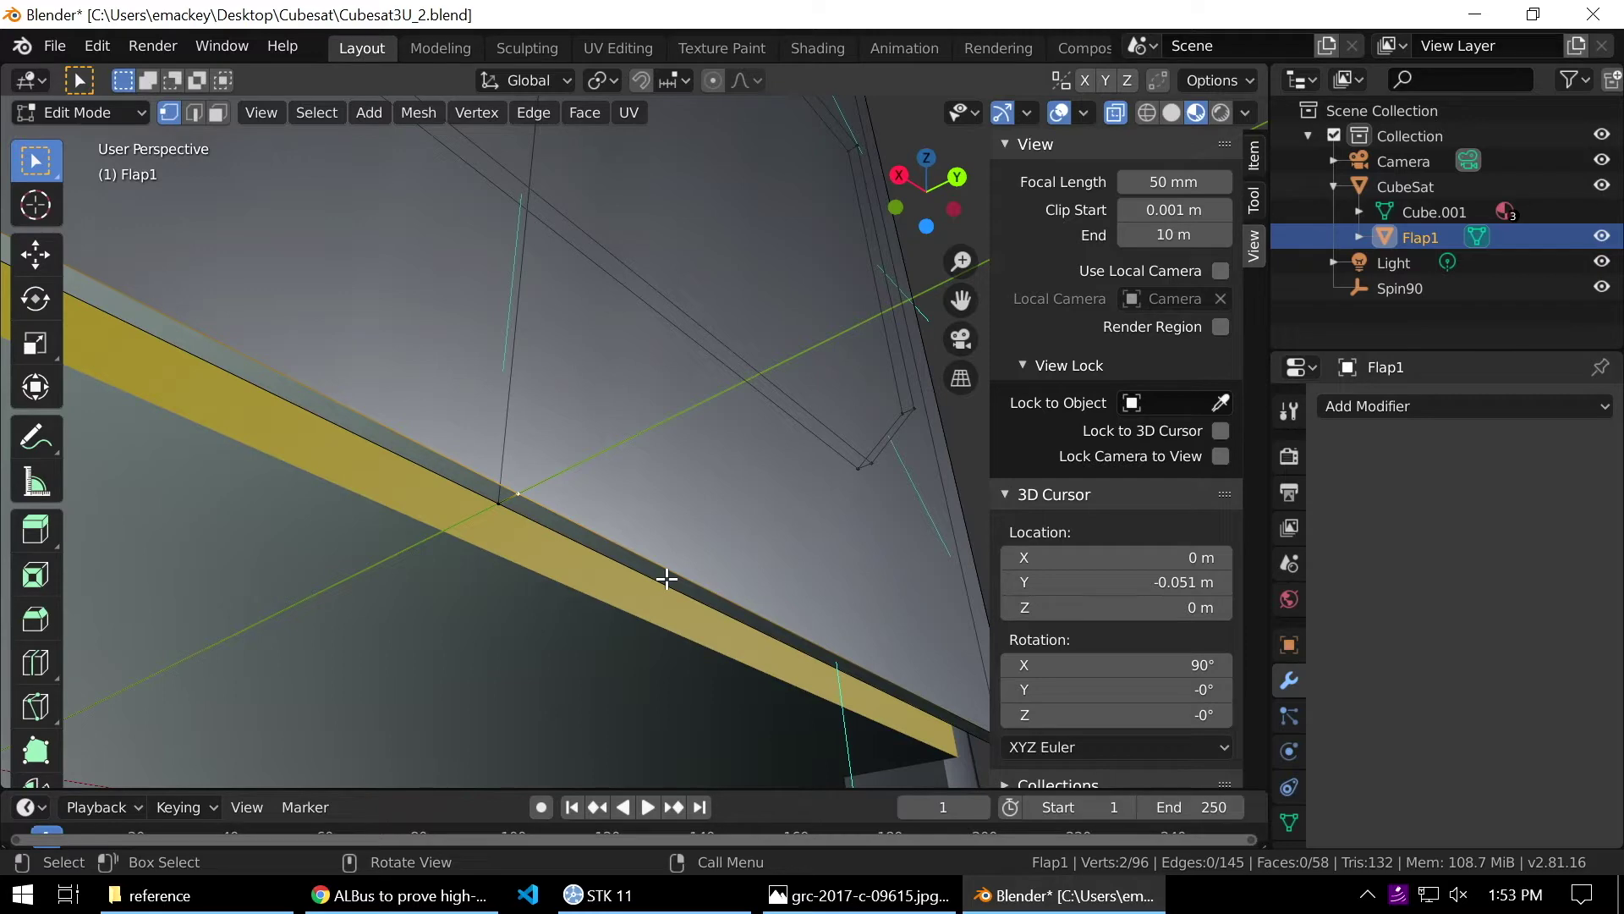
{"action": "middle_click_drag", "start_coordinate": [610, 581], "coordinate": [690, 241]}
{"action": "scroll", "coordinate": [689, 605], "scroll_direction": "down", "scroll_amount": 5}
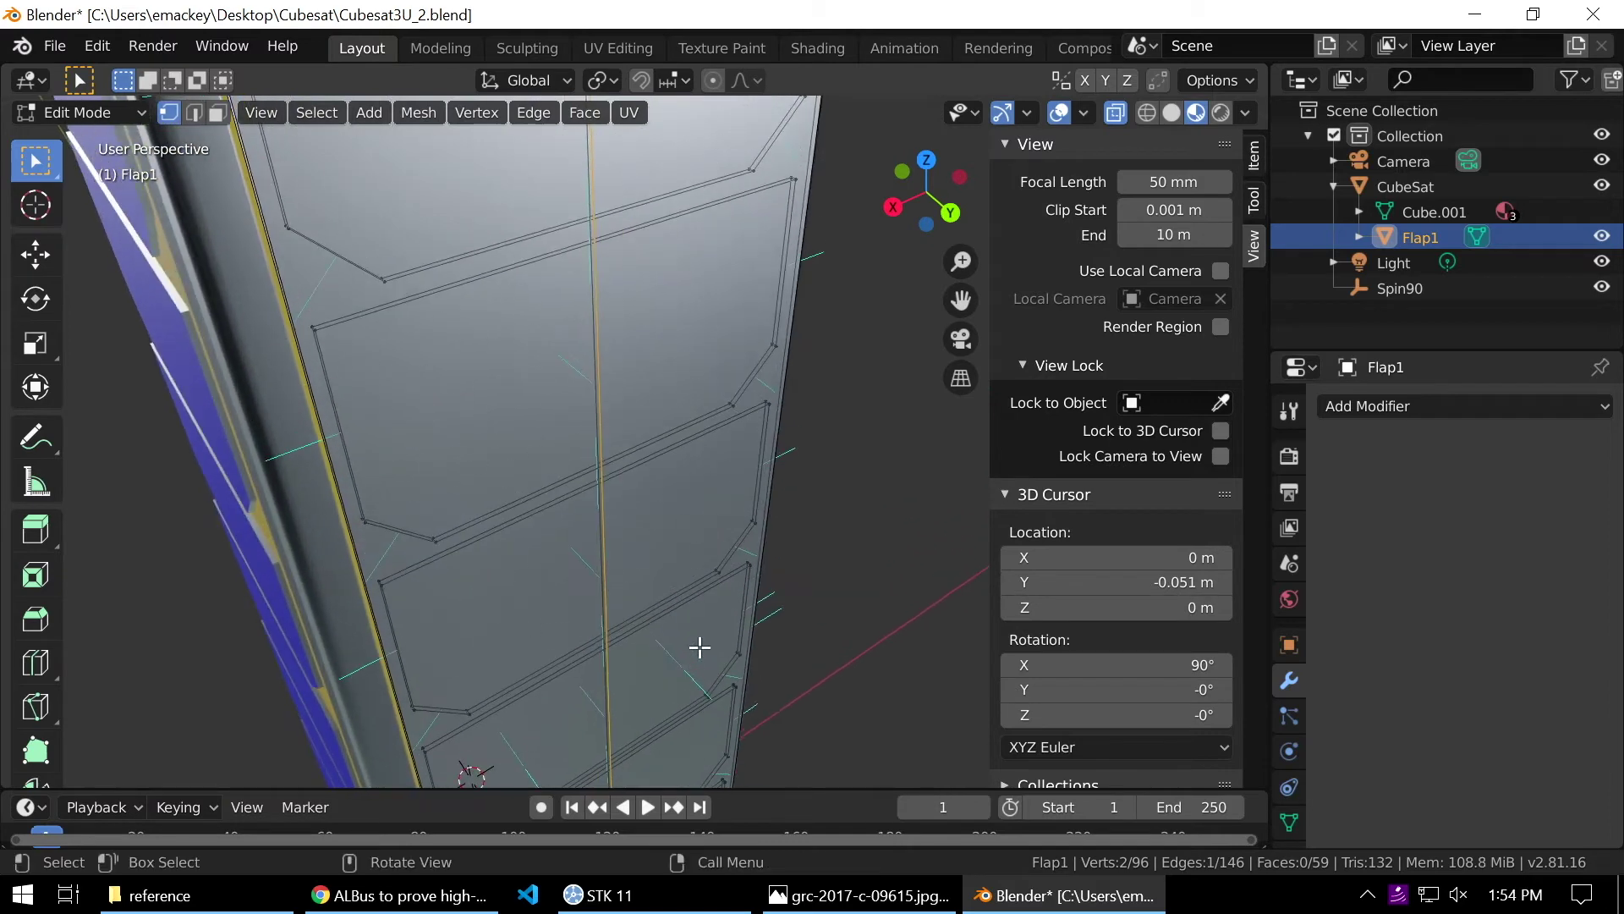
Examine the flap's split outer face and its upper edge in both Edit and Object Mode, ending in Edit Mode.
{"action": "scroll", "coordinate": [678, 388], "scroll_direction": "up", "scroll_amount": 6}
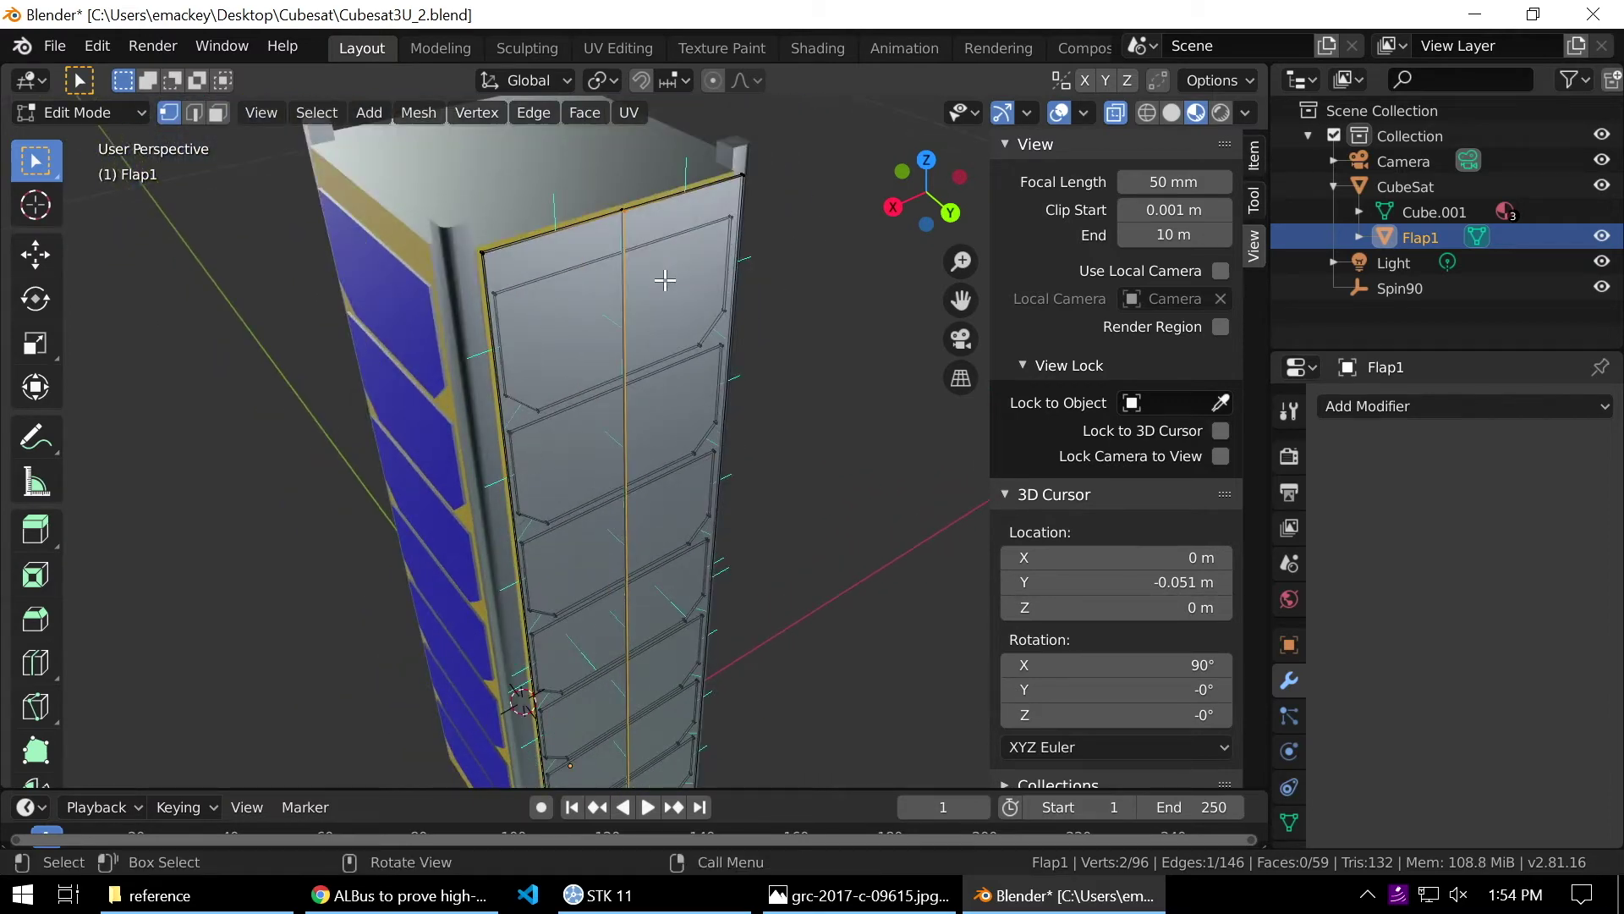
{"action": "middle_click_drag", "start_coordinate": [676, 329], "coordinate": [674, 454]}
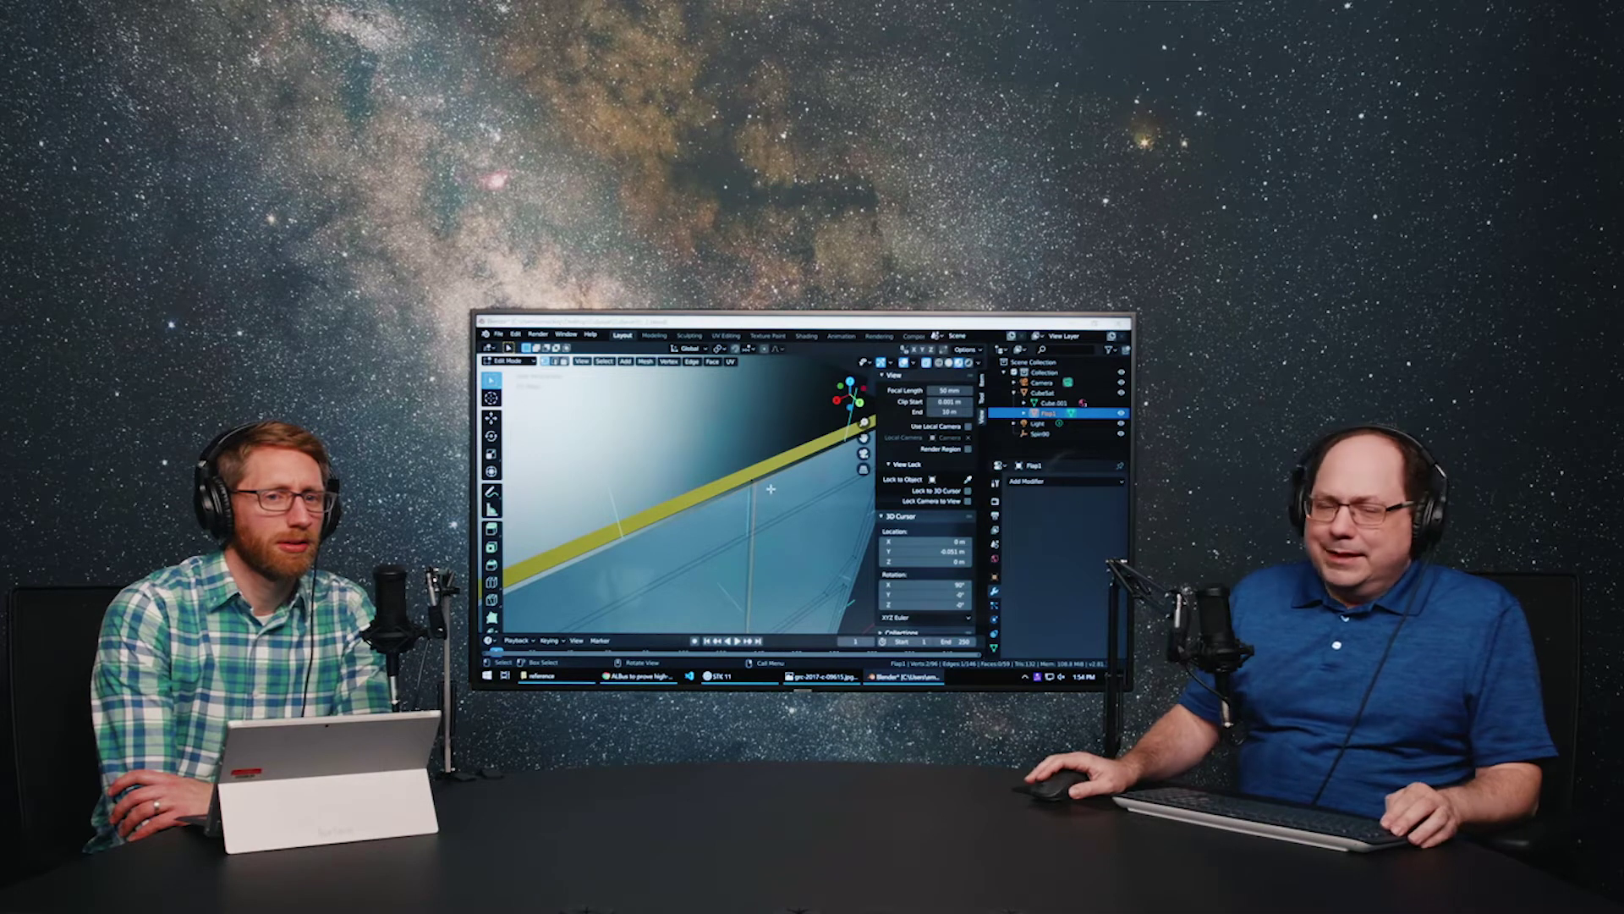
{"action": "scroll", "coordinate": [771, 488], "scroll_direction": "down", "scroll_amount": 5}
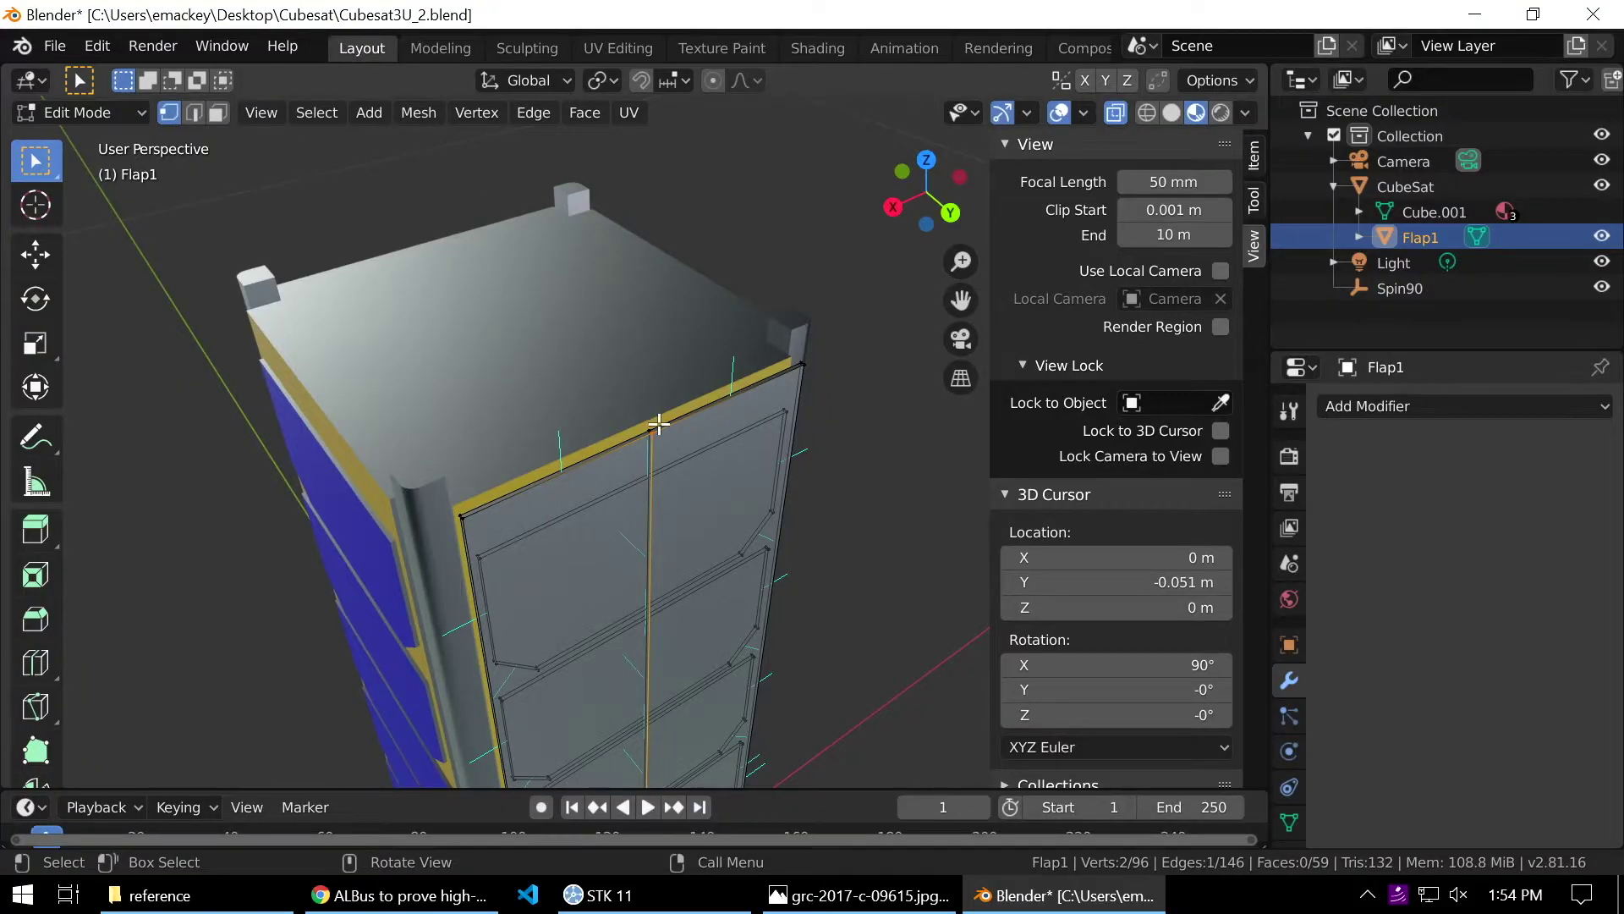
{"action": "key", "text": "Tab"}
{"action": "middle_click_drag", "start_coordinate": [743, 499], "coordinate": [696, 398]}
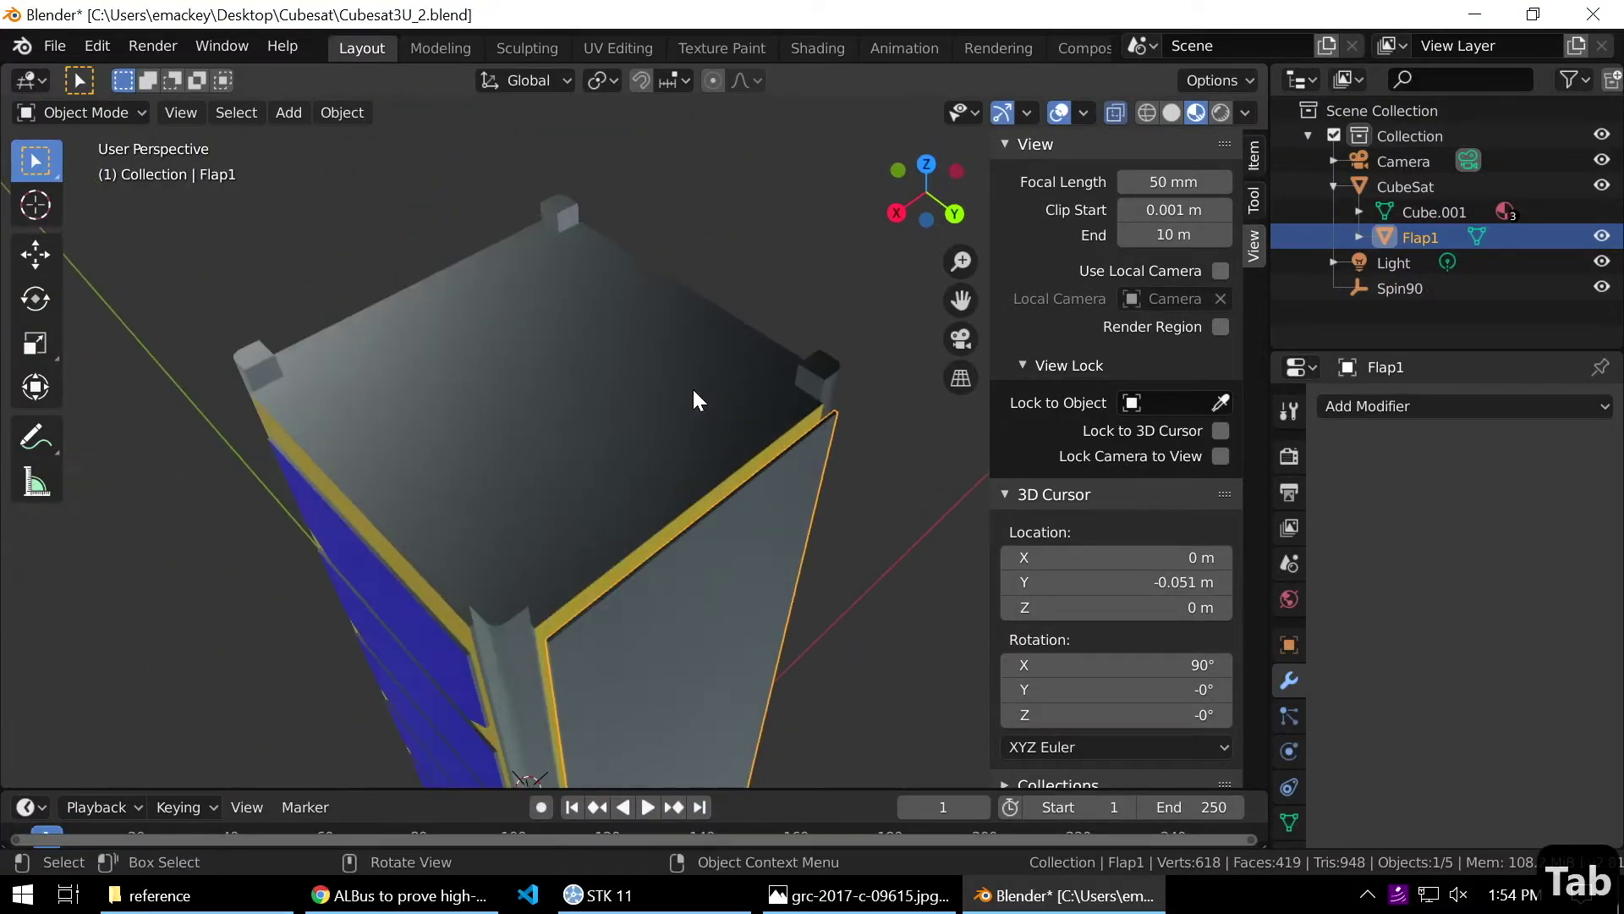
{"action": "scroll", "coordinate": [675, 376], "scroll_direction": "up", "scroll_amount": 3}
{"action": "key", "text": "Tab"}
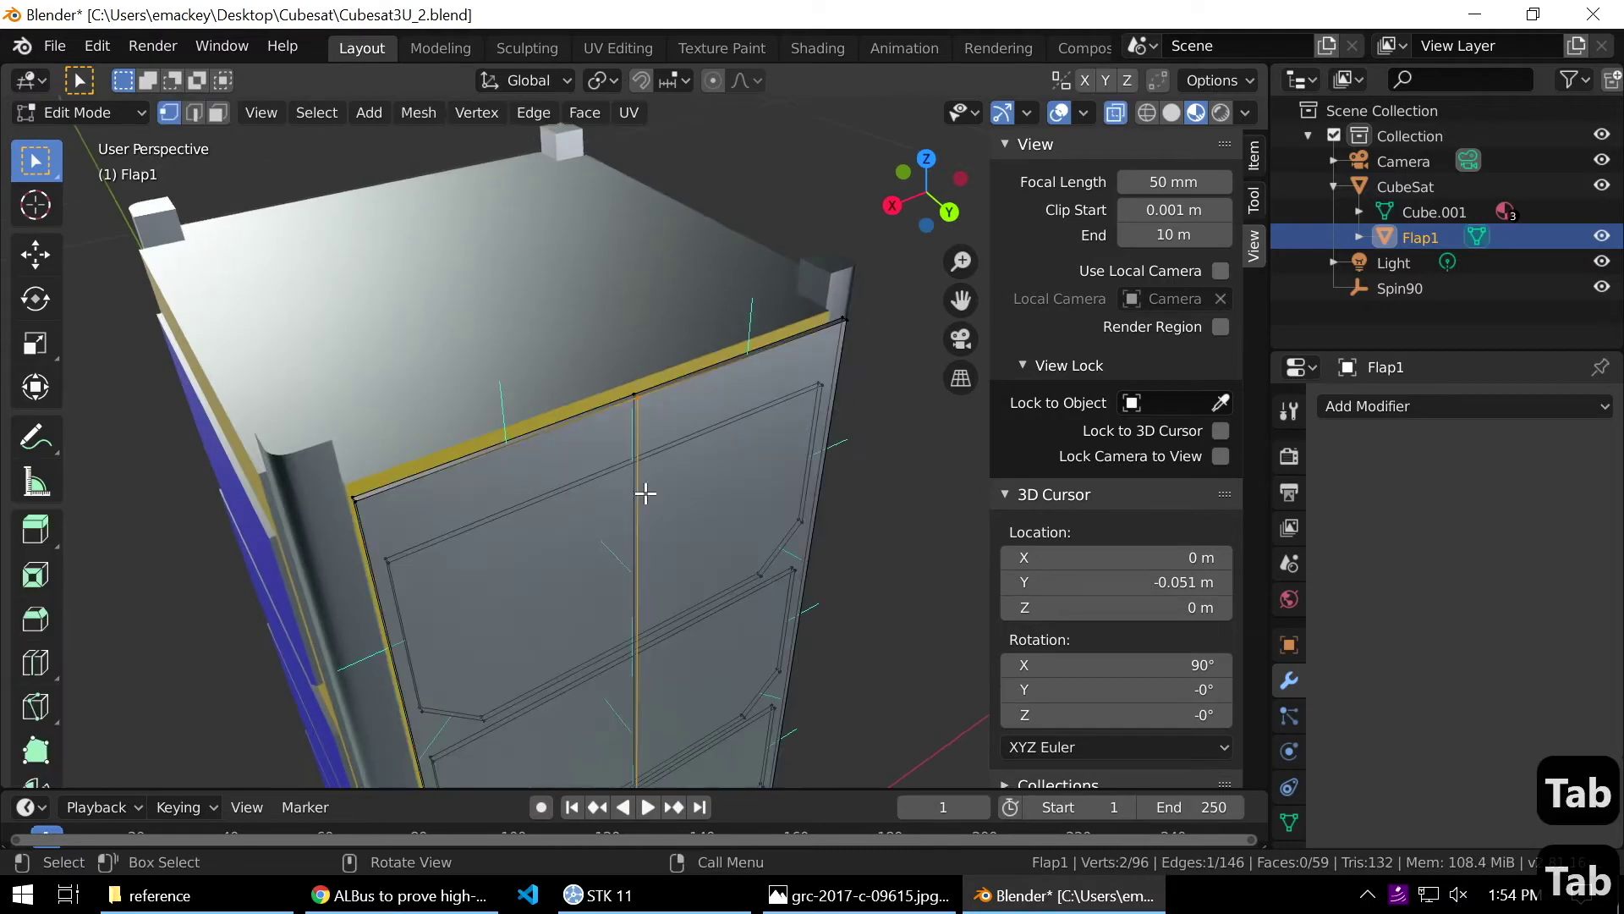
With X-ray off, assign CircuitBoardMat to both halves of the flap's outer face and return to Object Mode.
{"action": "left_click", "coordinate": [218, 112]}
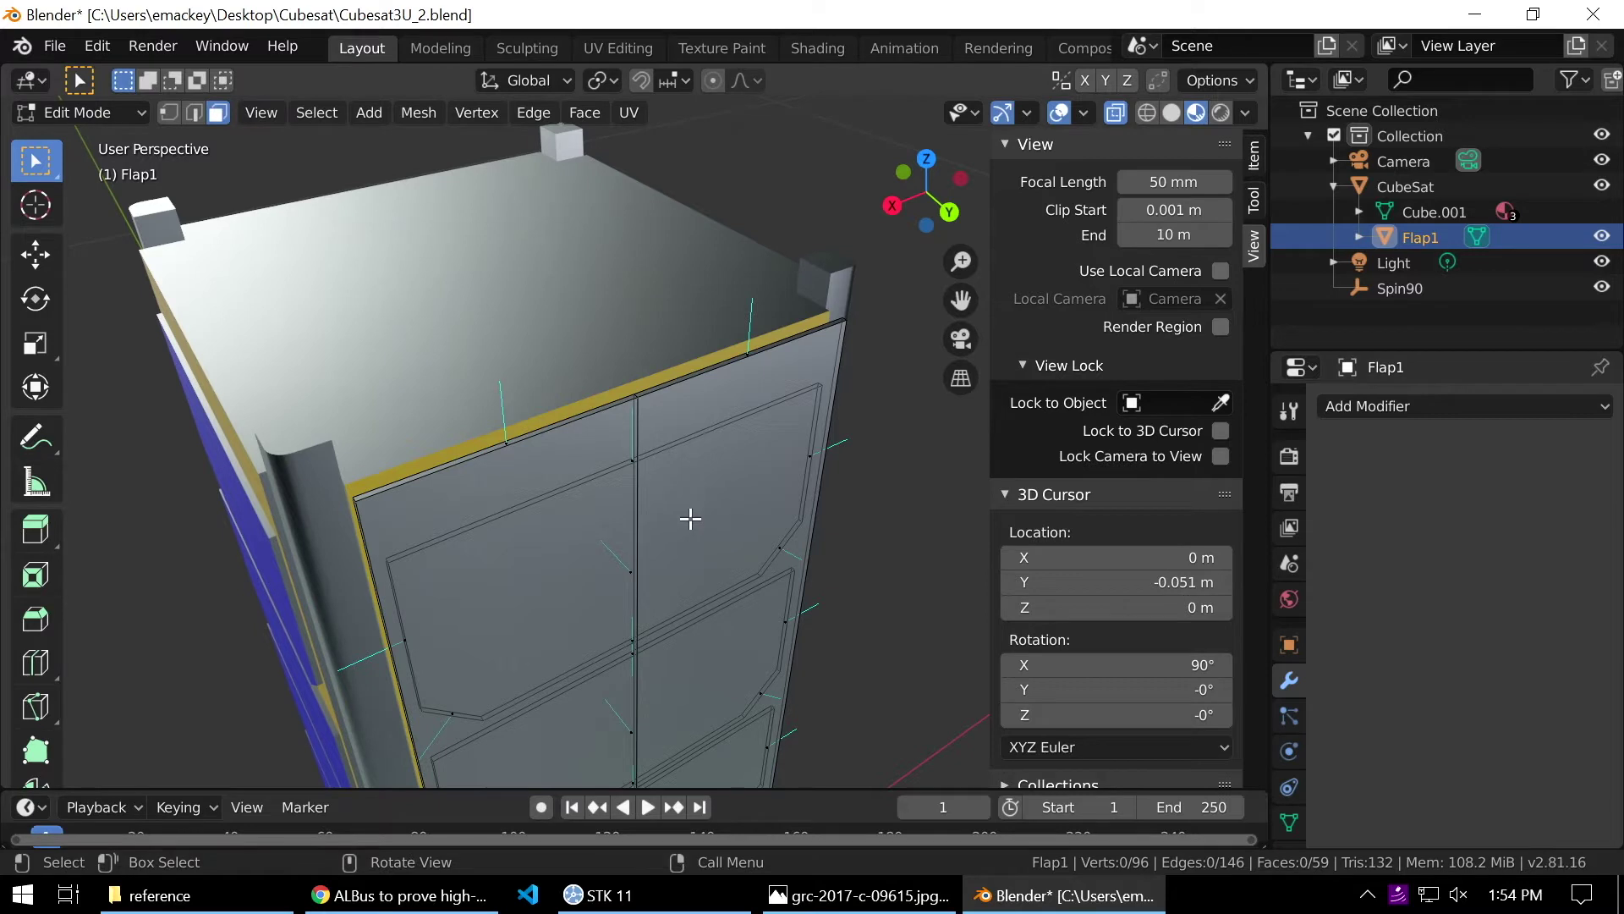
{"action": "left_click", "coordinate": [1116, 112]}
{"action": "left_click", "coordinate": [727, 480]}
{"action": "left_click", "coordinate": [555, 497], "text": "shift"}
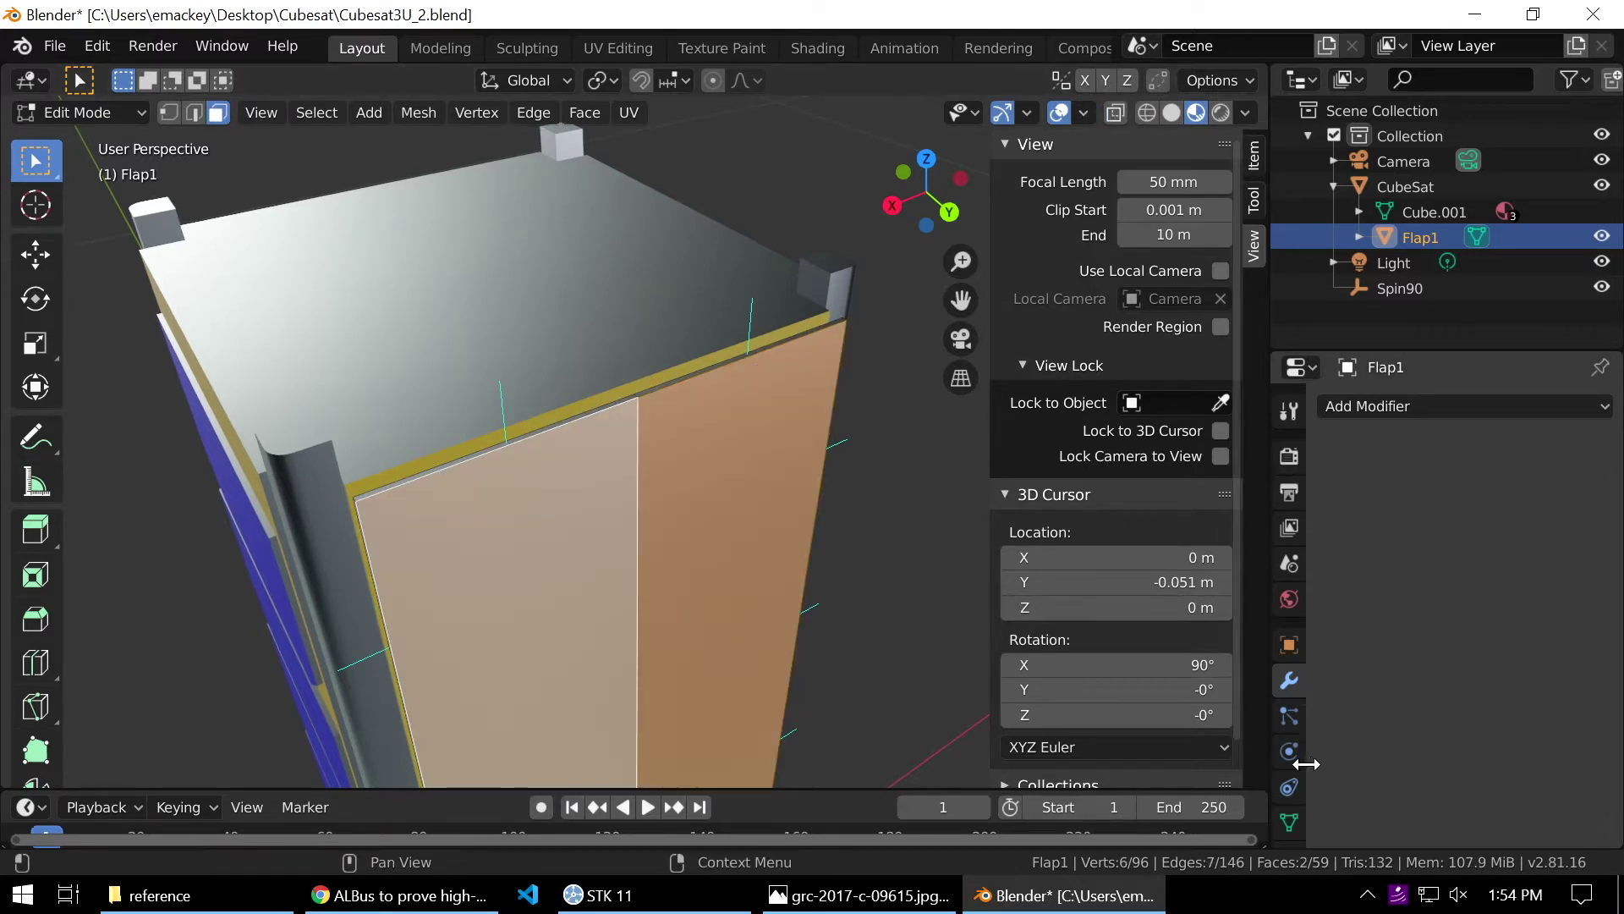
{"action": "scroll", "coordinate": [1300, 772], "scroll_direction": "down", "scroll_amount": 2}
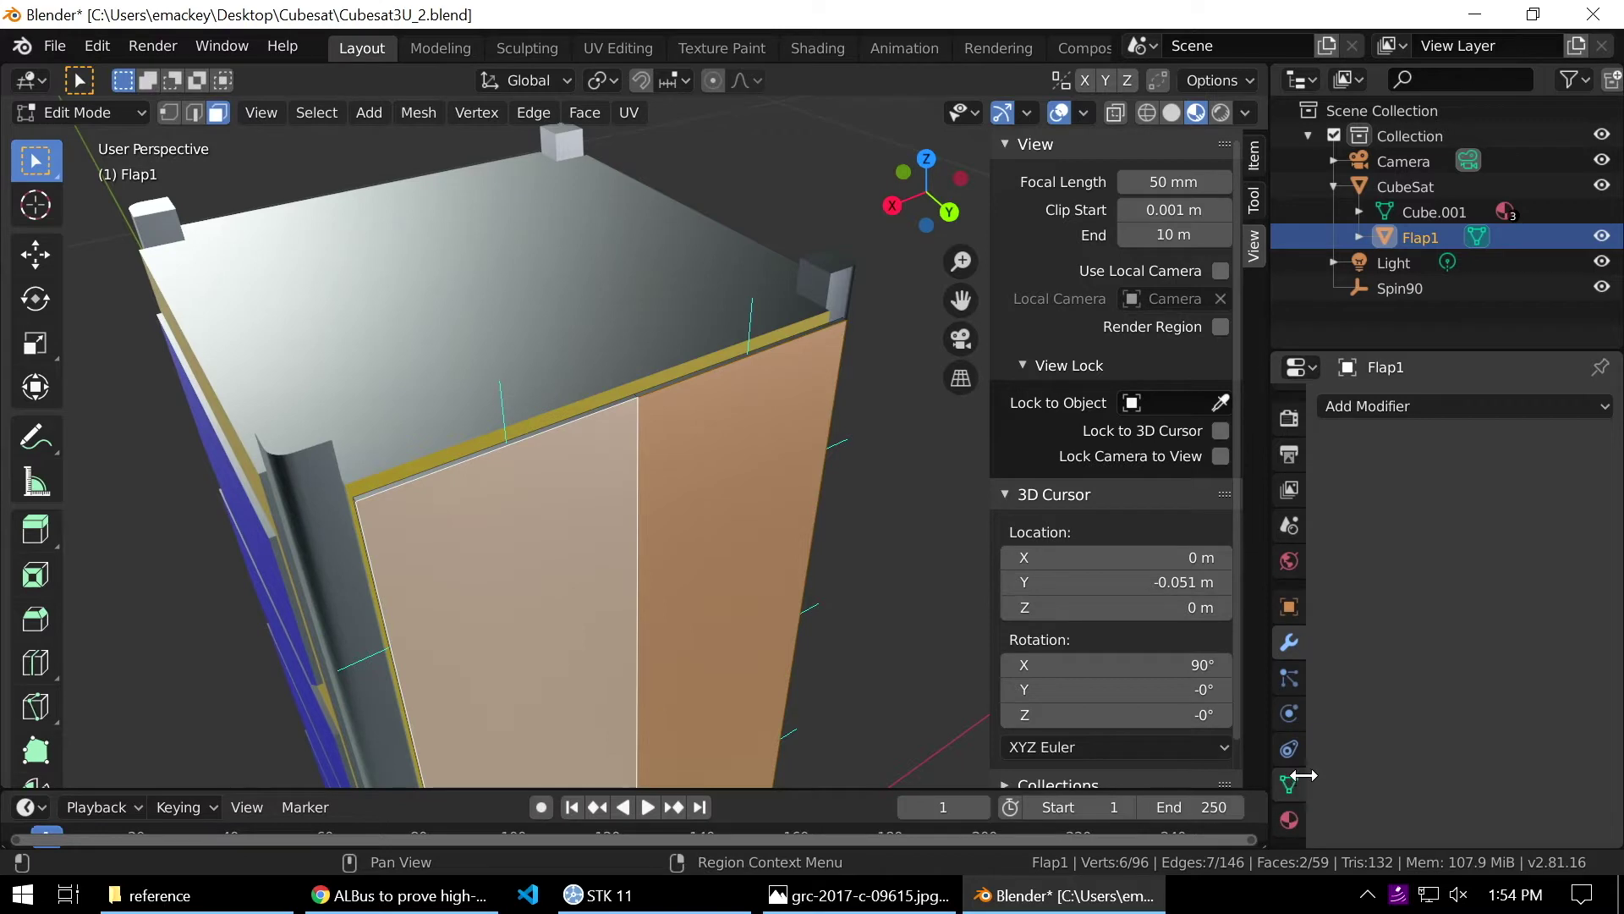
{"action": "left_click", "coordinate": [1289, 819]}
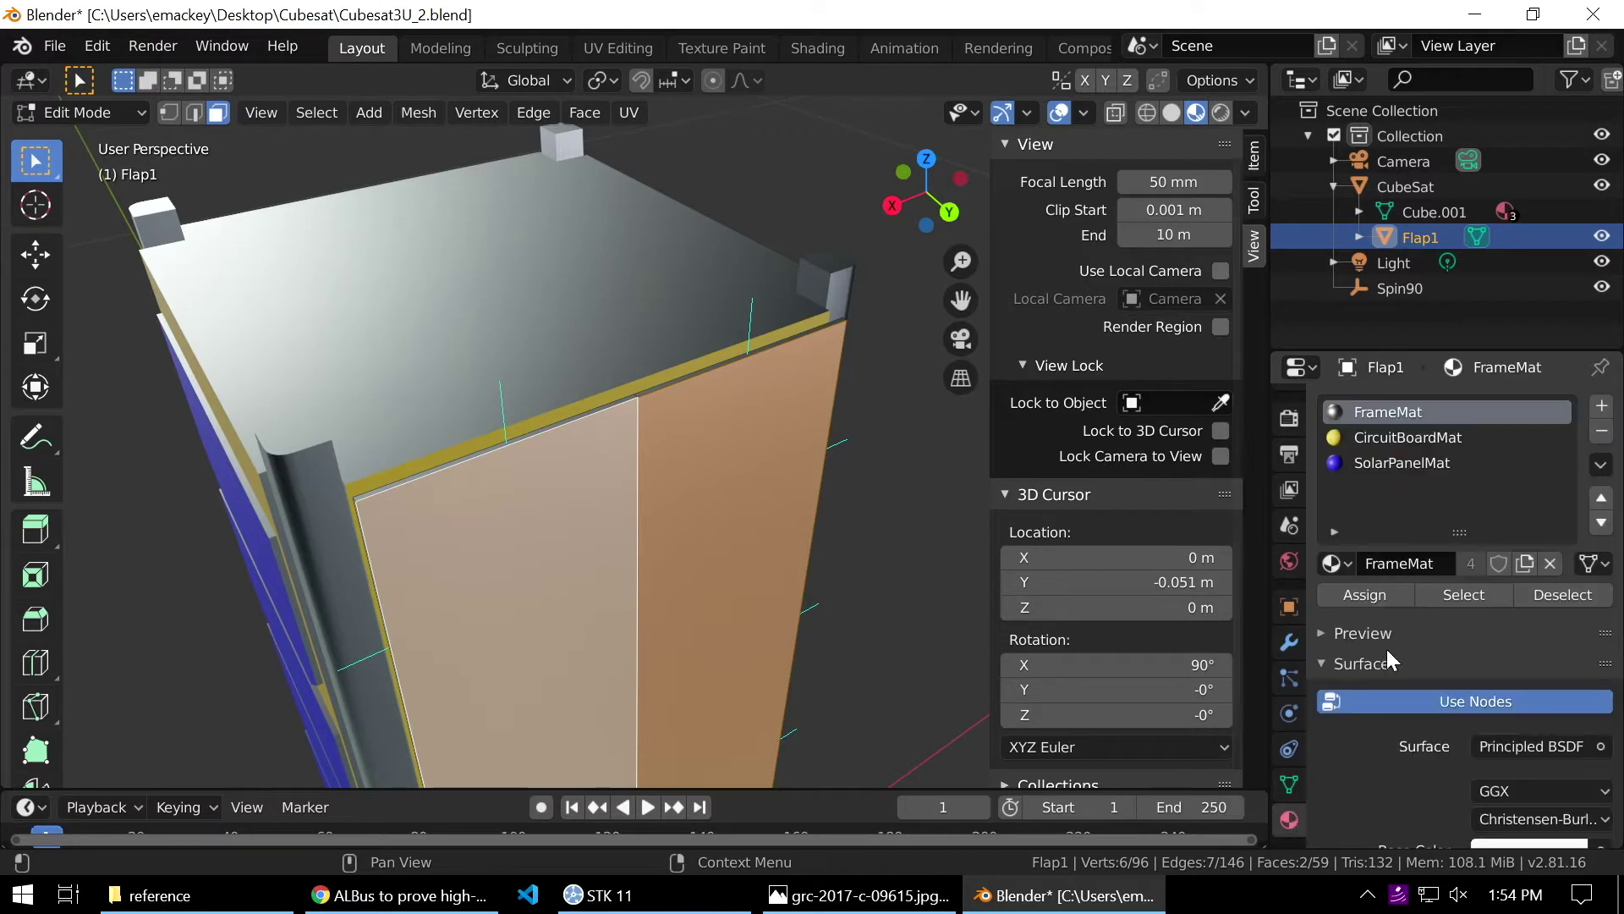
{"action": "left_click", "coordinate": [1430, 436]}
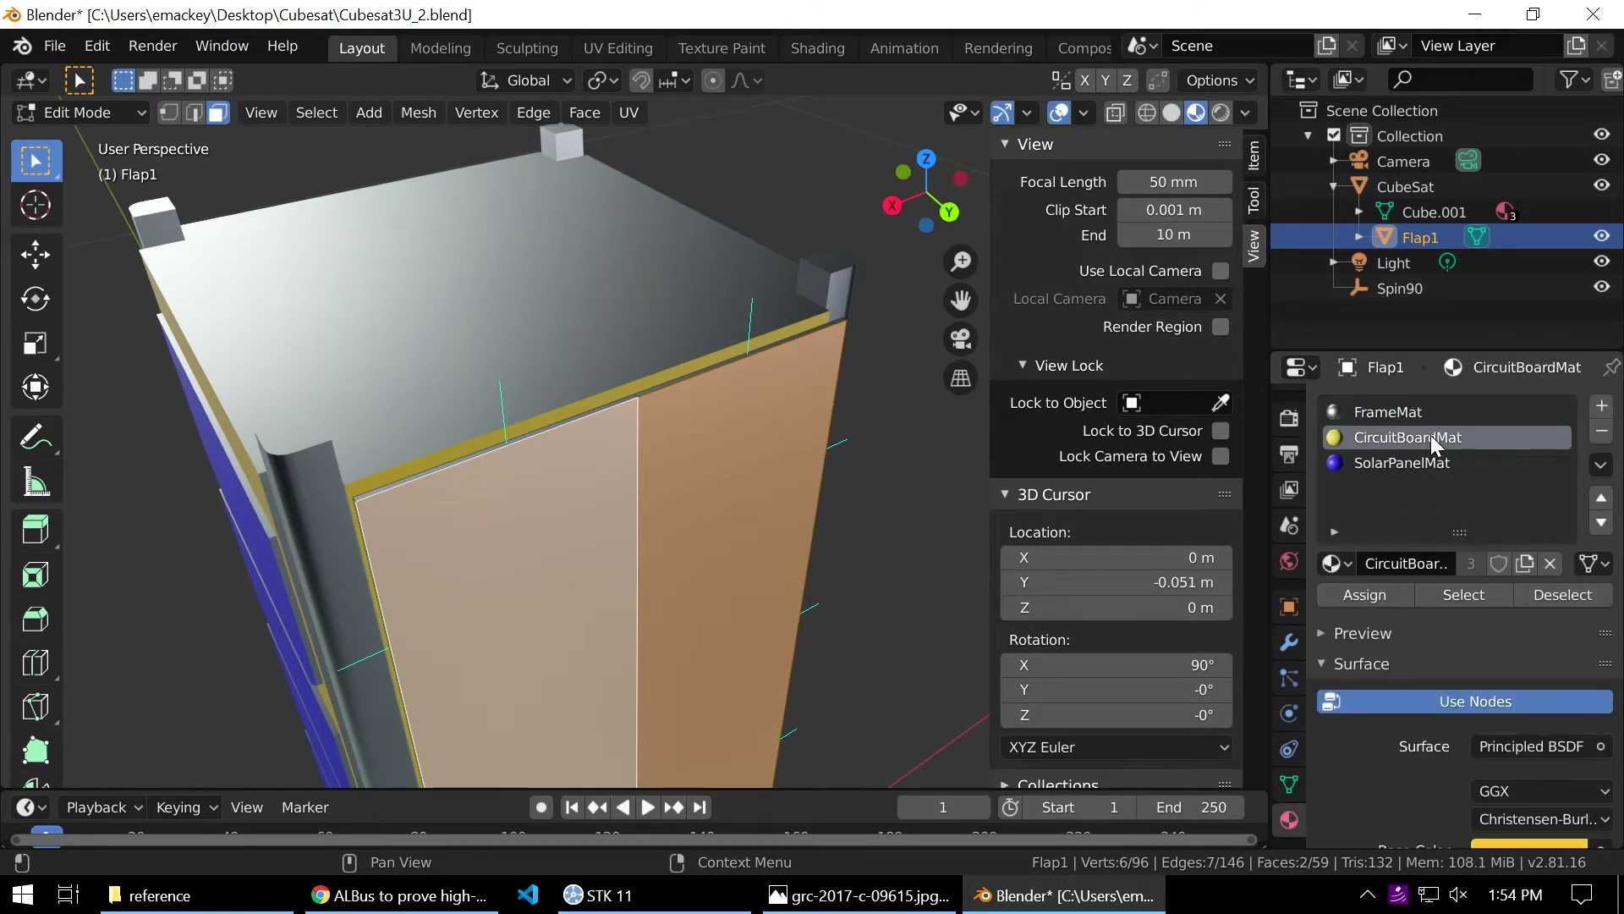
{"action": "left_click", "coordinate": [1364, 594]}
{"action": "scroll", "coordinate": [937, 633], "scroll_direction": "down", "scroll_amount": 5}
{"action": "key", "text": "Tab"}
Inspect the flap's outer side, compare it with the metal plate in reference photo KhgFm52RJaMxm8pfpowr_ALBus2.jpg, and return to Blender.
{"action": "middle_click_drag", "start_coordinate": [695, 597], "coordinate": [516, 582]}
{"action": "key", "text": "Tab"}
{"action": "key", "text": "Tab"}
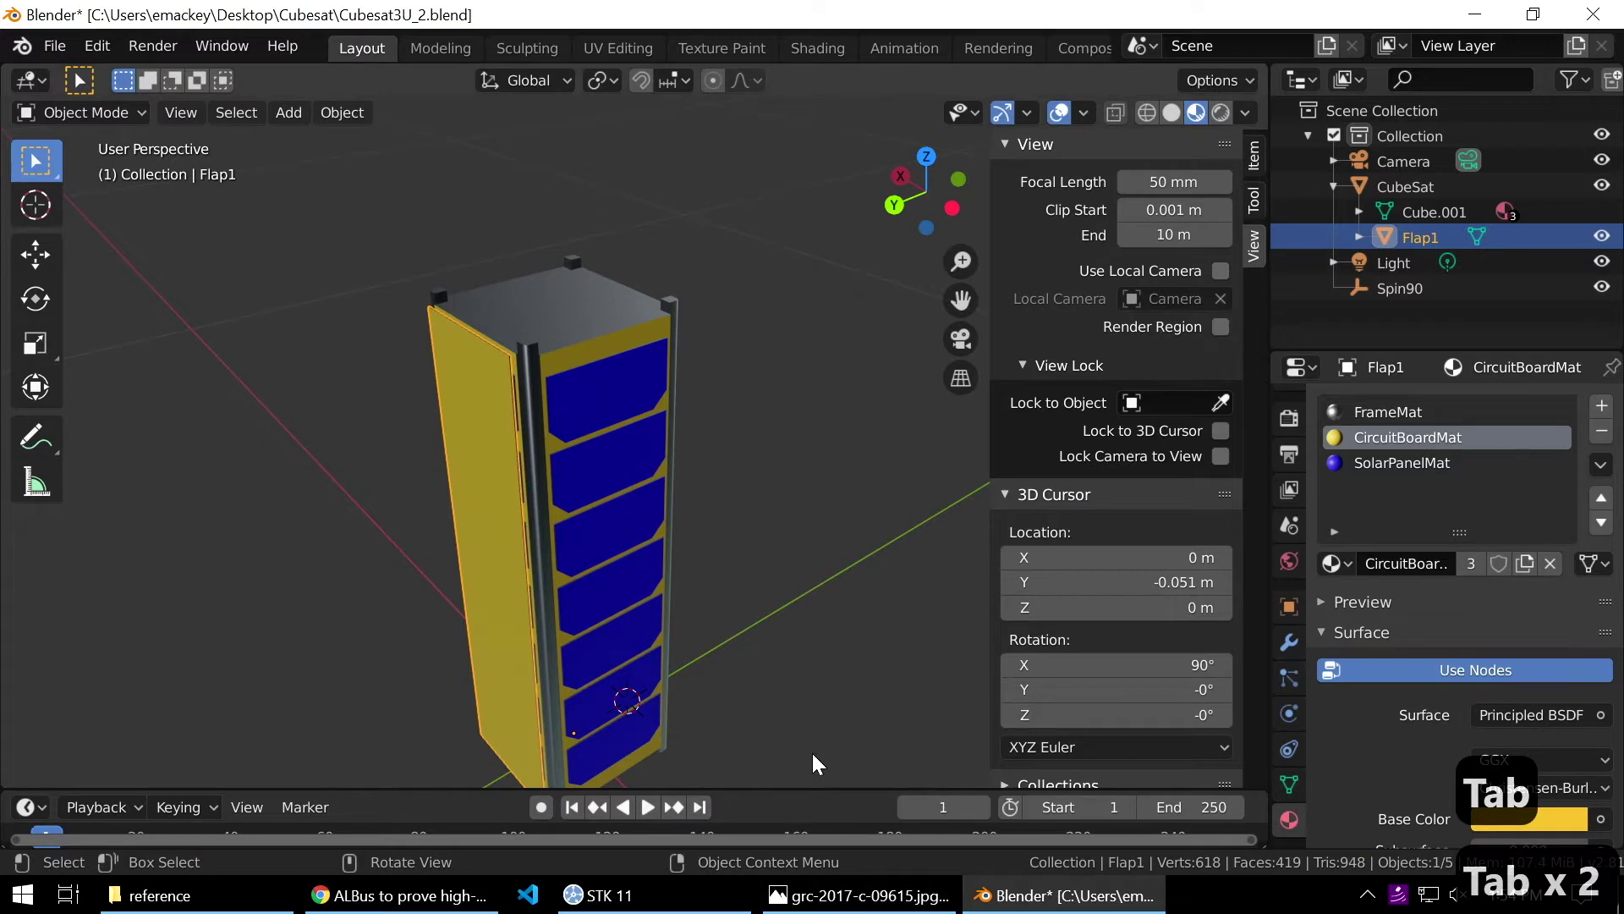
{"action": "middle_click_drag", "start_coordinate": [696, 615], "coordinate": [780, 531], "text": "shift"}
{"action": "left_click", "coordinate": [229, 906]}
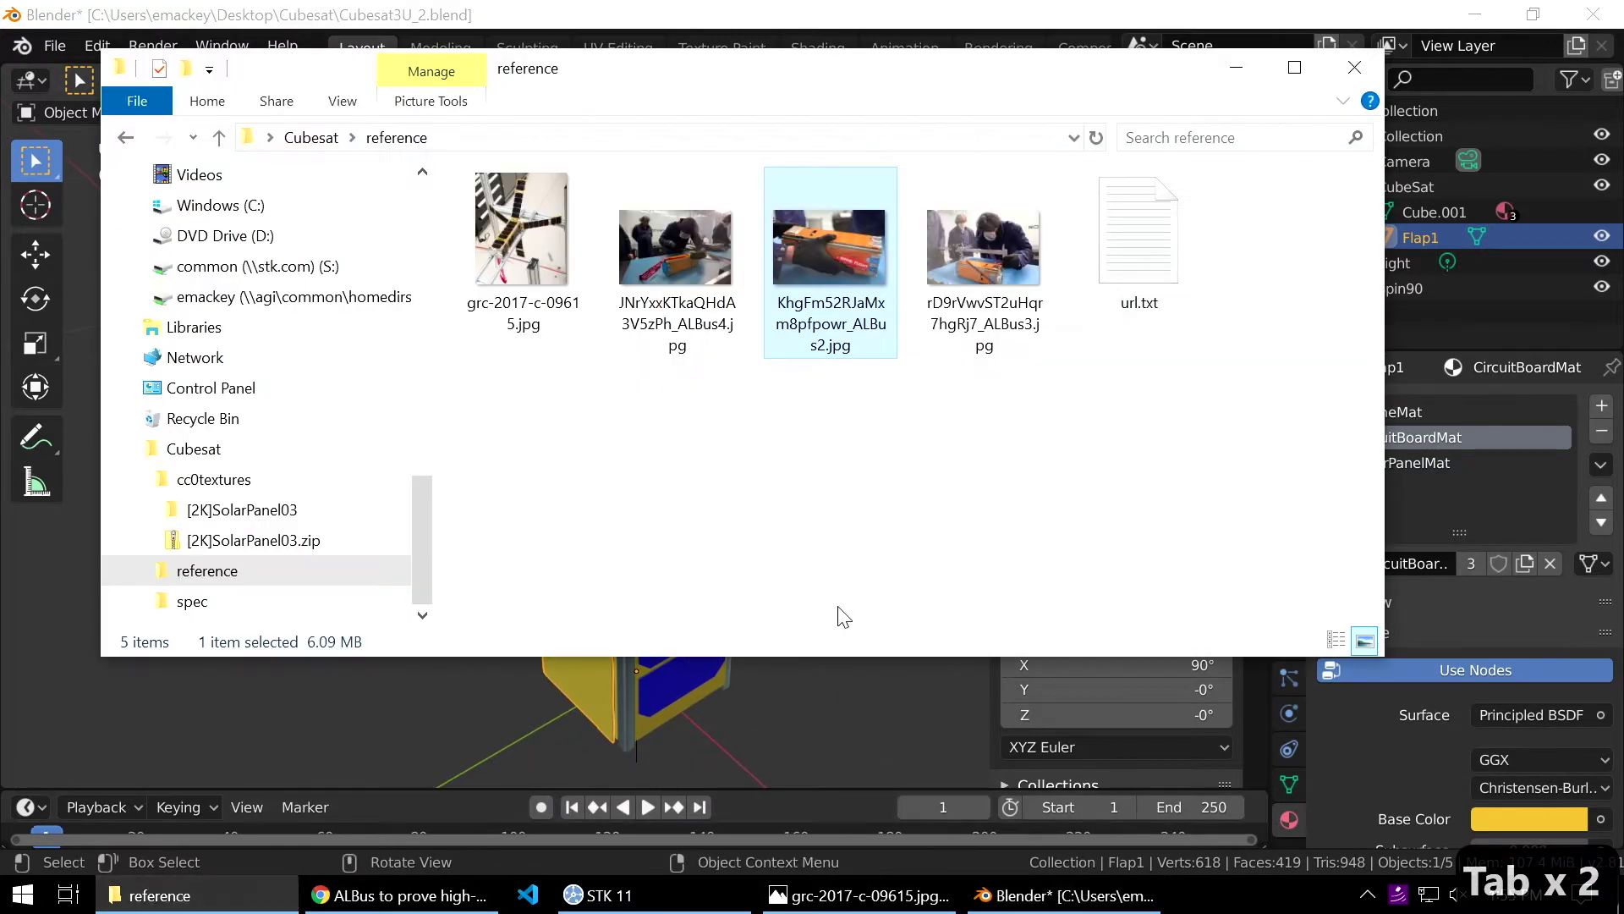
{"action": "double_click", "coordinate": [842, 297]}
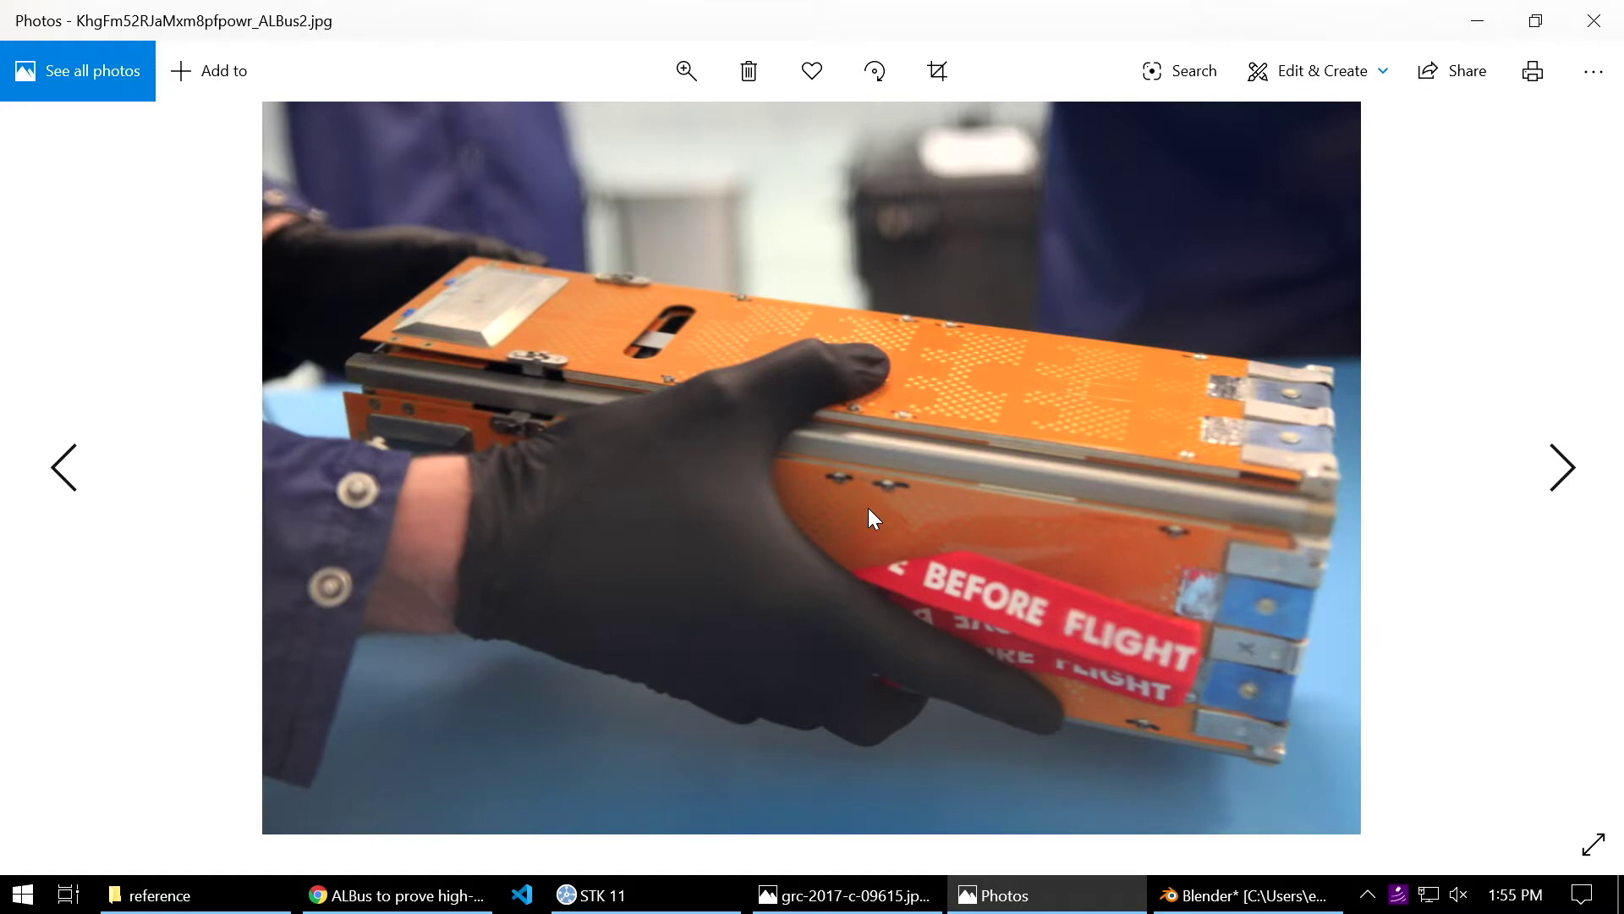
{"action": "scroll", "coordinate": [868, 507], "scroll_direction": "up", "scroll_amount": 2, "text": "ctrl"}
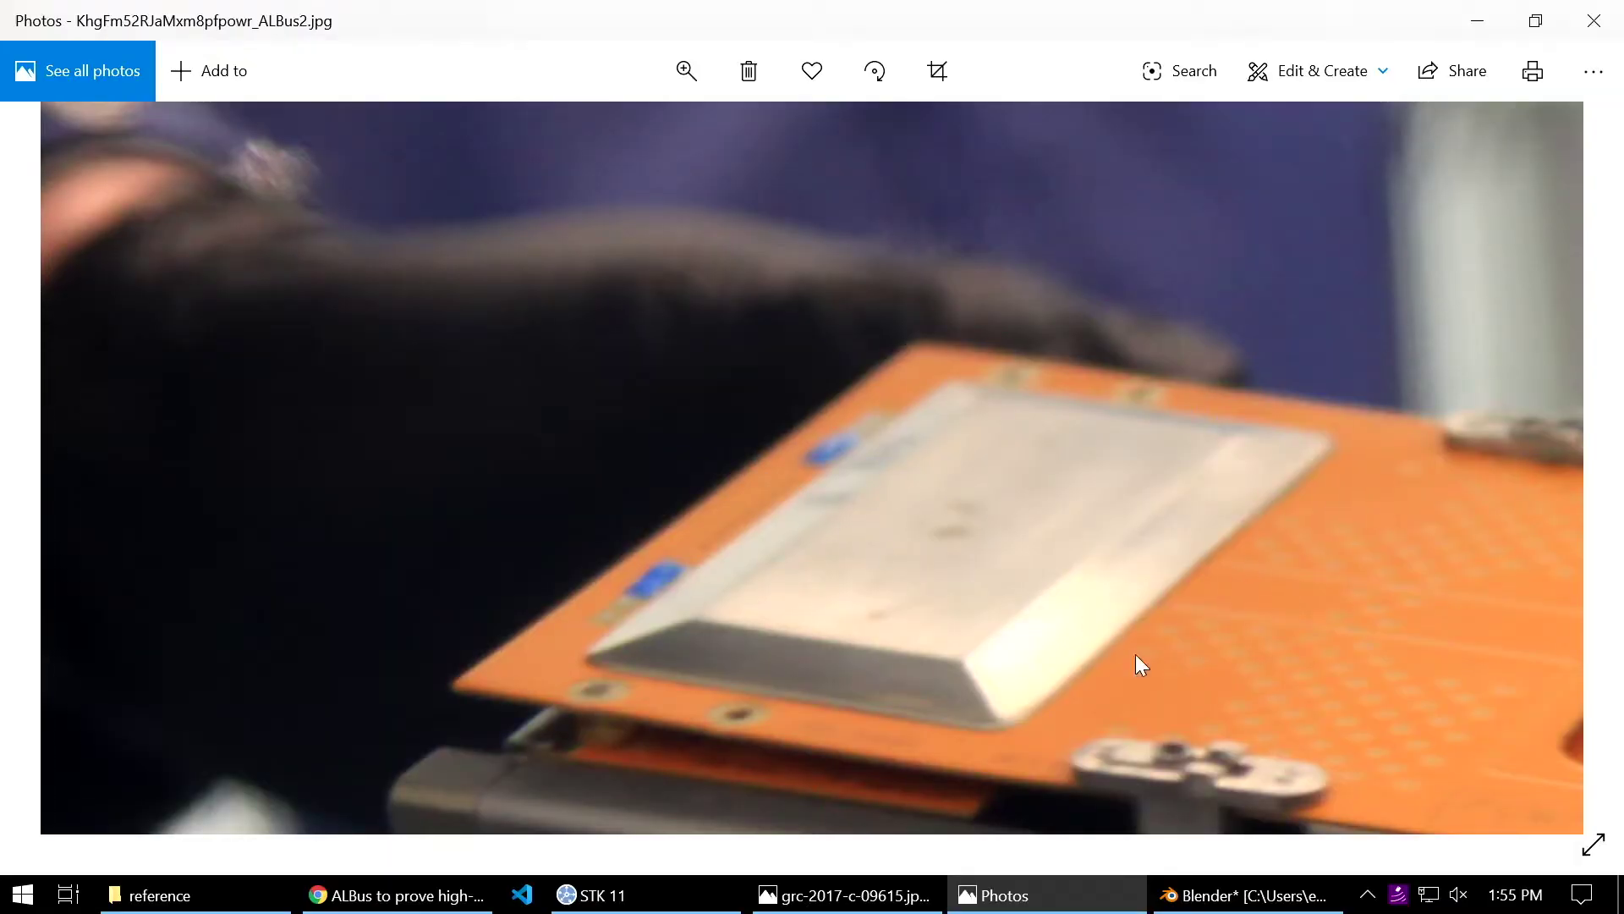
{"action": "left_click", "coordinate": [1250, 895]}
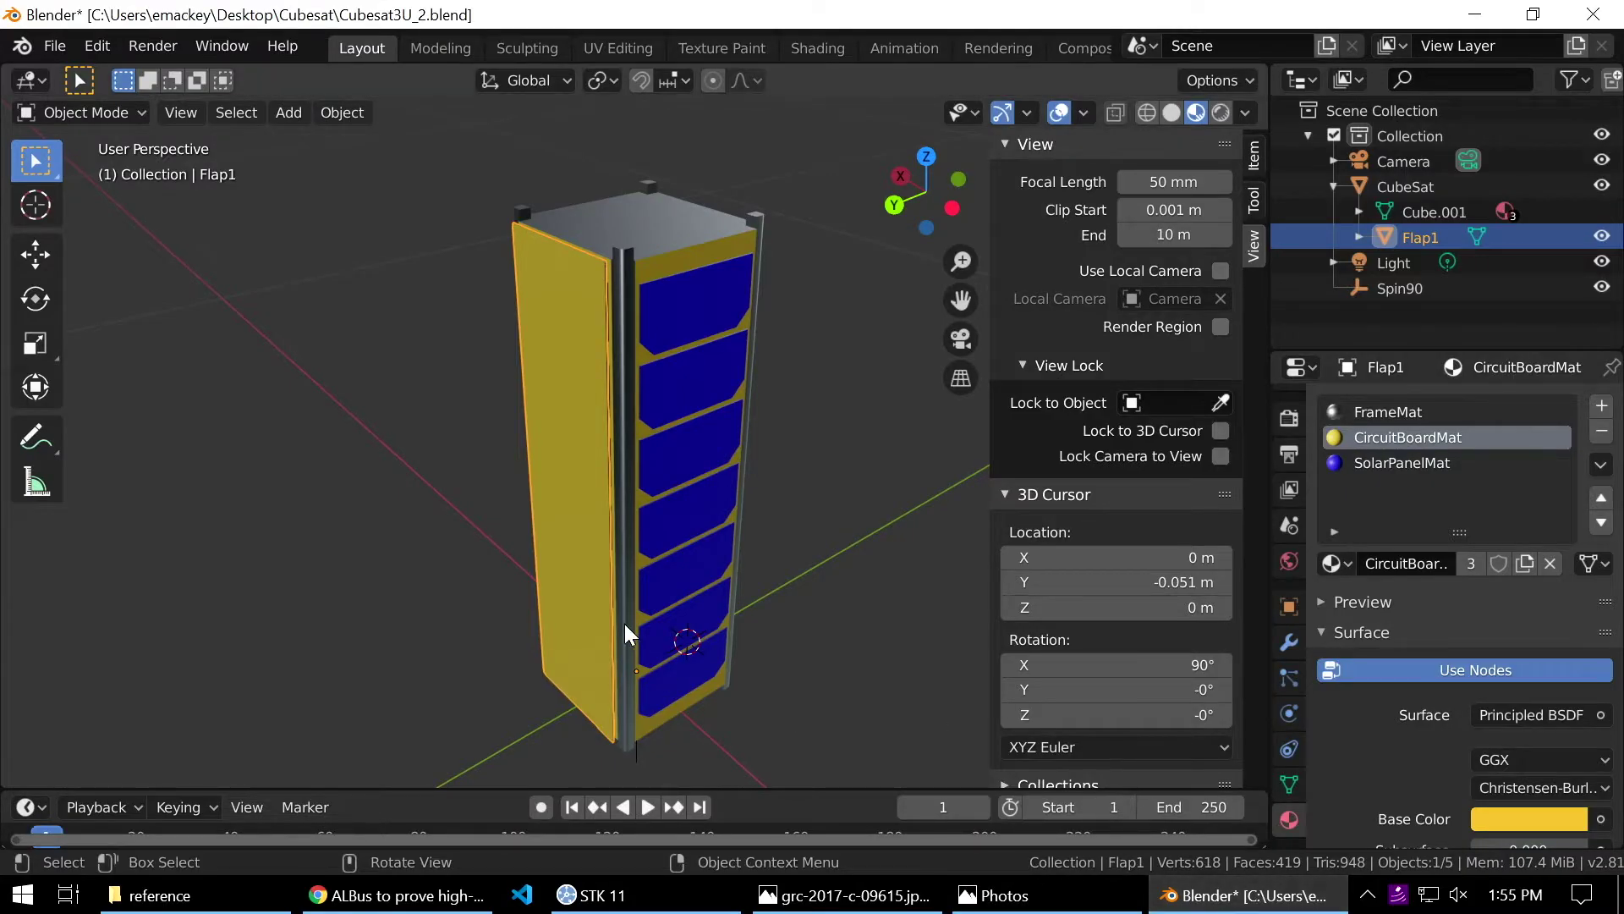
In the back orthographic view, place the 3D cursor on the flap's outer face at about X -0.014 m, Z 0.052 m, and restore the Select Box tool.
{"action": "key", "text": "KP_1"}
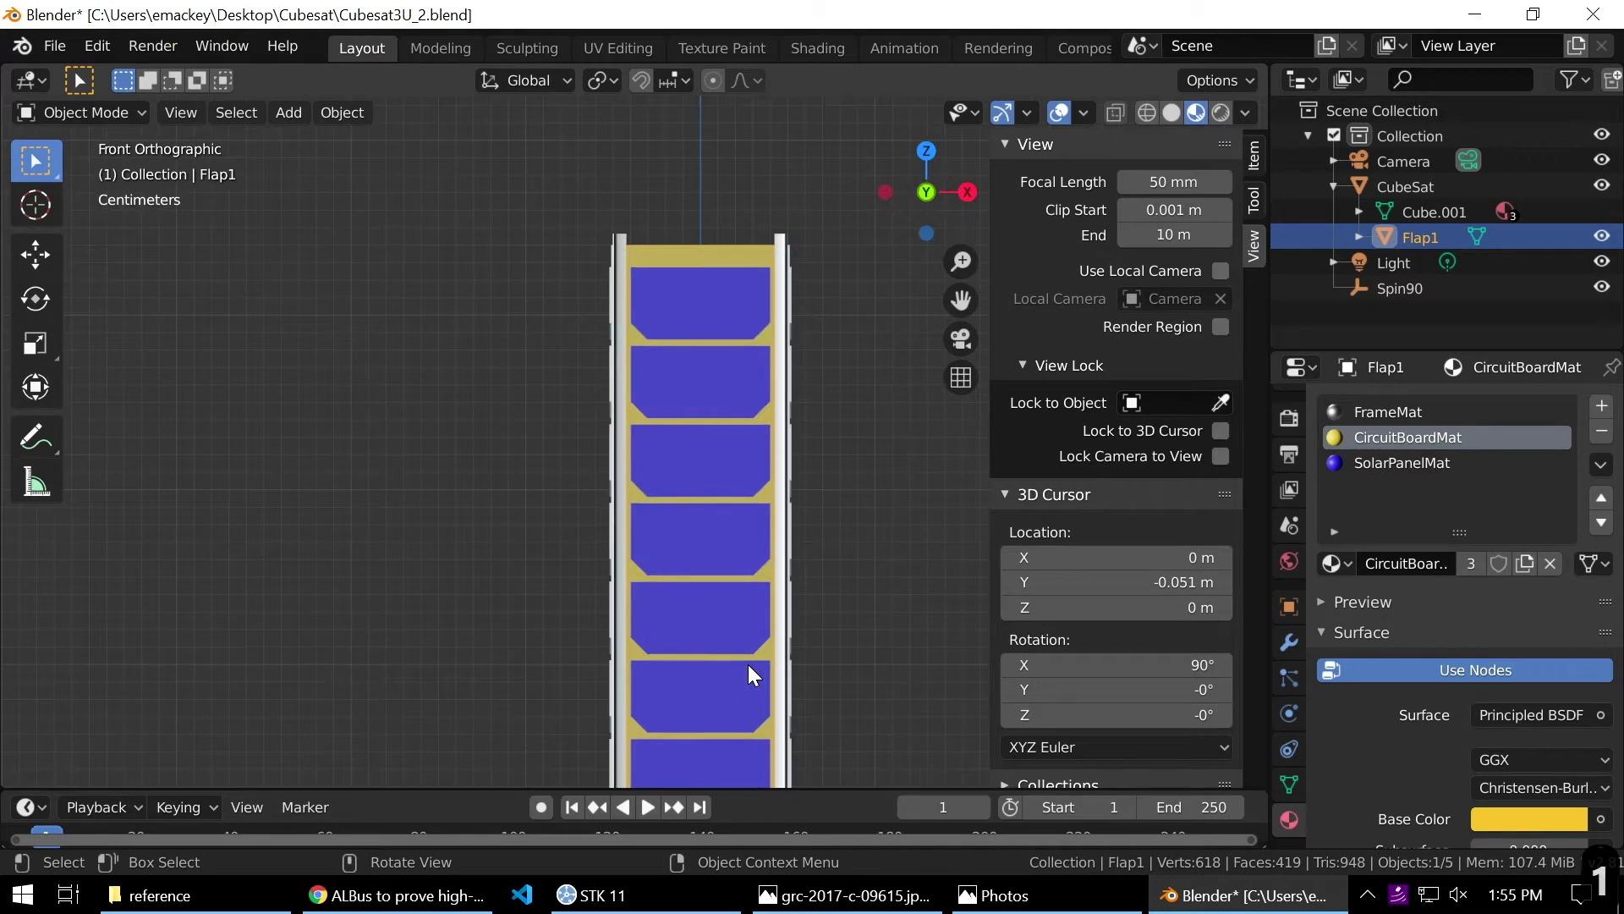
{"action": "key", "text": "ctrl+KP_1"}
{"action": "middle_click_drag", "start_coordinate": [741, 641], "coordinate": [754, 398], "text": "shift"}
{"action": "scroll", "coordinate": [730, 545], "scroll_direction": "up", "scroll_amount": 4}
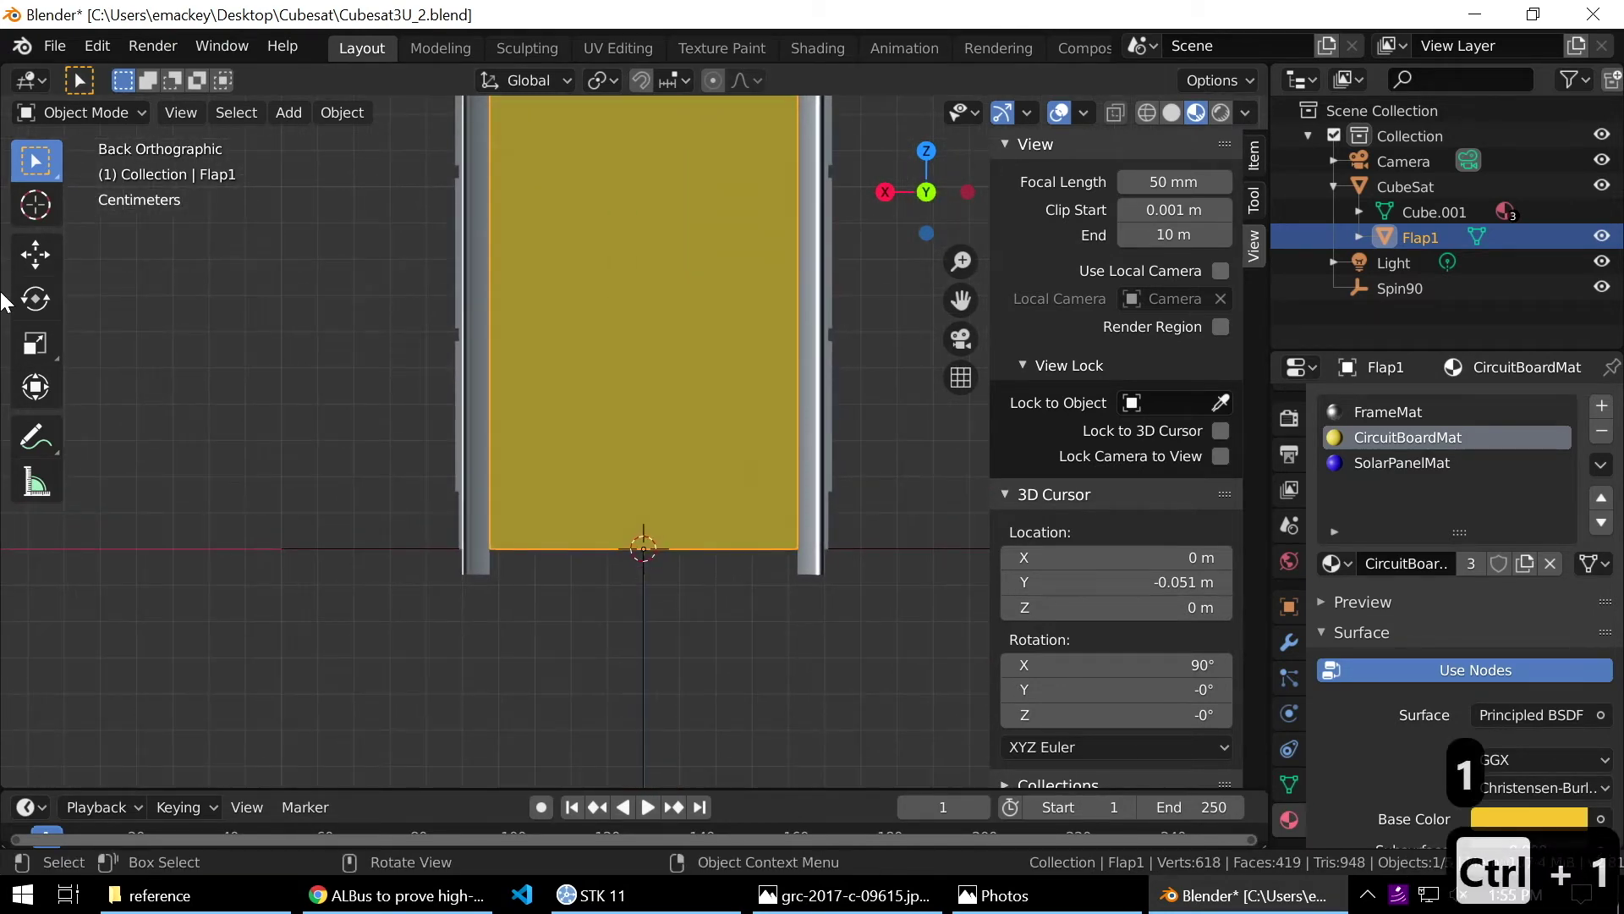
{"action": "left_click", "coordinate": [34, 205]}
{"action": "left_click", "coordinate": [695, 361]}
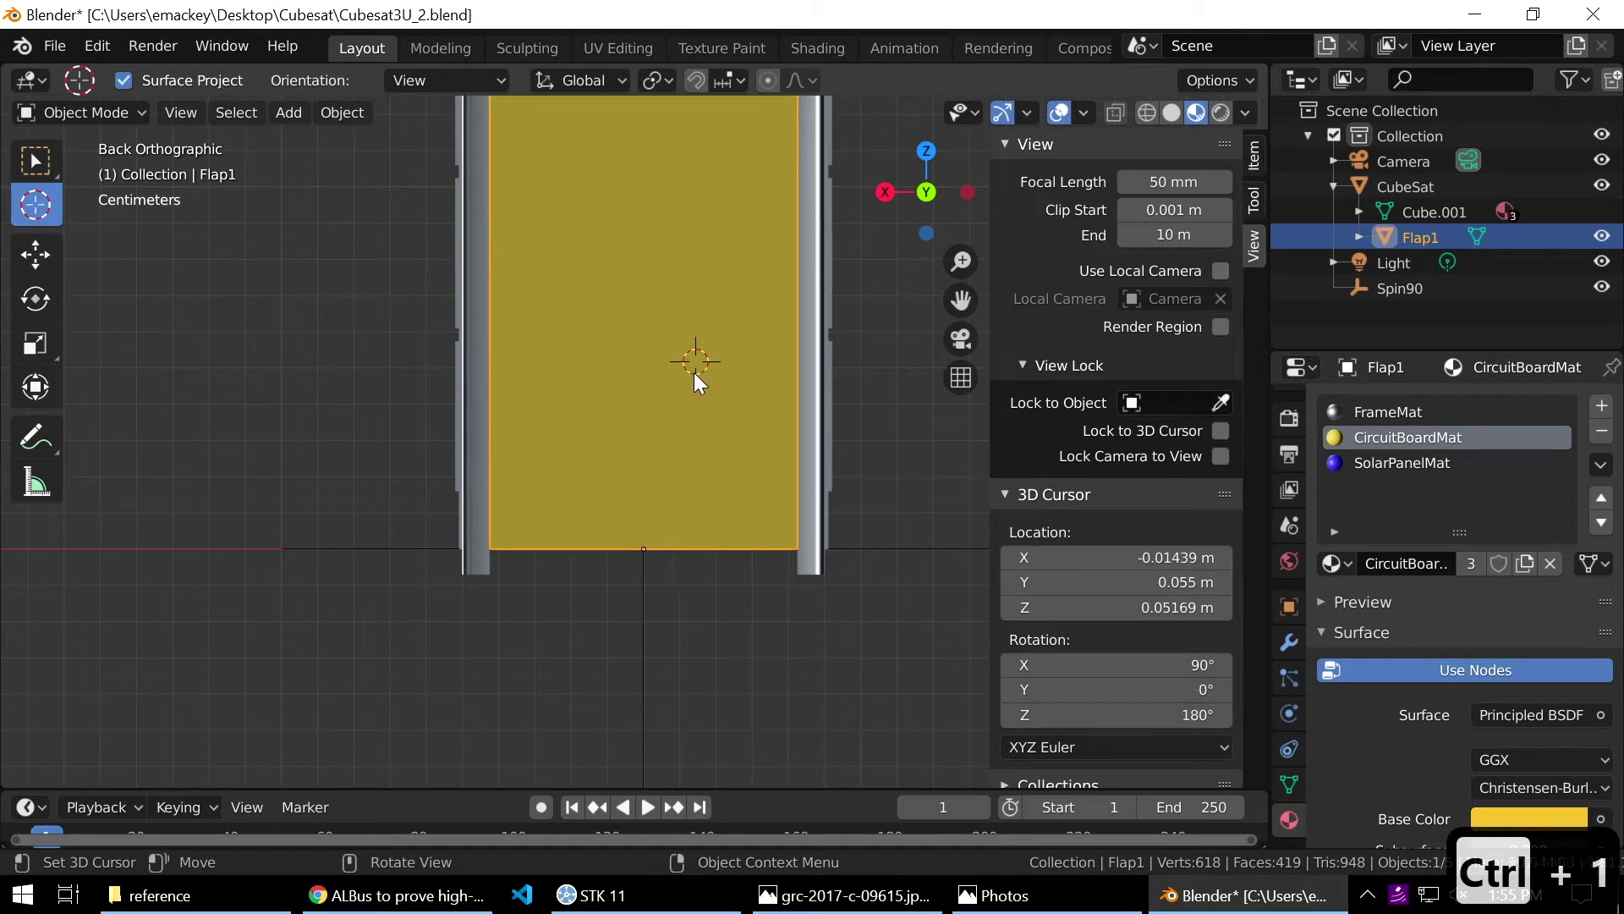
{"action": "left_click", "coordinate": [35, 161]}
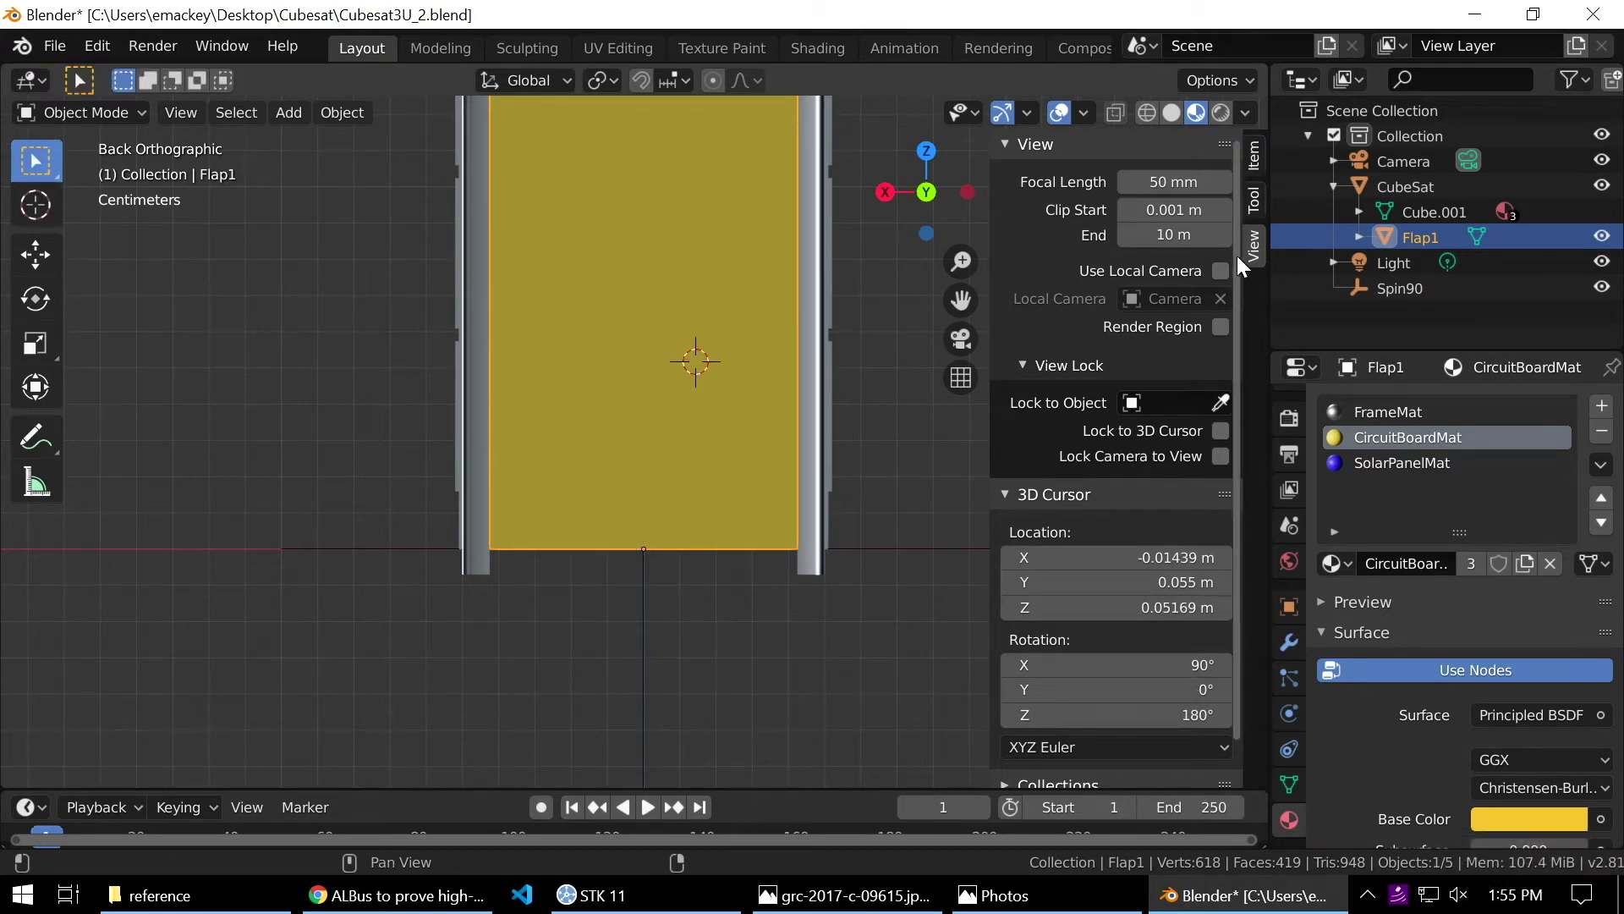
Set the 3D cursor's X location to 0 m to center it across the flap.
{"action": "left_click", "coordinate": [1097, 558]}
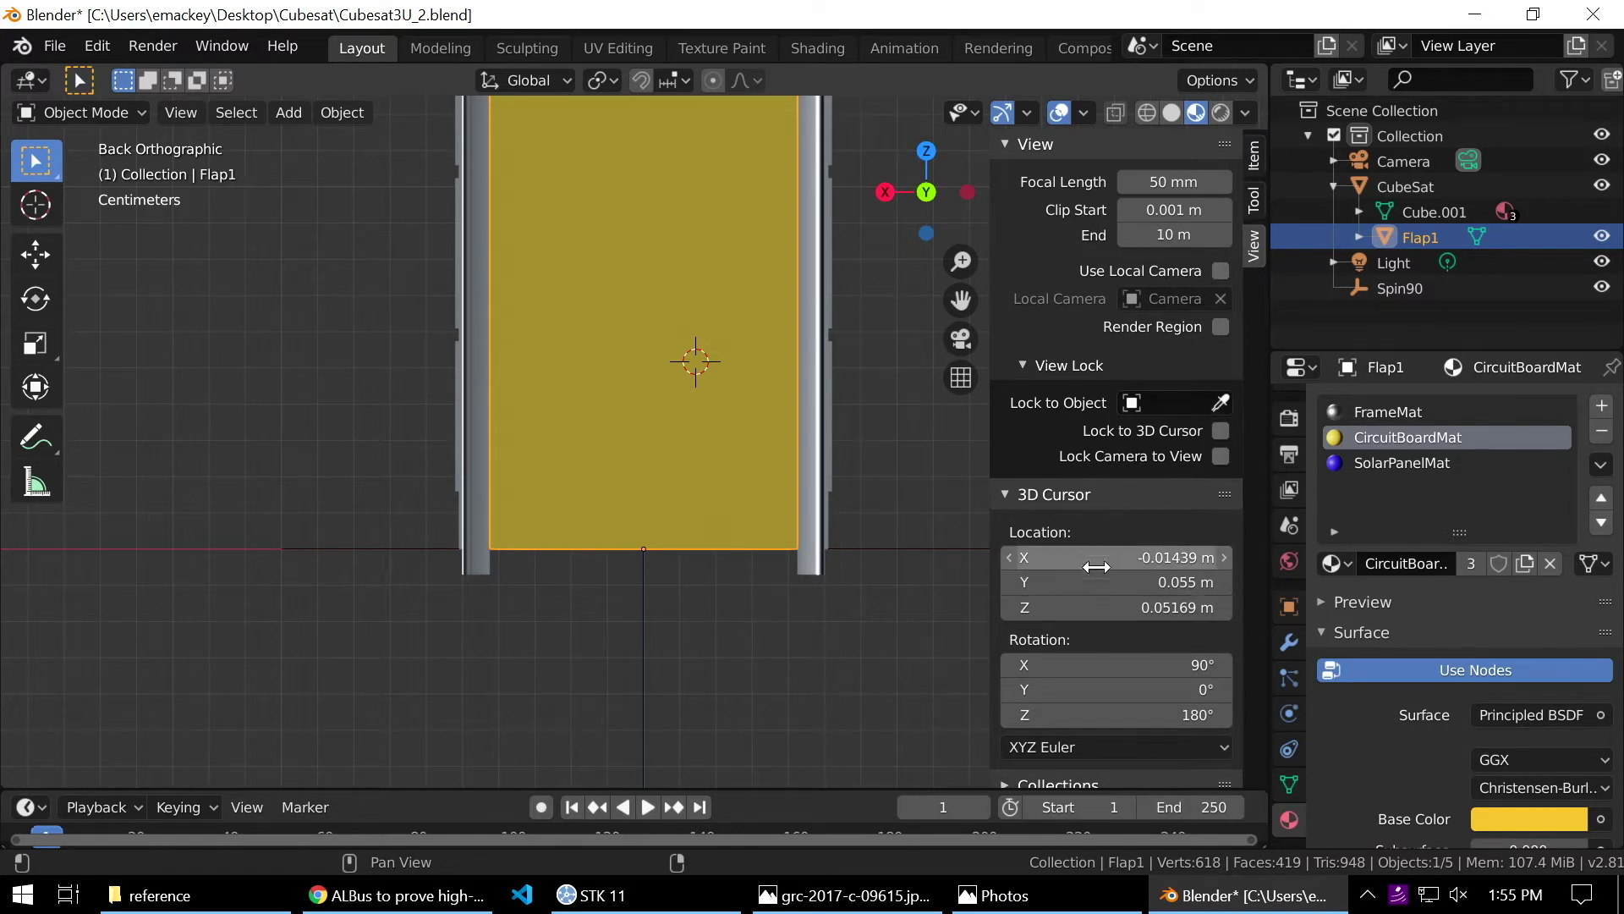
{"action": "type", "text": "0"}
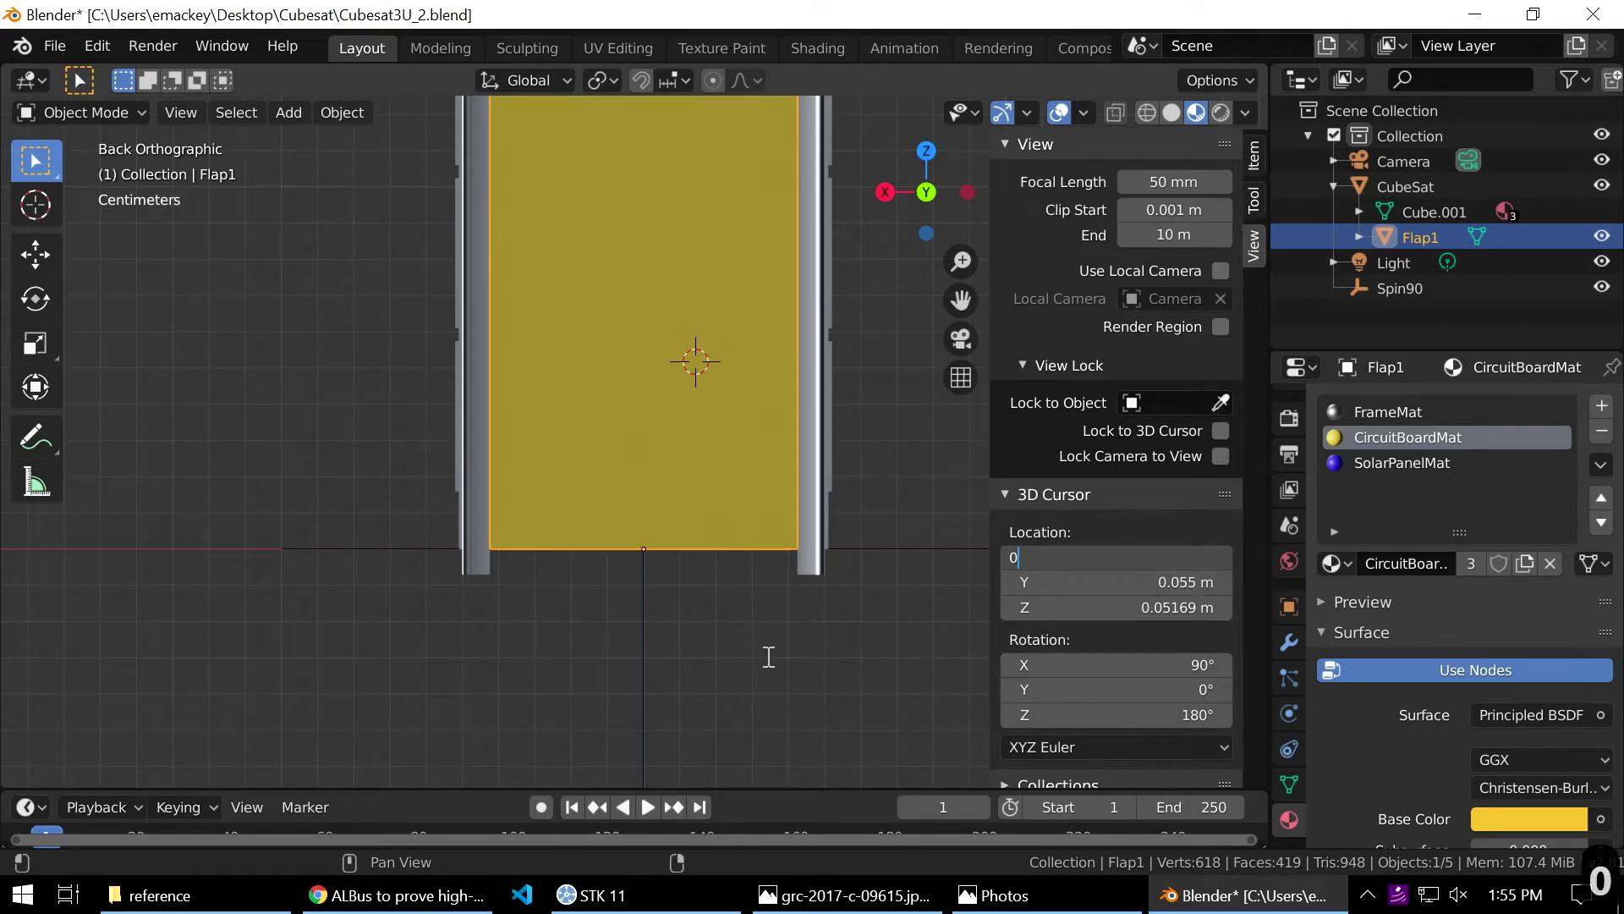
{"action": "key", "text": "Return"}
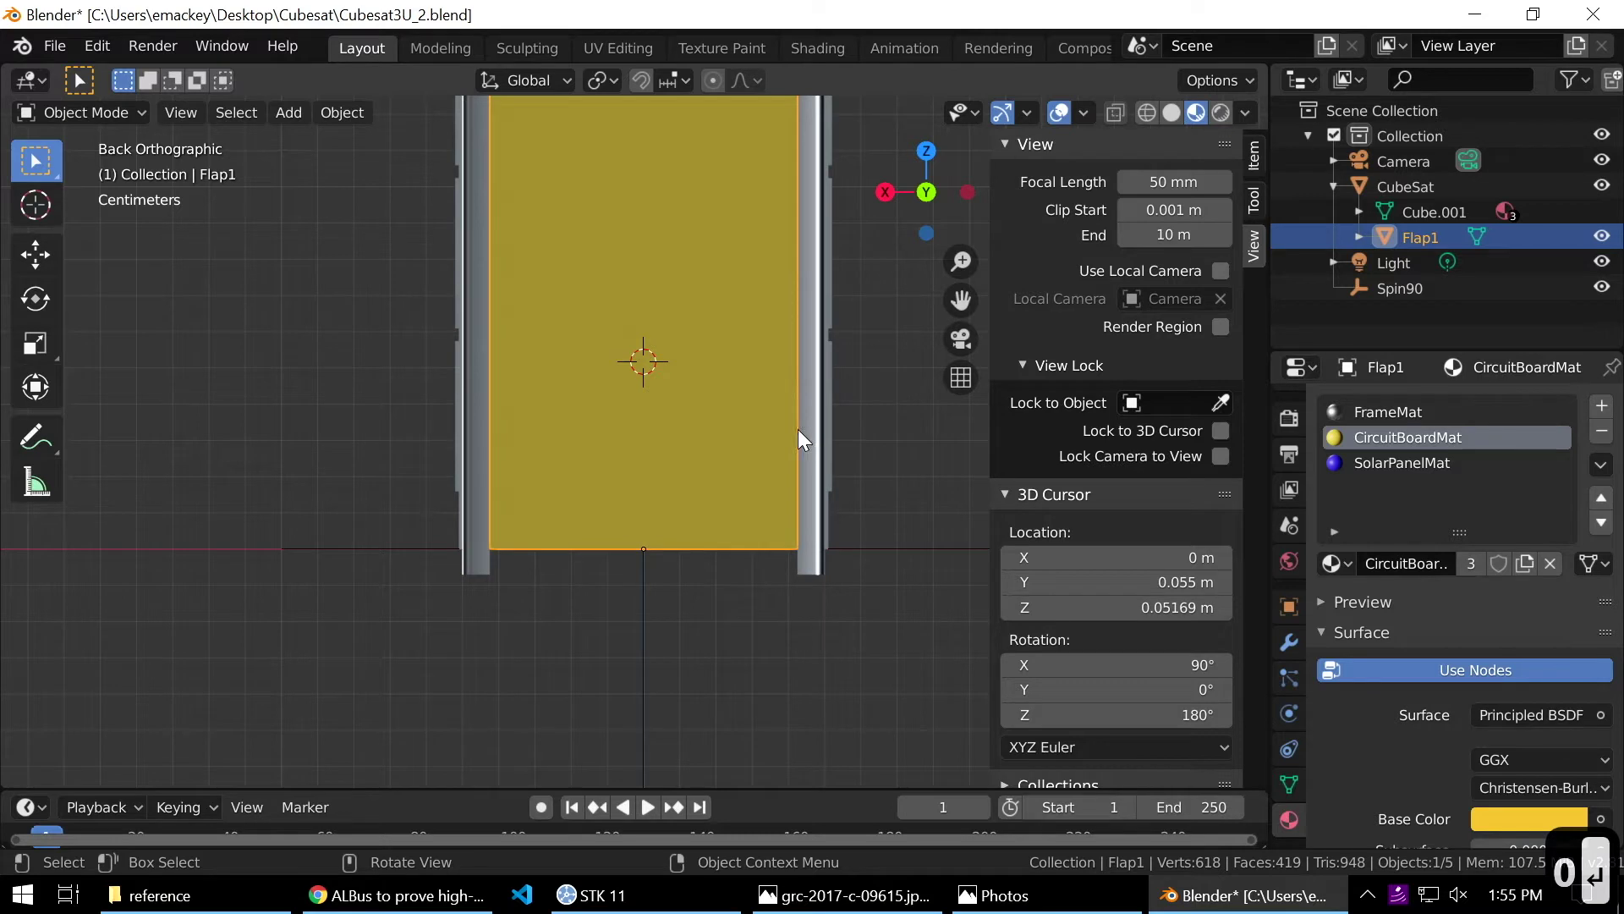
Add a 0.08 m plane at the 3D cursor on the flap's outer face, aligned to the back orthographic view.
{"action": "middle_click_drag", "start_coordinate": [694, 349], "coordinate": [601, 399]}
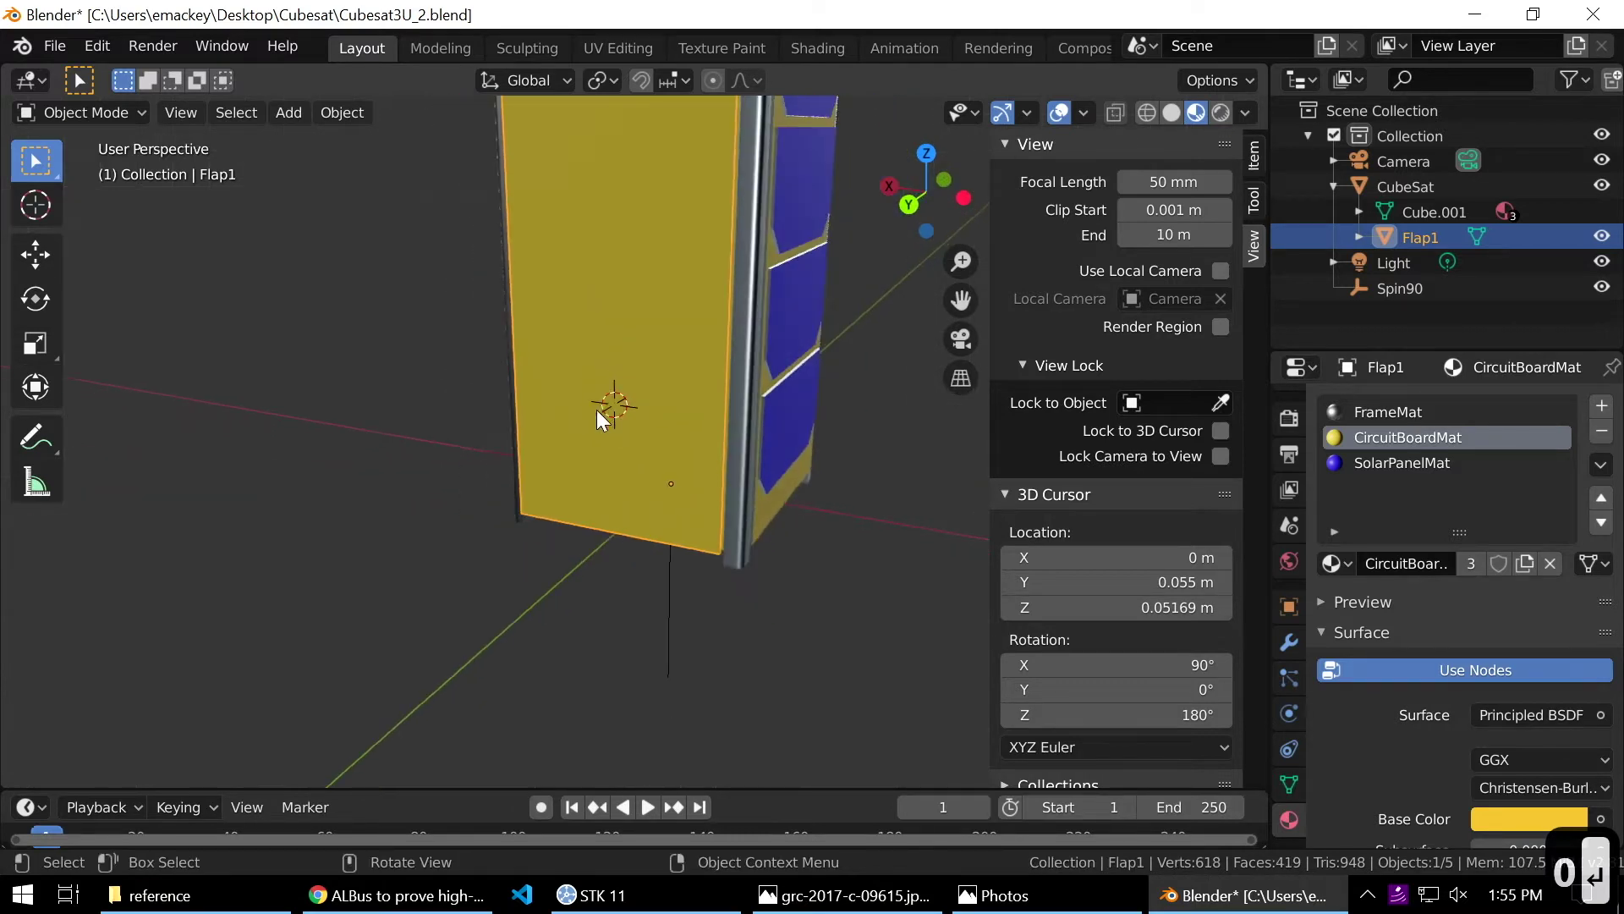
{"action": "left_click", "coordinate": [293, 115]}
{"action": "mouse_move", "coordinate": [309, 139]}
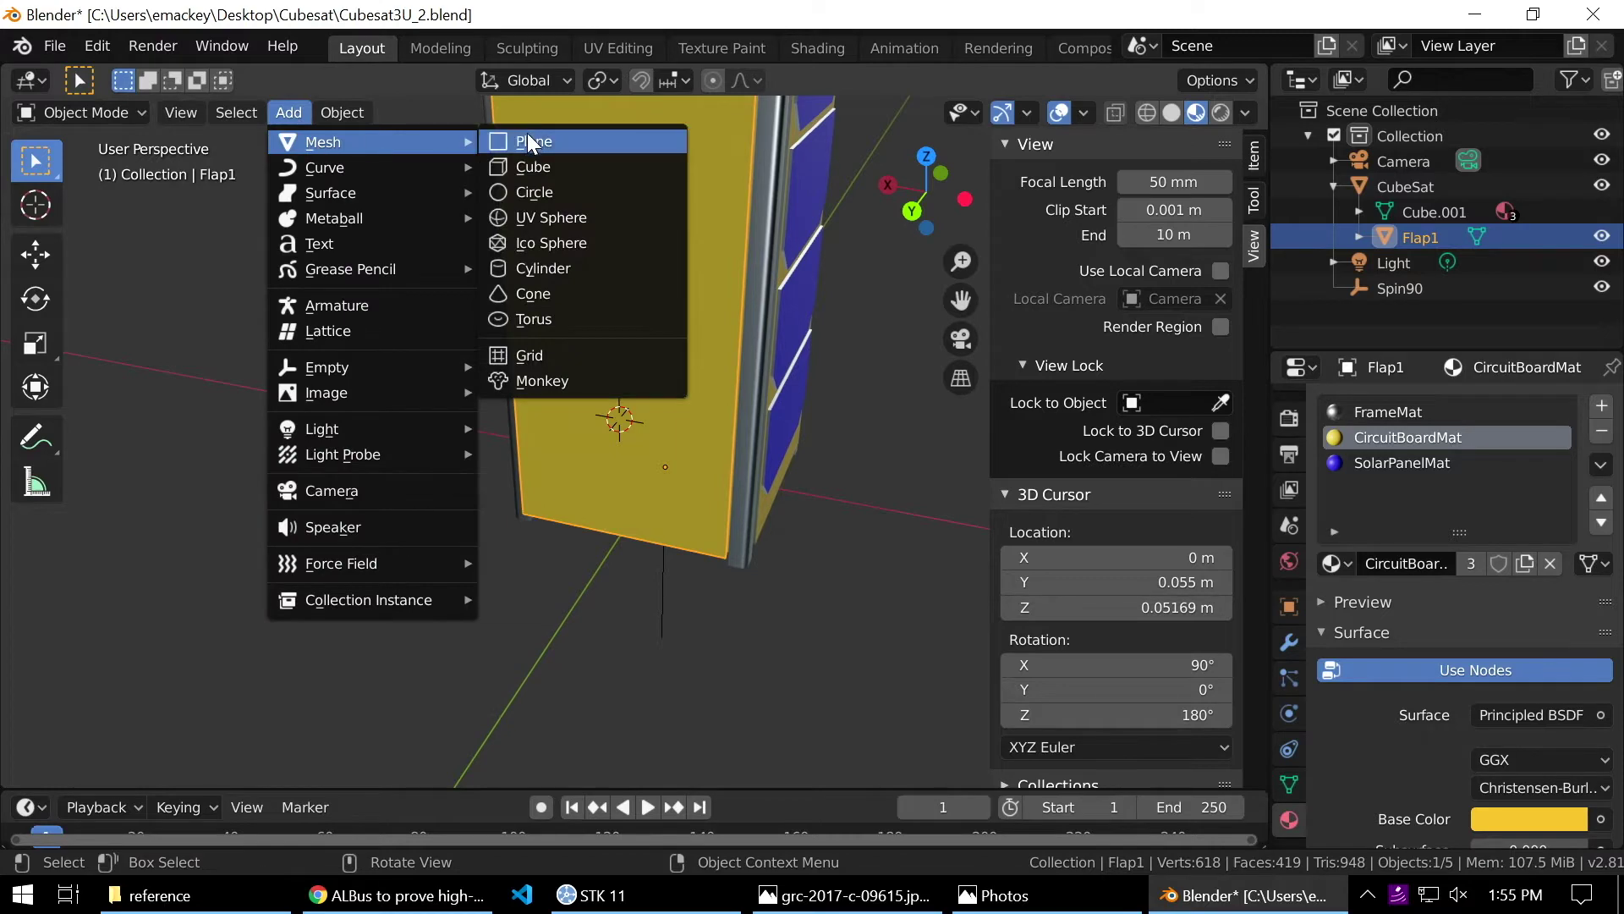
{"action": "left_click", "coordinate": [528, 142]}
{"action": "key", "text": "1"}
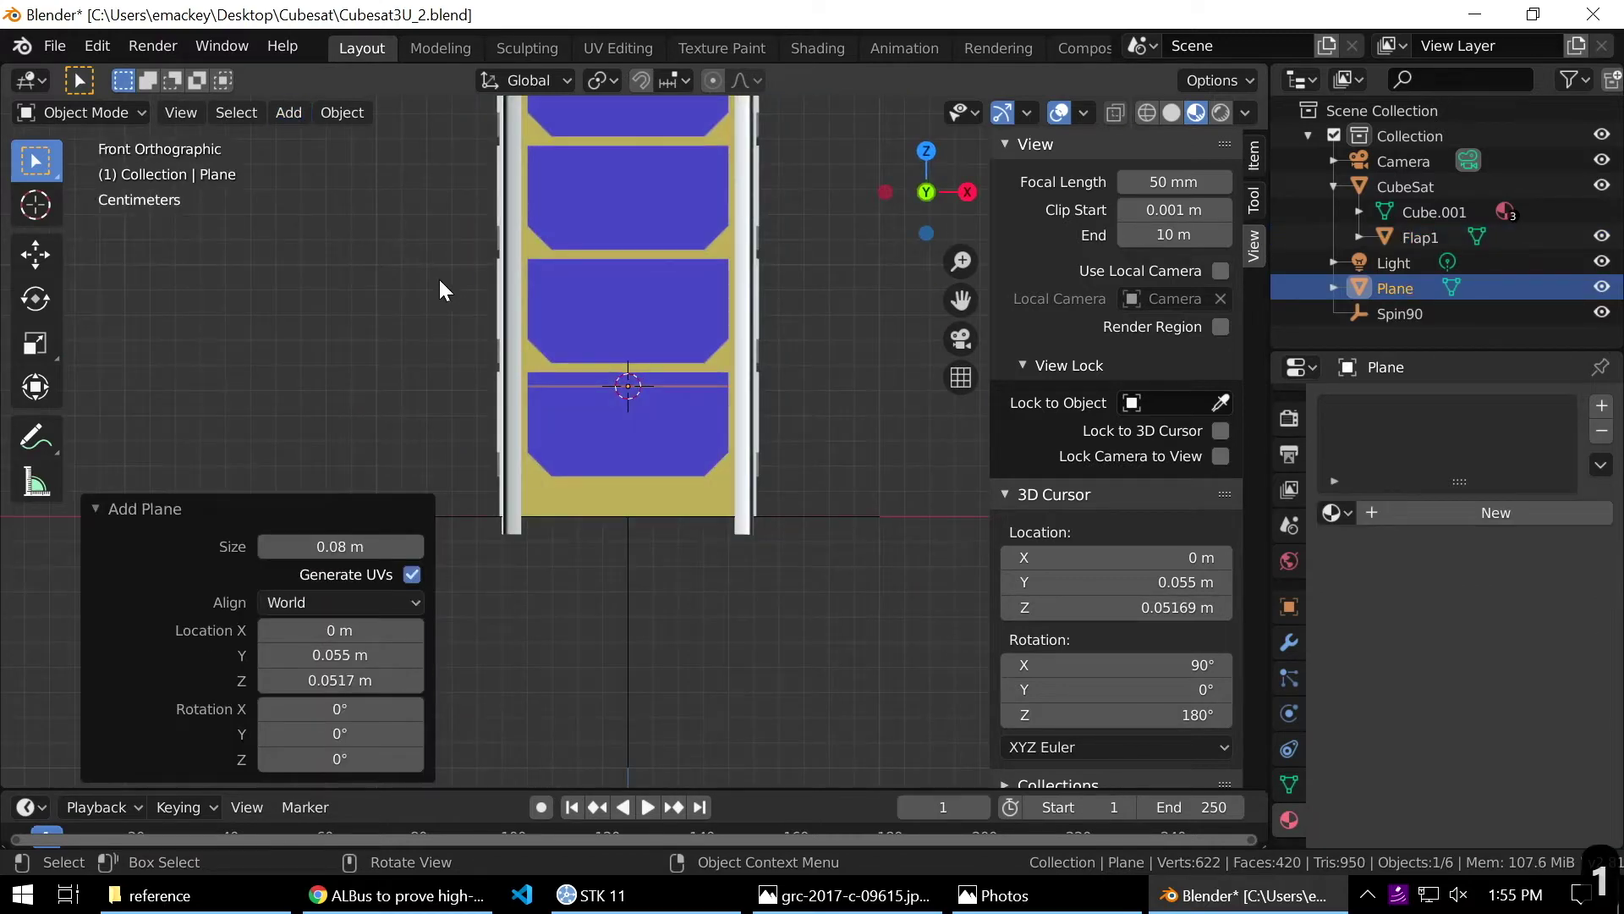
{"action": "key", "text": "ctrl+1"}
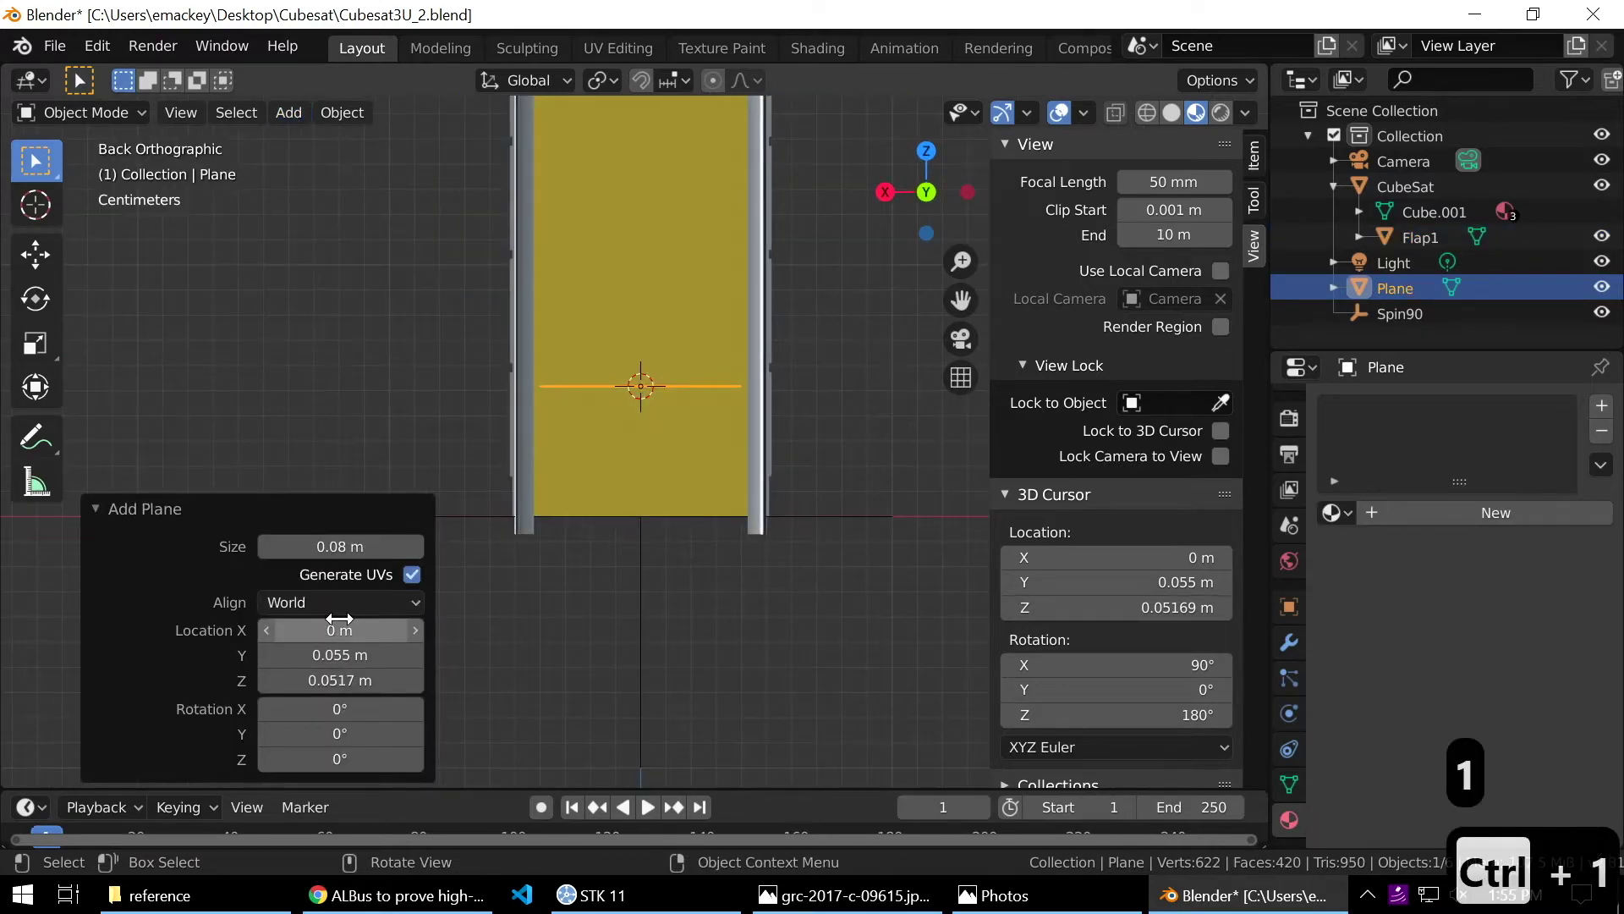
{"action": "left_click", "coordinate": [307, 602]}
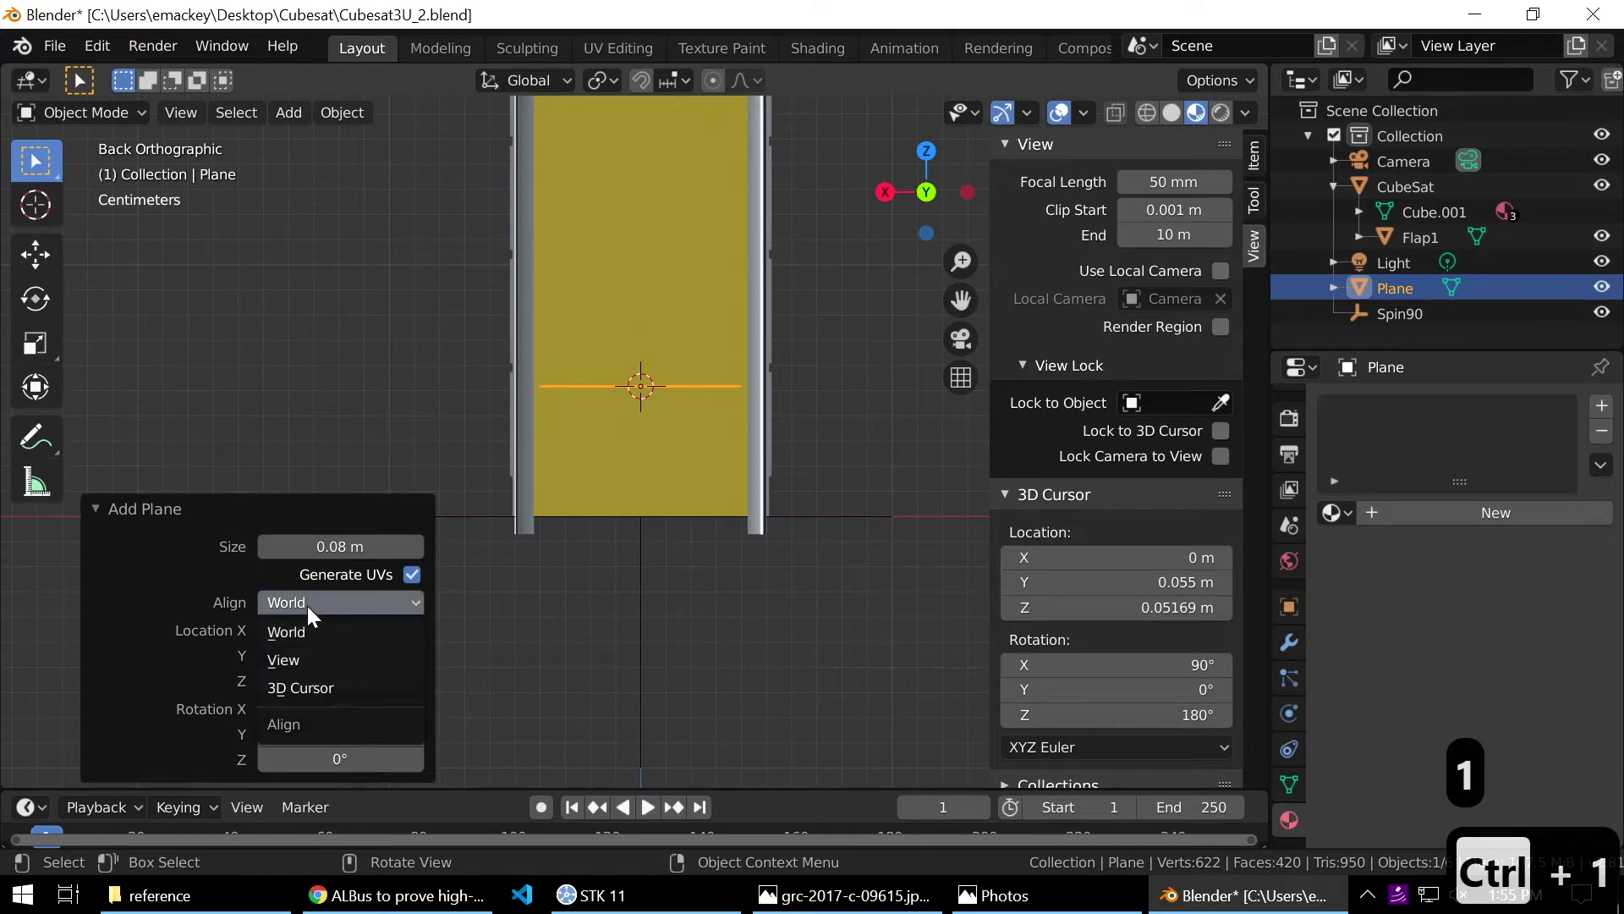
{"action": "left_click", "coordinate": [318, 658]}
{"action": "scroll", "coordinate": [834, 496], "scroll_direction": "up", "scroll_amount": 3}
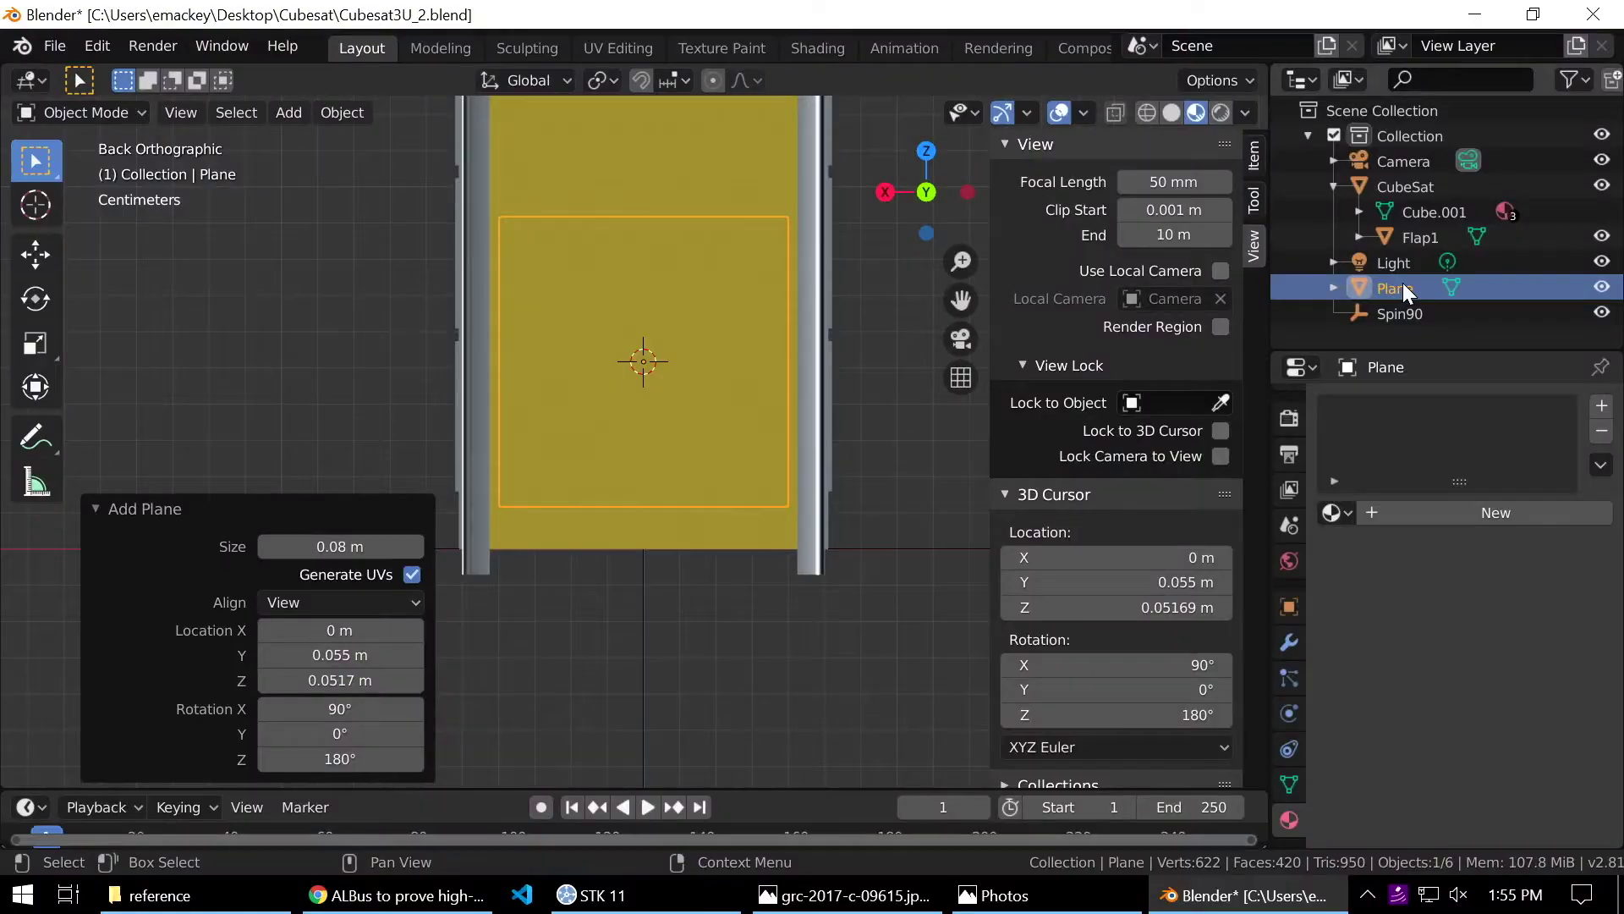
Join the new plane into the Flap1 object, keeping Flap1 as the active object.
{"action": "left_click", "coordinate": [1411, 286]}
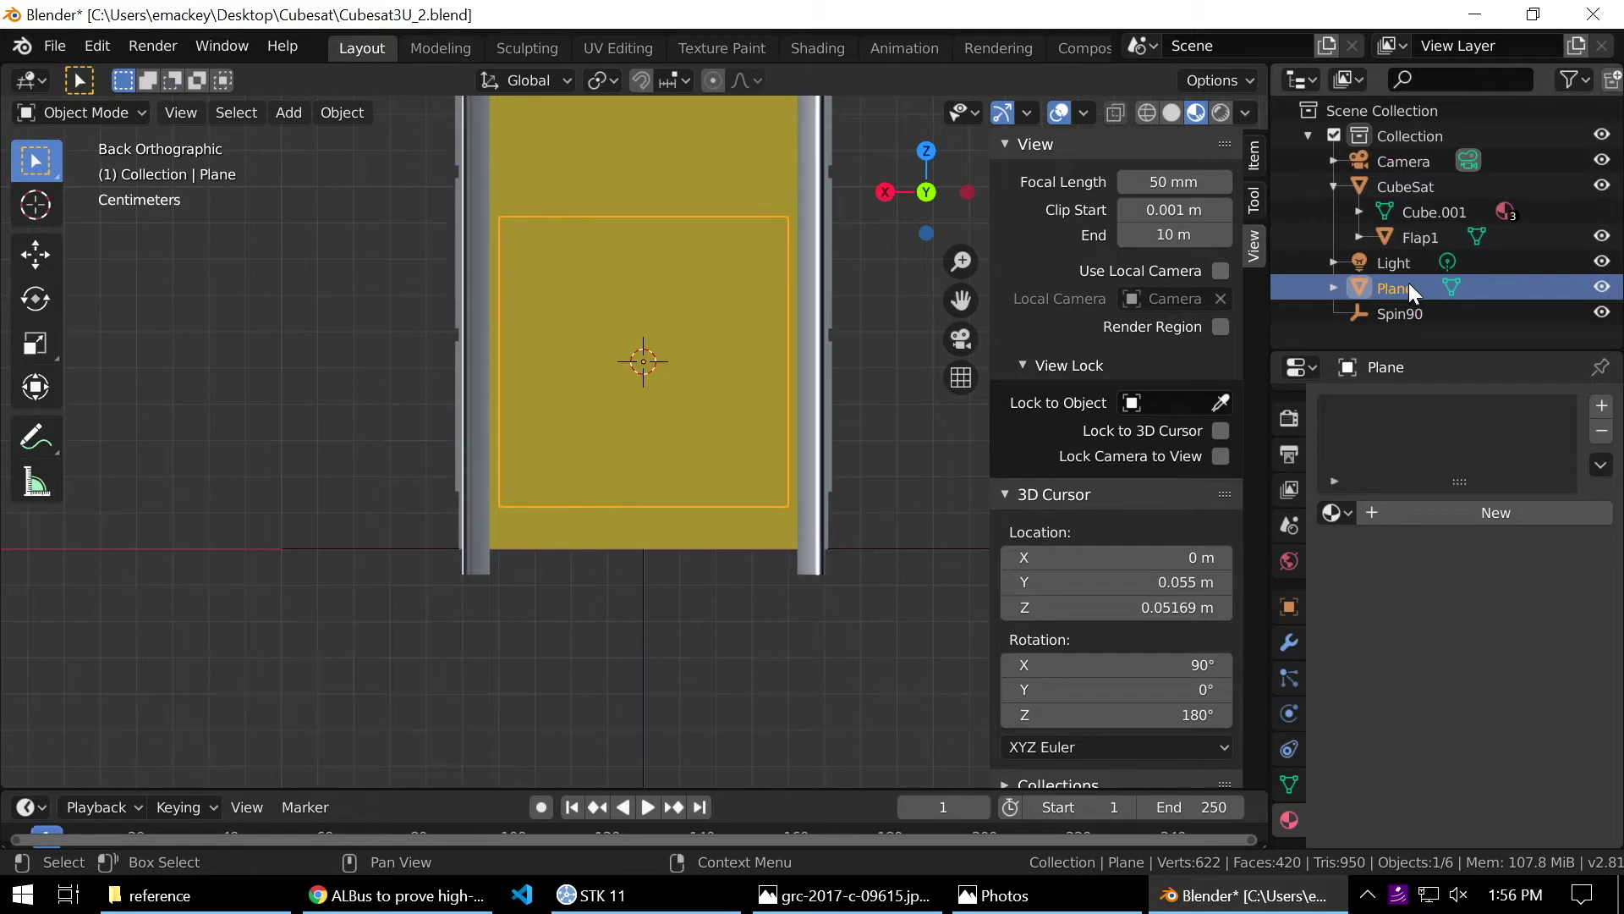
{"action": "left_click", "coordinate": [1430, 238], "text": "ctrl"}
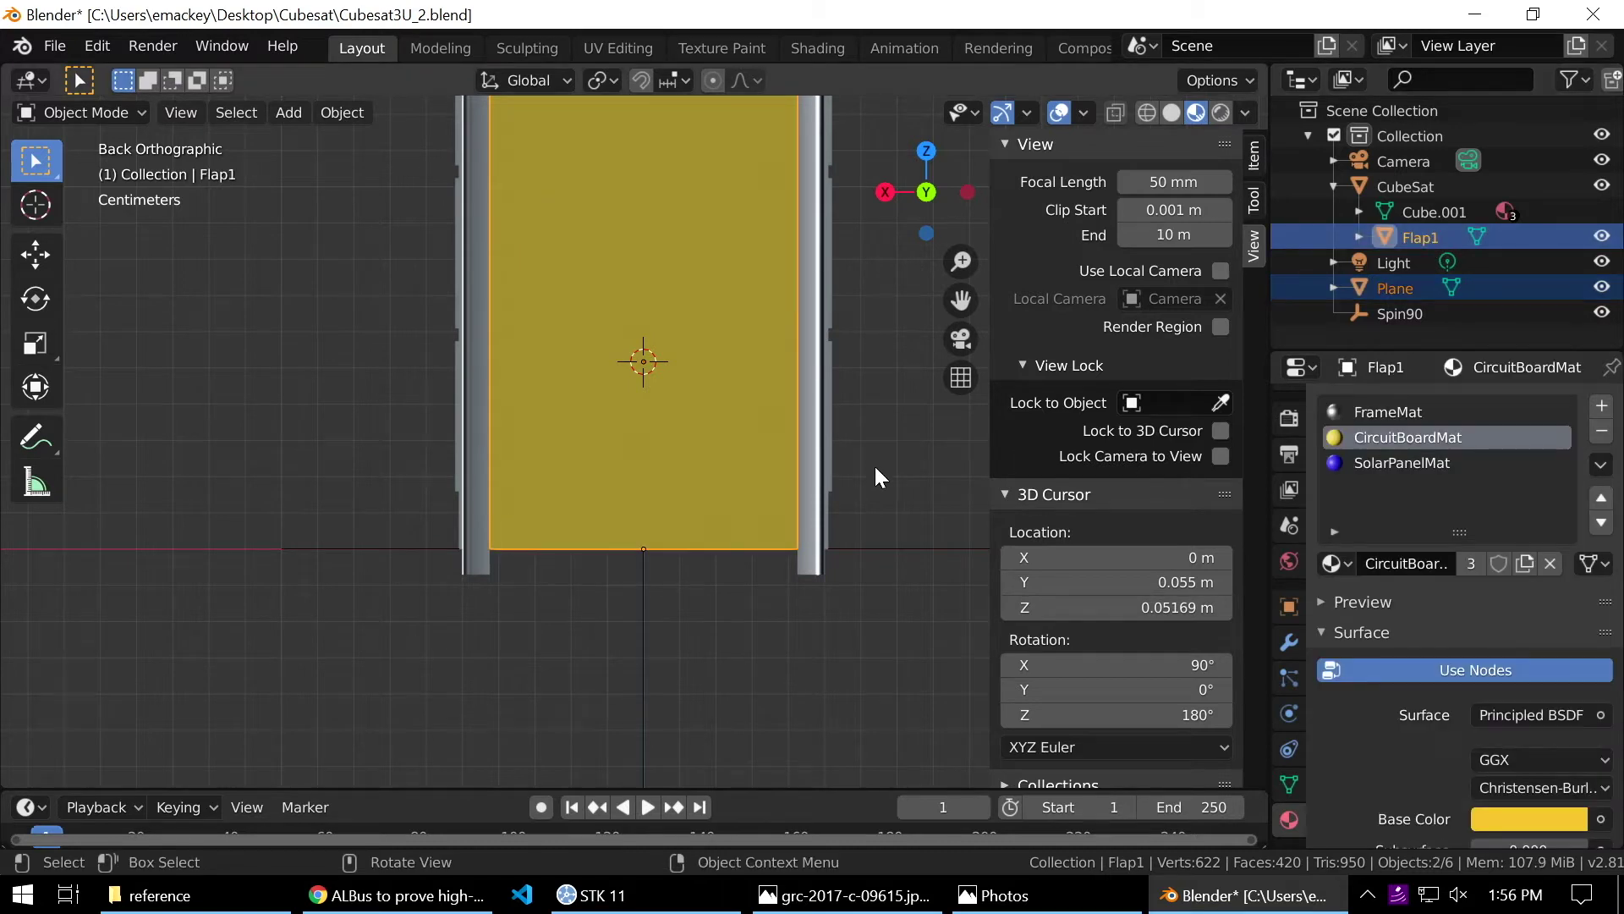
{"action": "key", "text": "ctrl+j"}
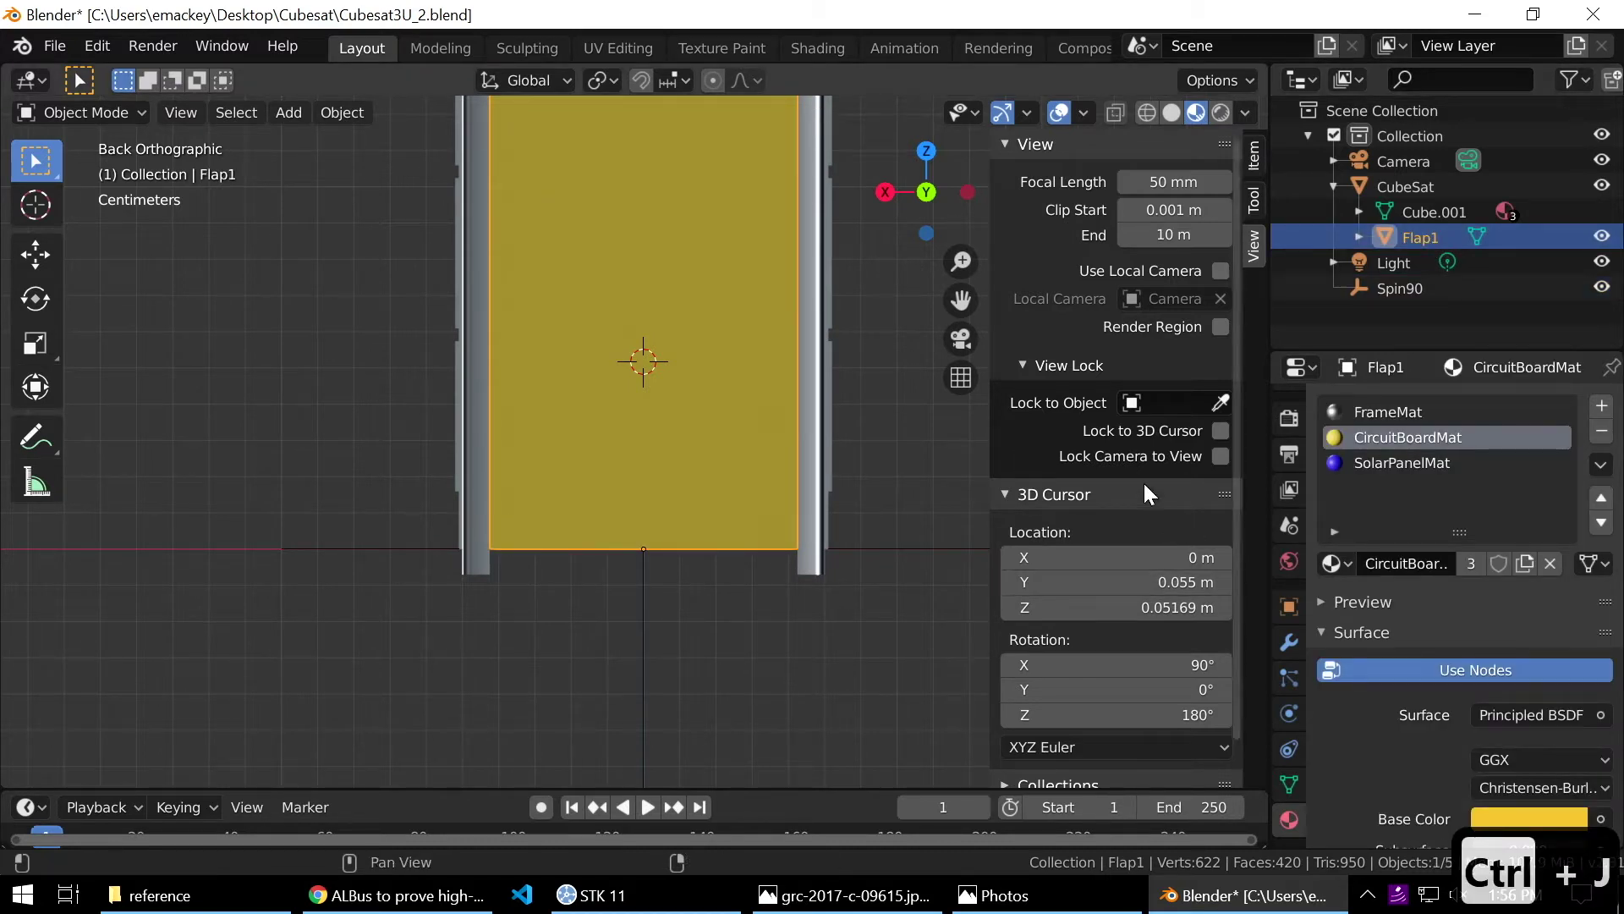
{"action": "left_click", "coordinate": [1359, 237]}
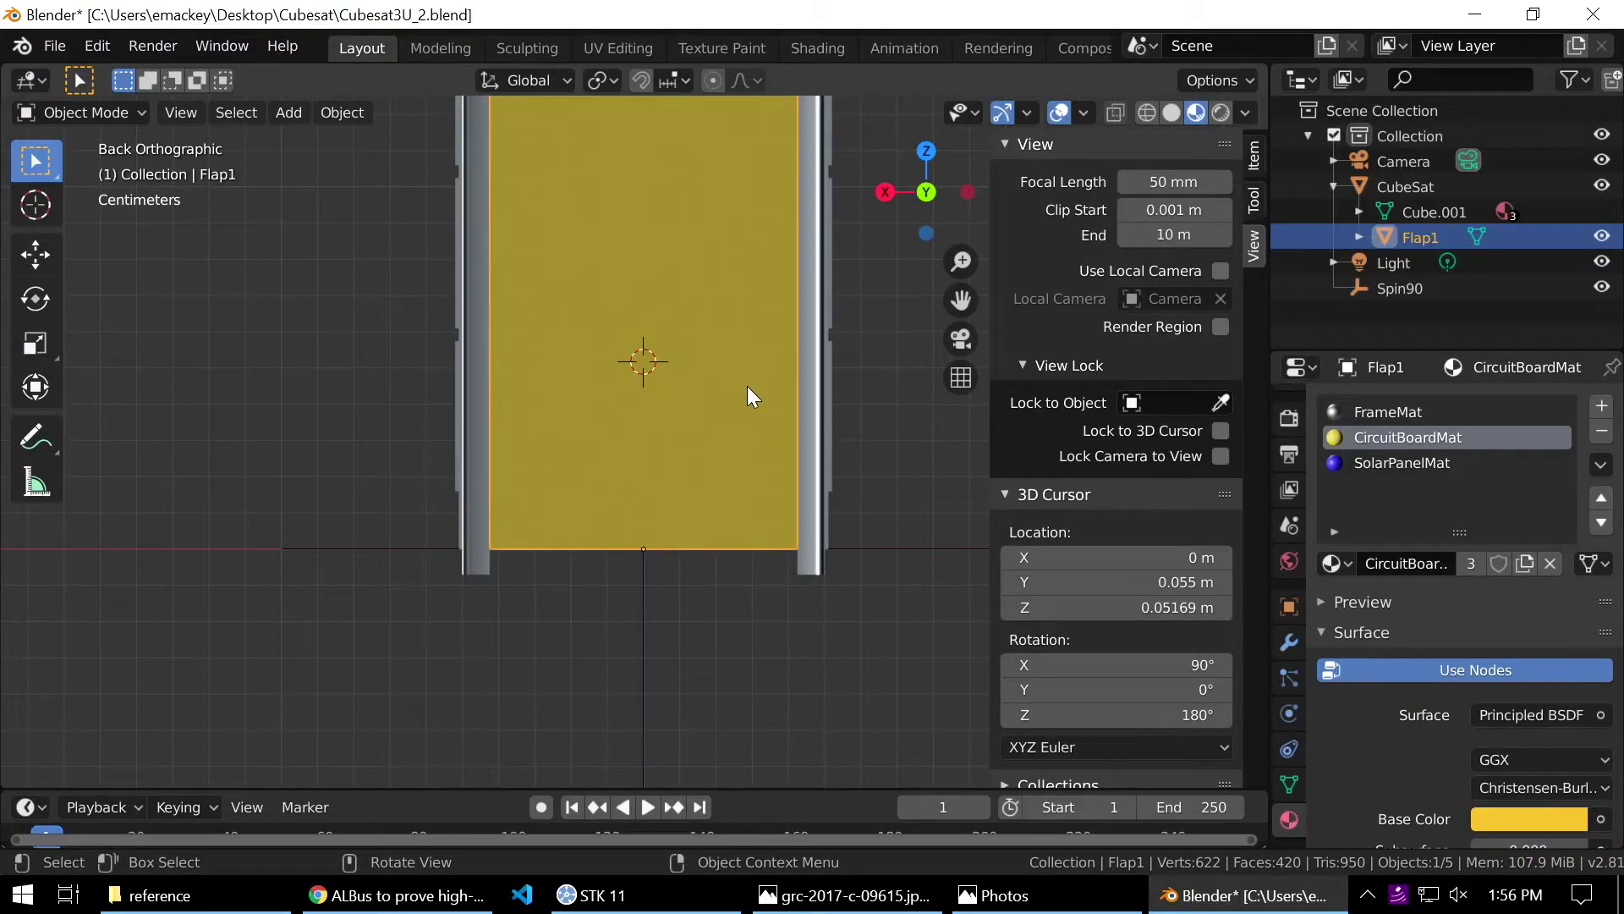
Enter Edit Mode on Flap1 and select only the joined plane's face, using face selection.
{"action": "middle_click_drag", "start_coordinate": [734, 404], "coordinate": [719, 562]}
{"action": "key", "text": "Tab"}
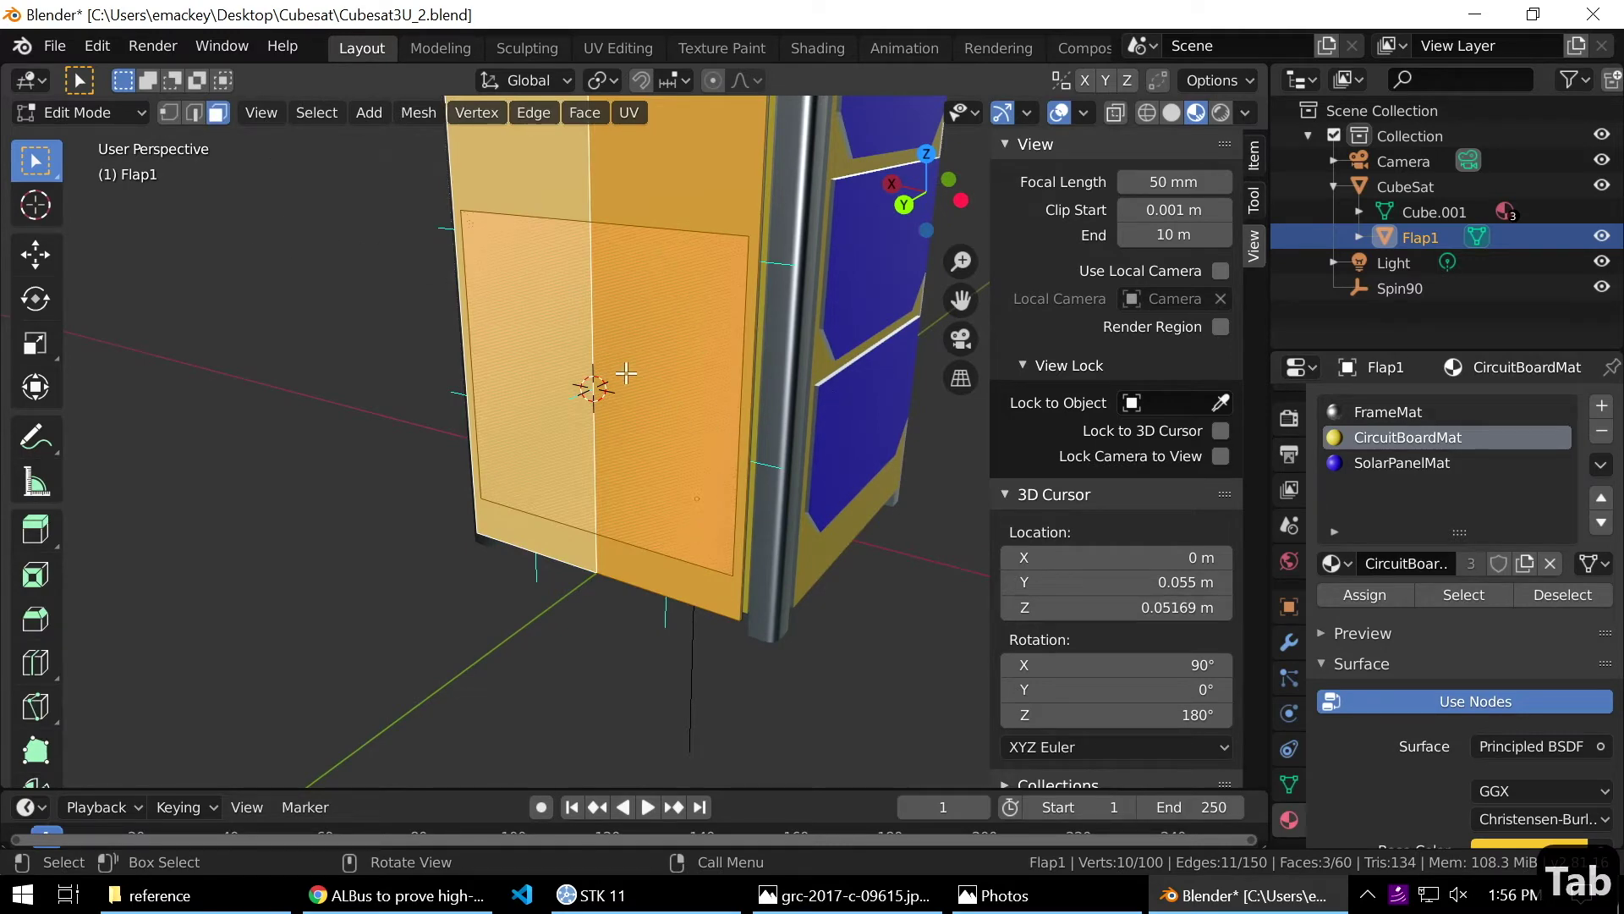
{"action": "left_click", "coordinate": [648, 459]}
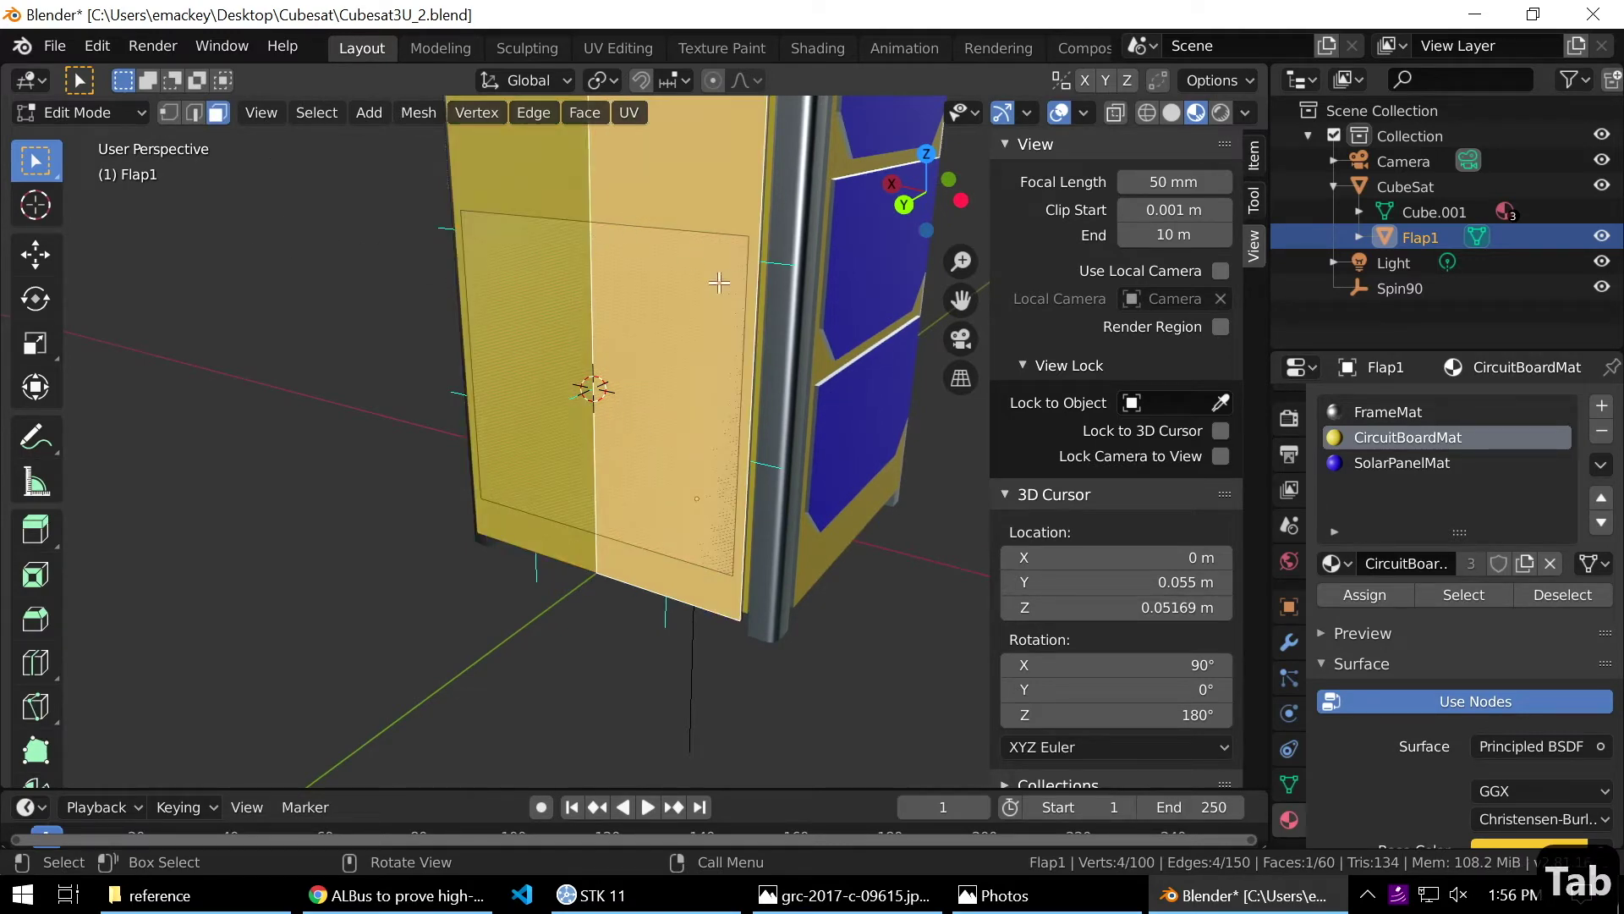
{"action": "scroll", "coordinate": [632, 419], "scroll_direction": "down", "scroll_amount": 3}
{"action": "scroll", "coordinate": [643, 423], "scroll_direction": "up", "scroll_amount": 5}
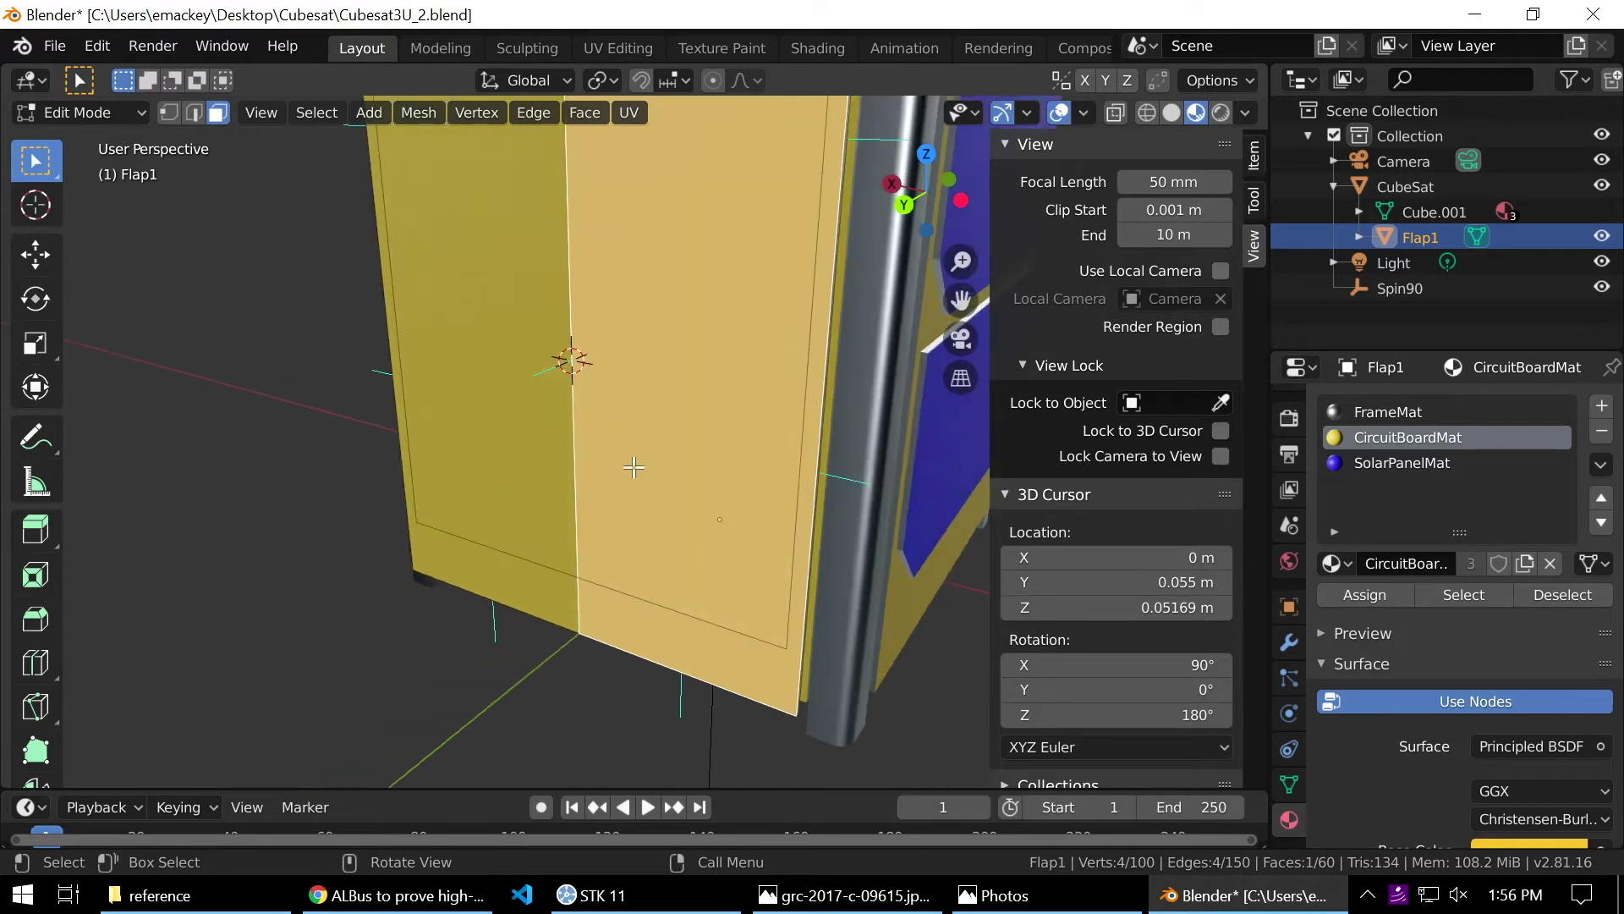
{"action": "left_click", "coordinate": [168, 112]}
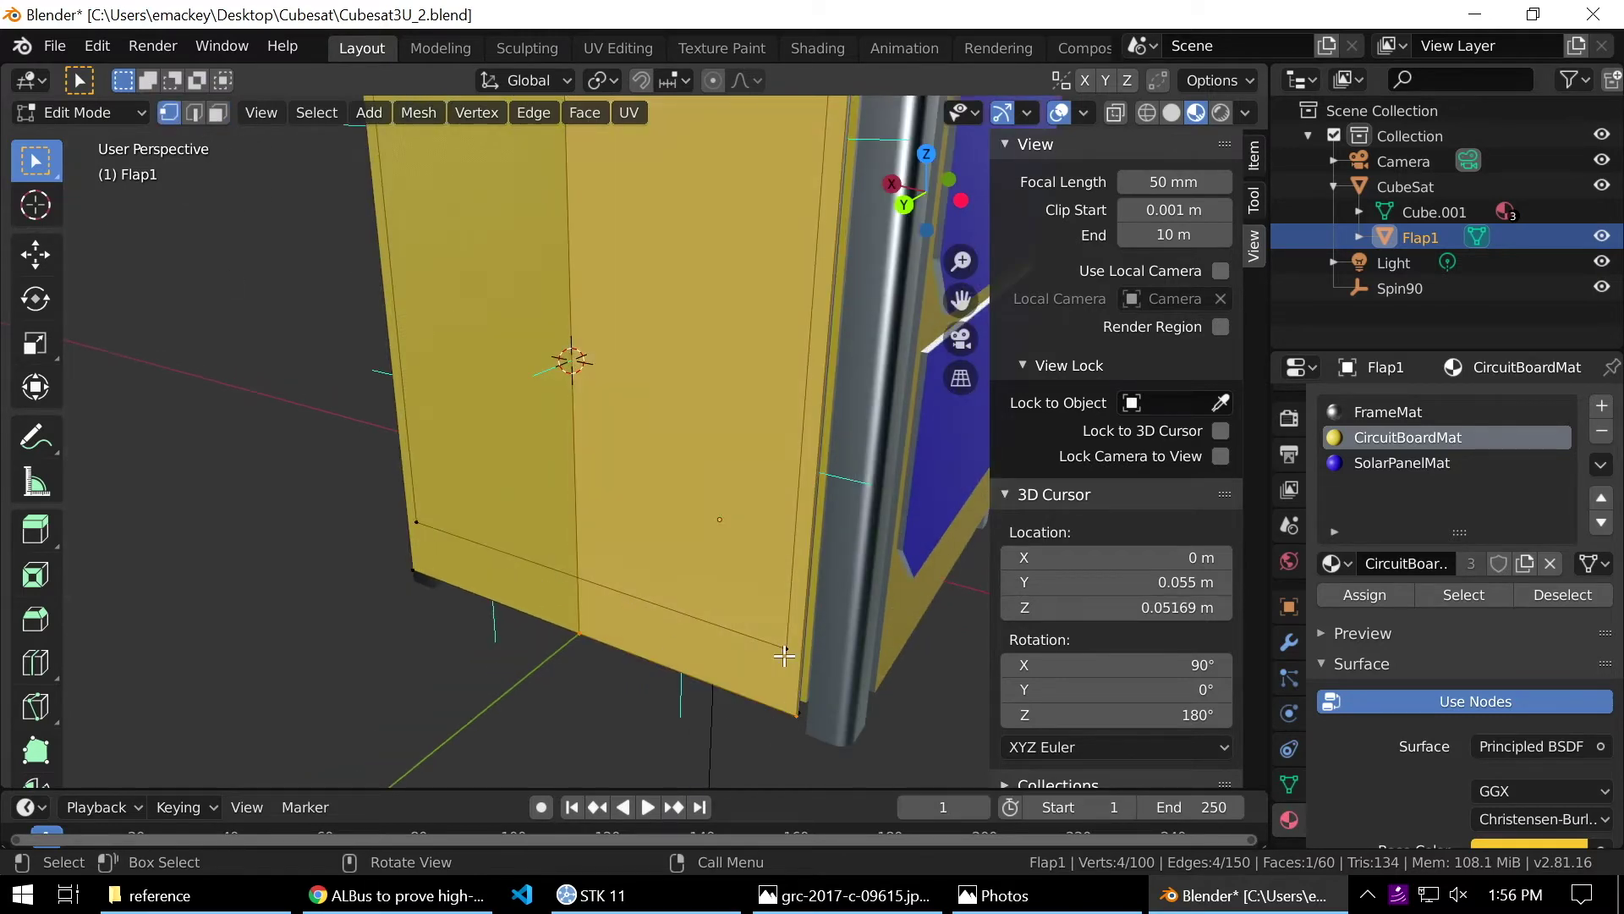
{"action": "left_click", "coordinate": [786, 645]}
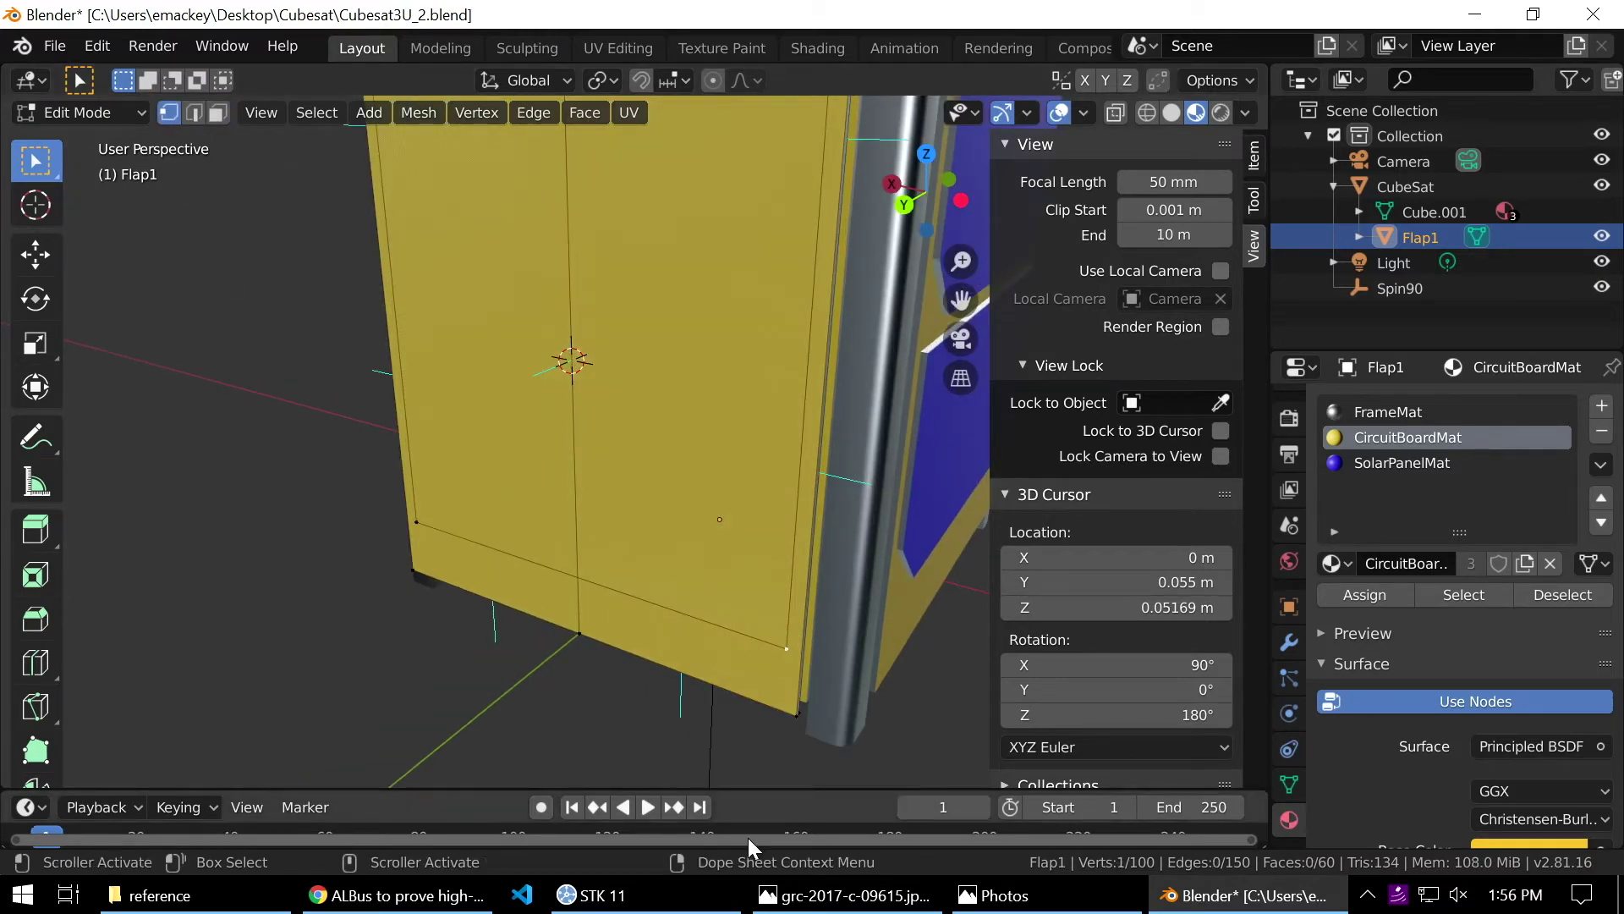
{"action": "key", "text": "ctrl+l"}
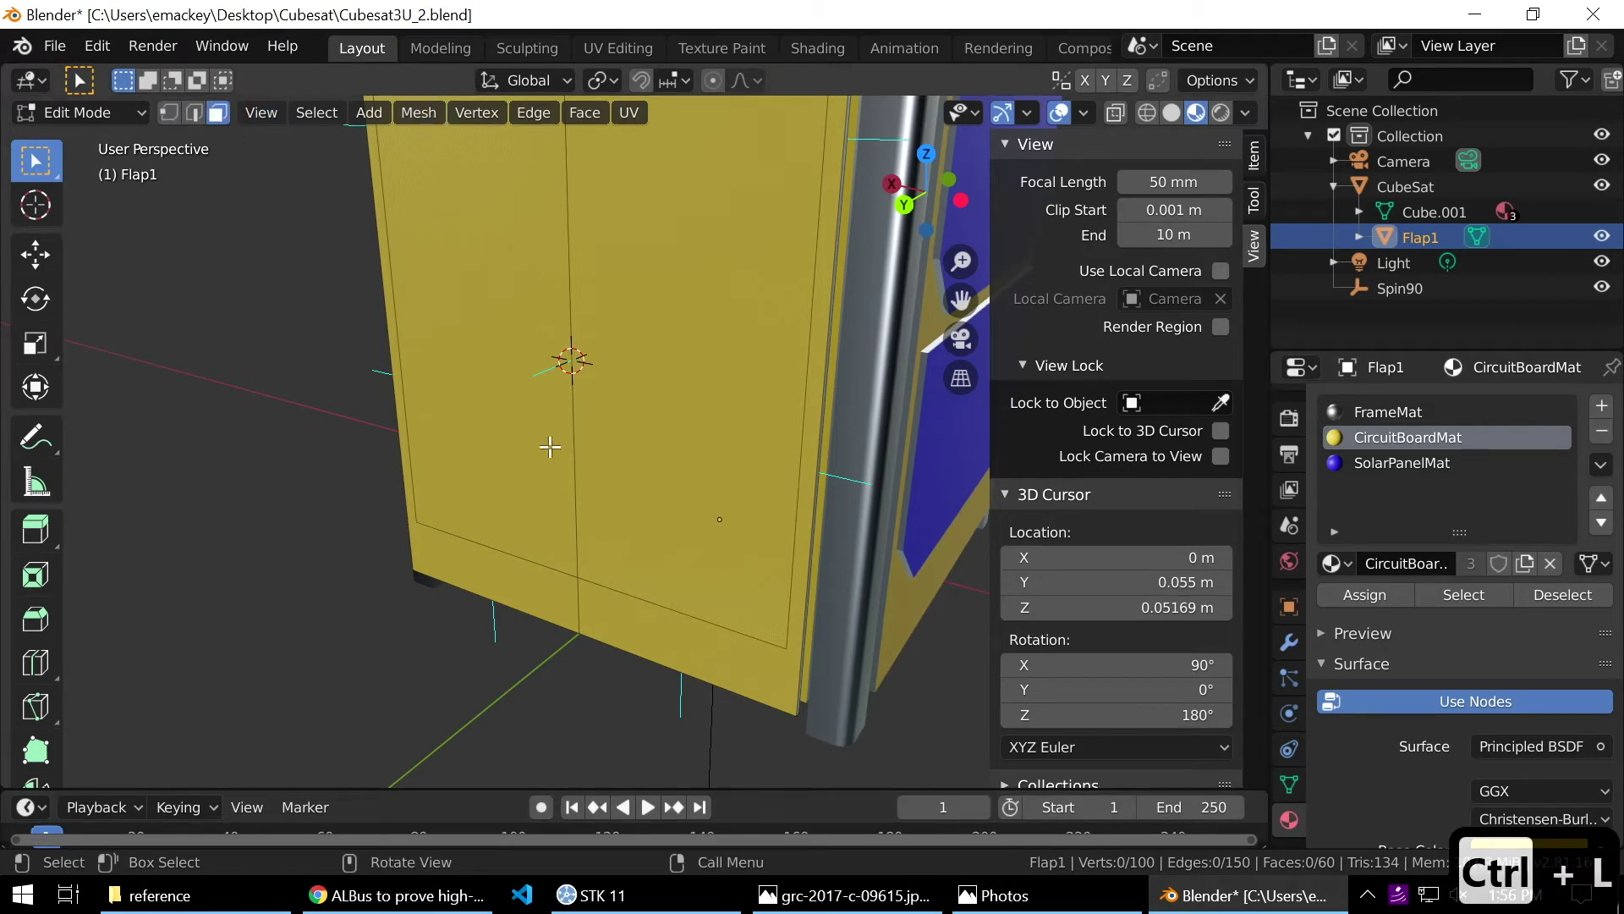
{"action": "scroll", "coordinate": [707, 471], "scroll_direction": "down", "scroll_amount": 4}
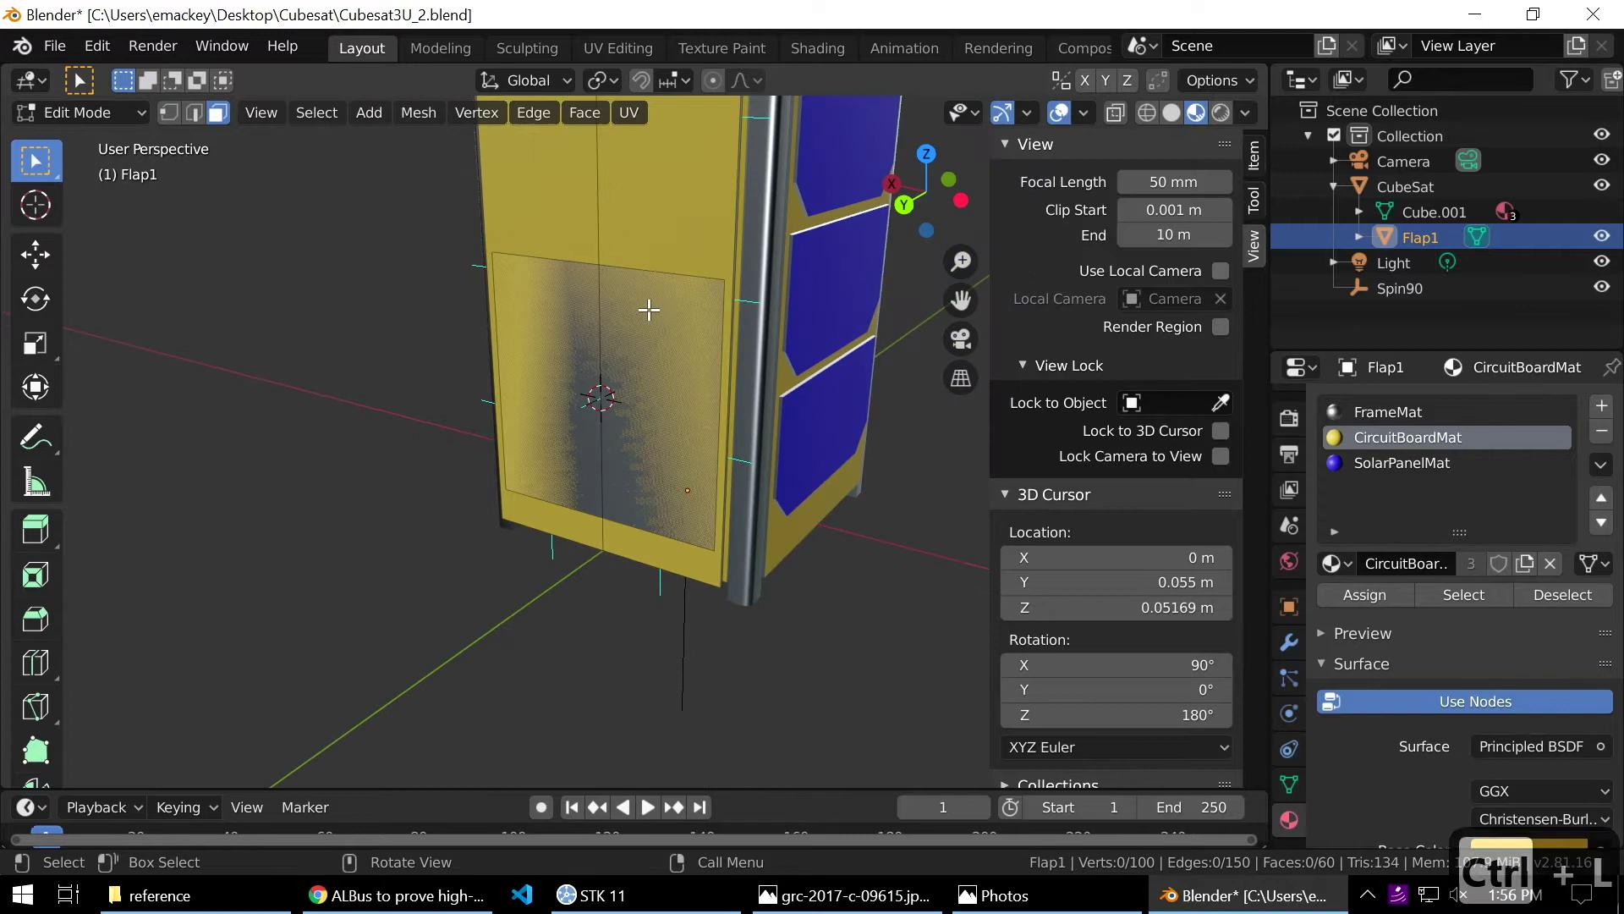
{"action": "left_click", "coordinate": [715, 279]}
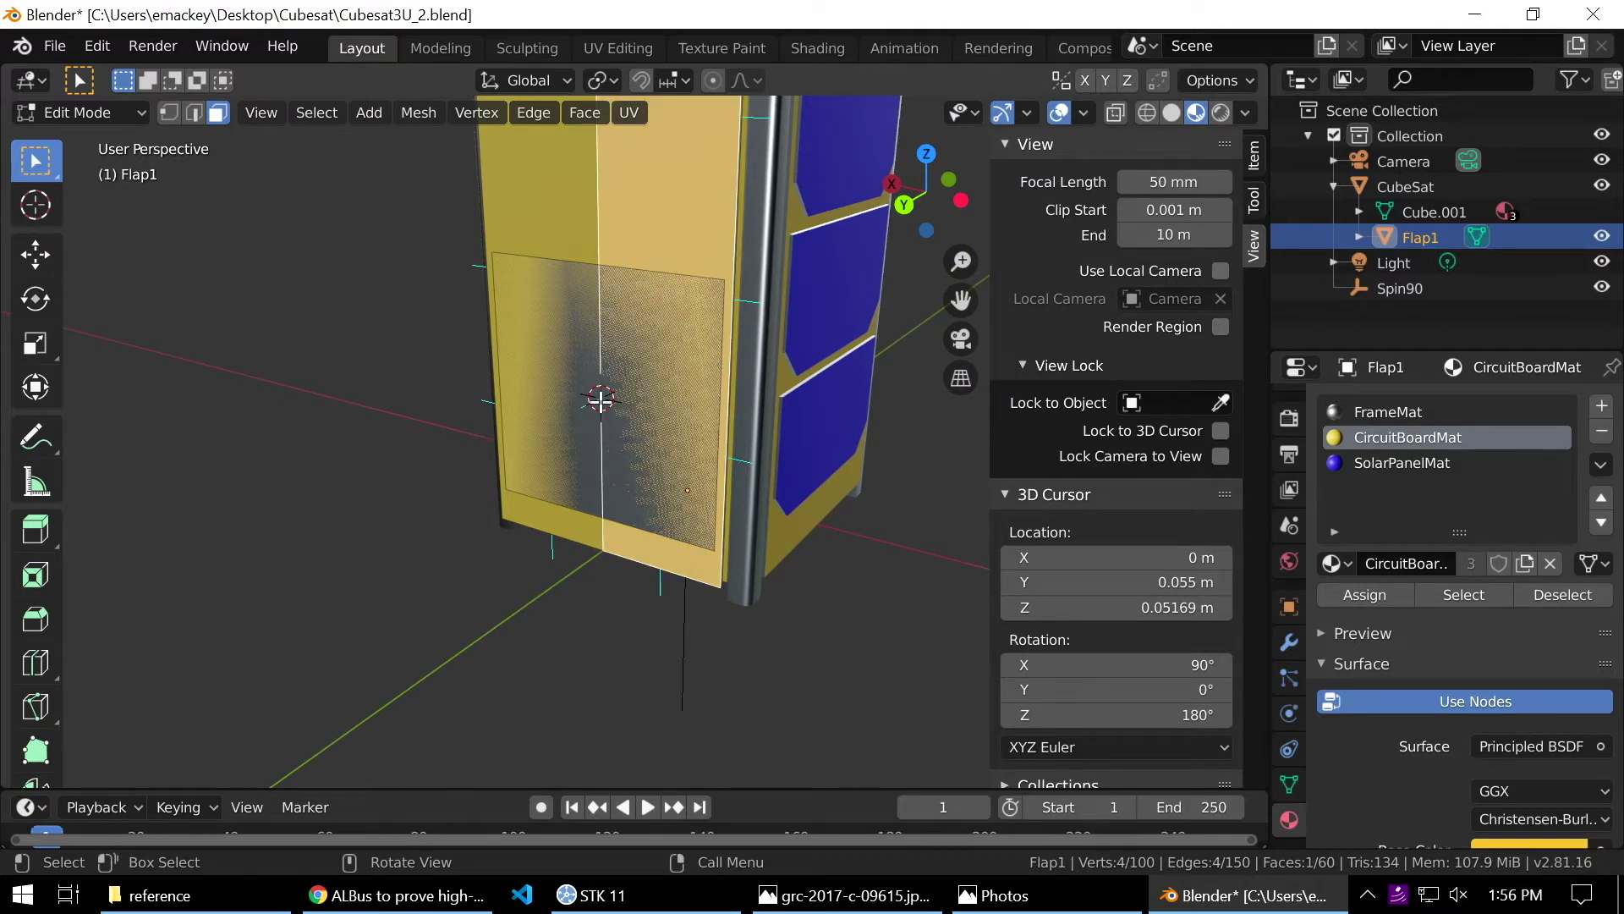
{"action": "left_click", "coordinate": [600, 399]}
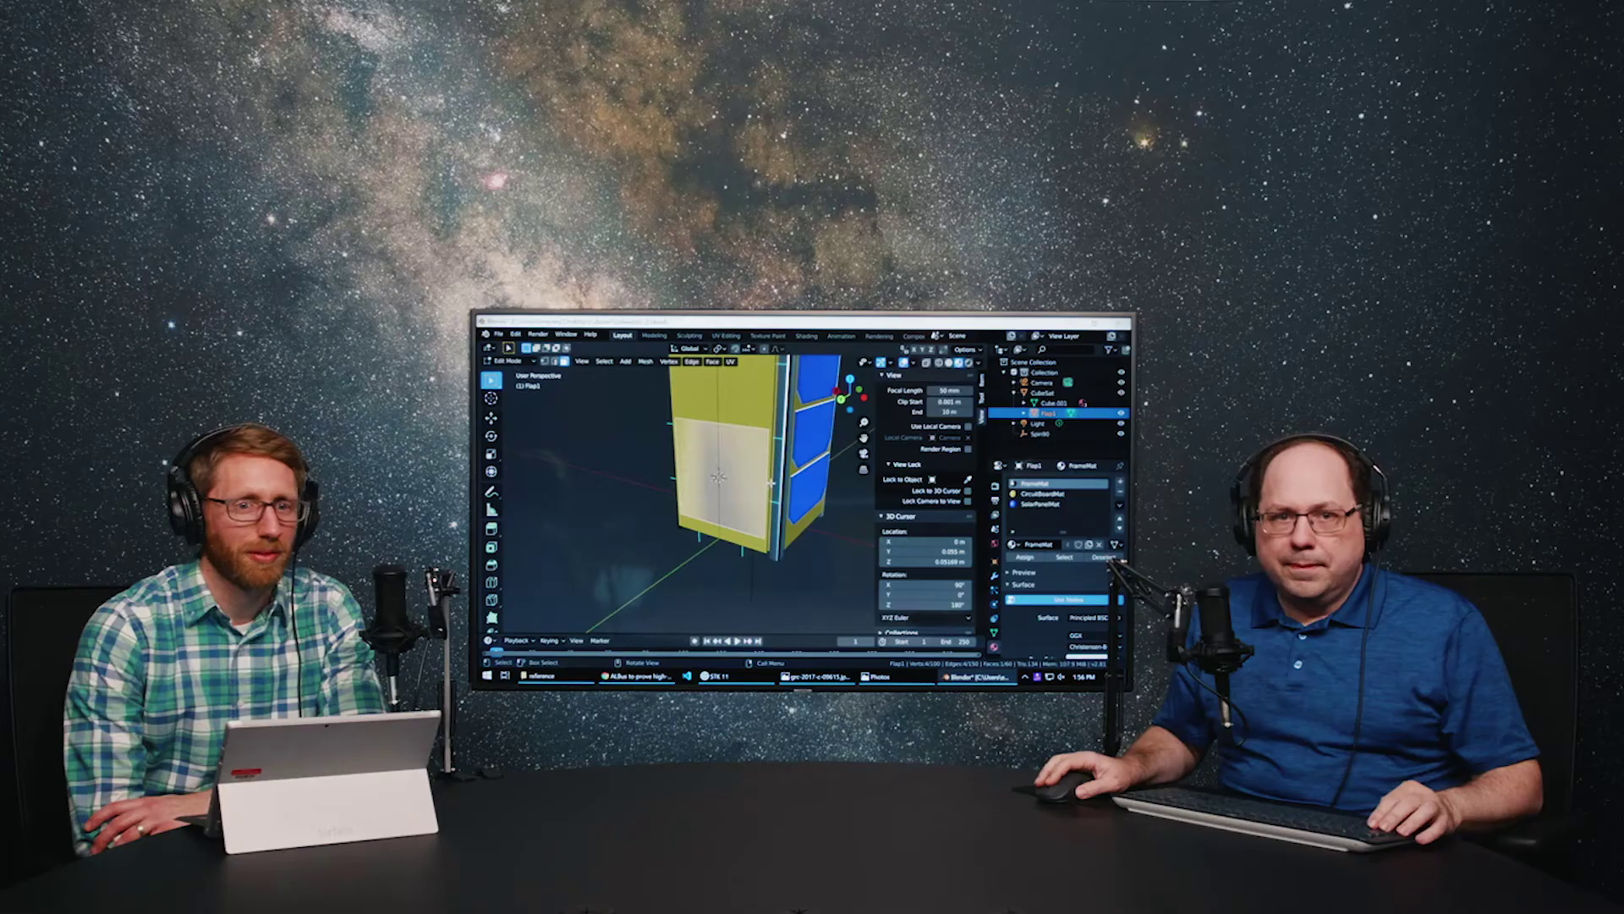
Scale the plate face uniformly to about 0.859, and its height along Z to about 0.686.
{"action": "mouse_move", "coordinate": [694, 406]}
{"action": "middle_mouse_down"}
{"action": "mouse_move", "coordinate": [660, 355]}
{"action": "mouse_move", "coordinate": [724, 415]}
{"action": "middle_mouse_up"}
{"action": "middle_click_drag", "start_coordinate": [766, 484], "coordinate": [800, 485]}
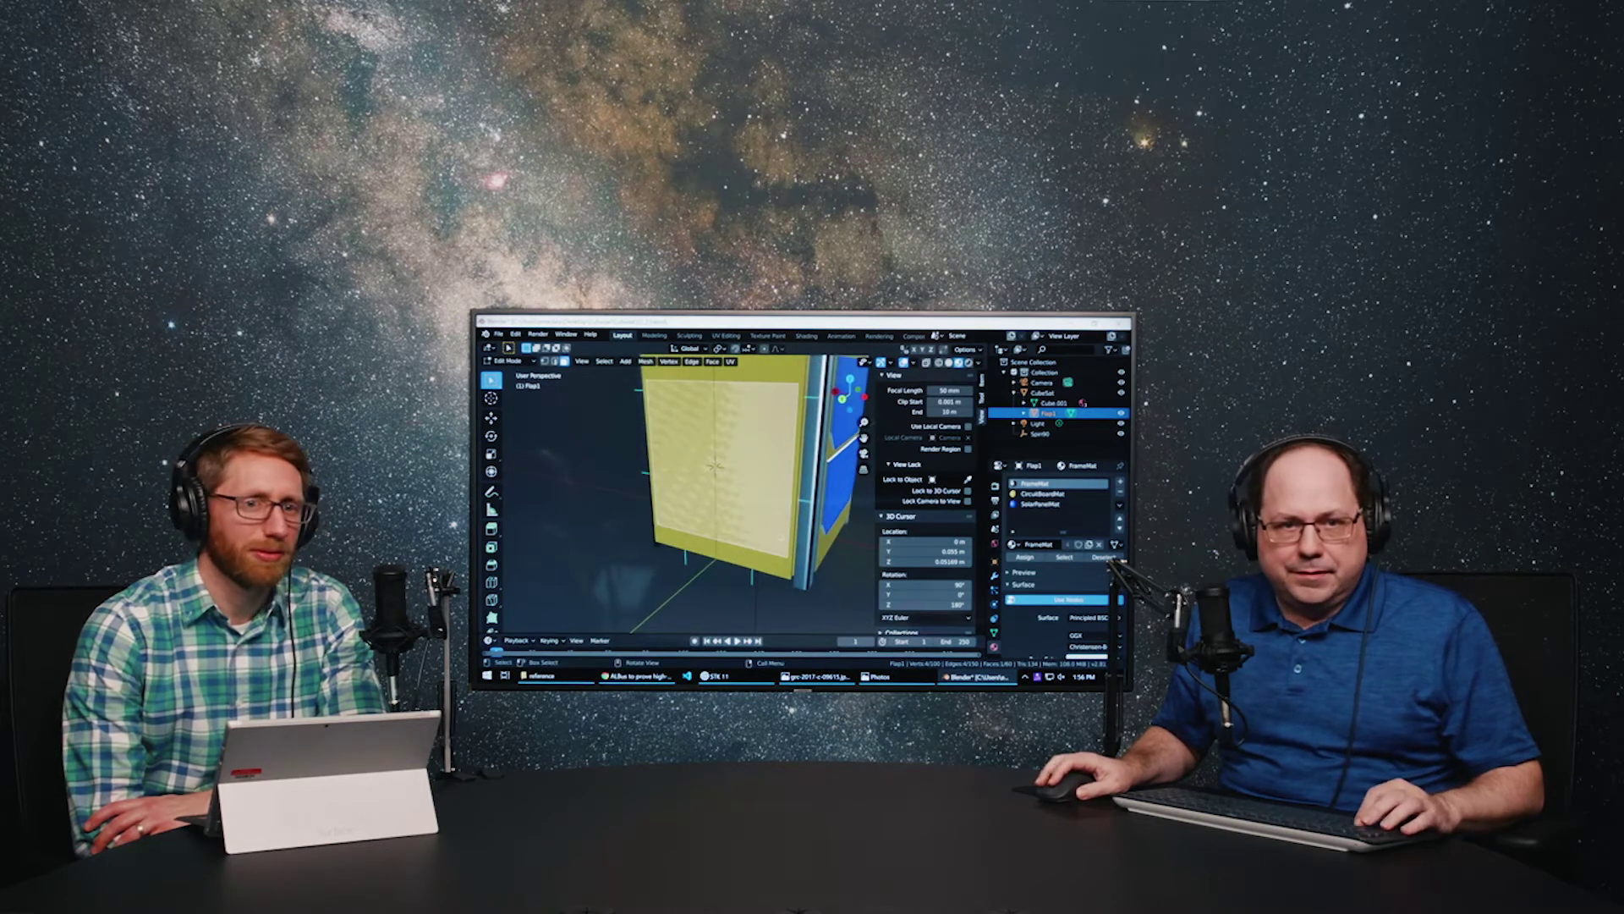
{"action": "key", "text": "s"}
{"action": "left_click", "coordinate": [773, 529]}
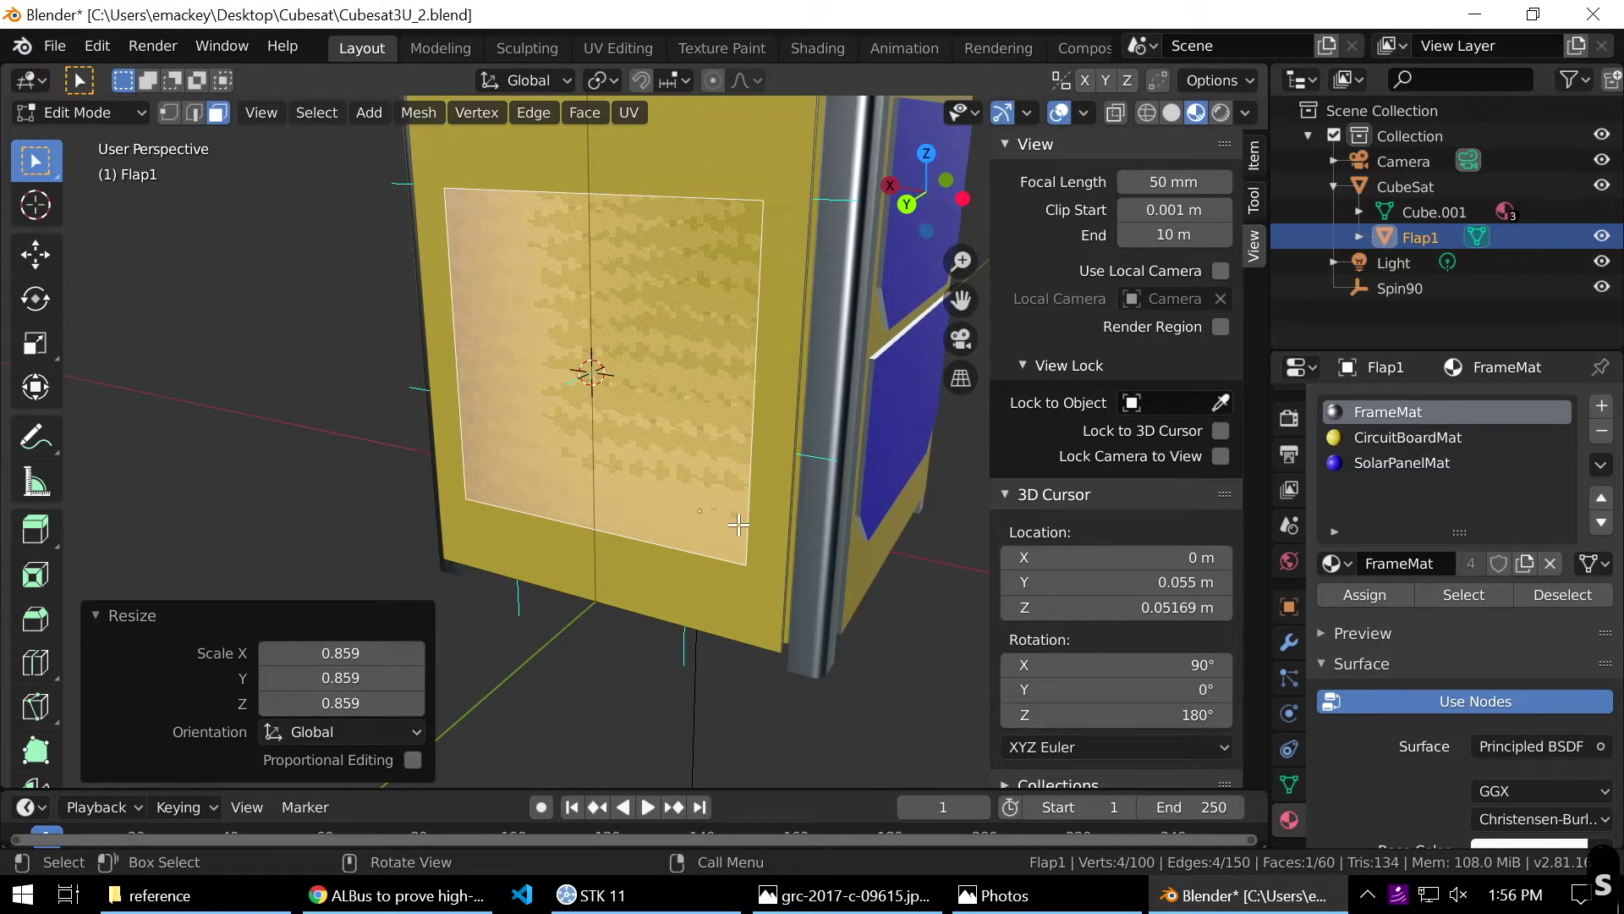
{"action": "key", "text": "s"}
{"action": "key", "text": "z"}
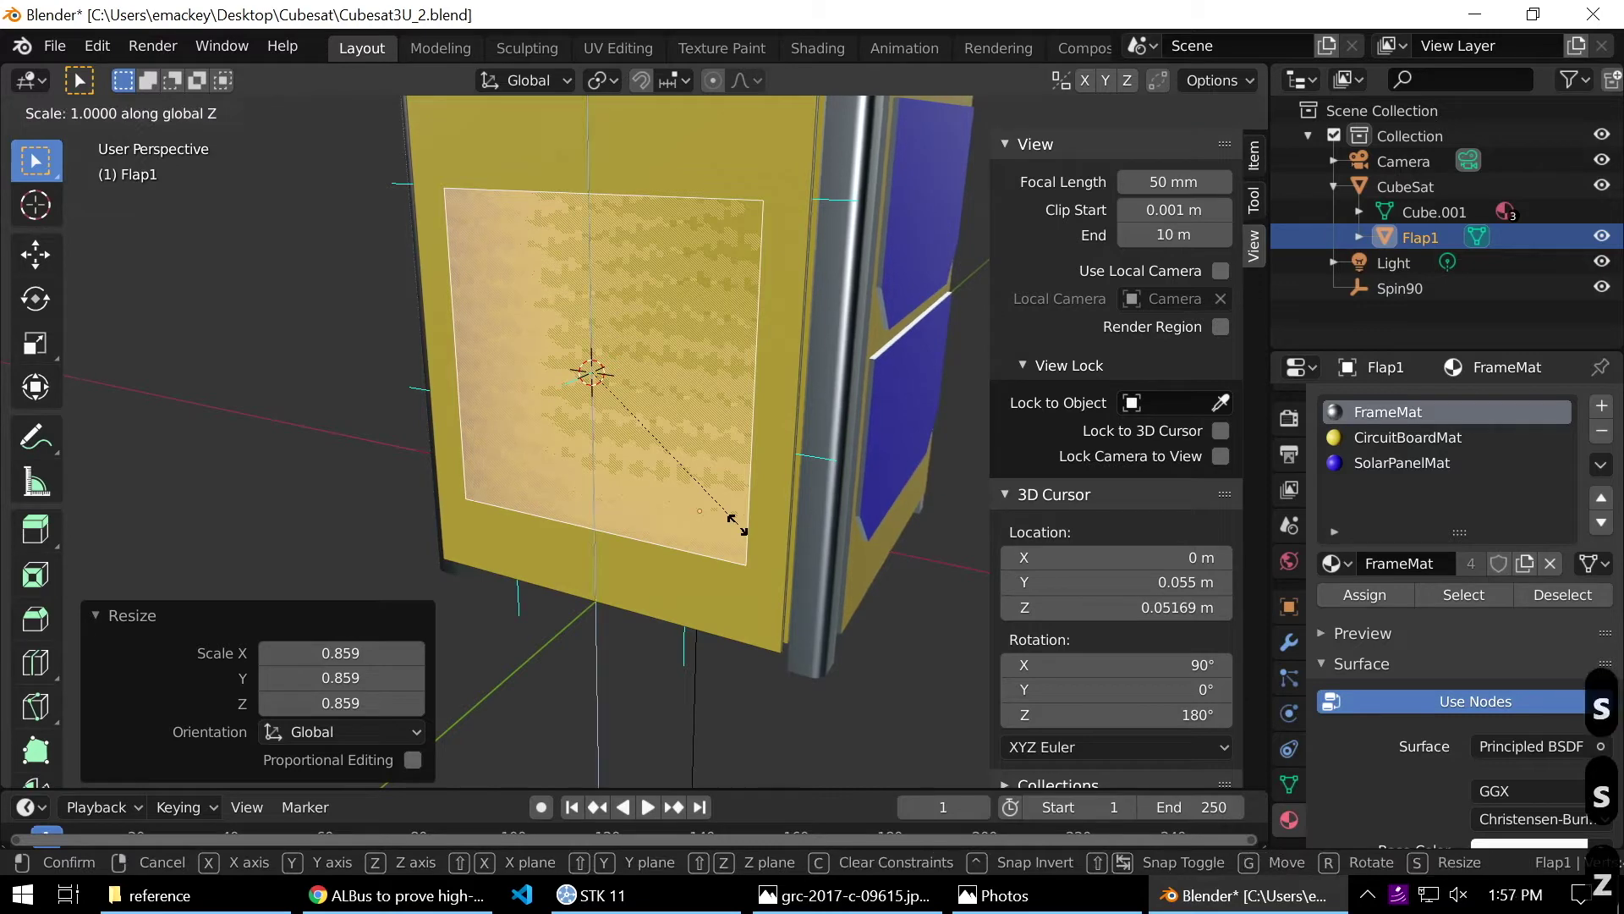
{"action": "left_click", "coordinate": [685, 482]}
Move the plate face about 0.0188 m down along Z, toward the flap's lower edge.
{"action": "key", "text": "g"}
{"action": "key", "text": "z"}
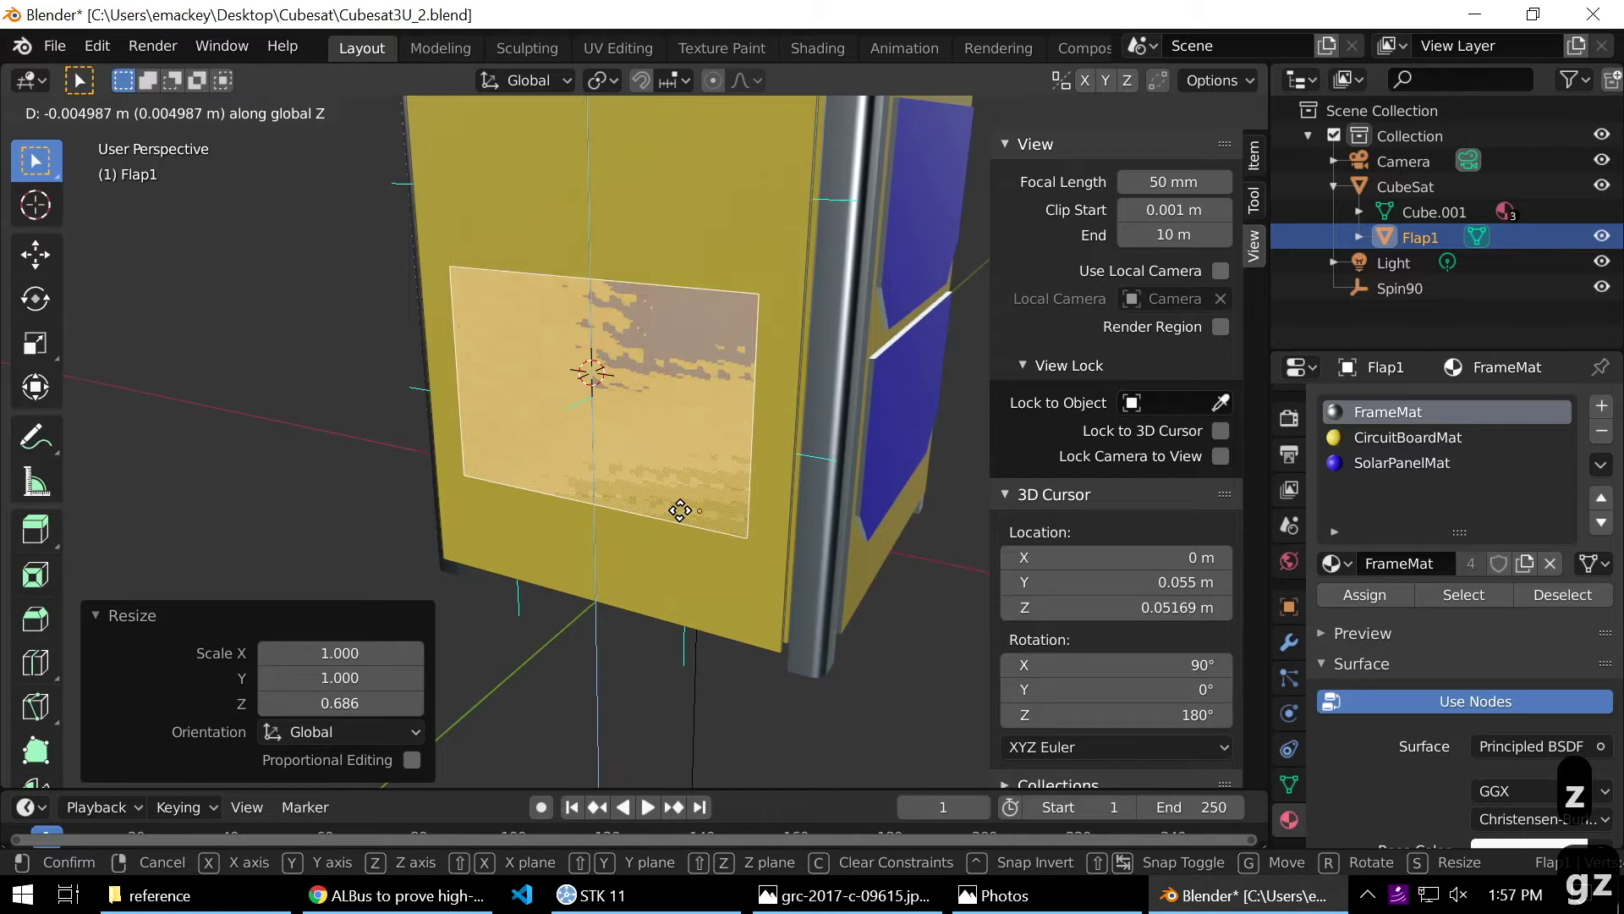
{"action": "left_click", "coordinate": [686, 571]}
Check the plate's sloped border in reference photo KhgFm52RJaMxm8pfpowr_ALBus2.jpg and inset the plate face by about 0.0075 m.
{"action": "middle_click_drag", "start_coordinate": [686, 572], "coordinate": [633, 575]}
{"action": "scroll", "coordinate": [633, 575], "scroll_direction": "up", "scroll_amount": 5}
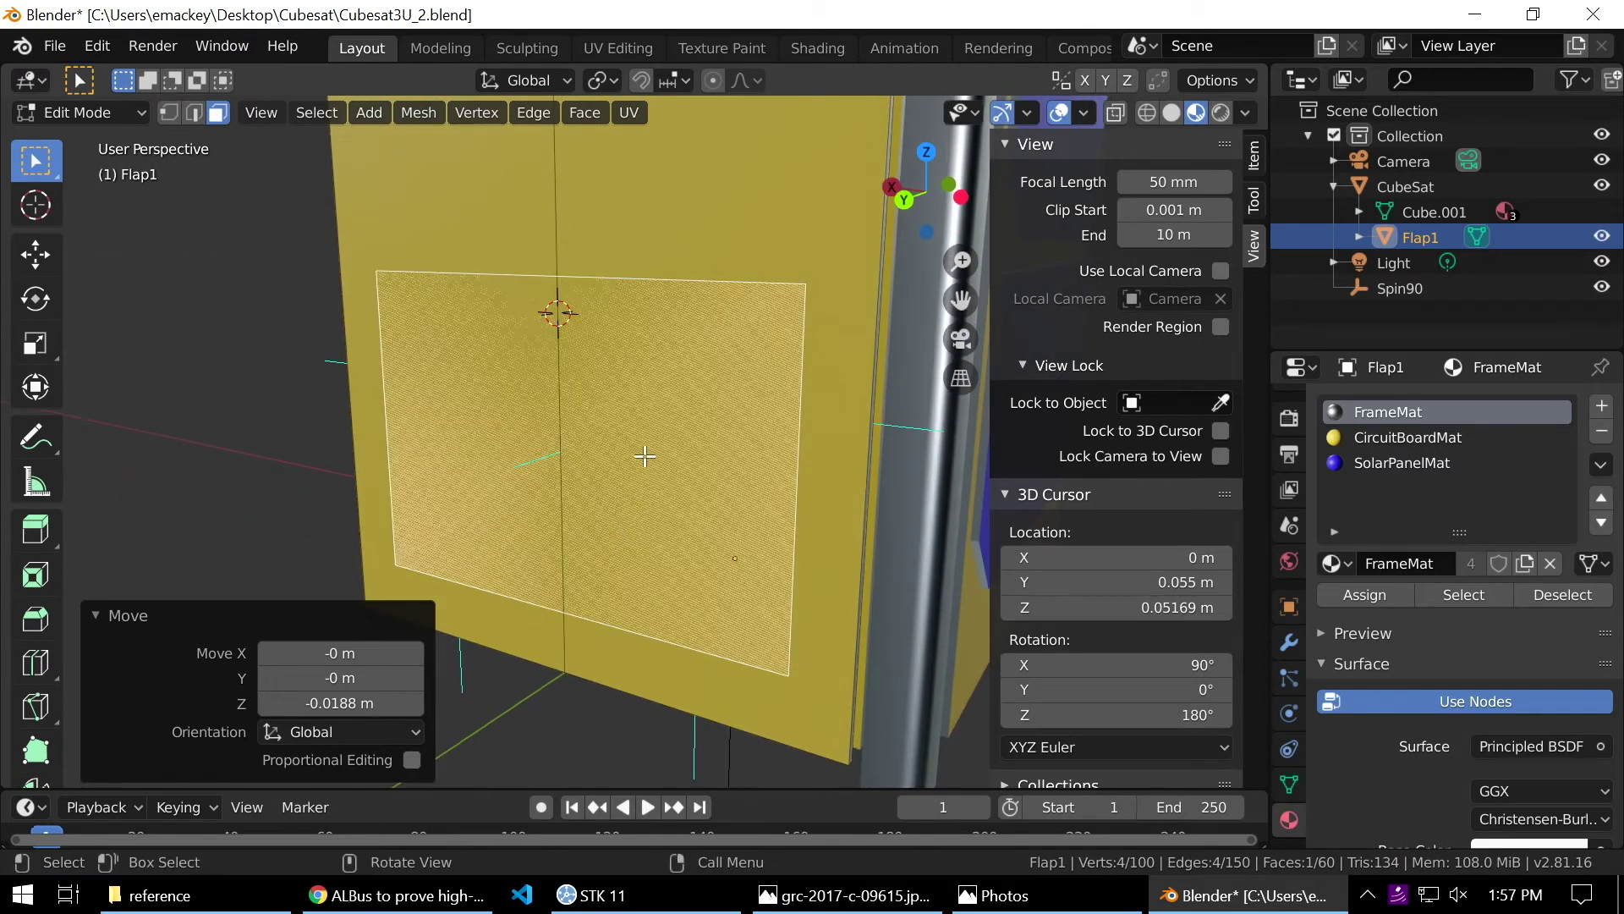
{"action": "middle_click_drag", "start_coordinate": [647, 470], "coordinate": [689, 602]}
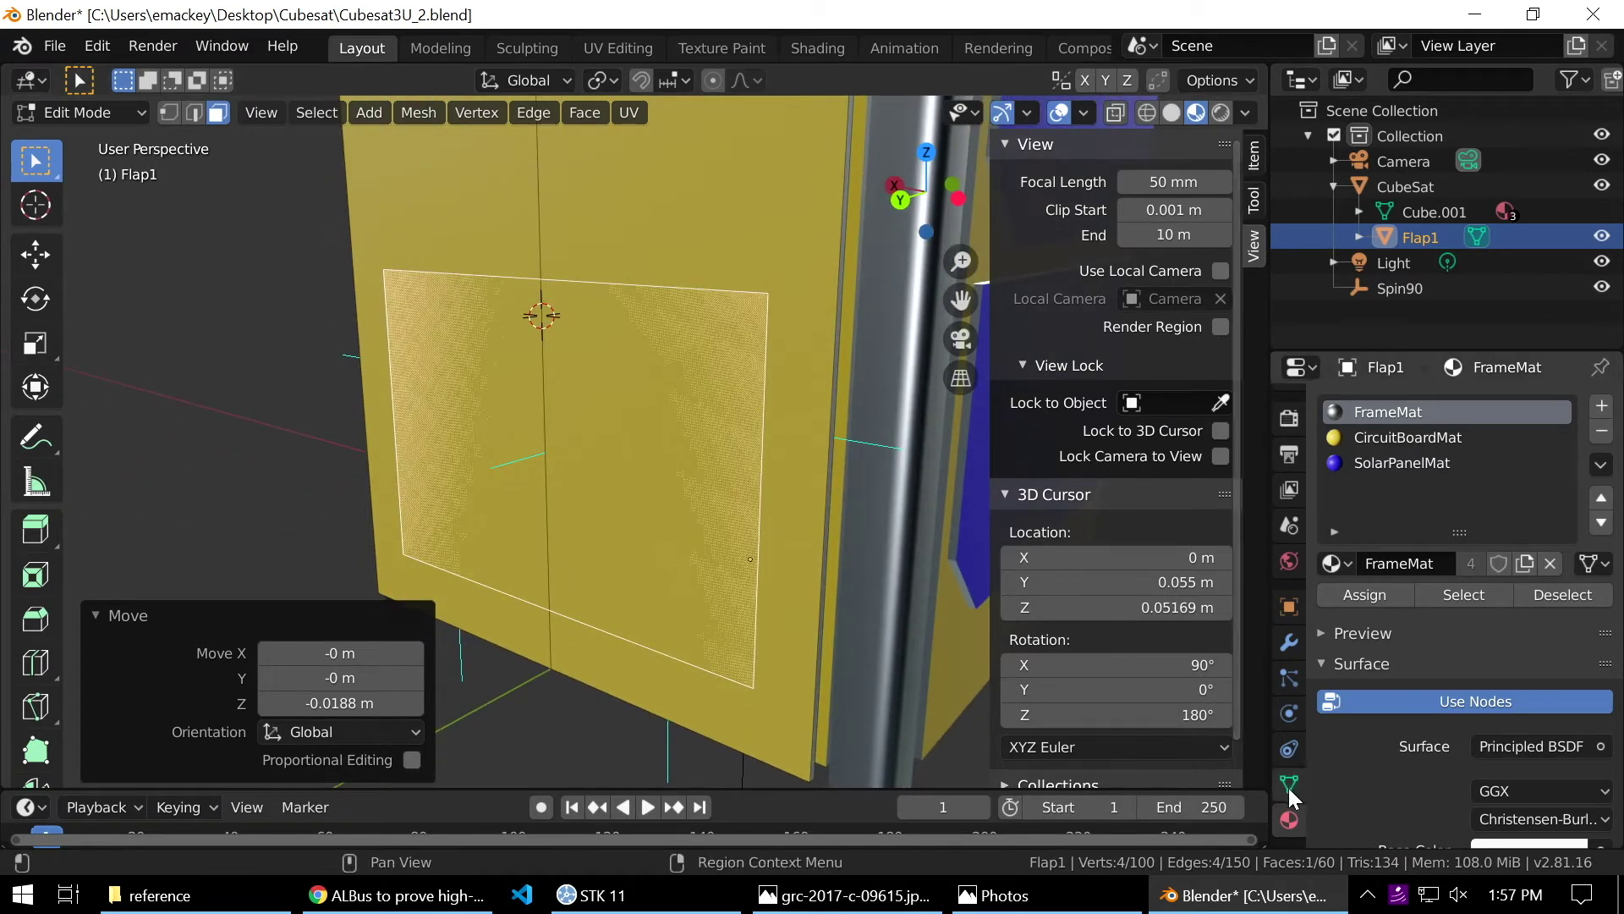
{"action": "middle_click_drag", "start_coordinate": [835, 559], "coordinate": [664, 599]}
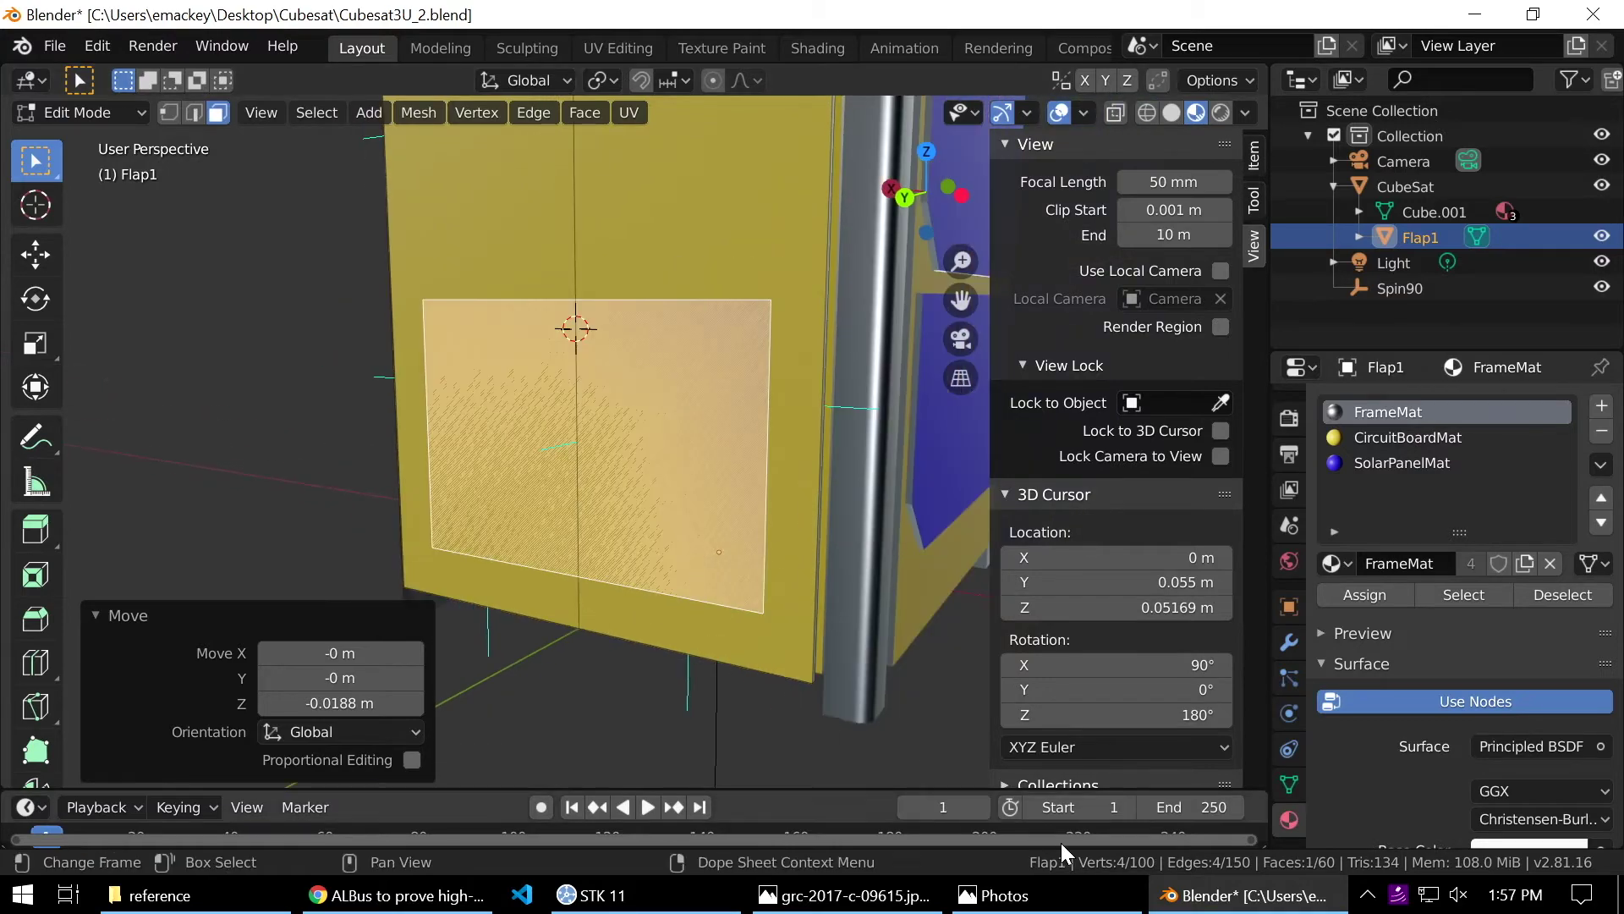
{"action": "left_click", "coordinate": [1022, 897]}
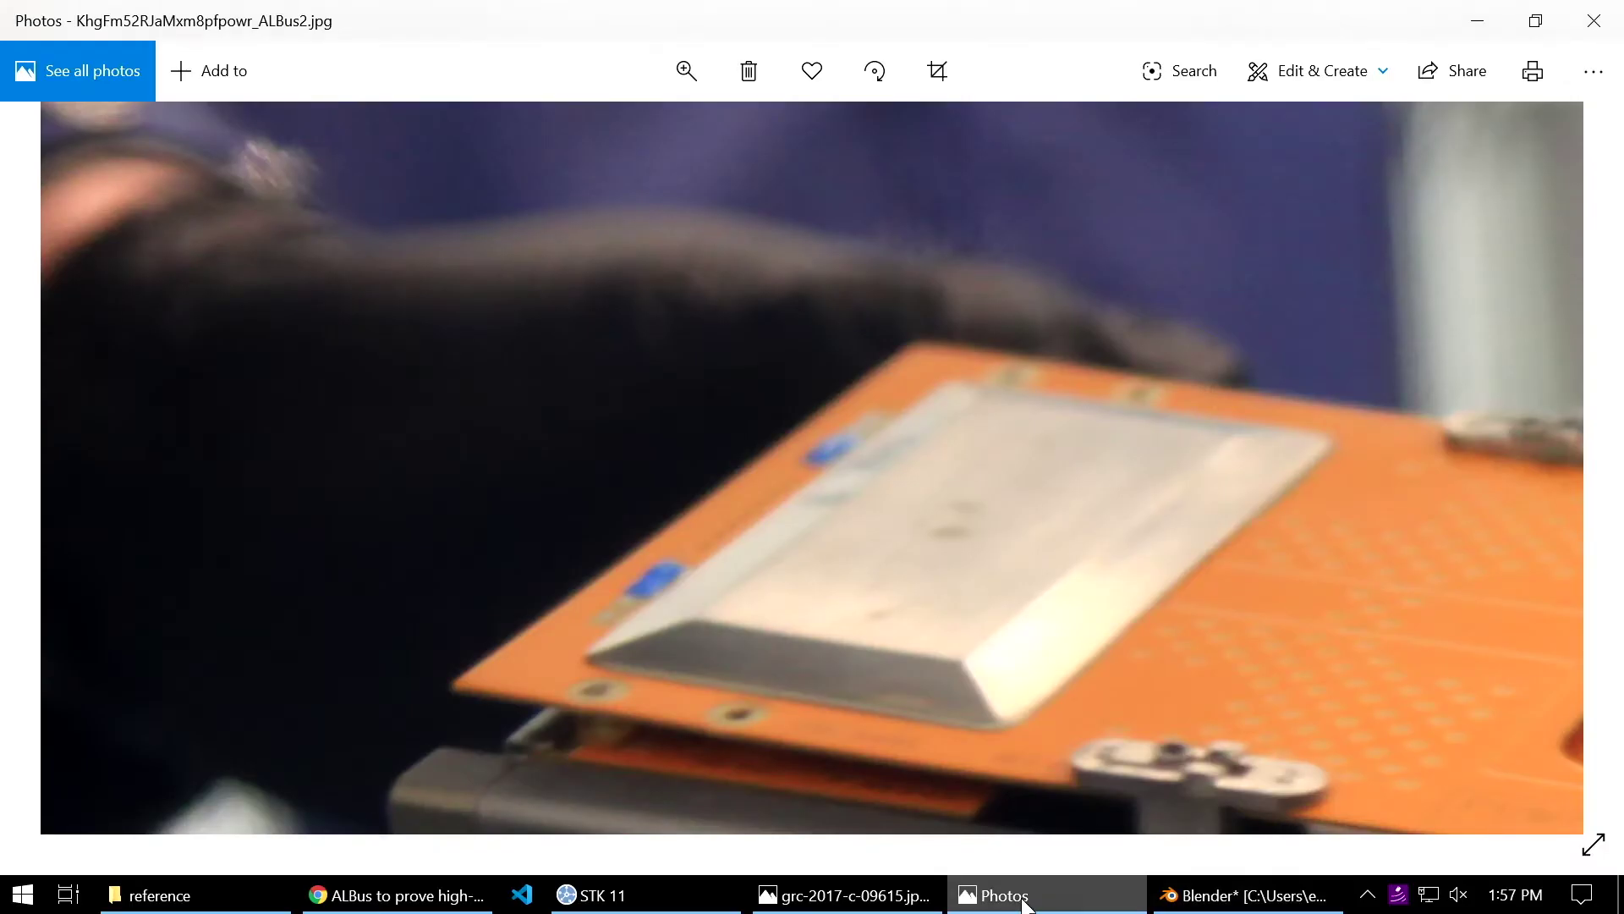
{"action": "left_click", "coordinate": [1023, 896]}
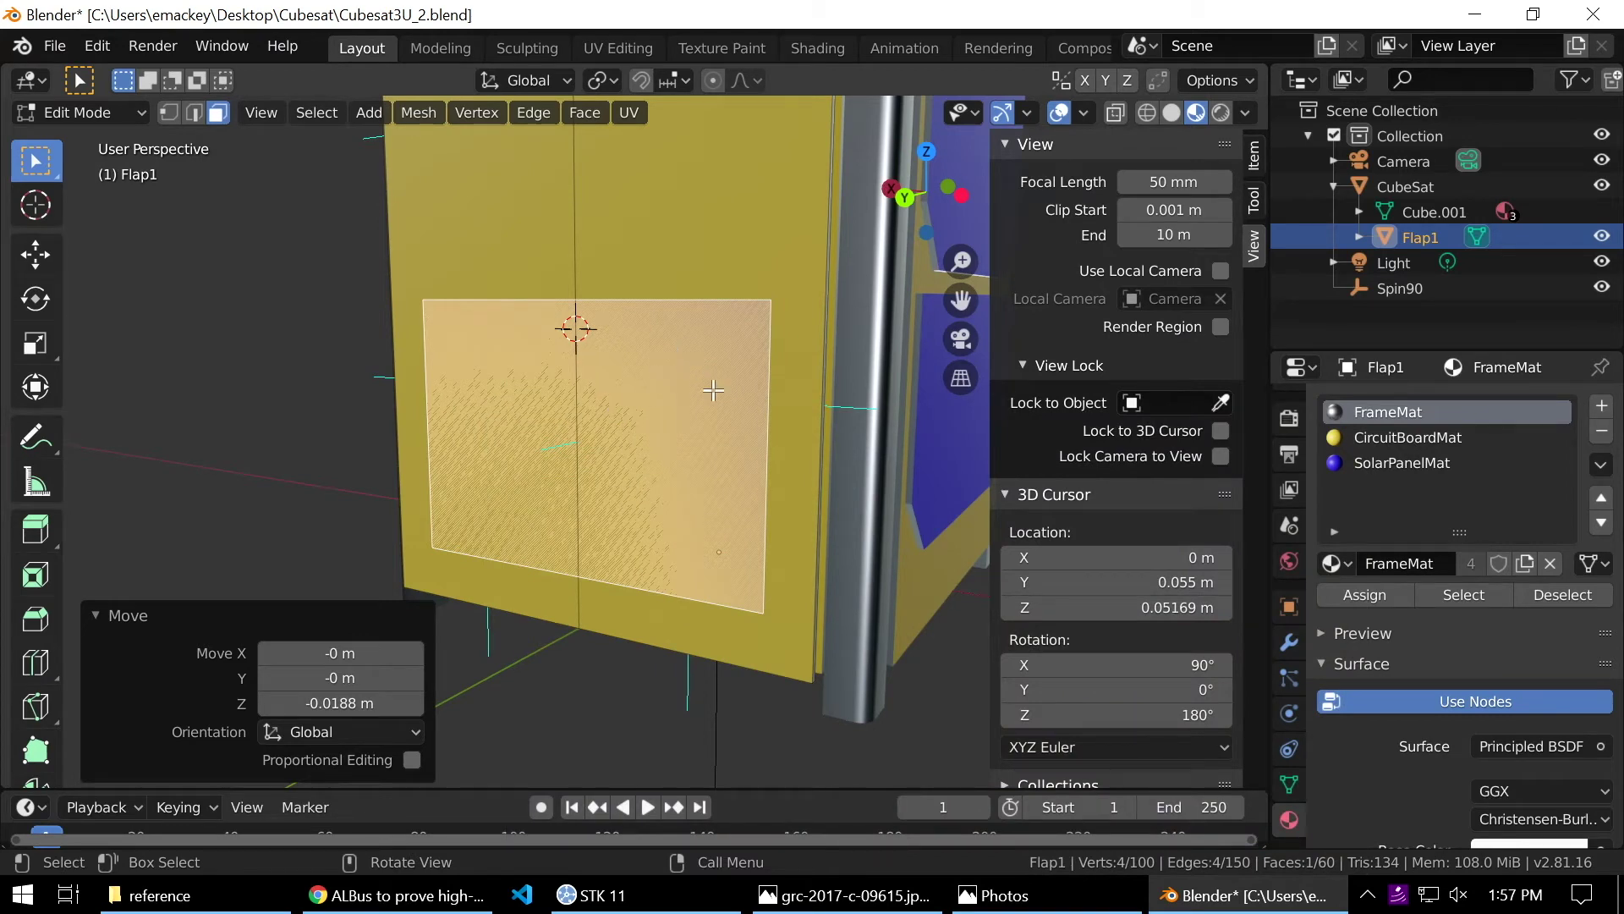
{"action": "middle_click_drag", "start_coordinate": [754, 417], "coordinate": [766, 426]}
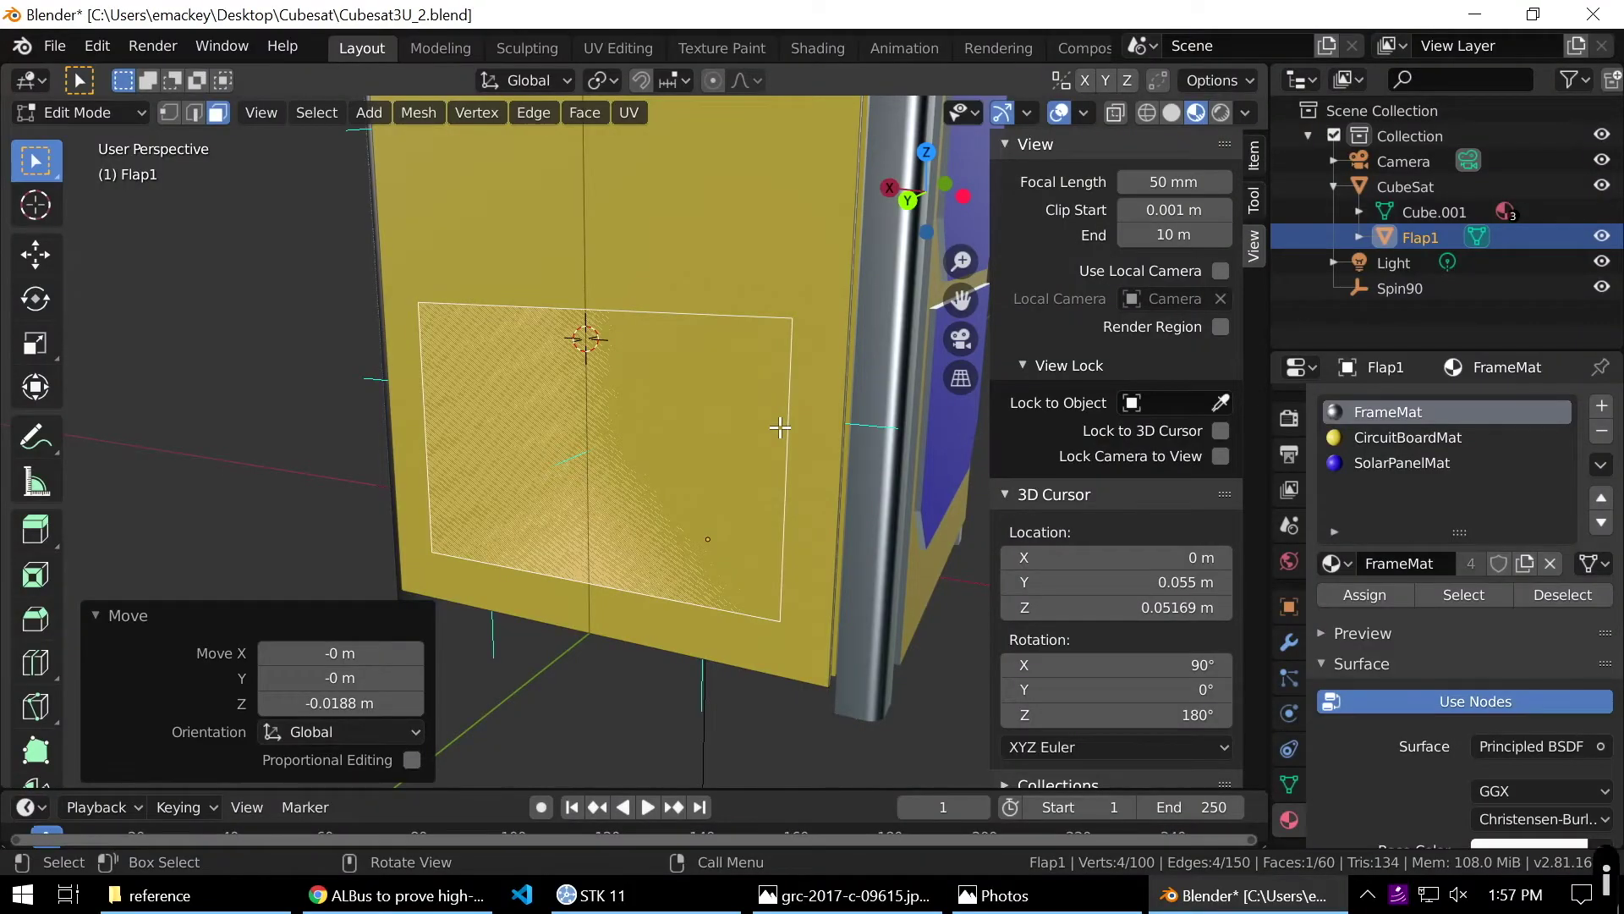
{"action": "key", "text": "i"}
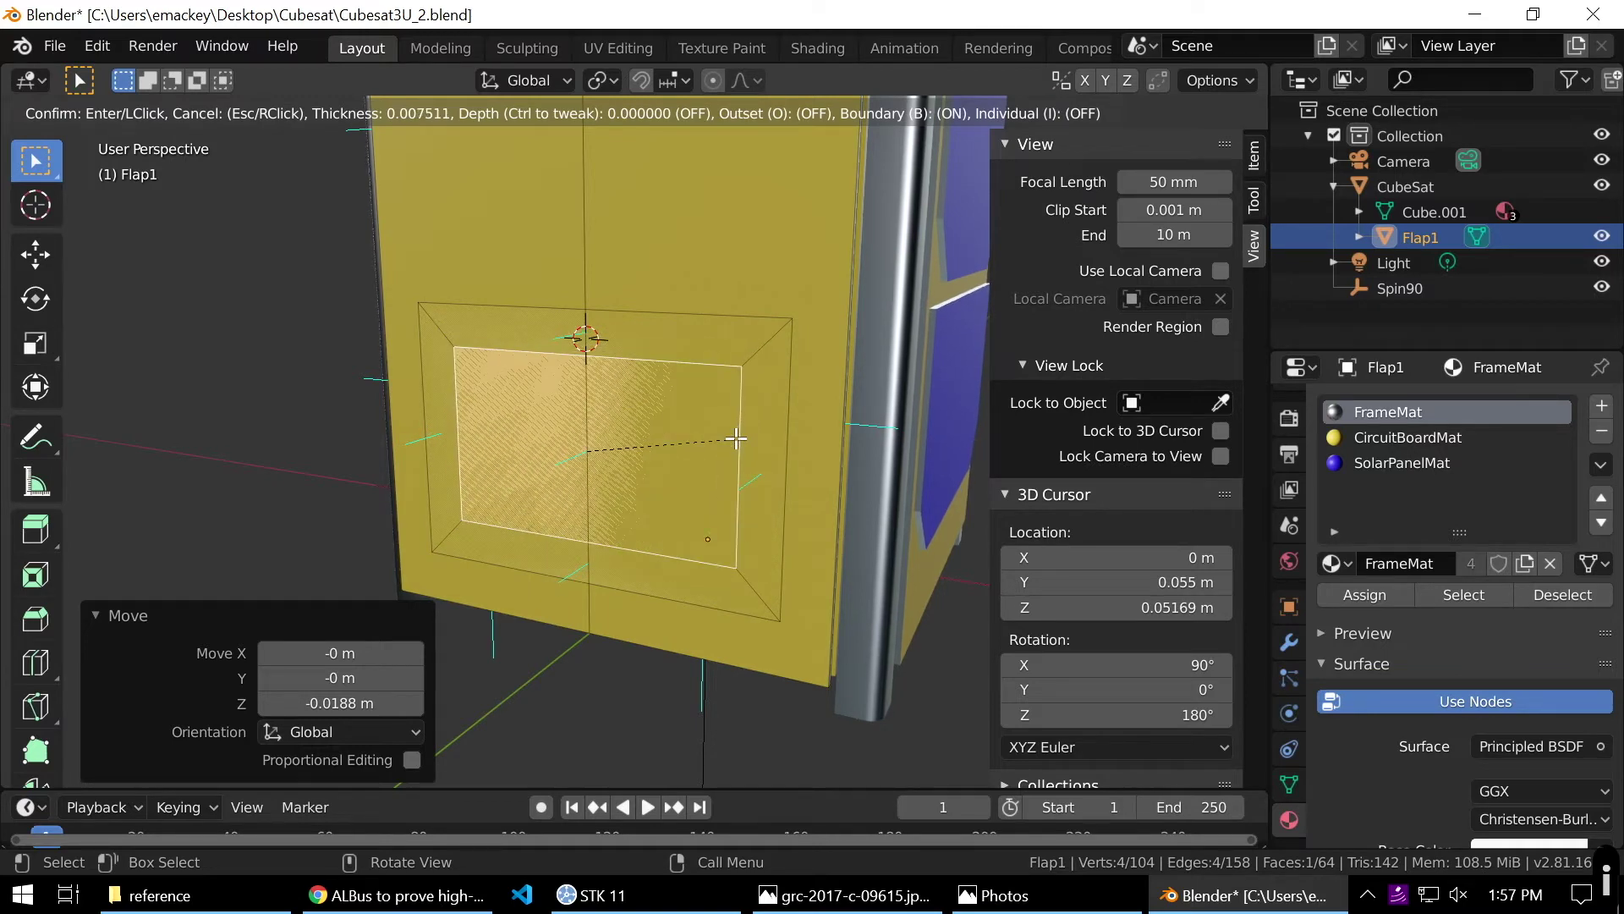
{"action": "left_click", "coordinate": [736, 437]}
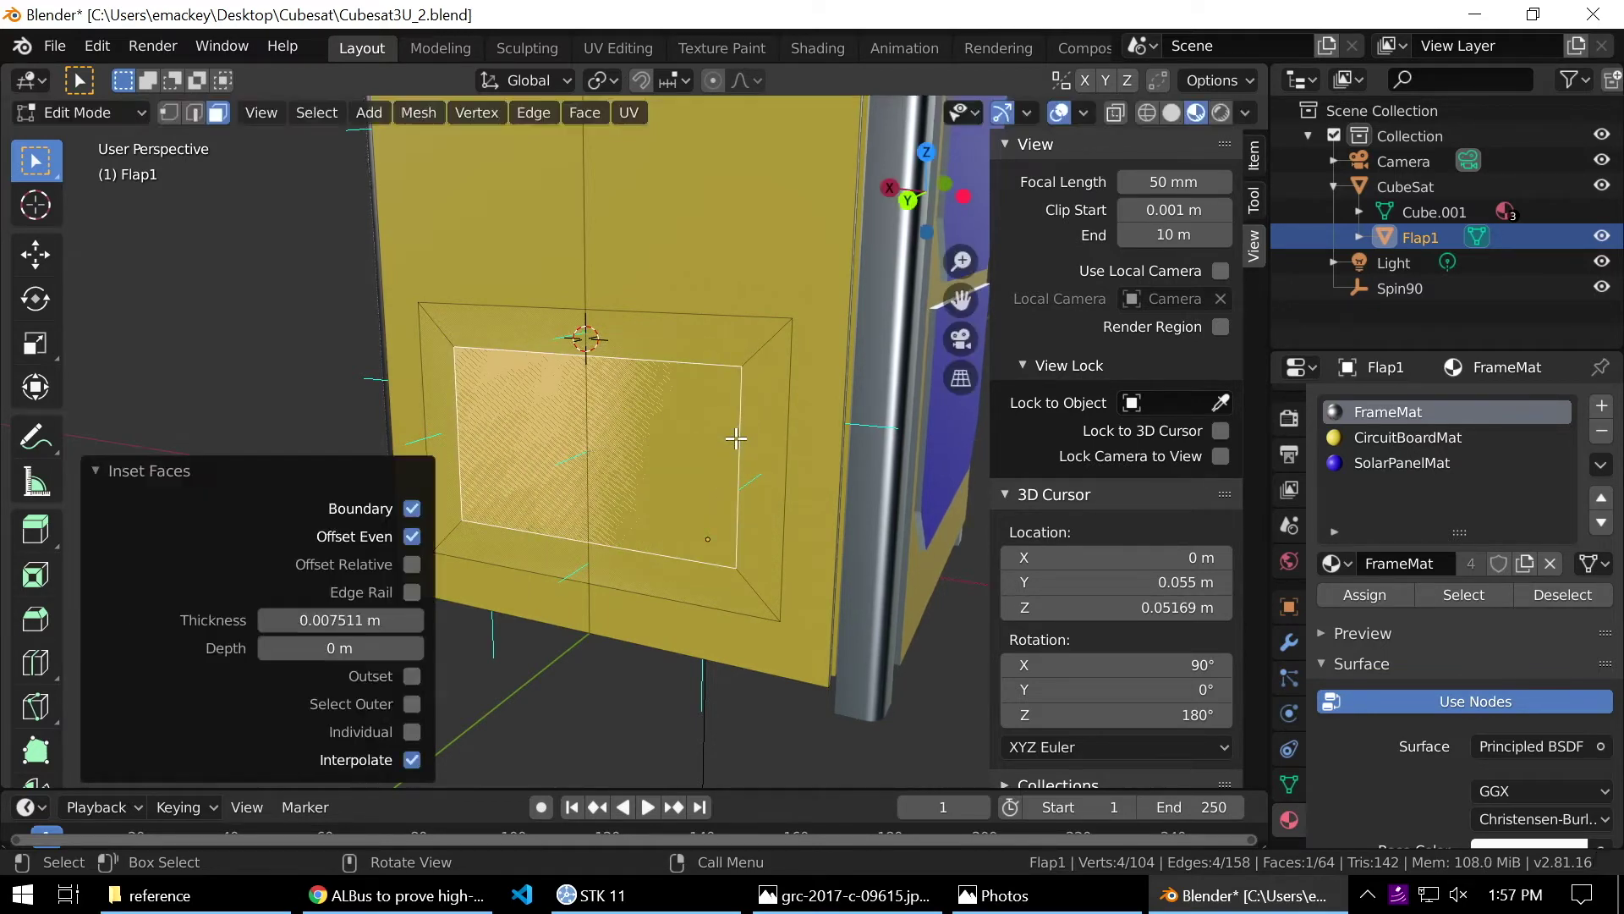
Check the plate's sloped edges in the reference photo and move the inset plate face about 0.0022 m outward along Y.
{"action": "middle_click_drag", "start_coordinate": [736, 438], "coordinate": [711, 478]}
{"action": "middle_click_drag", "start_coordinate": [492, 513], "coordinate": [761, 609]}
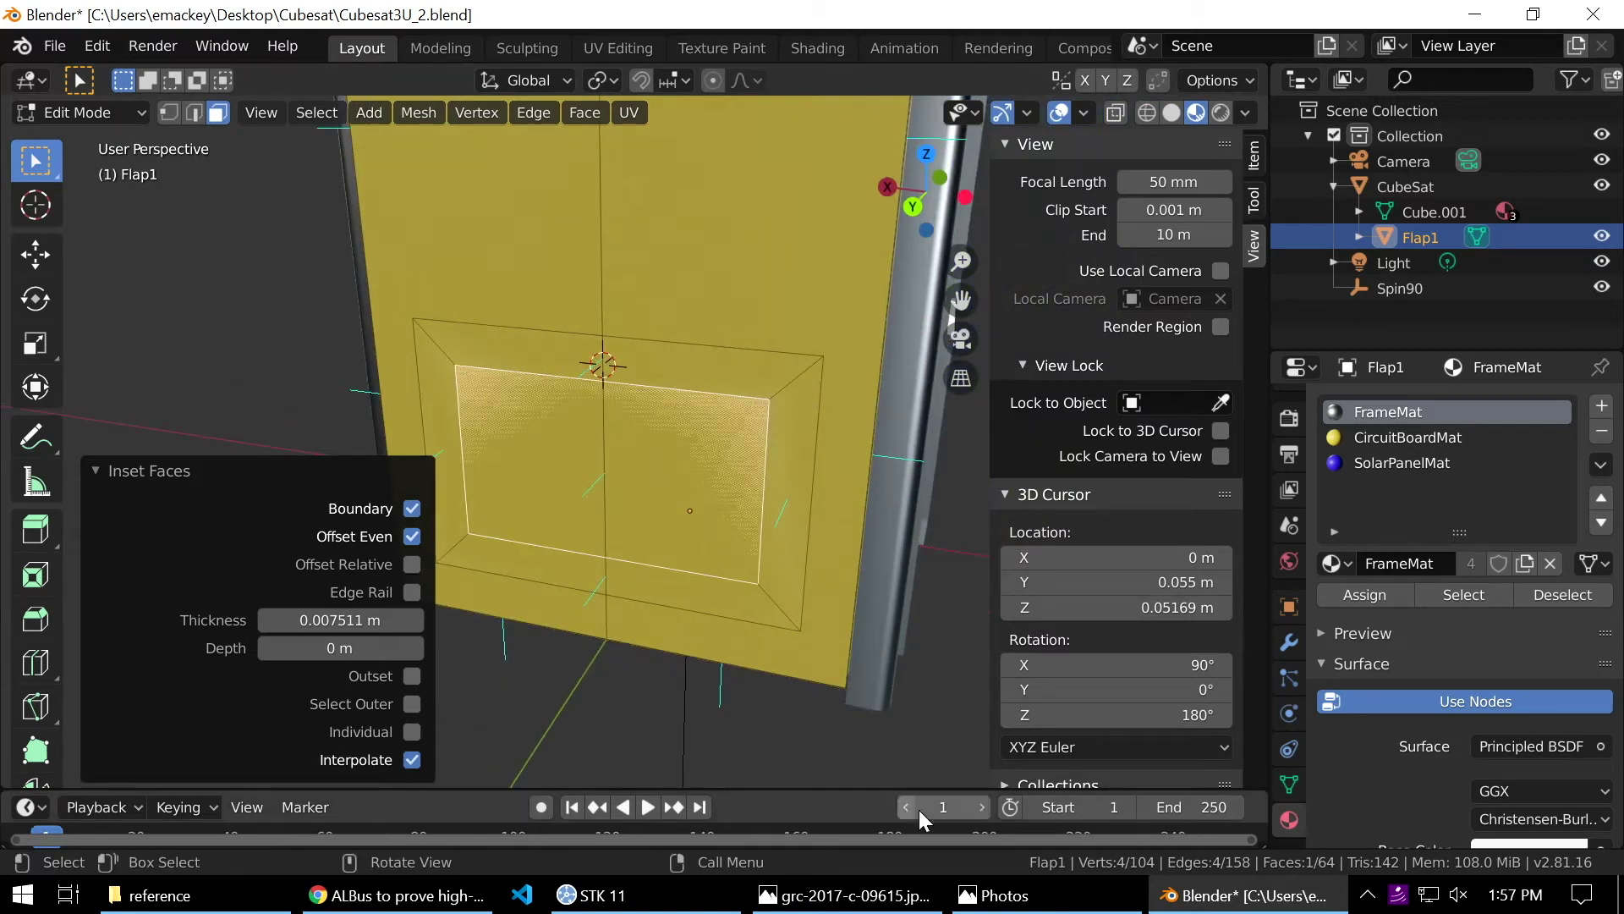
{"action": "left_click", "coordinate": [994, 895]}
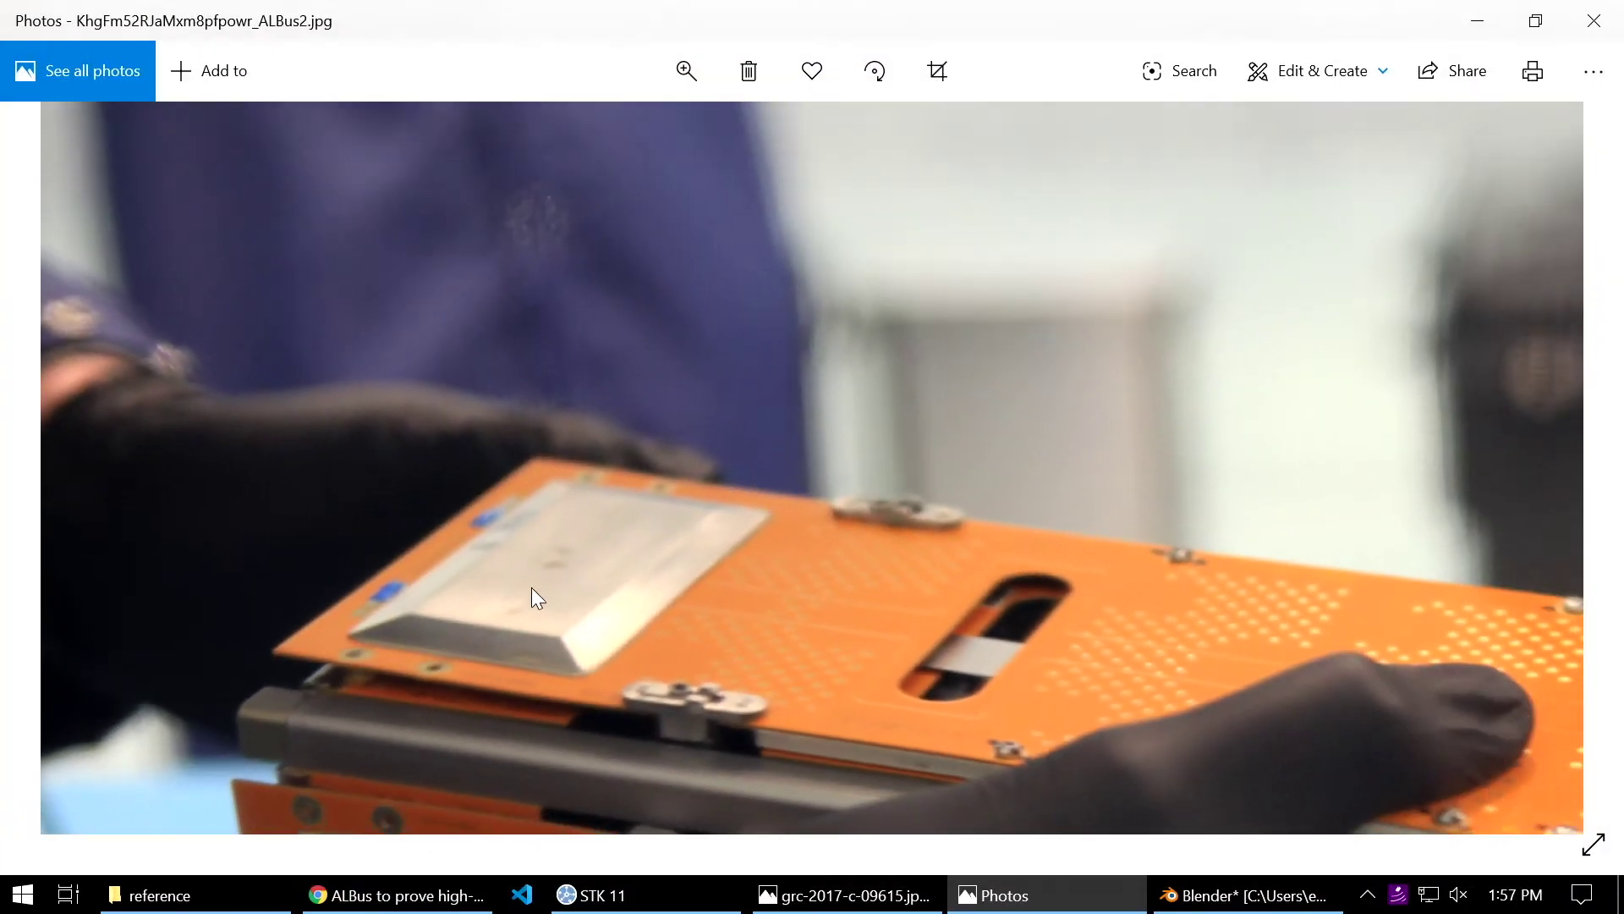
{"action": "left_click", "coordinate": [1261, 899]}
{"action": "middle_click_drag", "start_coordinate": [626, 519], "coordinate": [763, 527]}
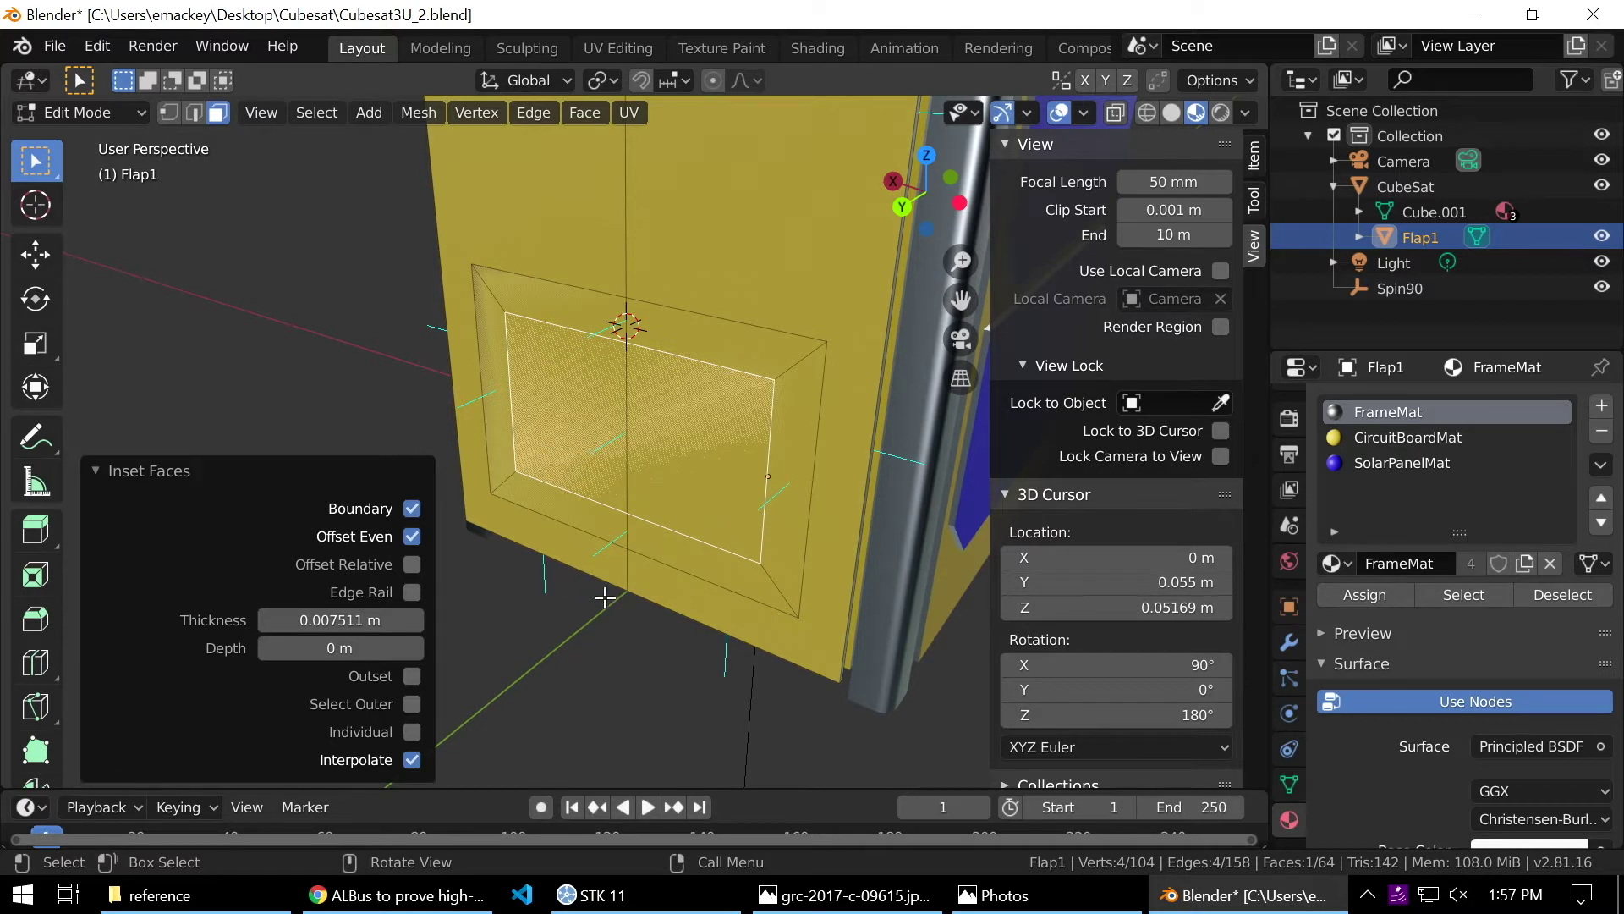
{"action": "key", "text": "g"}
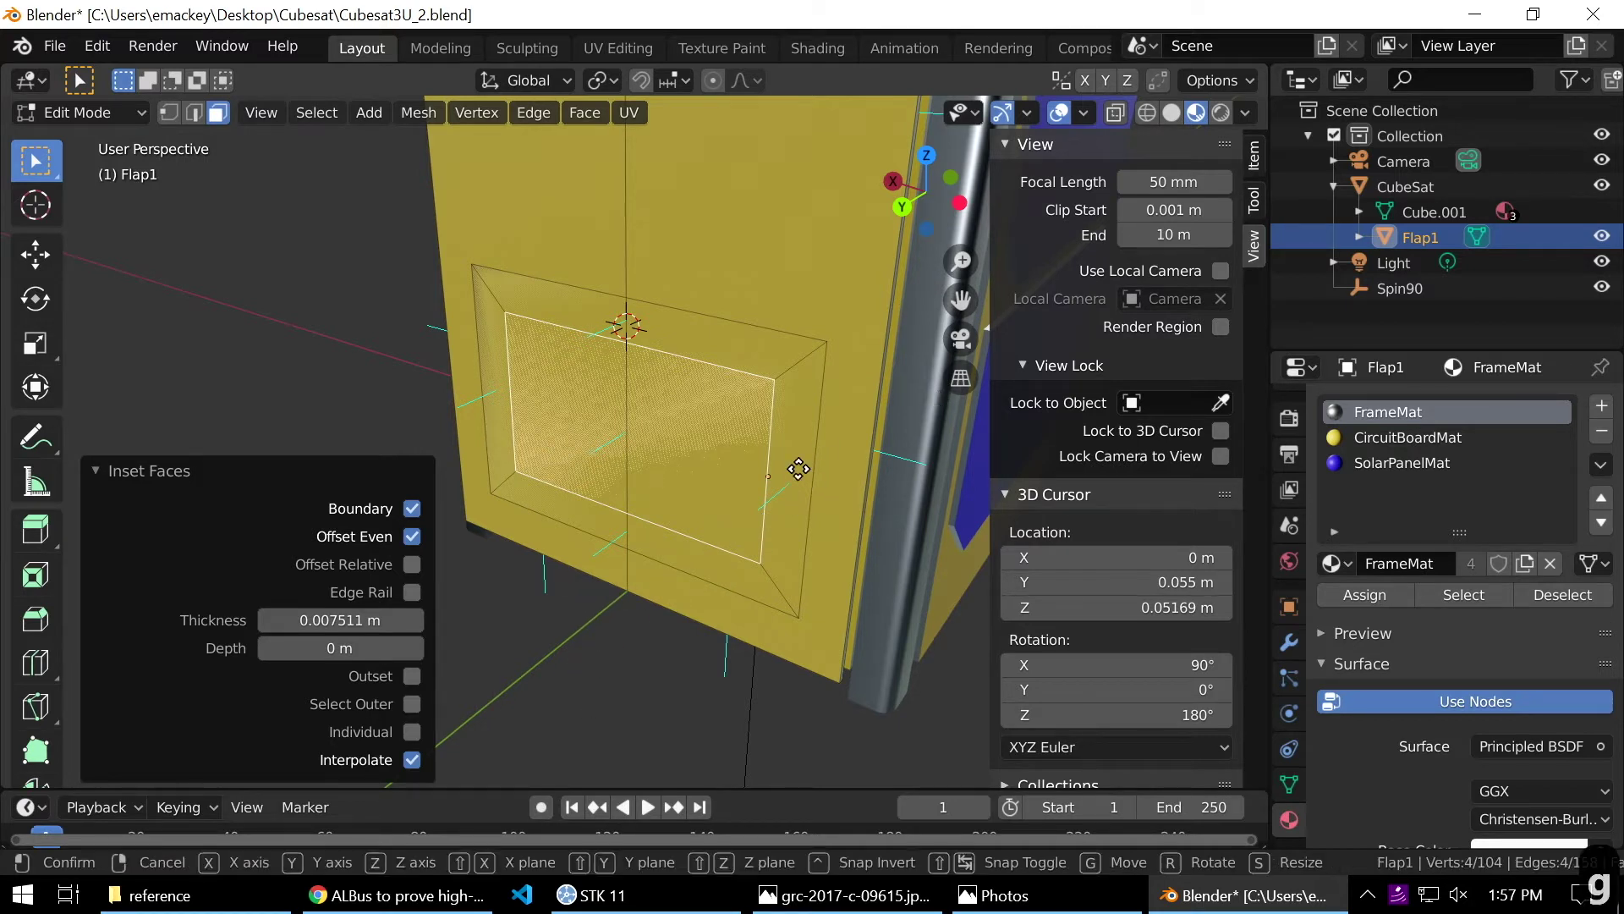
{"action": "key", "text": "y"}
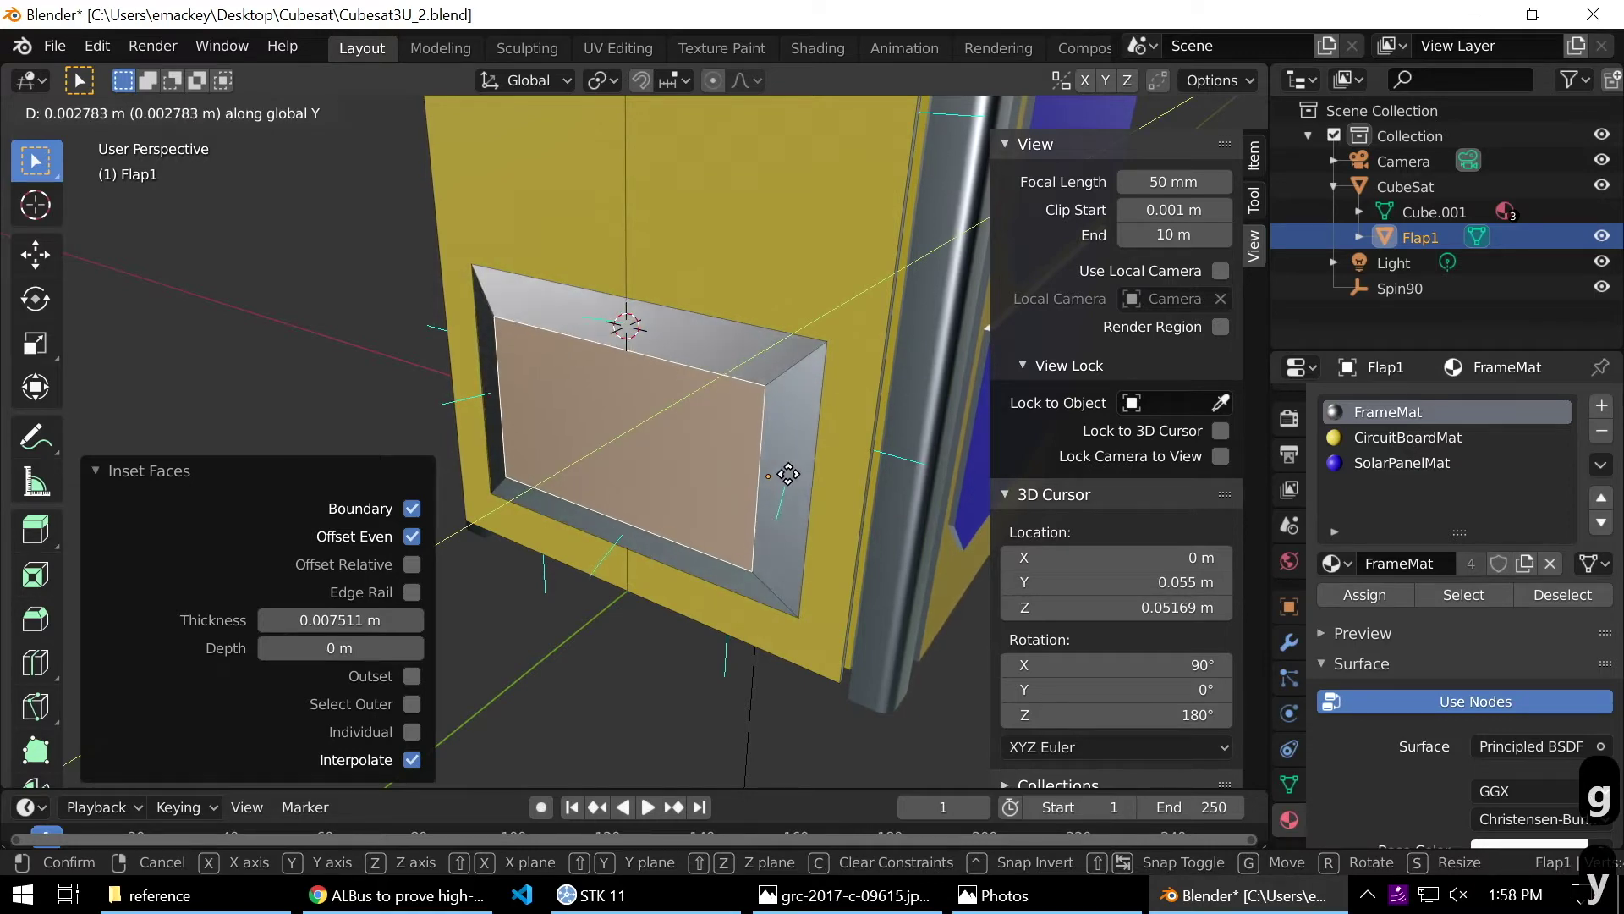
{"action": "left_click", "coordinate": [795, 473]}
{"action": "middle_click_drag", "start_coordinate": [795, 474], "coordinate": [925, 403]}
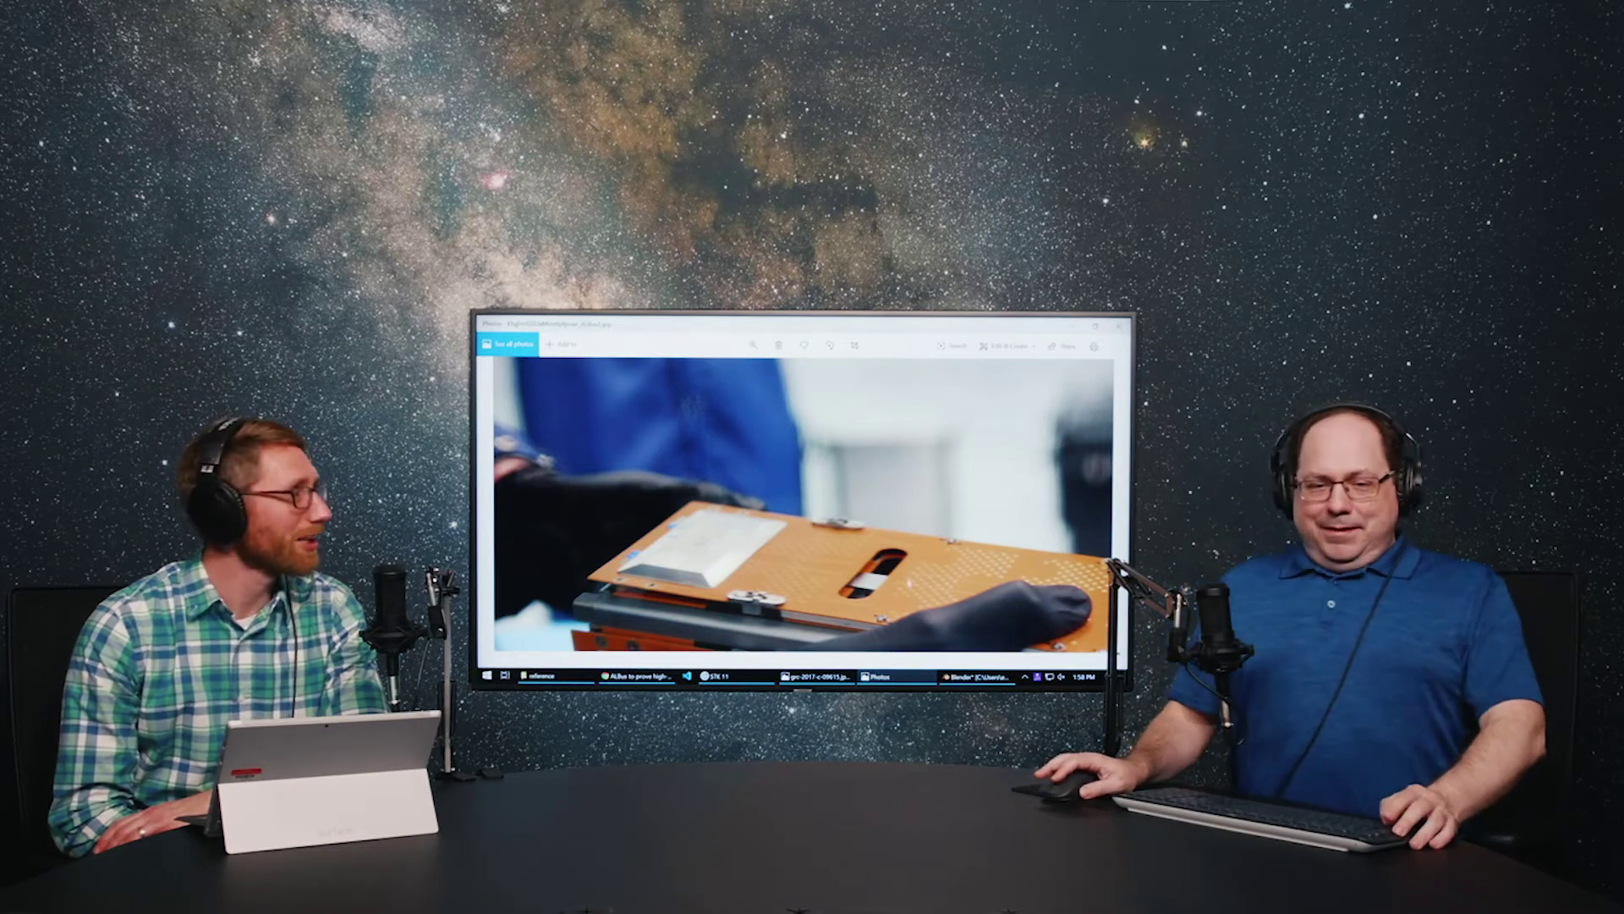
{"action": "left_click", "coordinate": [890, 675]}
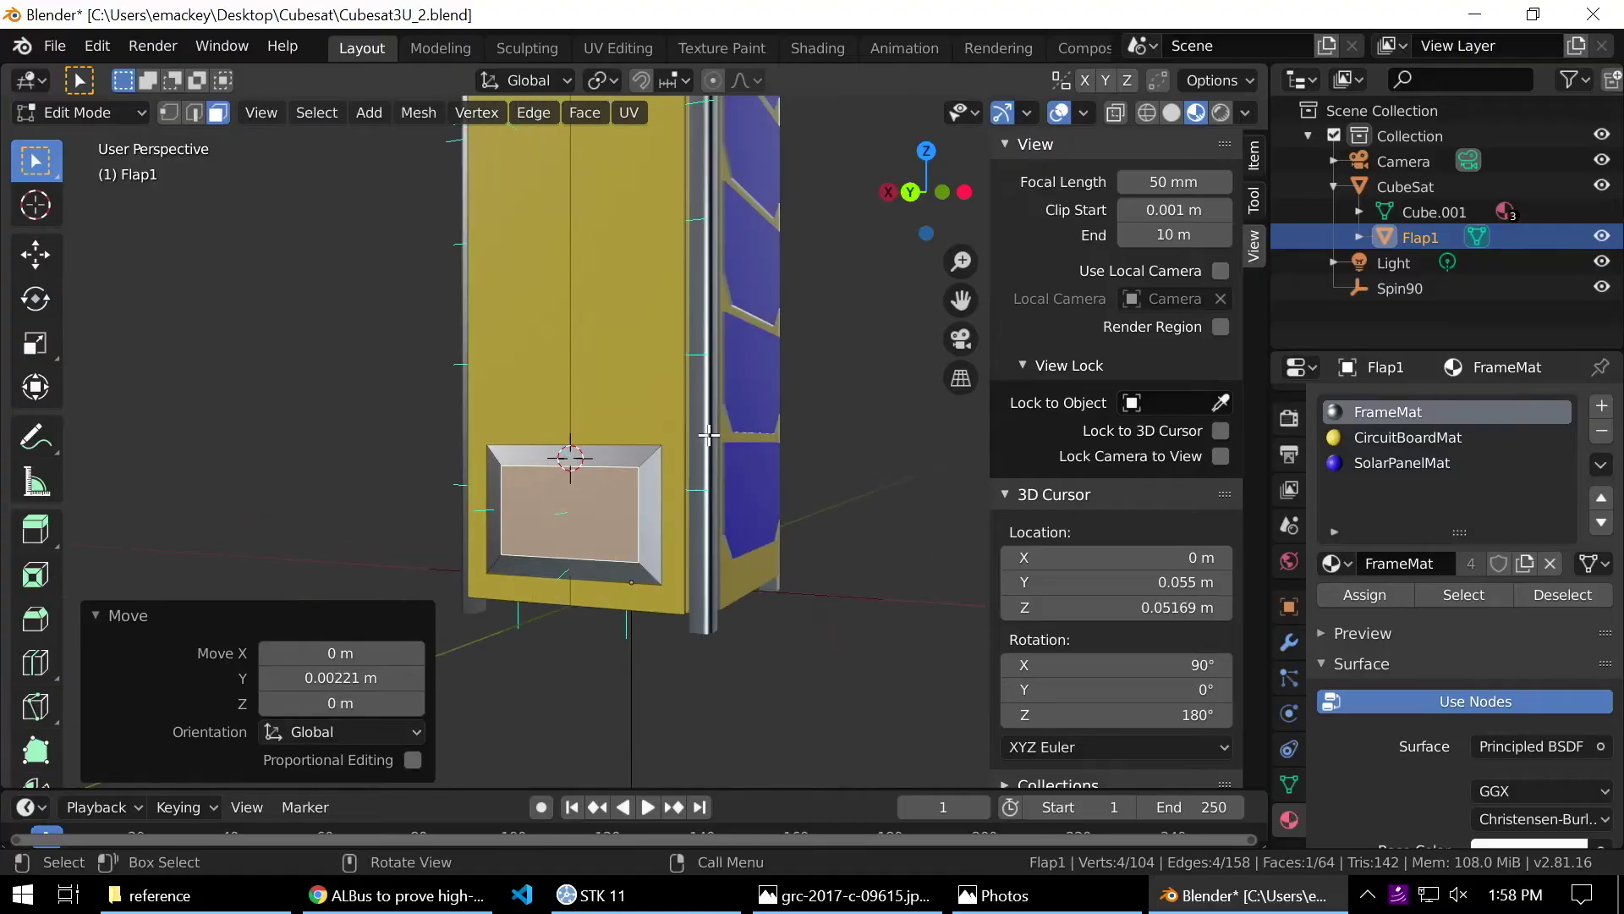
Select the two vertices across the flap's thickness at the middle of Flap1's upper edge, using vertex selection.
{"action": "middle_click_drag", "start_coordinate": [711, 439], "coordinate": [636, 590]}
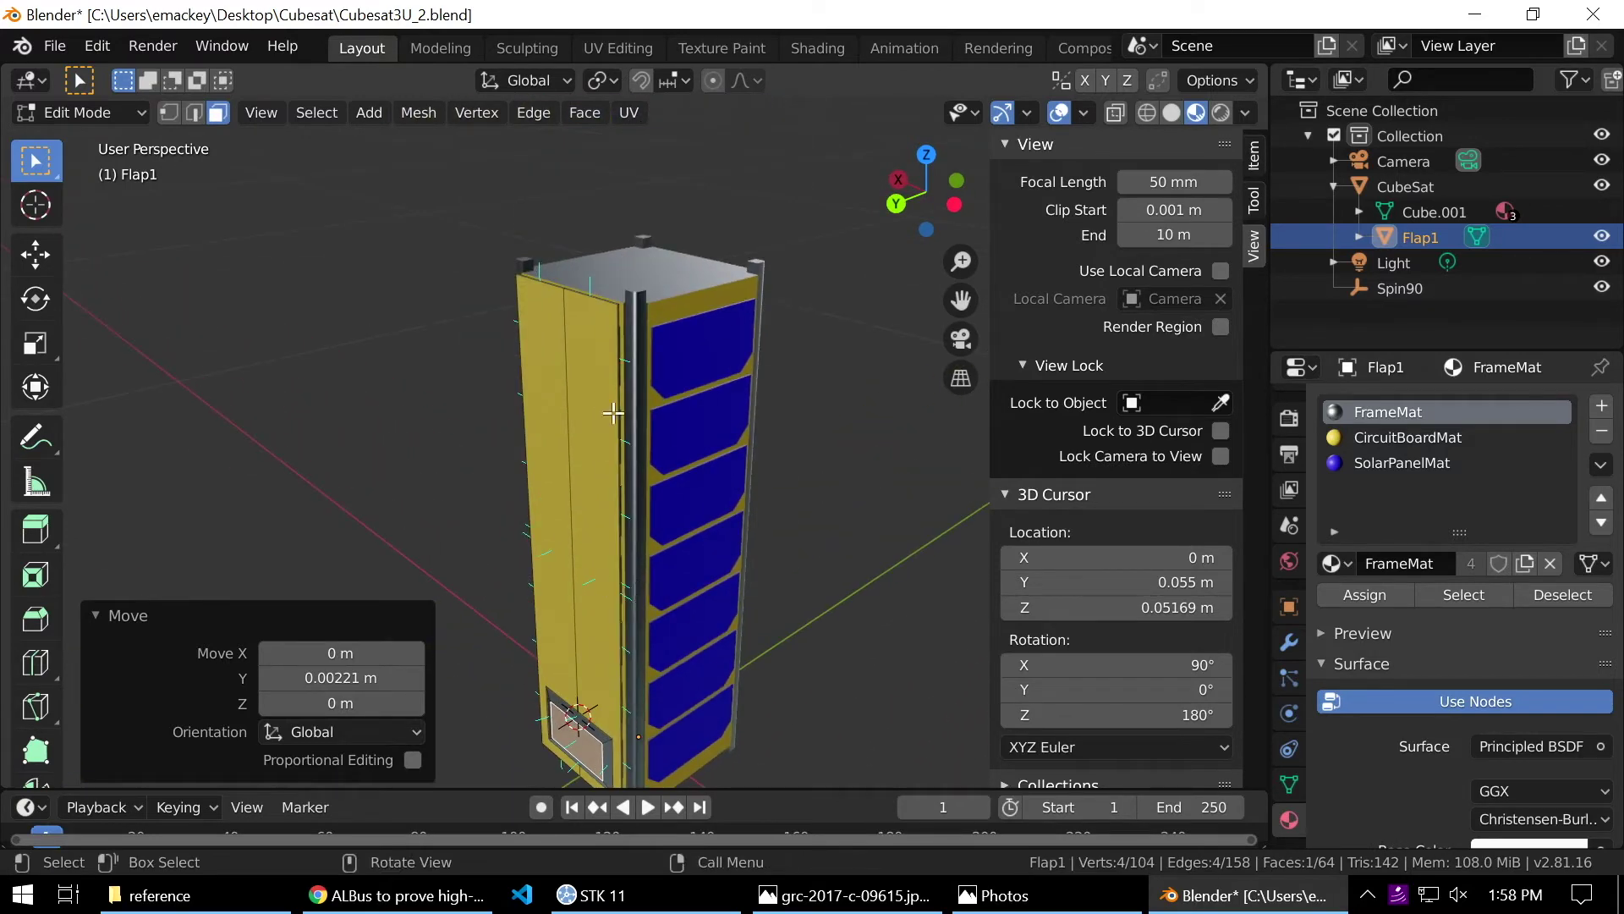
{"action": "scroll", "coordinate": [604, 361], "scroll_direction": "up", "scroll_amount": 3}
{"action": "scroll", "coordinate": [581, 379], "scroll_direction": "down", "scroll_amount": 4}
{"action": "middle_click_drag", "start_coordinate": [643, 551], "coordinate": [673, 453]}
{"action": "scroll", "coordinate": [641, 473], "scroll_direction": "up", "scroll_amount": 1}
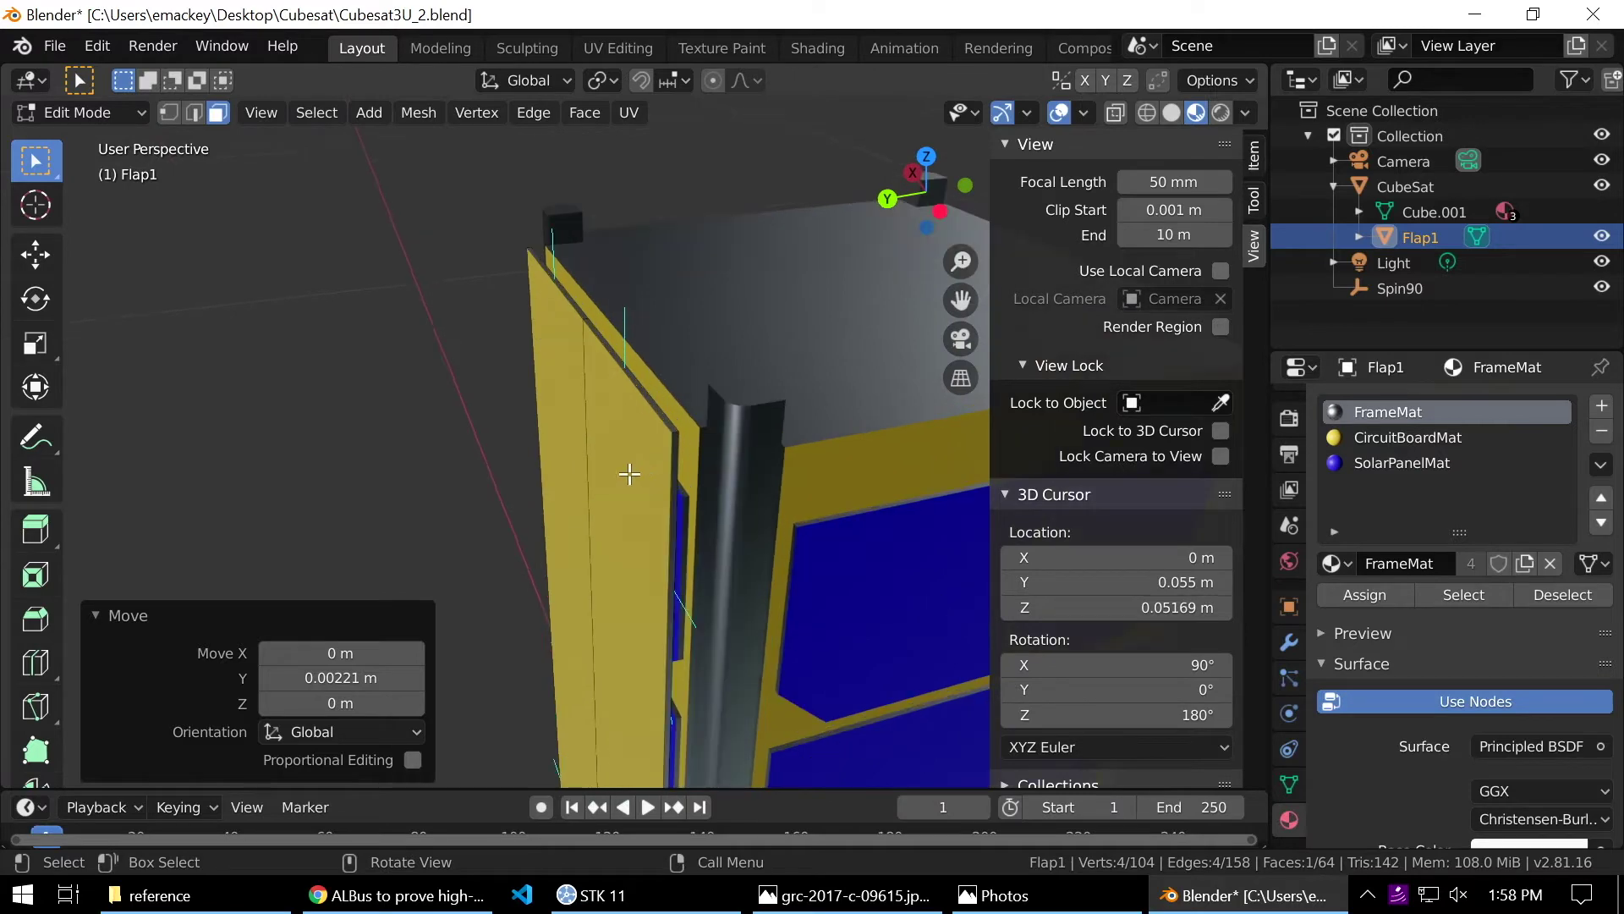
{"action": "scroll", "coordinate": [647, 446], "scroll_direction": "up", "scroll_amount": 2}
{"action": "middle_click_drag", "start_coordinate": [649, 446], "coordinate": [568, 521]}
{"action": "scroll", "coordinate": [634, 472], "scroll_direction": "up", "scroll_amount": 3}
{"action": "scroll", "coordinate": [634, 475], "scroll_direction": "down", "scroll_amount": 3}
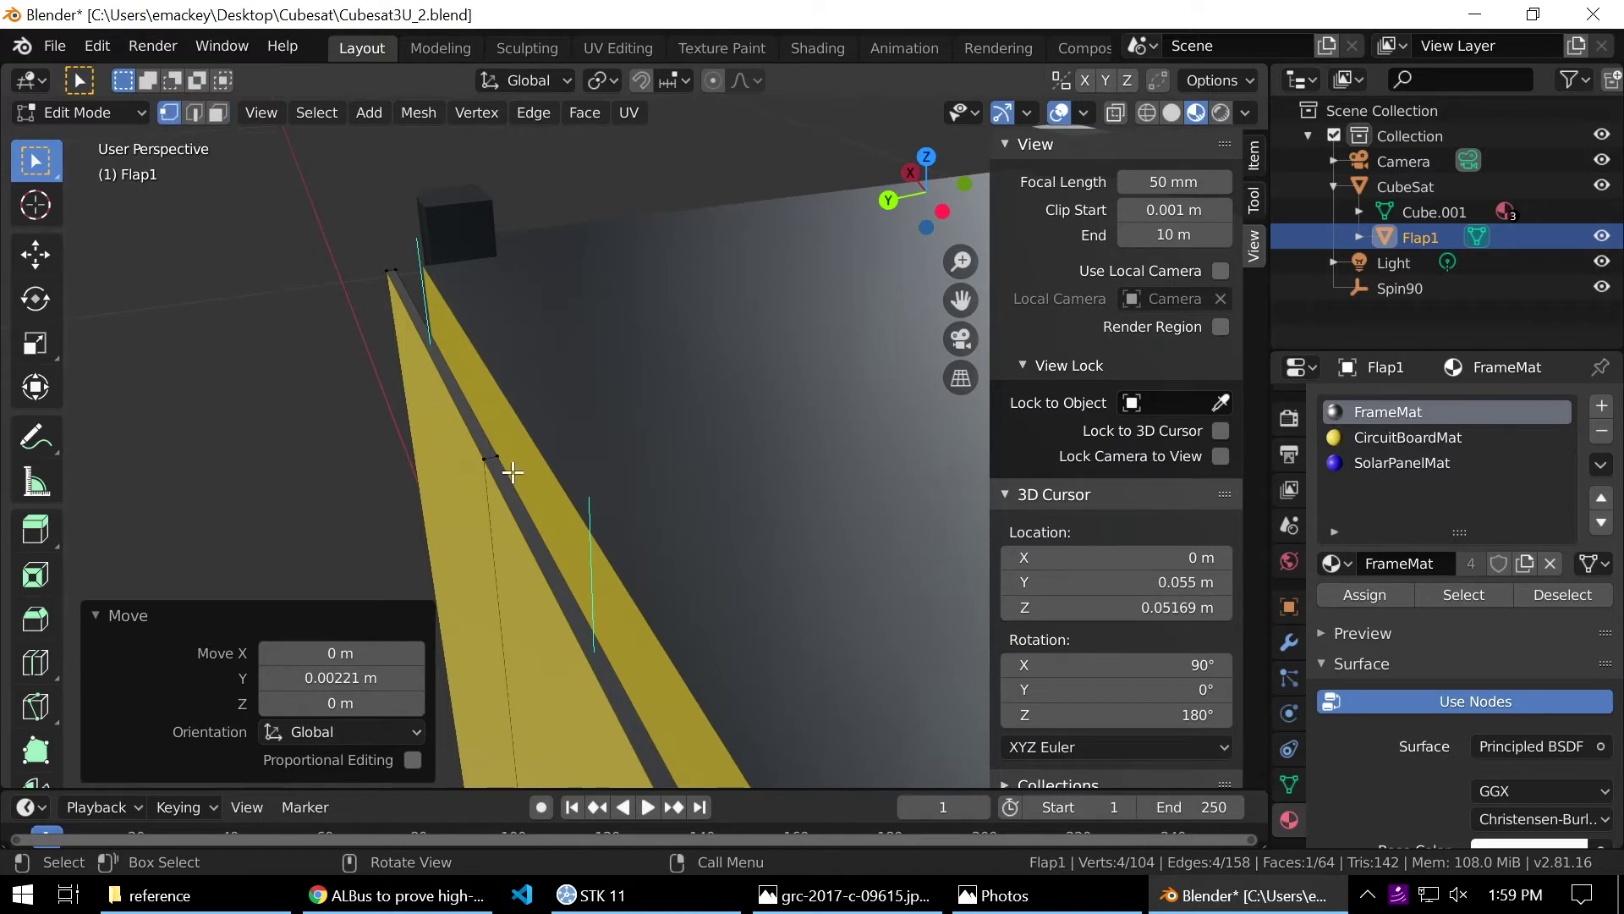
{"action": "left_click", "coordinate": [489, 457]}
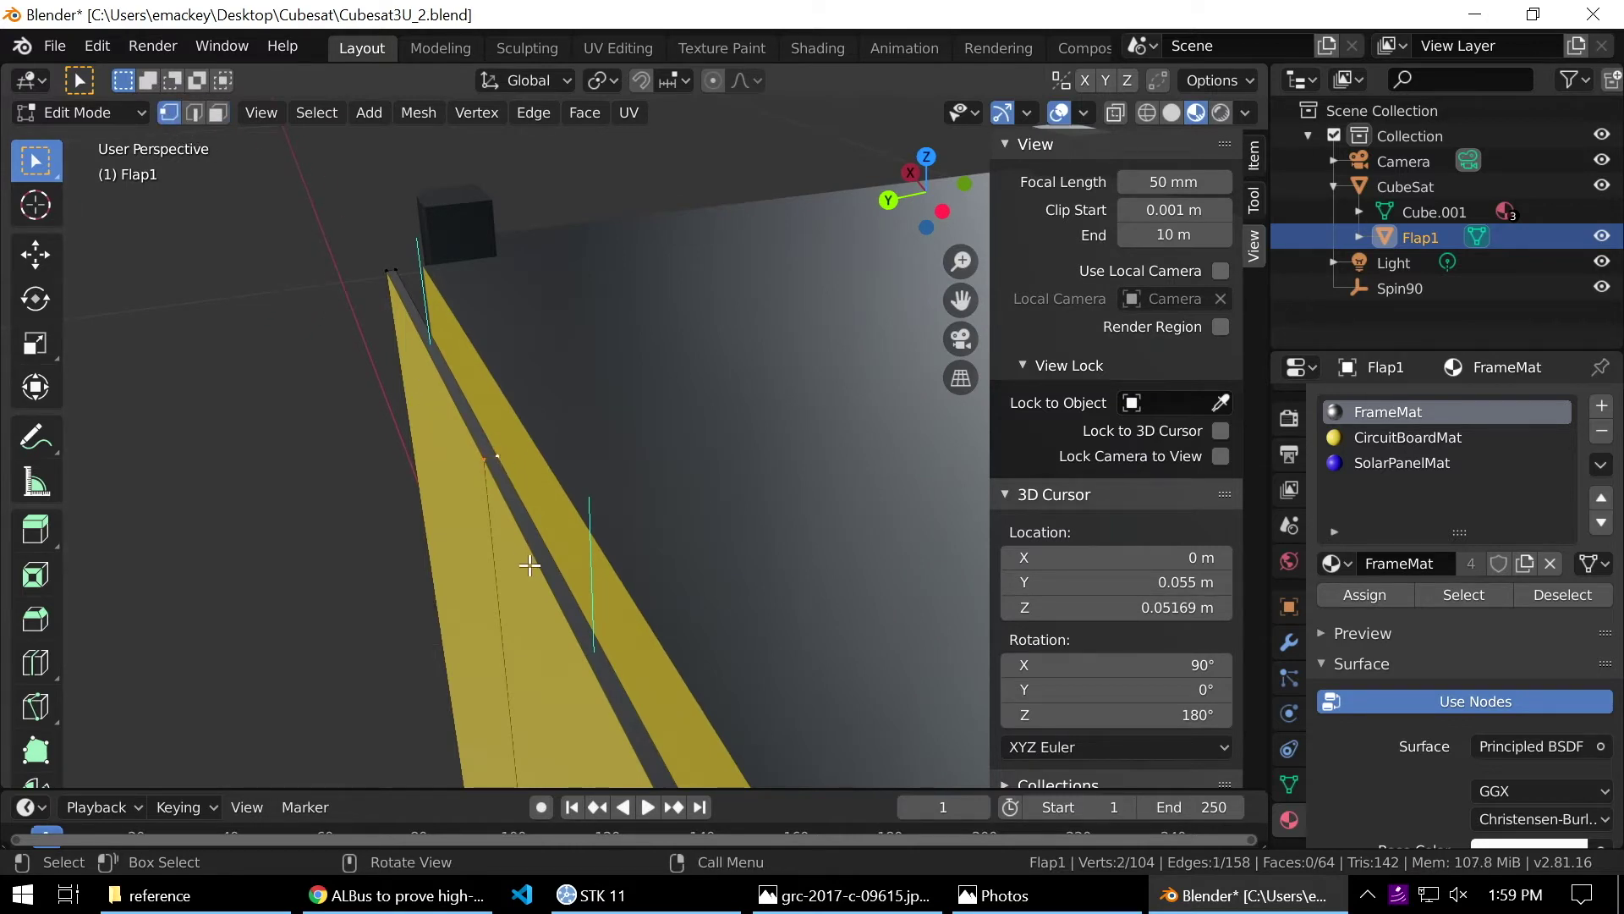
{"action": "scroll", "coordinate": [530, 564], "scroll_direction": "up", "scroll_amount": 4}
{"action": "scroll", "coordinate": [530, 561], "scroll_direction": "down", "scroll_amount": 3}
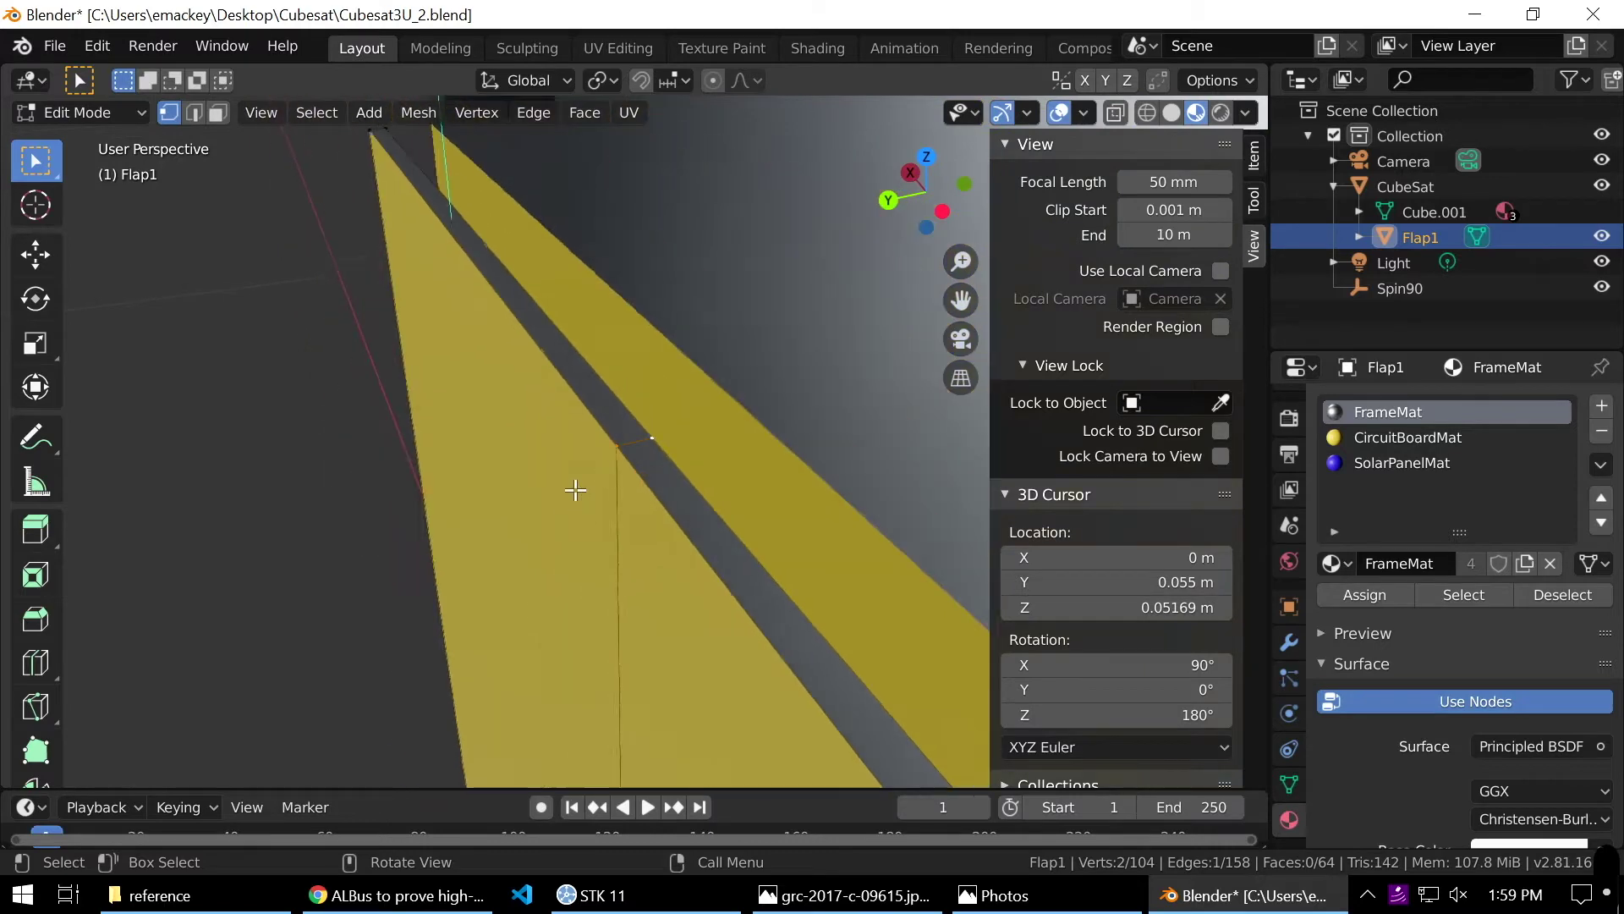
{"action": "middle_click_drag", "start_coordinate": [566, 524], "coordinate": [500, 508]}
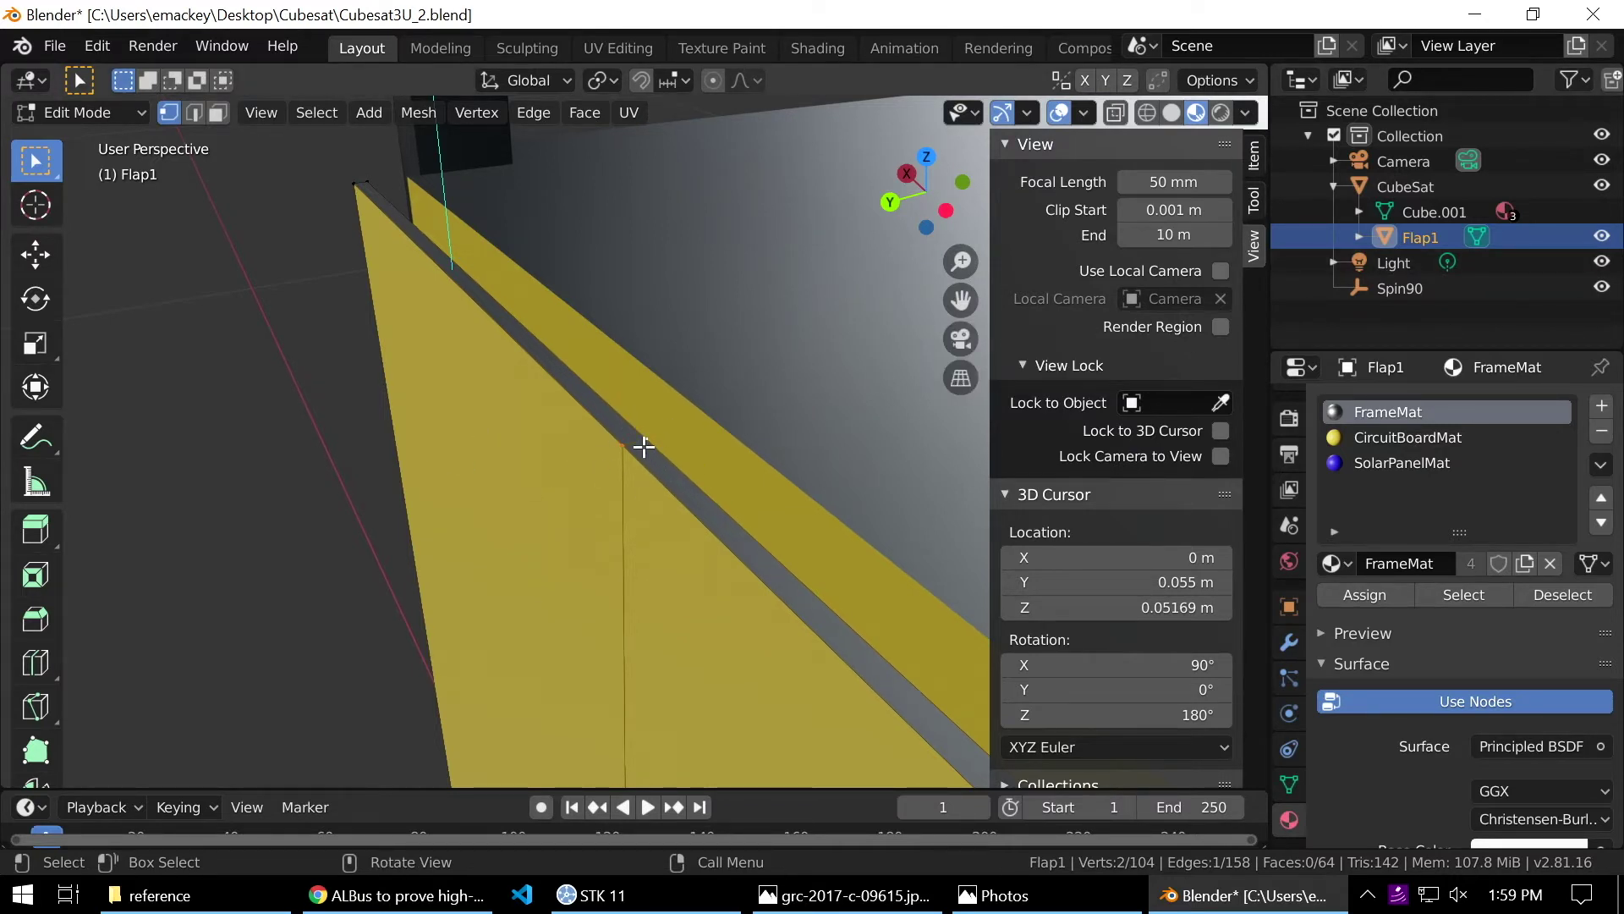
Snap the 3D cursor to the selected vertices at the middle of Flap1's upper edge.
{"action": "left_click", "coordinate": [419, 112]}
{"action": "mouse_move", "coordinate": [448, 171]}
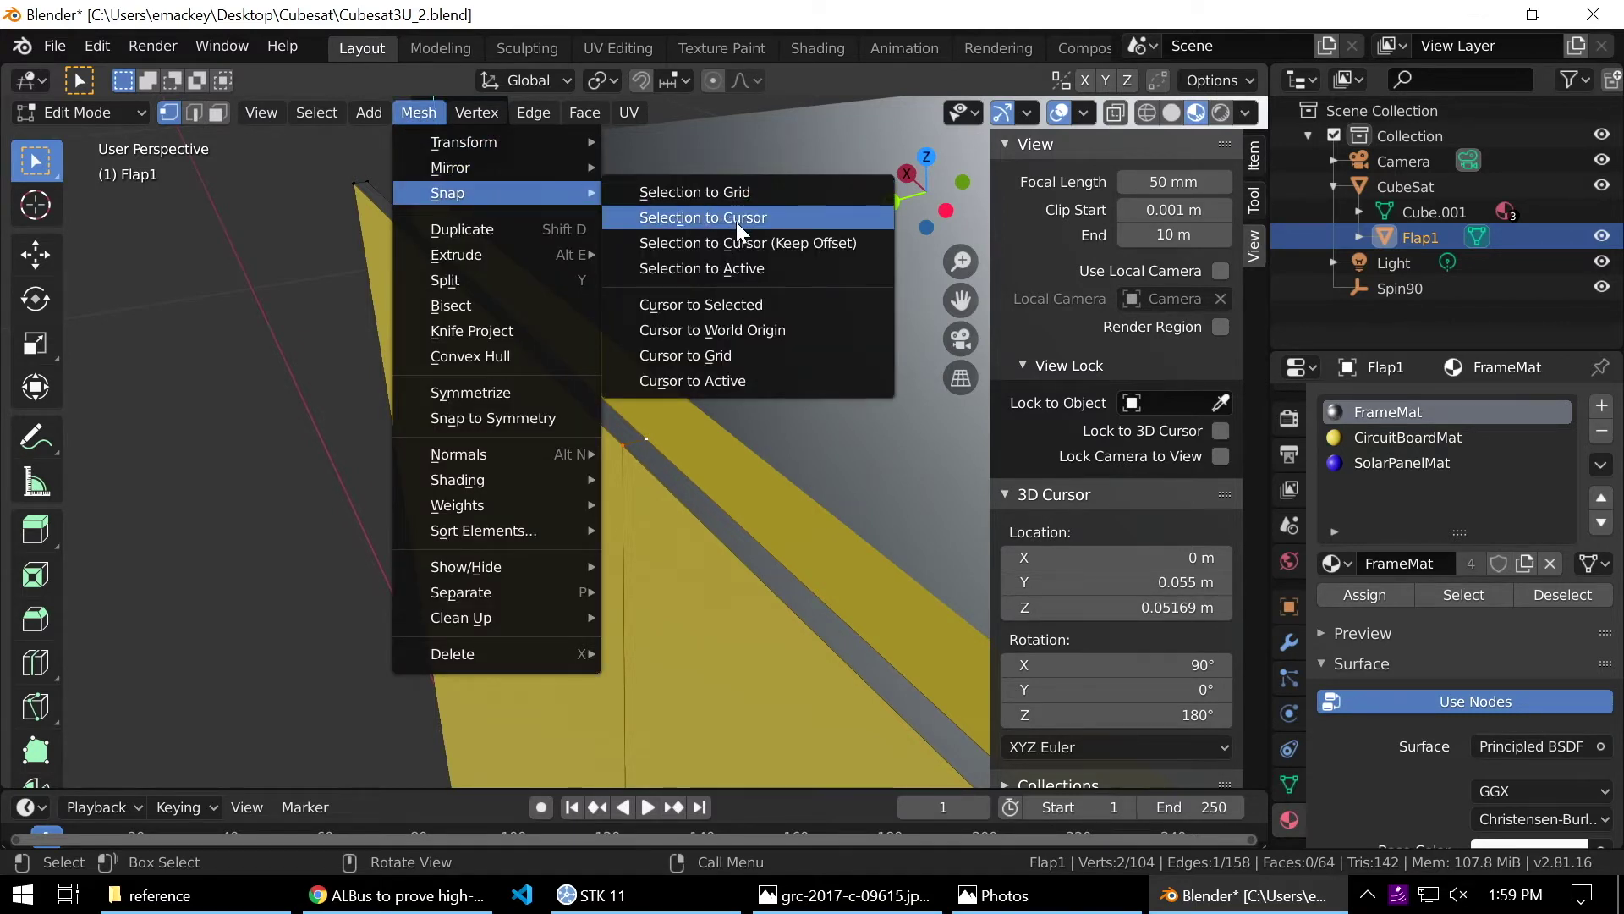
{"action": "left_click", "coordinate": [770, 303]}
{"action": "scroll", "coordinate": [728, 508], "scroll_direction": "up", "scroll_amount": 2}
{"action": "scroll", "coordinate": [719, 554], "scroll_direction": "up", "scroll_amount": 4}
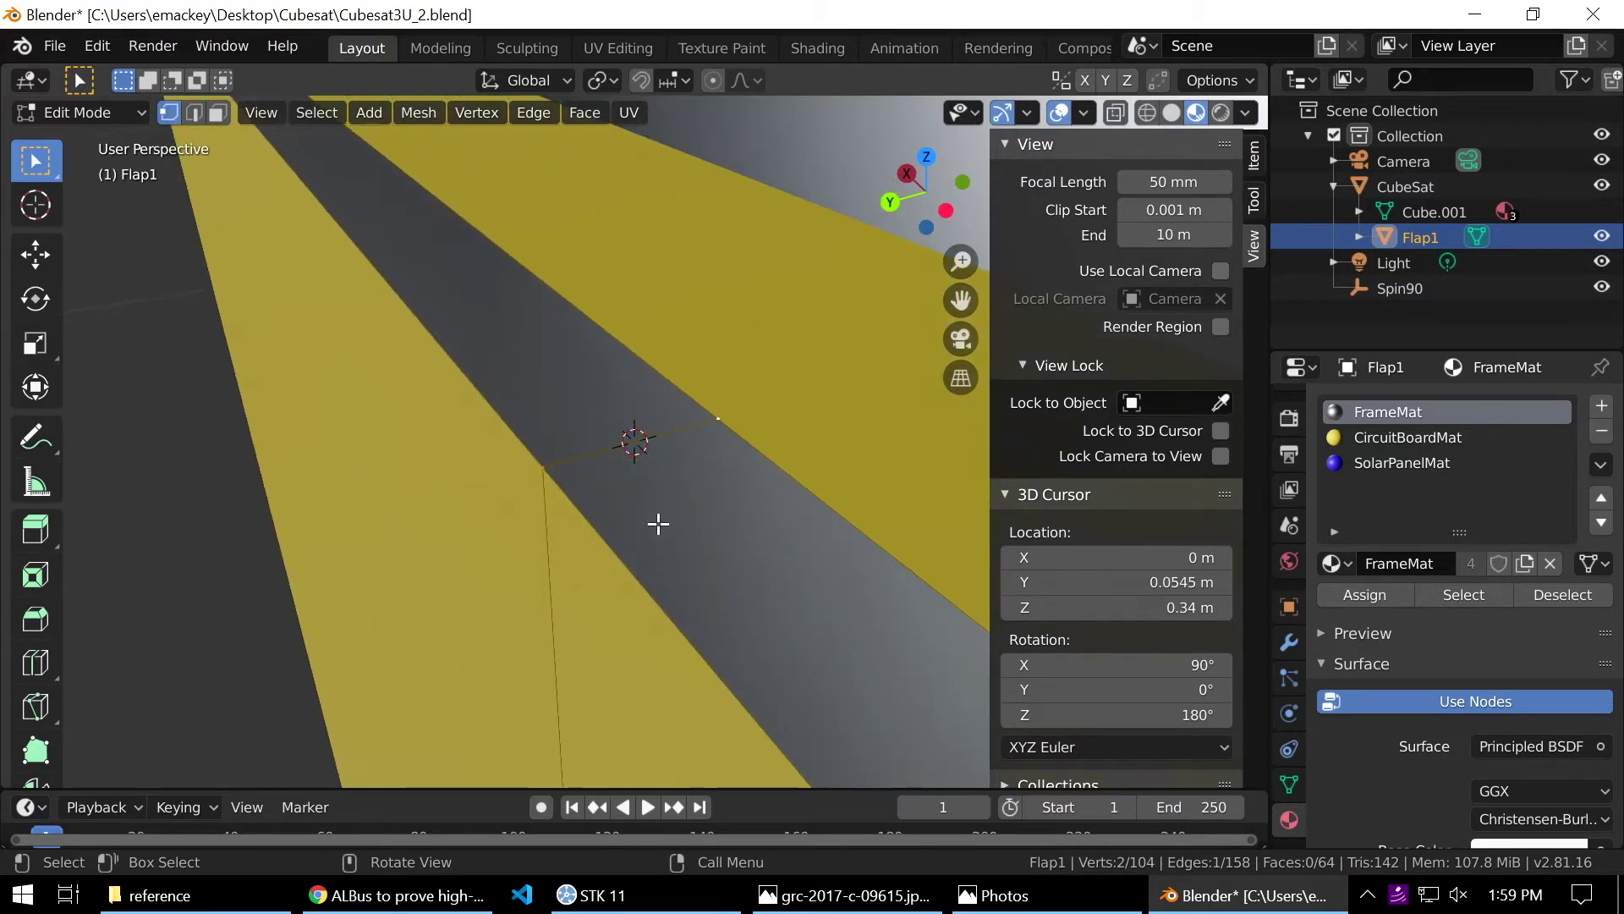
{"action": "middle_click_drag", "start_coordinate": [665, 436], "coordinate": [647, 498]}
{"action": "scroll", "coordinate": [695, 560], "scroll_direction": "up", "scroll_amount": 2}
{"action": "scroll", "coordinate": [689, 562], "scroll_direction": "up", "scroll_amount": 1}
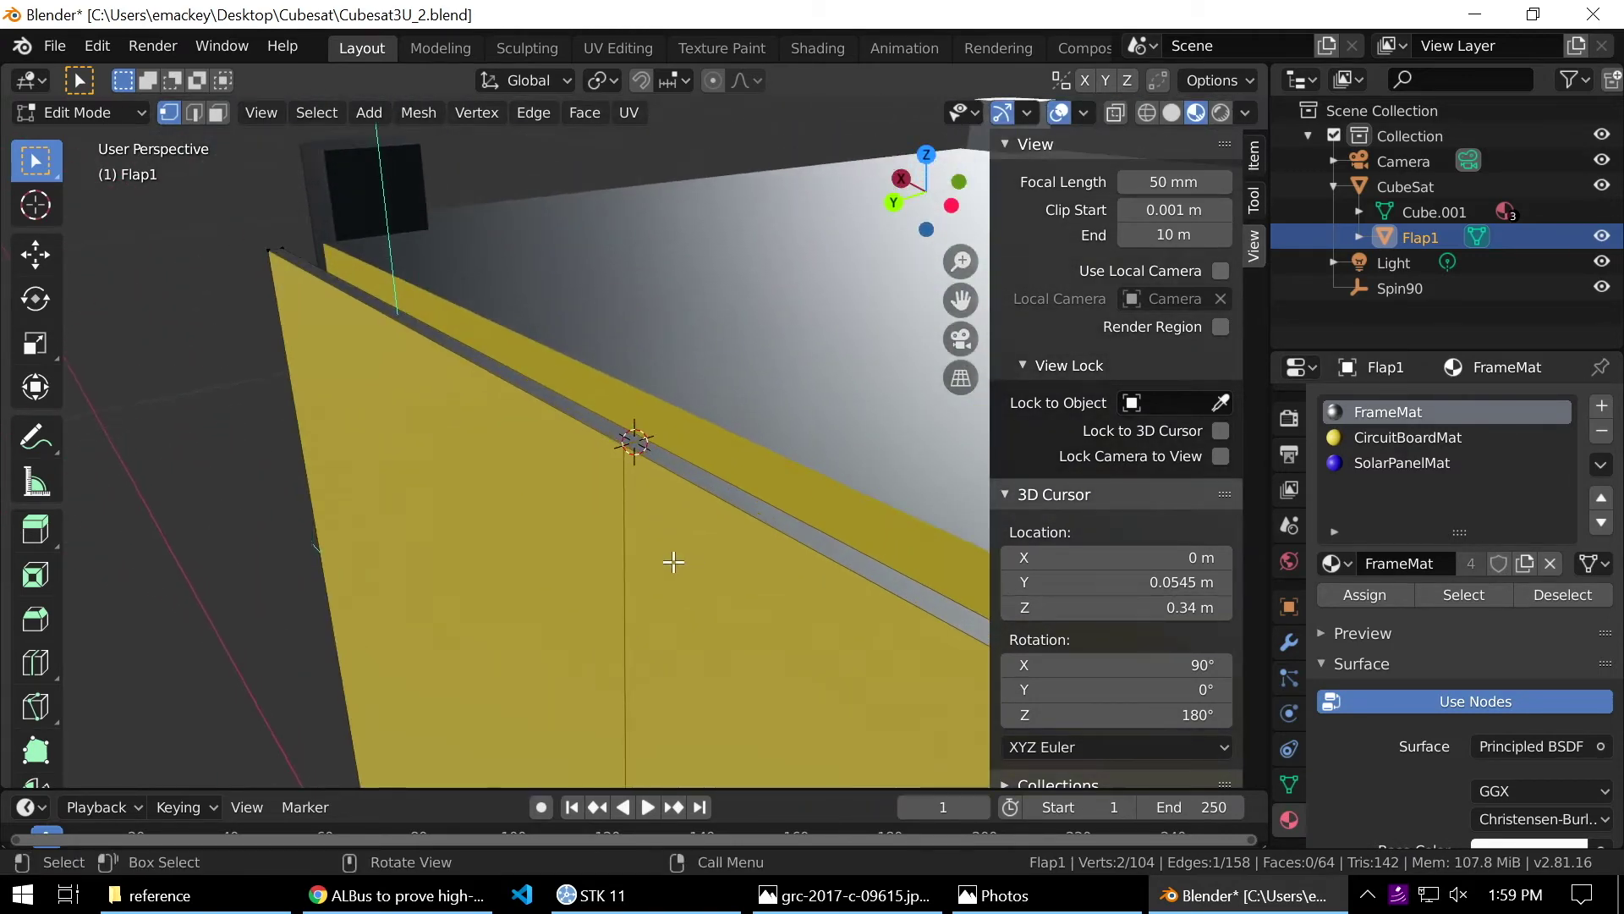
Return to Object Mode and set Flap1's origin to the 3D cursor.
{"action": "key", "text": "Tab"}
{"action": "left_click", "coordinate": [346, 112]}
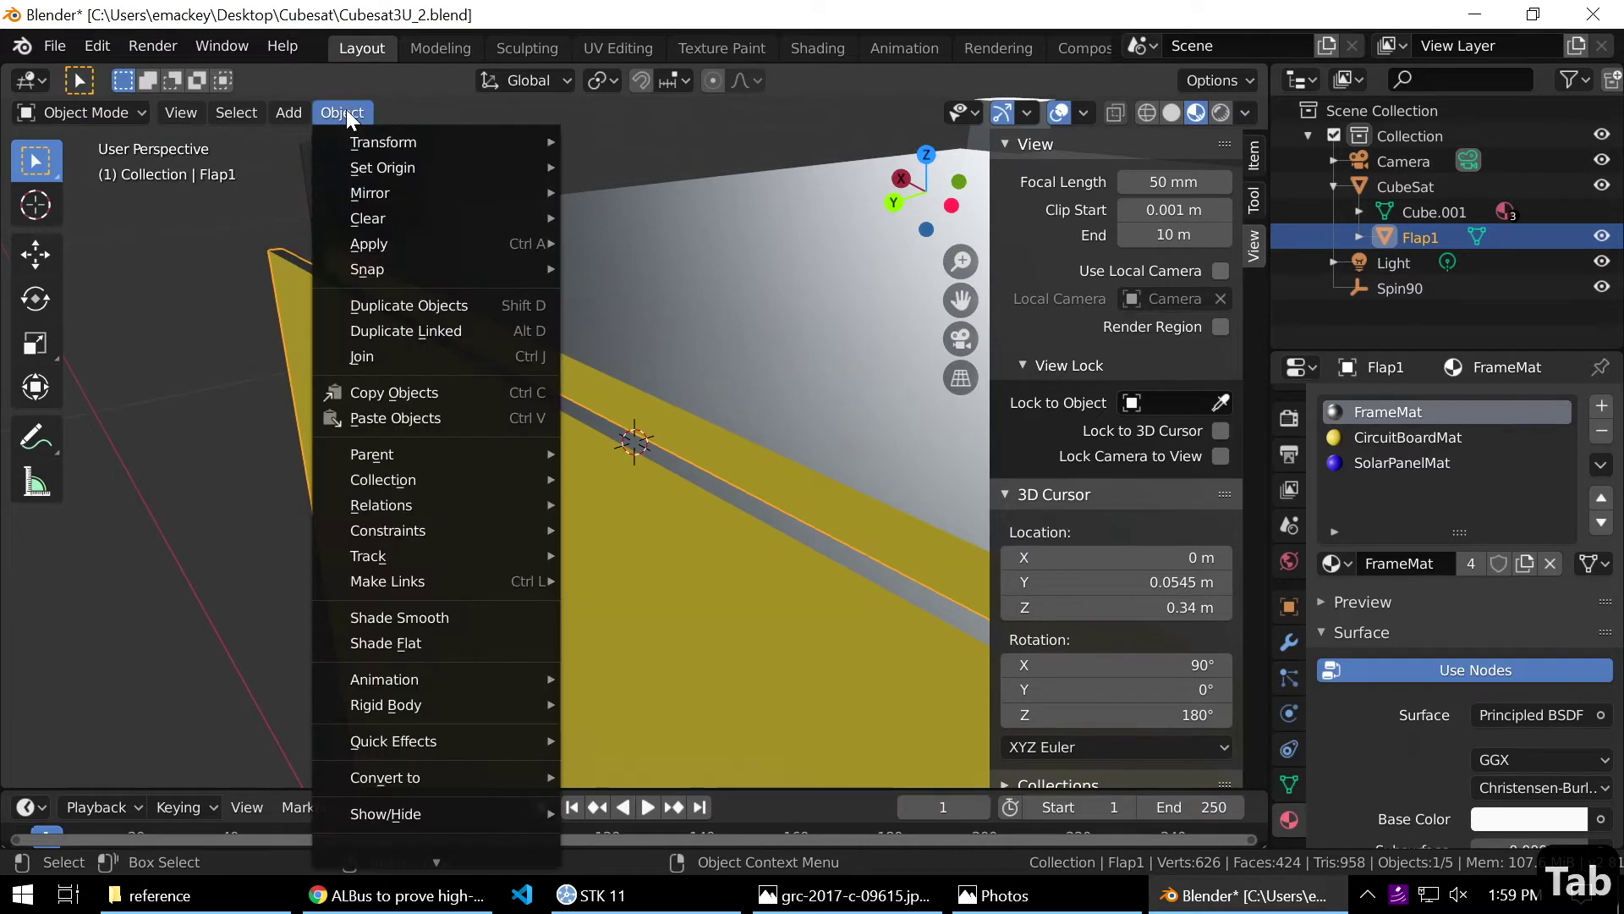
{"action": "mouse_move", "coordinate": [418, 147]}
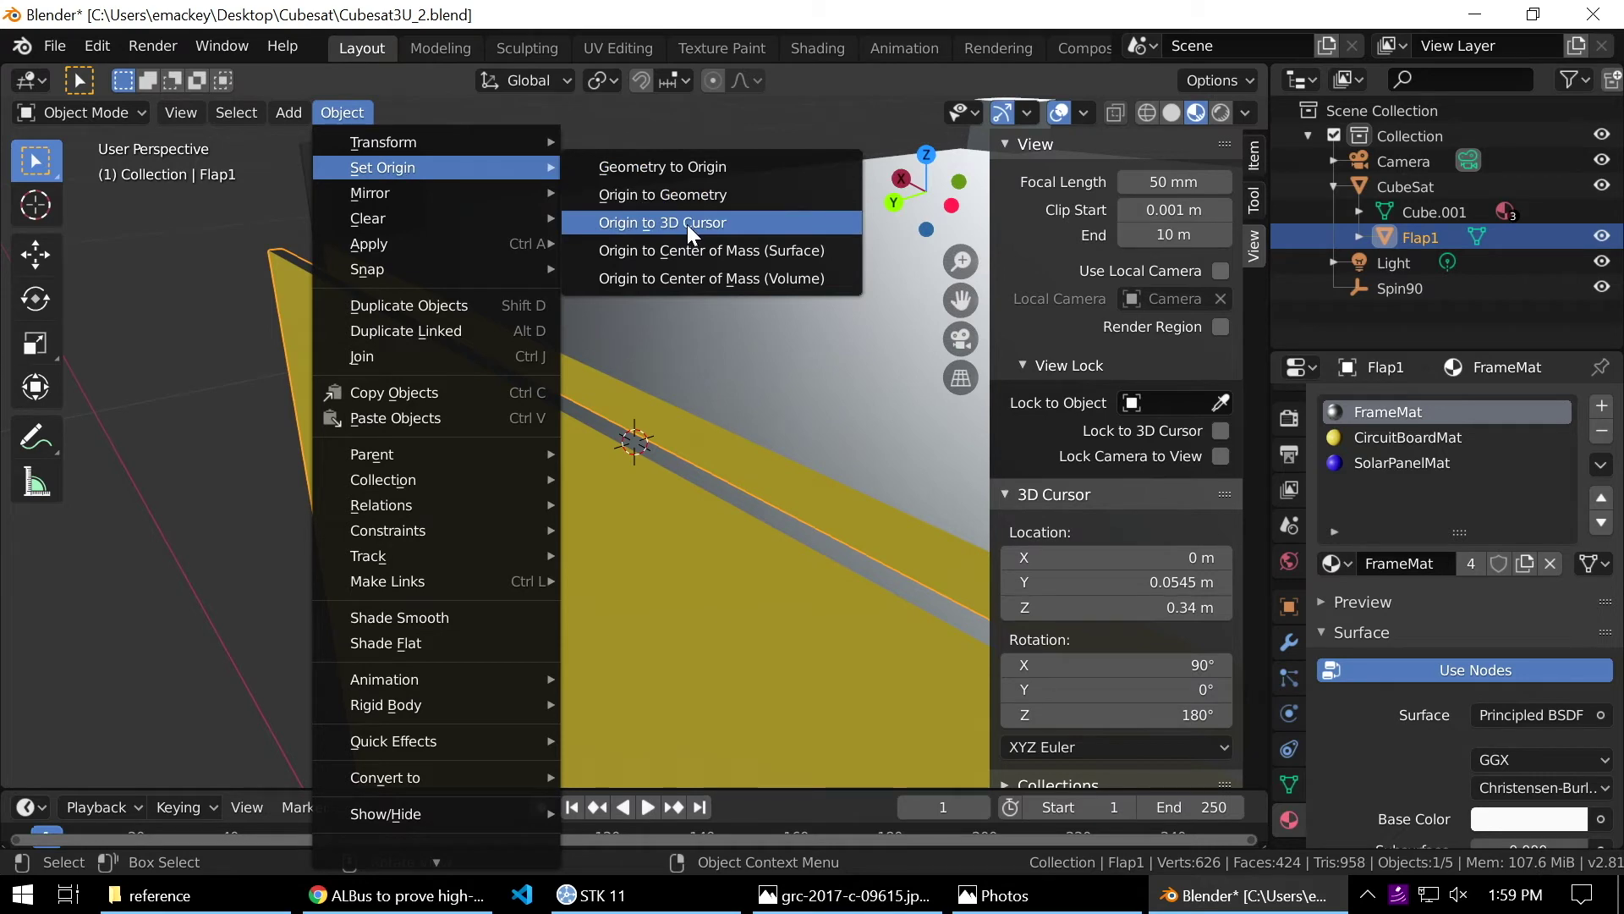
{"action": "left_click", "coordinate": [687, 222]}
{"action": "middle_click_drag", "start_coordinate": [687, 225], "coordinate": [468, 505]}
{"action": "key", "text": "Tab"}
{"action": "key", "text": "Tab"}
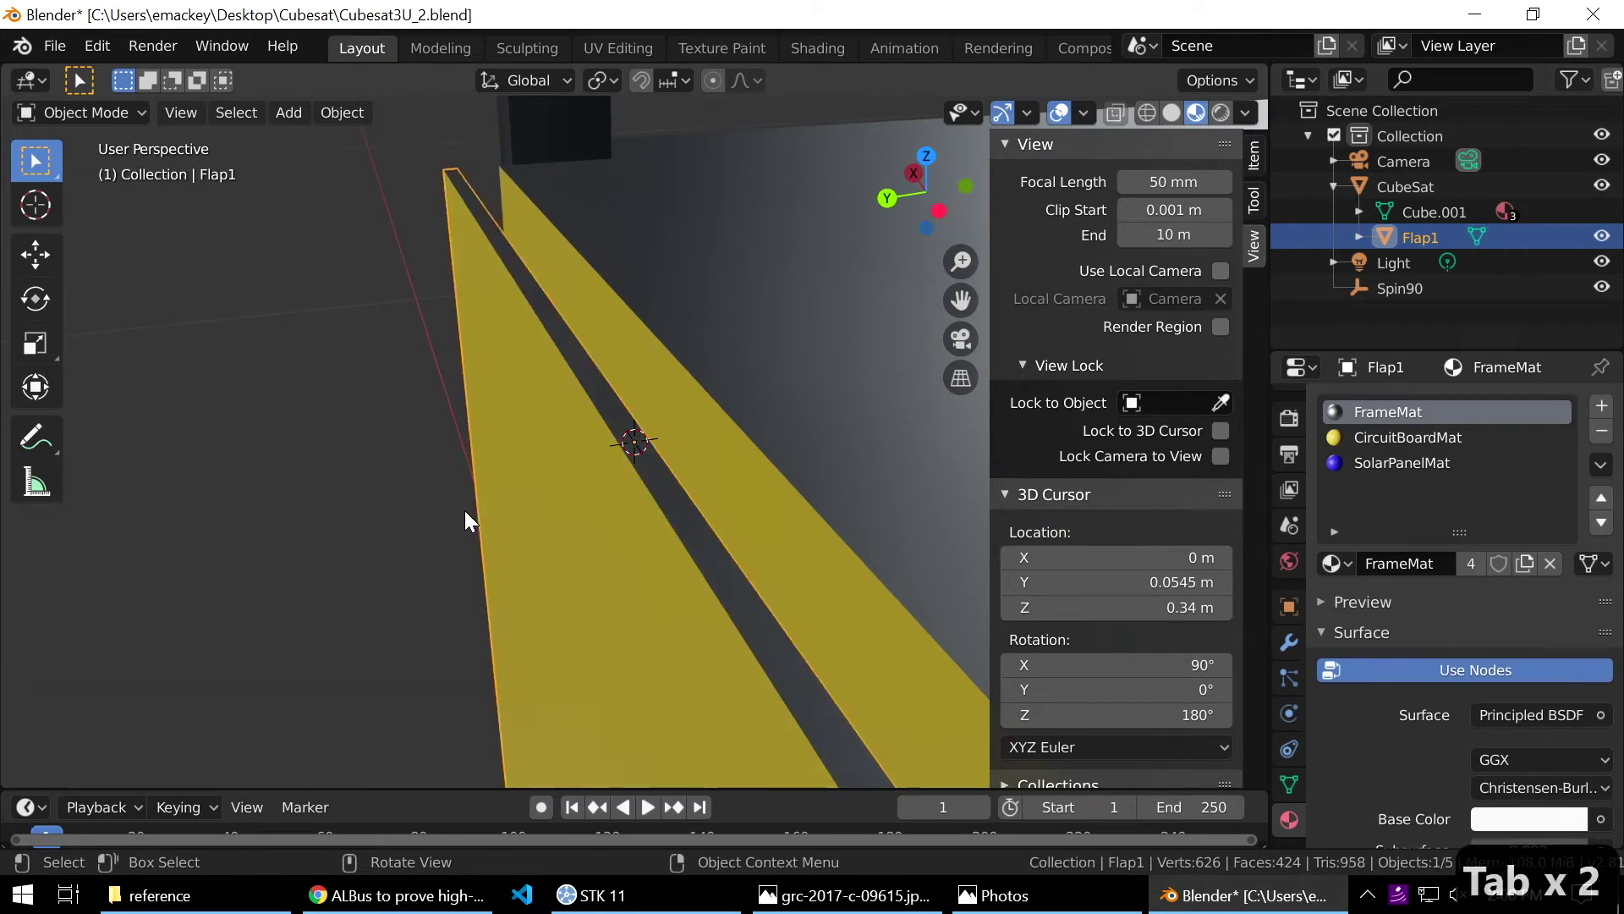
{"action": "scroll", "coordinate": [465, 507], "scroll_direction": "down", "scroll_amount": 6}
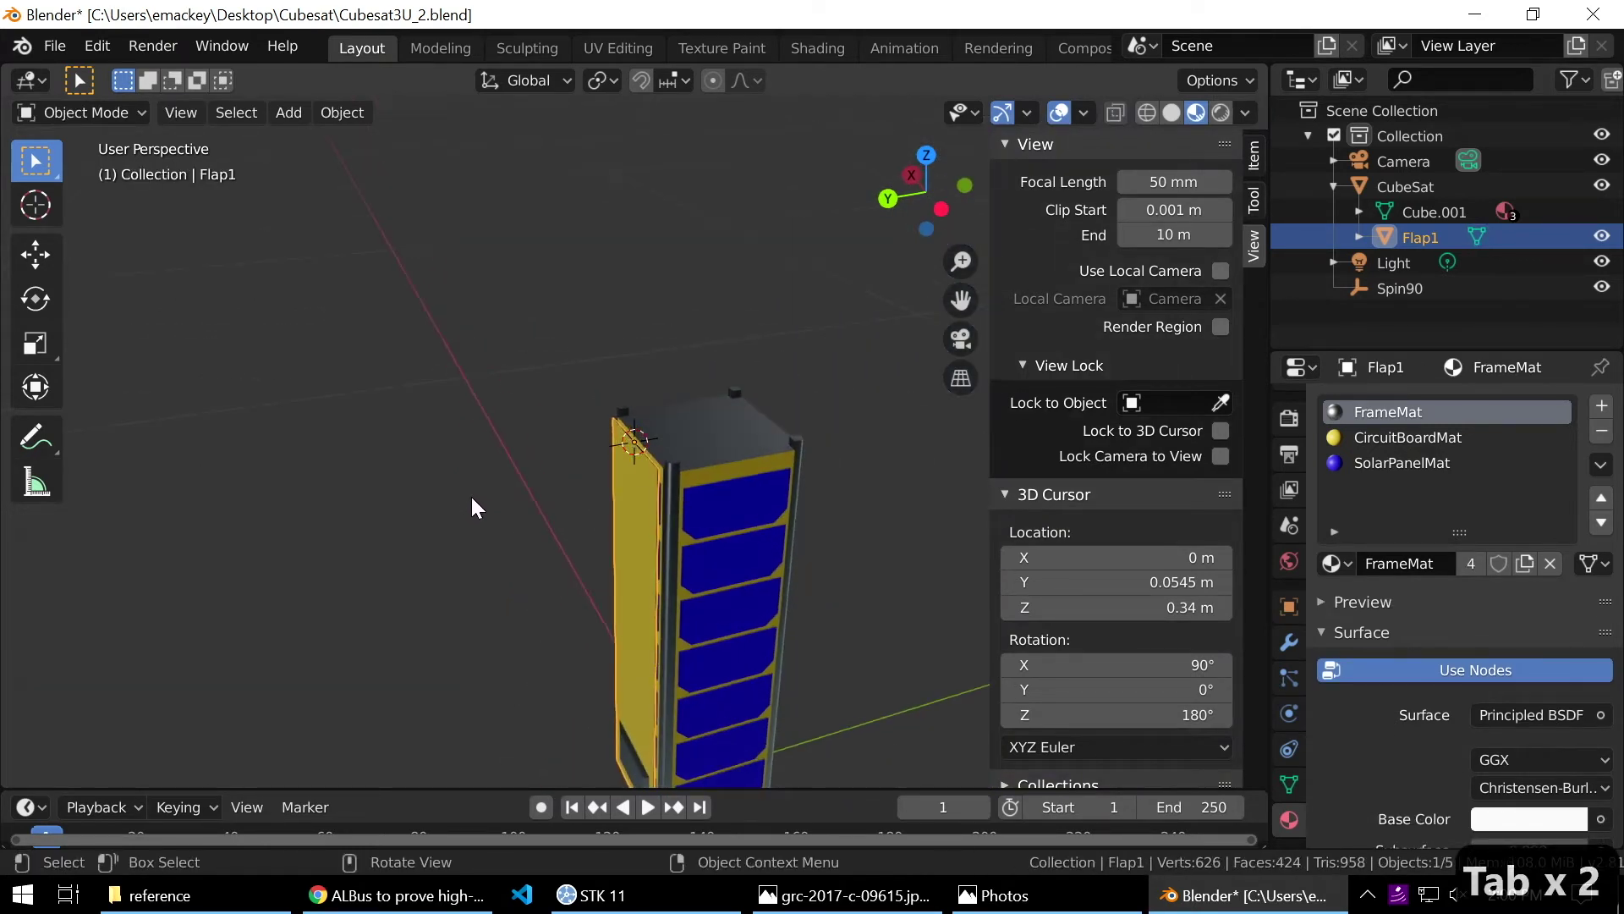
{"action": "scroll", "coordinate": [470, 499], "scroll_direction": "up", "scroll_amount": 6}
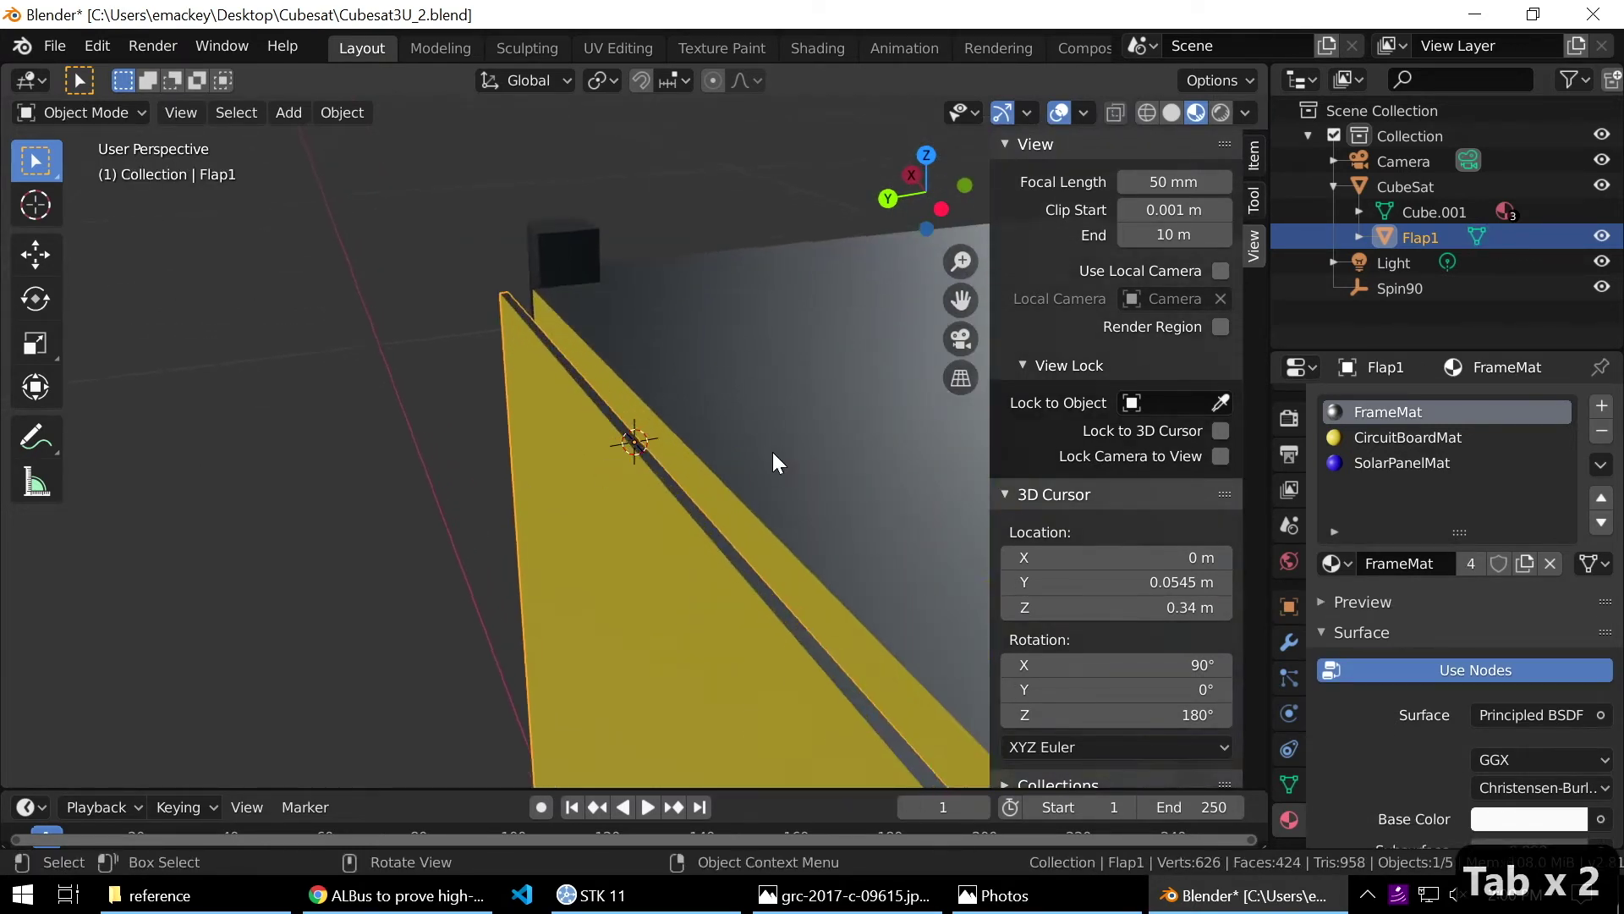
Test Flap1's hinge motion by rotating it about X to 145°, and reset its X rotation to 0°.
{"action": "left_click", "coordinate": [1254, 155]}
{"action": "scroll", "coordinate": [599, 399], "scroll_direction": "down", "scroll_amount": 4}
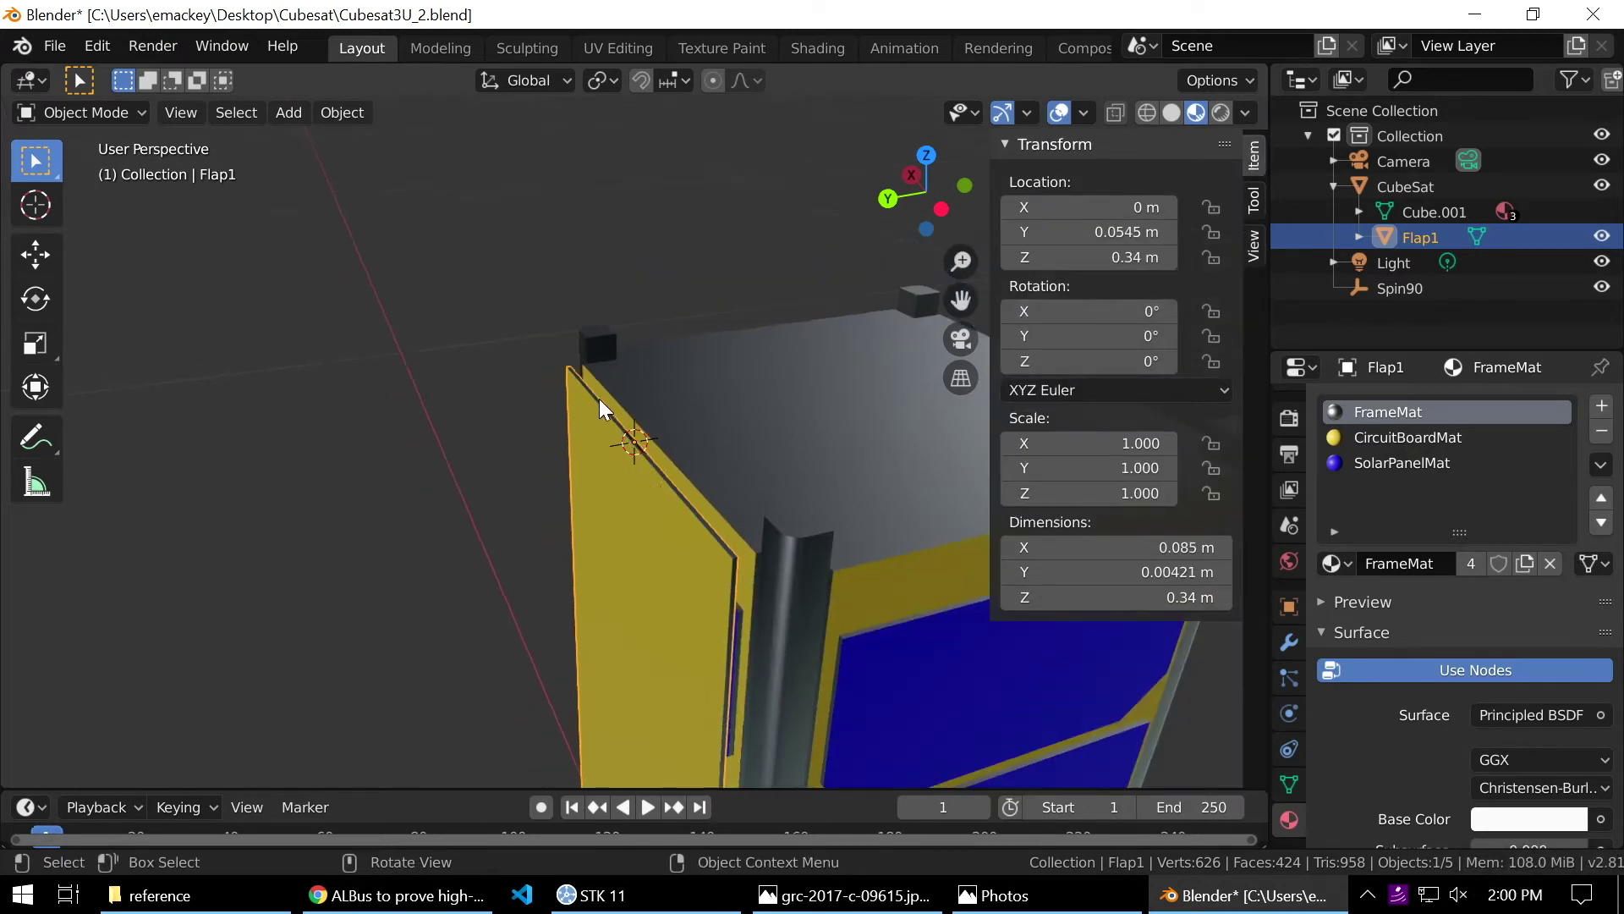
{"action": "scroll", "coordinate": [621, 325], "scroll_direction": "down", "scroll_amount": 1}
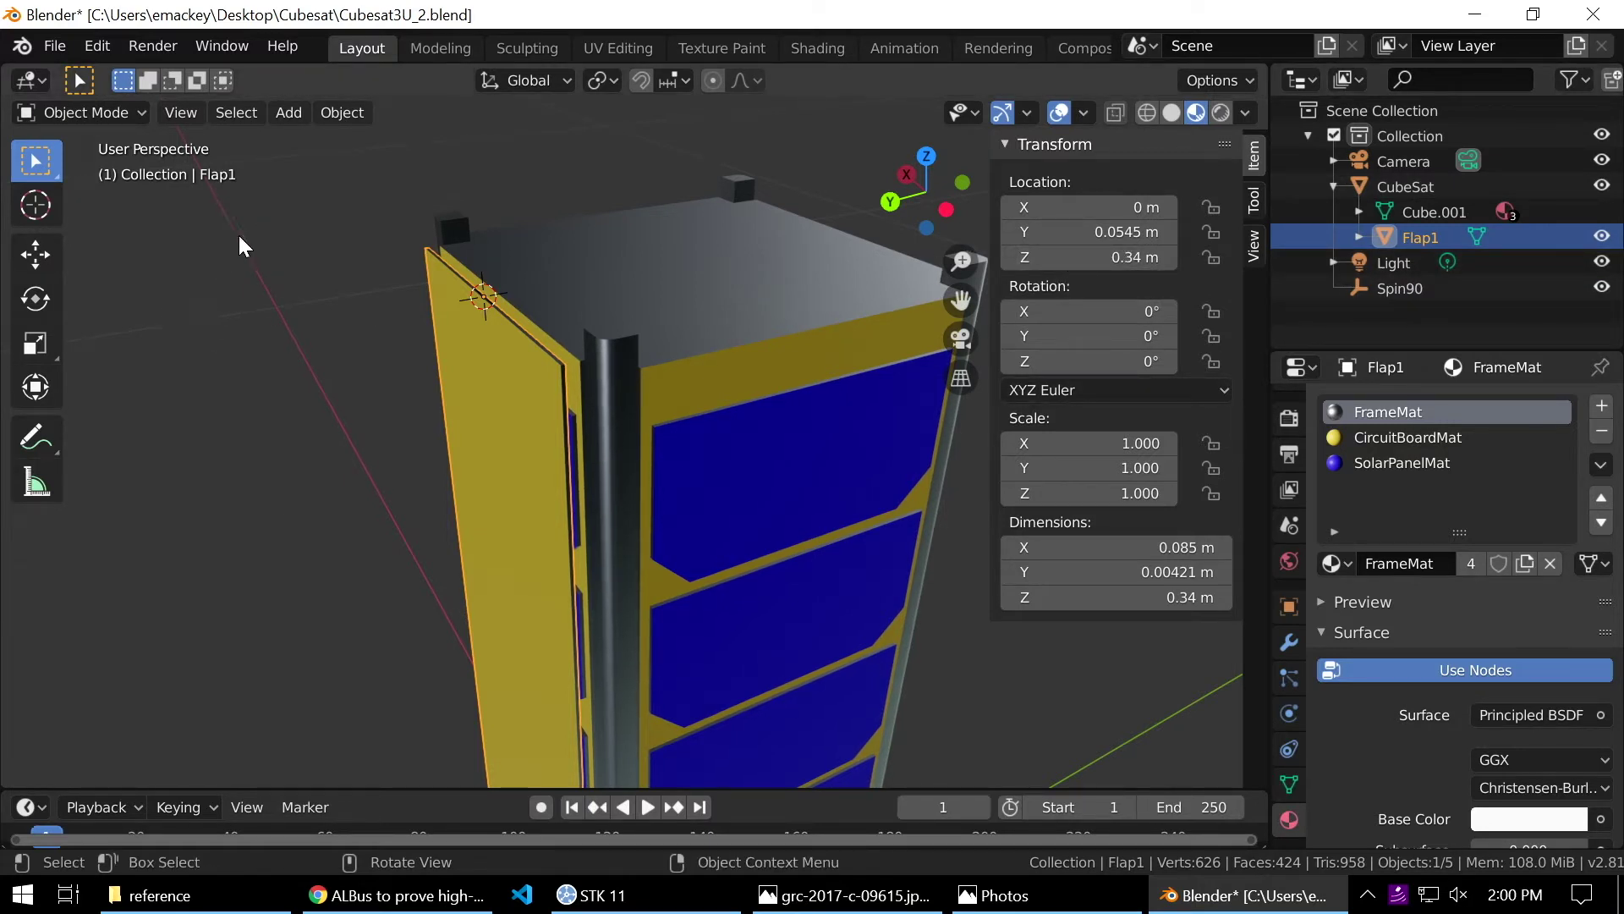
{"action": "left_click_drag", "start_coordinate": [1085, 303], "coordinate": [1391, 303]}
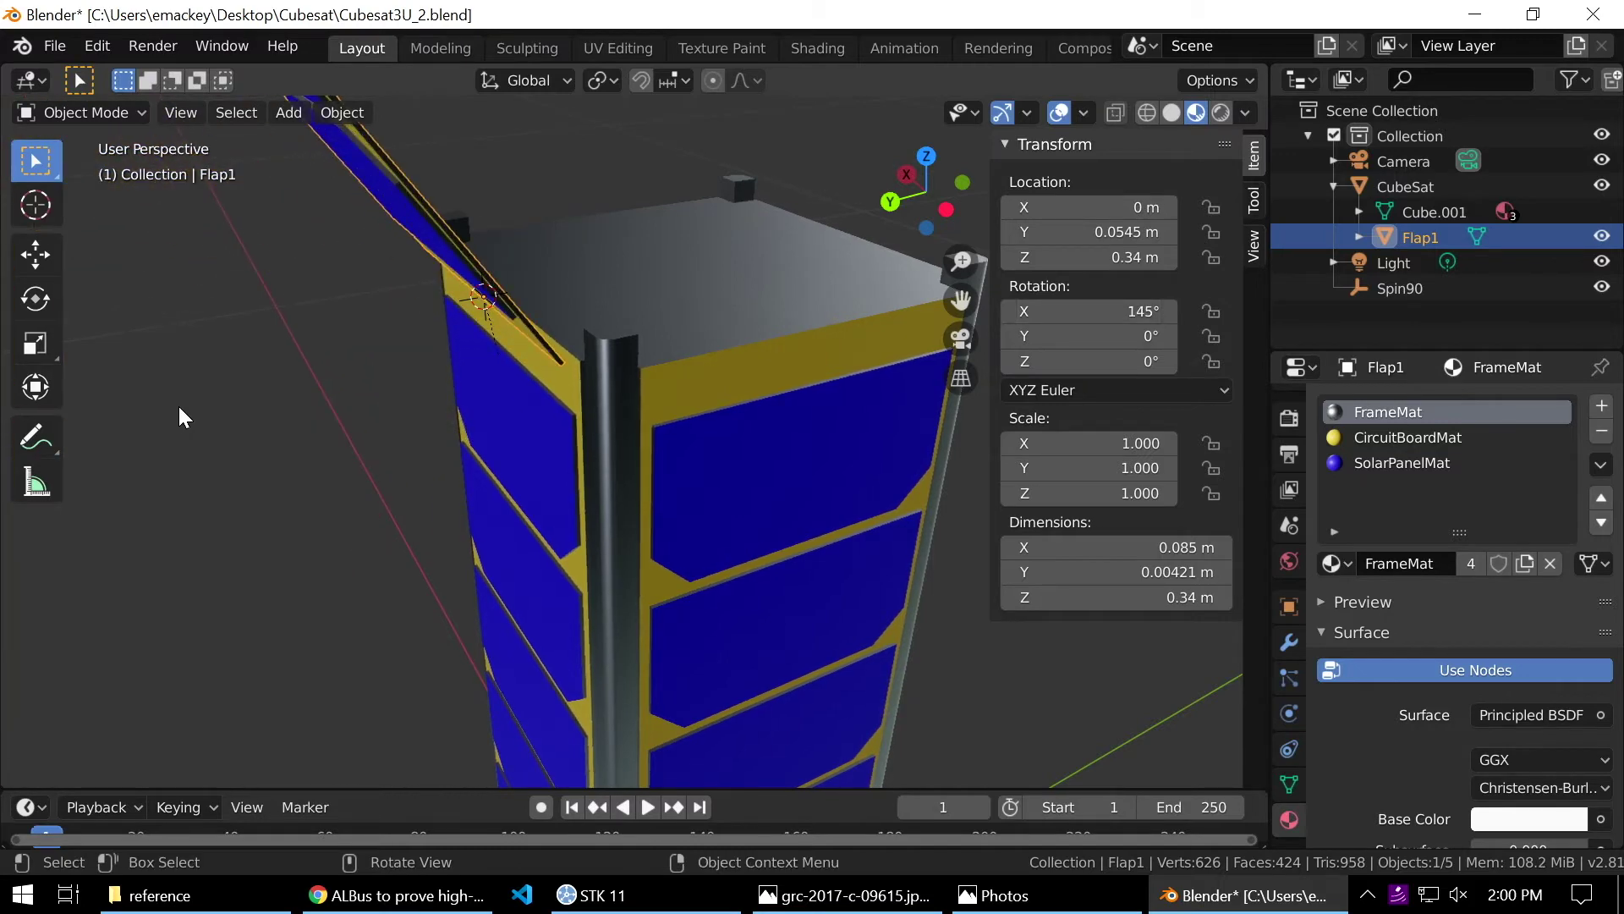
{"action": "scroll", "coordinate": [312, 369], "scroll_direction": "down", "scroll_amount": 10}
{"action": "scroll", "coordinate": [633, 333], "scroll_direction": "up", "scroll_amount": 3}
{"action": "middle_click_drag", "start_coordinate": [633, 332], "coordinate": [778, 305]}
{"action": "left_click_drag", "start_coordinate": [1081, 315], "coordinate": [870, 316]}
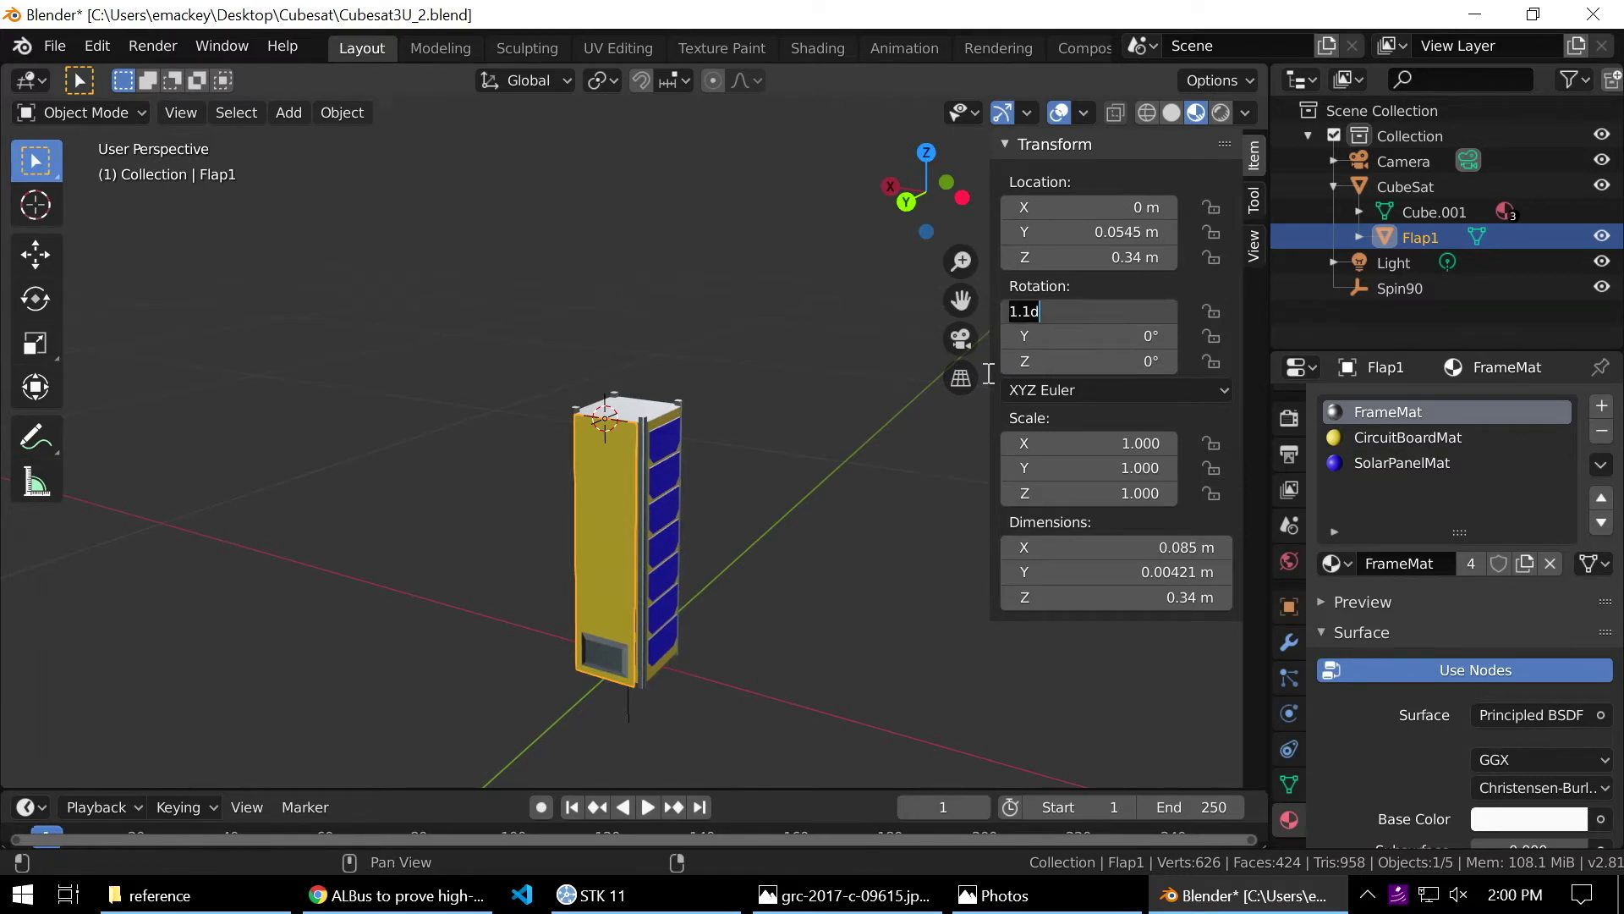
{"action": "type", "text": "0"}
{"action": "key", "text": "Return"}
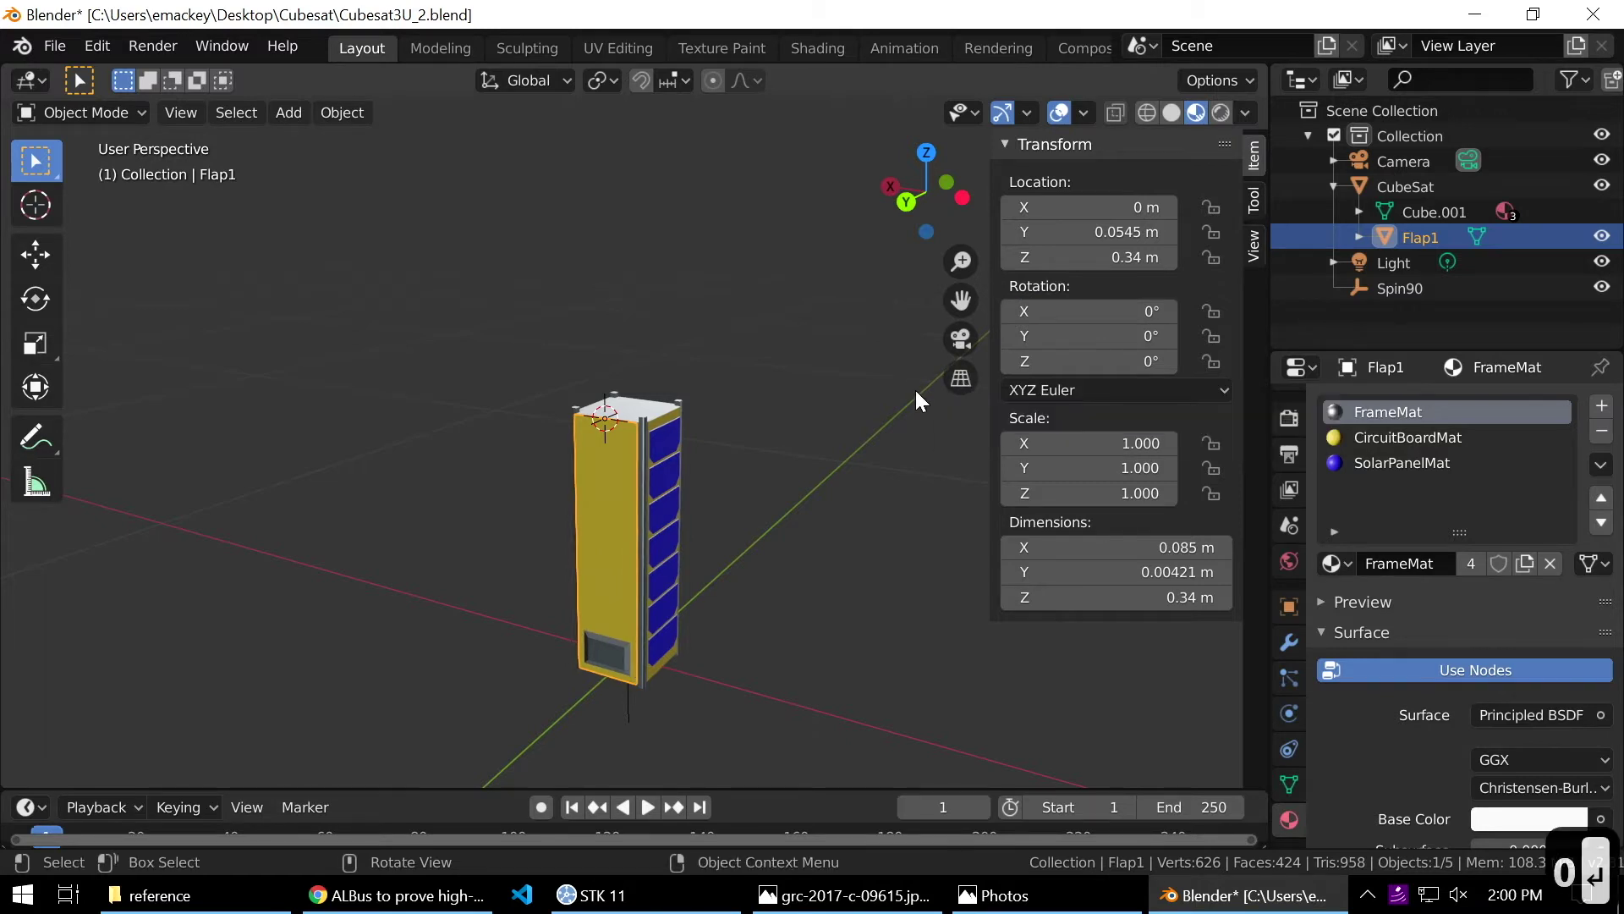
Add a 32-vertex circle to Flap1's mesh at the 3D cursor, with a radius of 0.02 m, and view it from the right.
{"action": "scroll", "coordinate": [773, 476], "scroll_direction": "up", "scroll_amount": 5}
{"action": "middle_click_drag", "start_coordinate": [764, 475], "coordinate": [587, 427]}
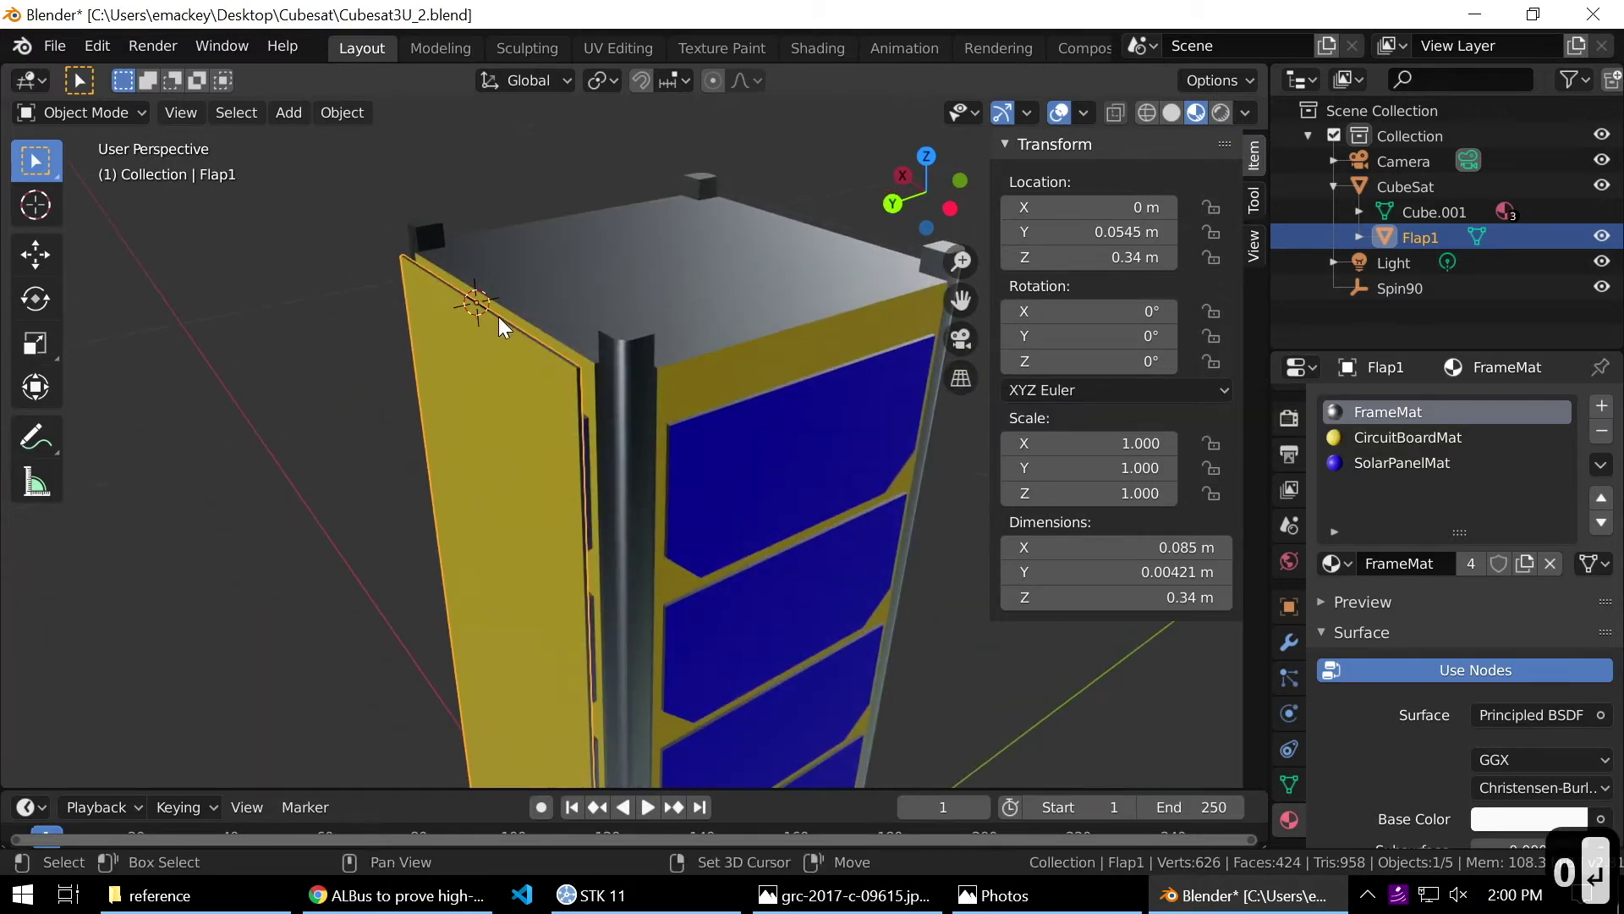
{"action": "scroll", "coordinate": [819, 440], "scroll_direction": "up", "scroll_amount": 5}
{"action": "key", "text": "Tab"}
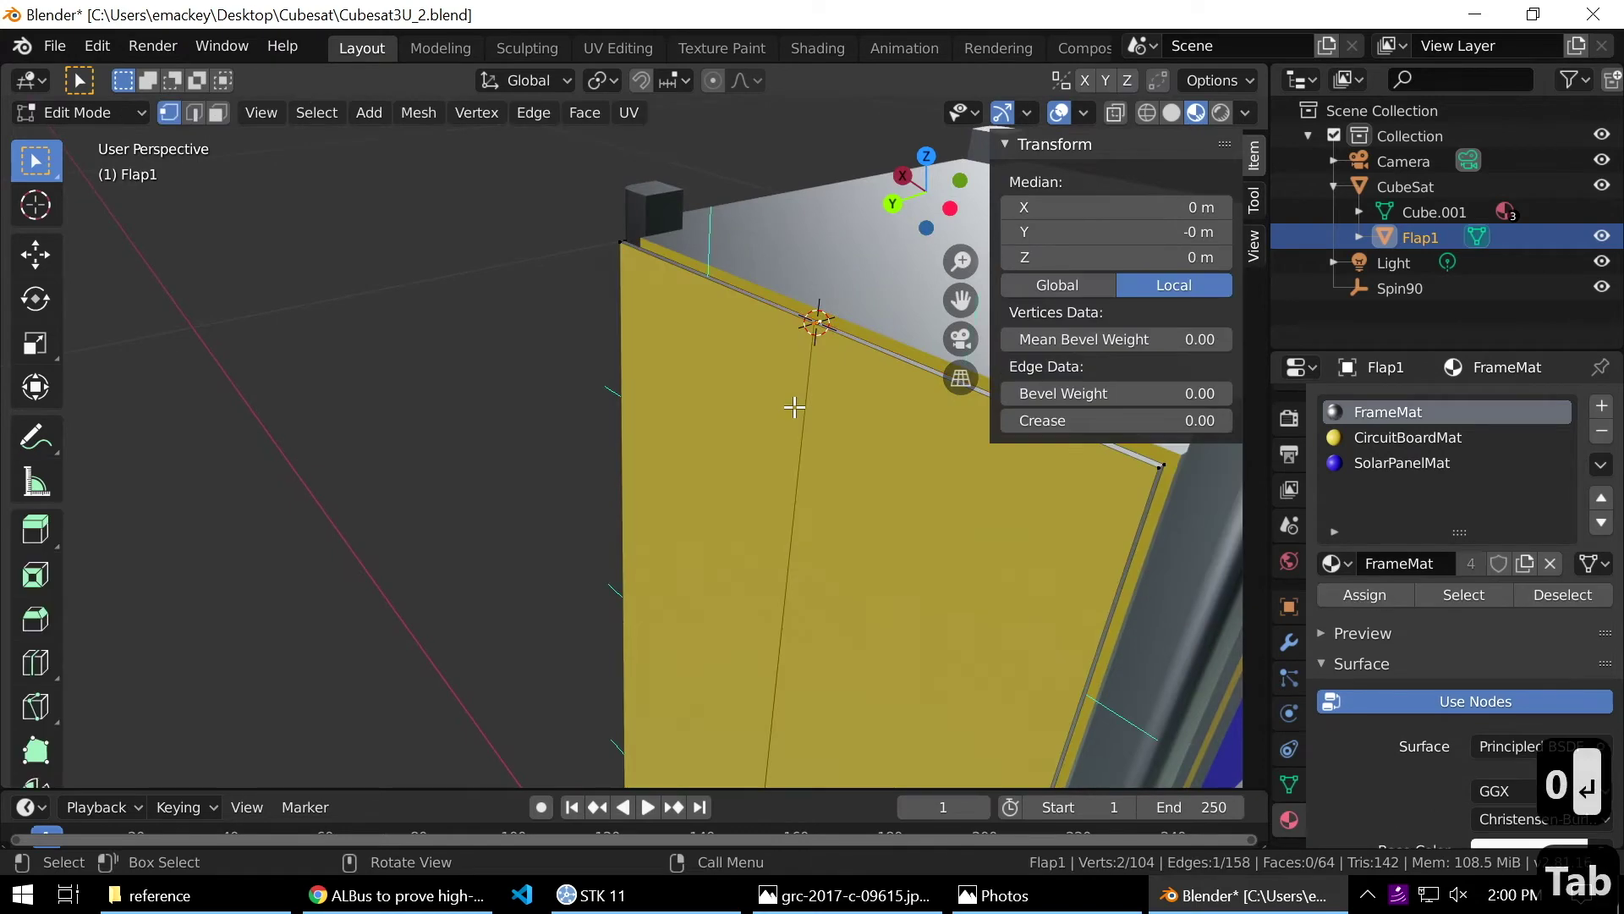
{"action": "middle_click_drag", "start_coordinate": [794, 407], "coordinate": [803, 478]}
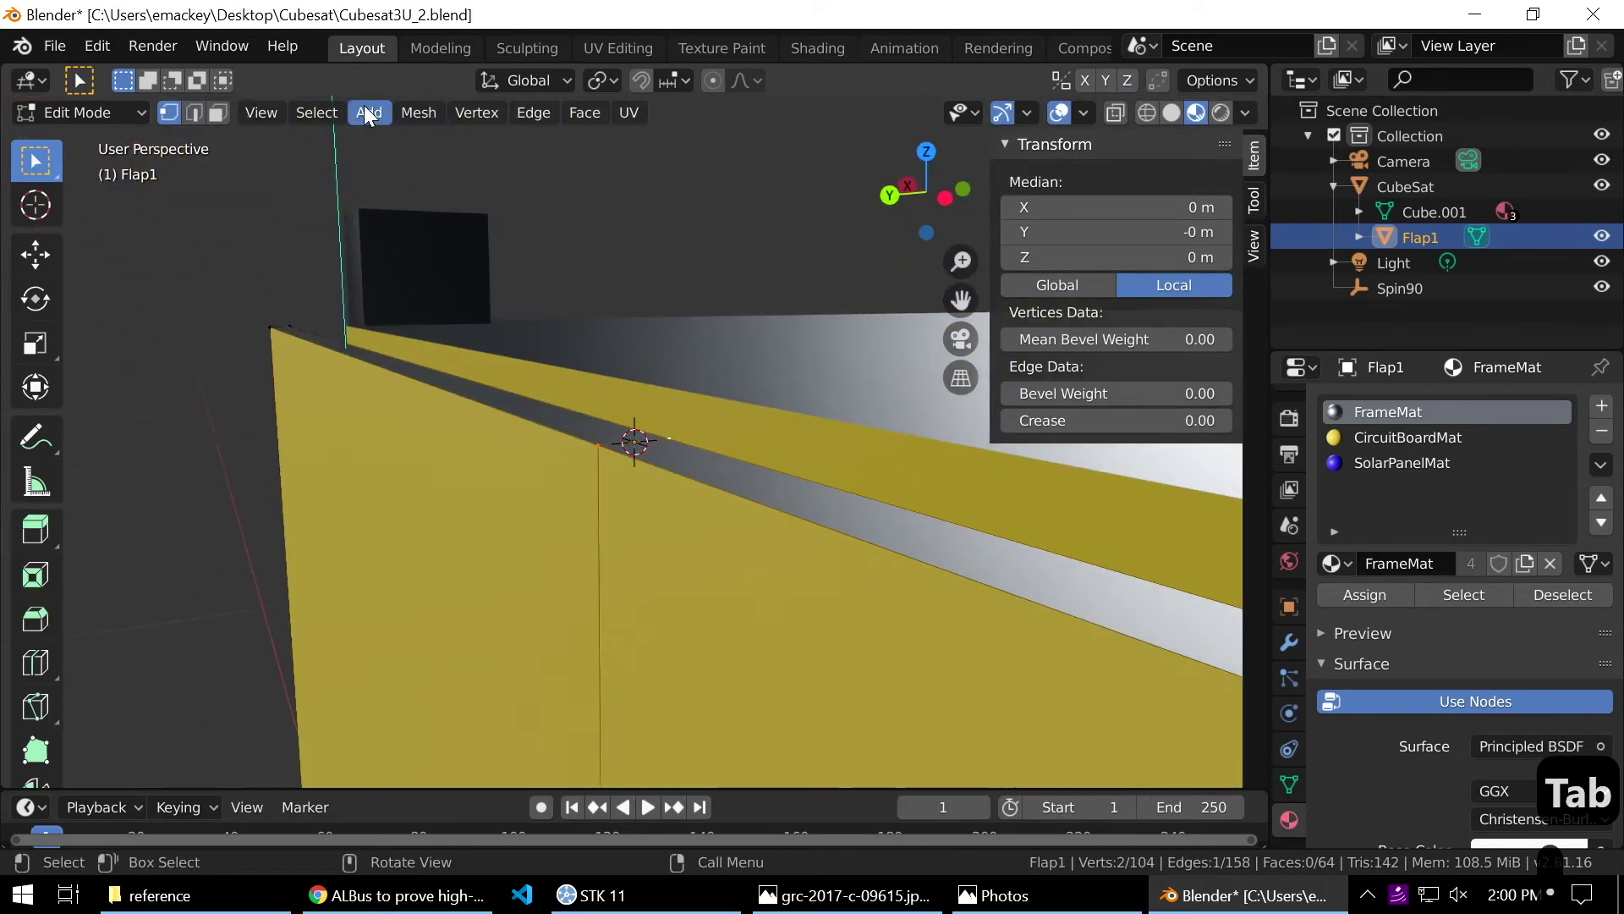
{"action": "left_click", "coordinate": [368, 113]}
{"action": "left_click", "coordinate": [410, 189]}
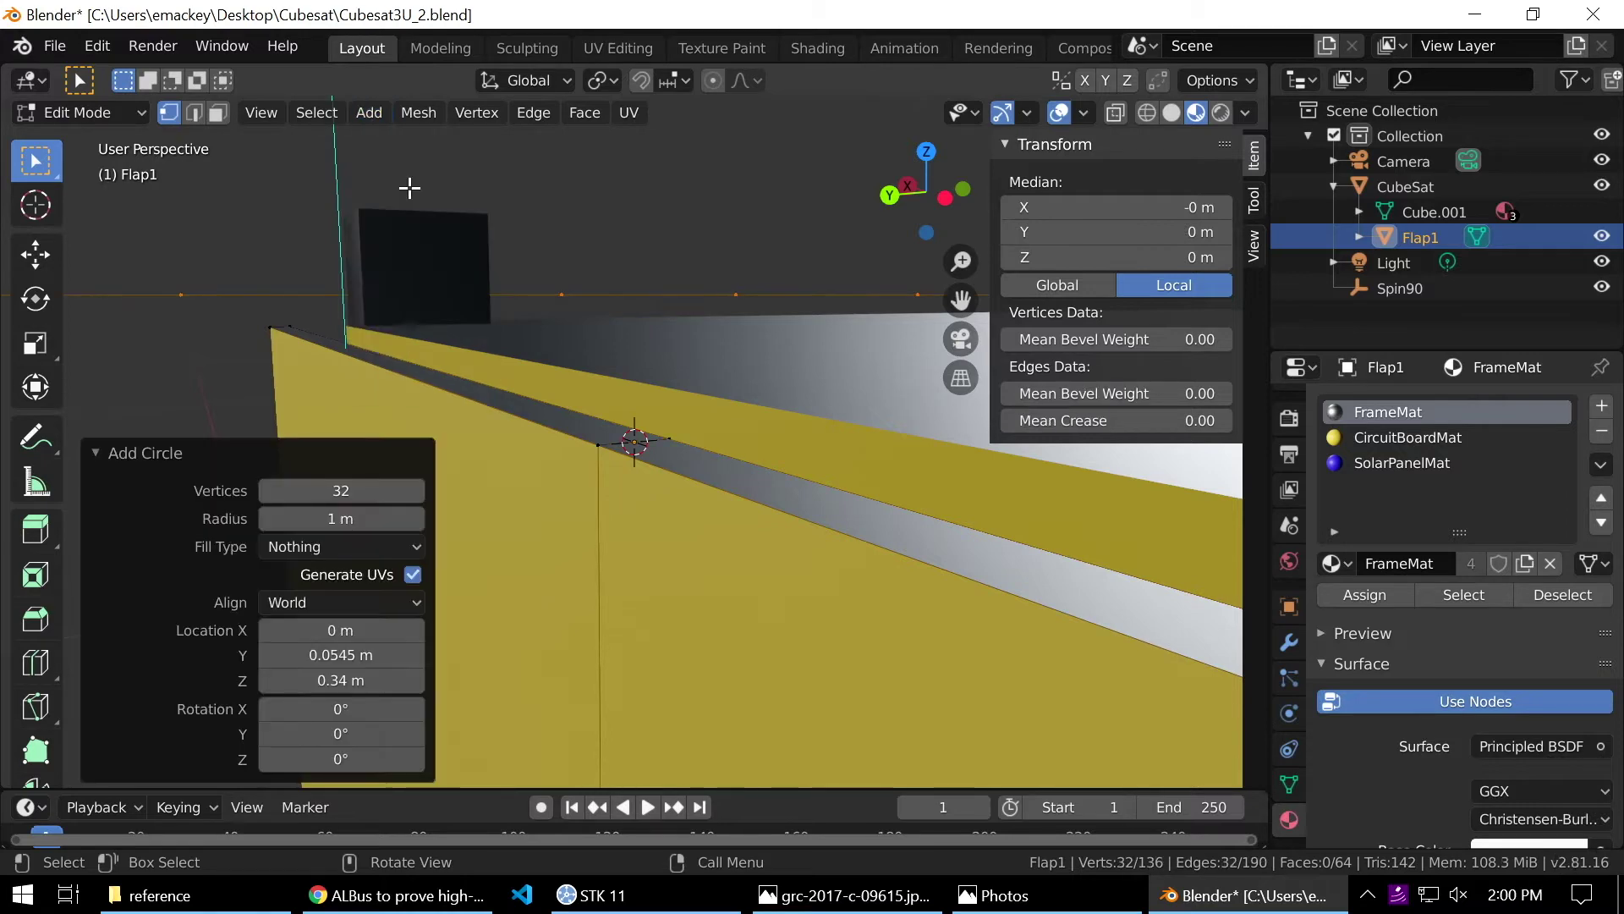
{"action": "scroll", "coordinate": [696, 415], "scroll_direction": "down", "scroll_amount": 10}
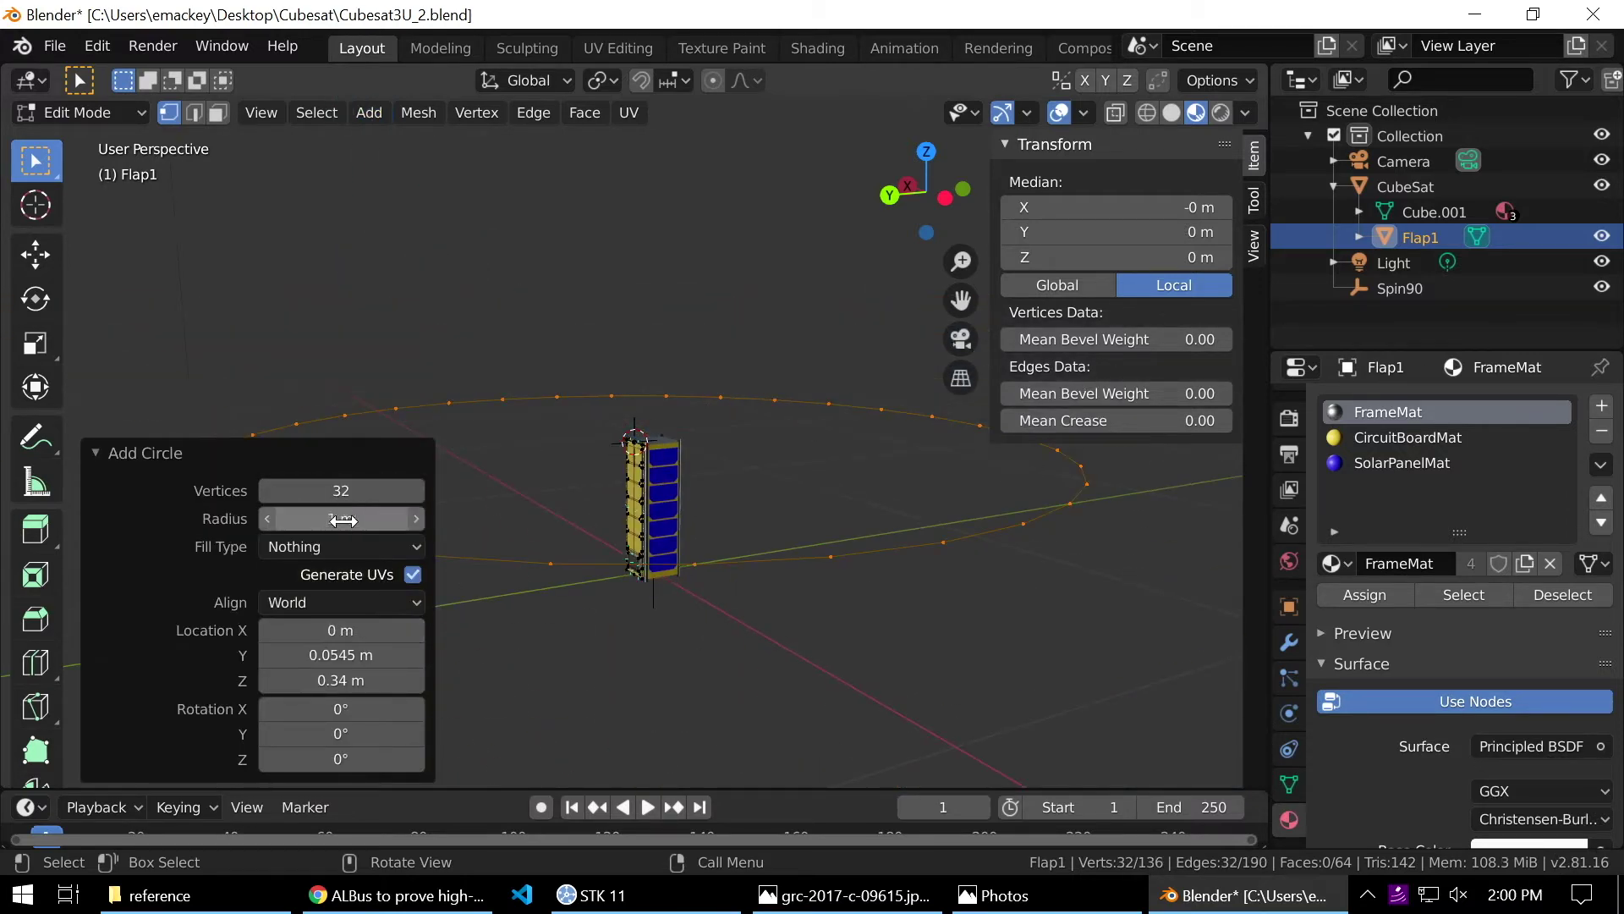
{"action": "scroll", "coordinate": [651, 547], "scroll_direction": "up", "scroll_amount": 10}
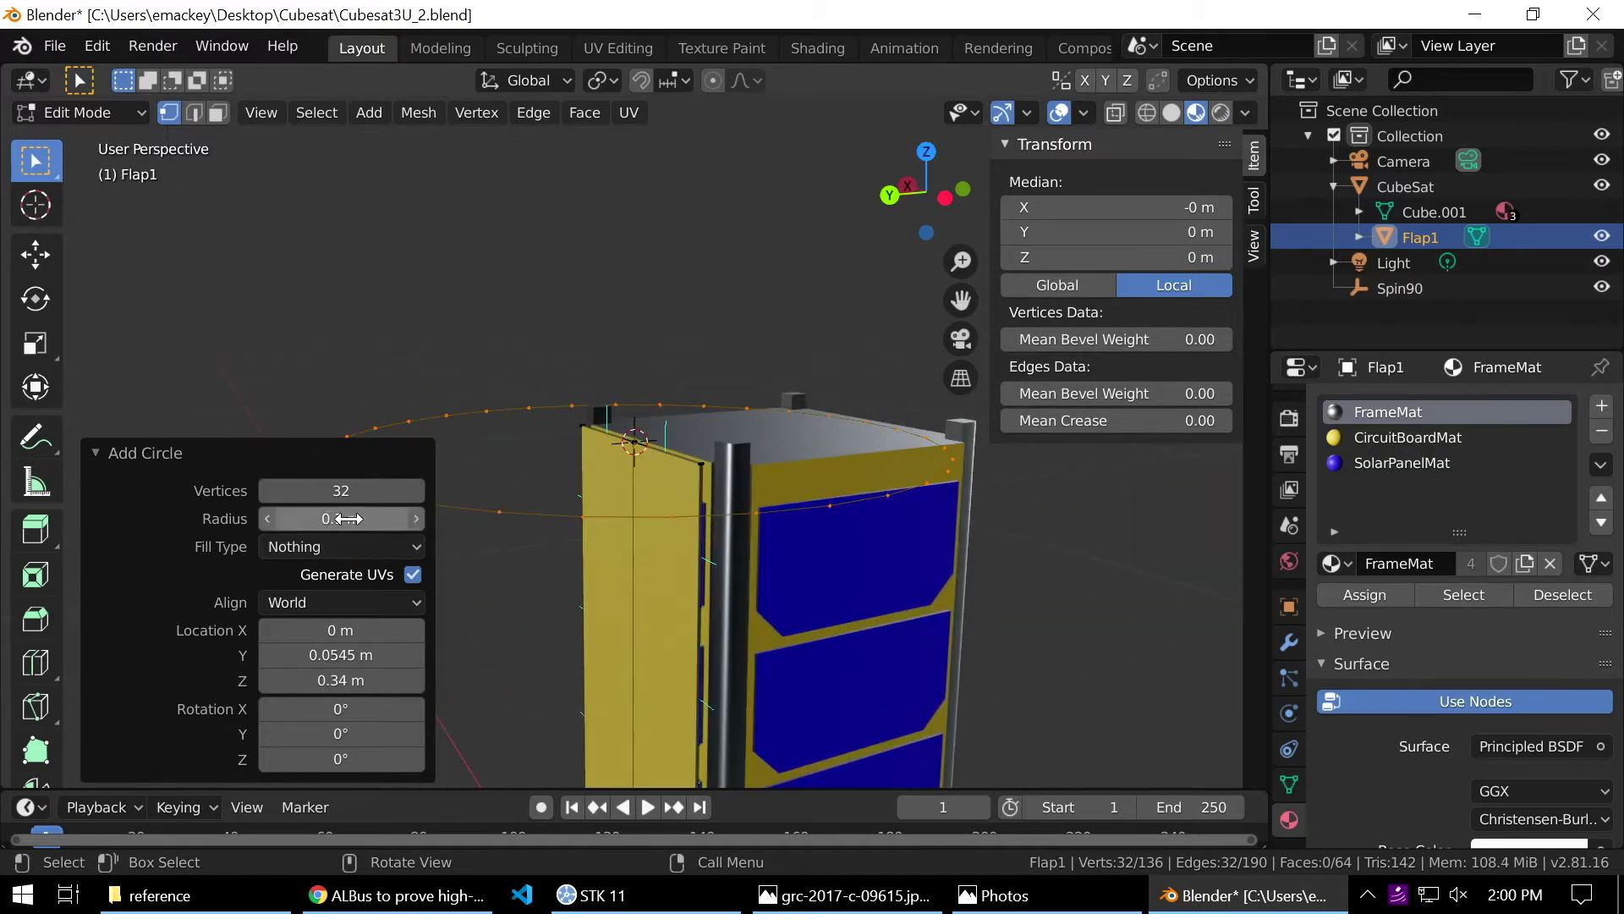
{"action": "left_click_drag", "start_coordinate": [346, 518], "coordinate": [305, 519]}
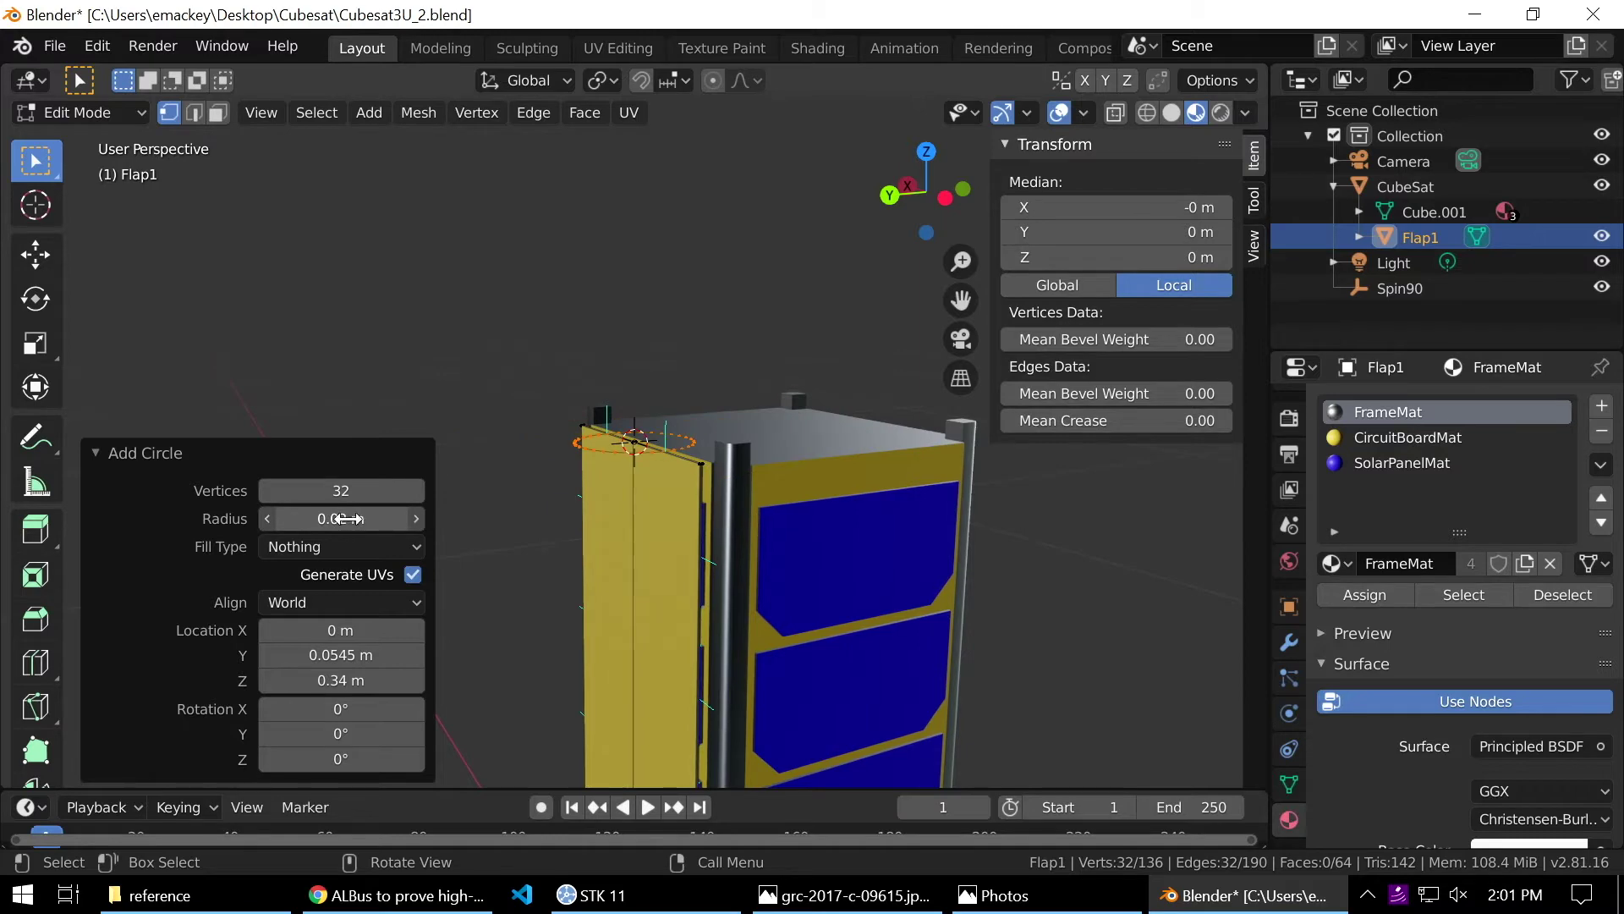
{"action": "scroll", "coordinate": [694, 497], "scroll_direction": "up", "scroll_amount": 8}
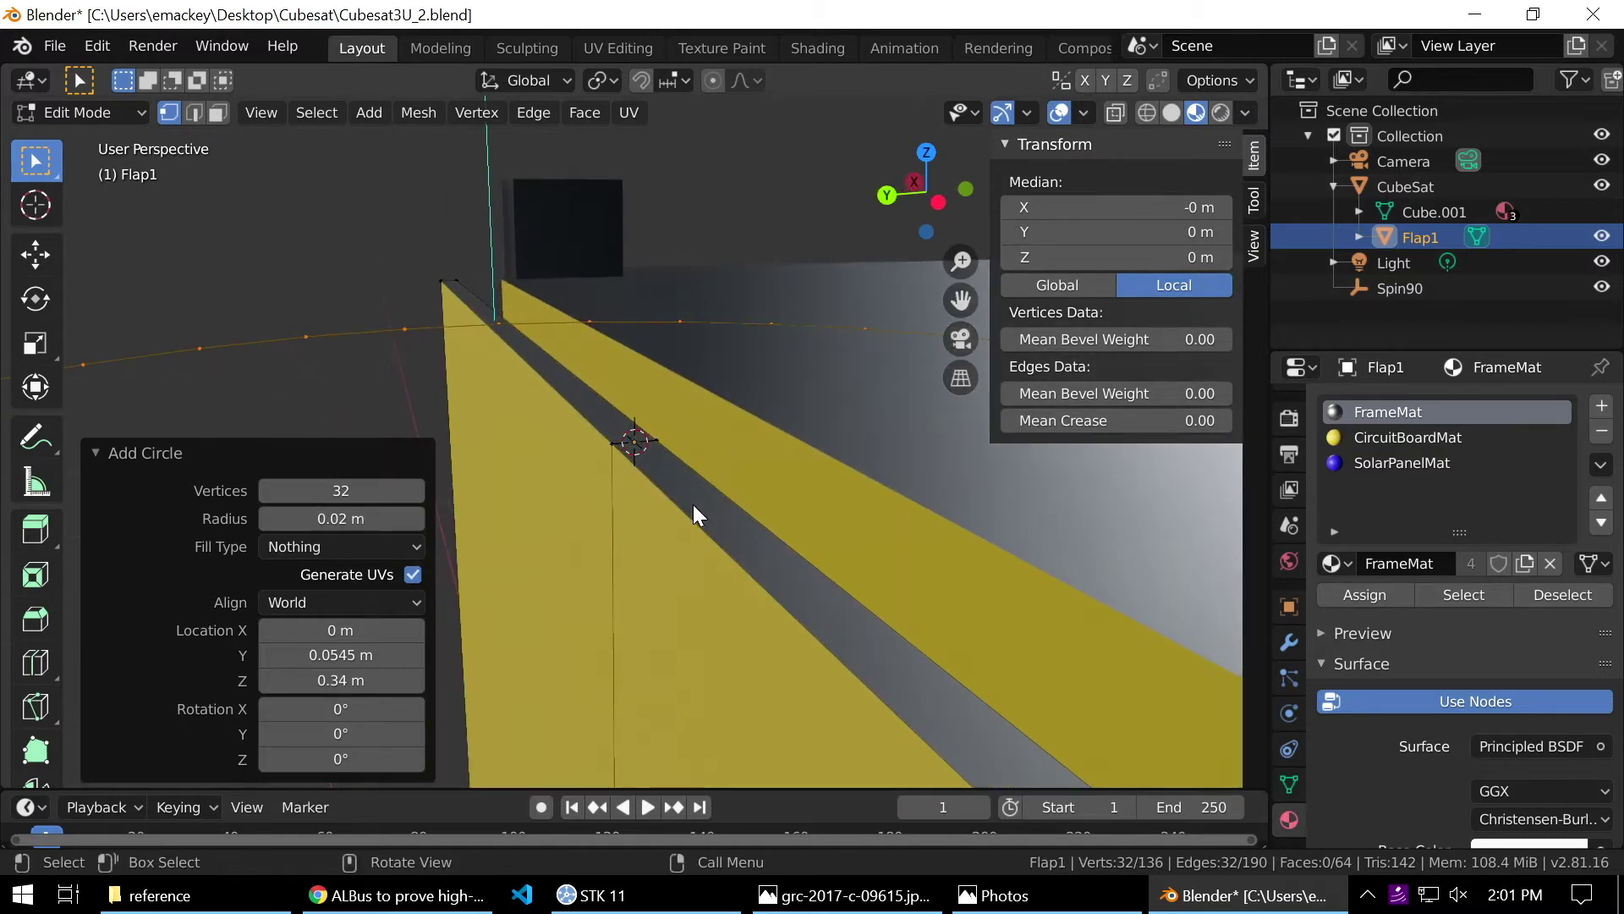
{"action": "key", "text": "KP_3"}
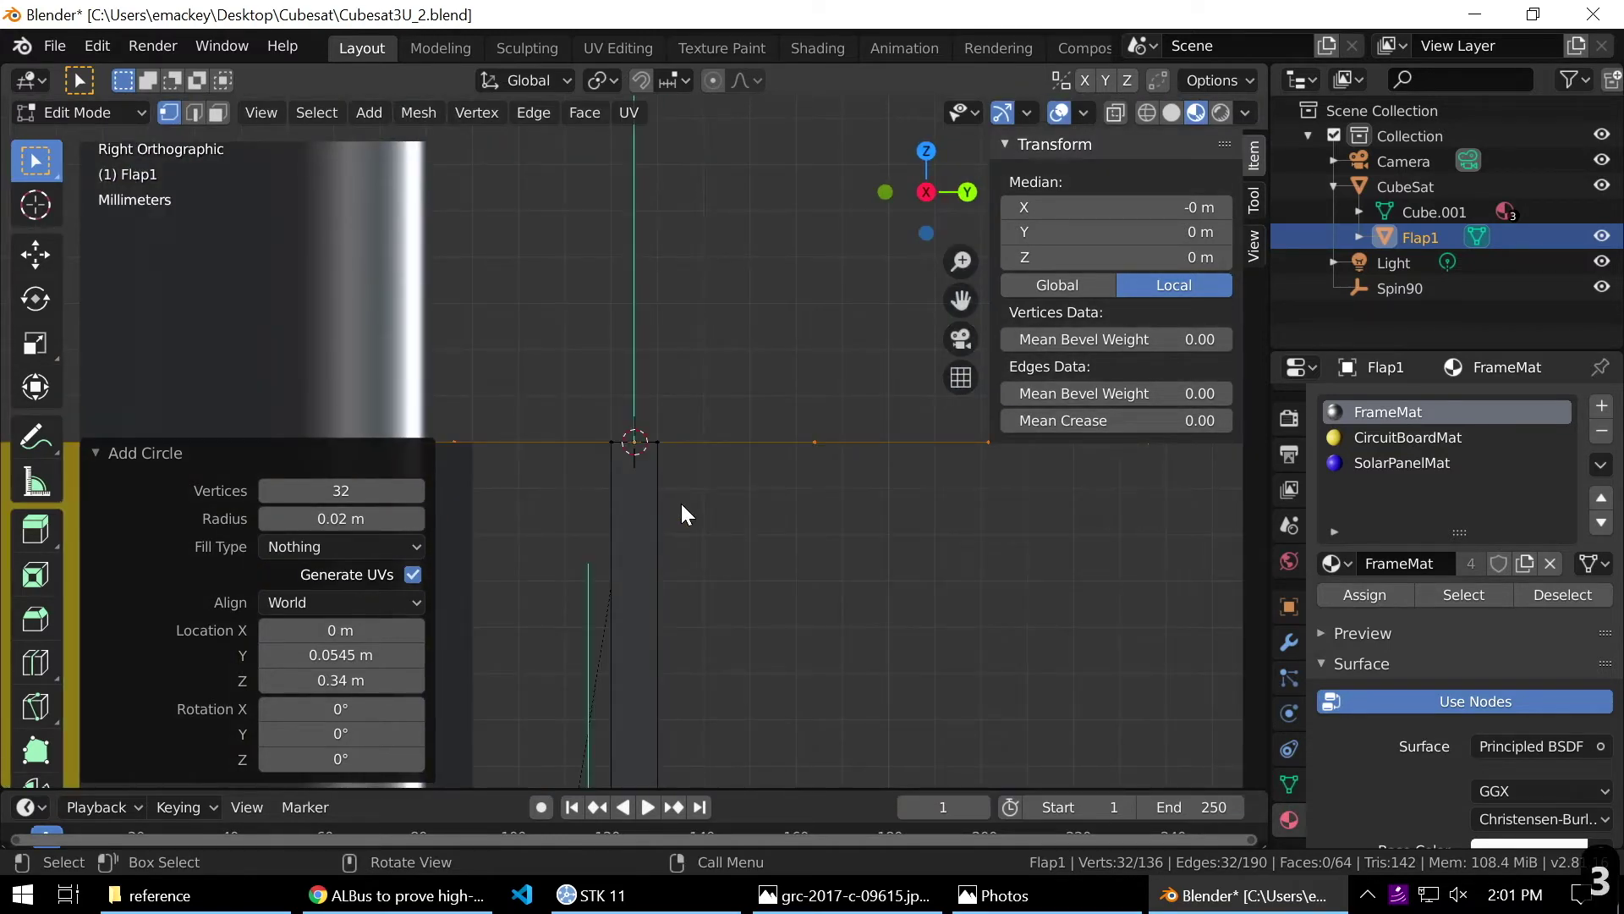
Set the new circle's alignment to View while looking from the right, so it stands across the hinge axis.
{"action": "key", "text": "KP_1"}
{"action": "key", "text": "KP_3"}
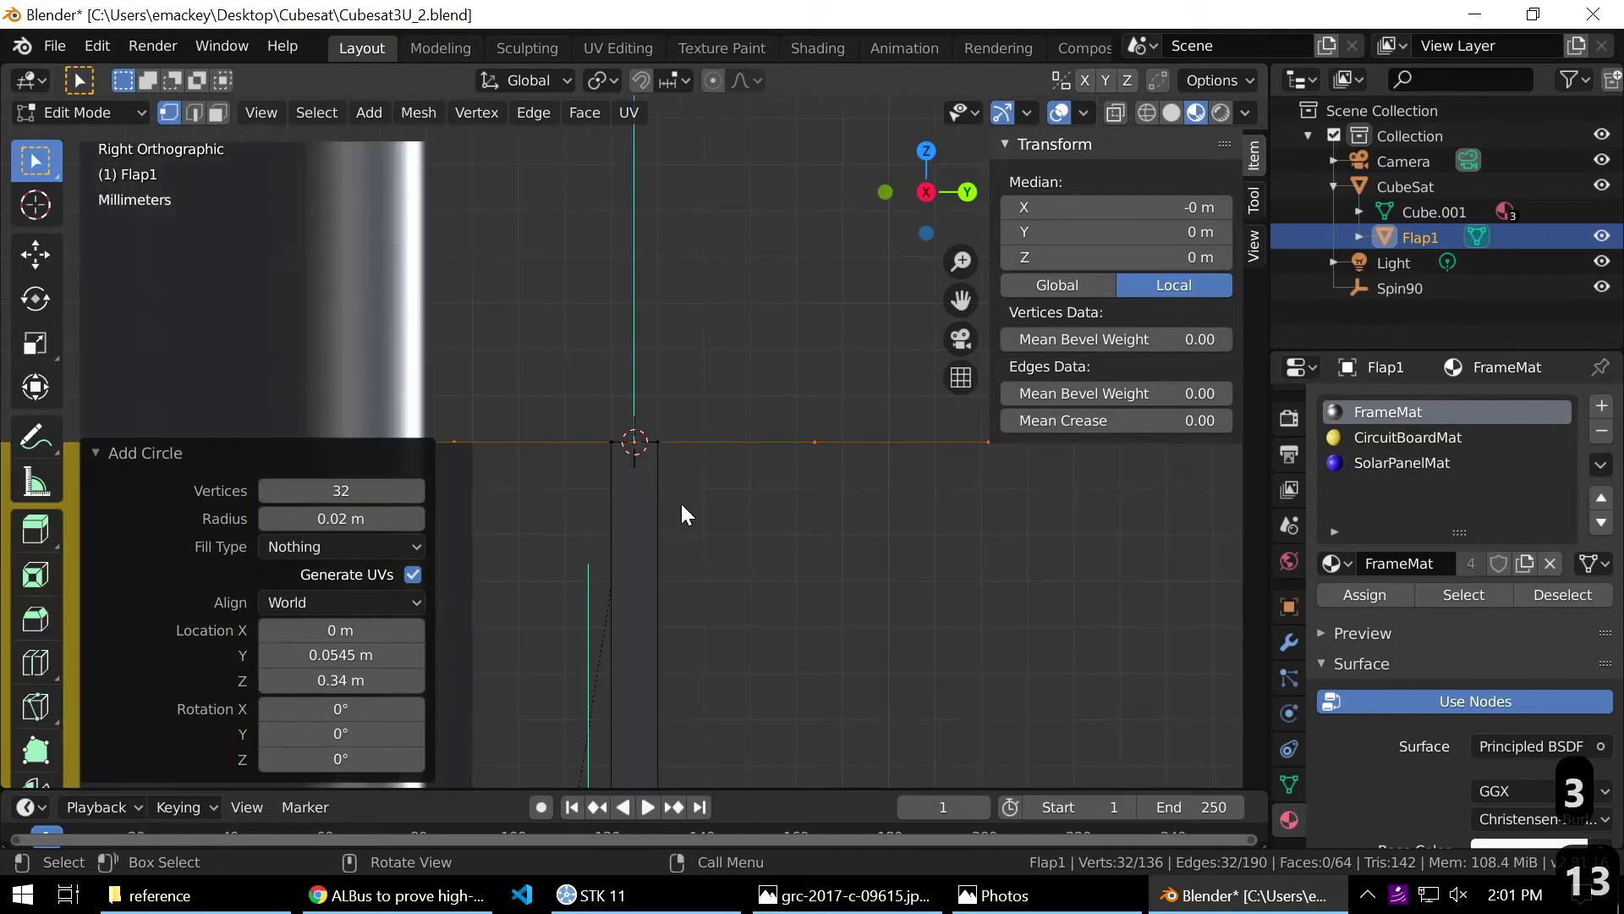
{"action": "scroll", "coordinate": [681, 501], "scroll_direction": "down", "scroll_amount": 8}
{"action": "scroll", "coordinate": [692, 550], "scroll_direction": "up", "scroll_amount": 7}
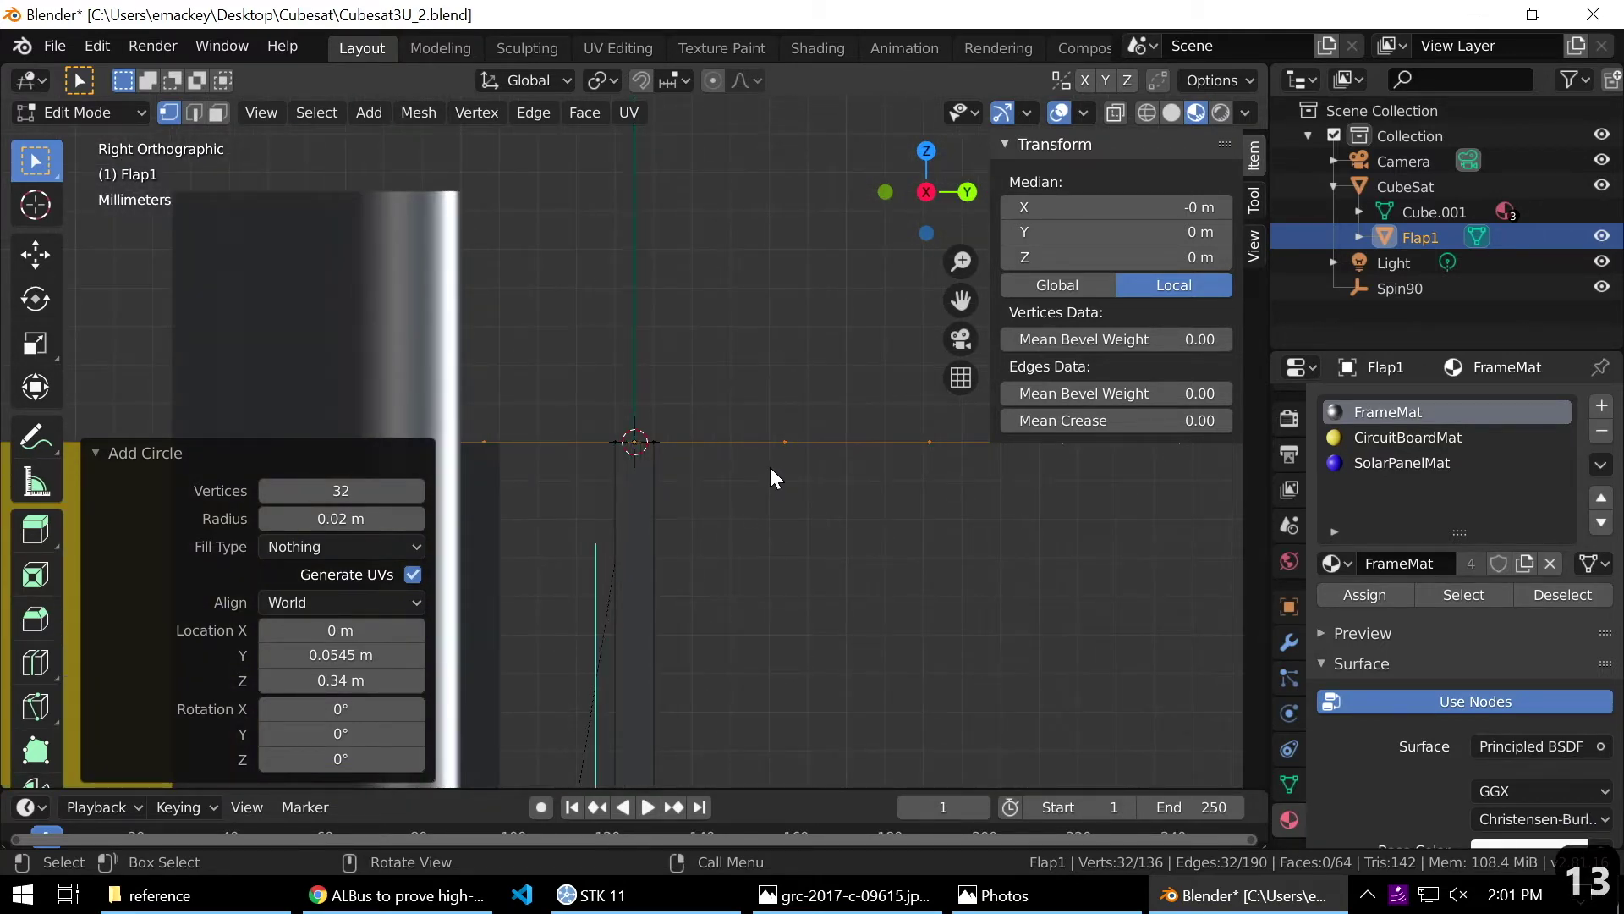
{"action": "scroll", "coordinate": [677, 508], "scroll_direction": "down", "scroll_amount": 1}
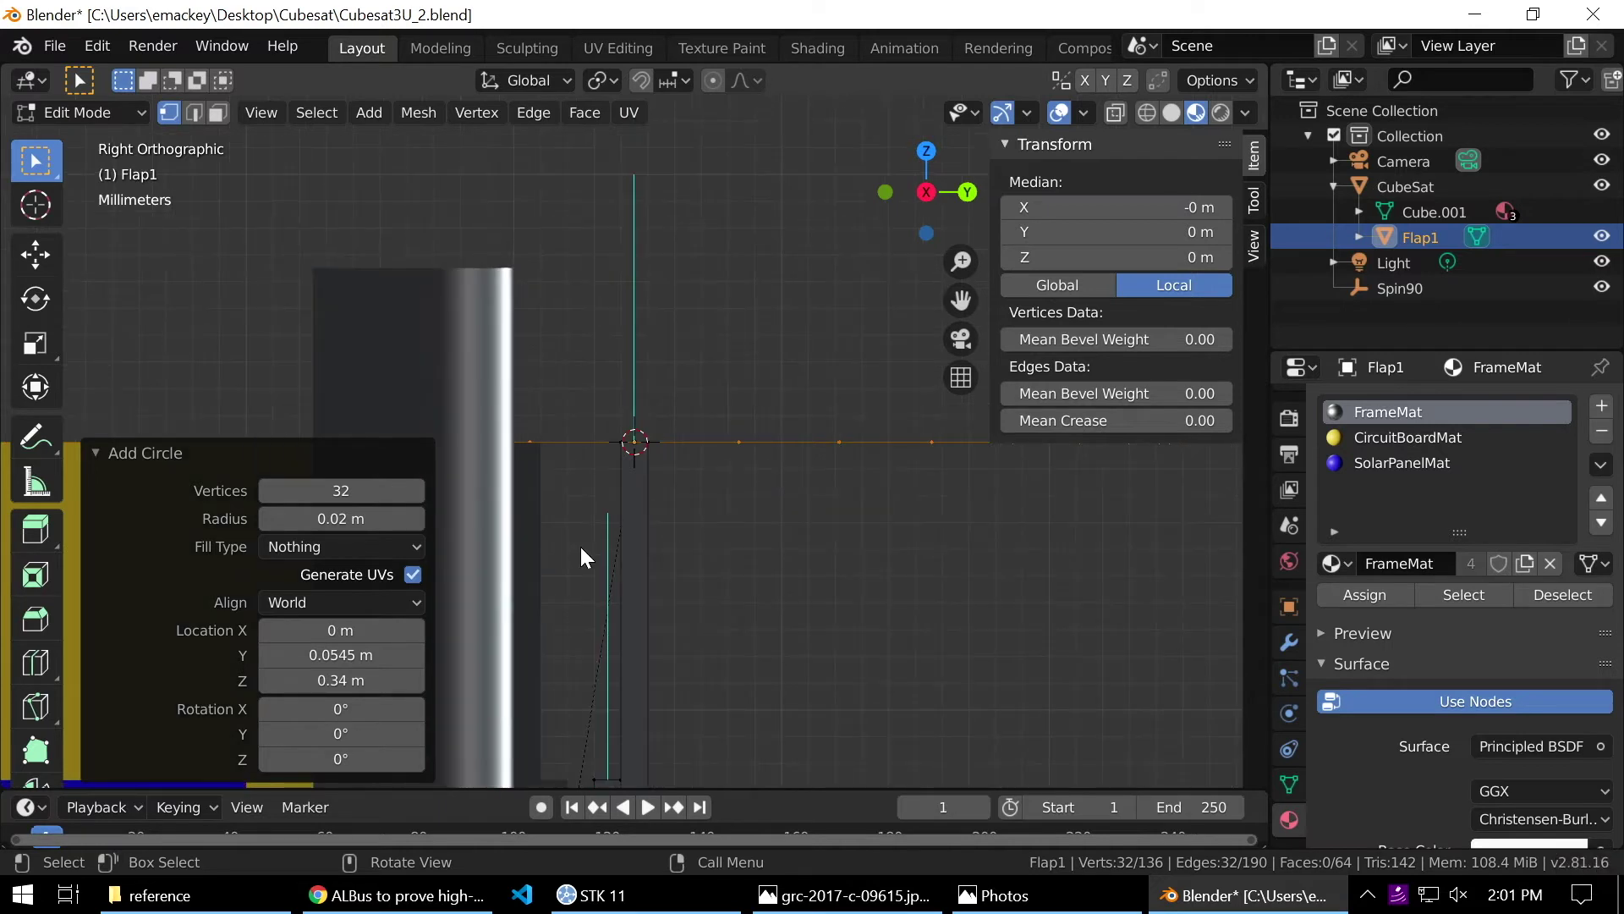
{"action": "left_click", "coordinate": [323, 547]}
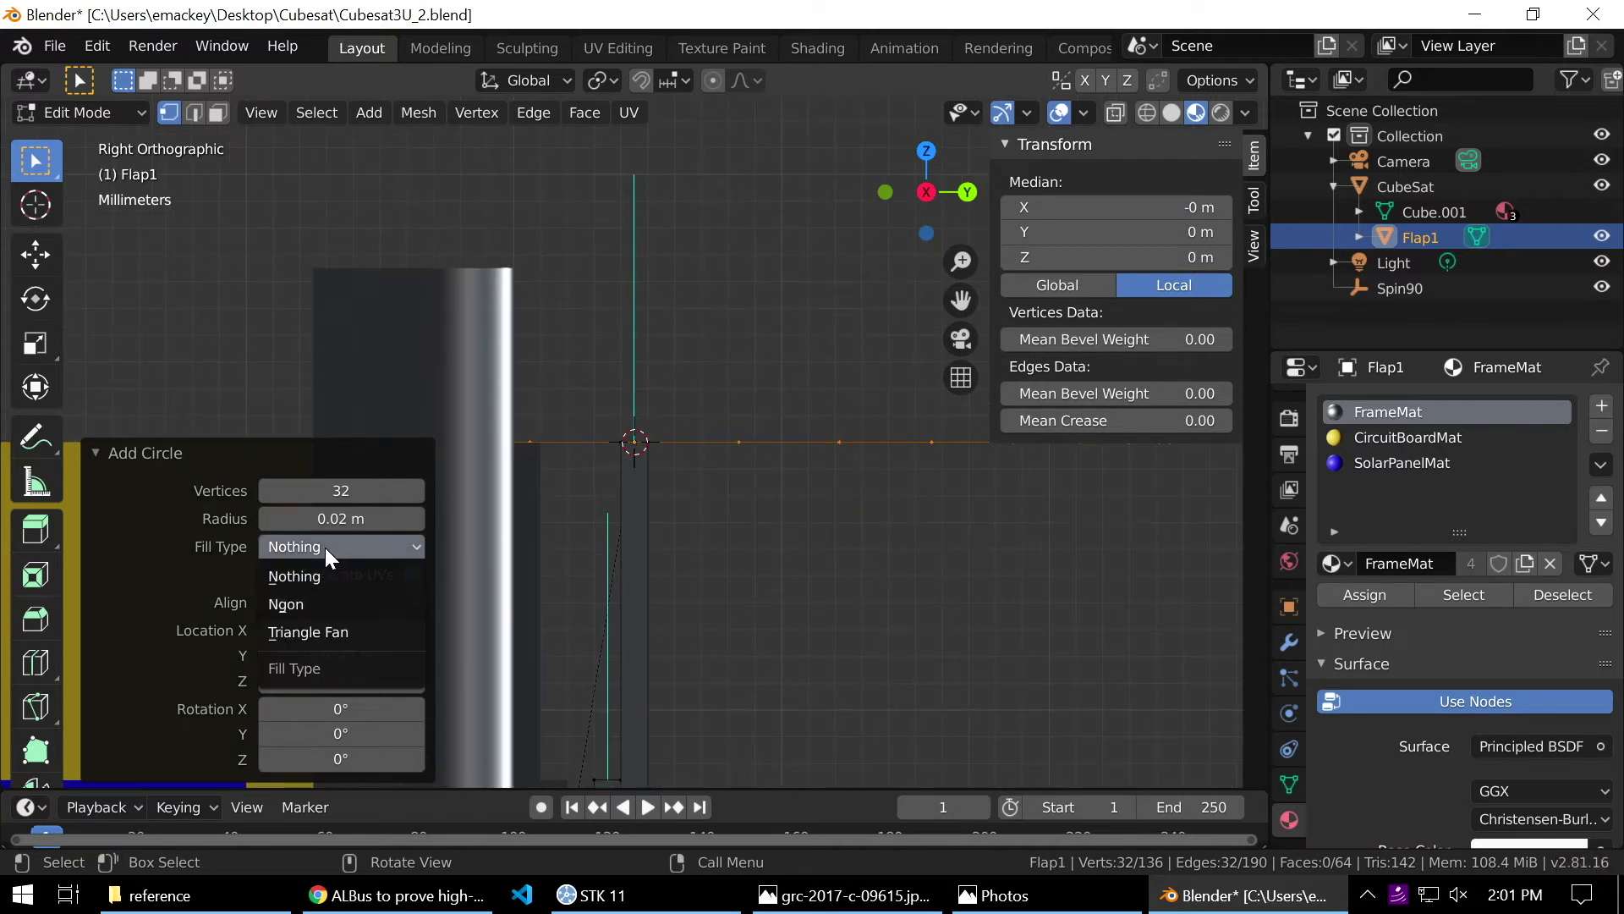
{"action": "left_click", "coordinate": [342, 602]}
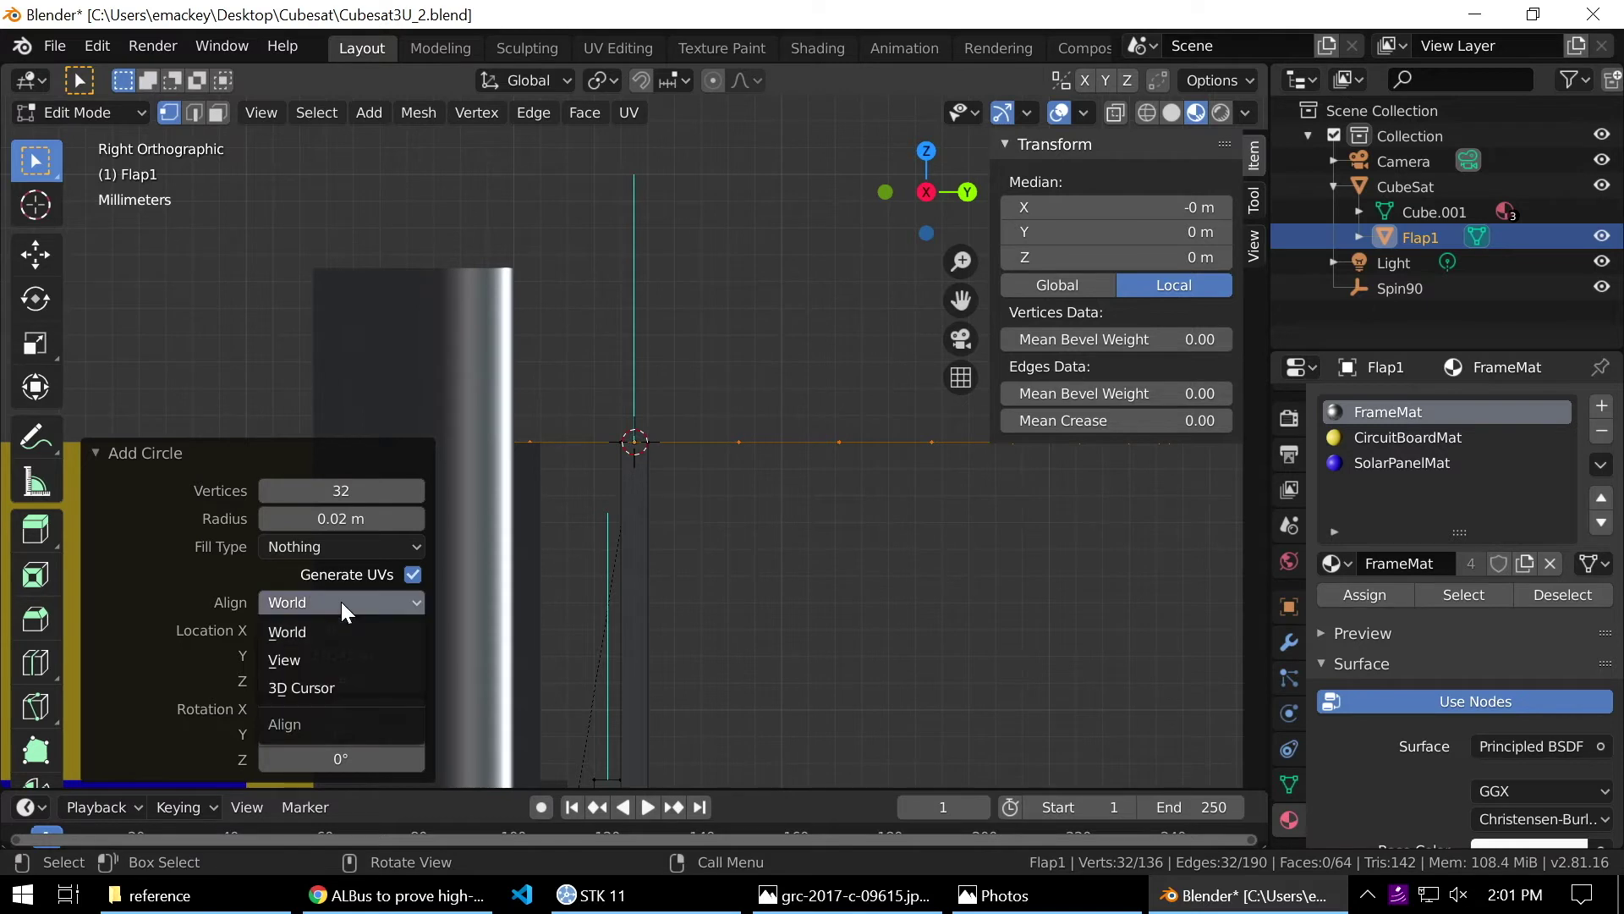
{"action": "left_click", "coordinate": [321, 659]}
{"action": "scroll", "coordinate": [709, 566], "scroll_direction": "down", "scroll_amount": 1}
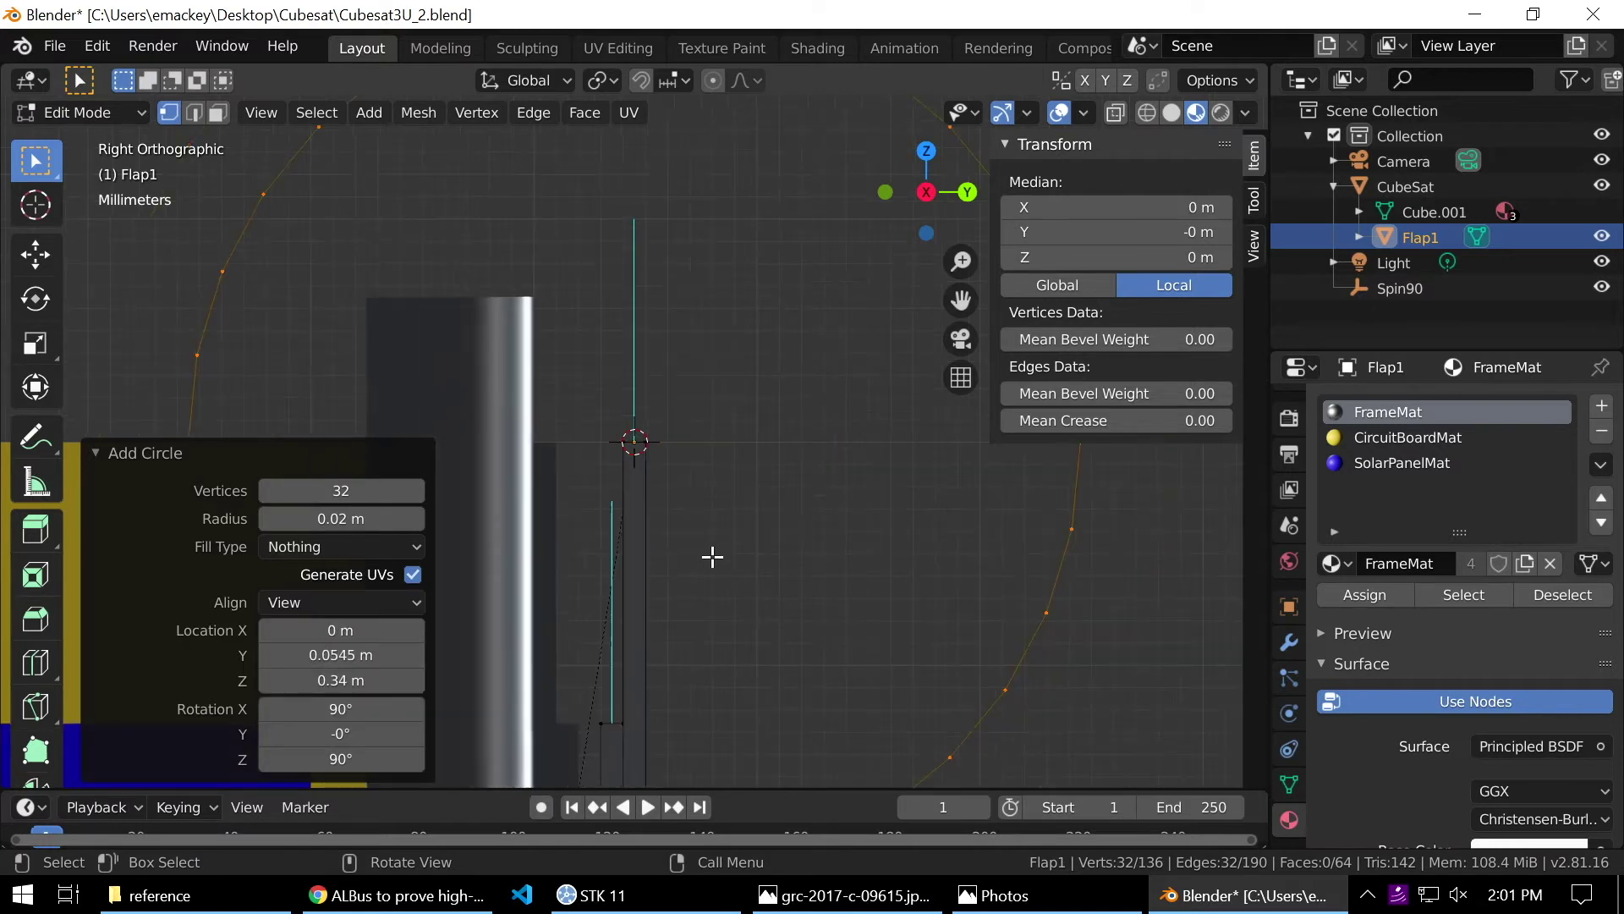
Try a radius of 0.002 m for the hinge circle, and set it to 0.004 m.
{"action": "scroll", "coordinate": [711, 556], "scroll_direction": "up", "scroll_amount": 2}
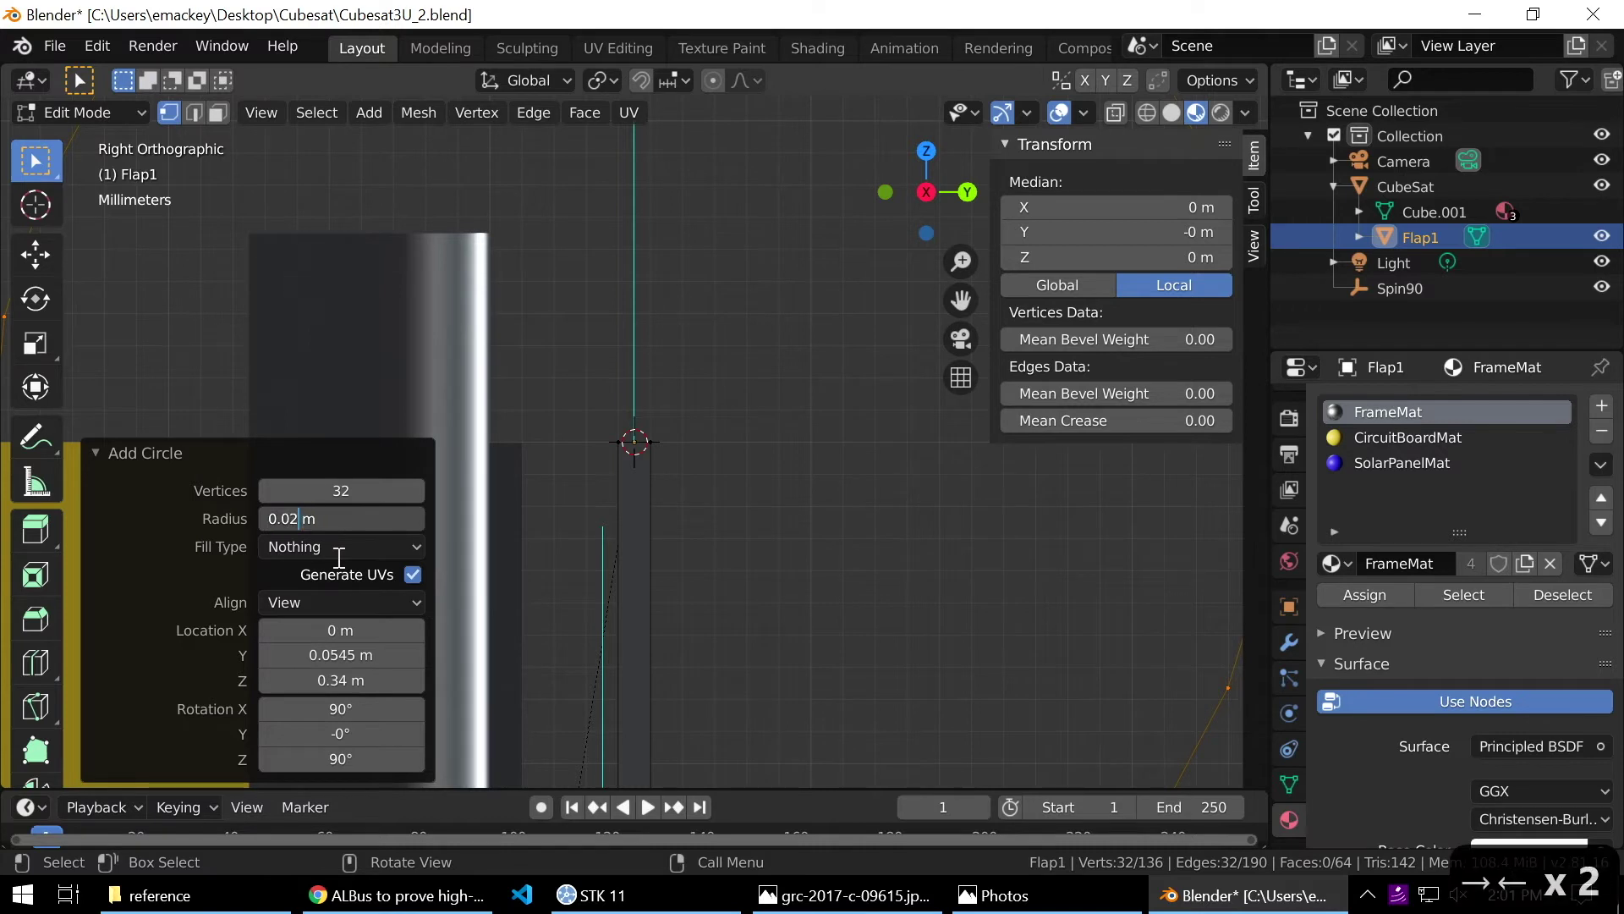
{"action": "type", "text": "0"}
{"action": "key", "text": "Return"}
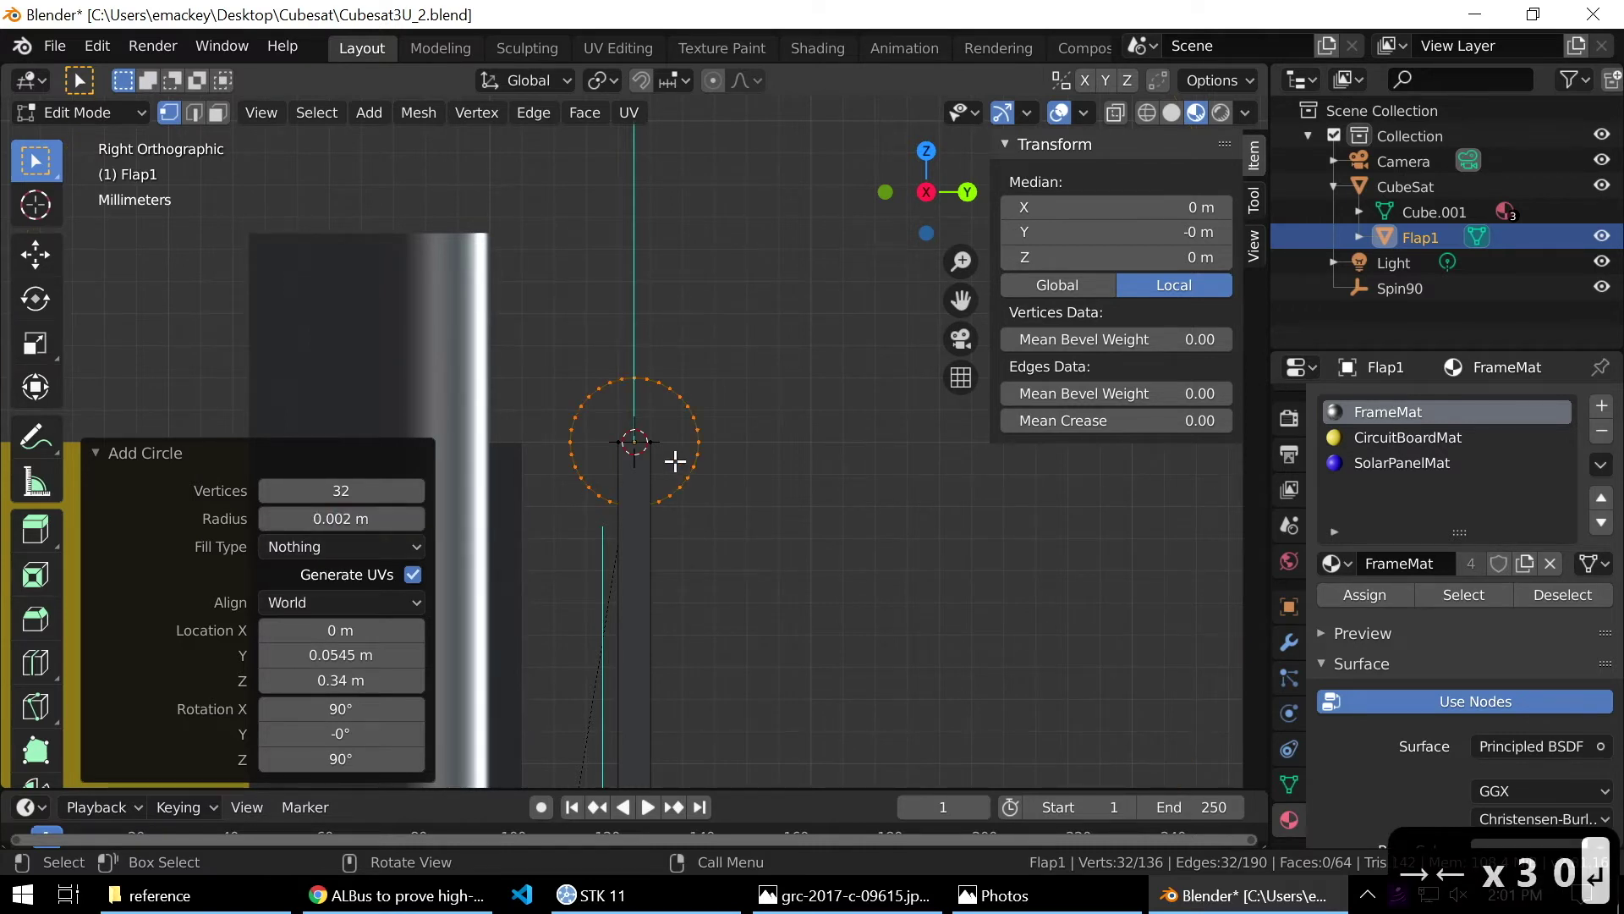
{"action": "middle_click_drag", "start_coordinate": [627, 488], "coordinate": [769, 453], "text": "shift"}
{"action": "scroll", "coordinate": [769, 453], "scroll_direction": "up", "scroll_amount": 2}
{"action": "middle_click_drag", "start_coordinate": [795, 520], "coordinate": [651, 584], "text": "shift"}
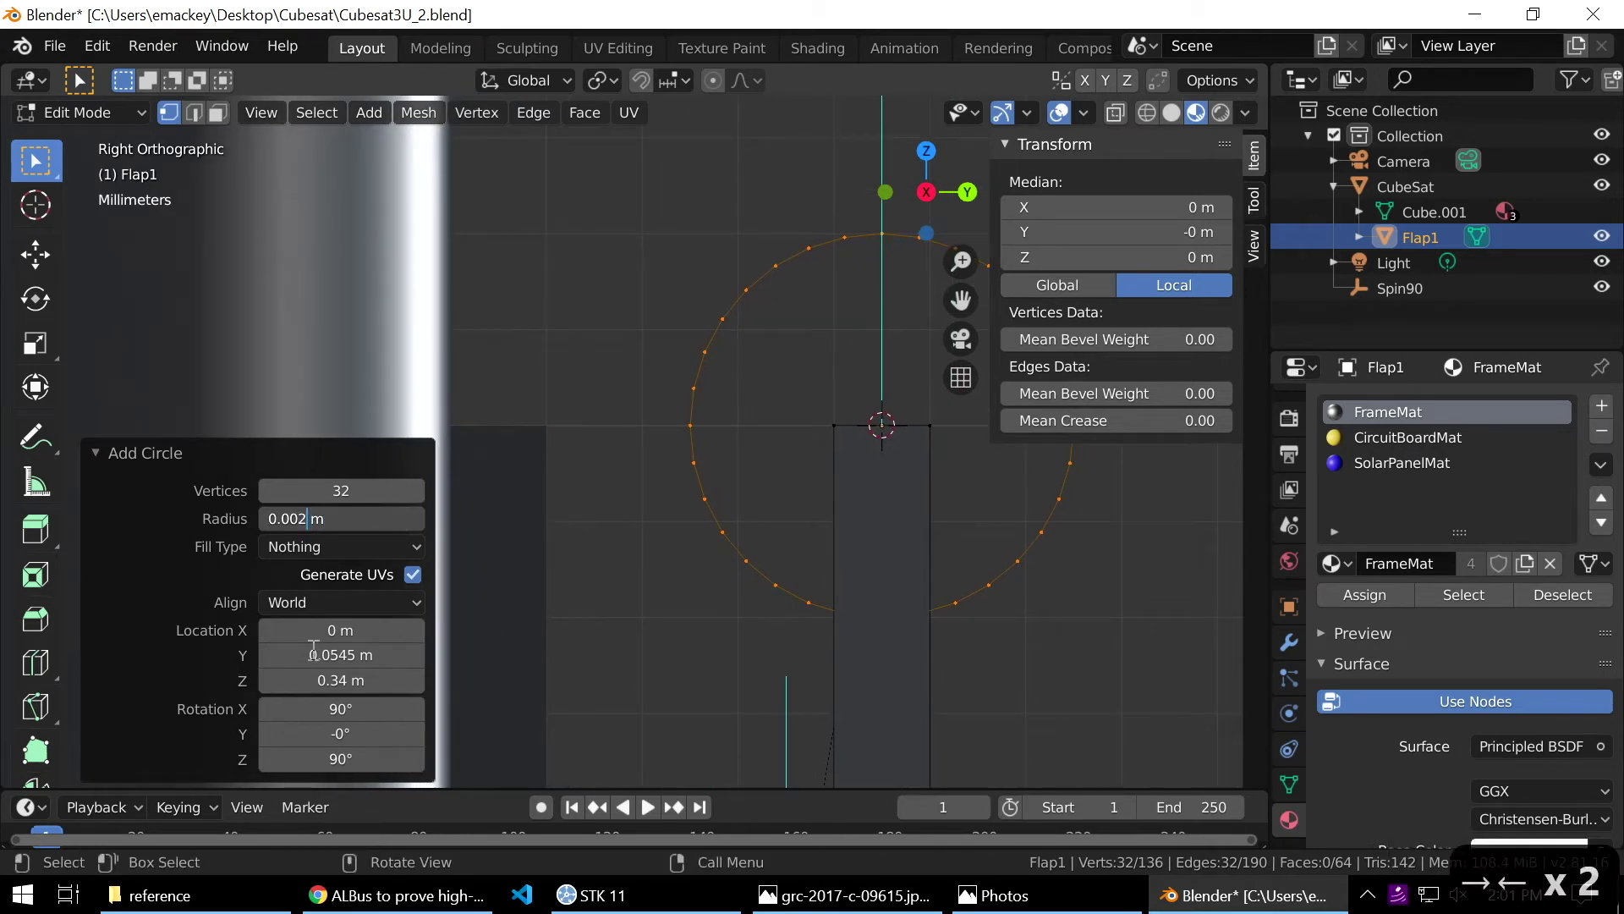
{"action": "key", "text": "BackSpace"}
{"action": "type", "text": "4"}
{"action": "key", "text": "Return"}
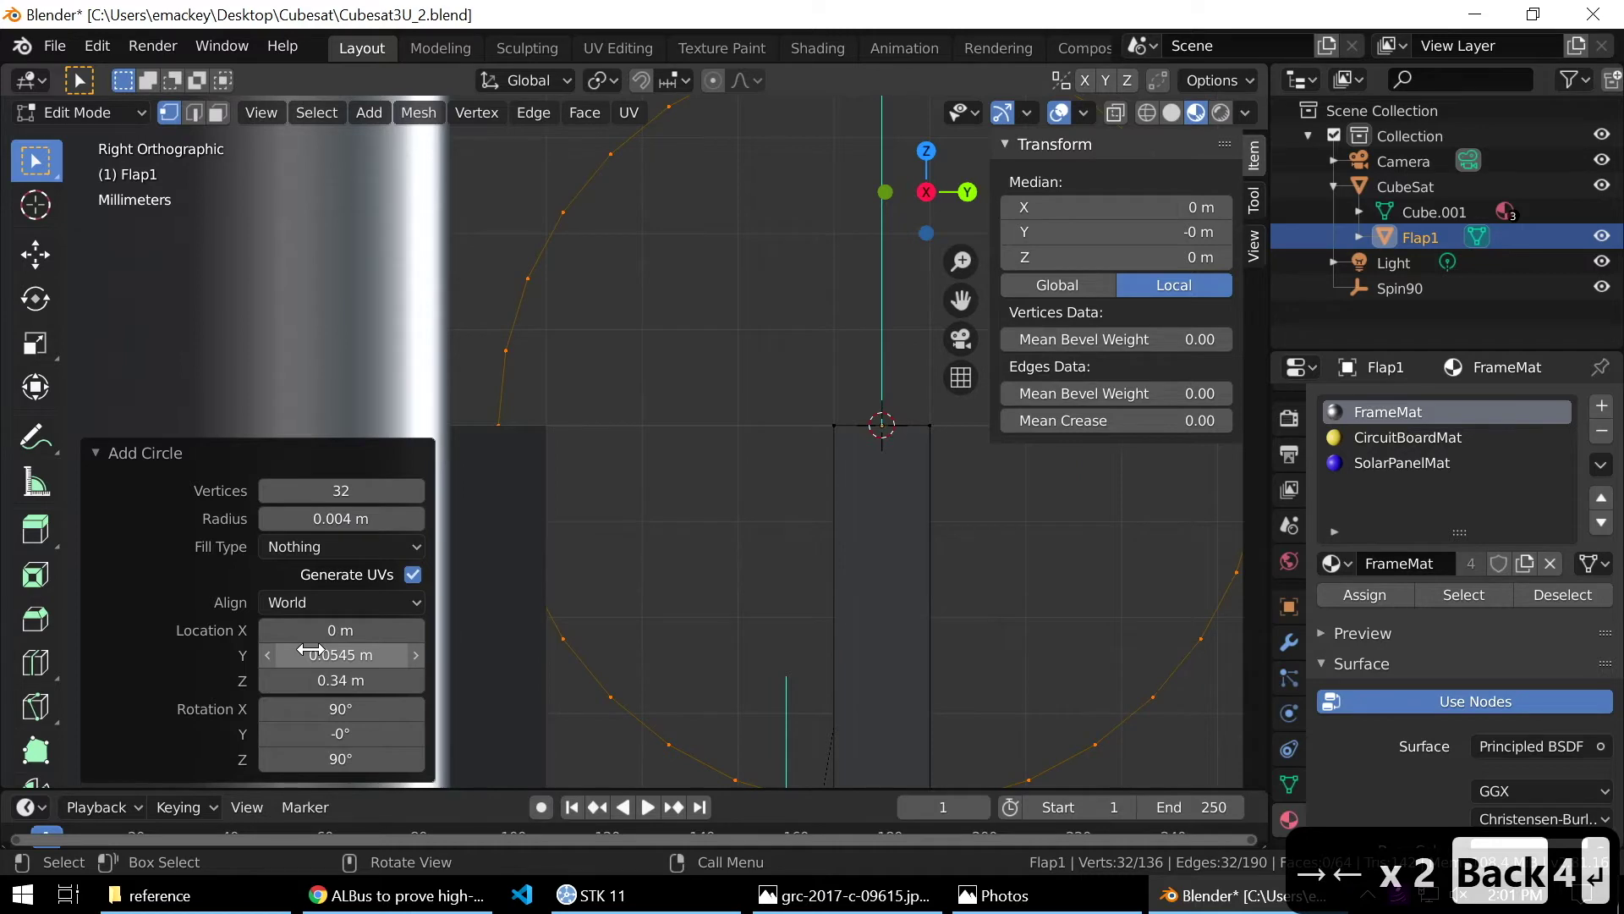
Try 12 vertices for the hinge circle, and set the count to 16.
{"action": "scroll", "coordinate": [543, 456], "scroll_direction": "down", "scroll_amount": 6}
{"action": "middle_click_drag", "start_coordinate": [544, 442], "coordinate": [569, 420]}
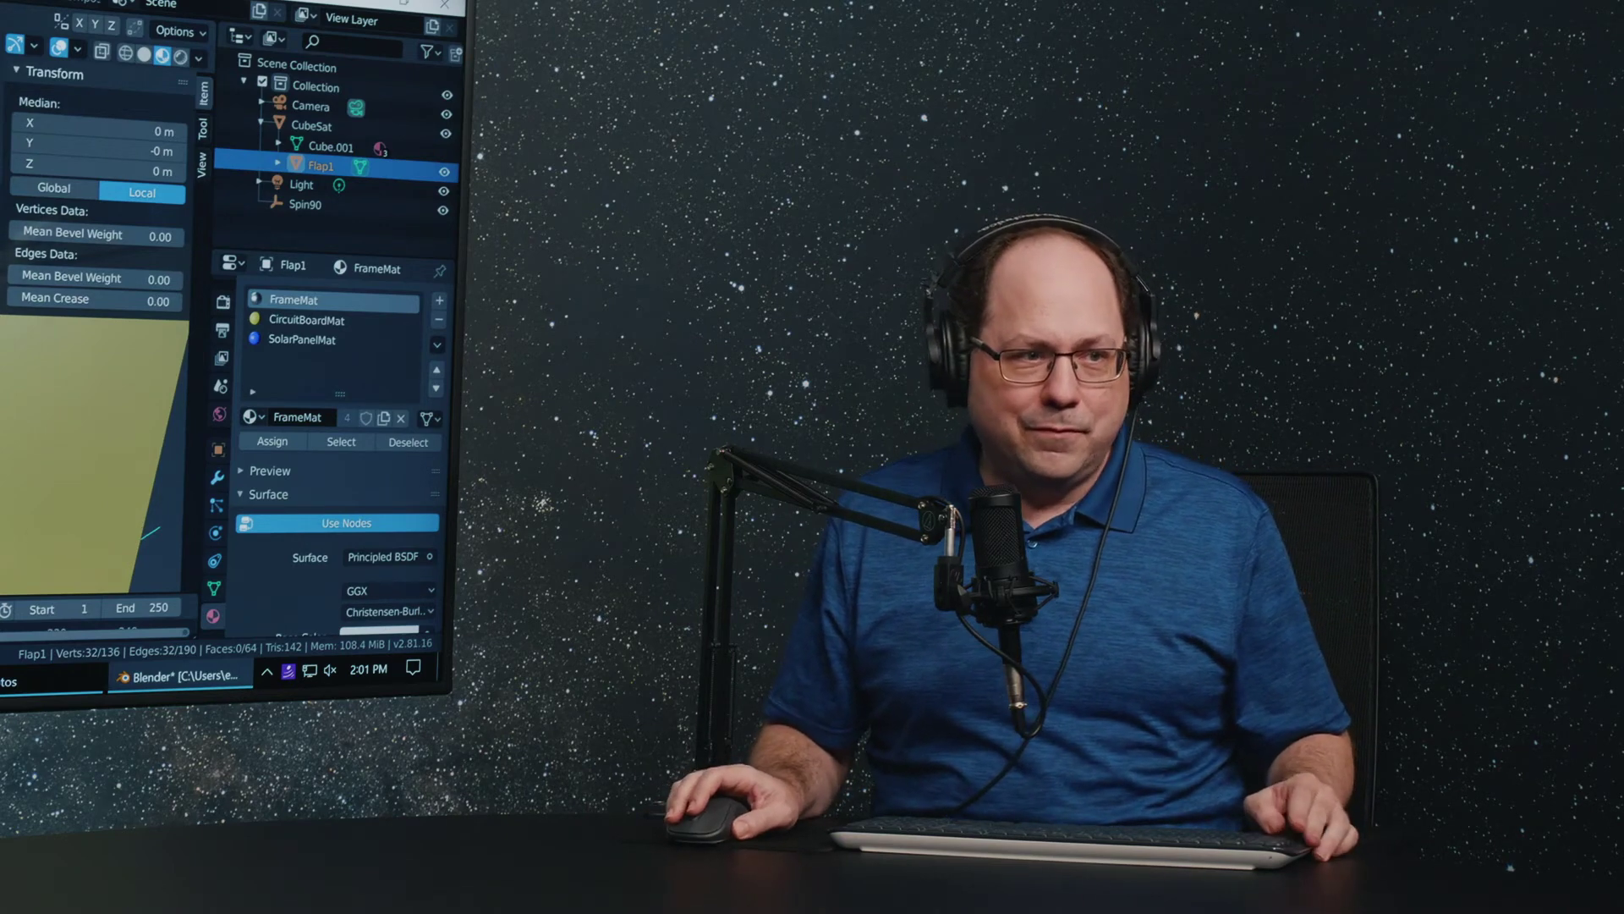
{"action": "scroll", "coordinate": [80, 449], "scroll_direction": "down", "scroll_amount": 3}
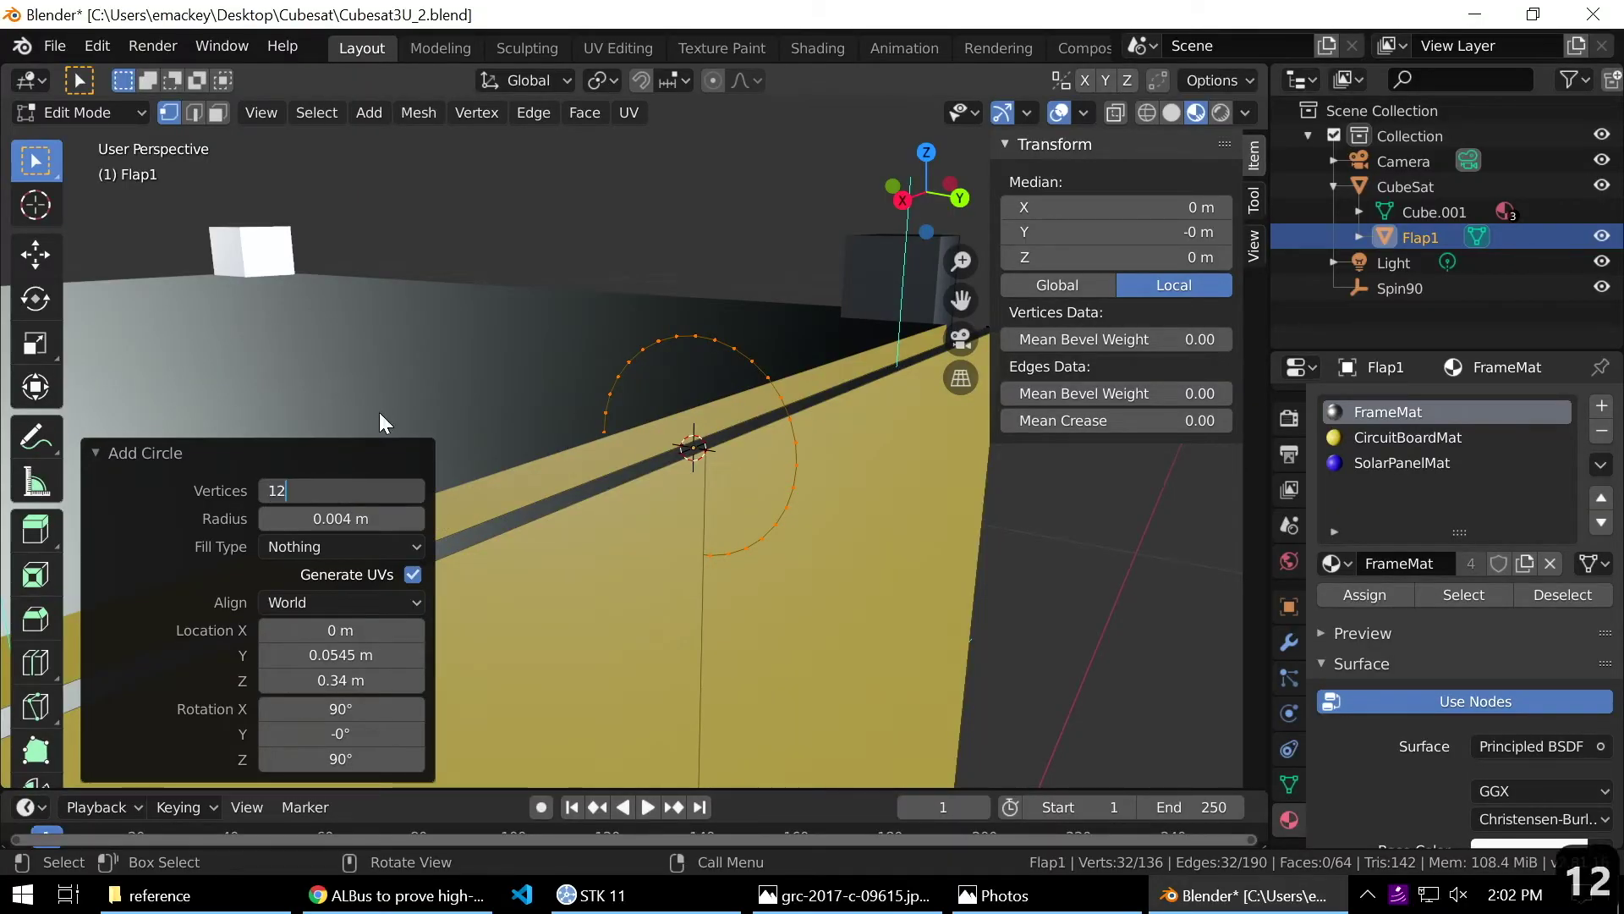
{"action": "key", "text": "Return"}
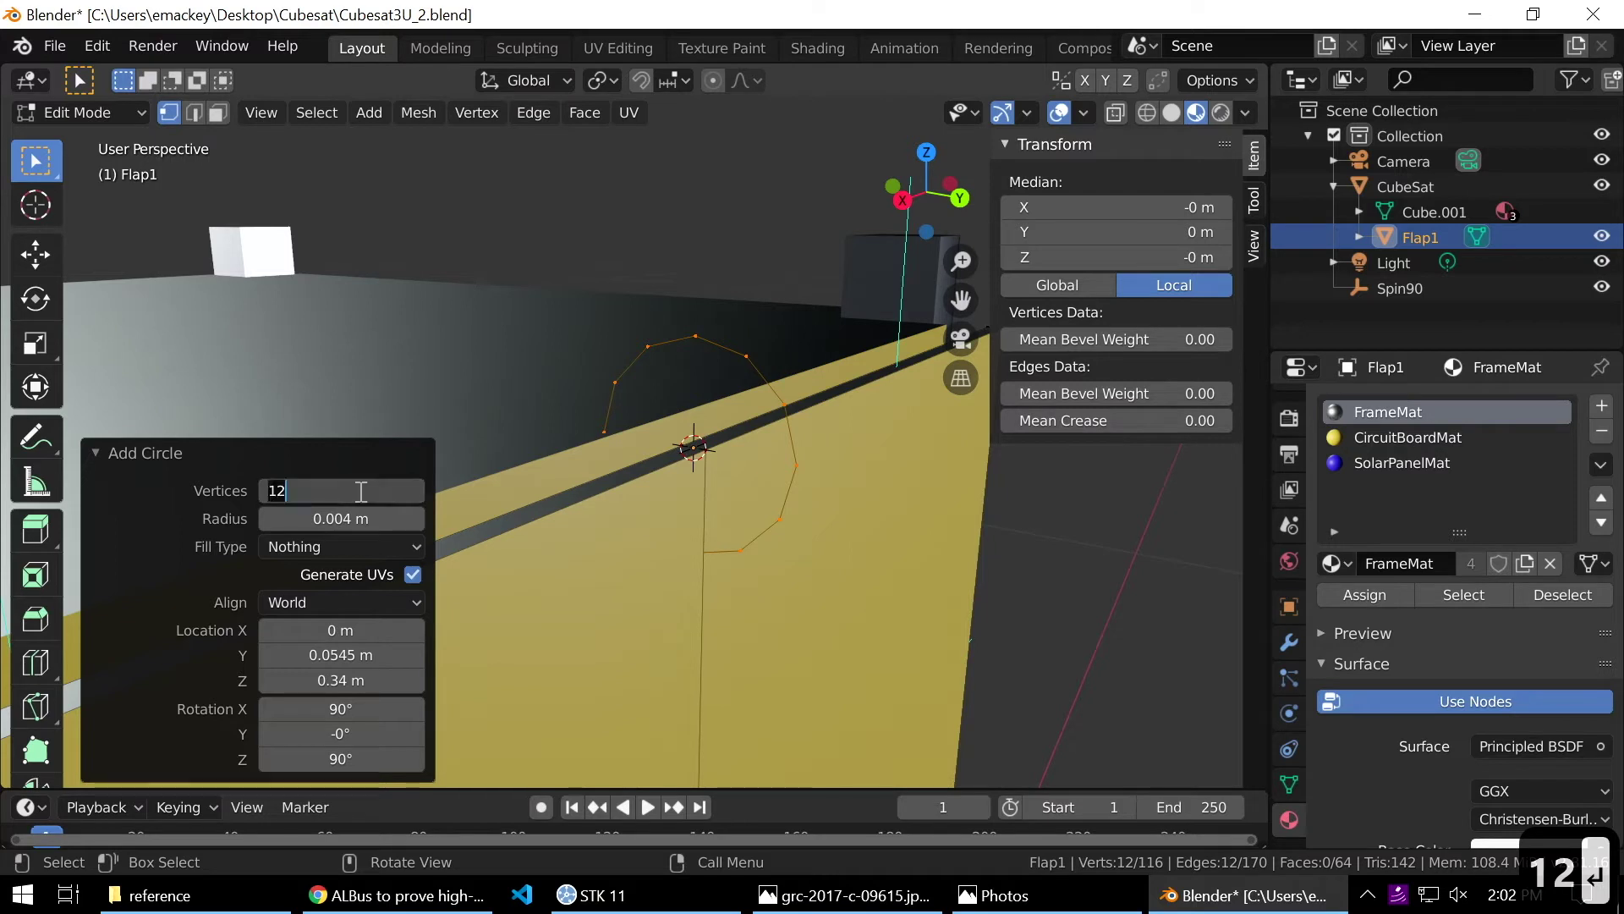
{"action": "type", "text": "16"}
{"action": "key", "text": "Return"}
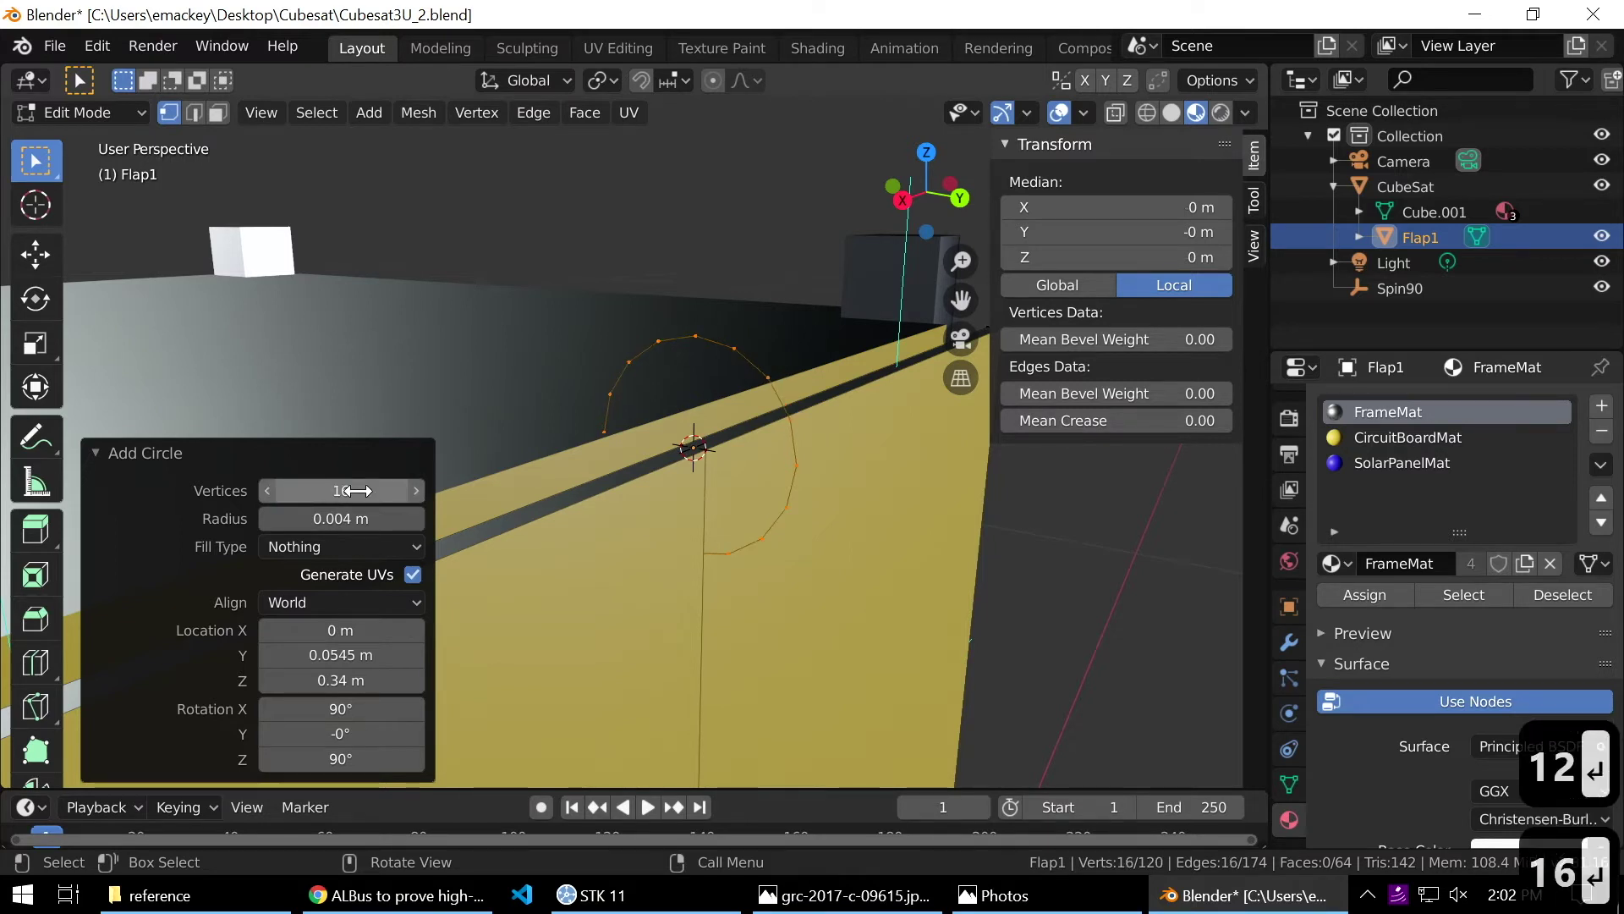
Fill the hinge circle with an Ngon face.
{"action": "middle_click_drag", "start_coordinate": [567, 498], "coordinate": [576, 609]}
{"action": "left_click", "coordinate": [303, 546]}
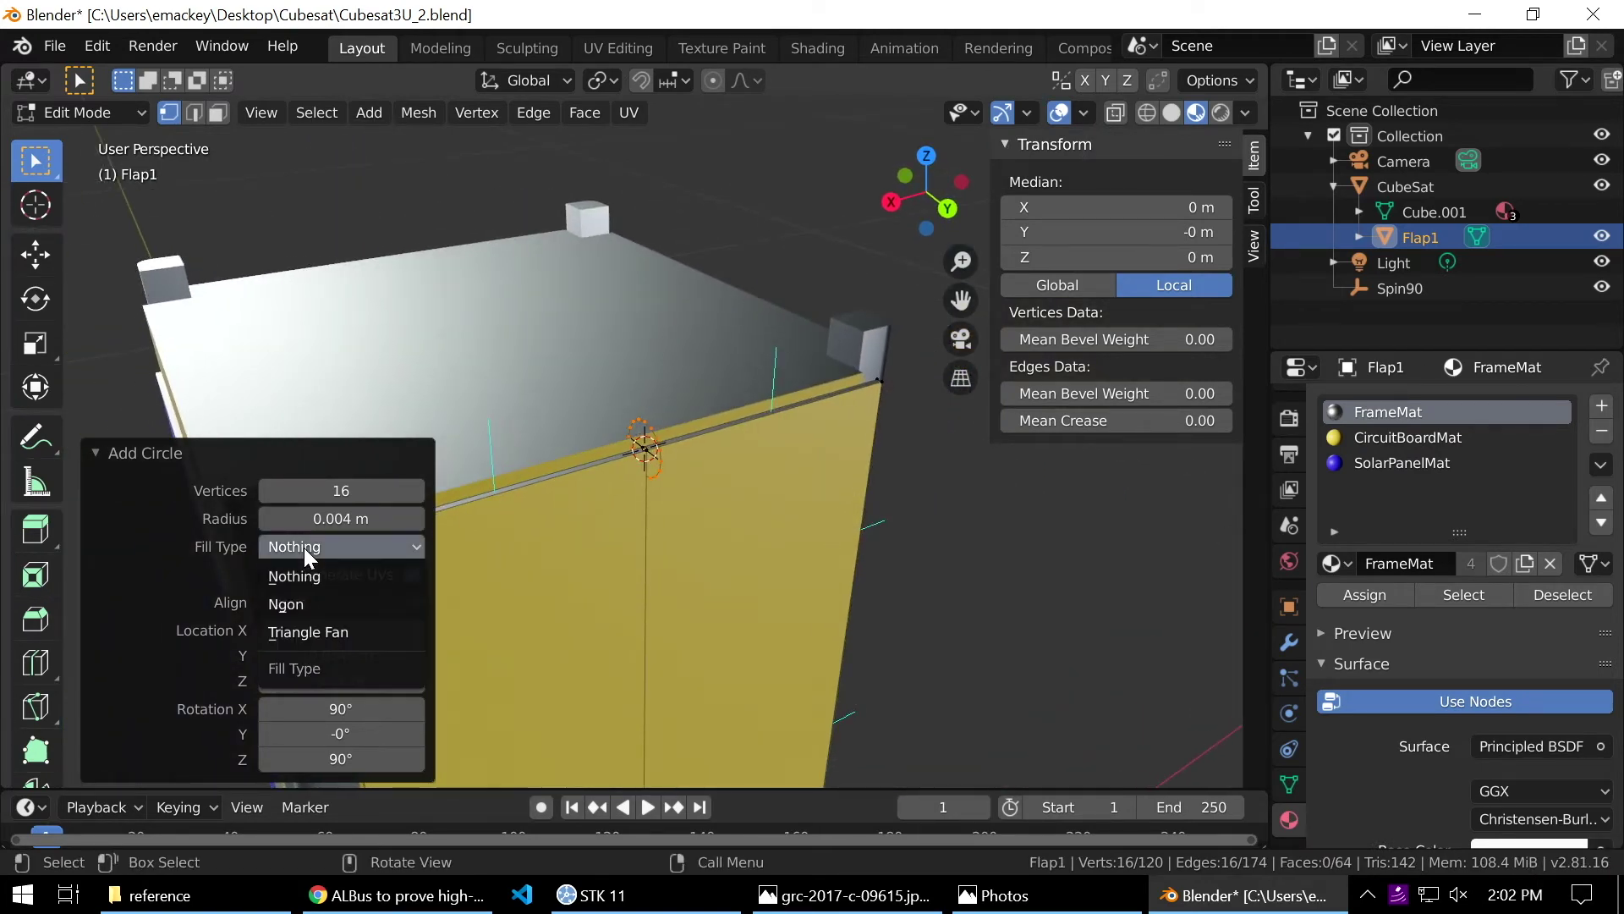
{"action": "left_click", "coordinate": [327, 607]}
Extrude the filled circle along the global X axis by -0.035 m to form half of the hinge cylinder.
{"action": "middle_click_drag", "start_coordinate": [659, 618], "coordinate": [671, 560]}
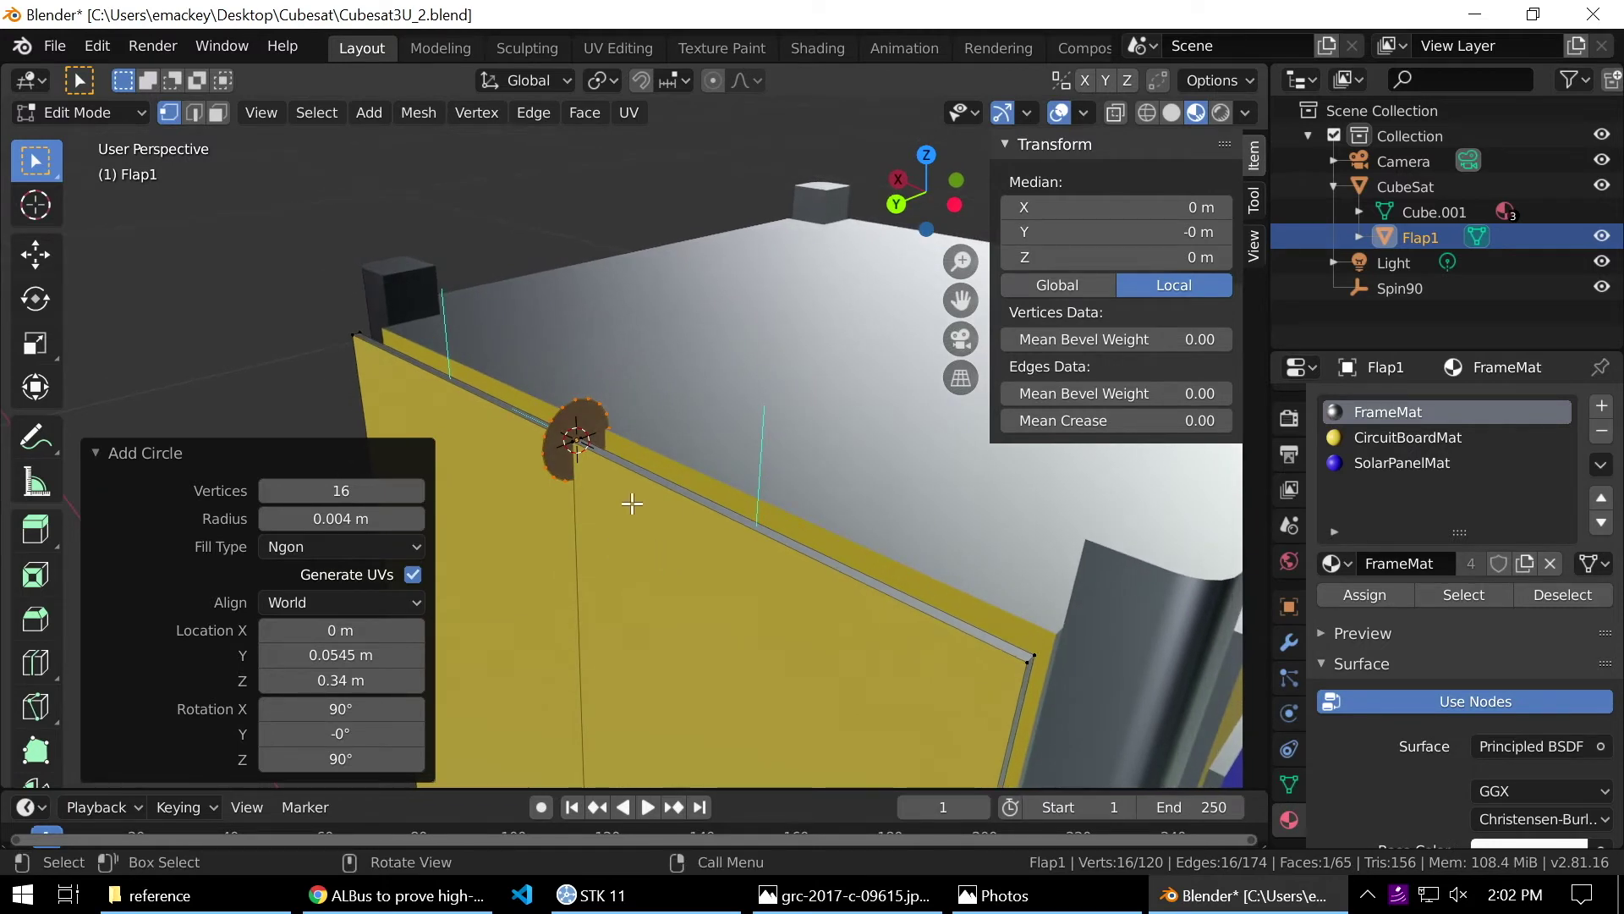
{"action": "key", "text": "e"}
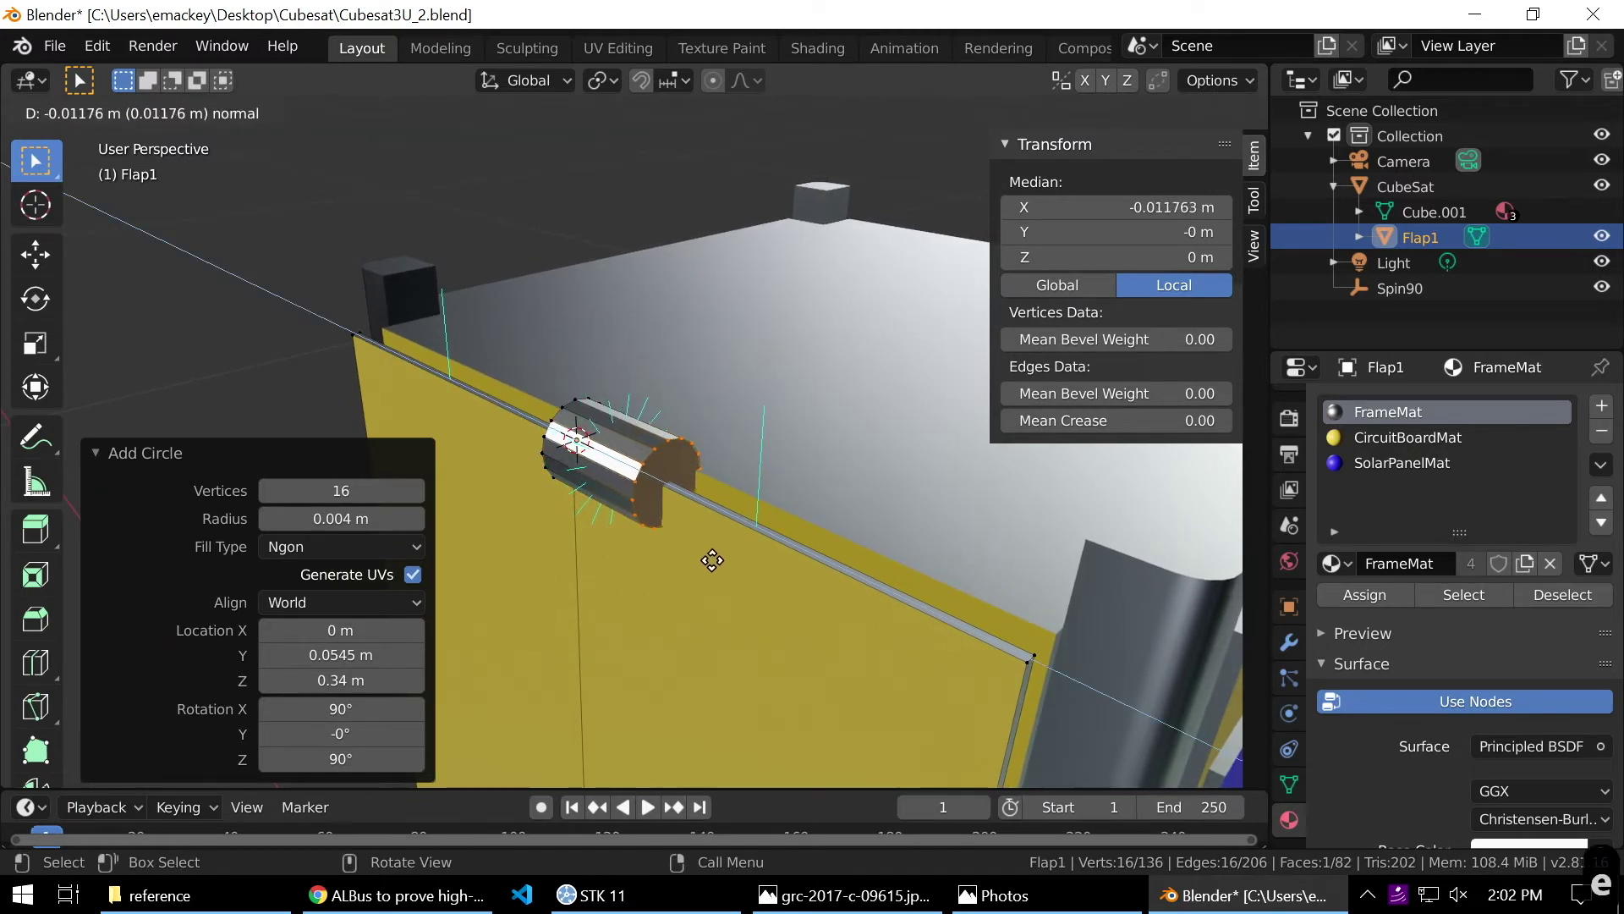
{"action": "key", "text": "x"}
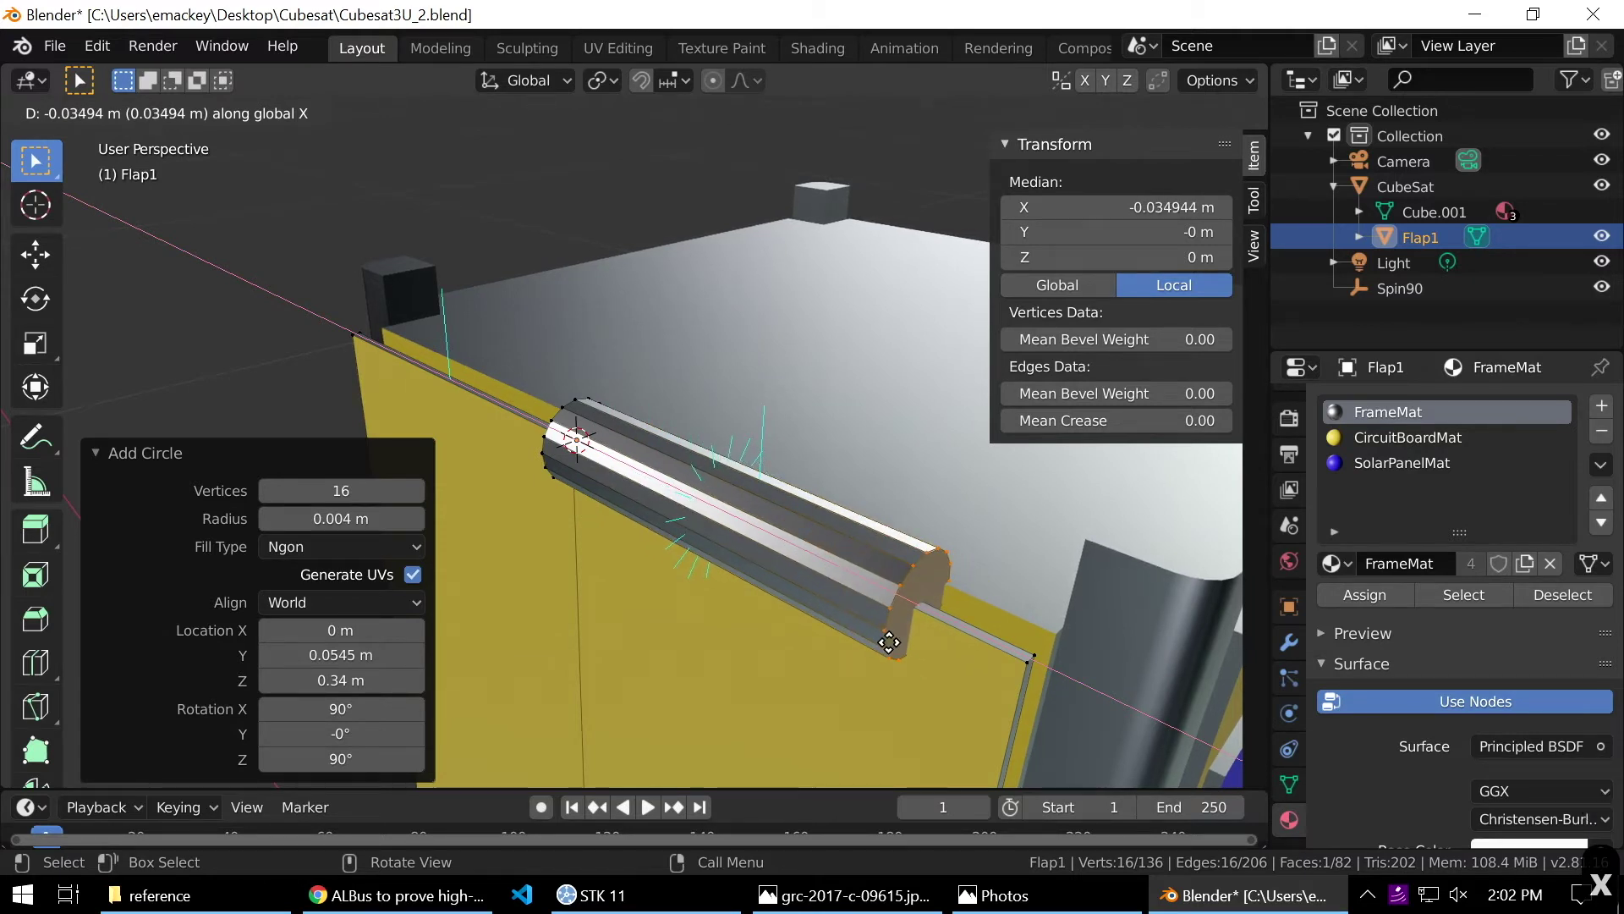
{"action": "left_click", "coordinate": [896, 647]}
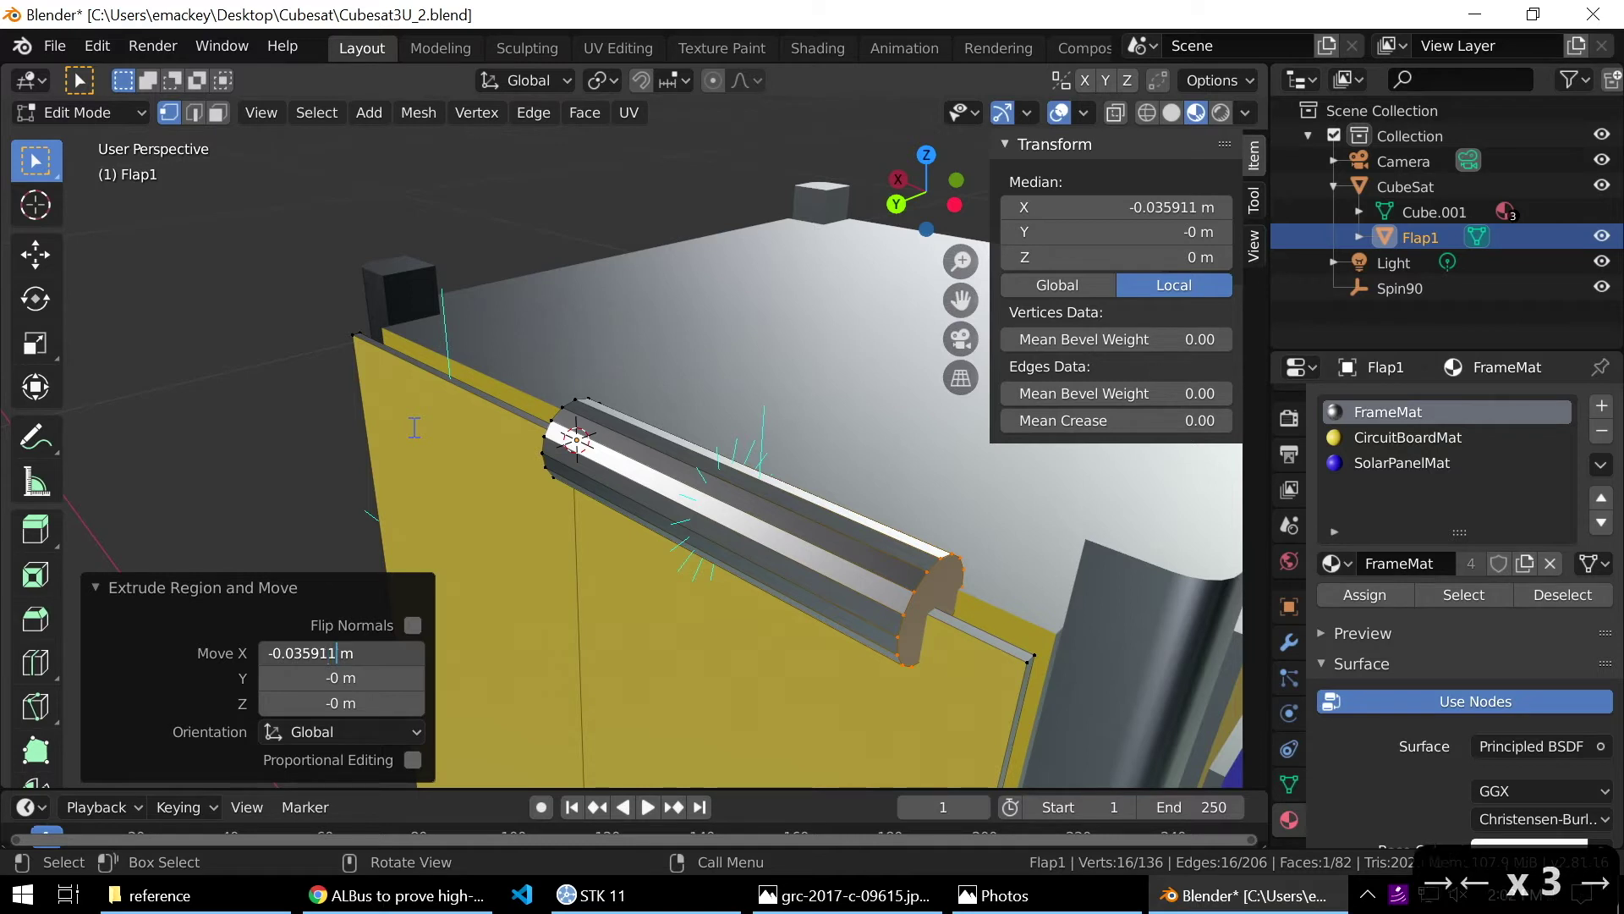
{"action": "key", "text": "BackSpace"}
{"action": "key", "text": "BackSpace"}
{"action": "key", "text": "BackSpace"}
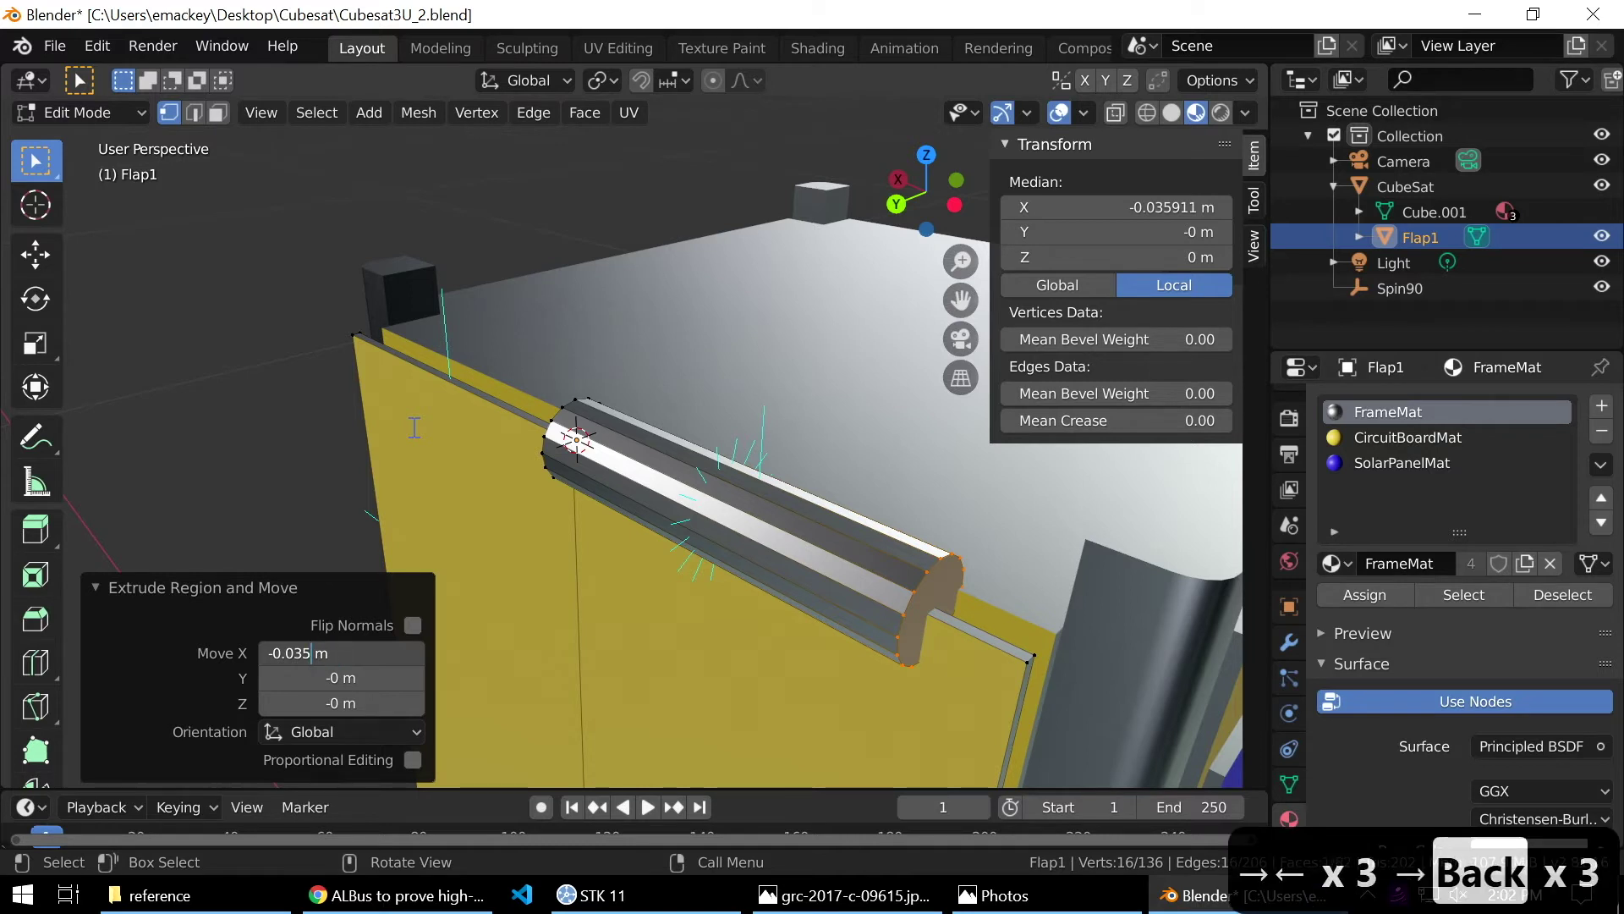
{"action": "key", "text": "Return"}
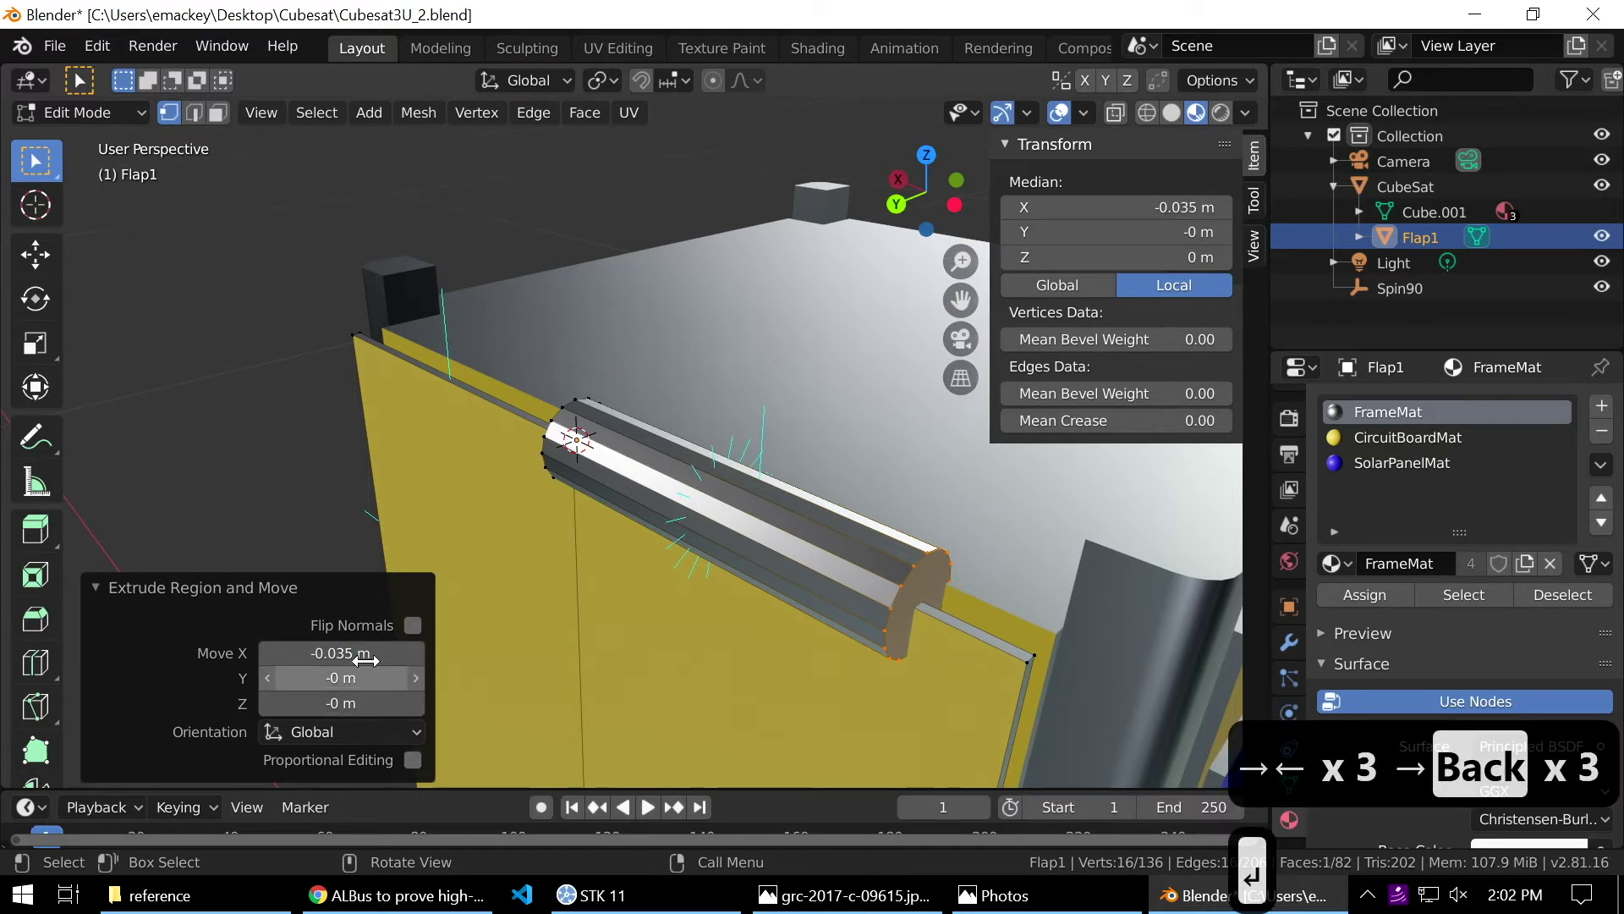
Select the cylinder's end face at the 3D cursor and move it 0.035 m along X to complete the hinge.
{"action": "middle_click_drag", "start_coordinate": [598, 514], "coordinate": [326, 209]}
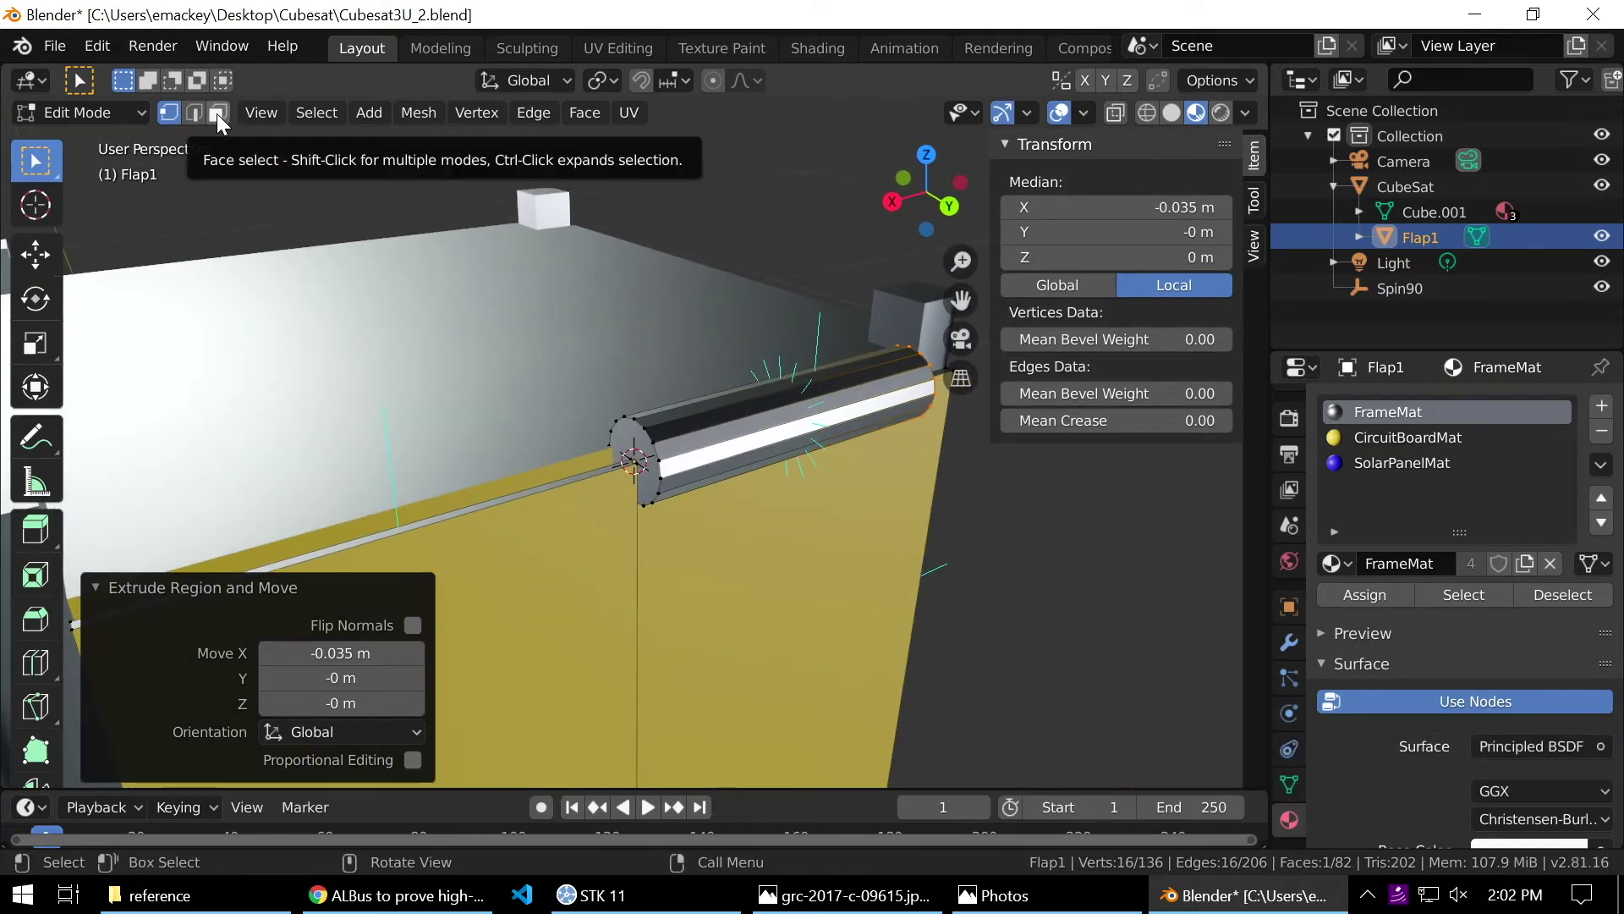
{"action": "left_click", "coordinate": [216, 114]}
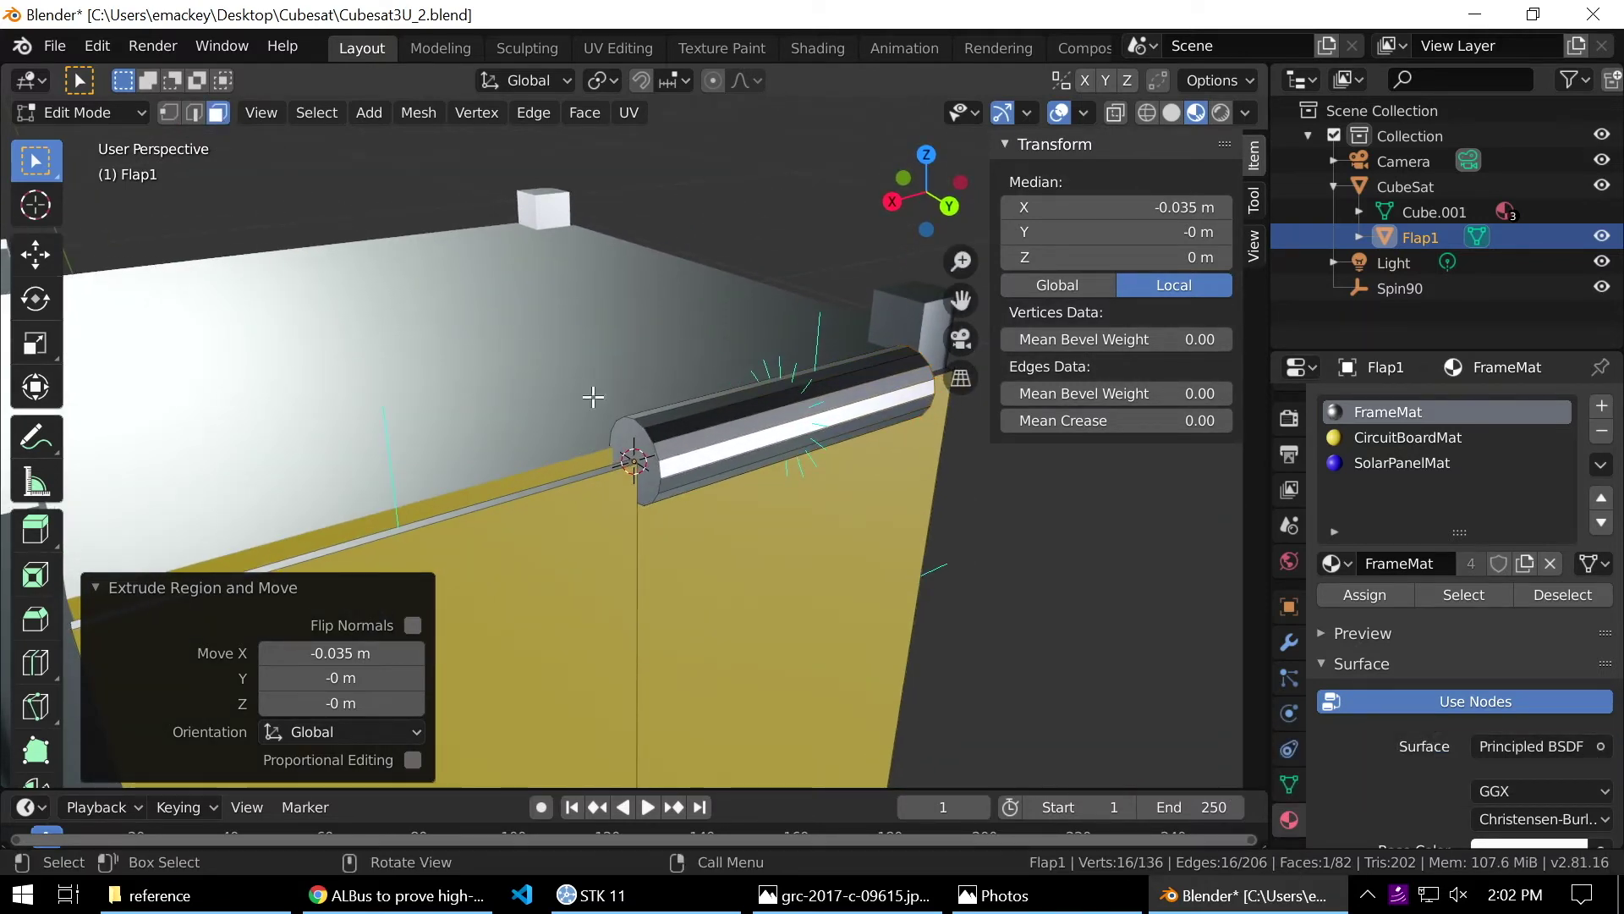
{"action": "left_click", "coordinate": [634, 438]}
{"action": "key", "text": "g"}
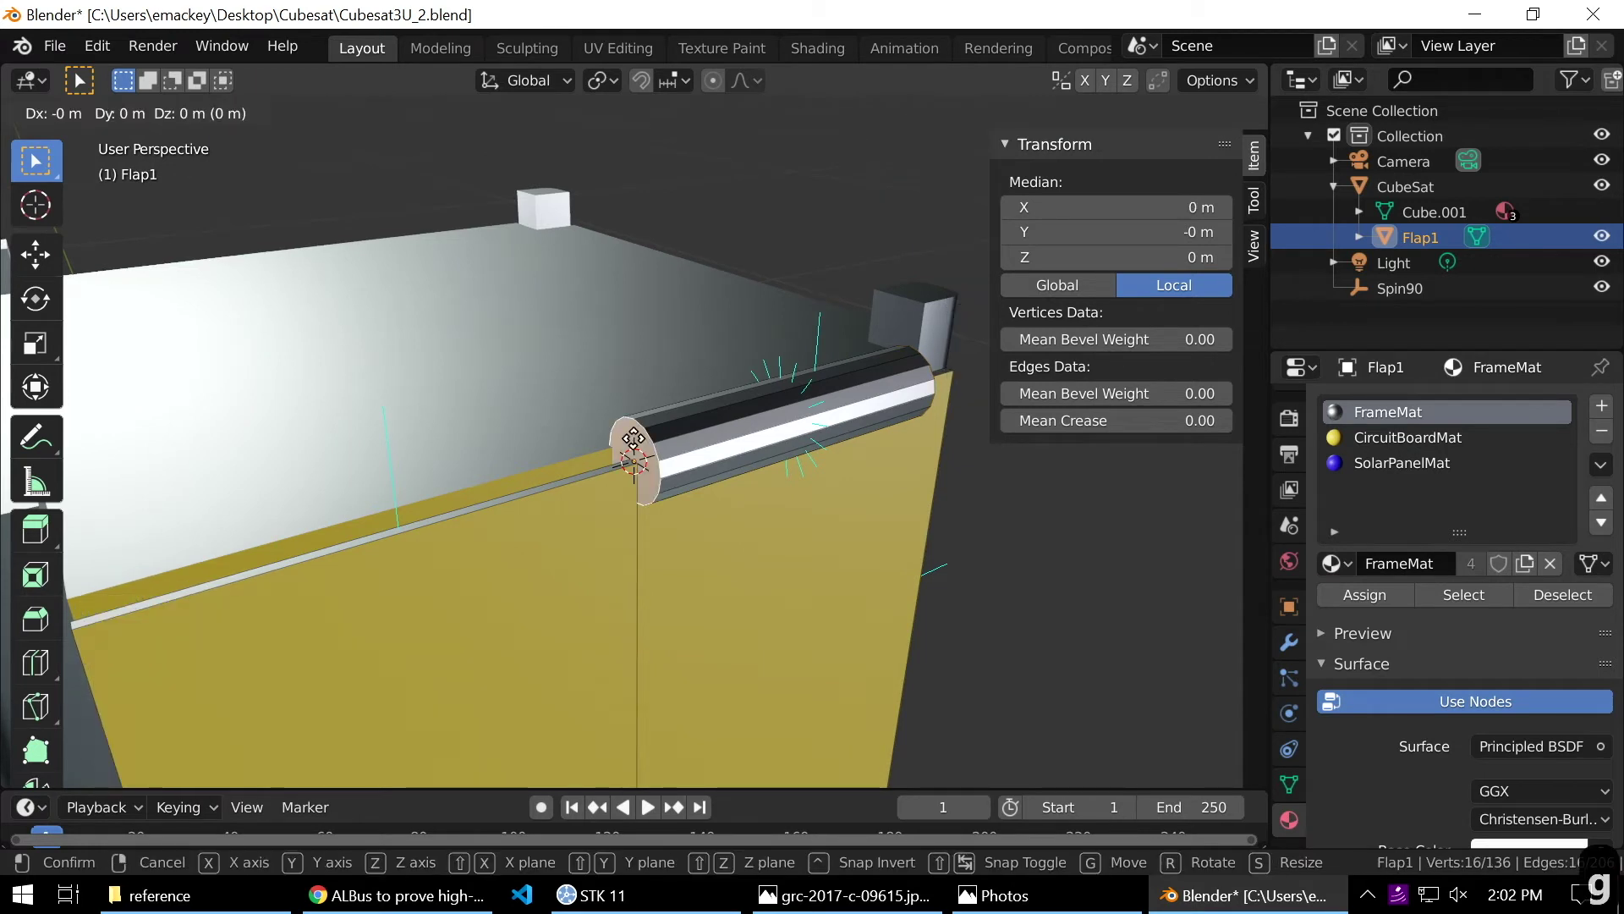
{"action": "key", "text": "x"}
{"action": "left_click", "coordinate": [280, 542]}
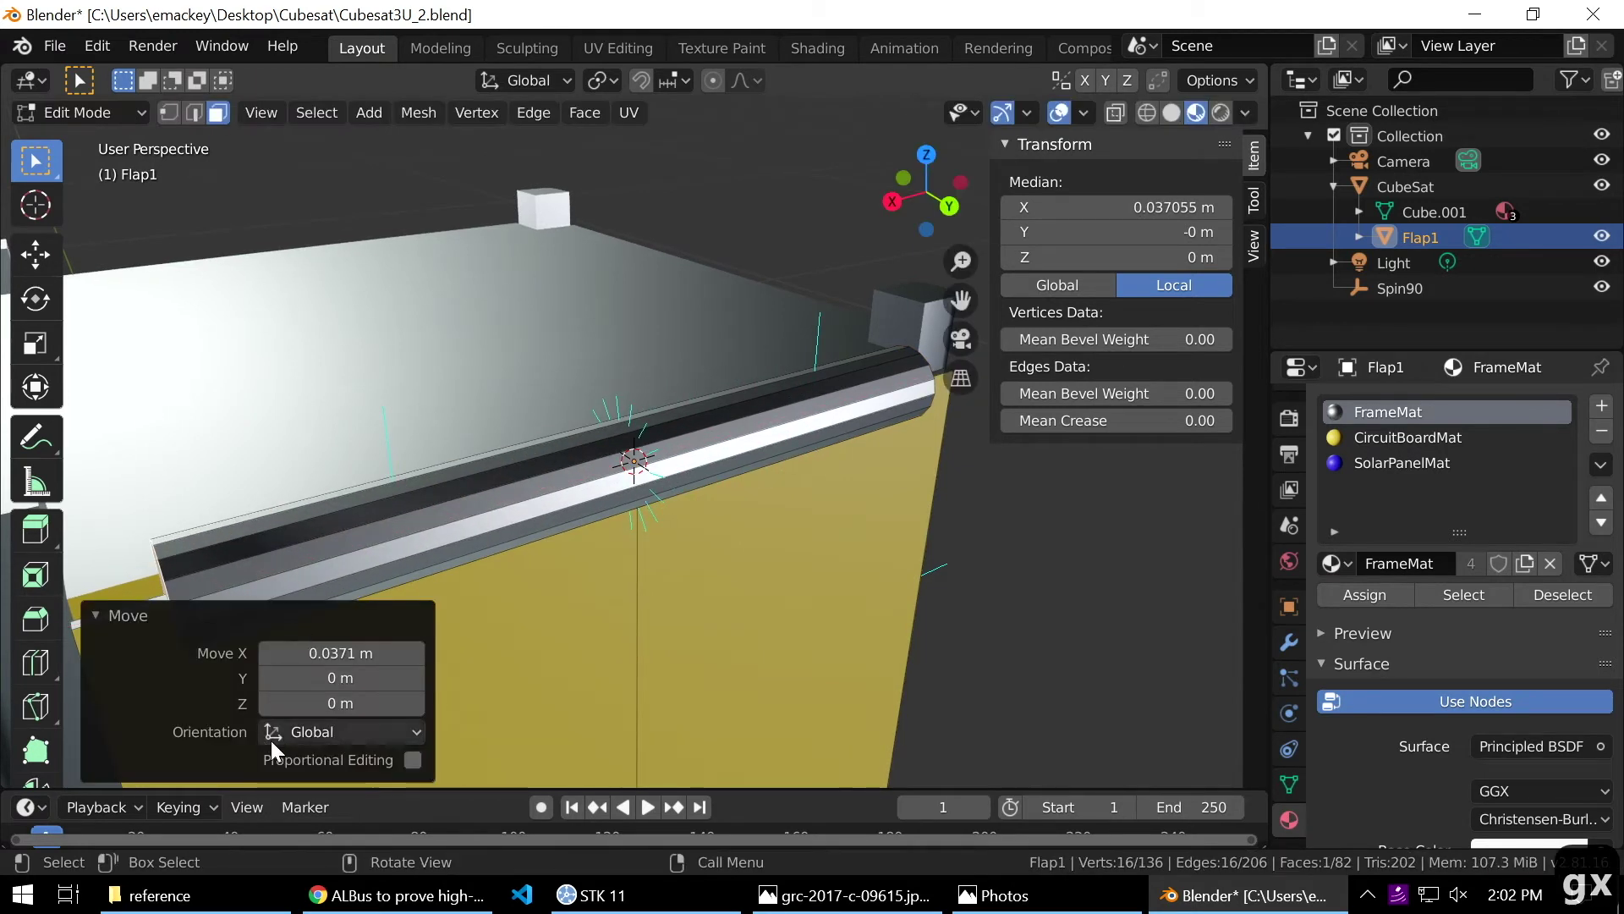
{"action": "key", "text": "Left"}
{"action": "key", "text": "Left"}
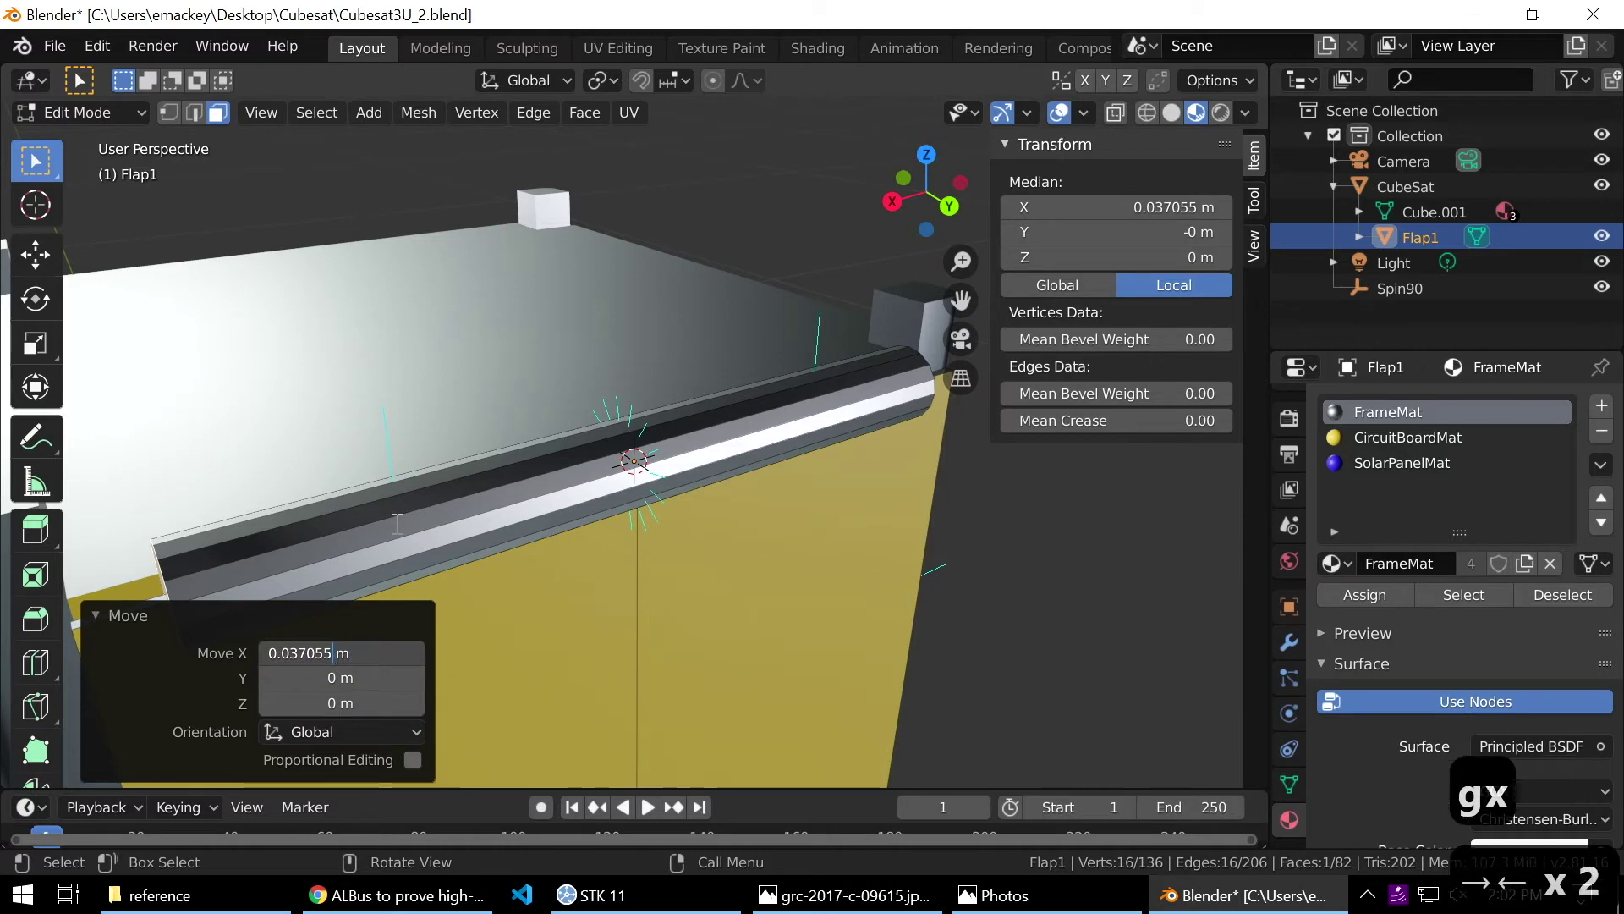
{"action": "key", "text": "Right"}
{"action": "key", "text": "BackSpace"}
{"action": "key", "text": "BackSpace"}
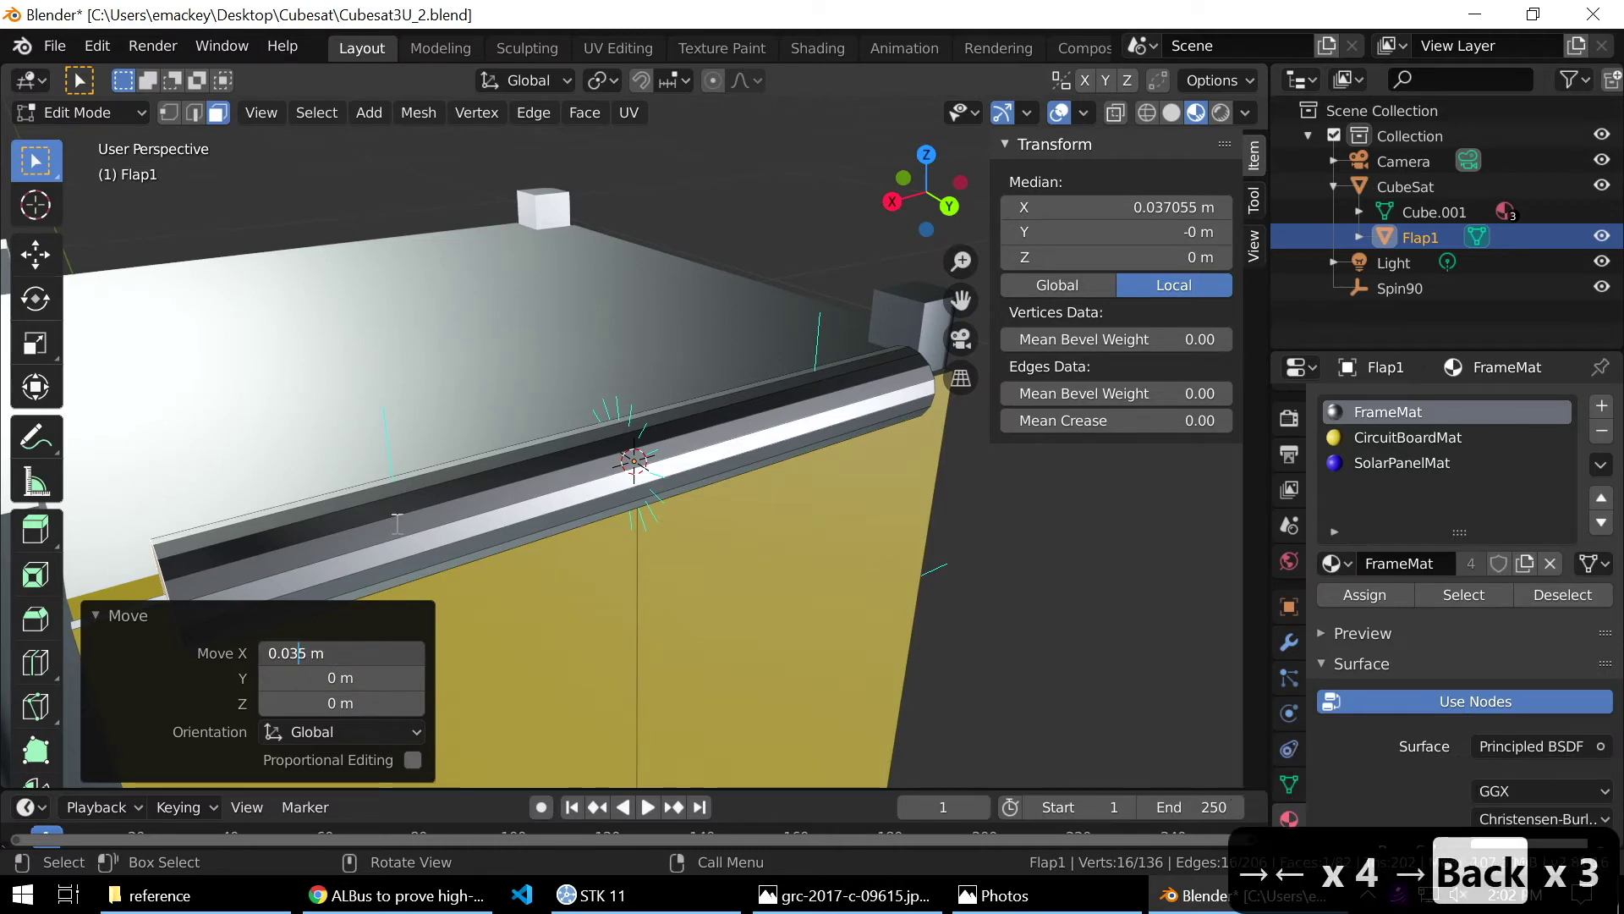
{"action": "key", "text": "Return"}
Return to Object Mode and apply Shade Smooth to Flap1.
{"action": "scroll", "coordinate": [596, 439], "scroll_direction": "down", "scroll_amount": 5}
{"action": "middle_click_drag", "start_coordinate": [794, 579], "coordinate": [678, 591]}
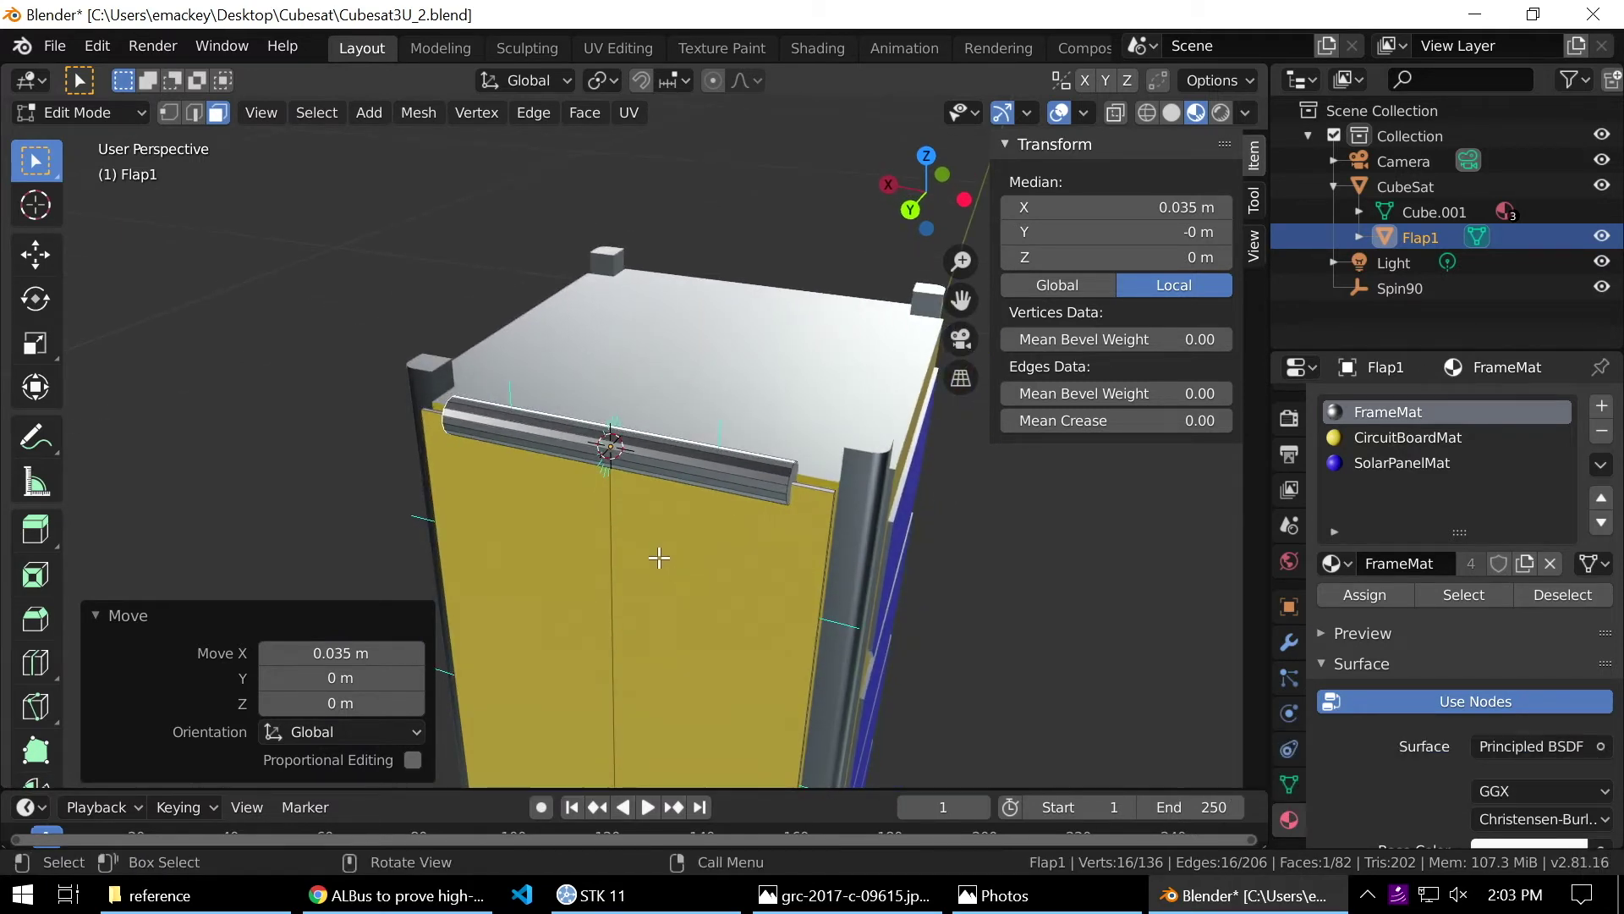
{"action": "middle_click_drag", "start_coordinate": [687, 575], "coordinate": [787, 541]}
{"action": "key", "text": "Tab"}
{"action": "middle_click_drag", "start_coordinate": [733, 622], "coordinate": [733, 587]}
{"action": "scroll", "coordinate": [733, 587], "scroll_direction": "up", "scroll_amount": 2}
{"action": "middle_click_drag", "start_coordinate": [578, 511], "coordinate": [507, 474]}
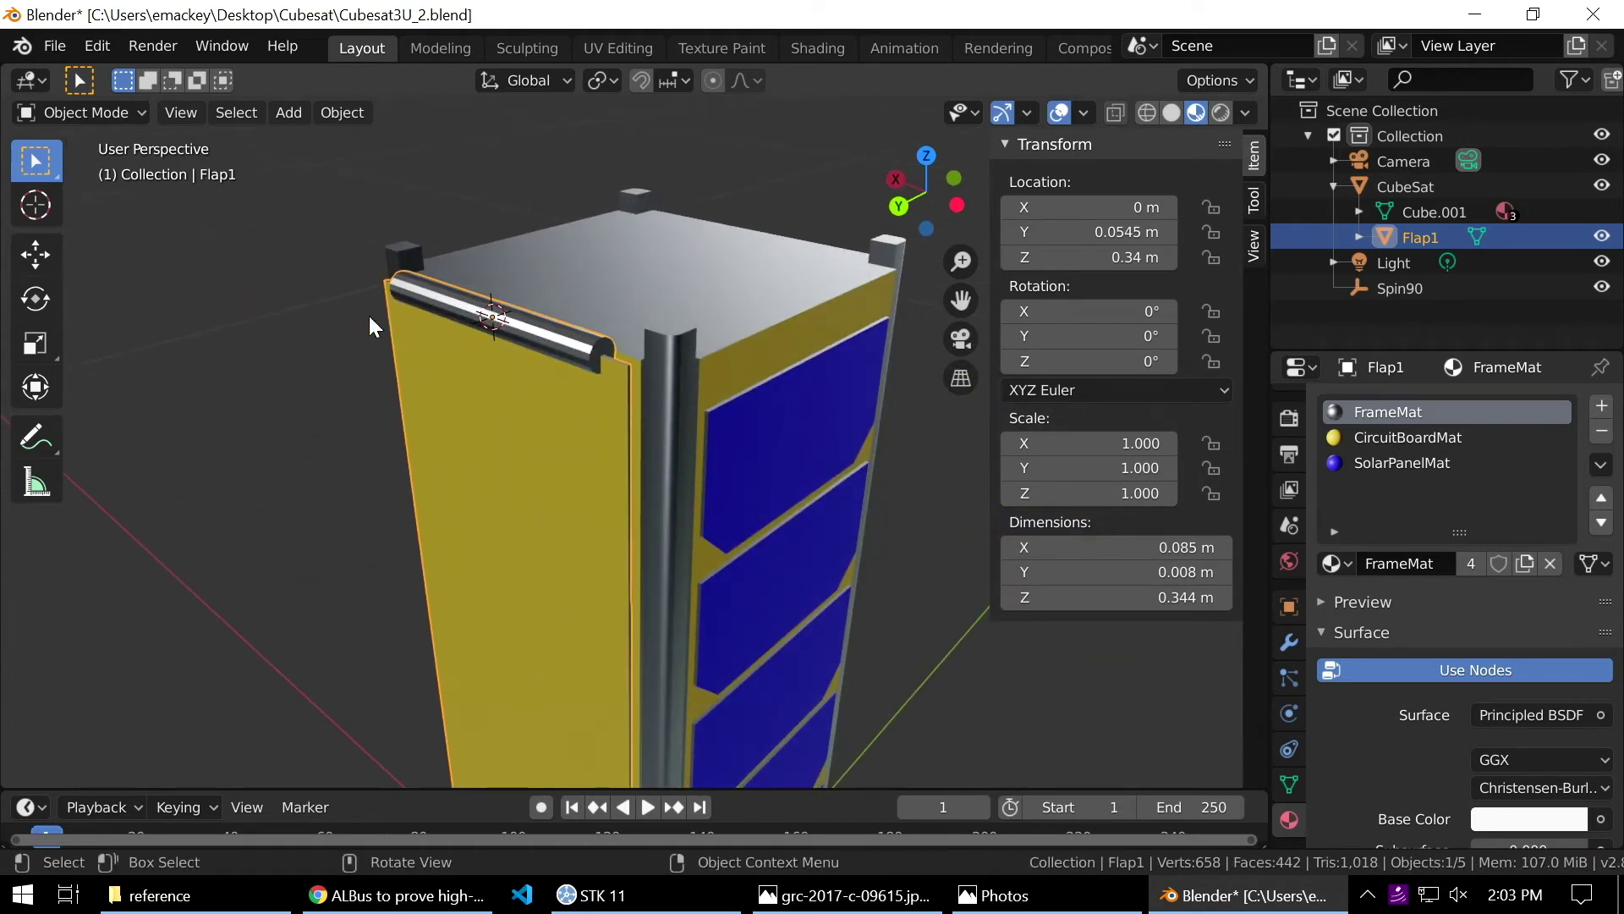
{"action": "scroll", "coordinate": [632, 480], "scroll_direction": "down", "scroll_amount": 5}
{"action": "middle_click_drag", "start_coordinate": [632, 480], "coordinate": [678, 417]}
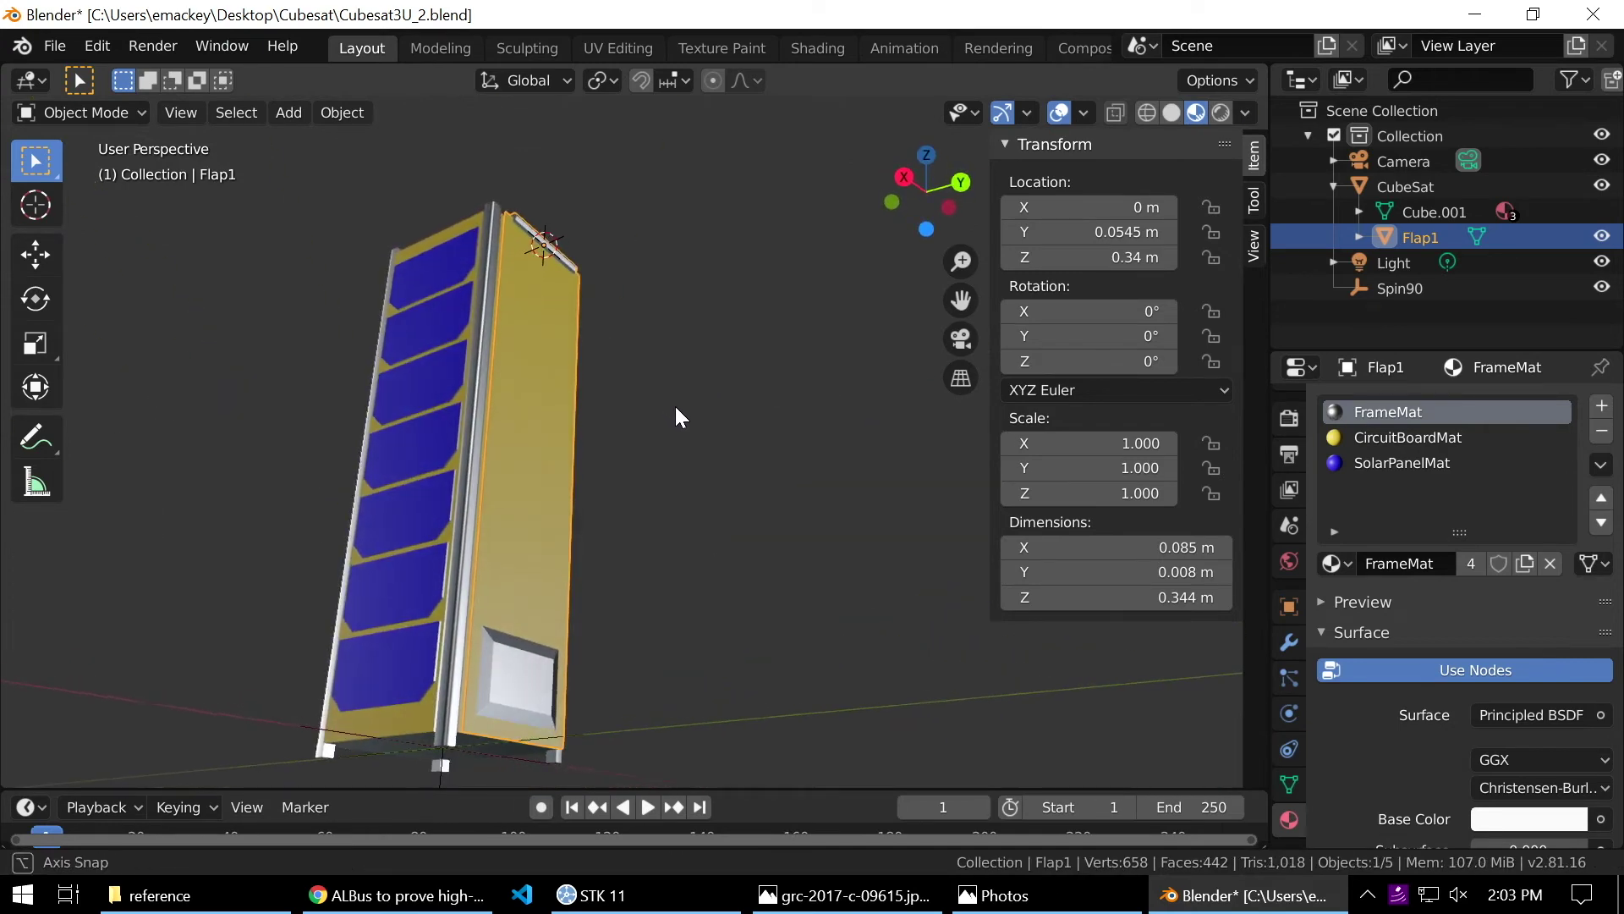
{"action": "middle_click_drag", "start_coordinate": [562, 298], "coordinate": [546, 357]}
{"action": "scroll", "coordinate": [457, 381], "scroll_direction": "up", "scroll_amount": 6}
{"action": "left_click", "coordinate": [352, 114]}
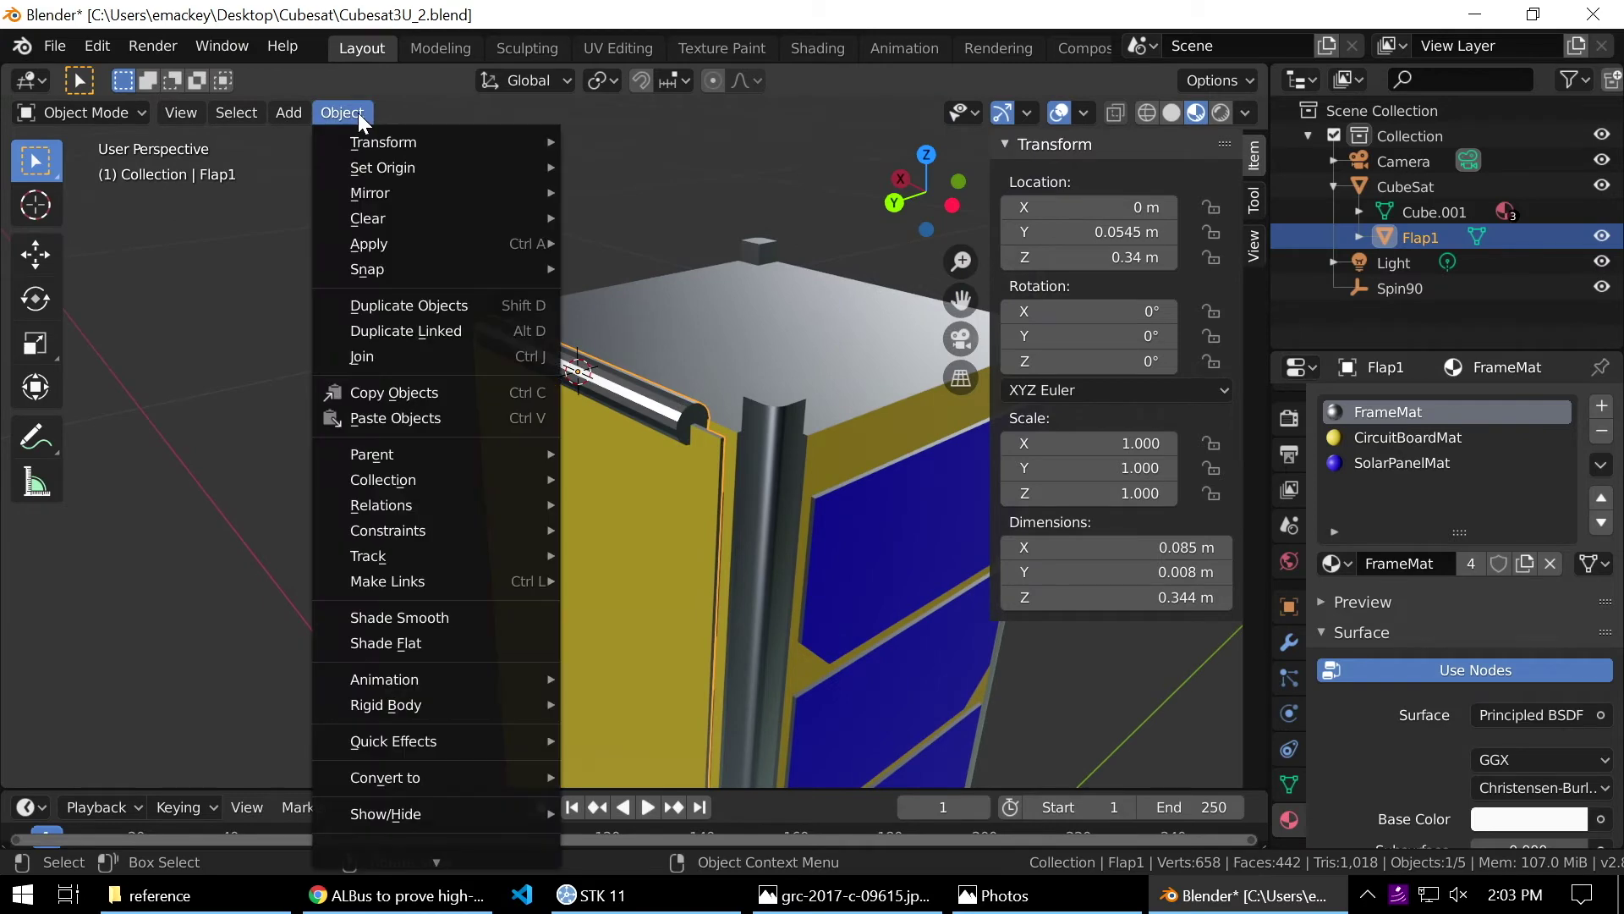
{"action": "left_click", "coordinate": [452, 616]}
{"action": "mouse_move", "coordinate": [452, 614]}
{"action": "middle_mouse_down"}
{"action": "mouse_move", "coordinate": [627, 373]}
{"action": "mouse_move", "coordinate": [511, 363]}
{"action": "mouse_move", "coordinate": [668, 414]}
{"action": "mouse_move", "coordinate": [775, 386]}
{"action": "mouse_move", "coordinate": [753, 370]}
{"action": "mouse_move", "coordinate": [753, 448]}
{"action": "mouse_move", "coordinate": [672, 409]}
{"action": "mouse_move", "coordinate": [592, 448]}
{"action": "middle_mouse_up"}
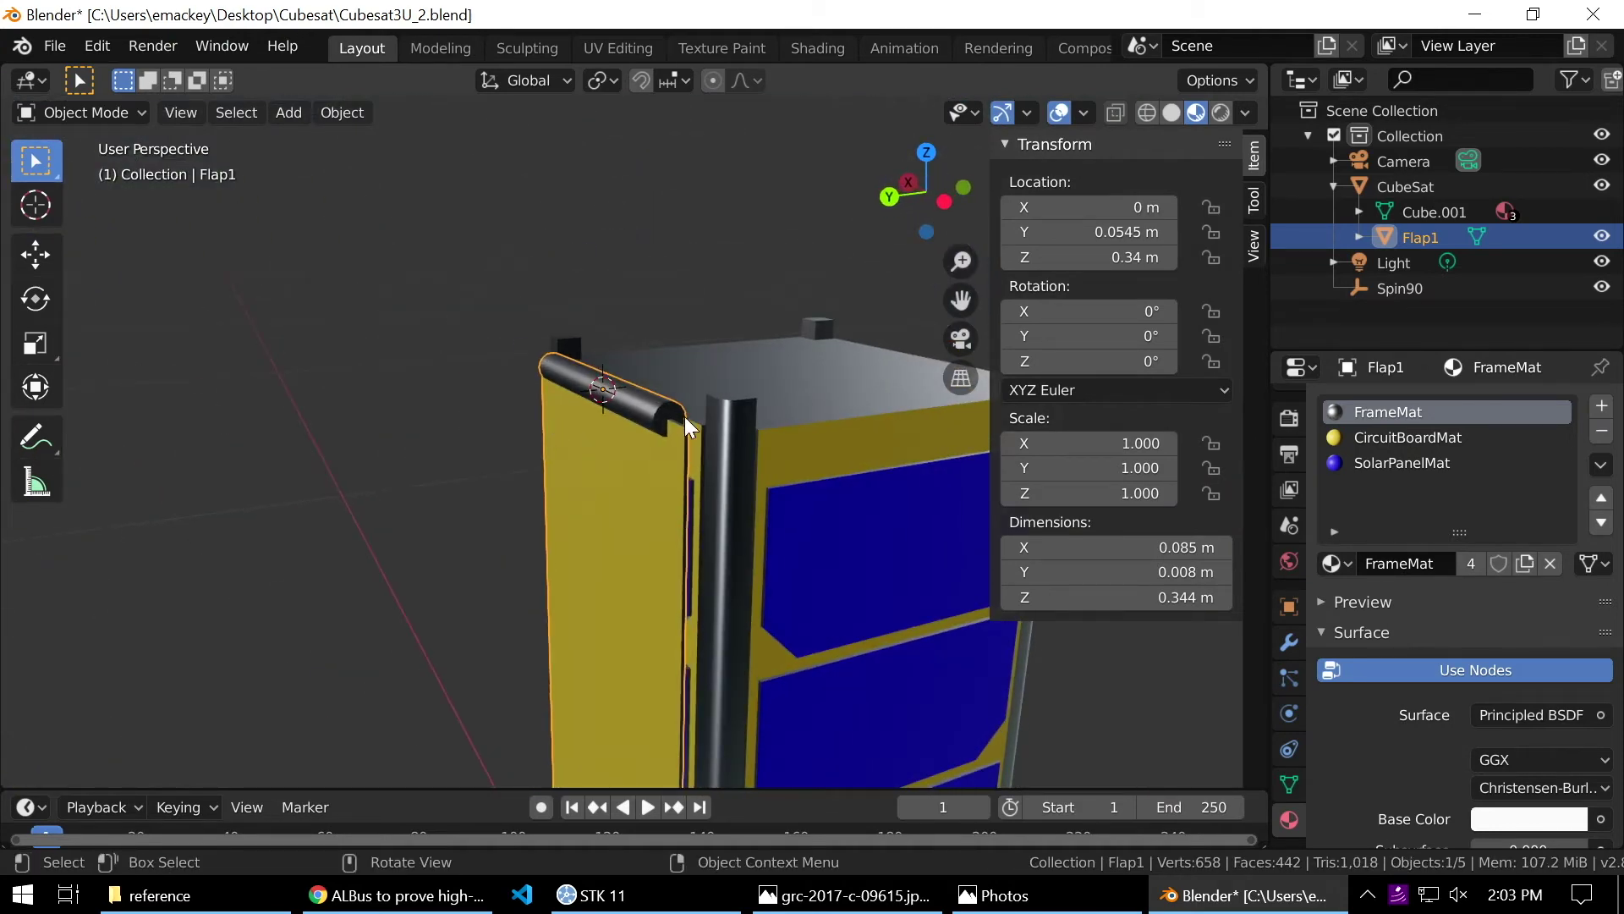
{"action": "middle_click_drag", "start_coordinate": [726, 602], "coordinate": [697, 555]}
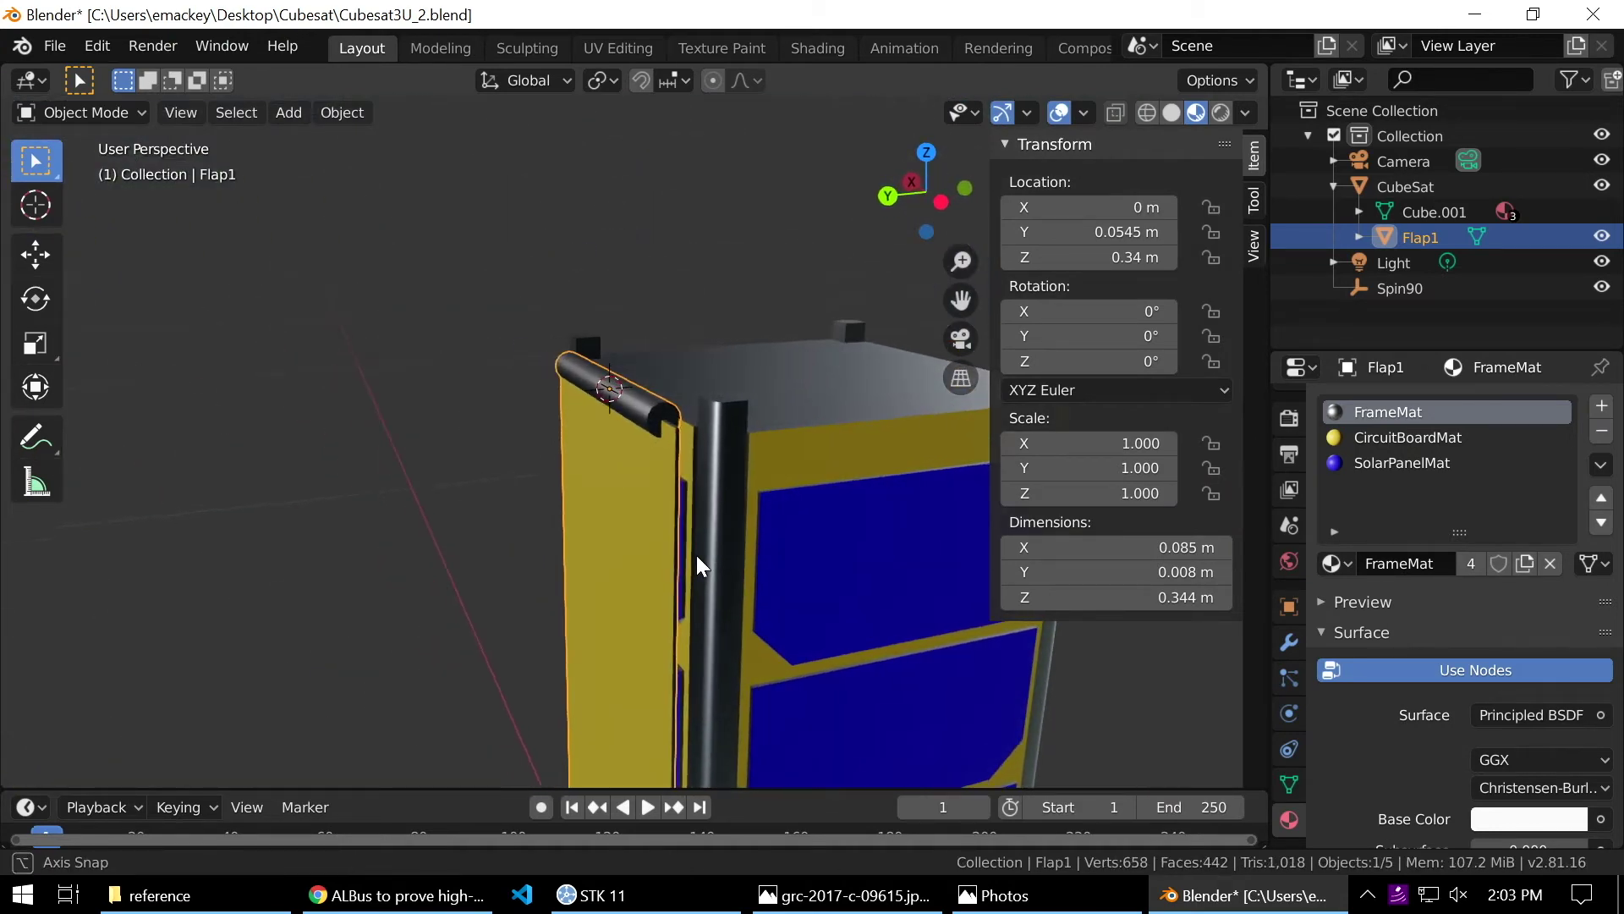
Check the Auto Smooth setting in Flap1's mesh normals, and inspect the shading of the panel and its metal plate.
{"action": "left_click", "coordinate": [1289, 784]}
{"action": "scroll", "coordinate": [438, 682], "scroll_direction": "down", "scroll_amount": 3}
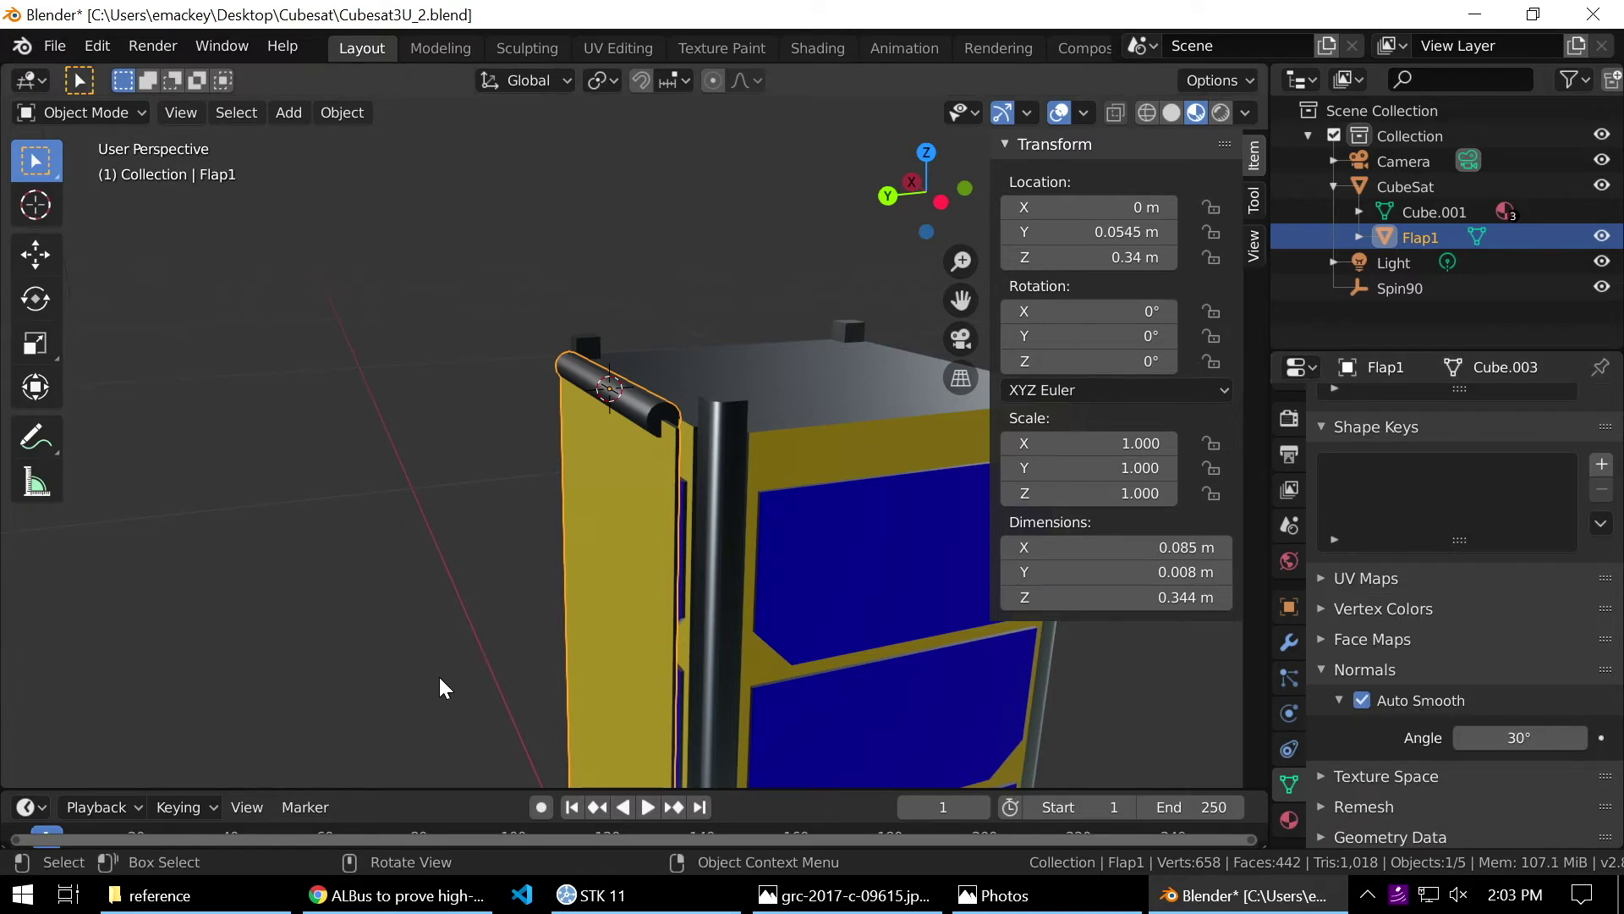
{"action": "scroll", "coordinate": [570, 598], "scroll_direction": "down", "scroll_amount": 2}
{"action": "scroll", "coordinate": [597, 476], "scroll_direction": "up", "scroll_amount": 5}
{"action": "mouse_move", "coordinate": [598, 478]}
{"action": "middle_mouse_down"}
{"action": "mouse_move", "coordinate": [631, 367]}
{"action": "mouse_move", "coordinate": [725, 544]}
{"action": "mouse_move", "coordinate": [595, 484]}
{"action": "mouse_move", "coordinate": [616, 467]}
{"action": "middle_mouse_up"}
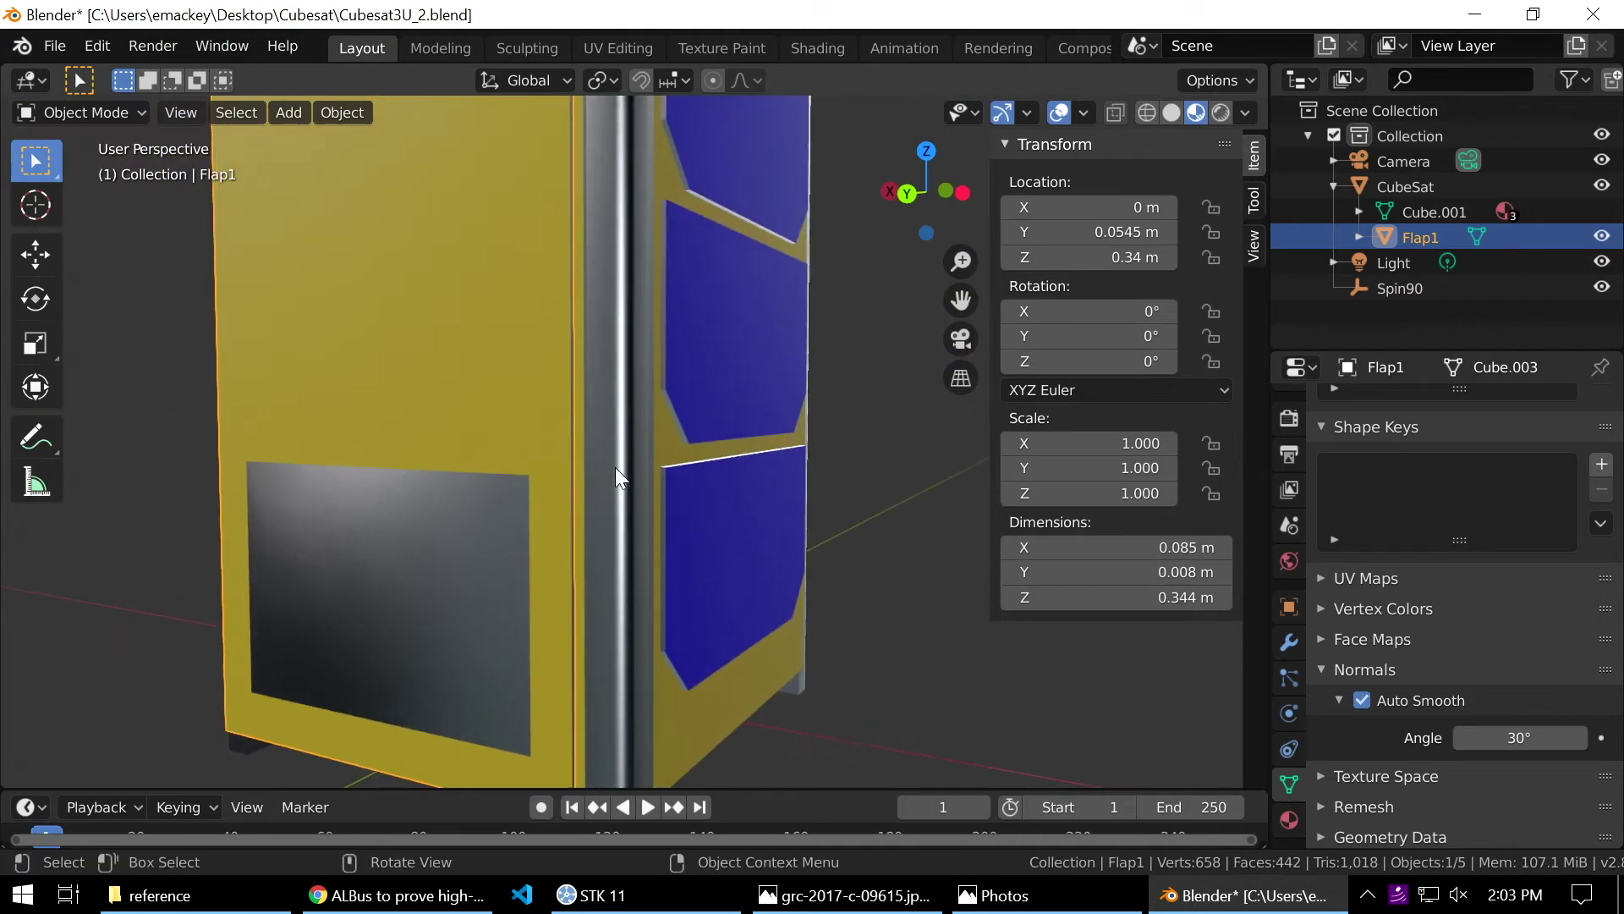
Examine the shading of Flap1's metal plate from several angles, comparing its face geometry in Edit Mode with the smooth result in Object Mode.
{"action": "key", "text": "Tab"}
{"action": "left_click", "coordinate": [422, 589]}
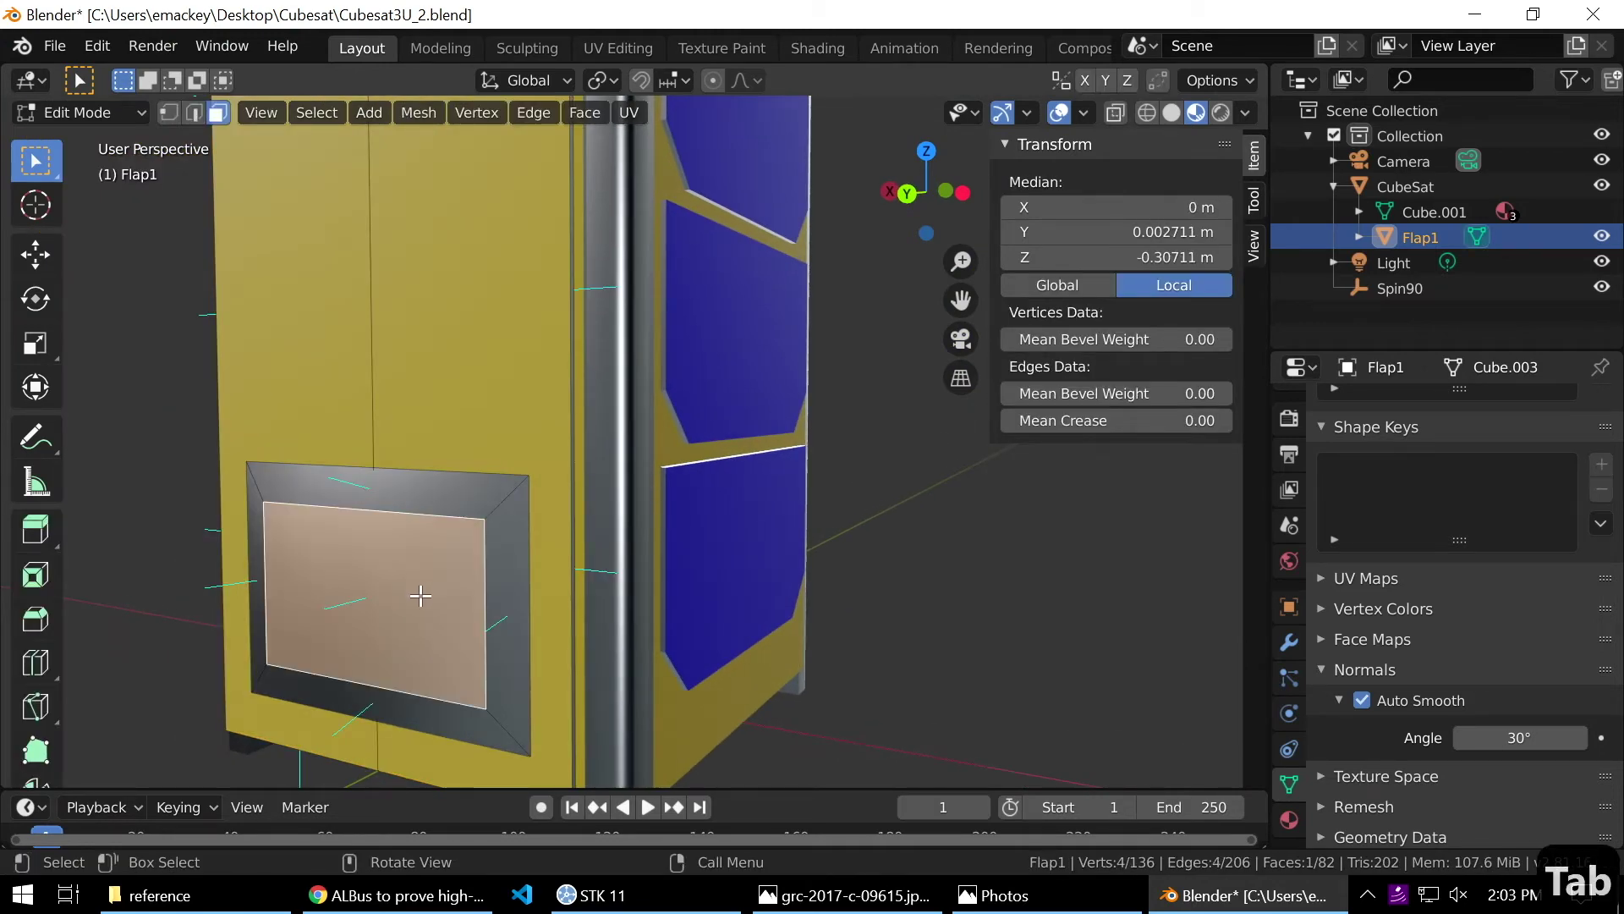
{"action": "key", "text": "KP_Decimal"}
{"action": "key", "text": "Tab"}
{"action": "middle_click_drag", "start_coordinate": [472, 610], "coordinate": [804, 435]}
{"action": "key", "text": "Tab"}
{"action": "middle_click_drag", "start_coordinate": [927, 496], "coordinate": [928, 541]}
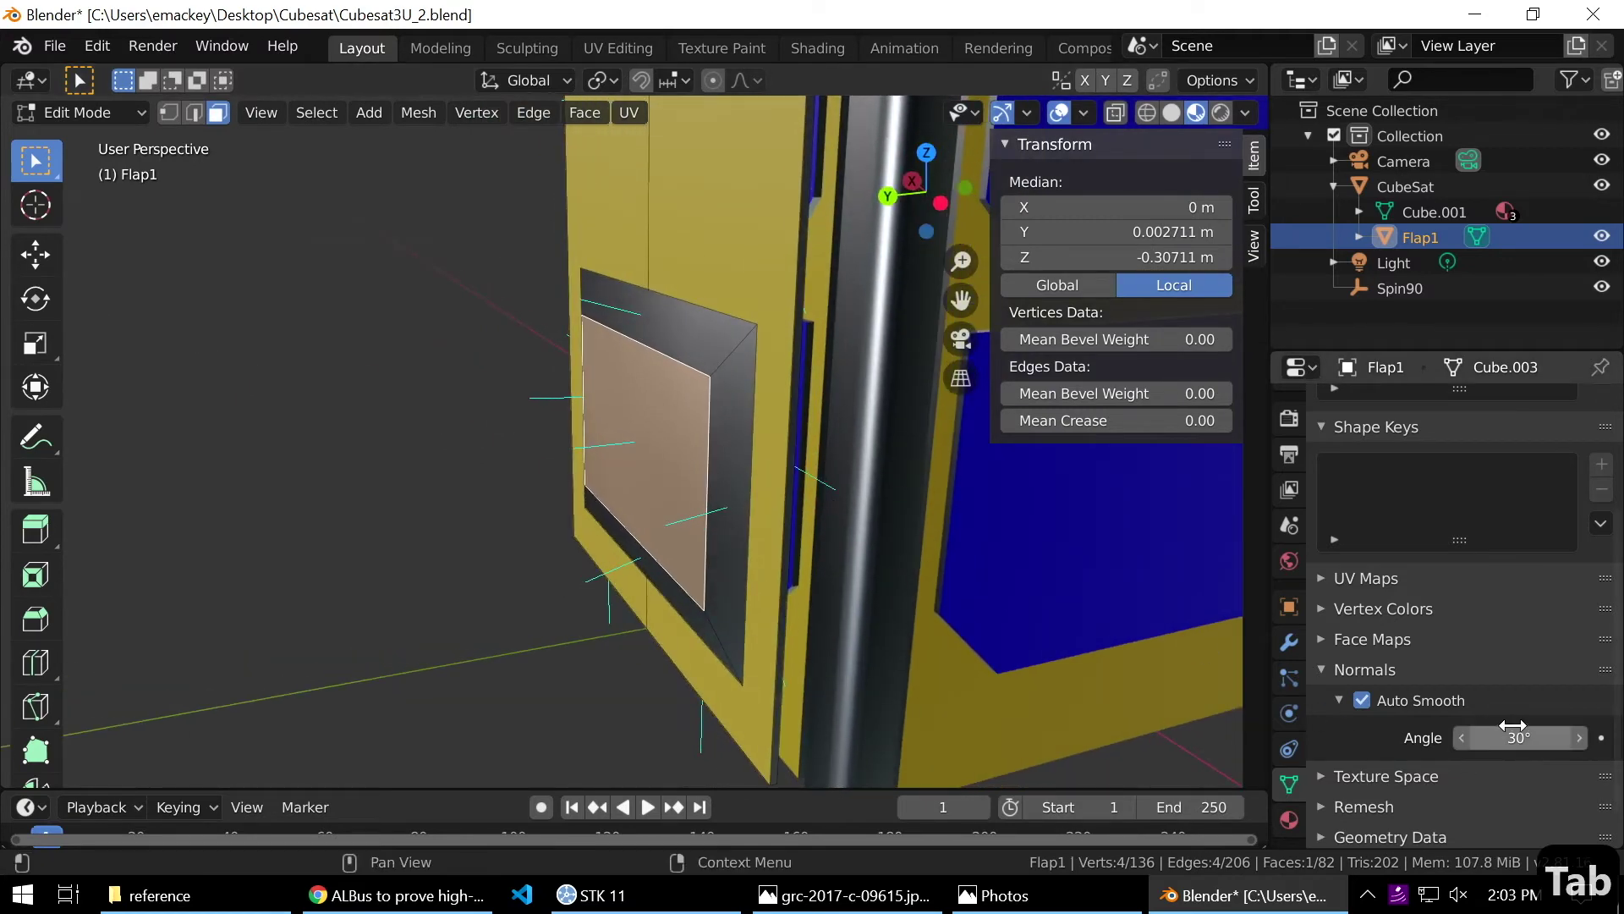
{"action": "middle_click_drag", "start_coordinate": [643, 412], "coordinate": [762, 347]}
{"action": "key", "text": "Tab"}
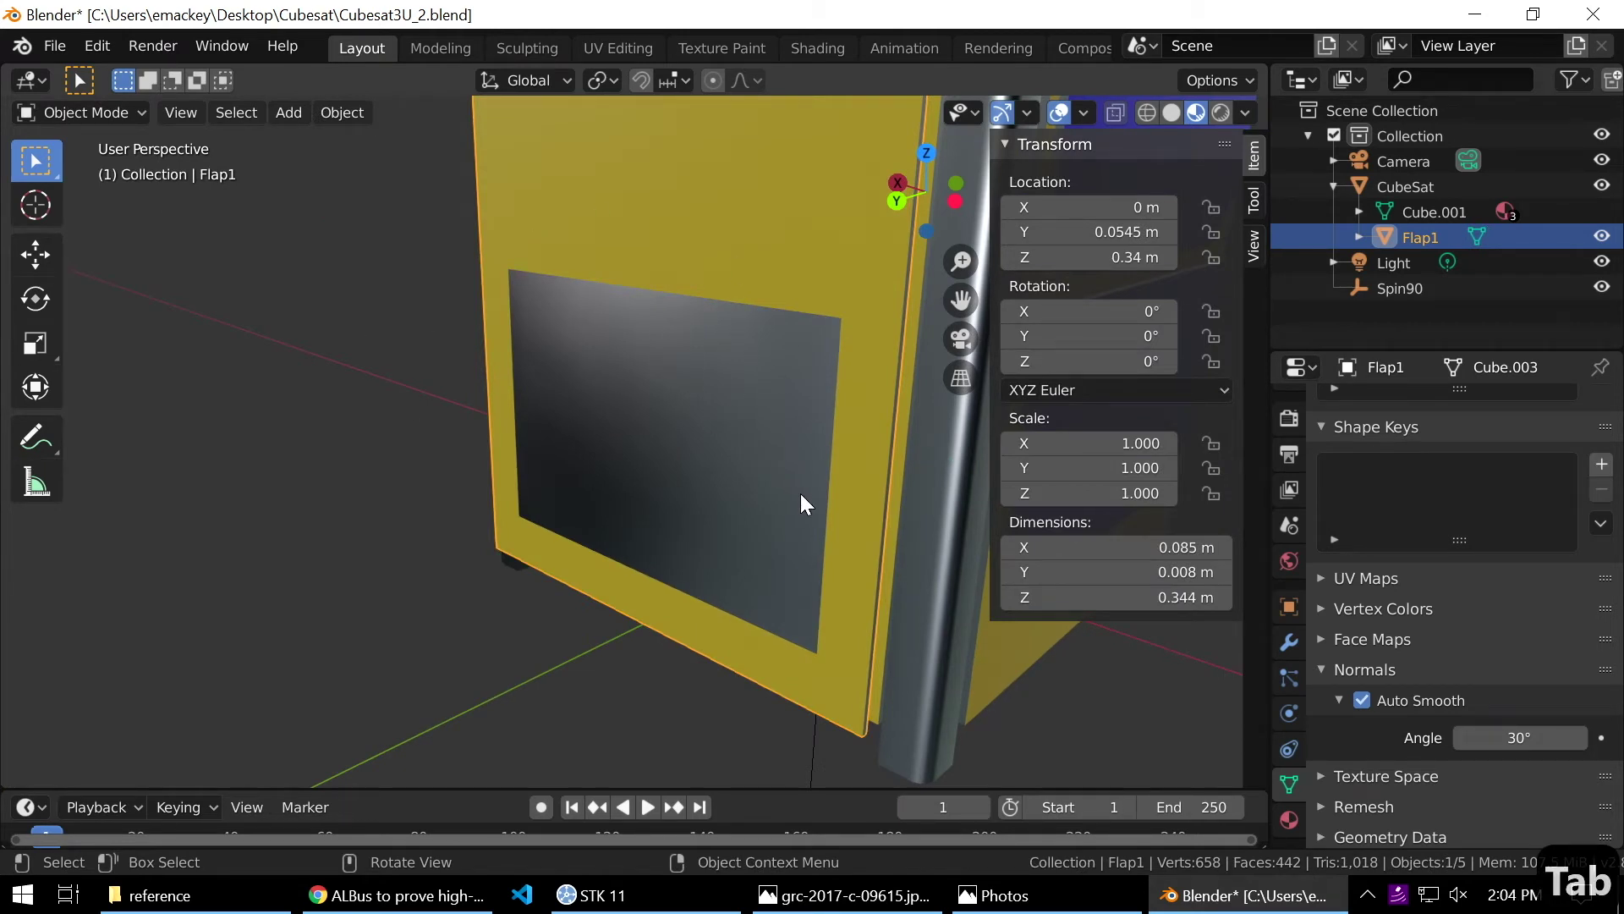
{"action": "scroll", "coordinate": [800, 504], "scroll_direction": "down", "scroll_amount": 5}
{"action": "middle_click_drag", "start_coordinate": [708, 224], "coordinate": [678, 616]}
{"action": "middle_click_drag", "start_coordinate": [669, 476], "coordinate": [598, 496]}
{"action": "scroll", "coordinate": [623, 570], "scroll_direction": "up", "scroll_amount": 6}
{"action": "middle_click_drag", "start_coordinate": [626, 567], "coordinate": [700, 529]}
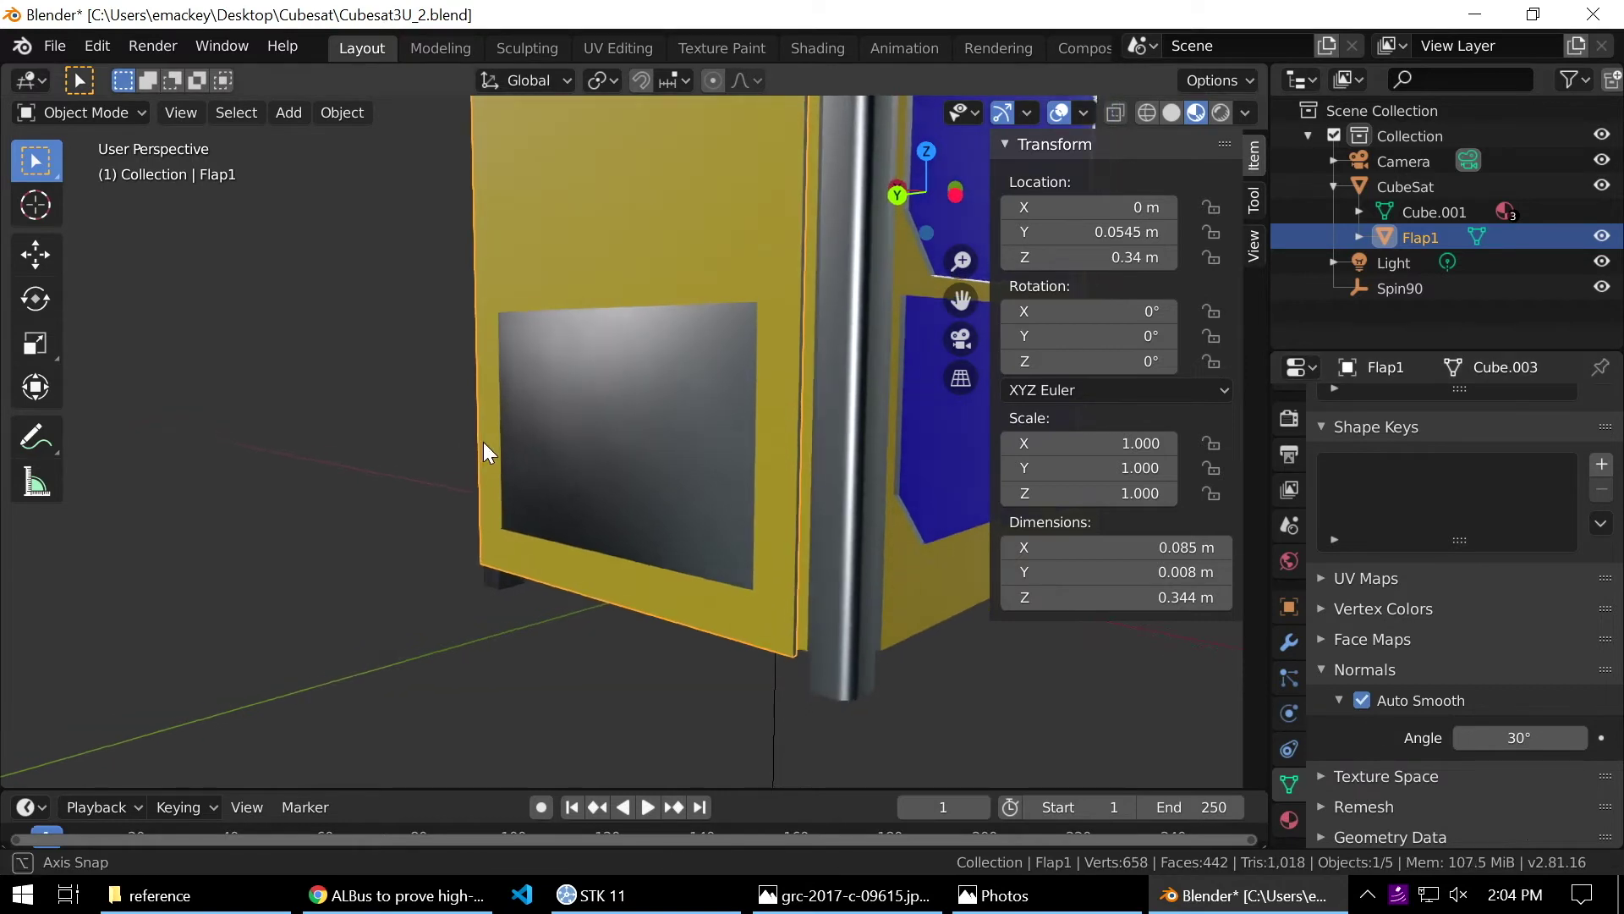
Select all linked faces of Flap1's metal plate, mark their edges as sharp, and return to Object Mode.
{"action": "key", "text": "Tab"}
{"action": "left_click", "coordinate": [614, 327]}
{"action": "left_click", "coordinate": [628, 396]}
{"action": "key", "text": "ctrl+l"}
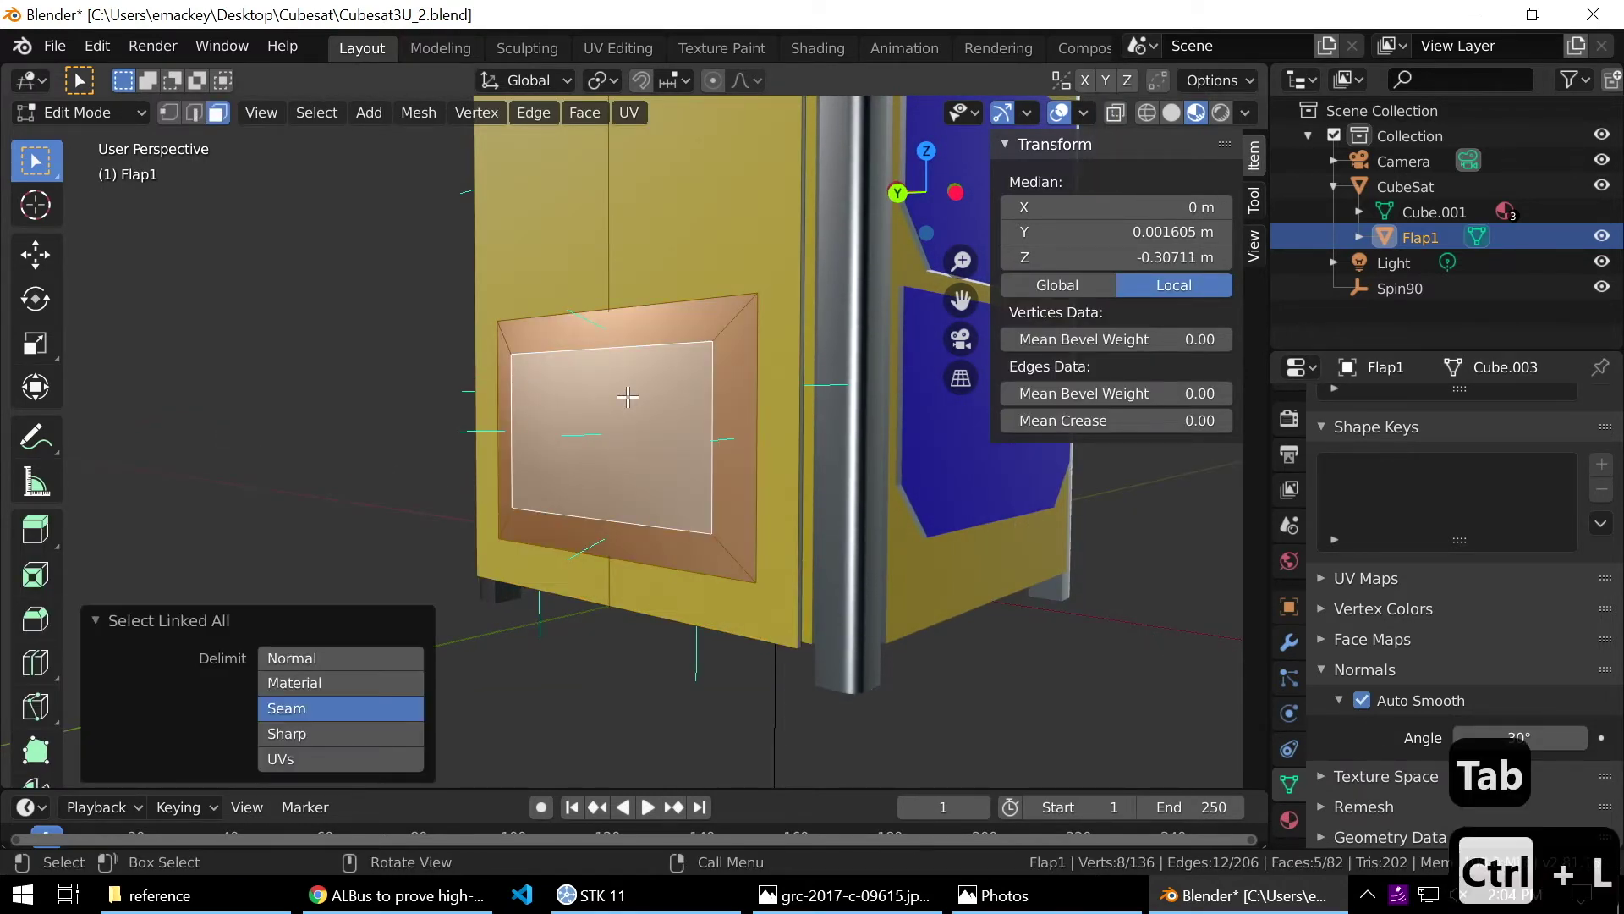
{"action": "left_click", "coordinate": [554, 119]}
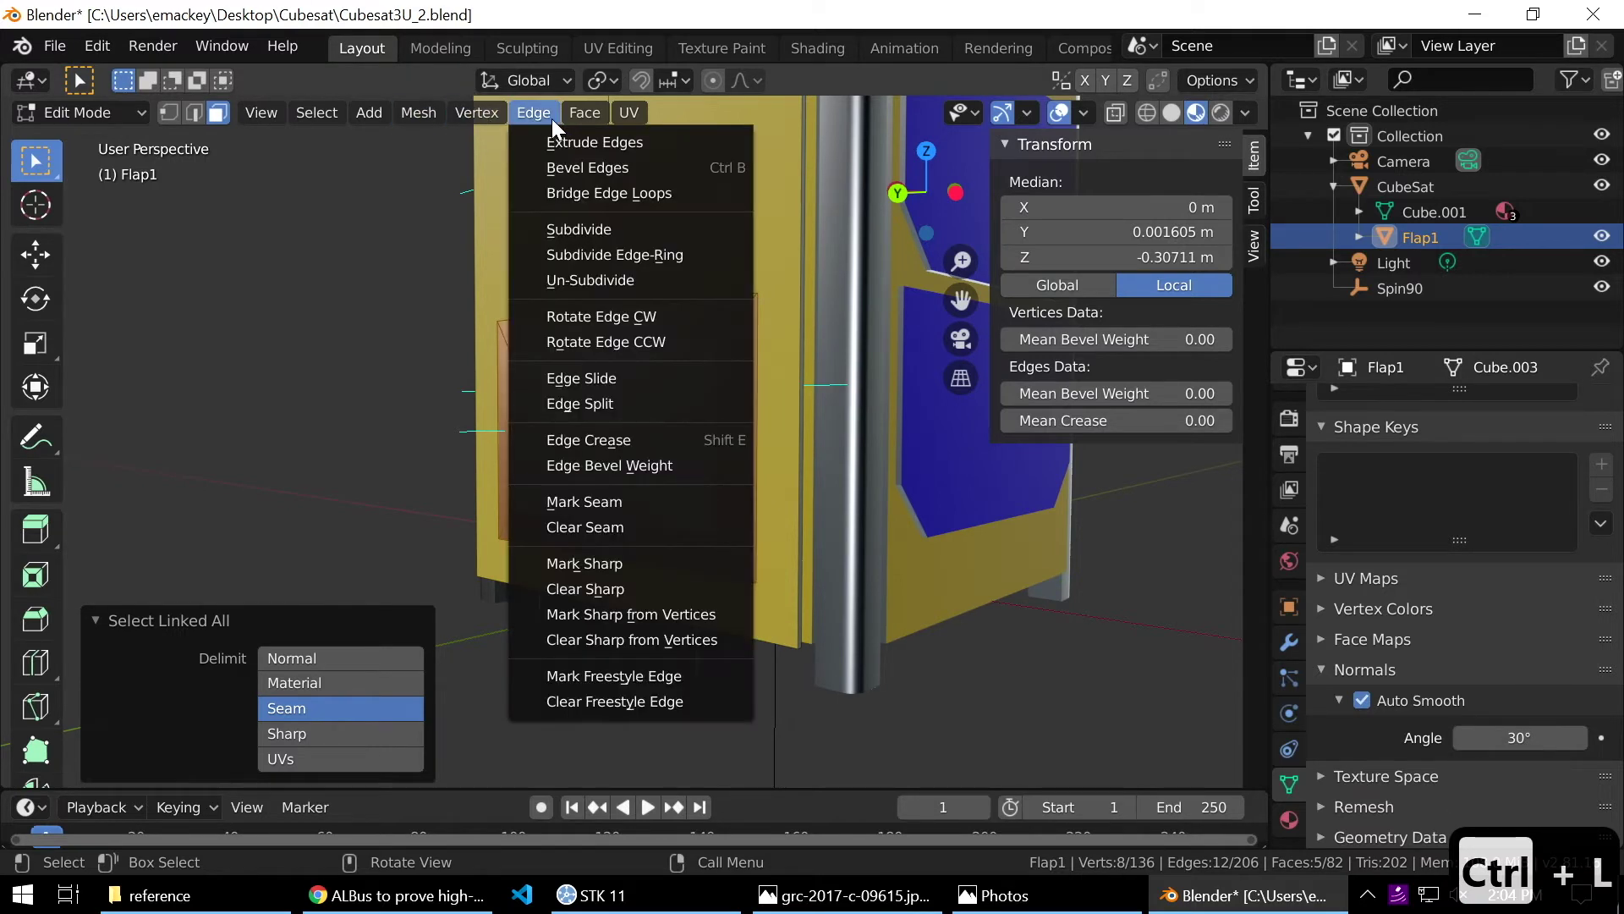
{"action": "left_click", "coordinate": [635, 566]}
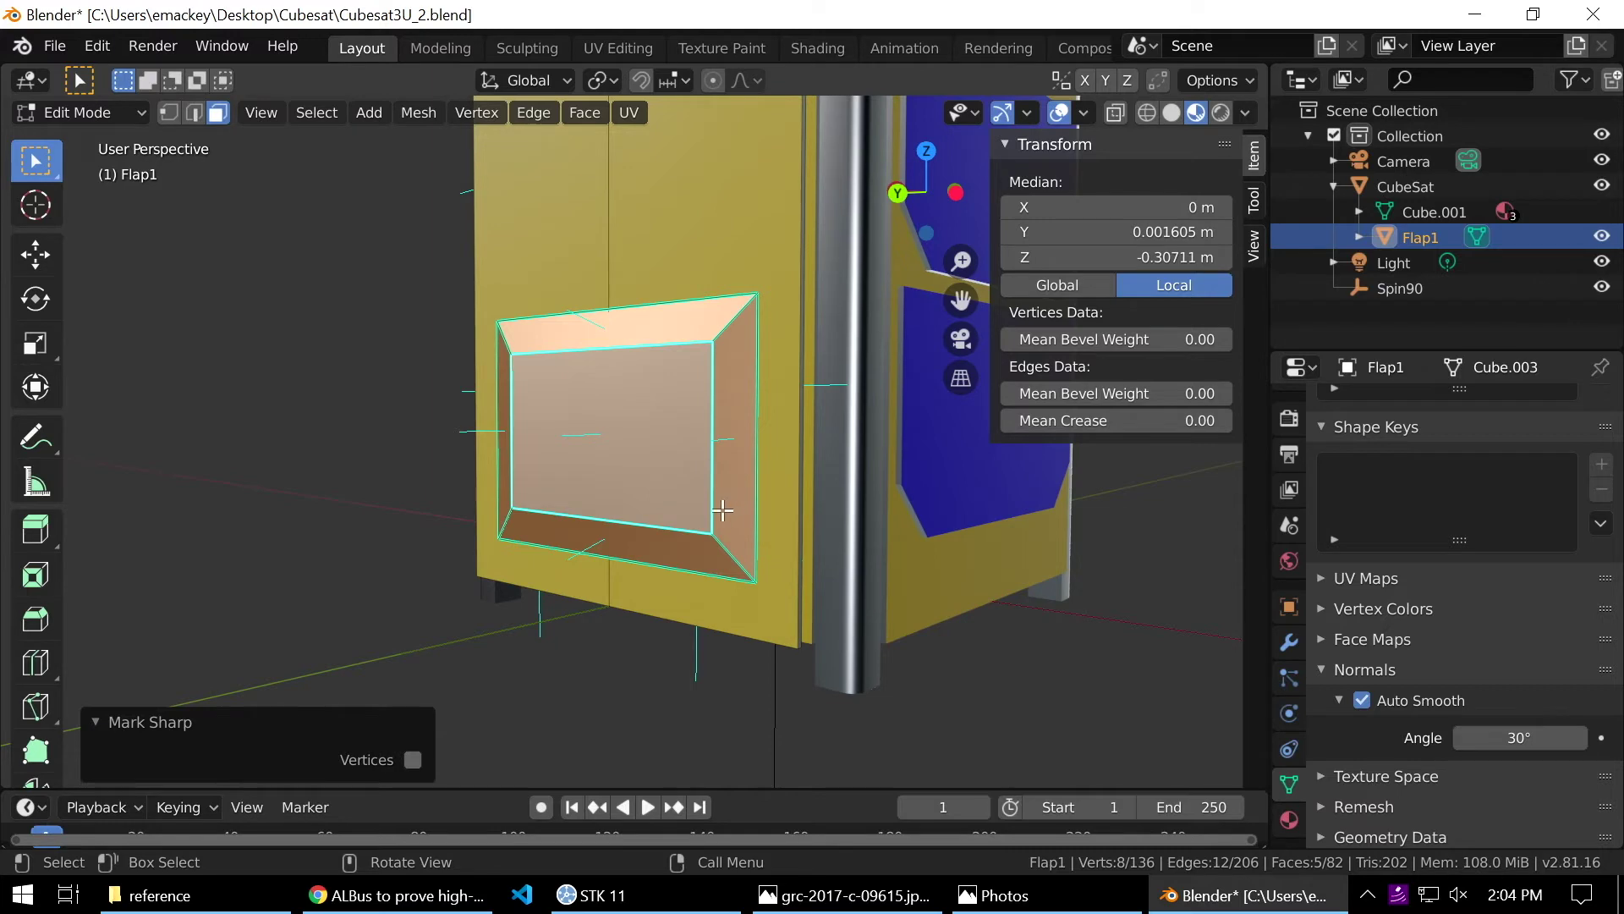
{"action": "key", "text": "Tab"}
Check the plate and the hinge on Flap1, and save the Blender file.
{"action": "middle_click_drag", "start_coordinate": [562, 518], "coordinate": [638, 431]}
{"action": "scroll", "coordinate": [592, 550], "scroll_direction": "down", "scroll_amount": 6}
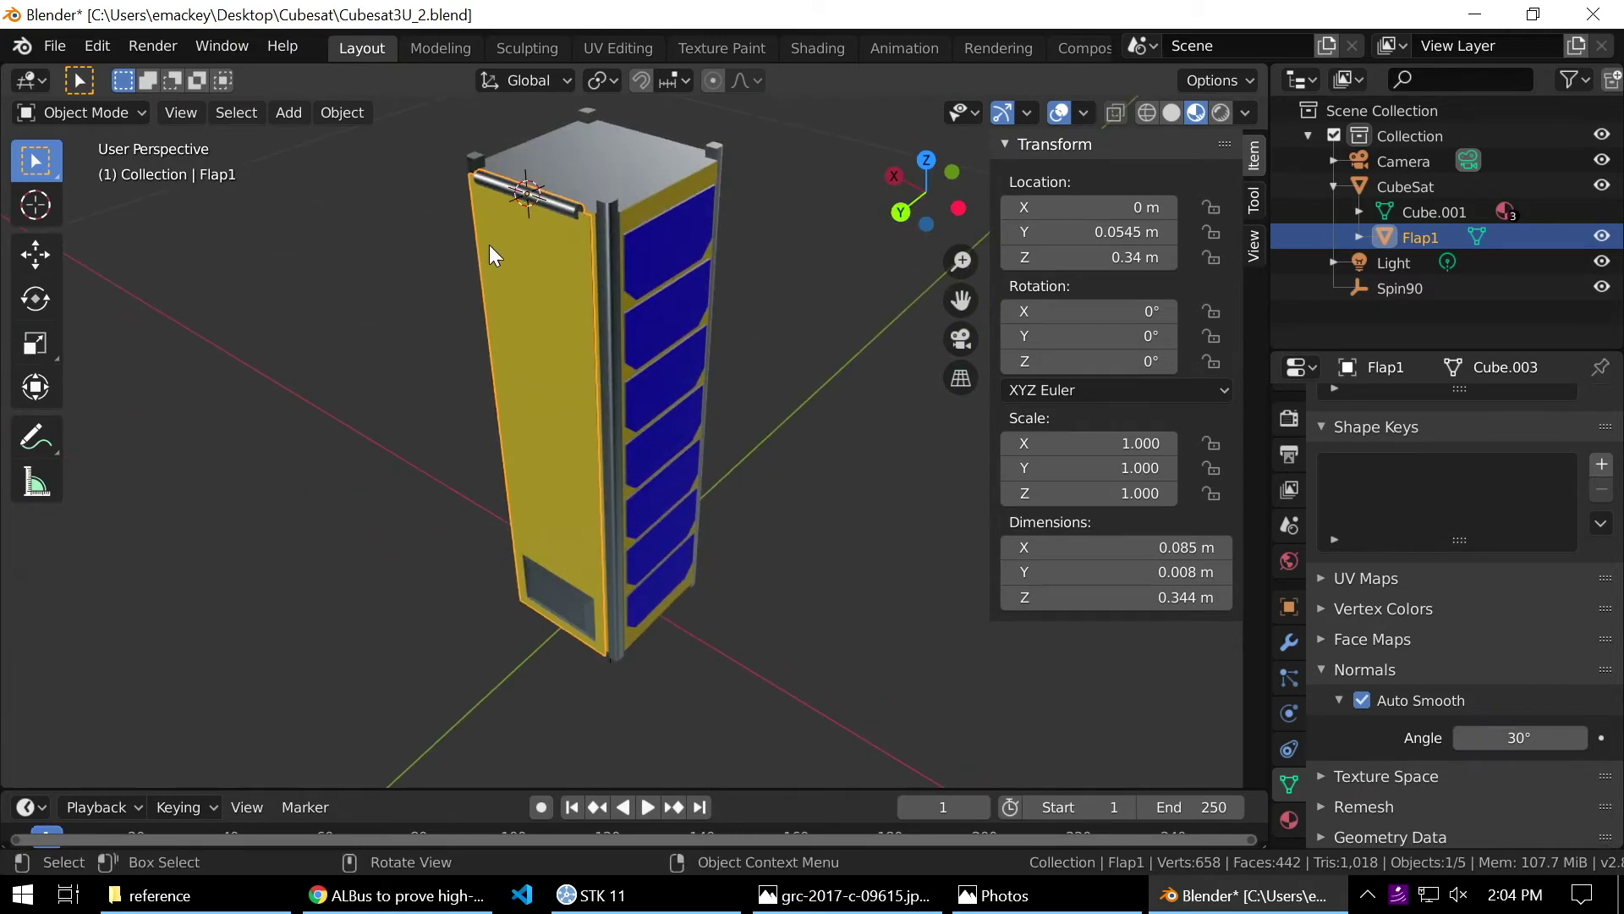
{"action": "scroll", "coordinate": [499, 220], "scroll_direction": "up", "scroll_amount": 8}
{"action": "scroll", "coordinate": [699, 469], "scroll_direction": "down", "scroll_amount": 8}
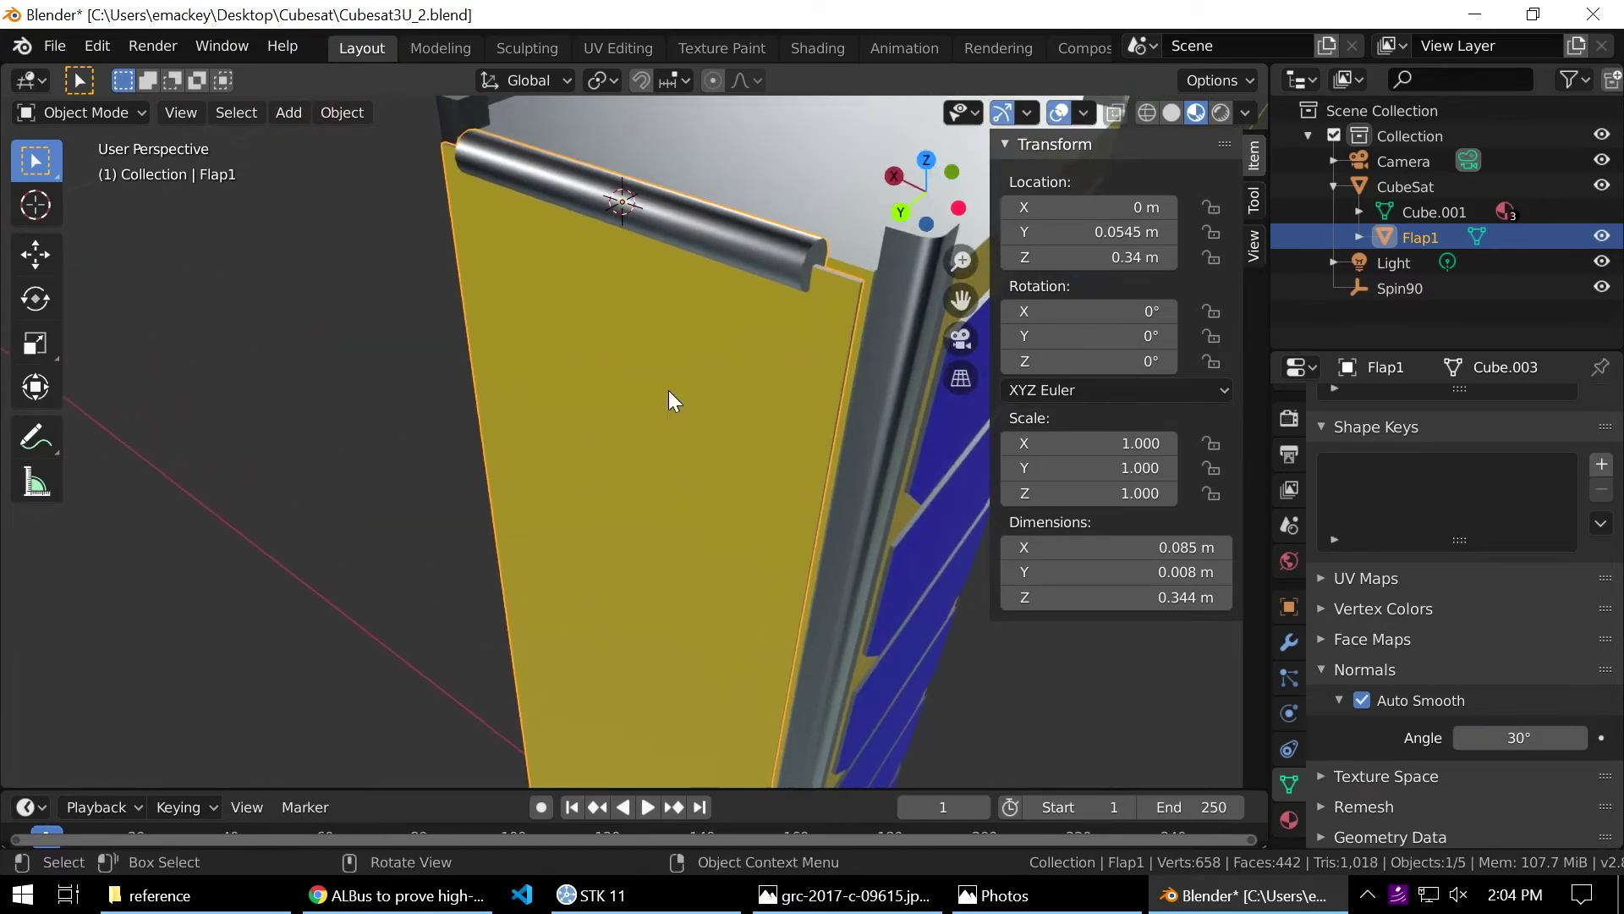
{"action": "scroll", "coordinate": [645, 352], "scroll_direction": "down", "scroll_amount": 3}
{"action": "middle_click_drag", "start_coordinate": [580, 531], "coordinate": [631, 489]}
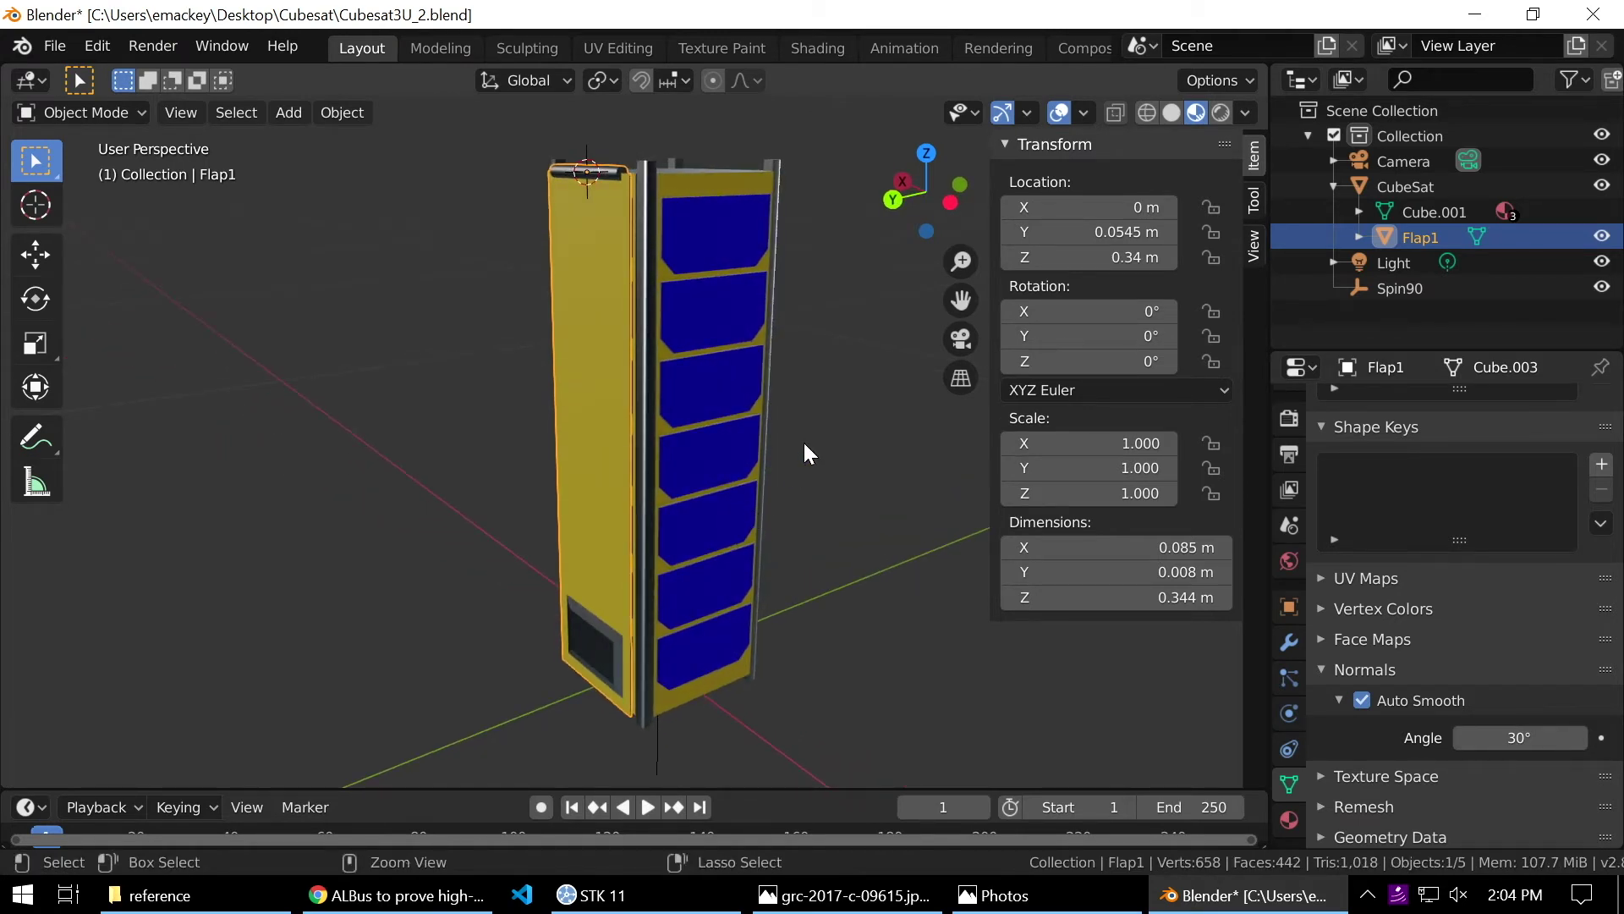
{"action": "key", "text": "ctrl+s"}
{"action": "mouse_move", "coordinate": [805, 444]}
{"action": "middle_mouse_down"}
{"action": "mouse_move", "coordinate": [606, 439]}
{"action": "mouse_move", "coordinate": [768, 446]}
{"action": "mouse_move", "coordinate": [803, 465]}
{"action": "middle_mouse_up"}
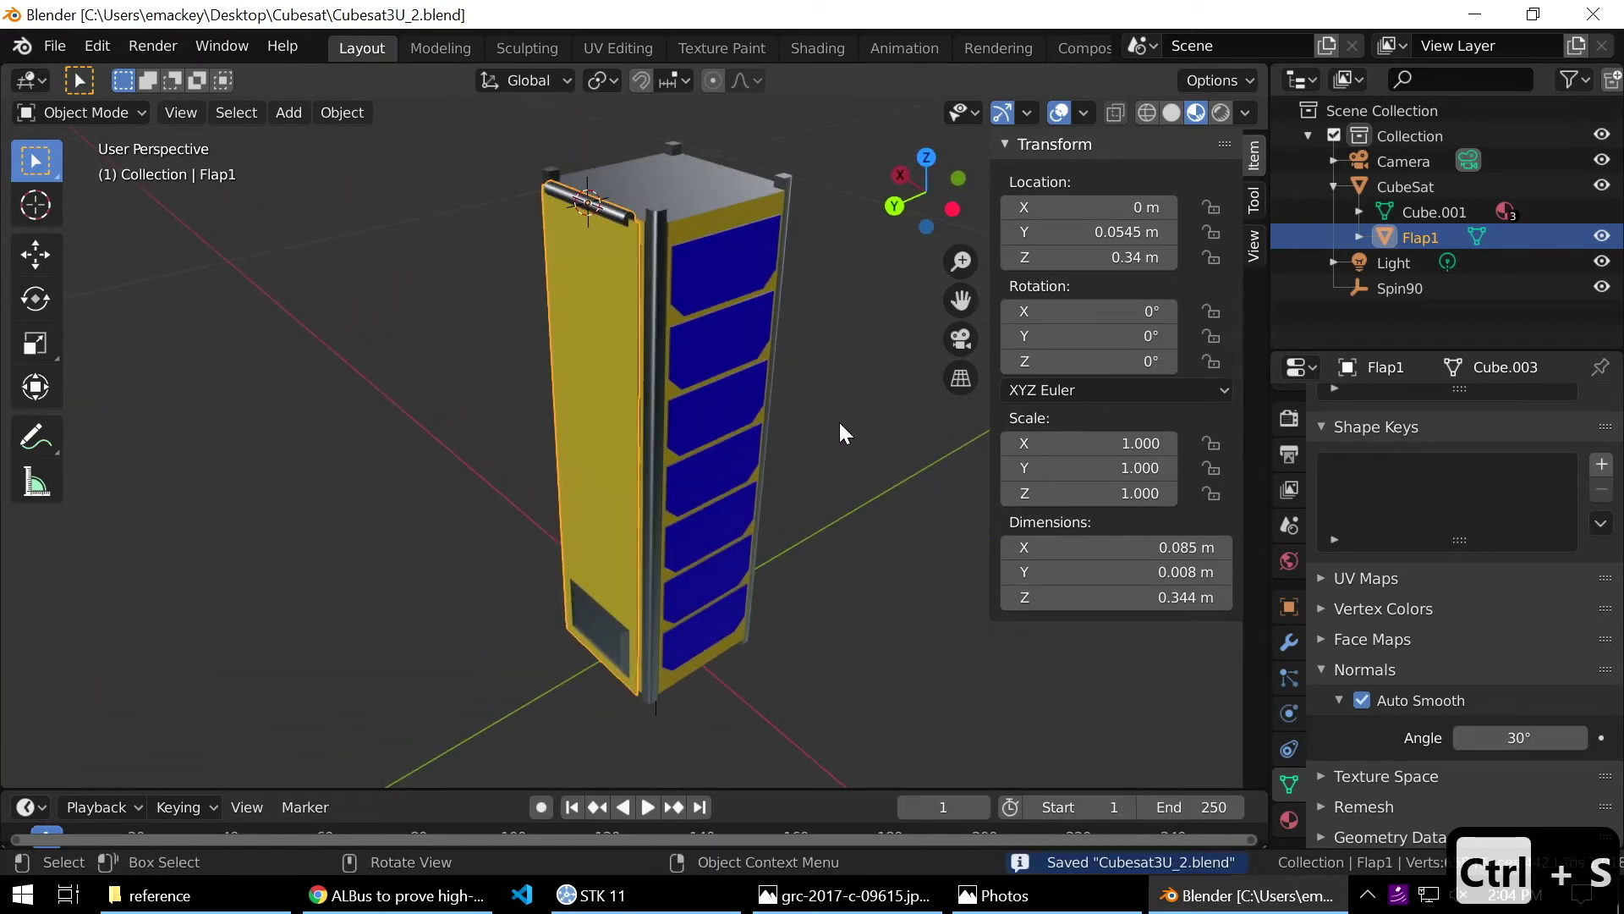
{"action": "mouse_move", "coordinate": [840, 320]}
{"action": "middle_mouse_down"}
{"action": "mouse_move", "coordinate": [724, 286]}
{"action": "mouse_move", "coordinate": [857, 344]}
{"action": "middle_mouse_up"}
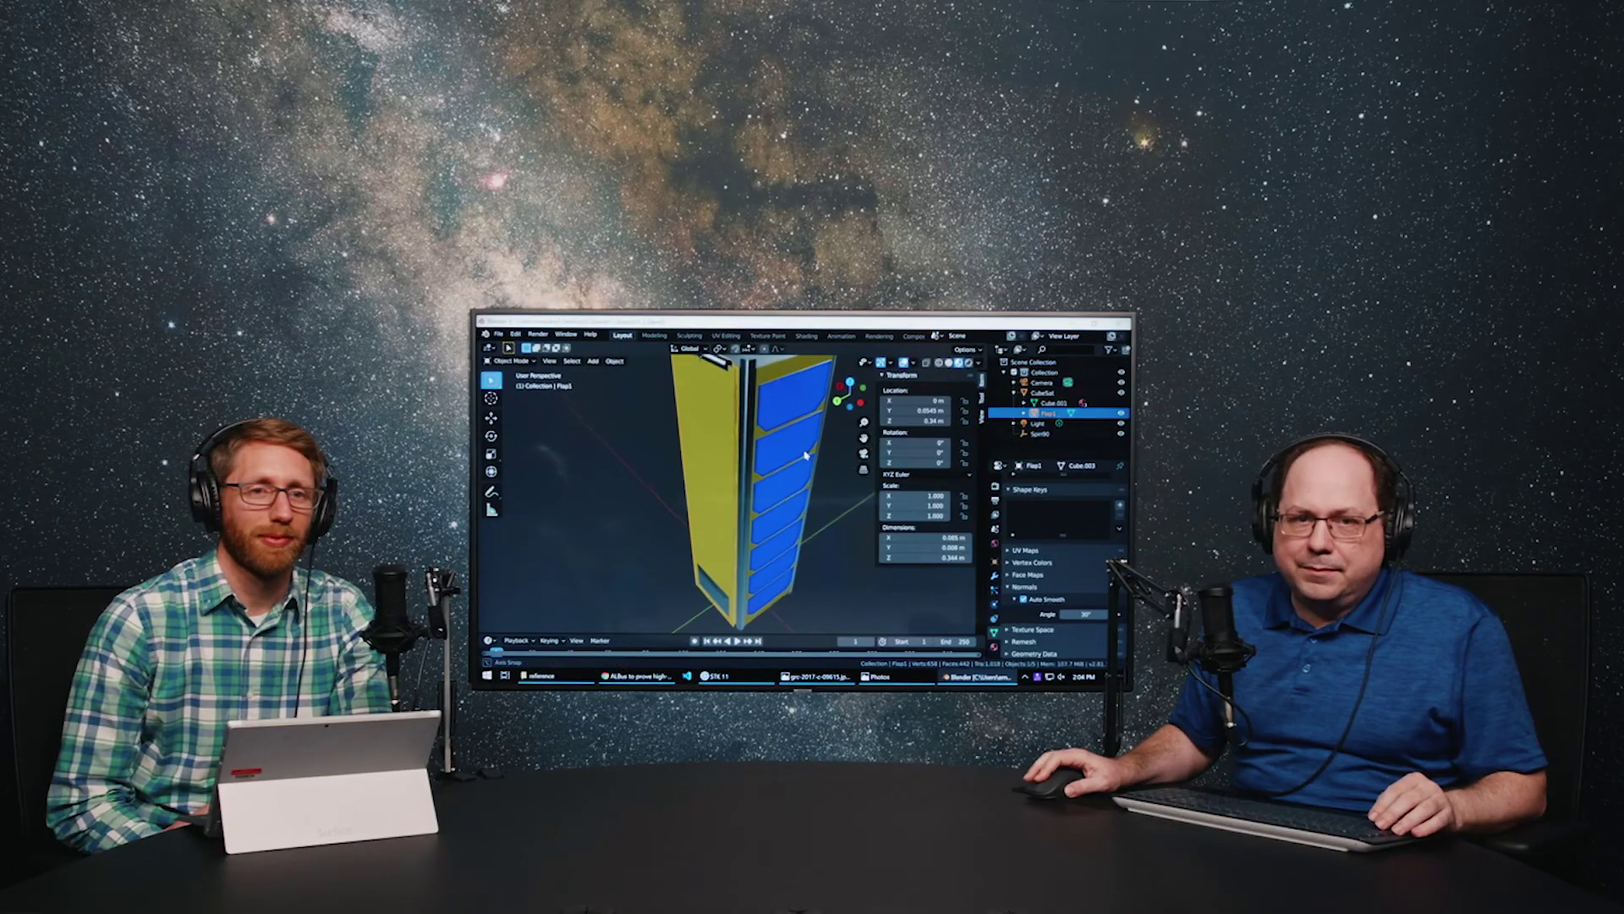
{"action": "middle_click_drag", "start_coordinate": [806, 456], "coordinate": [761, 446]}
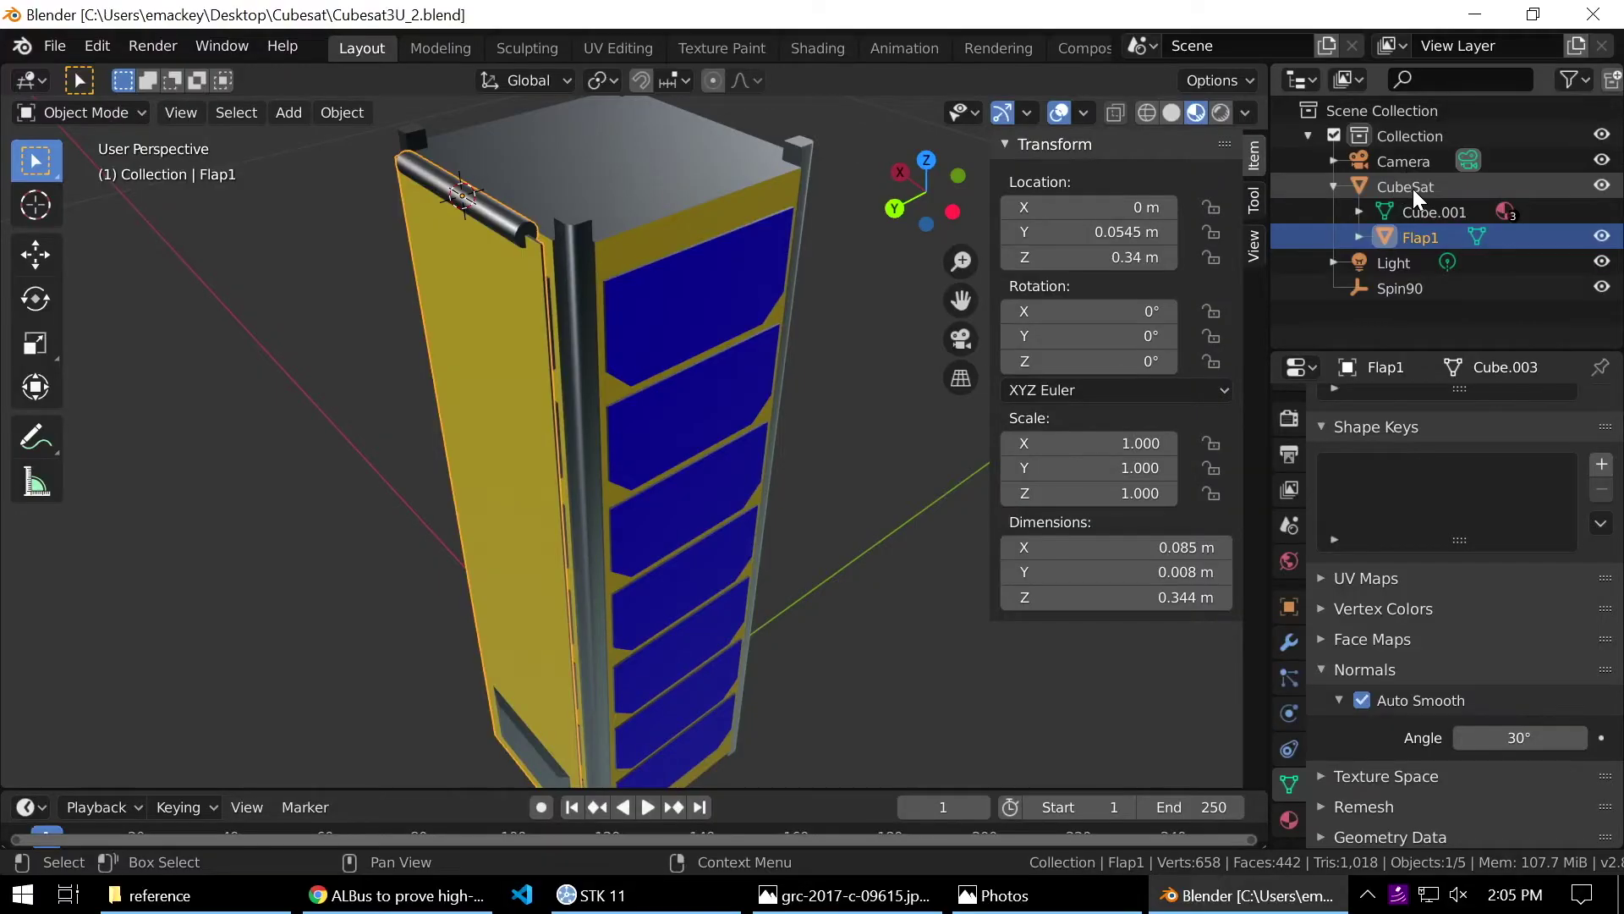
Select every CubeSat face that uses SolarPanelMat in Edit Mode, starting from an empty selection.
{"action": "left_click", "coordinate": [1414, 193]}
{"action": "middle_click_drag", "start_coordinate": [687, 392], "coordinate": [678, 382]}
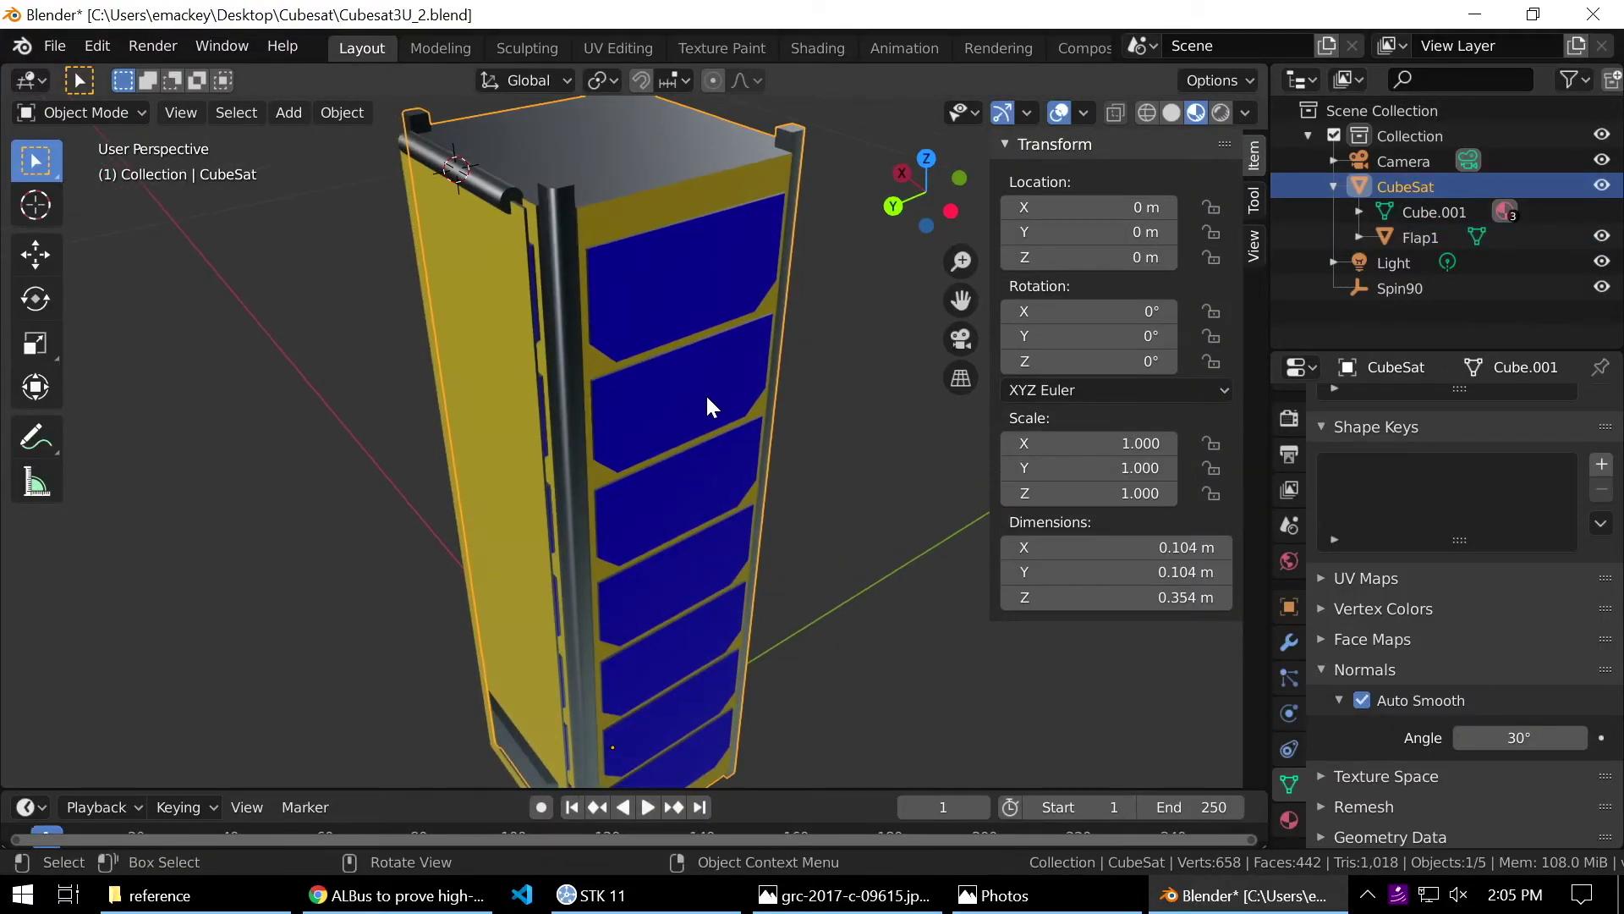
{"action": "key", "text": "Tab"}
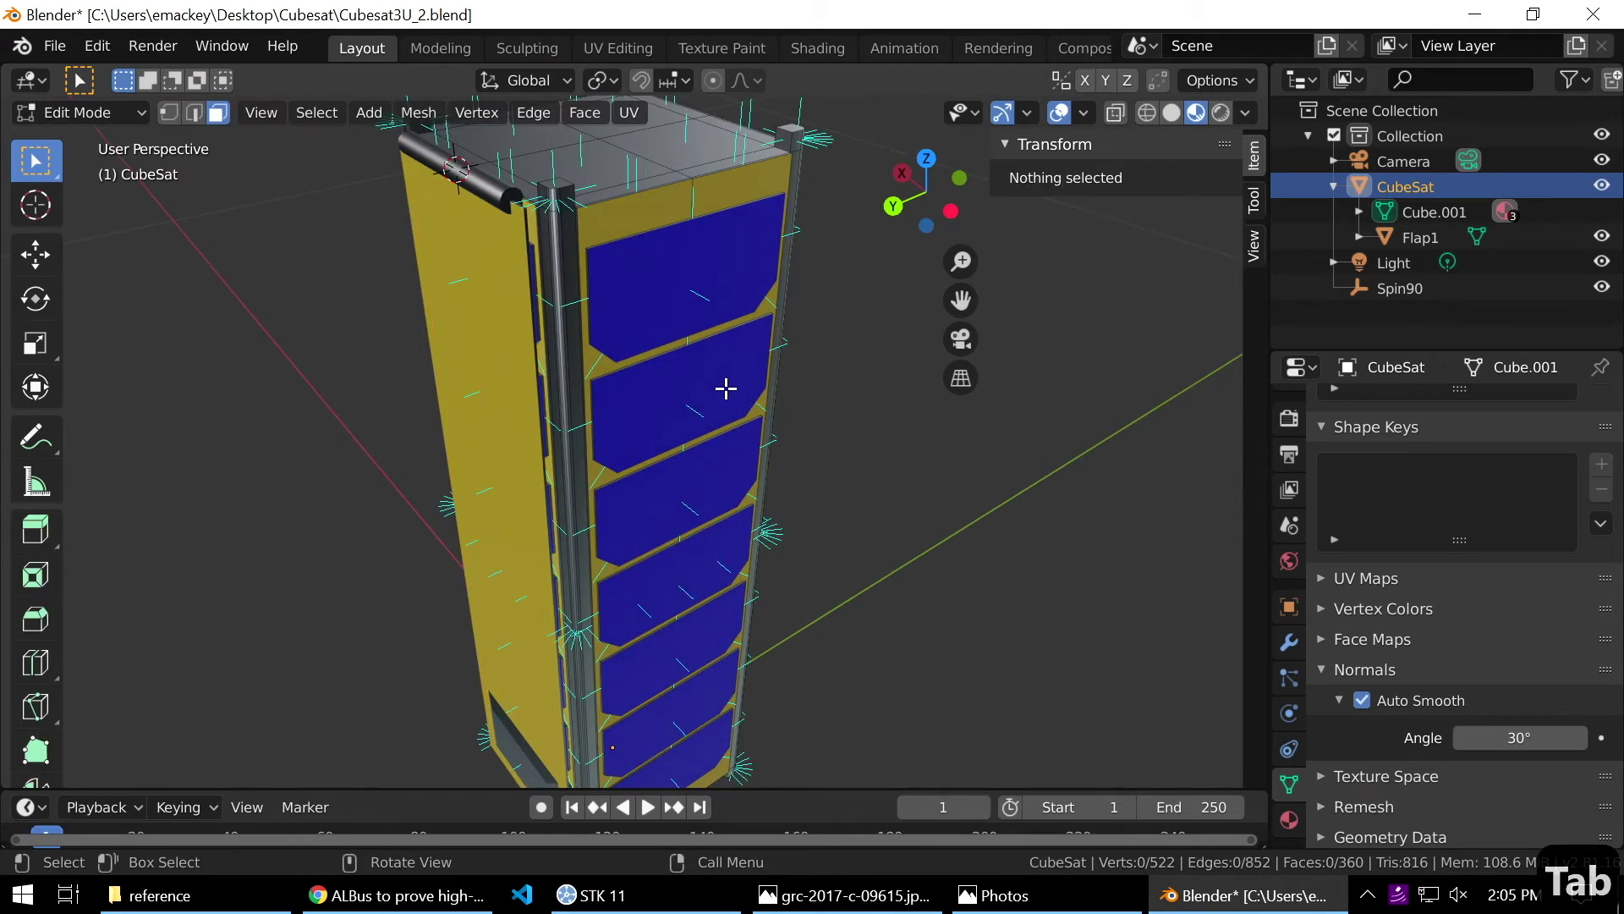
{"action": "key", "text": "a"}
{"action": "key", "text": "alt+a"}
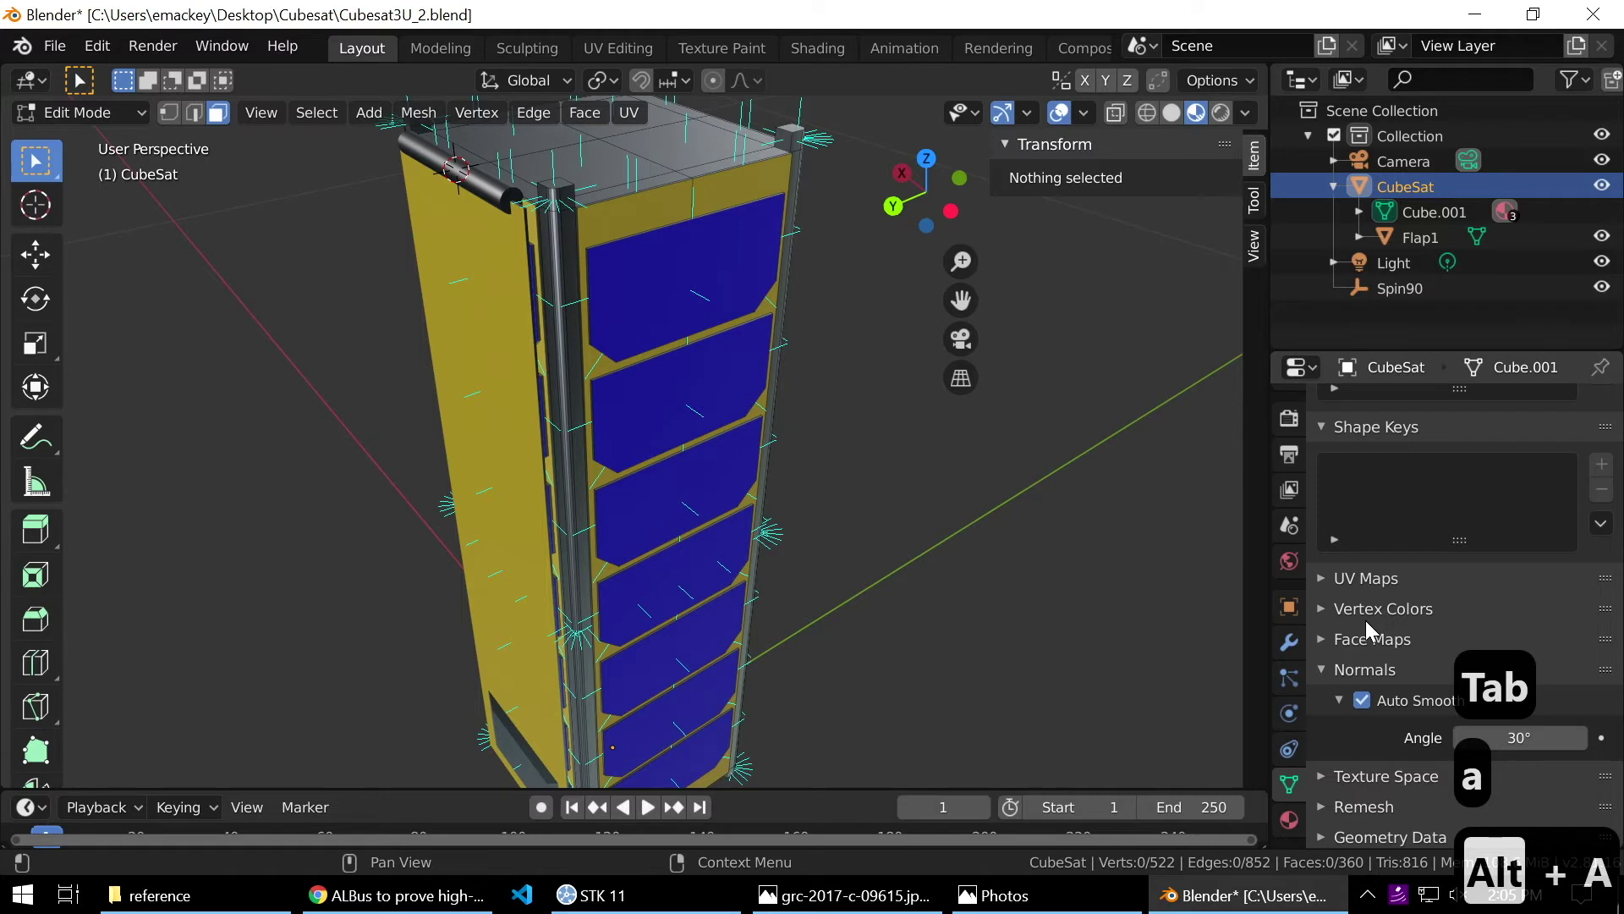
{"action": "left_click", "coordinate": [1291, 820]}
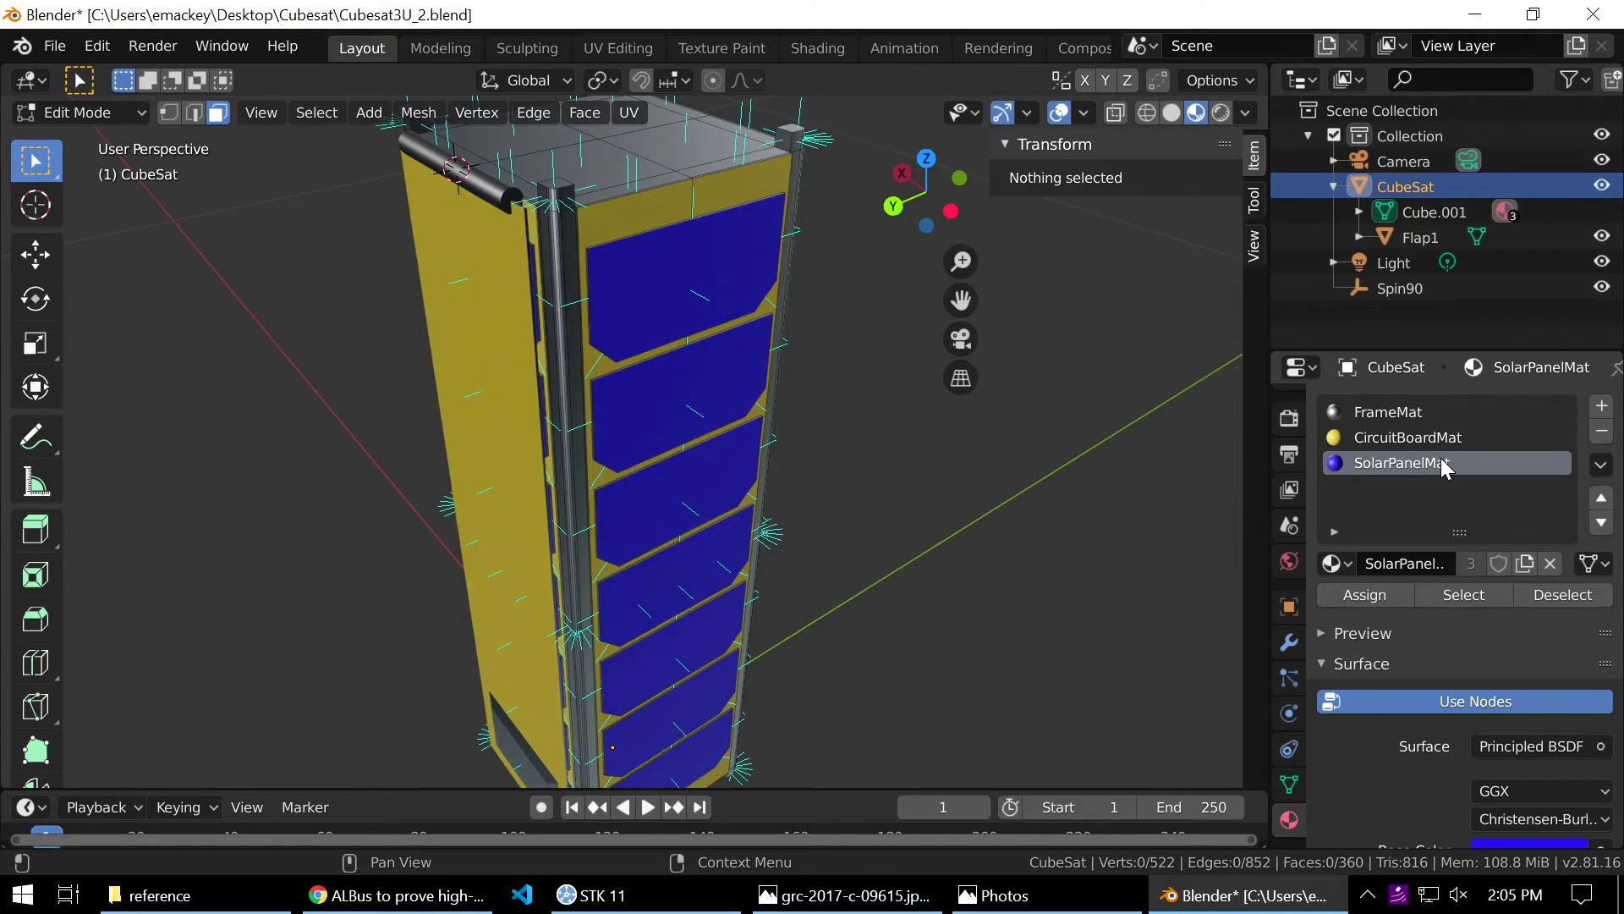
{"action": "left_click", "coordinate": [1472, 595]}
{"action": "middle_click_drag", "start_coordinate": [928, 525], "coordinate": [791, 534]}
{"action": "scroll", "coordinate": [742, 518], "scroll_direction": "down", "scroll_amount": 5}
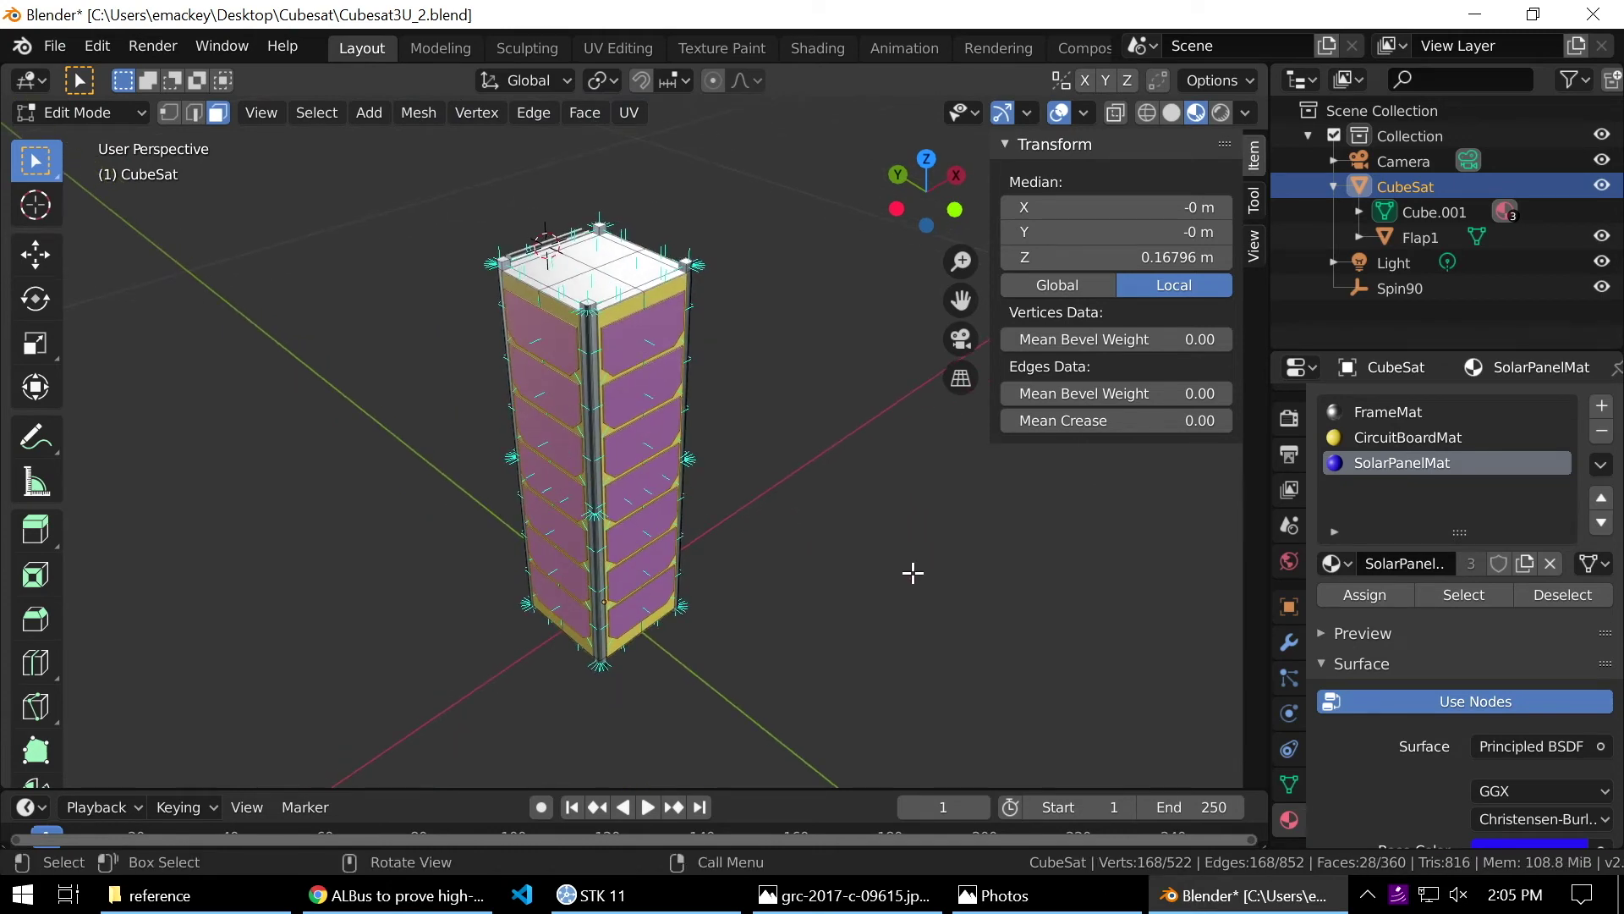
{"action": "scroll", "coordinate": [912, 573], "scroll_direction": "up", "scroll_amount": 3}
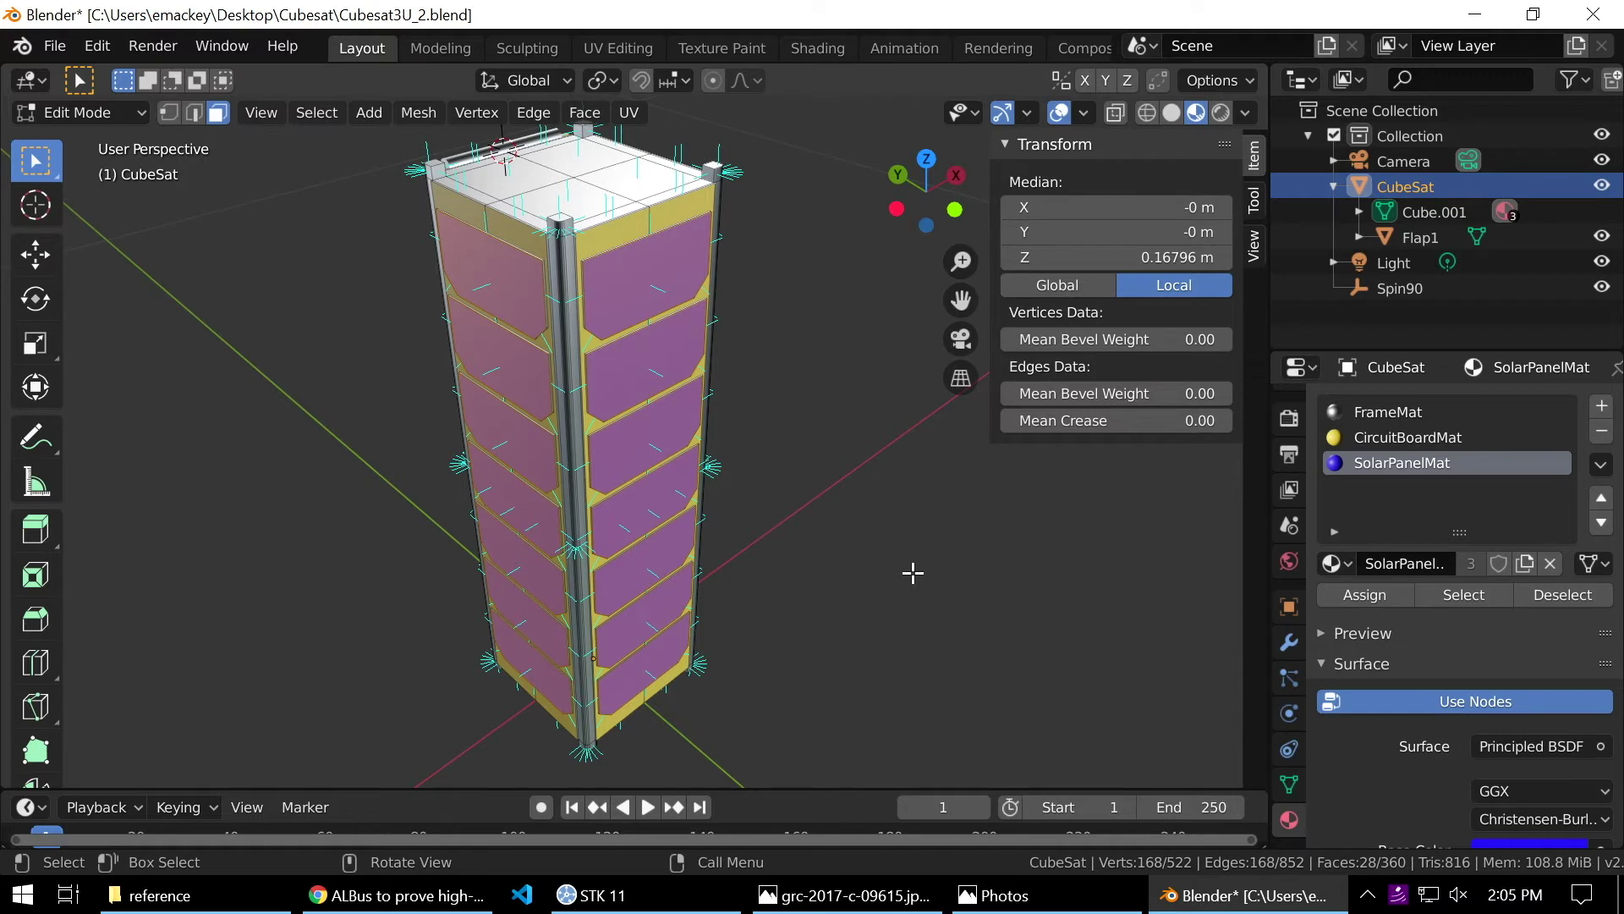
Separate the selected solar panel faces into their own object and return to Object Mode.
{"action": "key", "text": "p"}
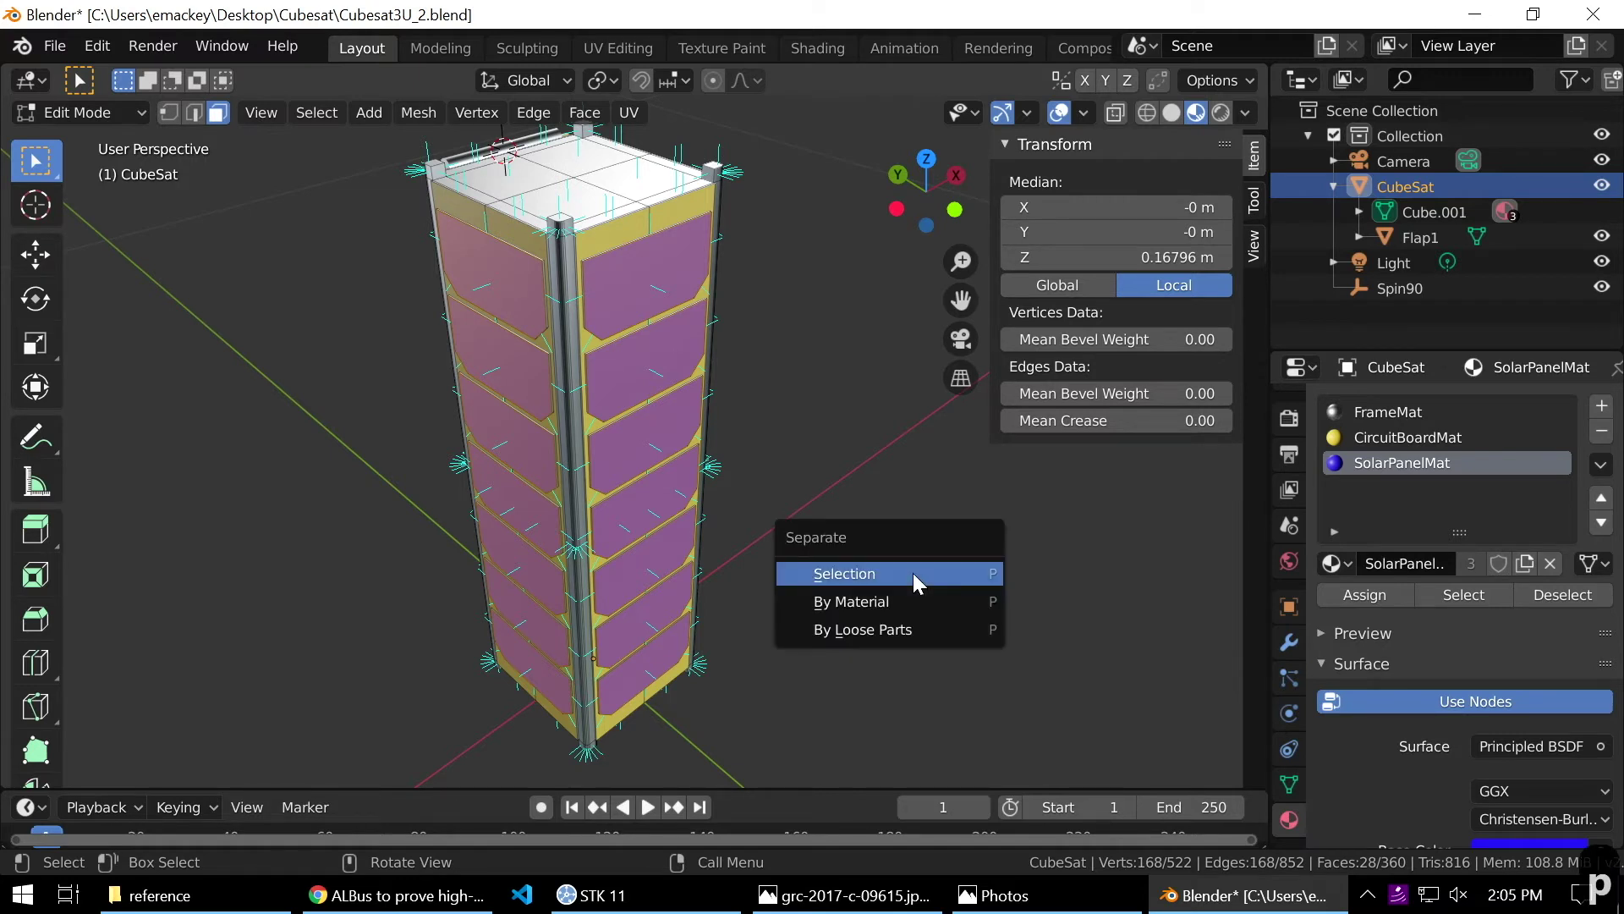
{"action": "left_click", "coordinate": [912, 571]}
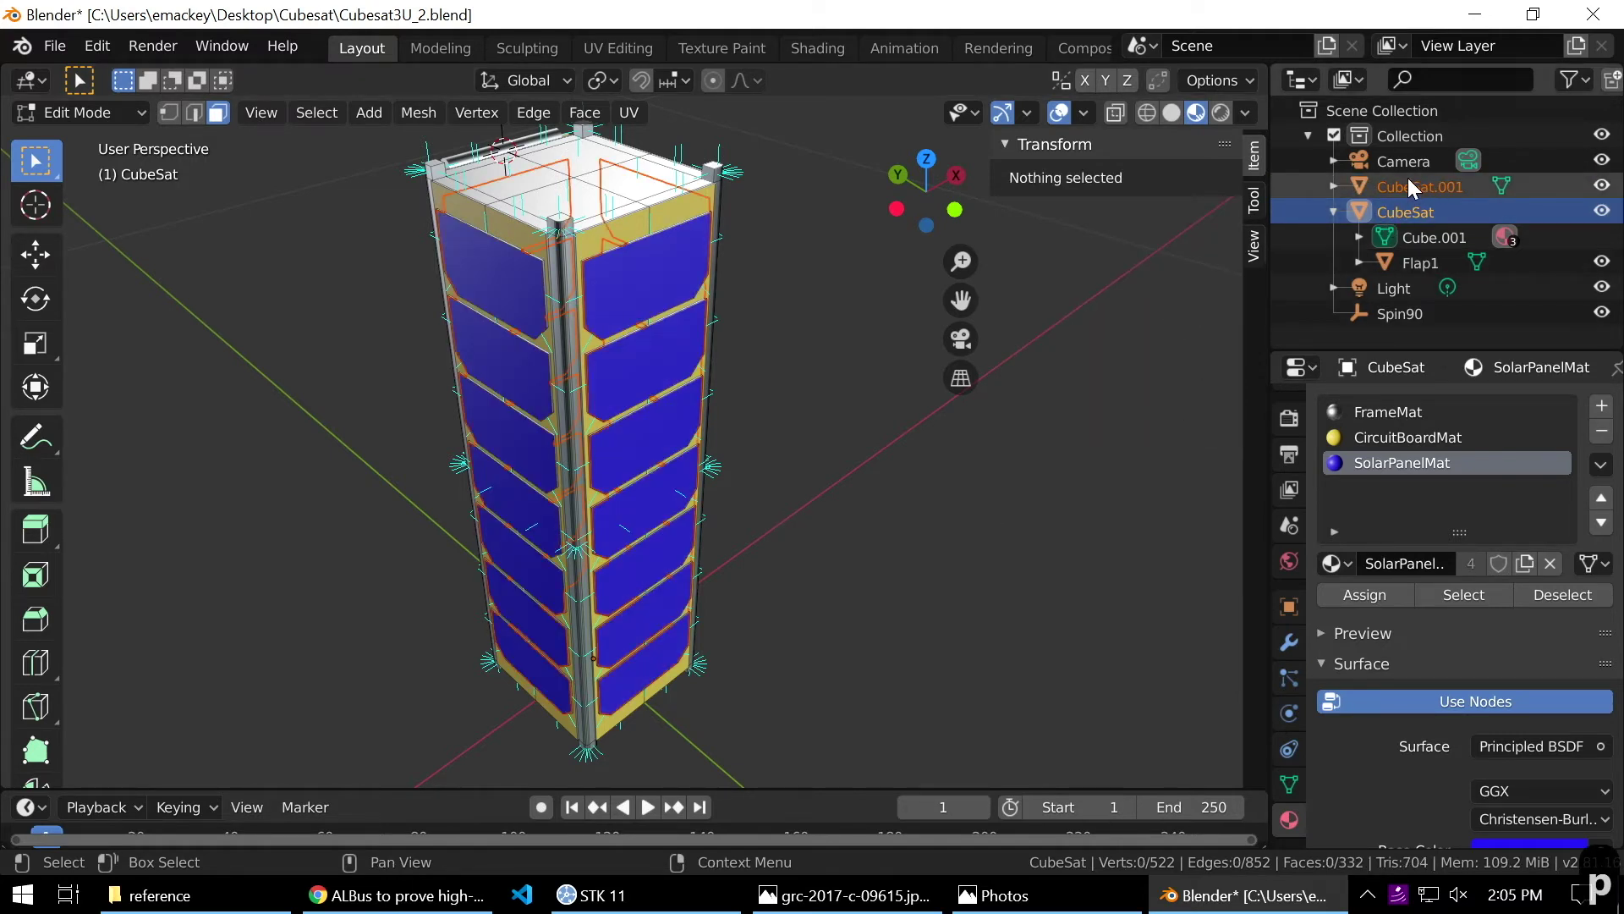
{"action": "key", "text": "Tab"}
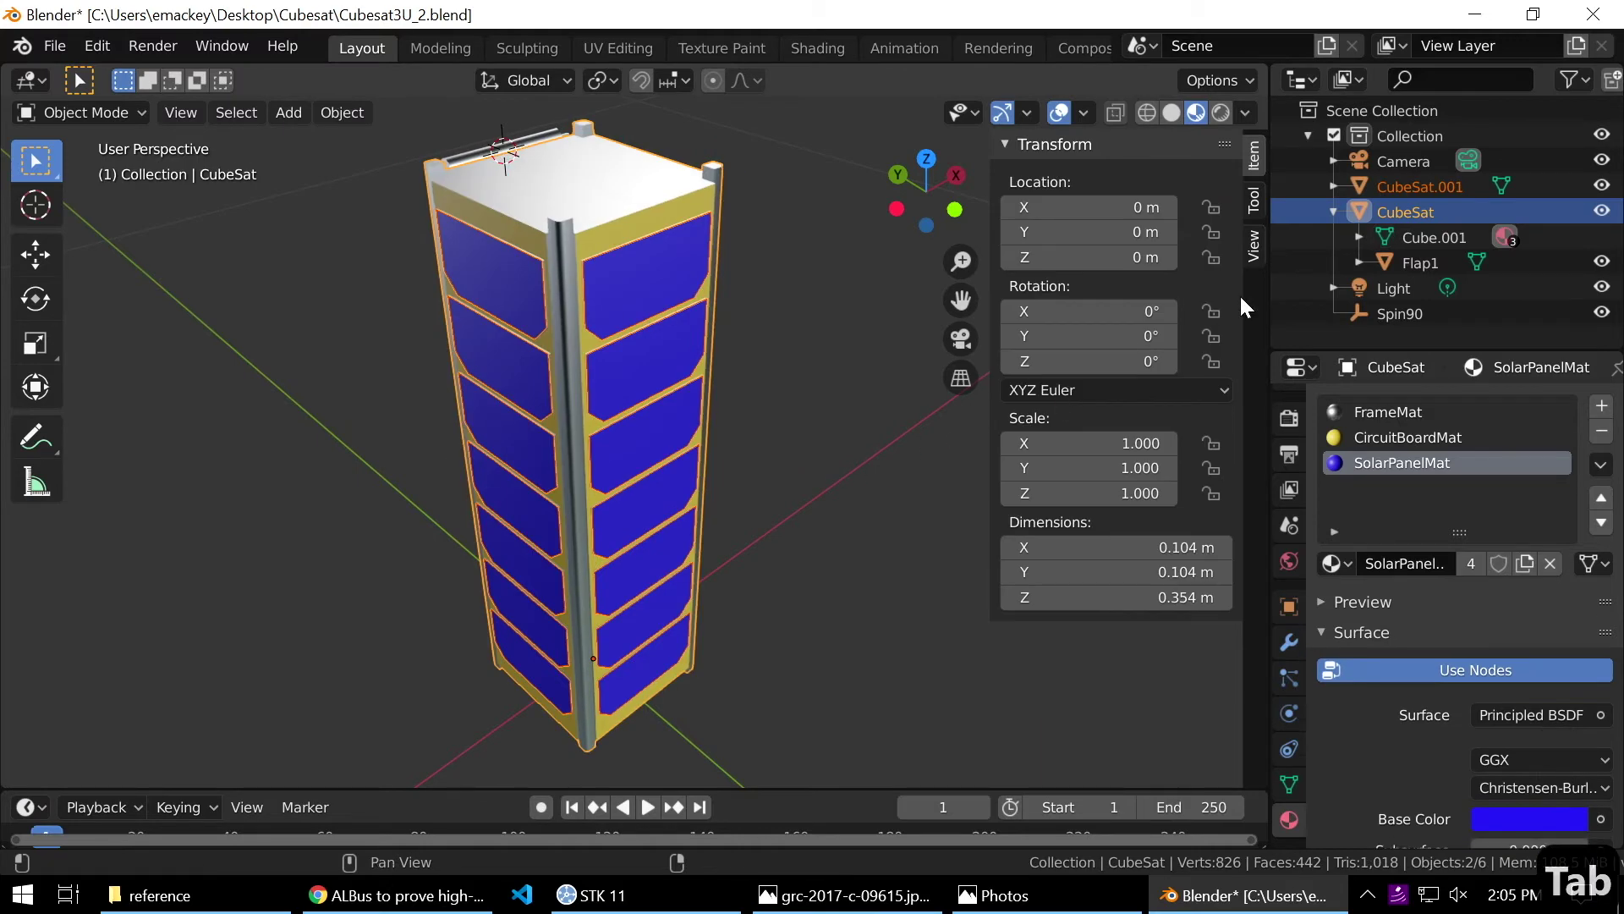
Rename the separated solar panel object as BodySolarPanels.
{"action": "double_click", "coordinate": [1415, 186]}
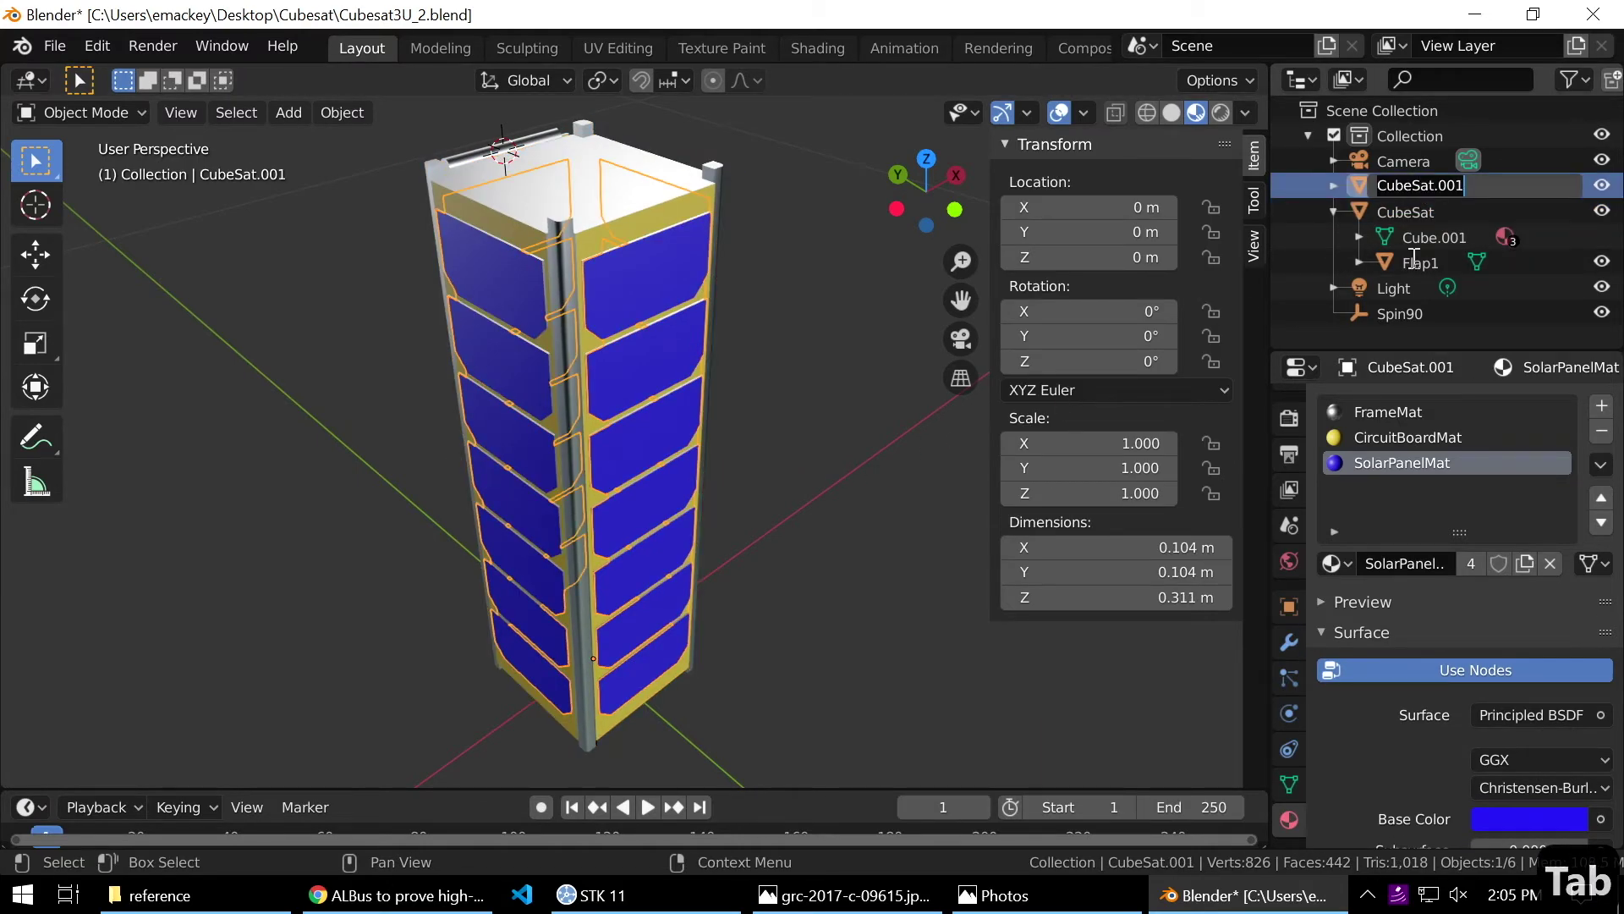
{"action": "type", "text": "BodySOl"}
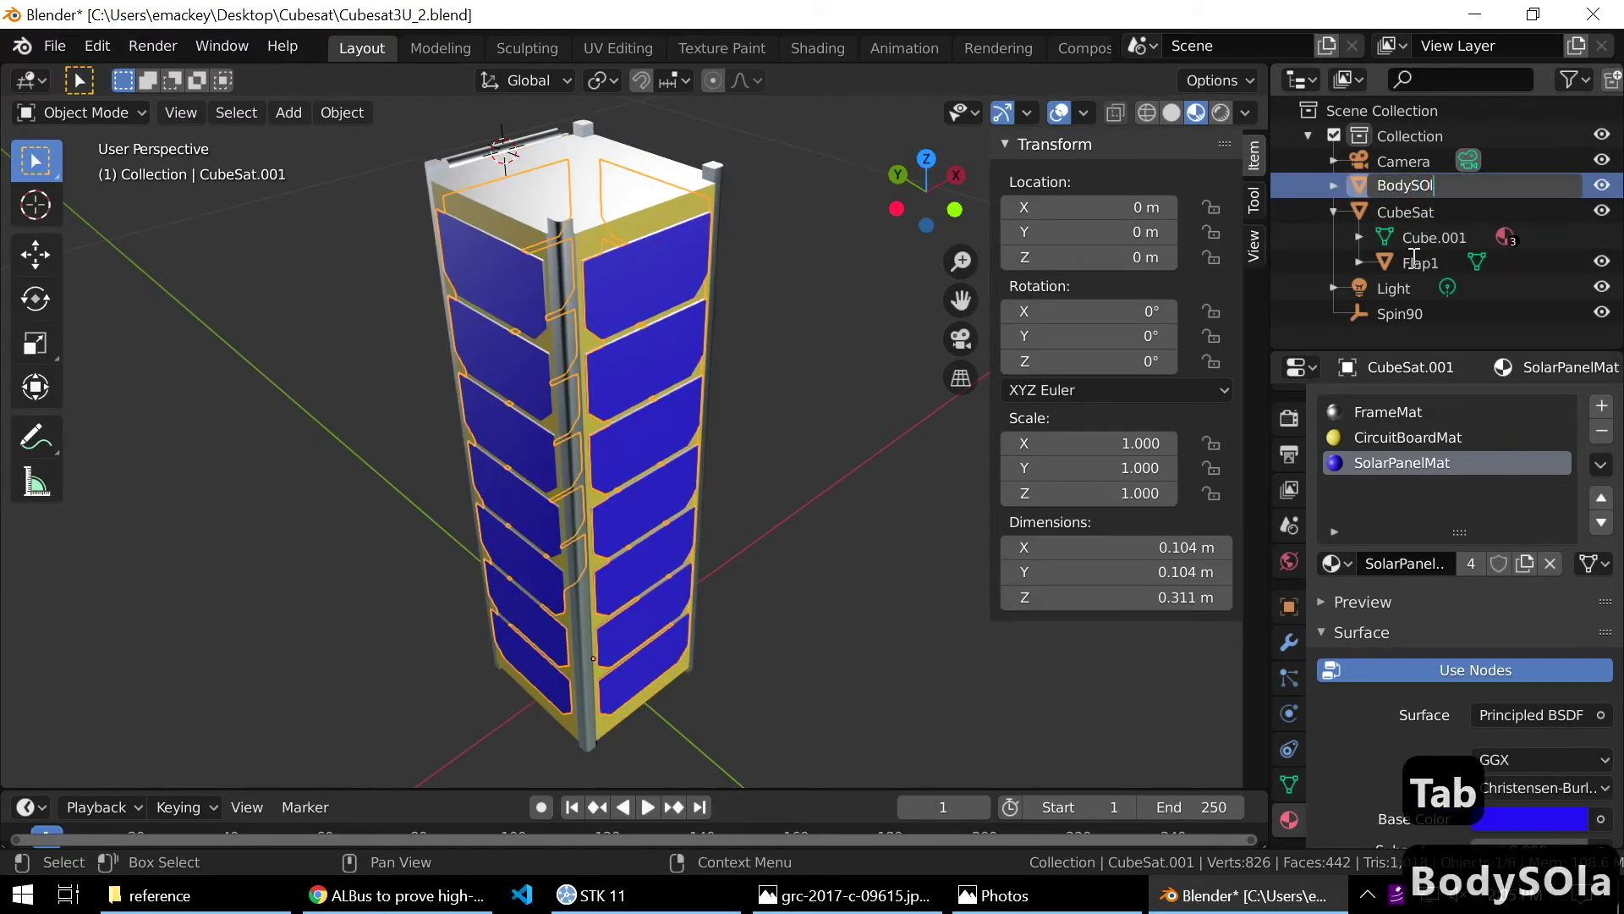
{"action": "key", "text": "BackSpace"}
{"action": "key", "text": "BackSpace"}
{"action": "key", "text": "BackSpace"}
{"action": "type", "text": "olarPanels"}
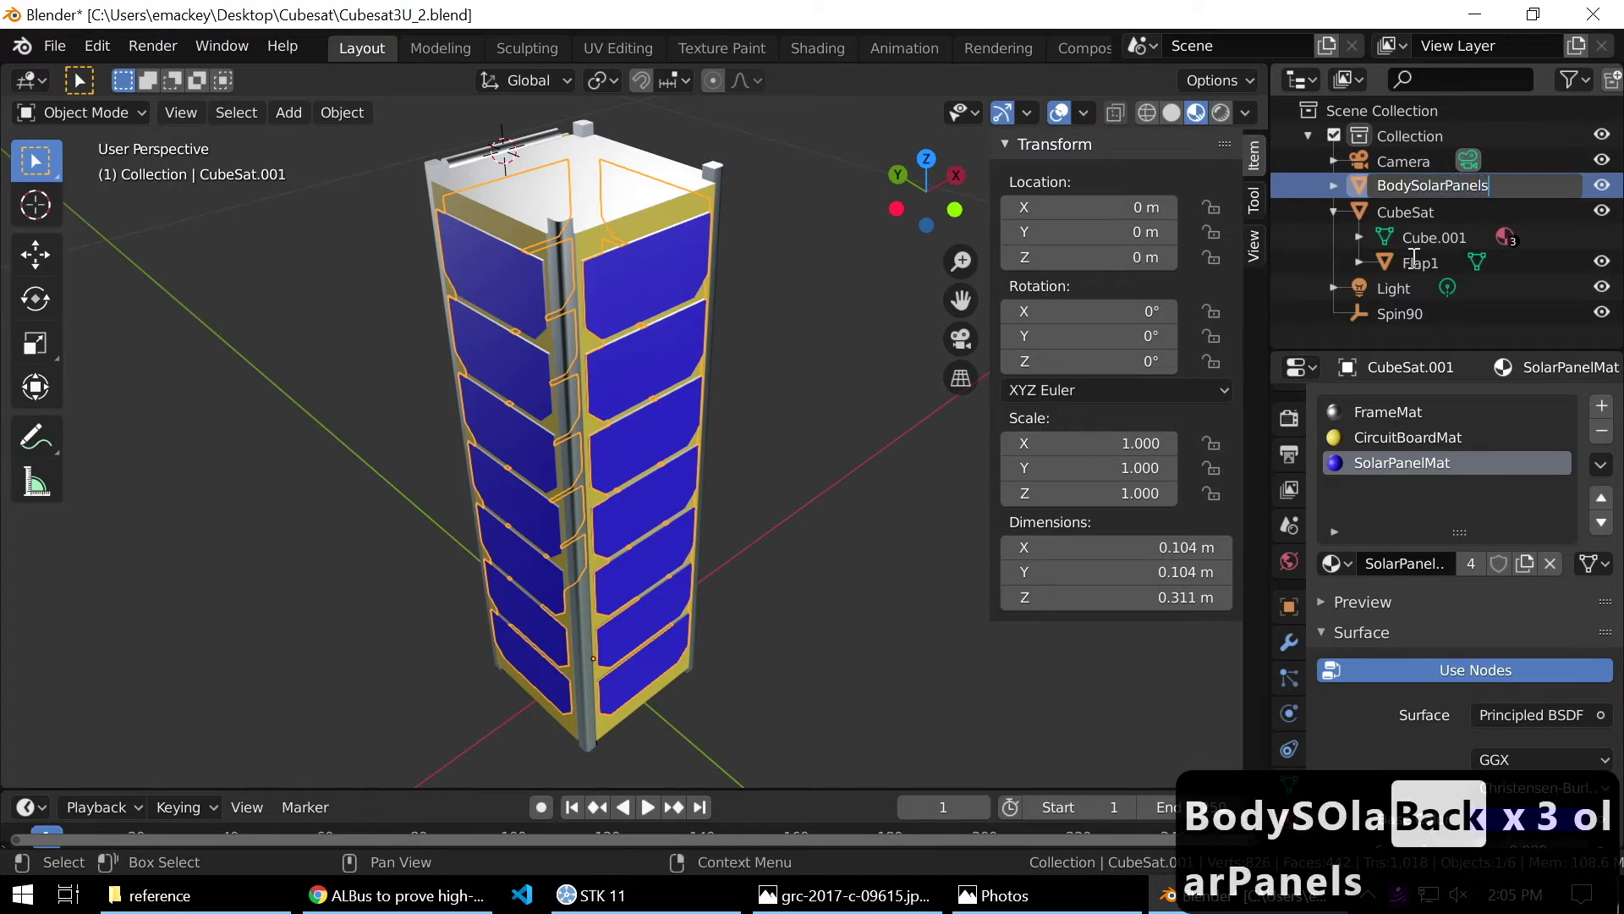
{"action": "key", "text": "Return"}
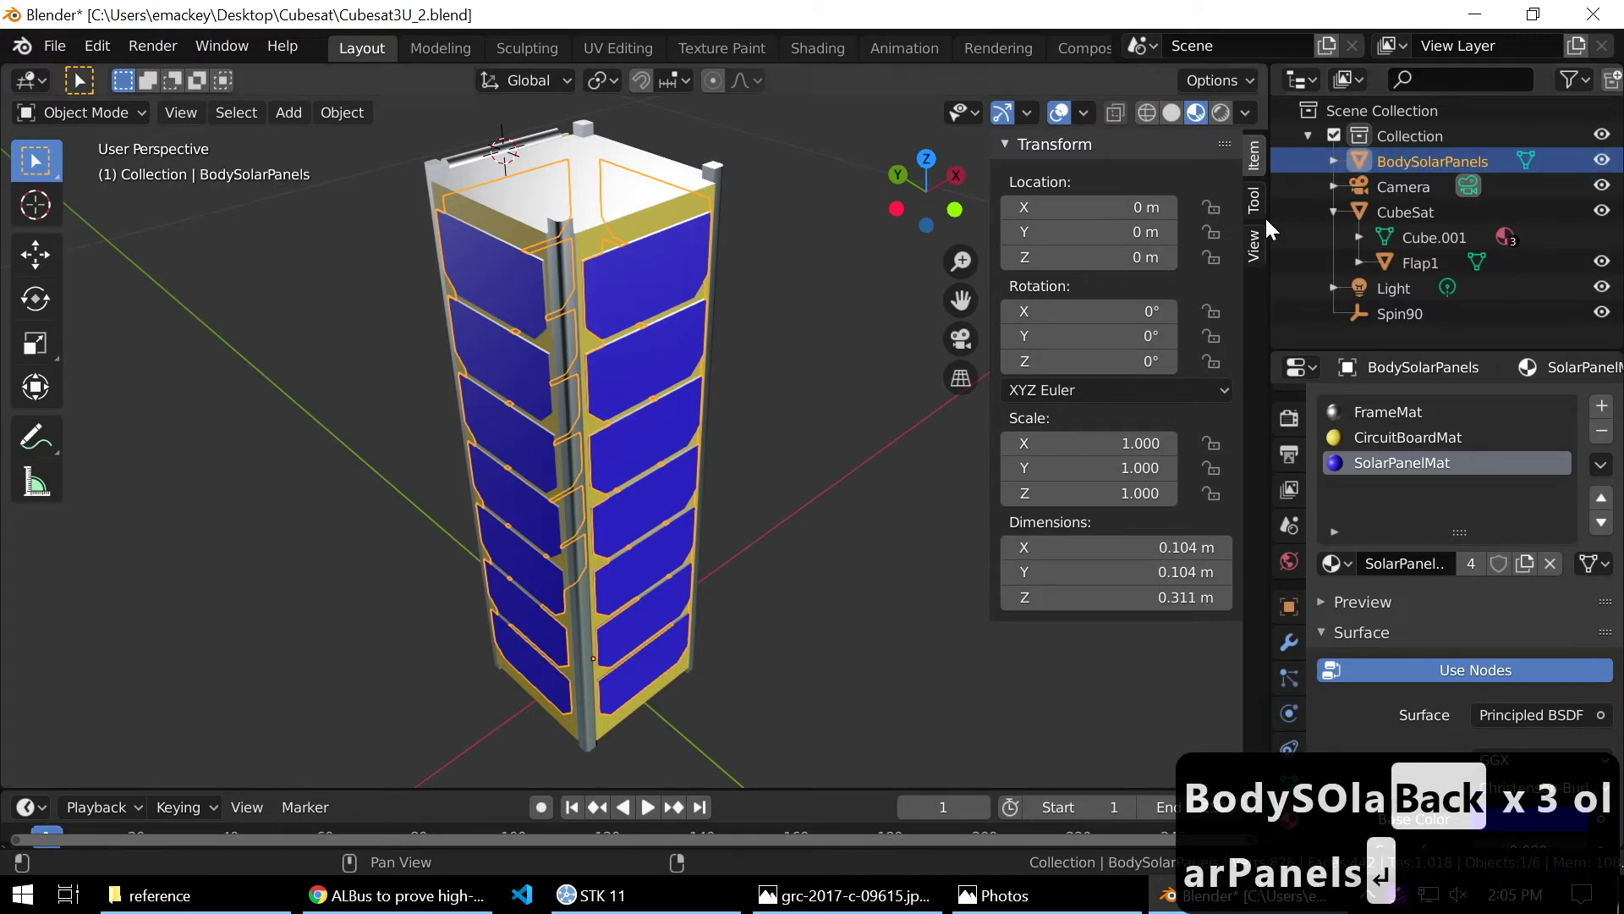
Parent BodySolarPanels to CubeSat using the Object parent type.
{"action": "left_click", "coordinate": [1421, 210]}
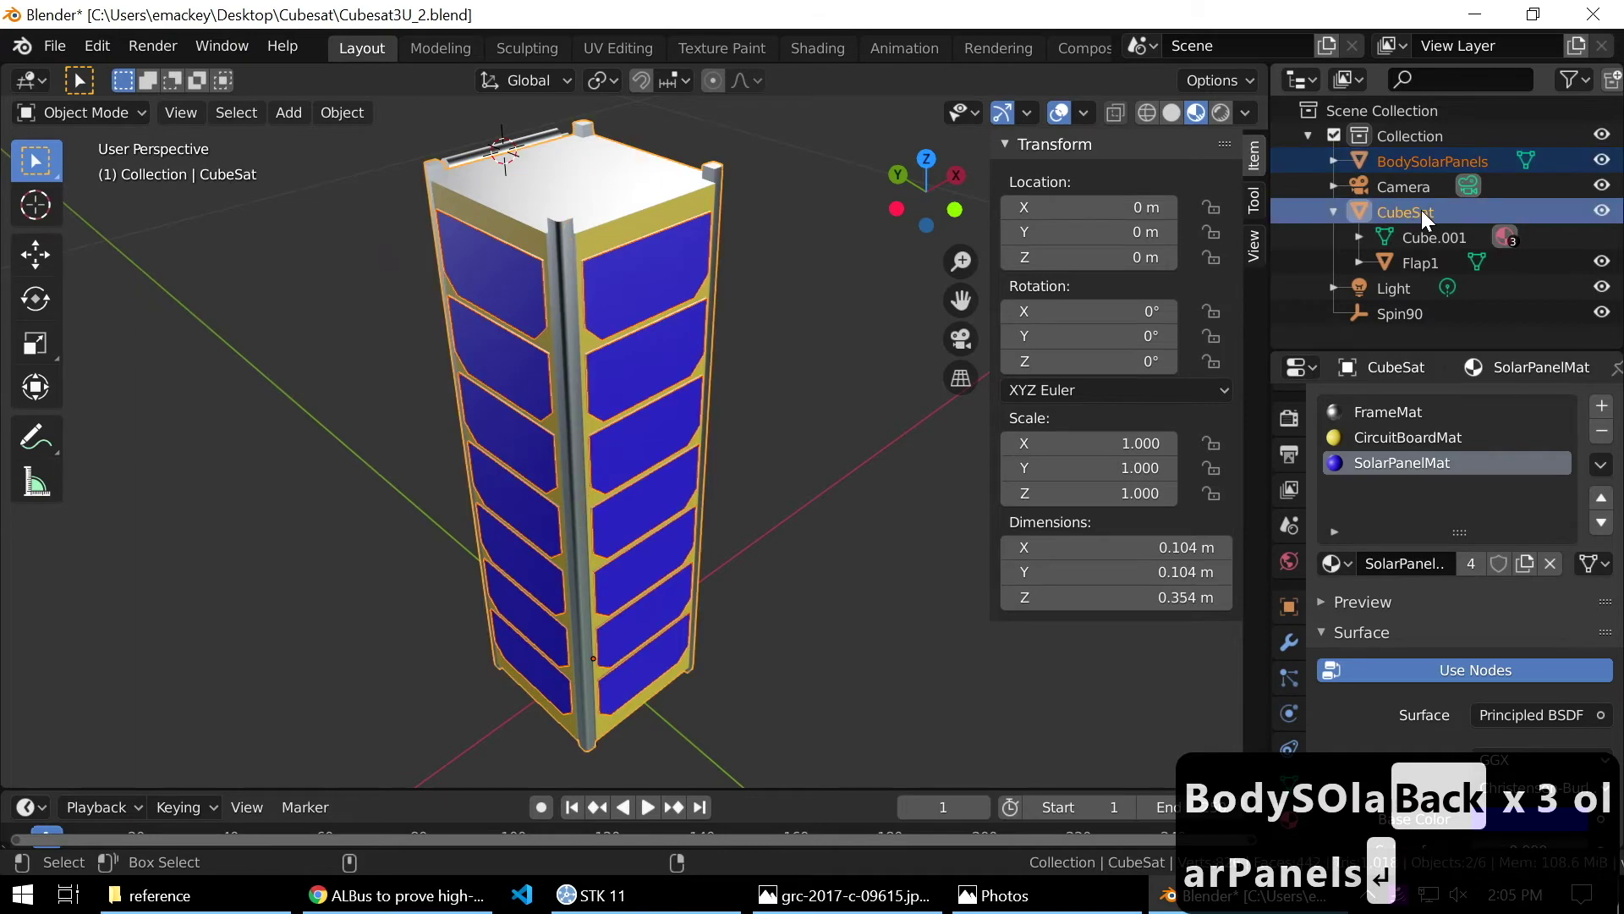
{"action": "key", "text": "ctrl+p"}
{"action": "left_click", "coordinate": [788, 354]}
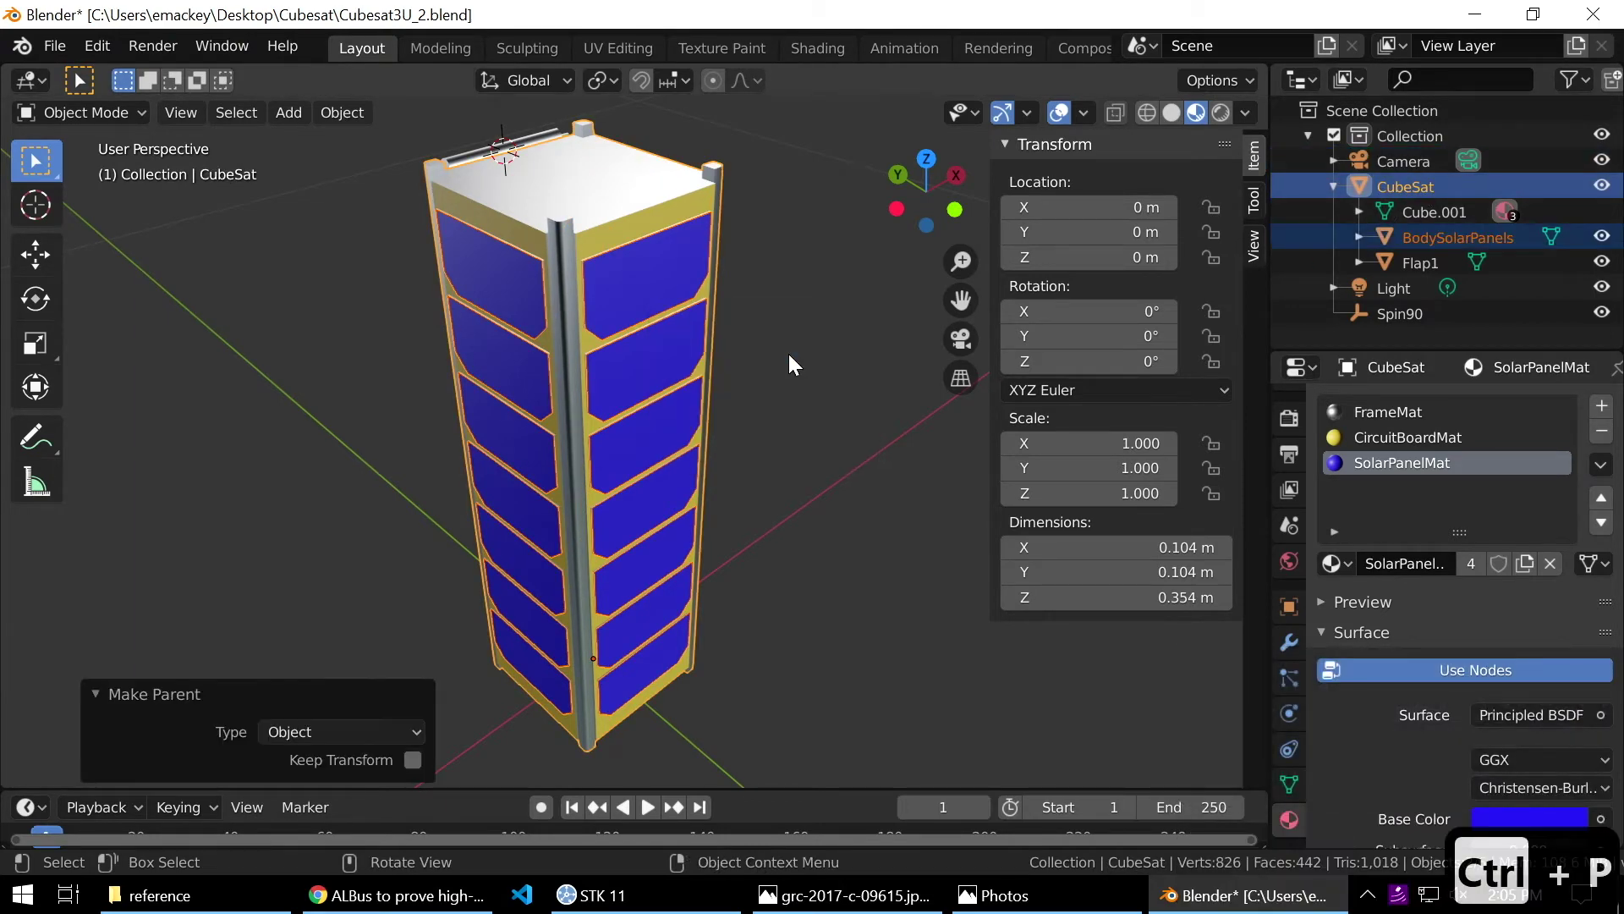
Rename CubeSat's mesh data as CubeSatMesh.
{"action": "left_click", "coordinate": [1430, 185]}
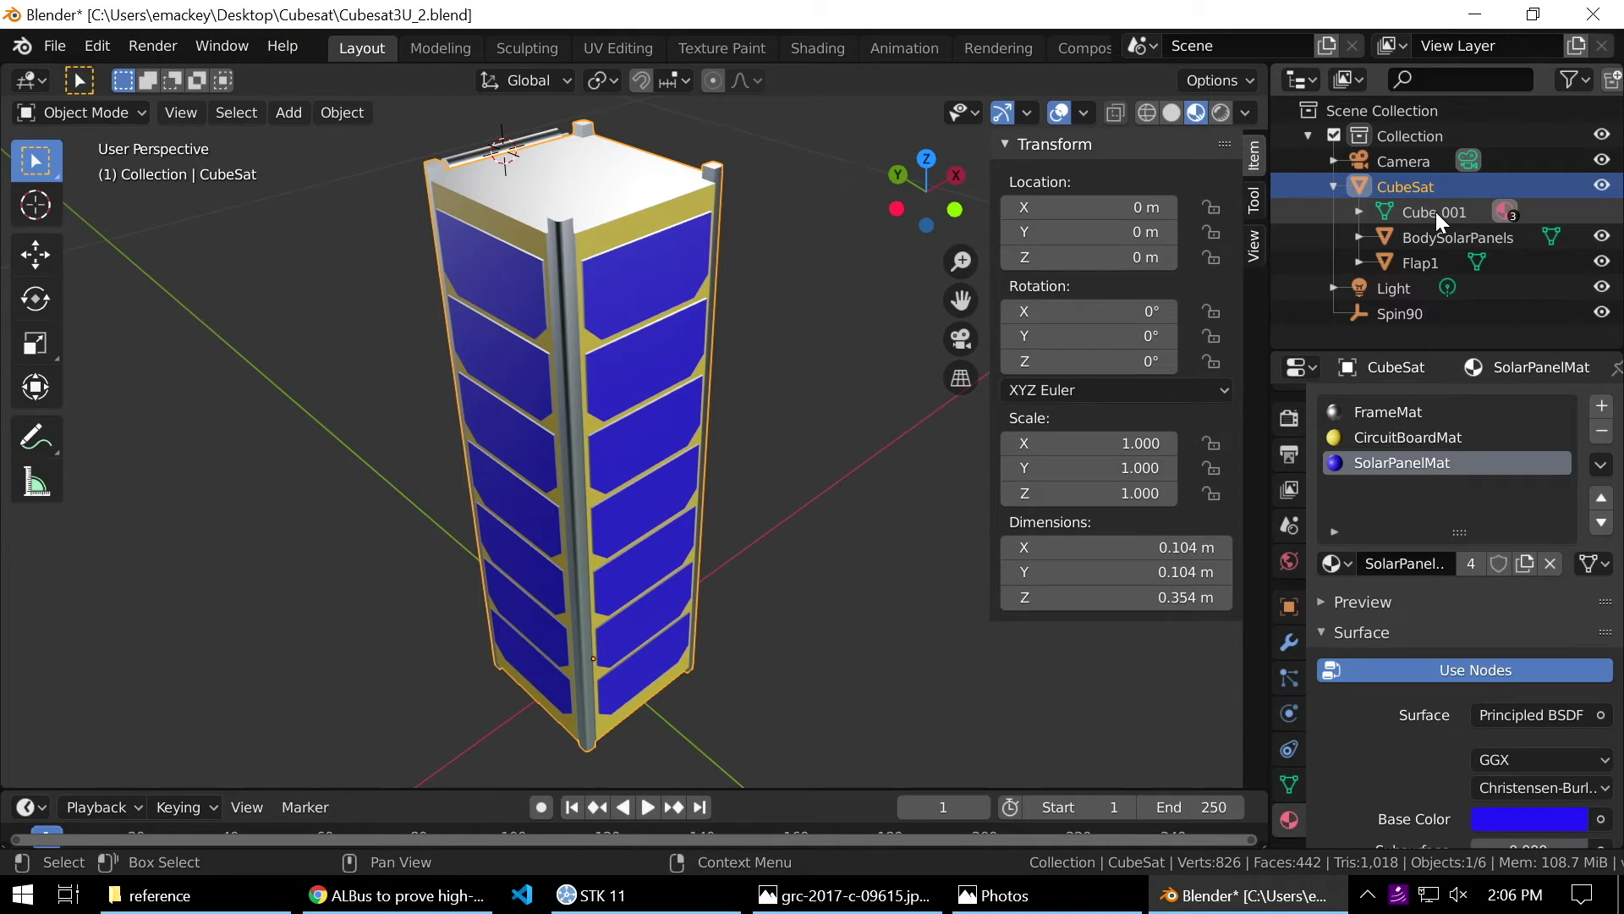
{"action": "double_click", "coordinate": [1435, 211]}
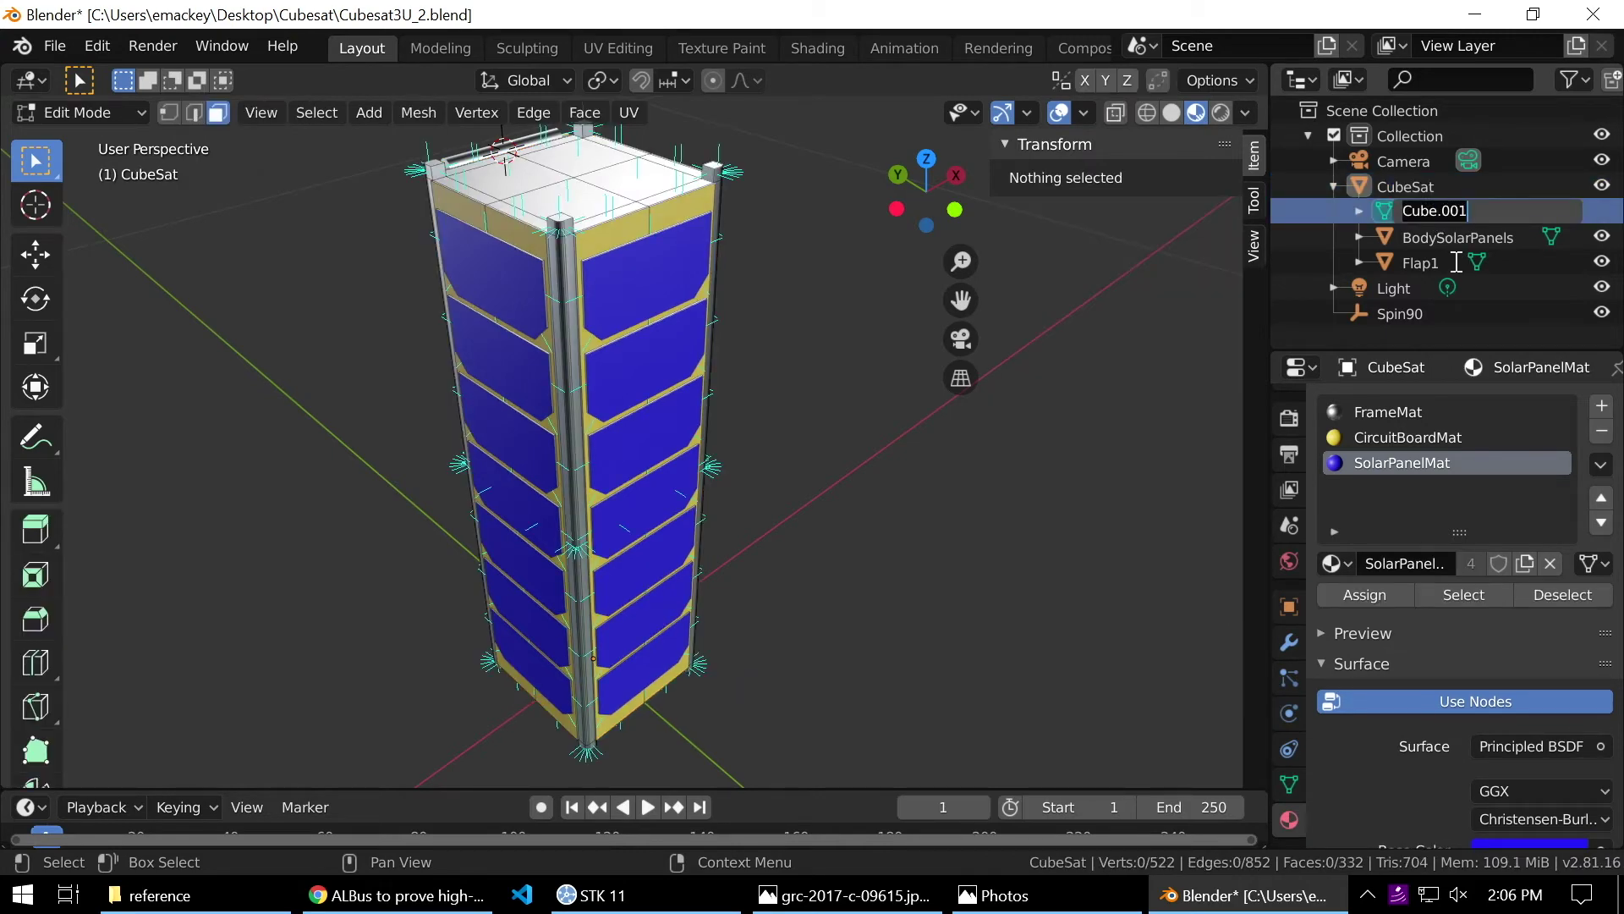
{"action": "type", "text": "CubeS"}
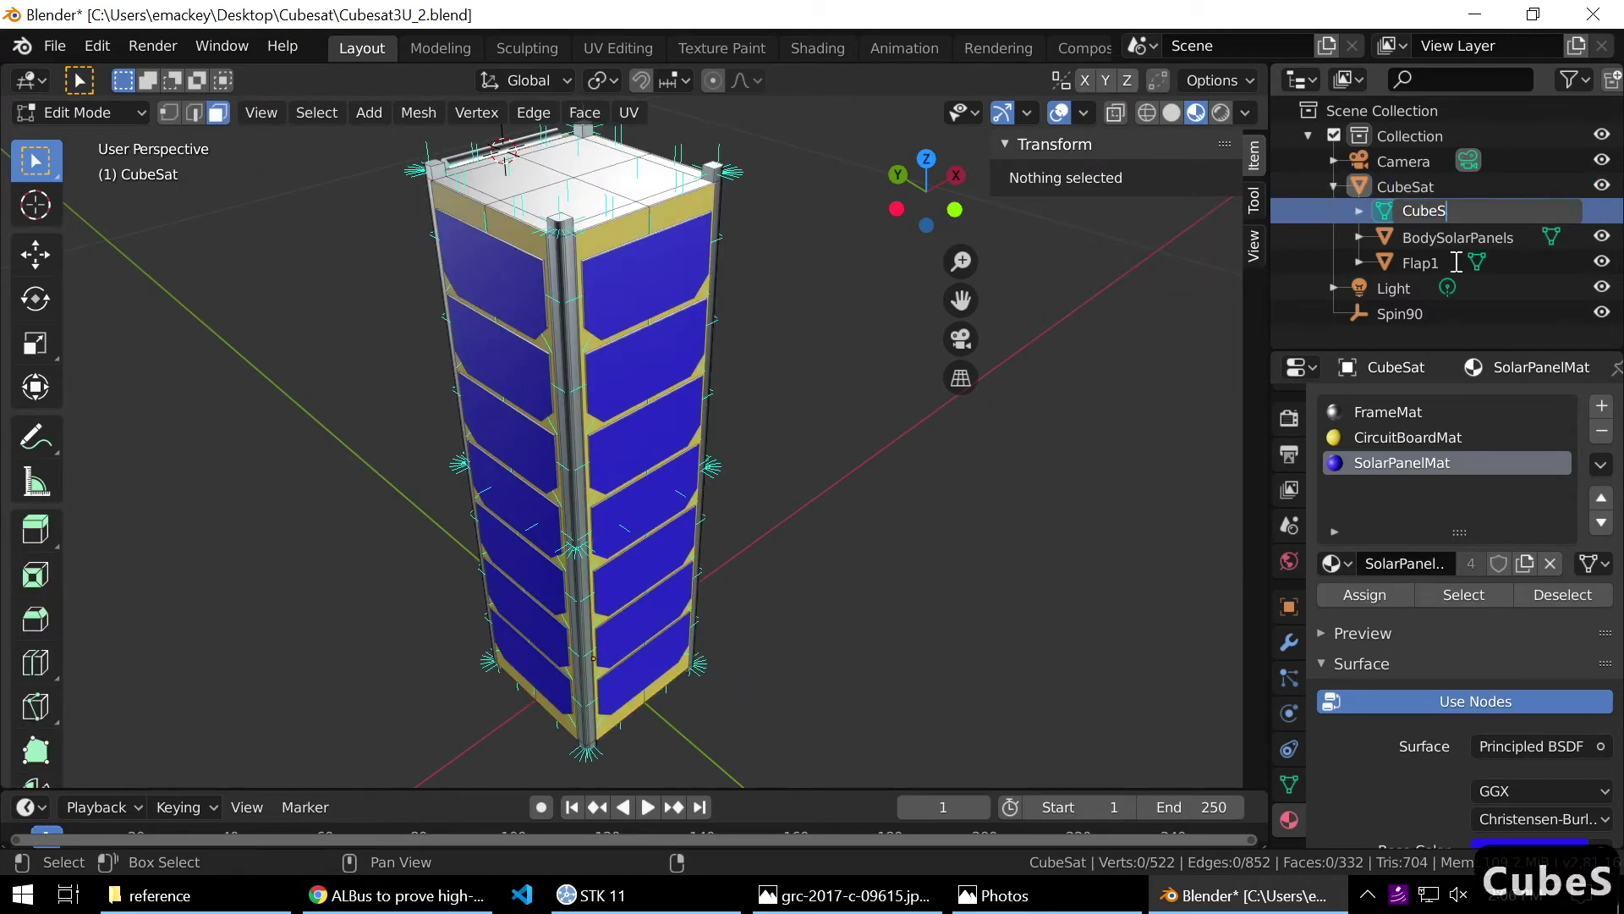
{"action": "type", "text": "atMesh"}
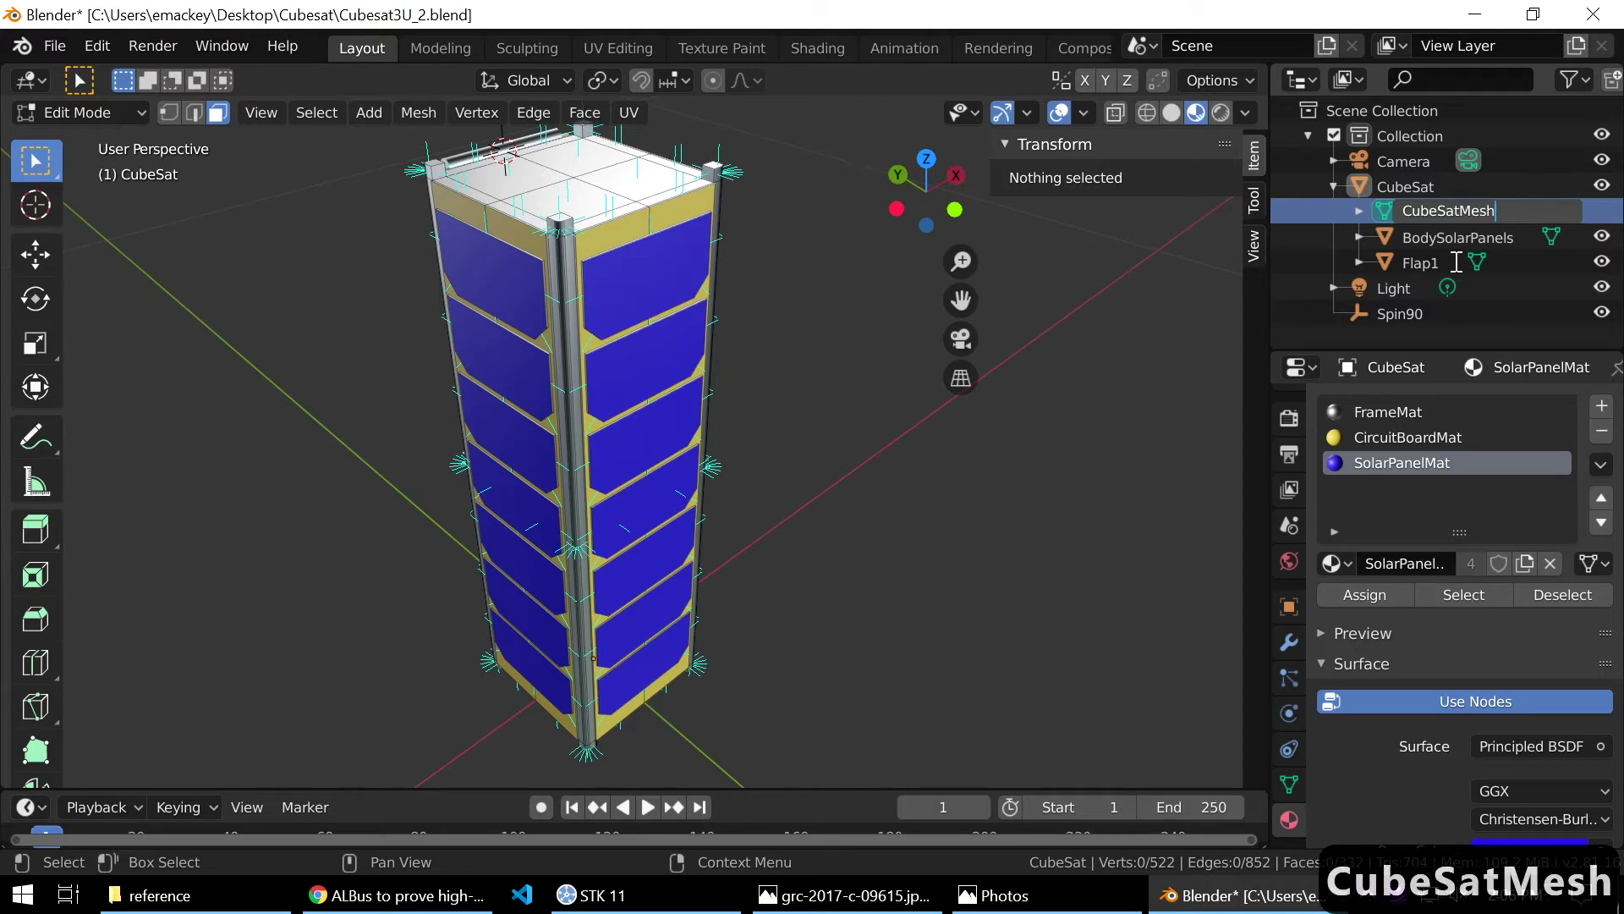
{"action": "key", "text": "Return"}
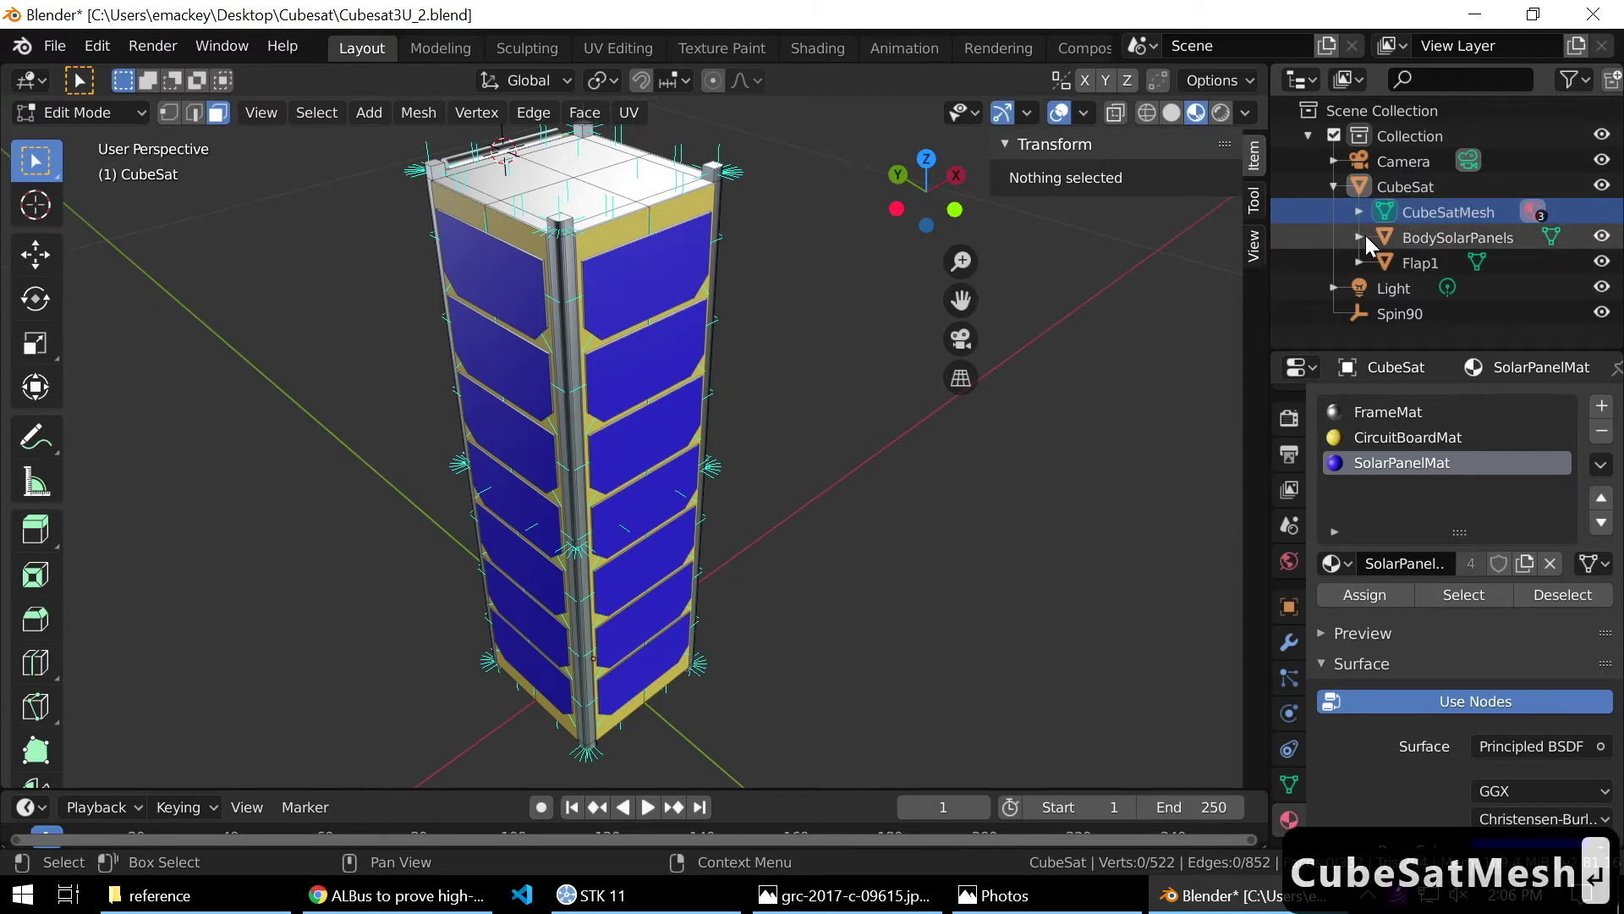
Rename the mesh data of BodySolarPanels as BodySolarPanelsMesh.
{"action": "left_click", "coordinate": [1359, 237]}
{"action": "double_click", "coordinate": [1462, 264]}
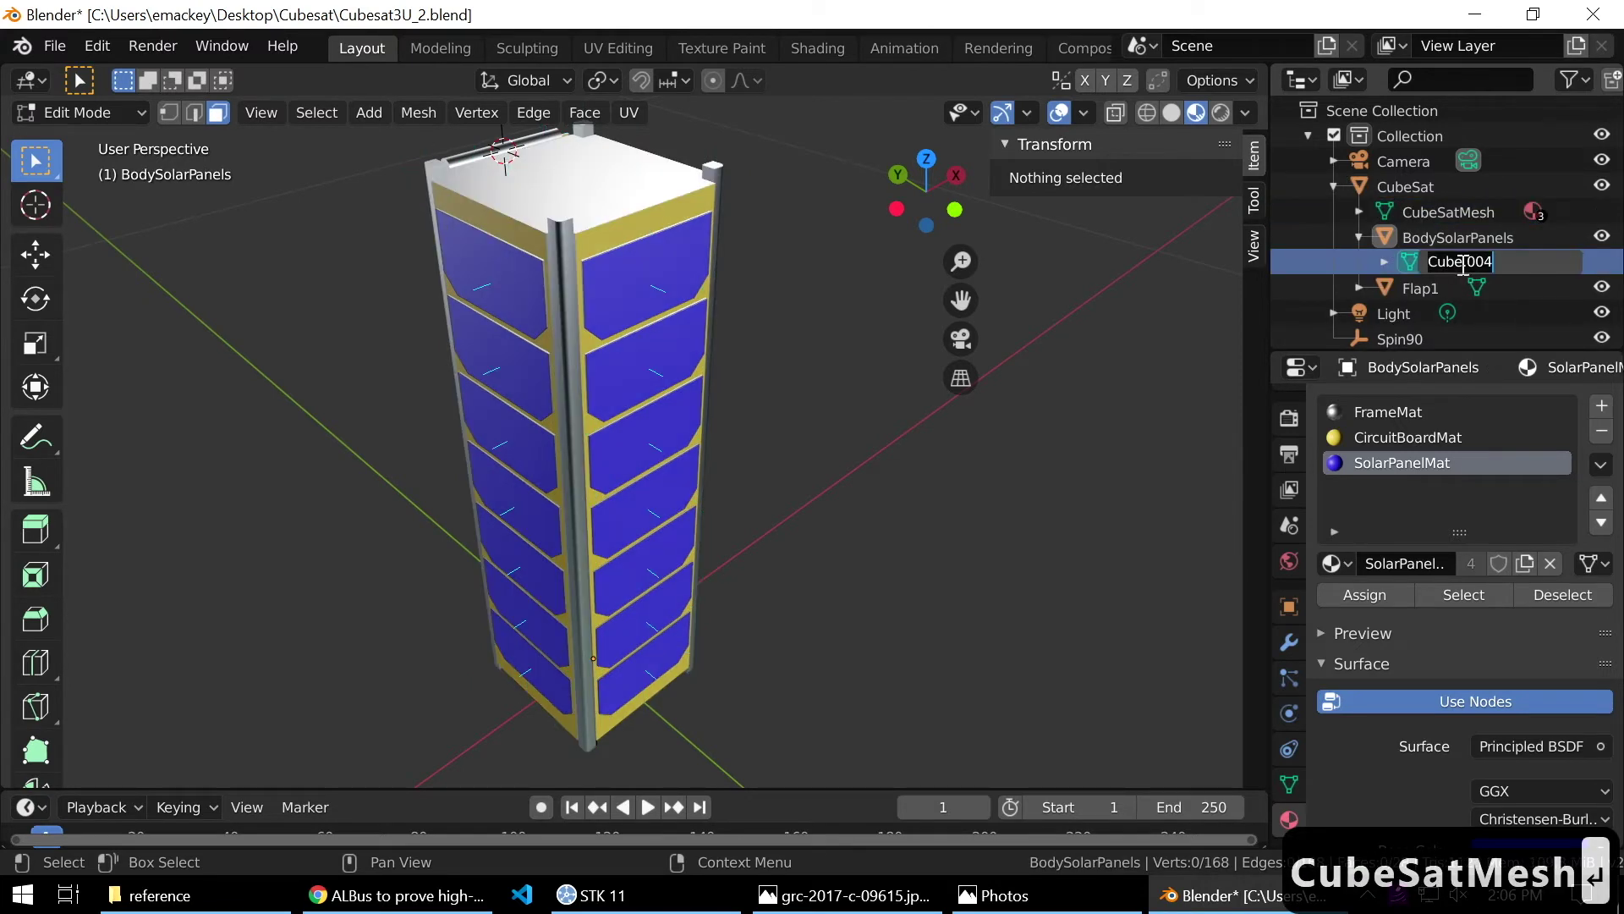
{"action": "type", "text": "BodySOl"}
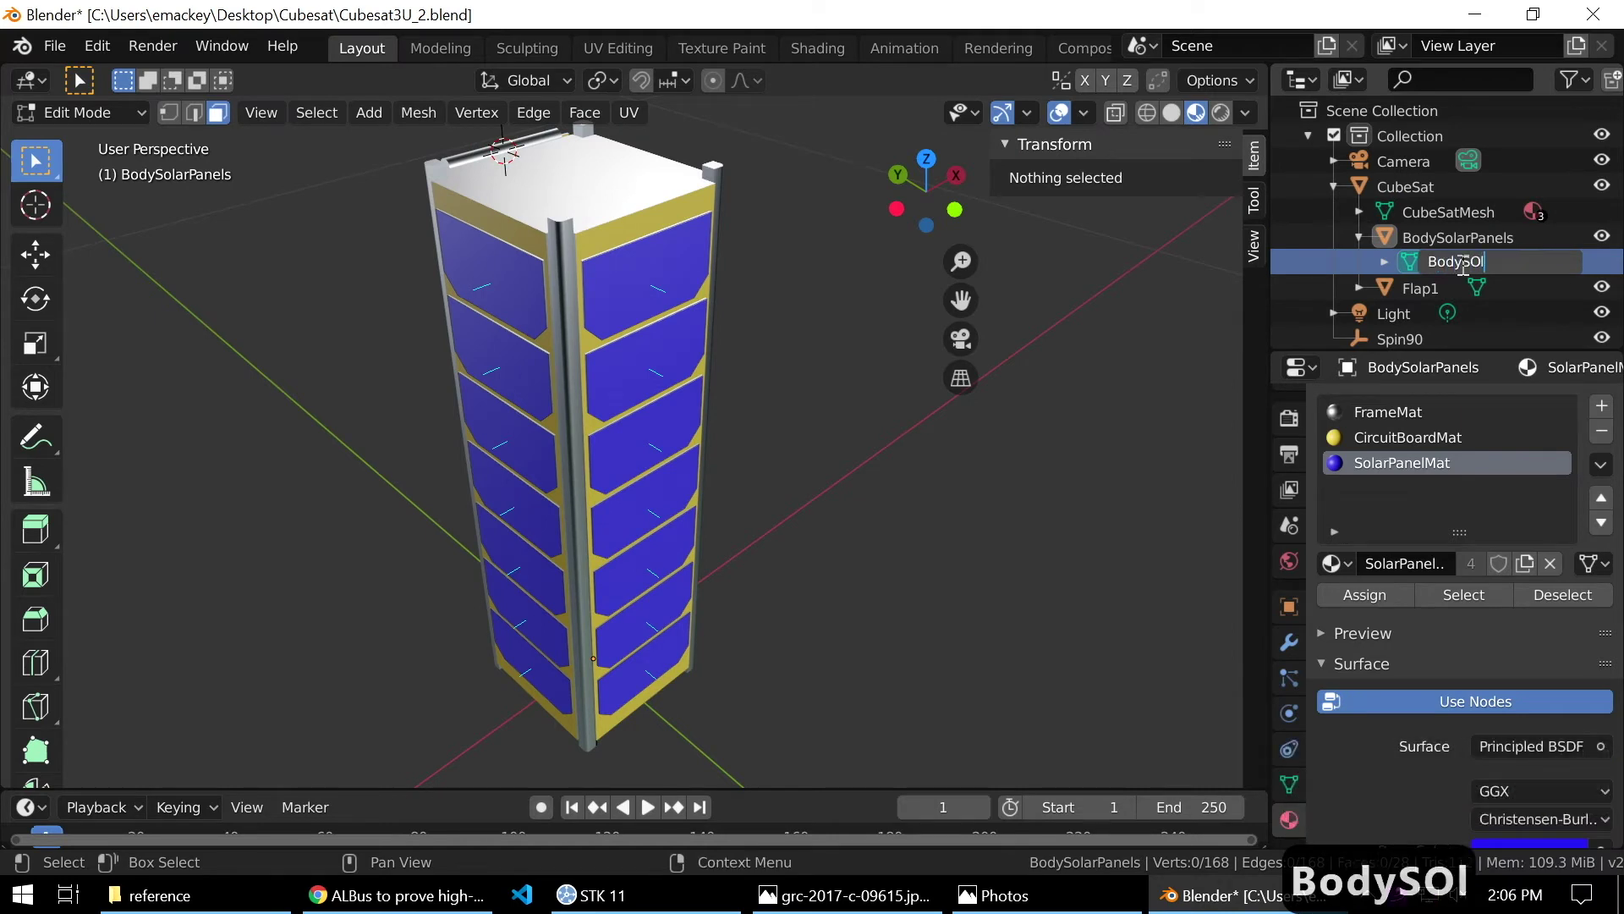
{"action": "key", "text": "BackSpace"}
{"action": "key", "text": "BackSpace"}
{"action": "type", "text": "olarPa"}
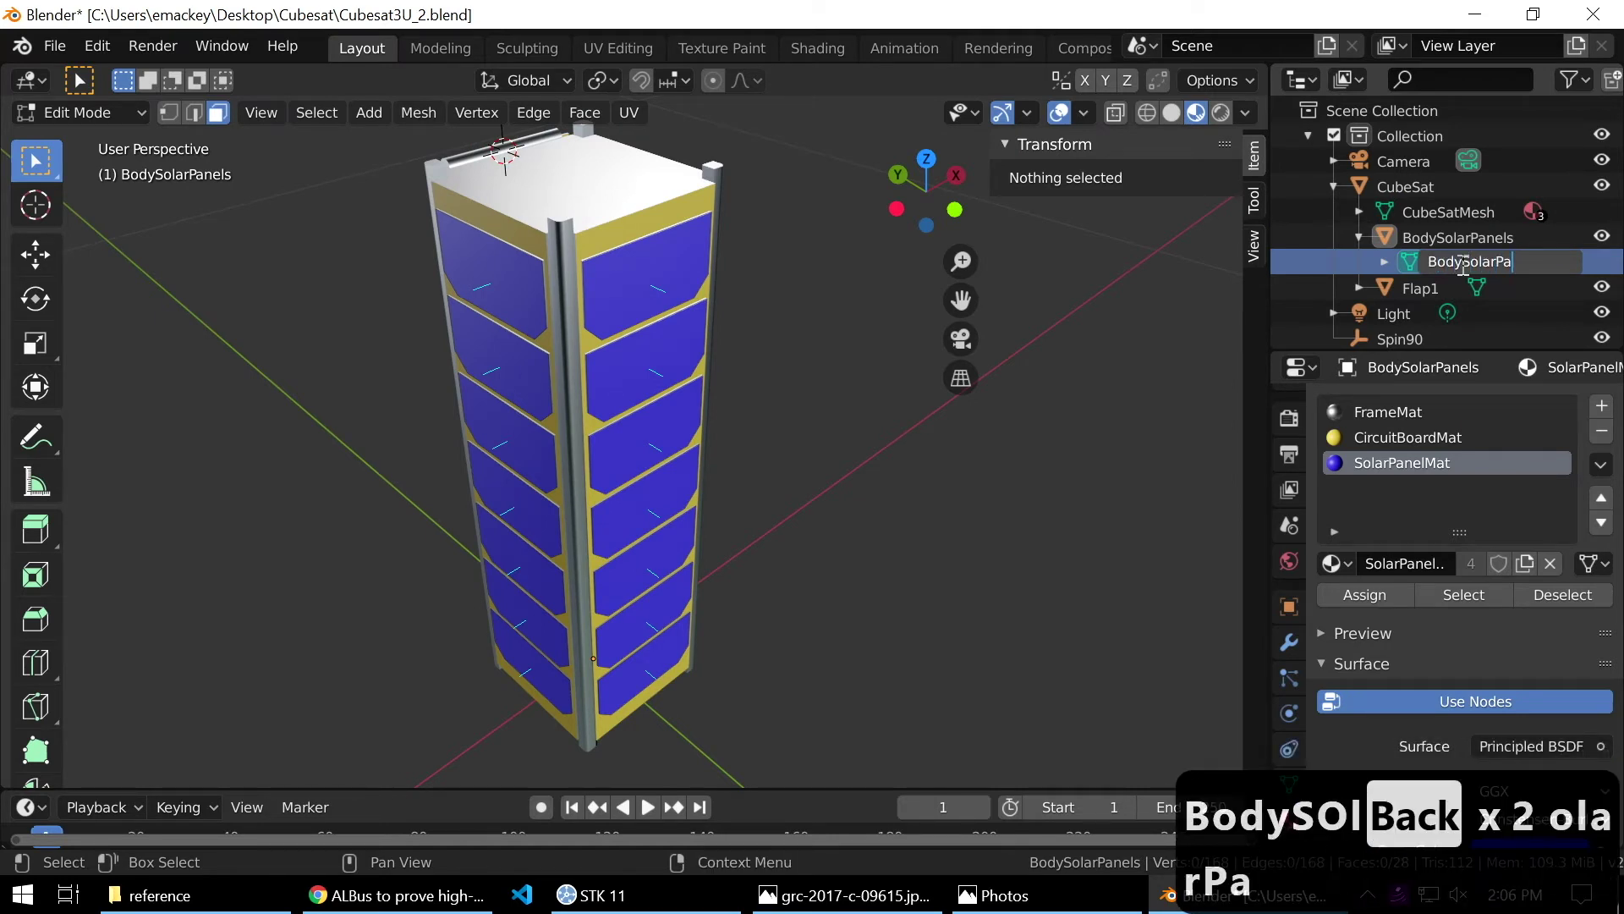
{"action": "type", "text": "nelsMesh"}
{"action": "key", "text": "Return"}
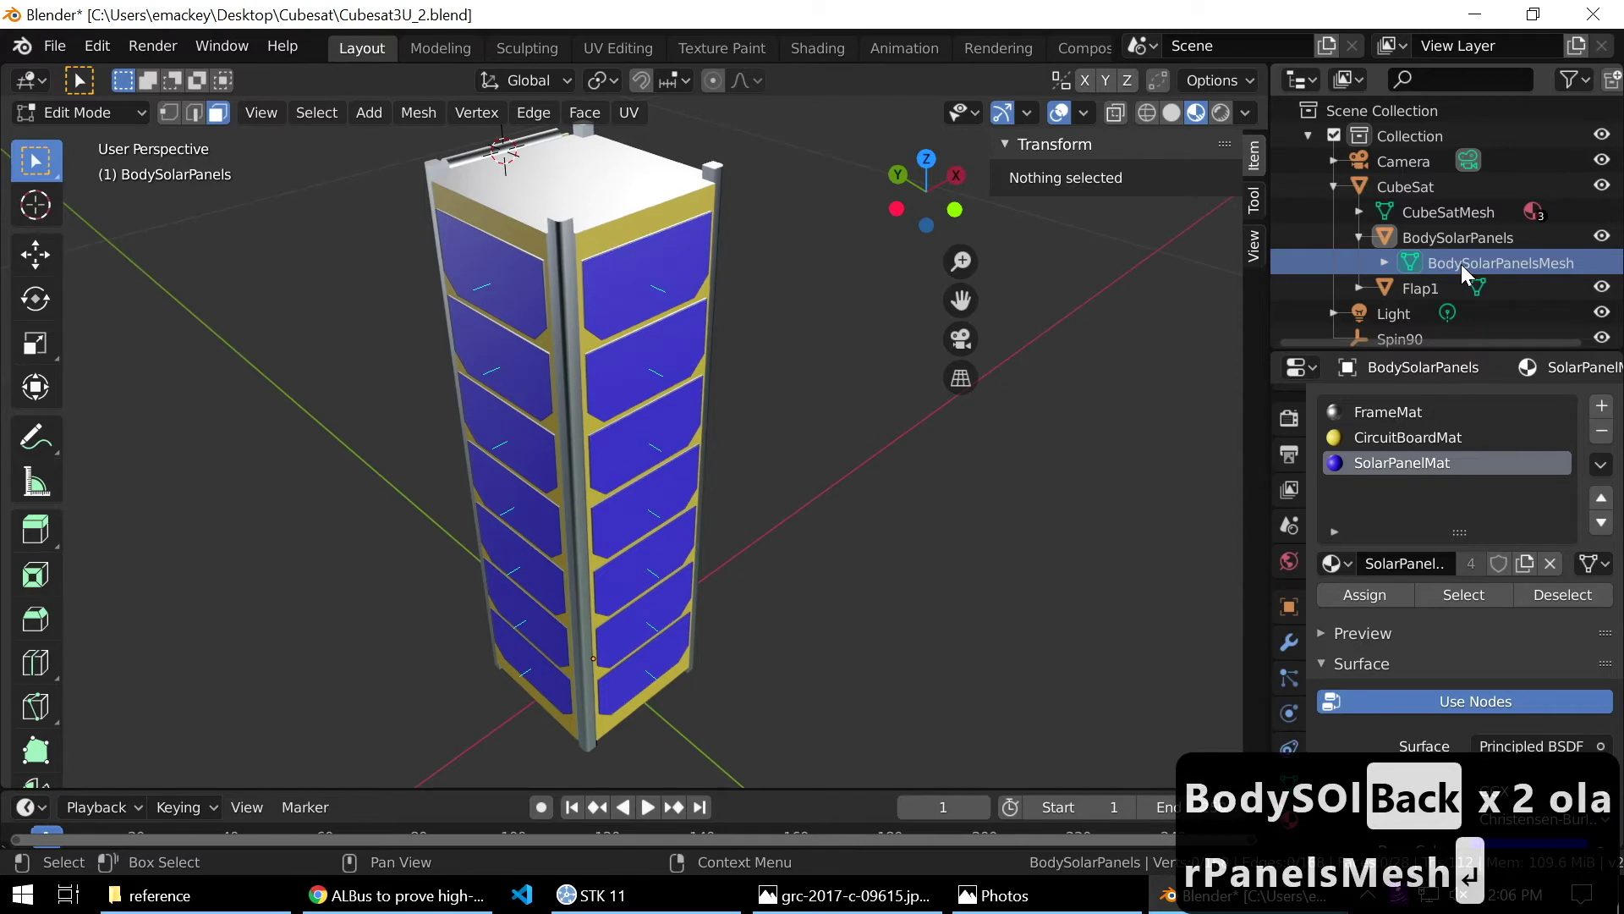
Rename the mesh data of Flap1 as Flap1Mesh.
{"action": "left_click", "coordinate": [1430, 287]}
{"action": "middle_click_drag", "start_coordinate": [899, 417], "coordinate": [951, 477]}
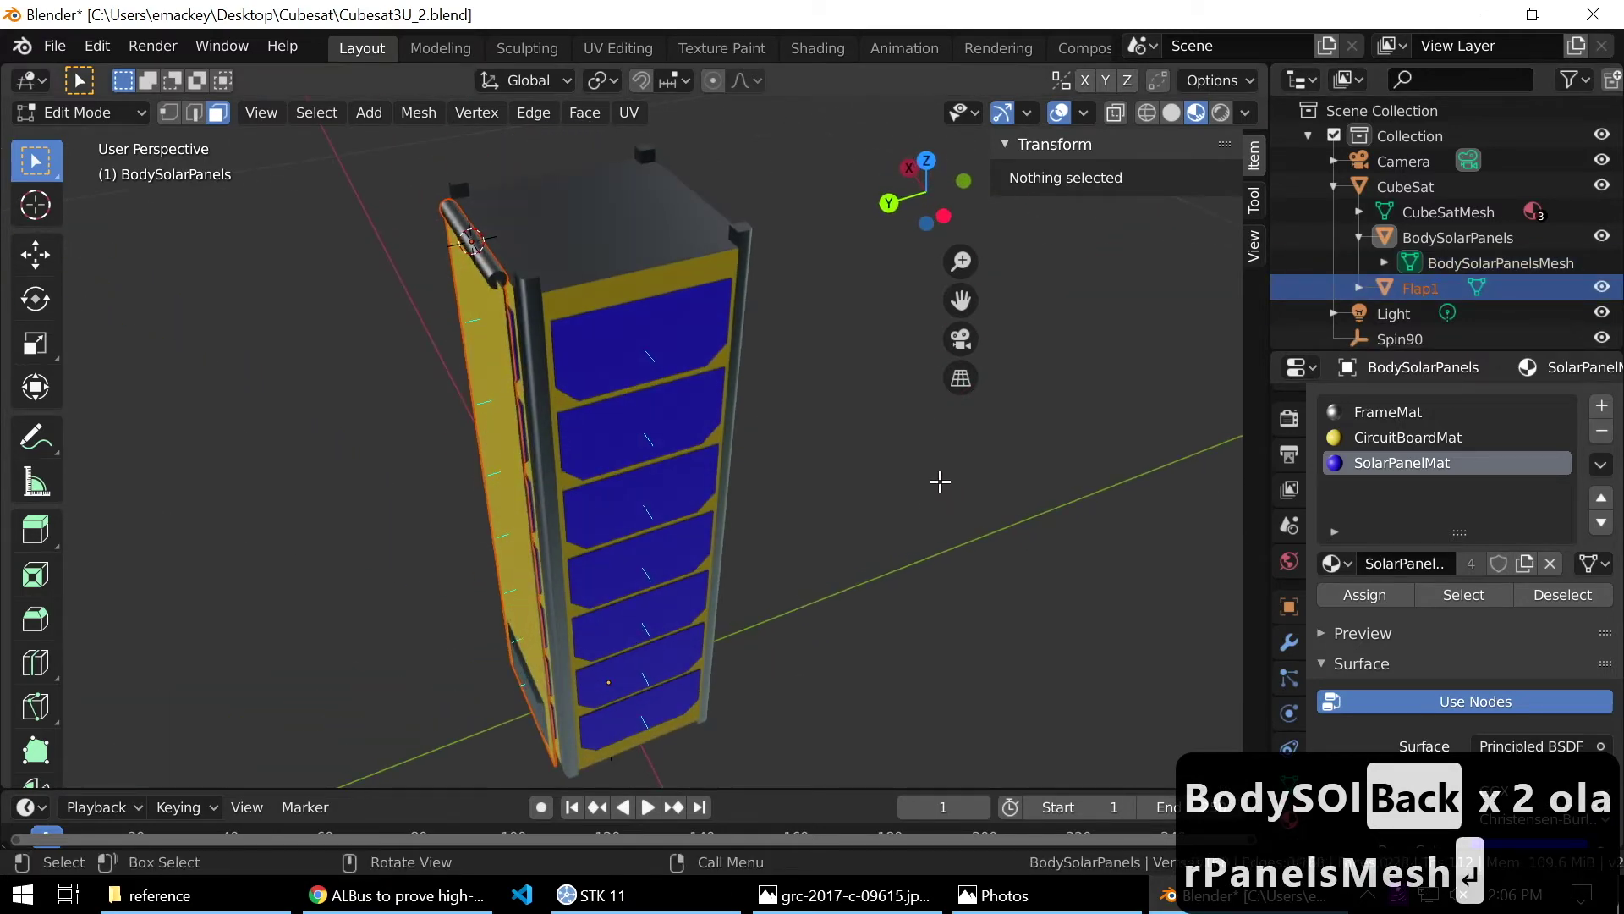
{"action": "left_click", "coordinate": [1359, 287]}
{"action": "scroll", "coordinate": [1364, 288], "scroll_direction": "down", "scroll_amount": 1}
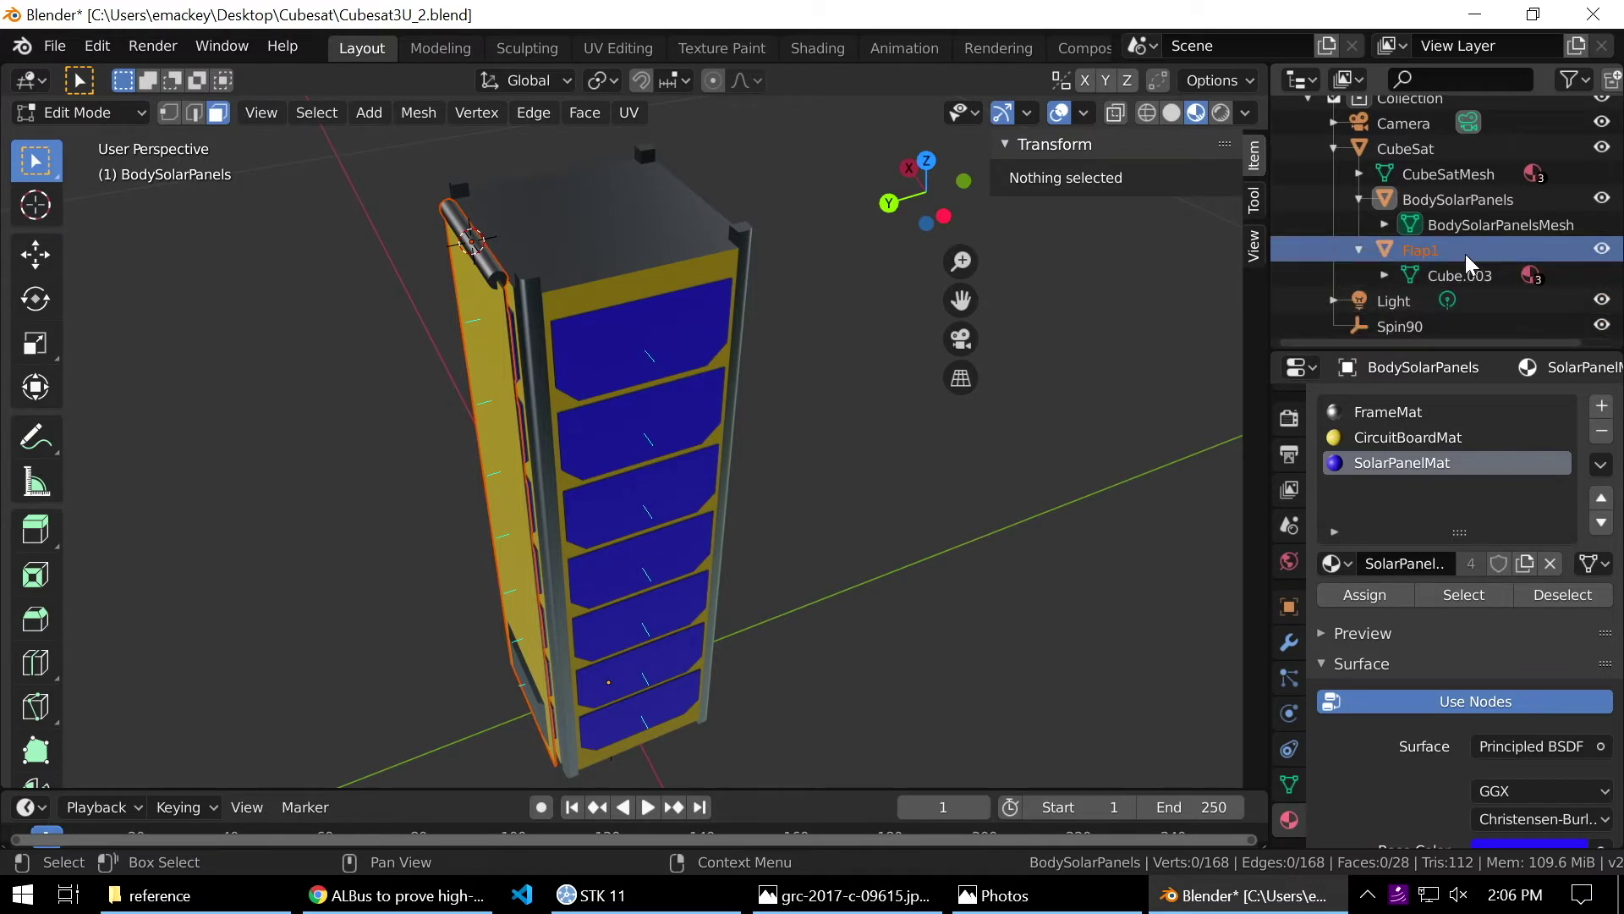
{"action": "double_click", "coordinate": [1477, 279]}
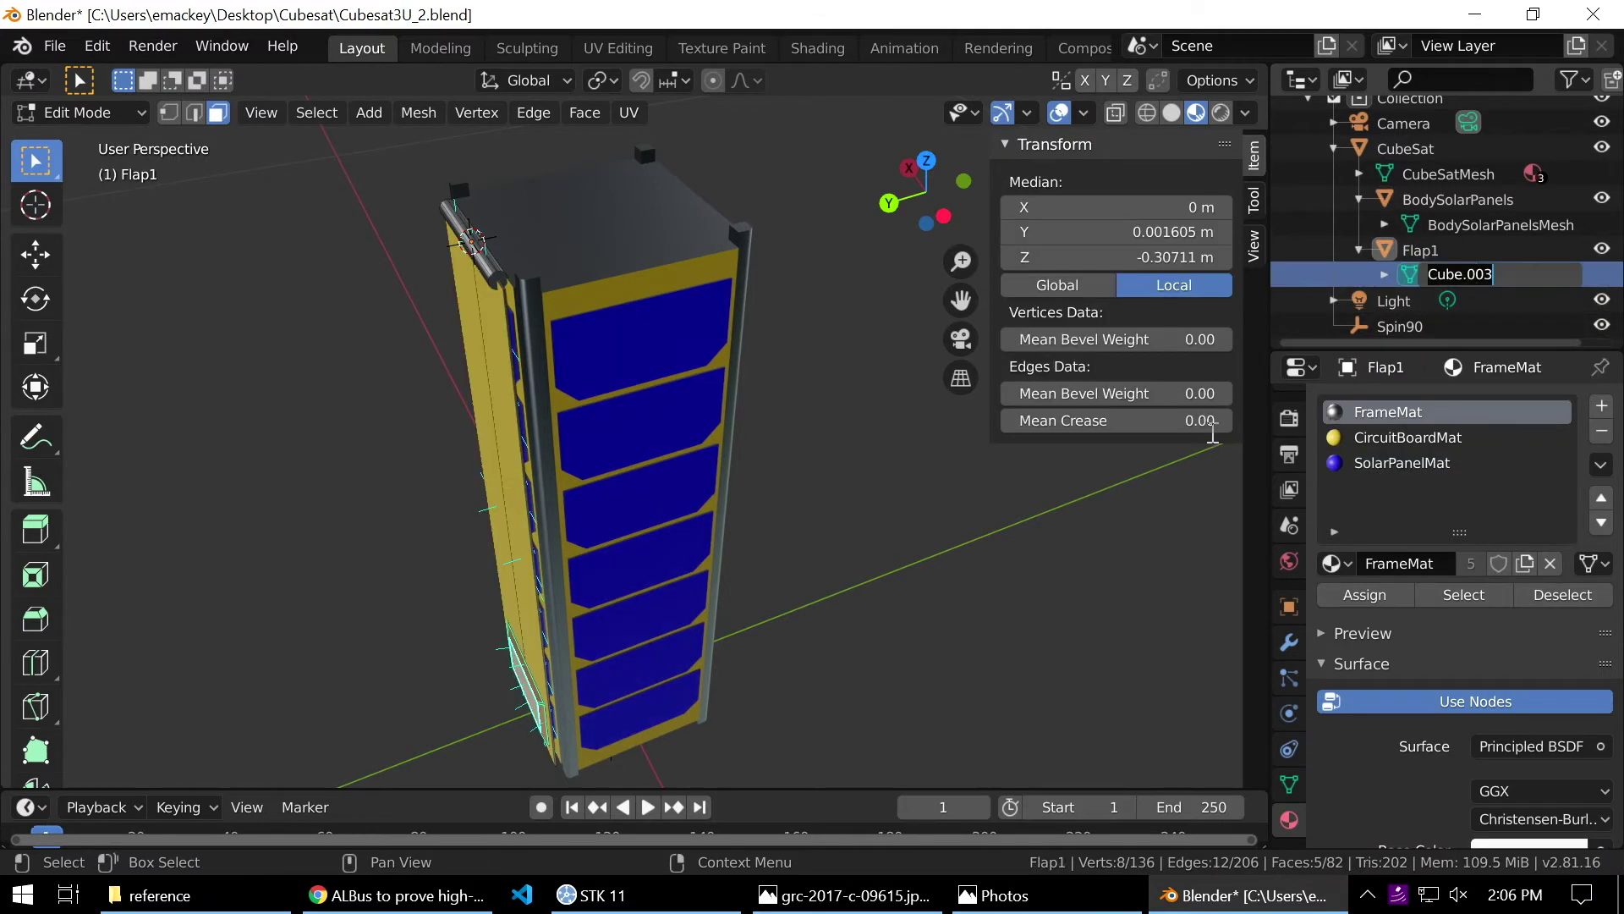
{"action": "type", "text": "Flap1Mesh"}
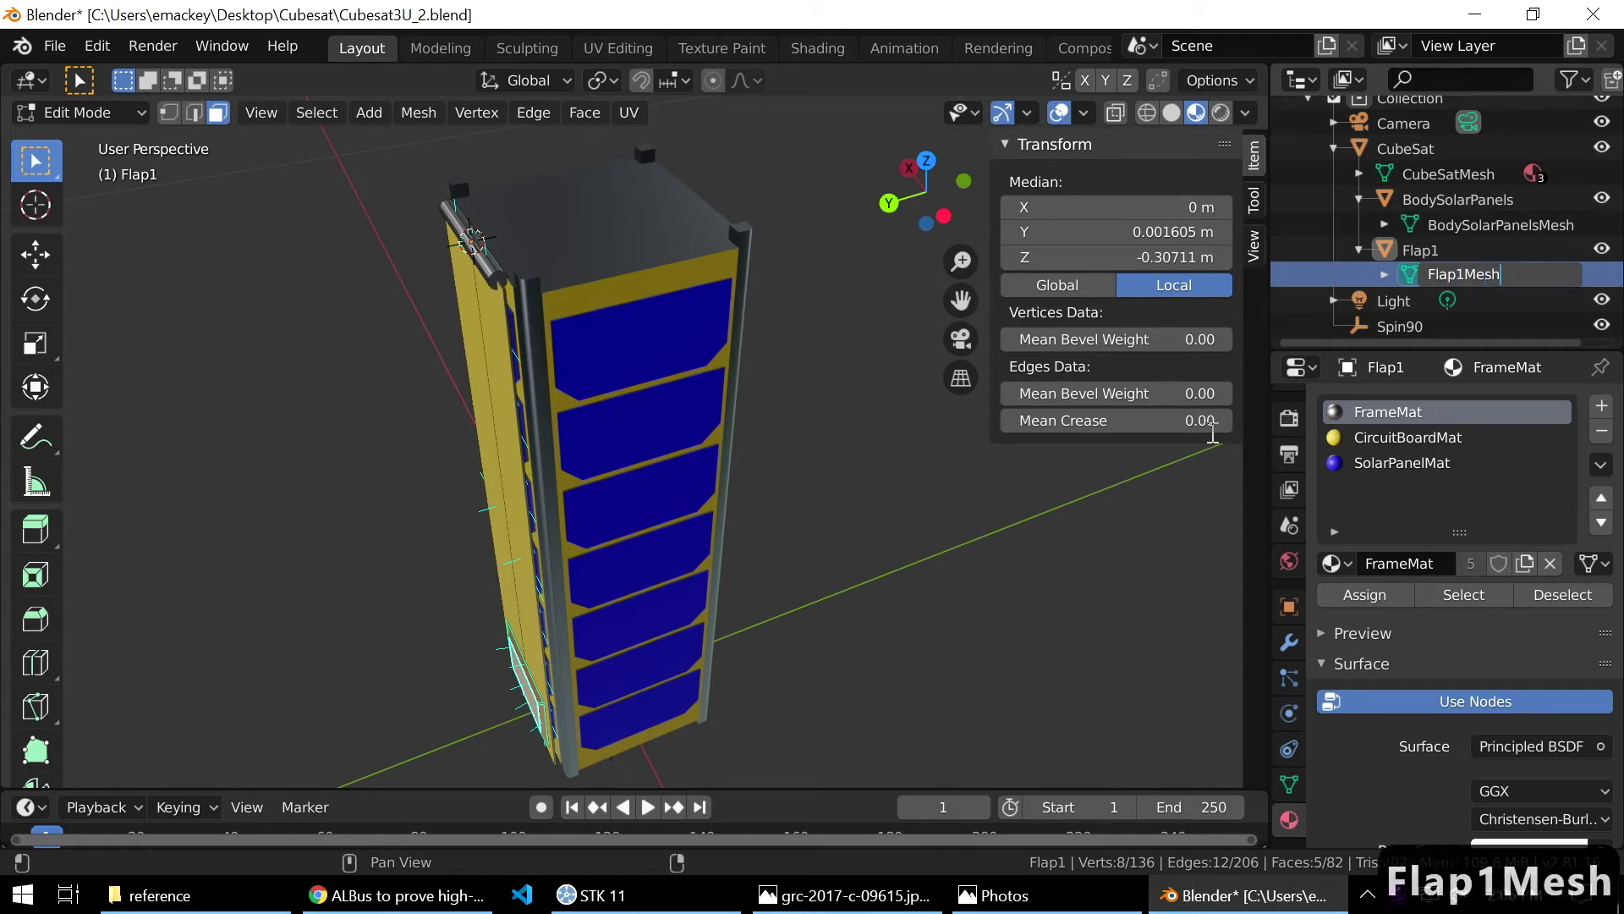
{"action": "key", "text": "Return"}
Keep Flap1 in Edit Mode and hide CubeSat and BodySolarPanels to isolate the flap.
{"action": "left_click", "coordinate": [1420, 252]}
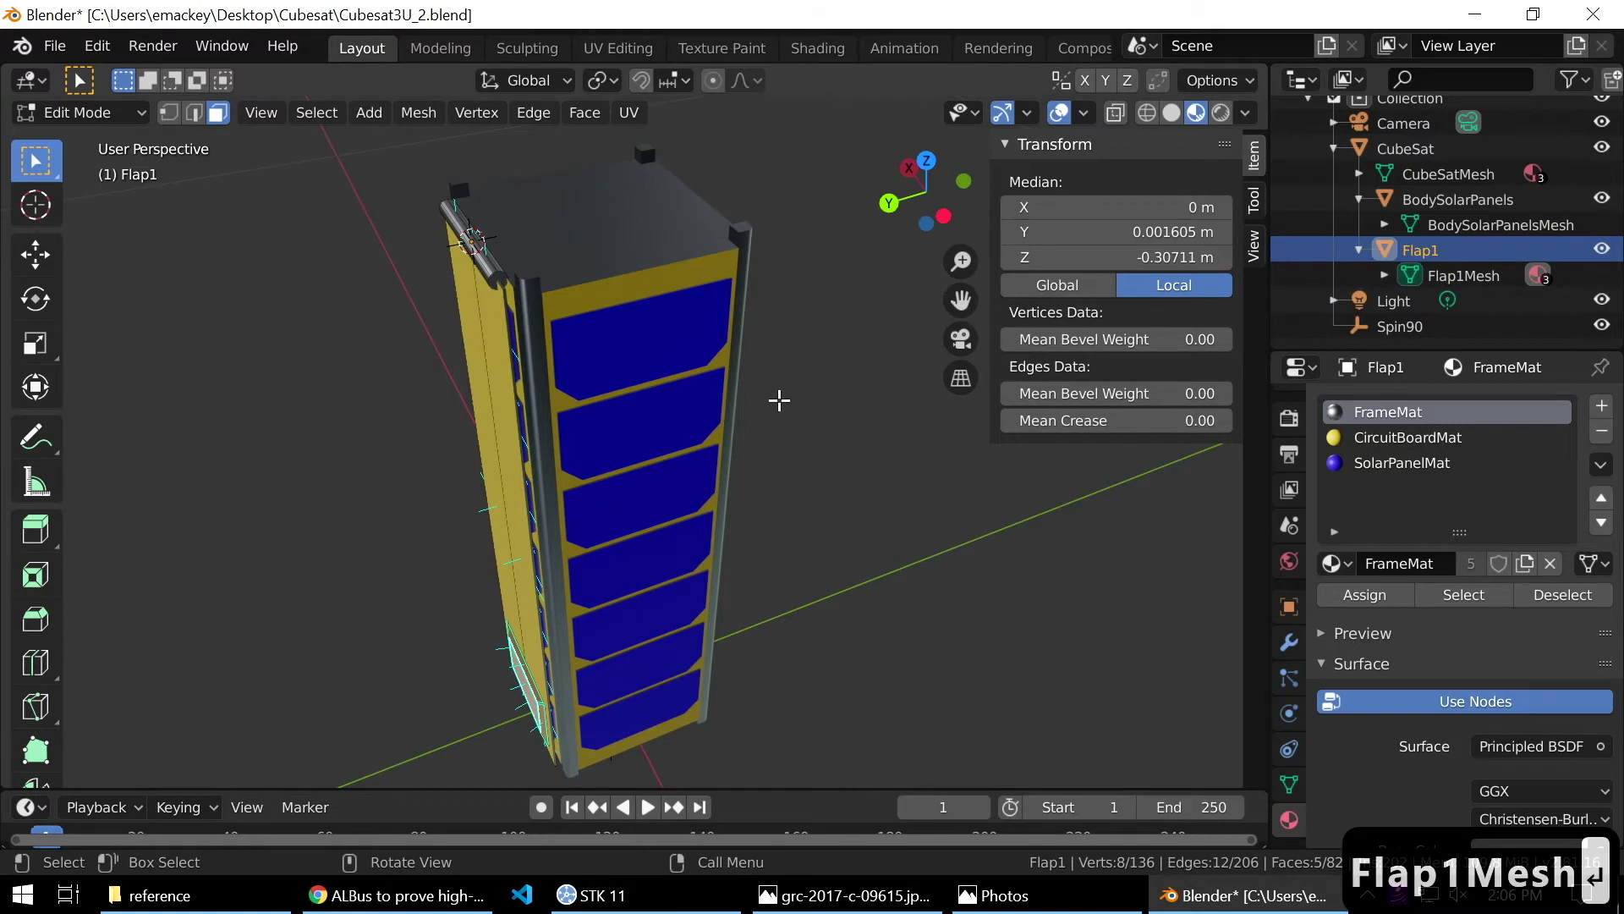
{"action": "key", "text": "Tab"}
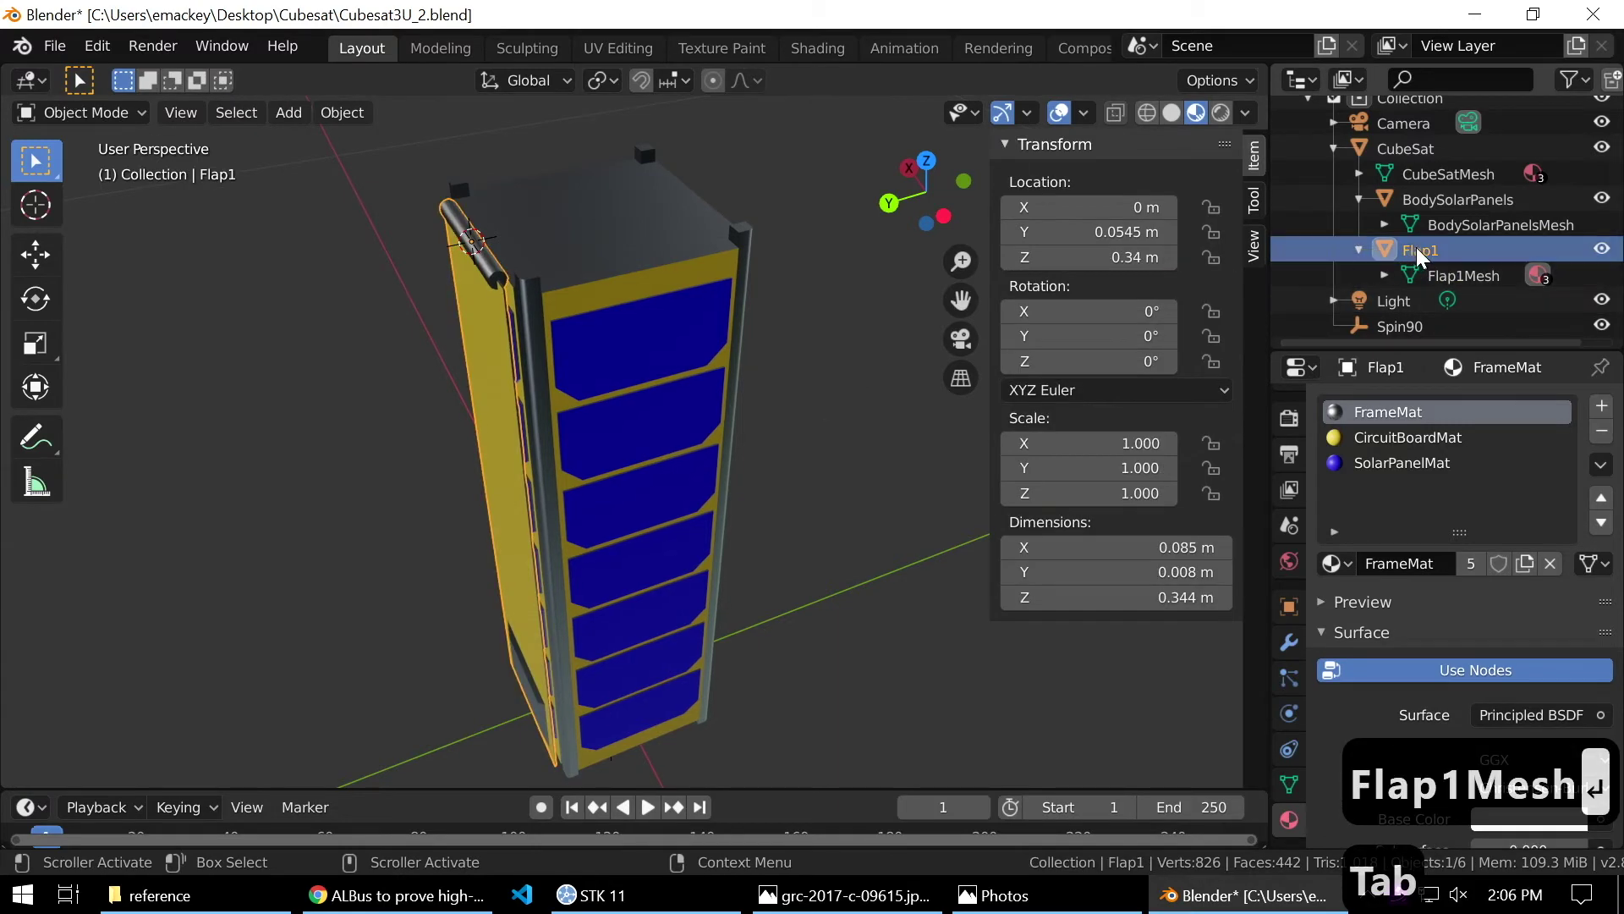
{"action": "key", "text": "Tab"}
{"action": "middle_click_drag", "start_coordinate": [584, 279], "coordinate": [677, 254]}
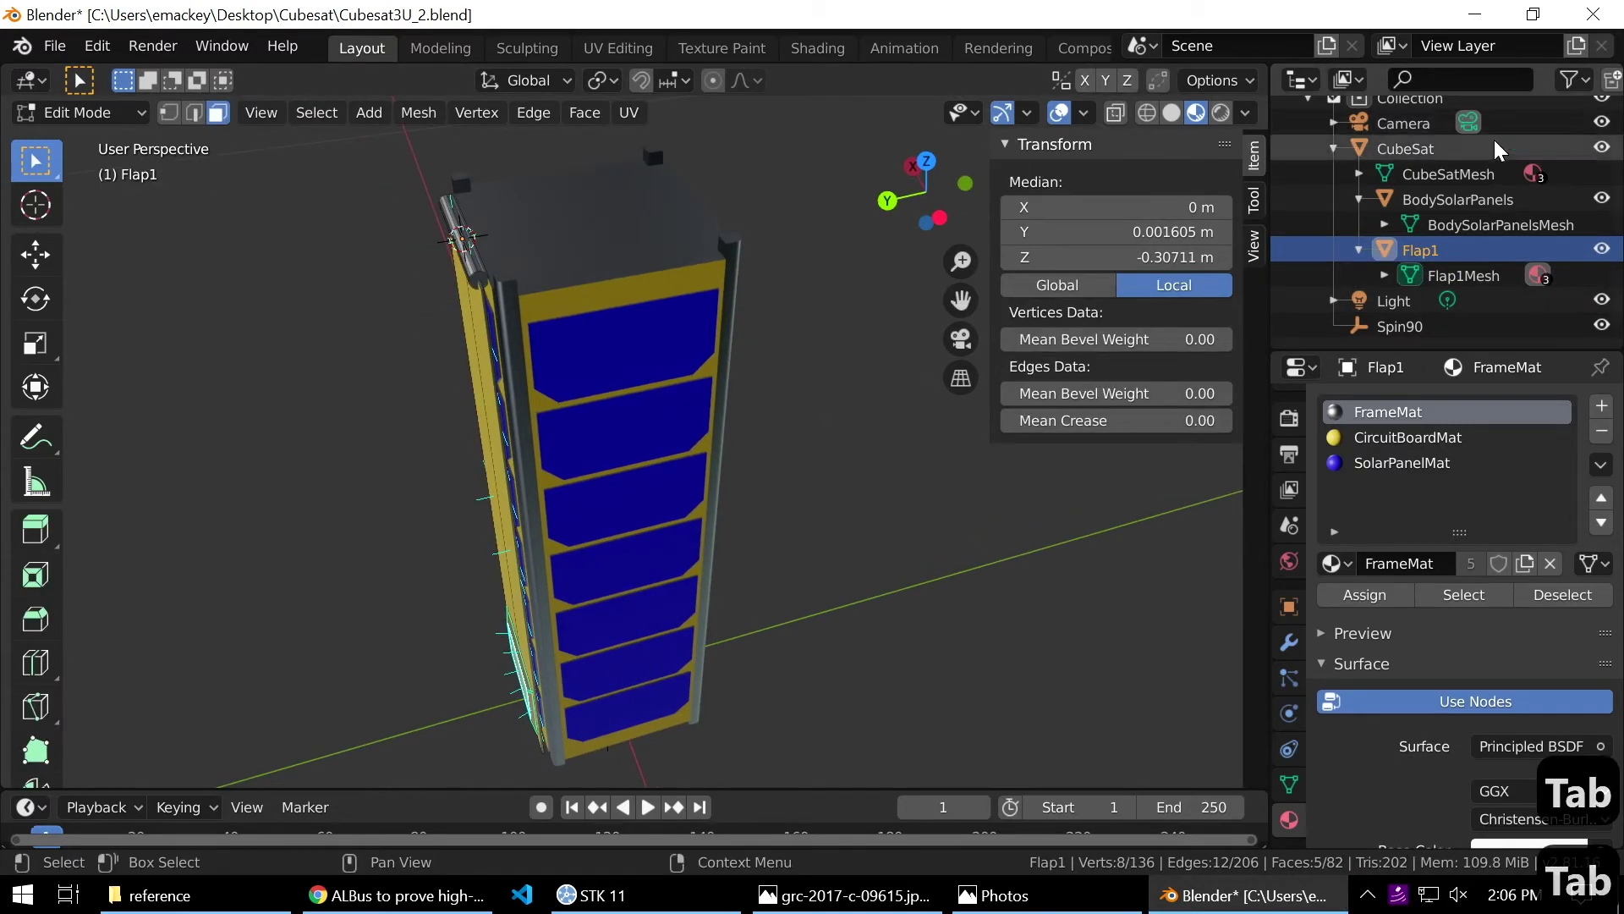
{"action": "left_click", "coordinate": [1603, 149]}
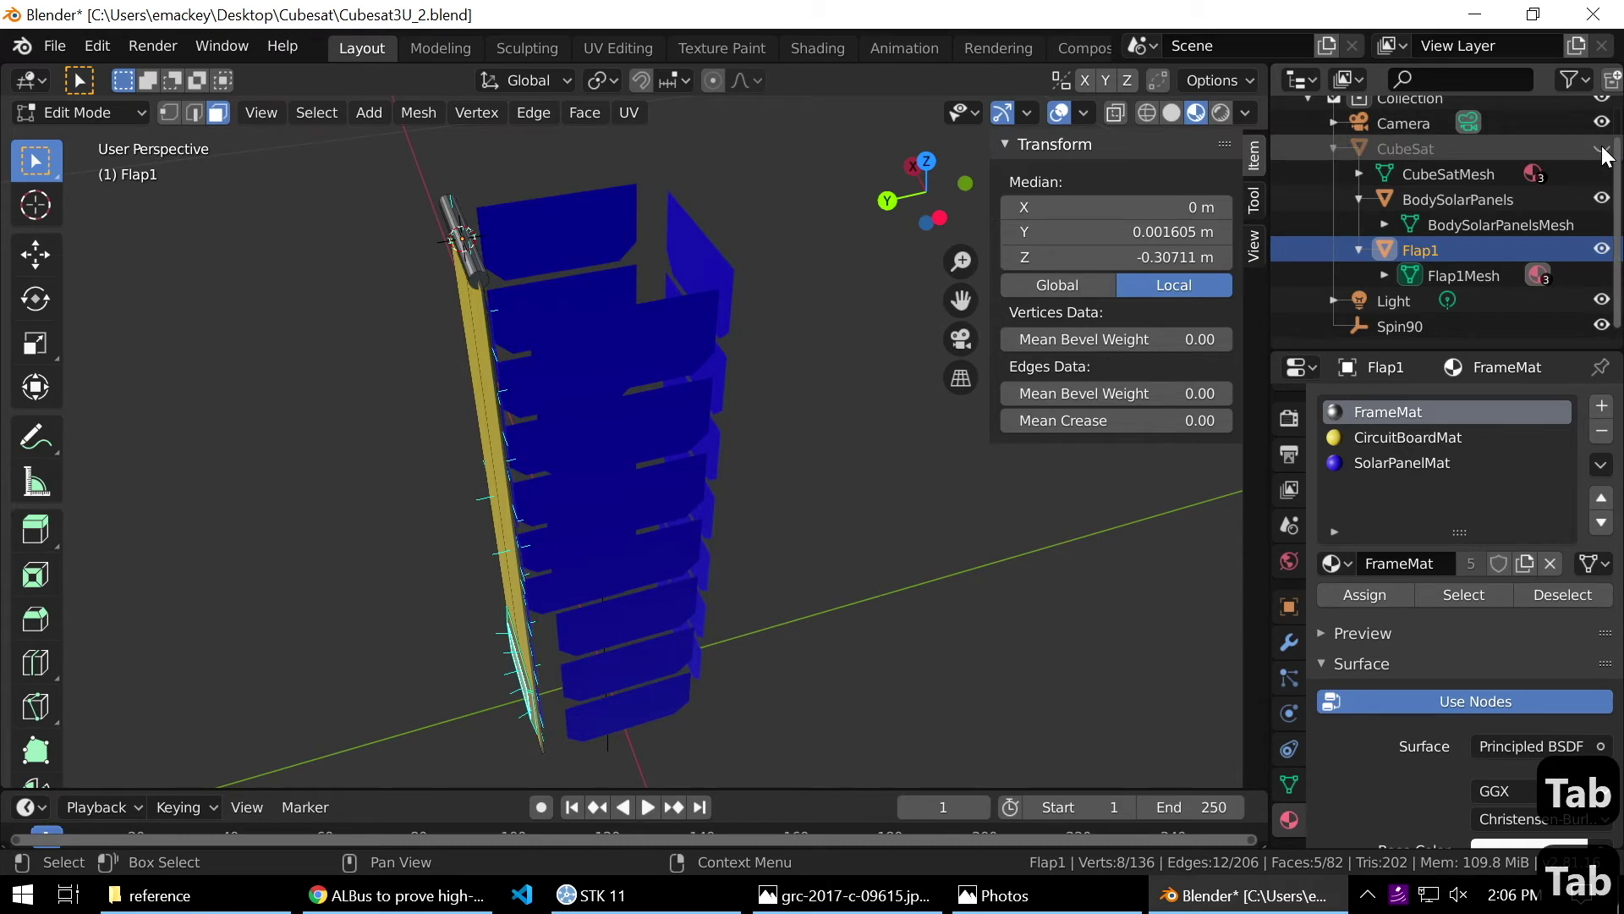
{"action": "left_click", "coordinate": [1601, 200]}
{"action": "middle_click_drag", "start_coordinate": [783, 316], "coordinate": [689, 362]}
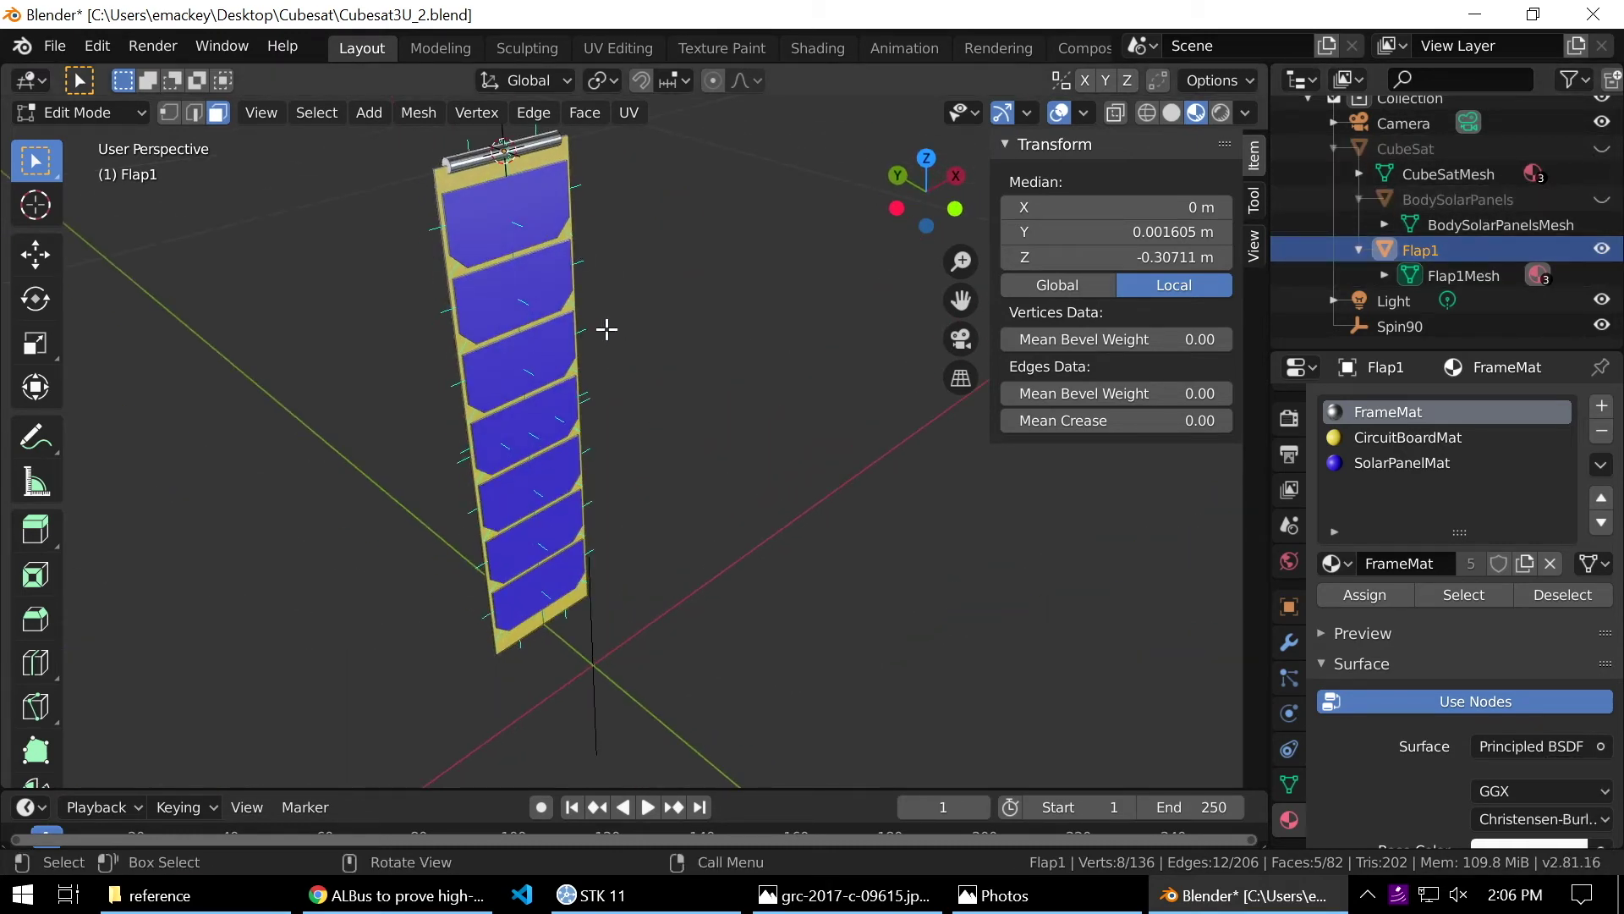
Select Flap1's SolarPanelMat faces, separate them into their own object and return to Object Mode.
{"action": "left_click", "coordinate": [1439, 463]}
{"action": "left_click", "coordinate": [1474, 596]}
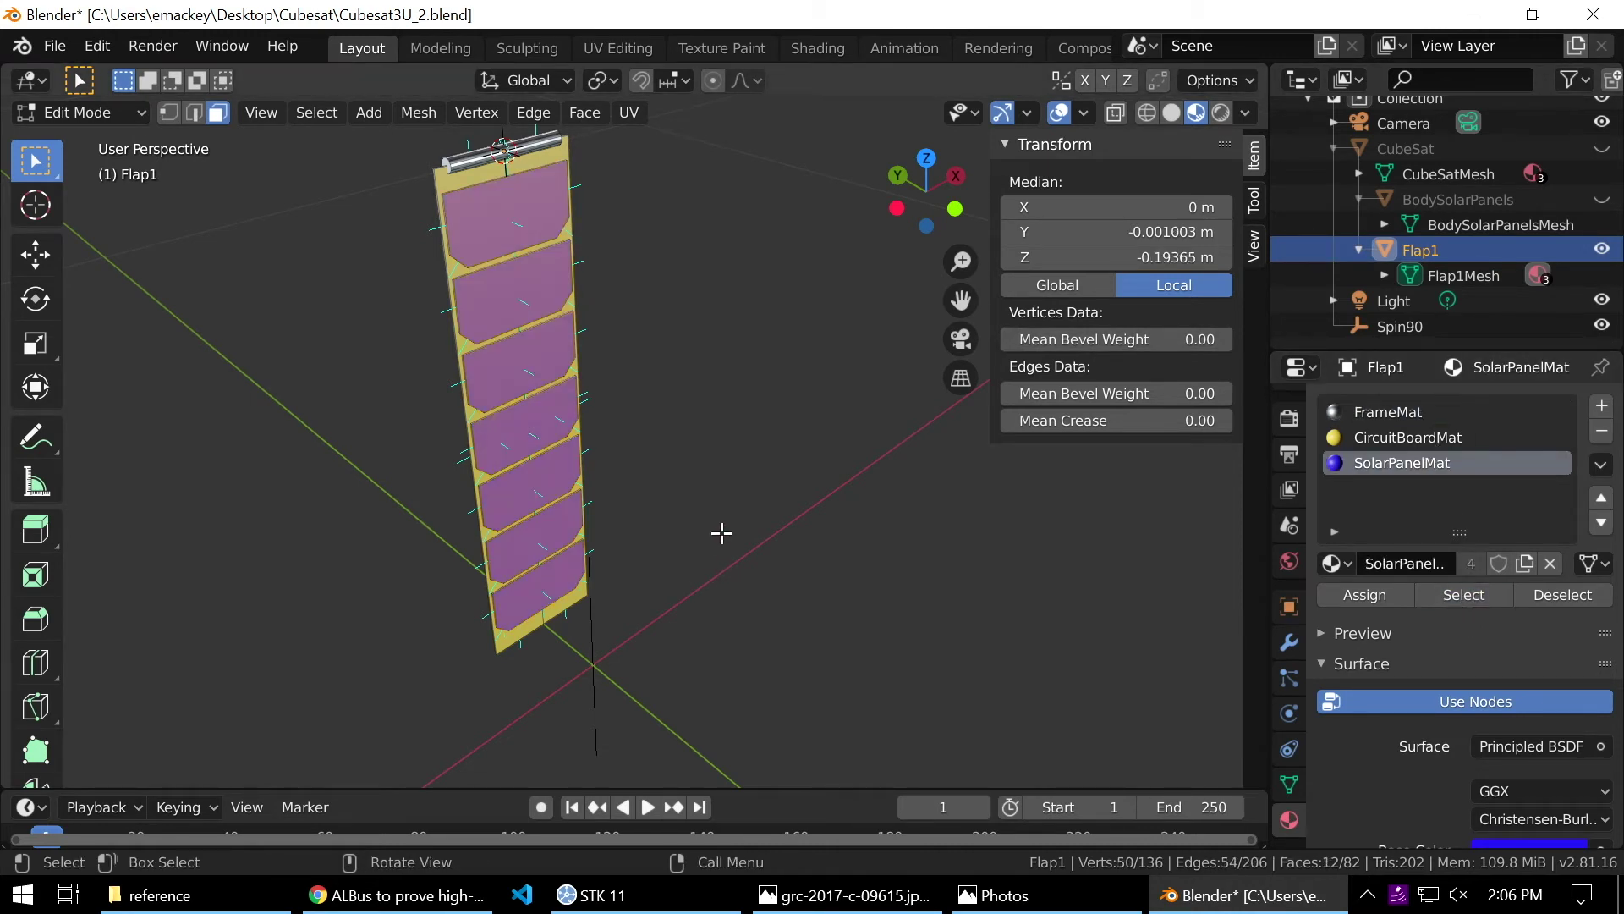
{"action": "key", "text": "p"}
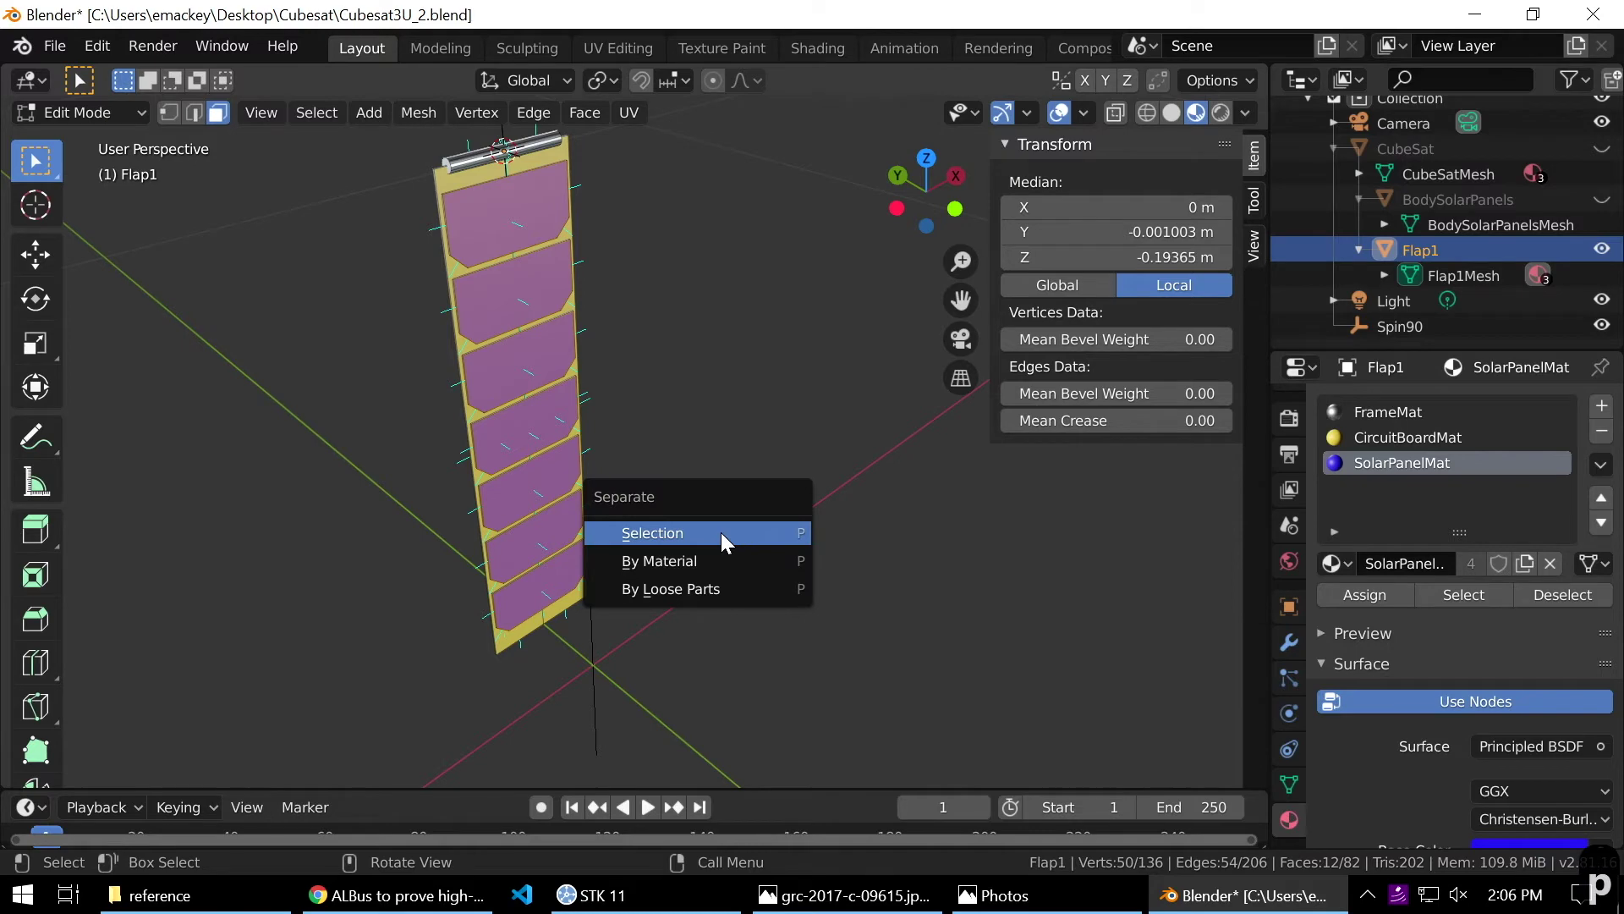
{"action": "left_click", "coordinate": [721, 531]}
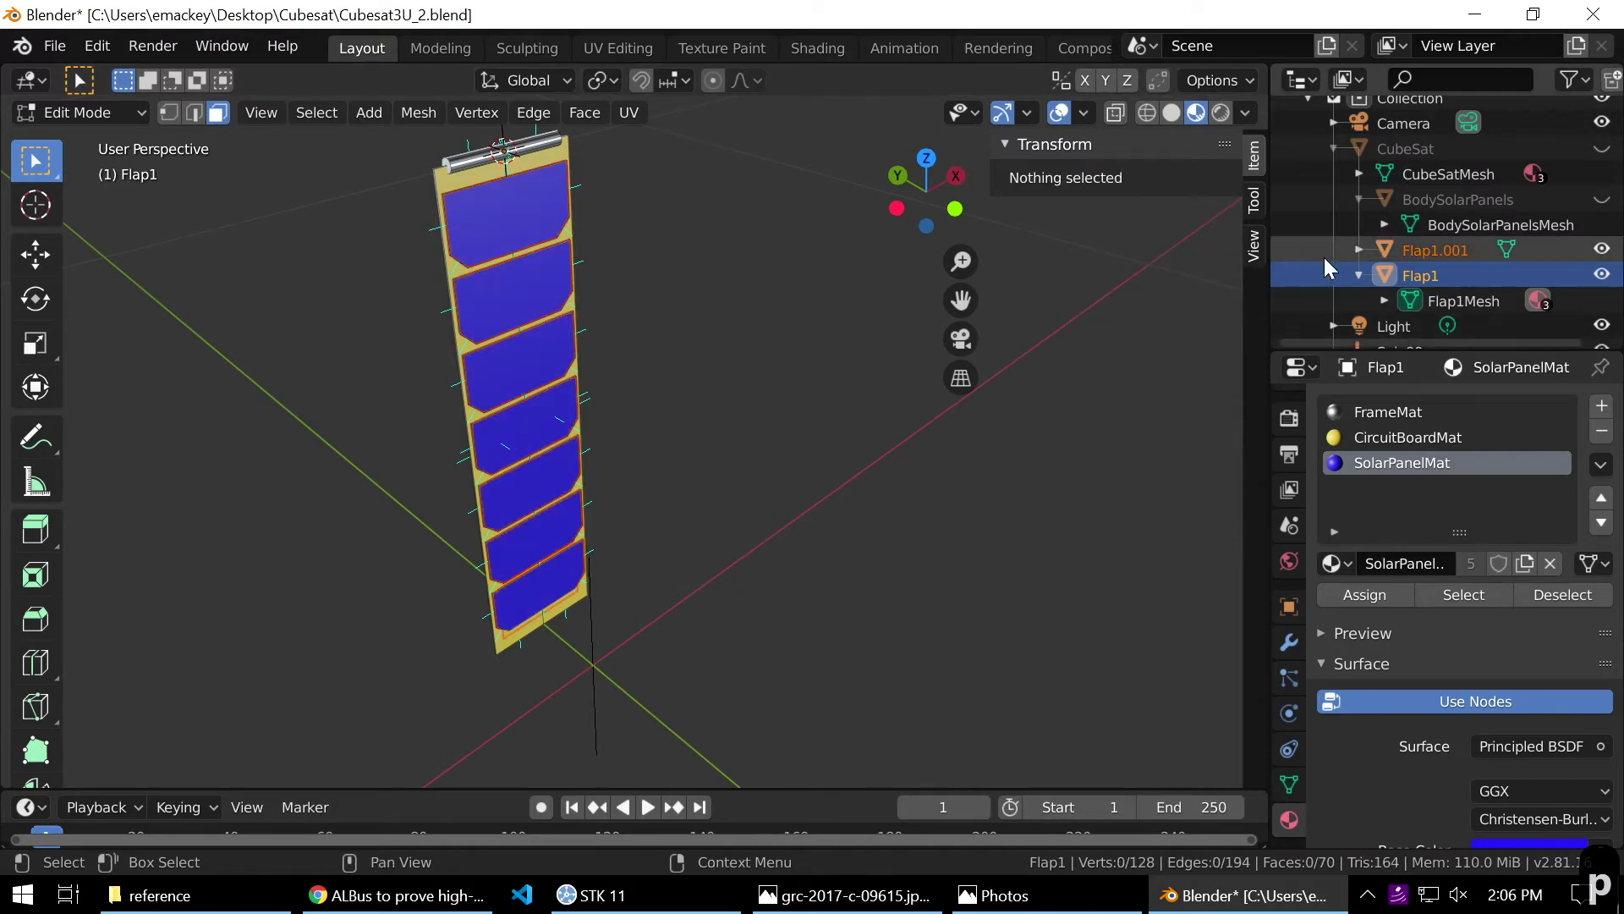
{"action": "key", "text": "Tab"}
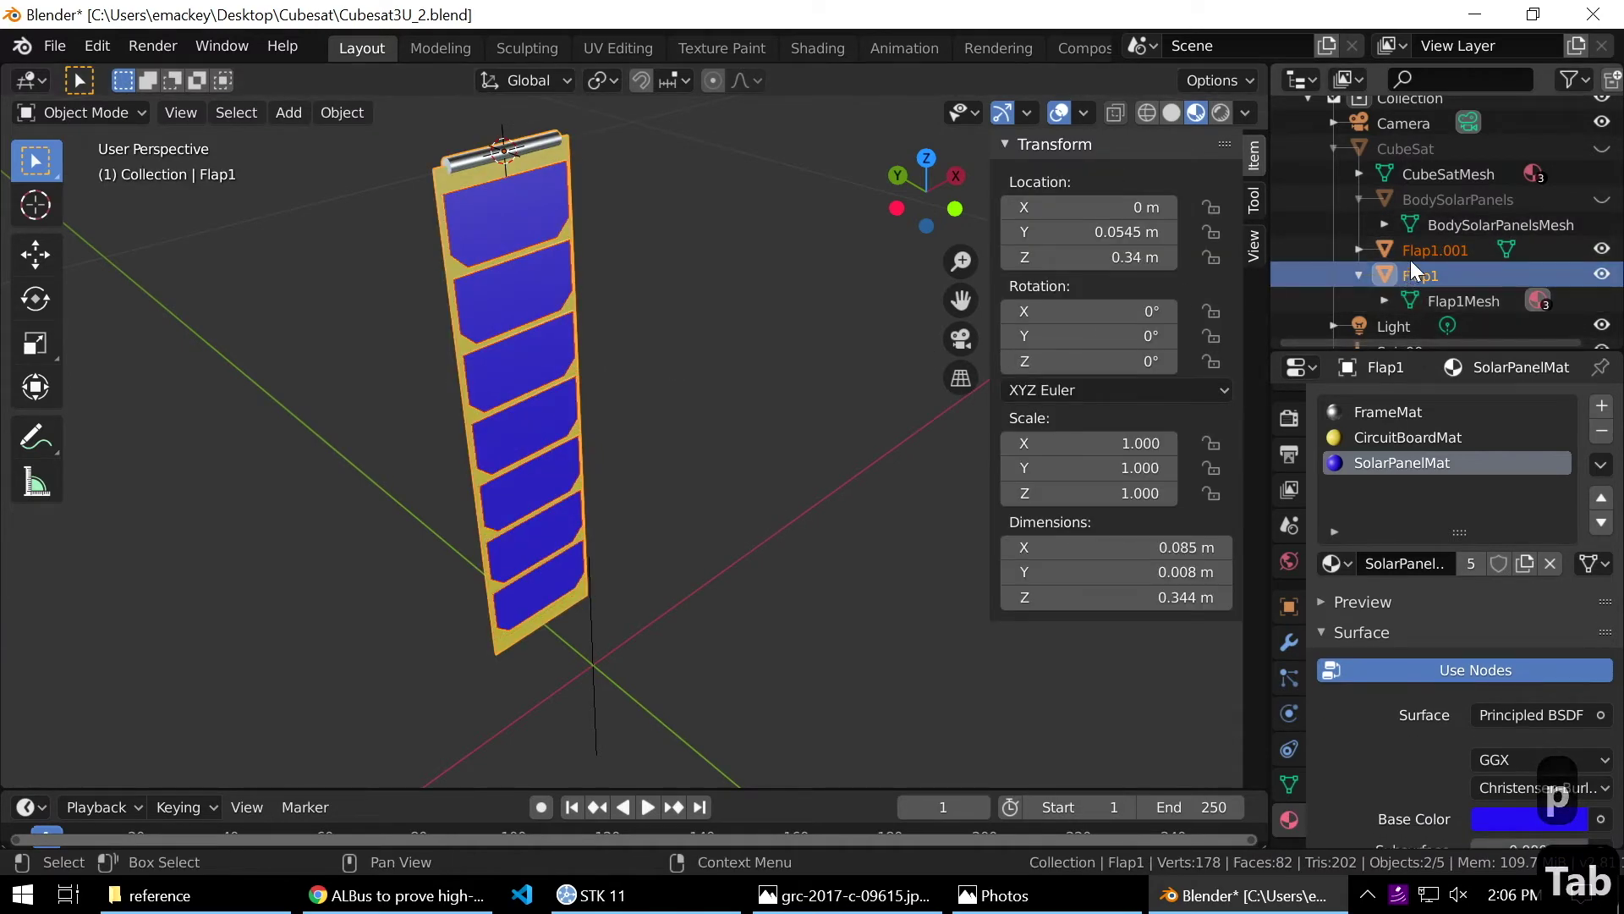
Parent the separated flap solar panels to Flap1 using the Object parent type.
{"action": "left_click", "coordinate": [1435, 250]}
{"action": "left_click", "coordinate": [1430, 275], "text": "ctrl"}
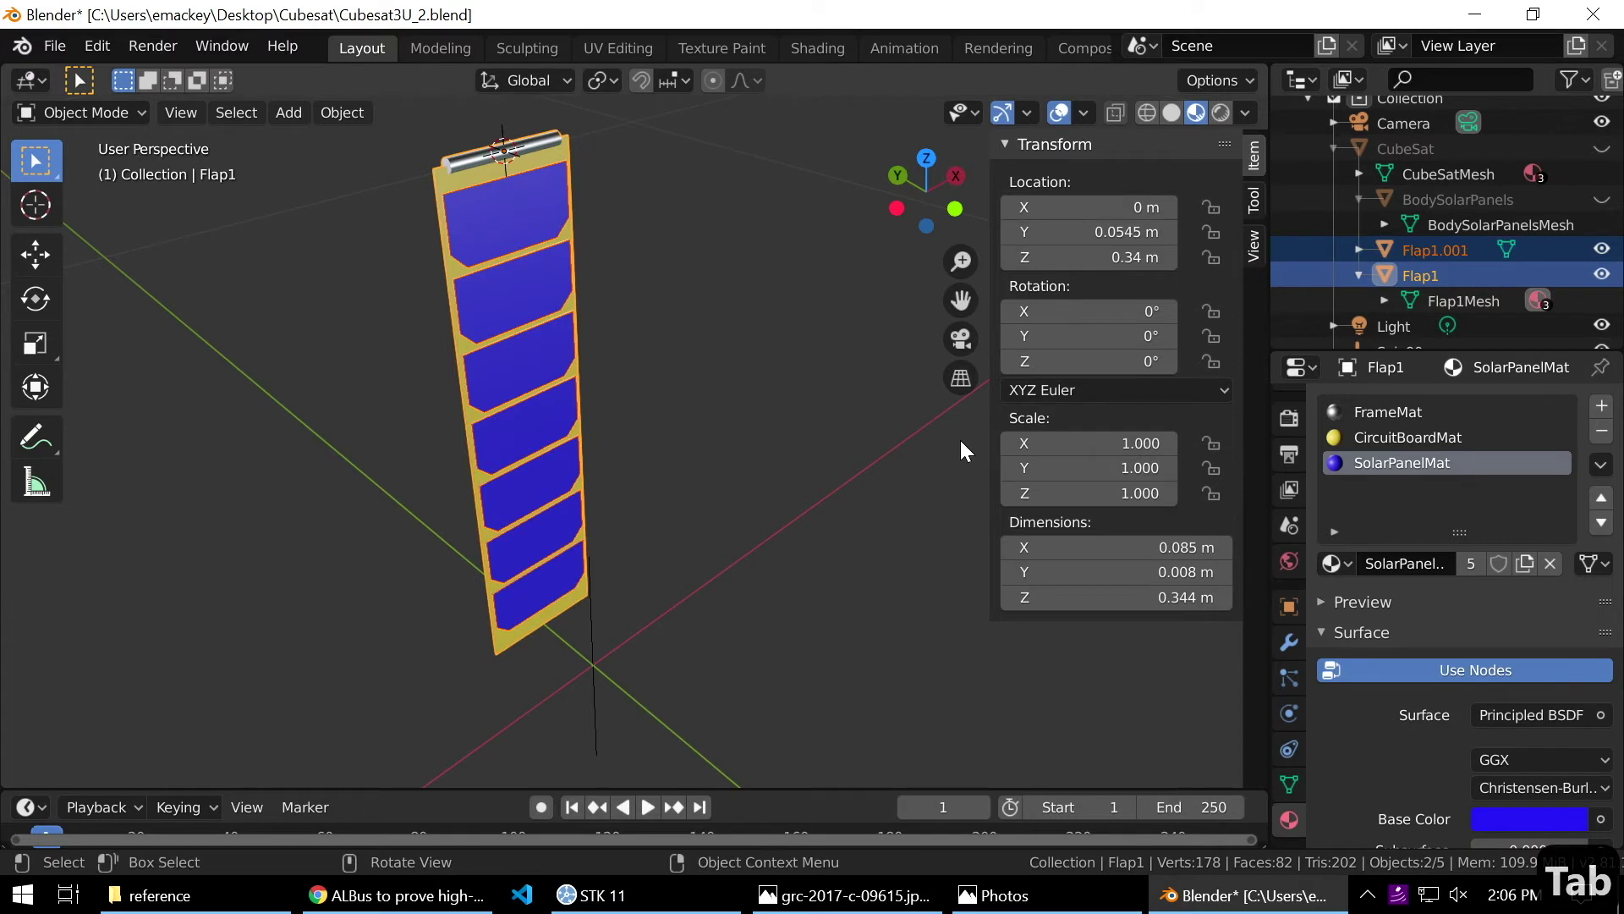
{"action": "key", "text": "ctrl+p"}
{"action": "left_click", "coordinate": [961, 440]}
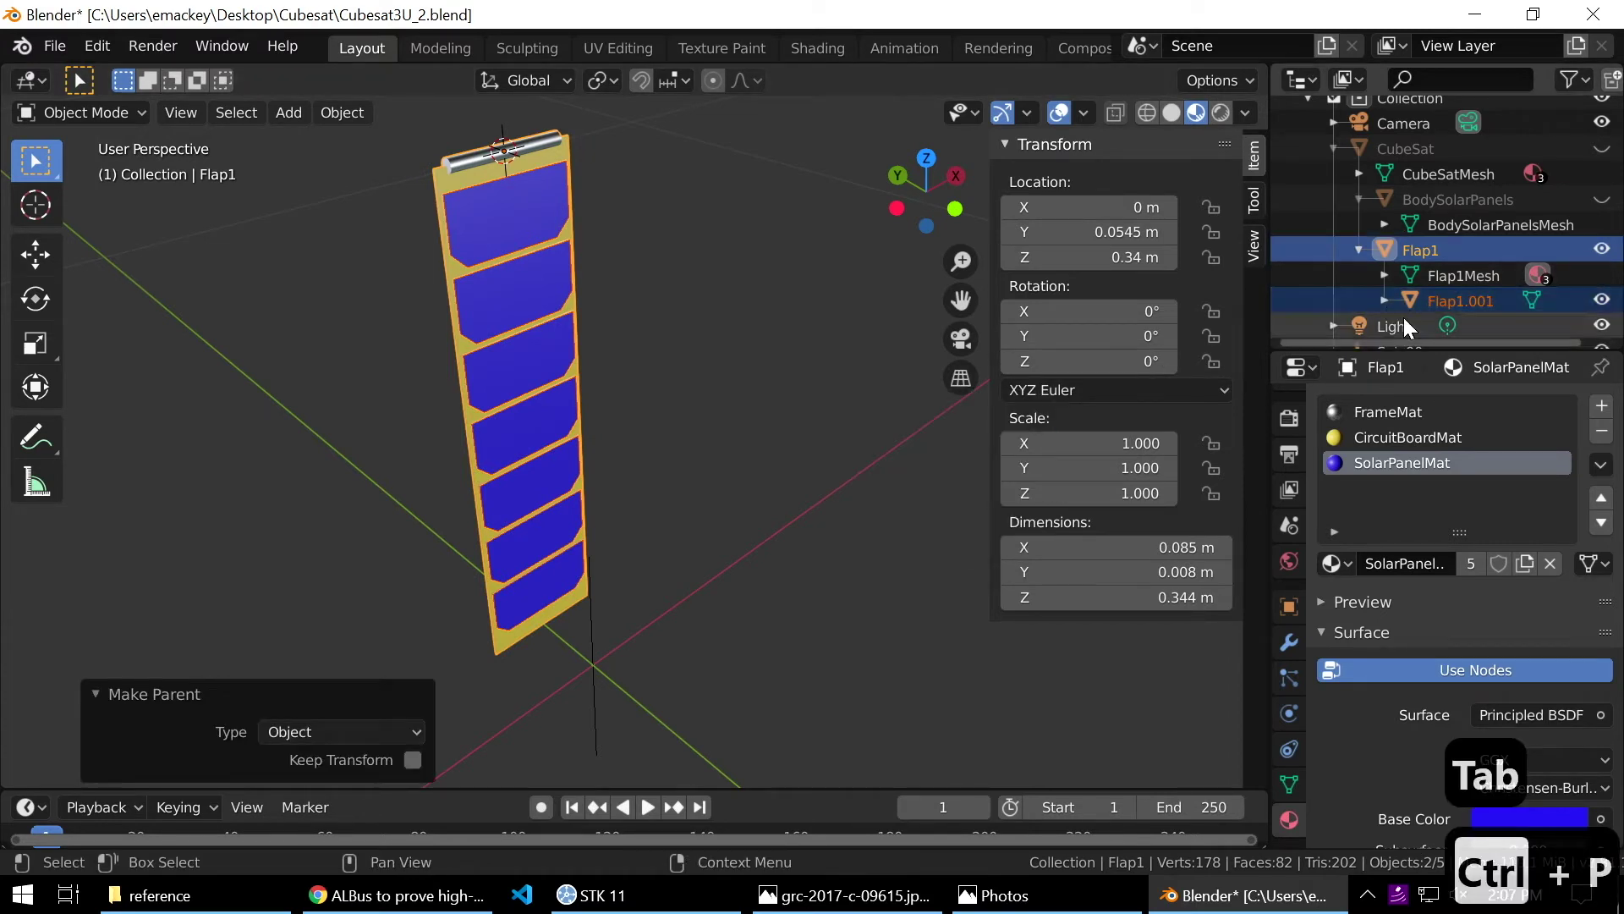
Rename the flap's separated solar panel object as Flap1_SolarPanels.
{"action": "double_click", "coordinate": [1452, 299]}
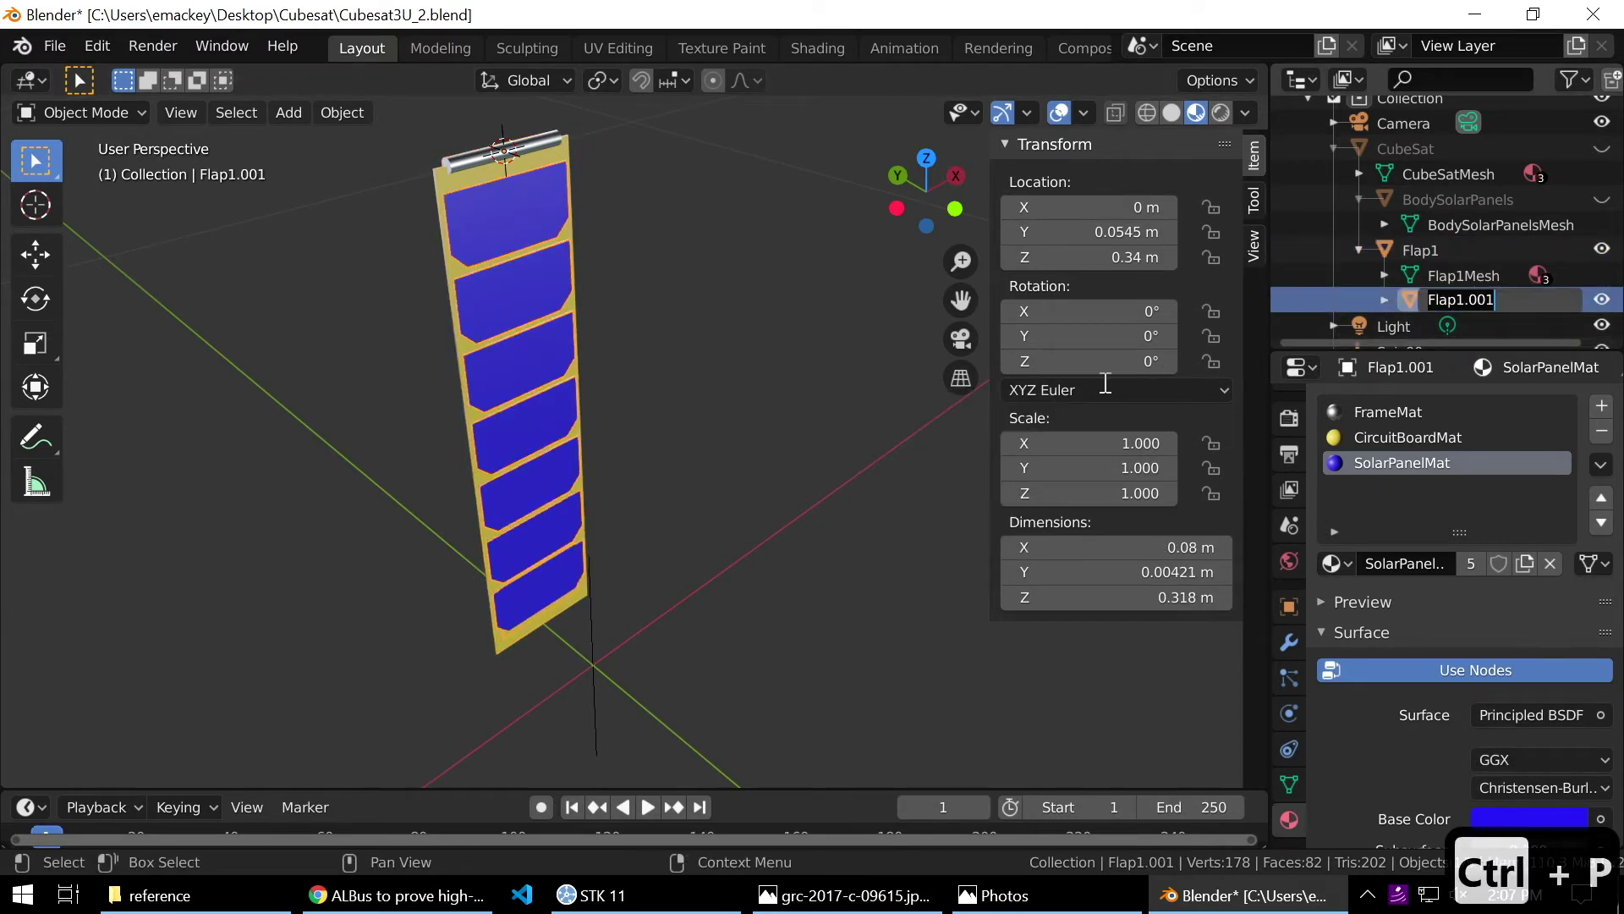
{"action": "type", "text": "Flap1"}
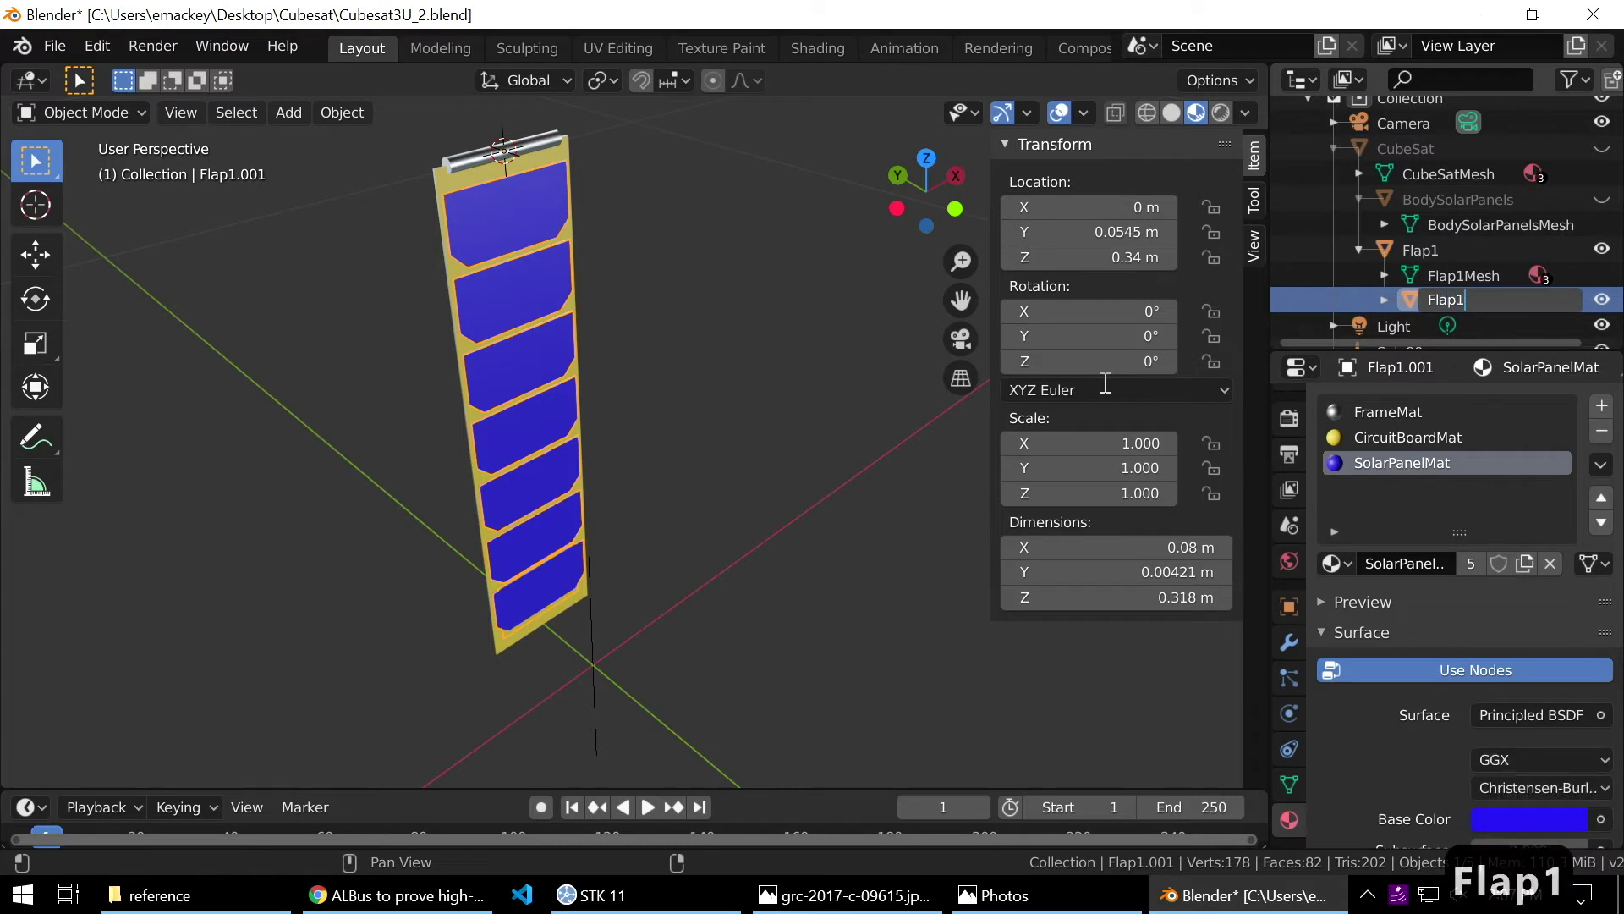
{"action": "type", "text": "_SolarPanels"}
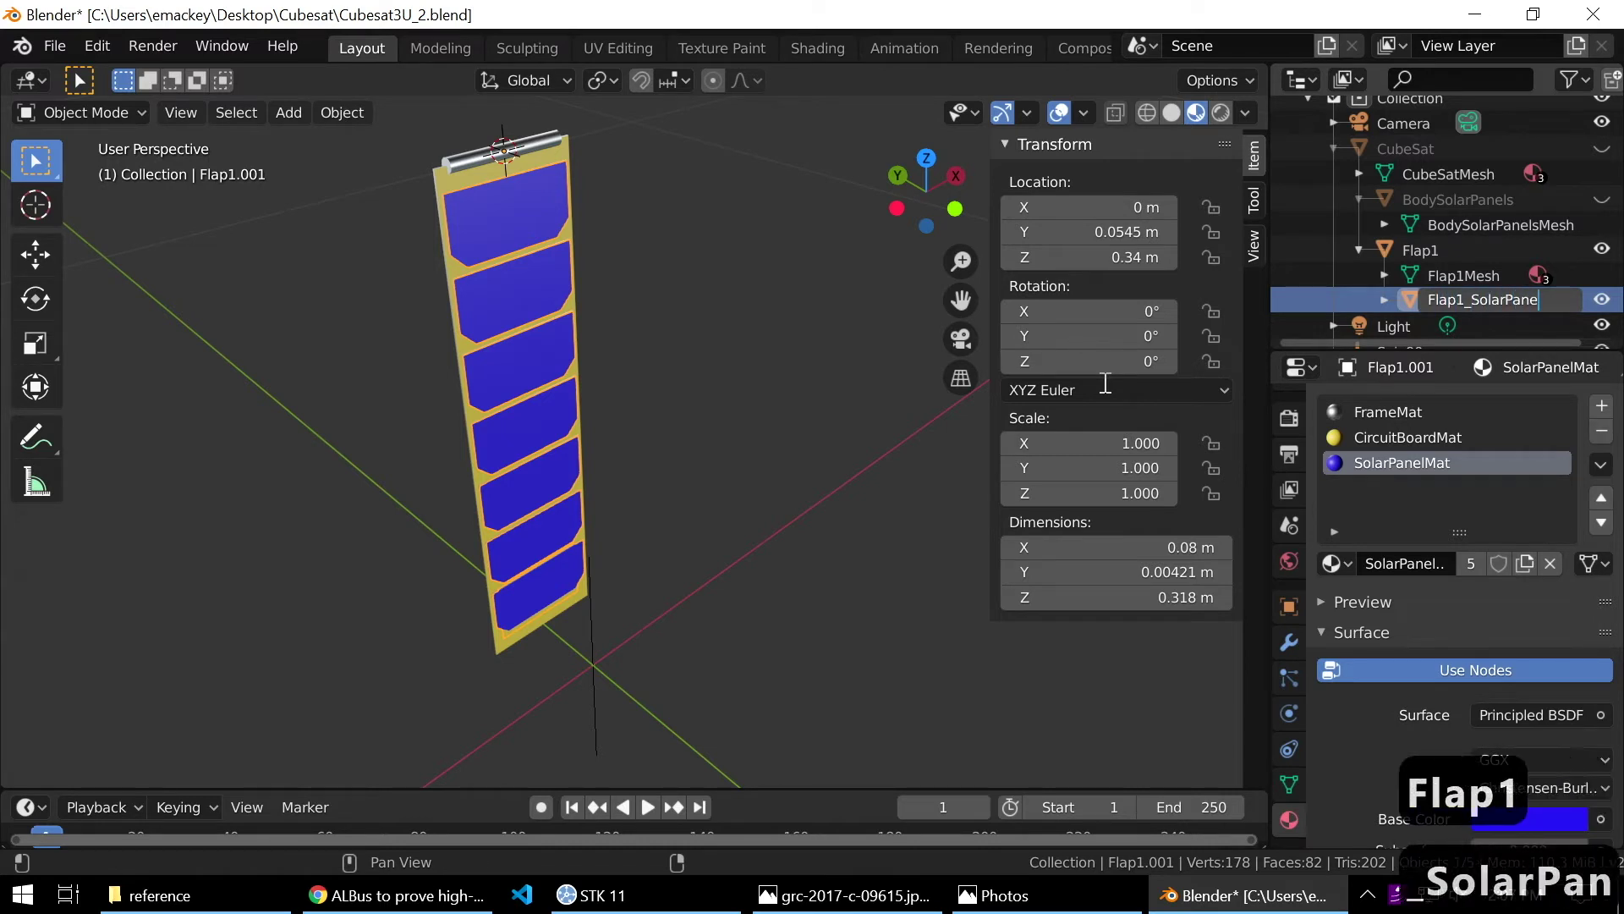
{"action": "key", "text": "Return"}
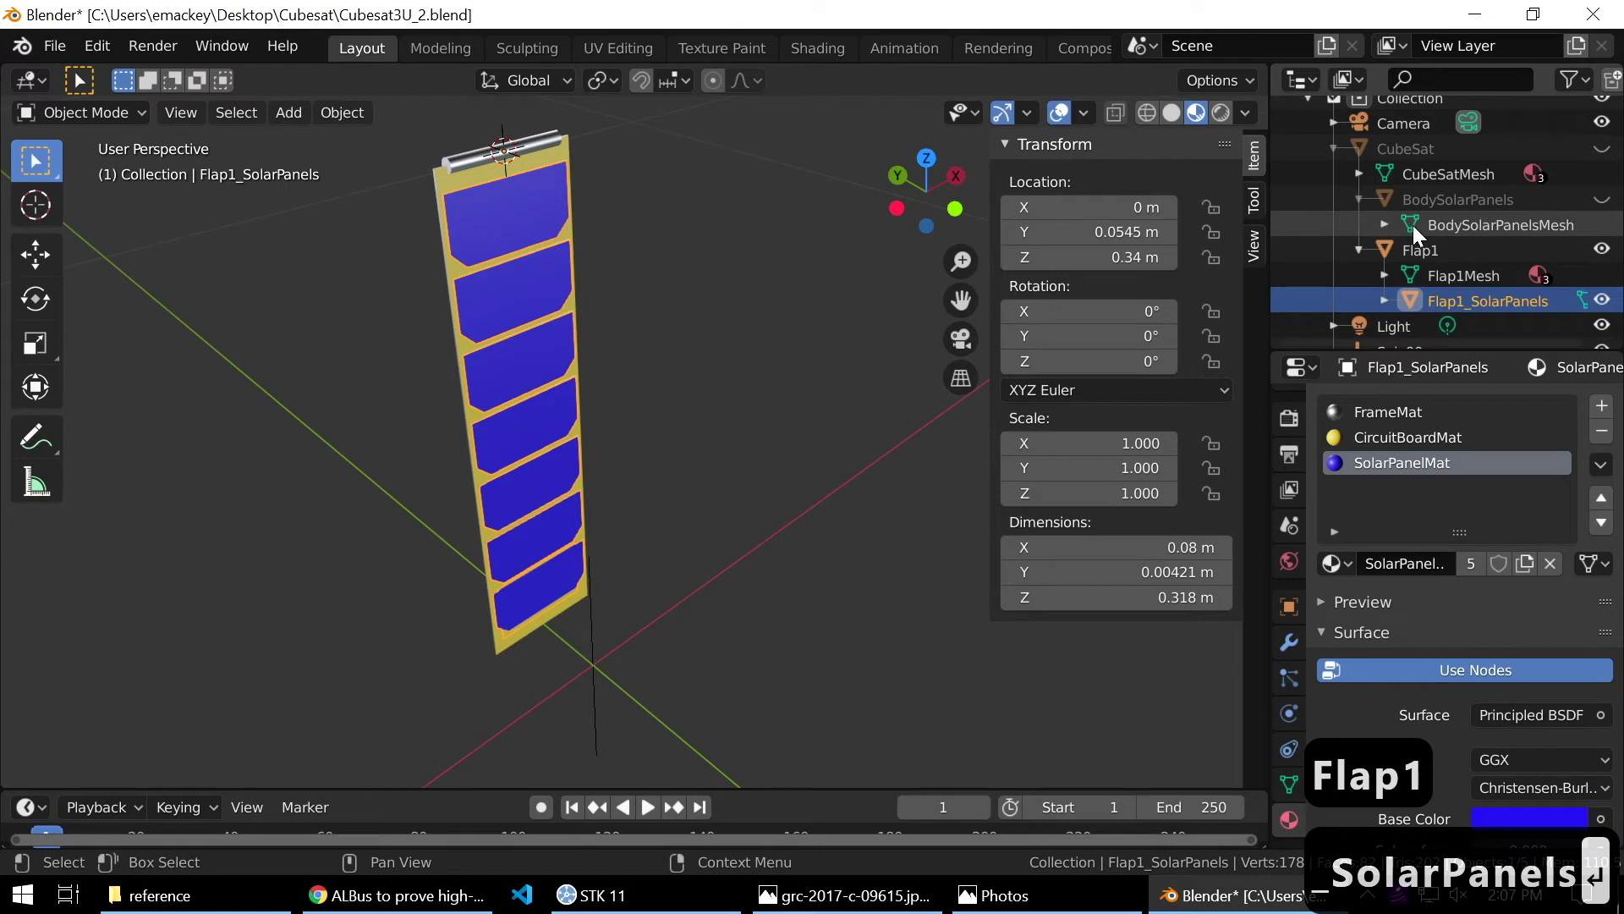
Rename the mesh data of Flap1_SolarPanels as Flap1_SolarPanelMesh.
{"action": "scroll", "coordinate": [1354, 237], "scroll_direction": "down", "scroll_amount": 1}
{"action": "left_click", "coordinate": [1385, 274]}
{"action": "scroll", "coordinate": [1439, 279], "scroll_direction": "down", "scroll_amount": 1}
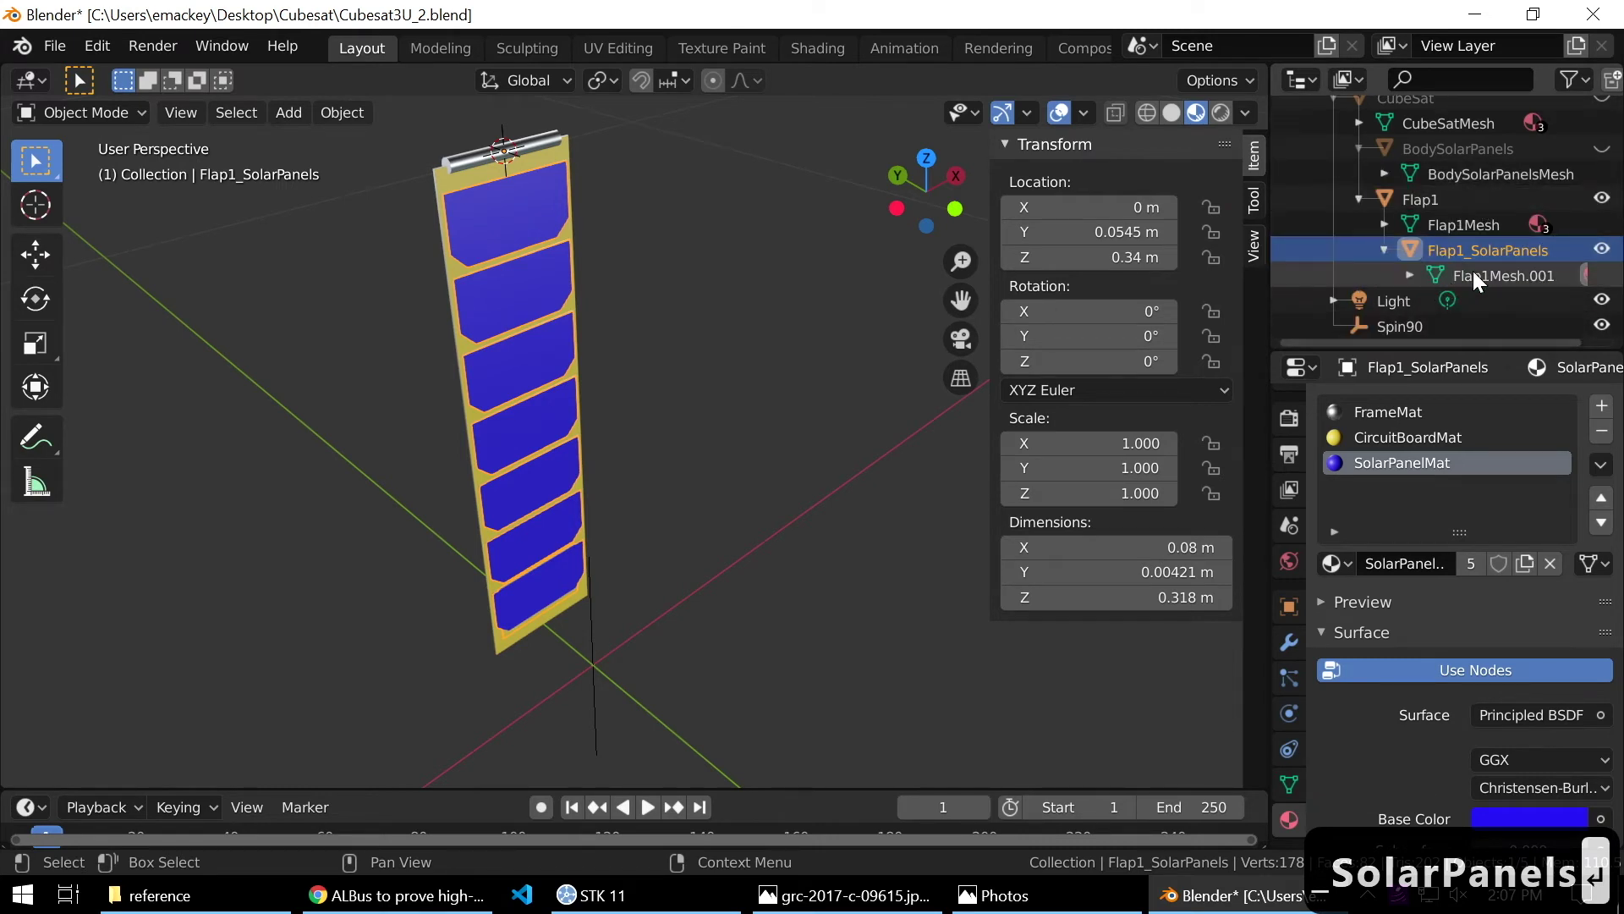
{"action": "double_click", "coordinate": [1473, 272]}
{"action": "key", "text": "BackSpace"}
{"action": "key", "text": "BackSpace"}
{"action": "key", "text": "BackSpace"}
{"action": "key", "text": "BackSpace"}
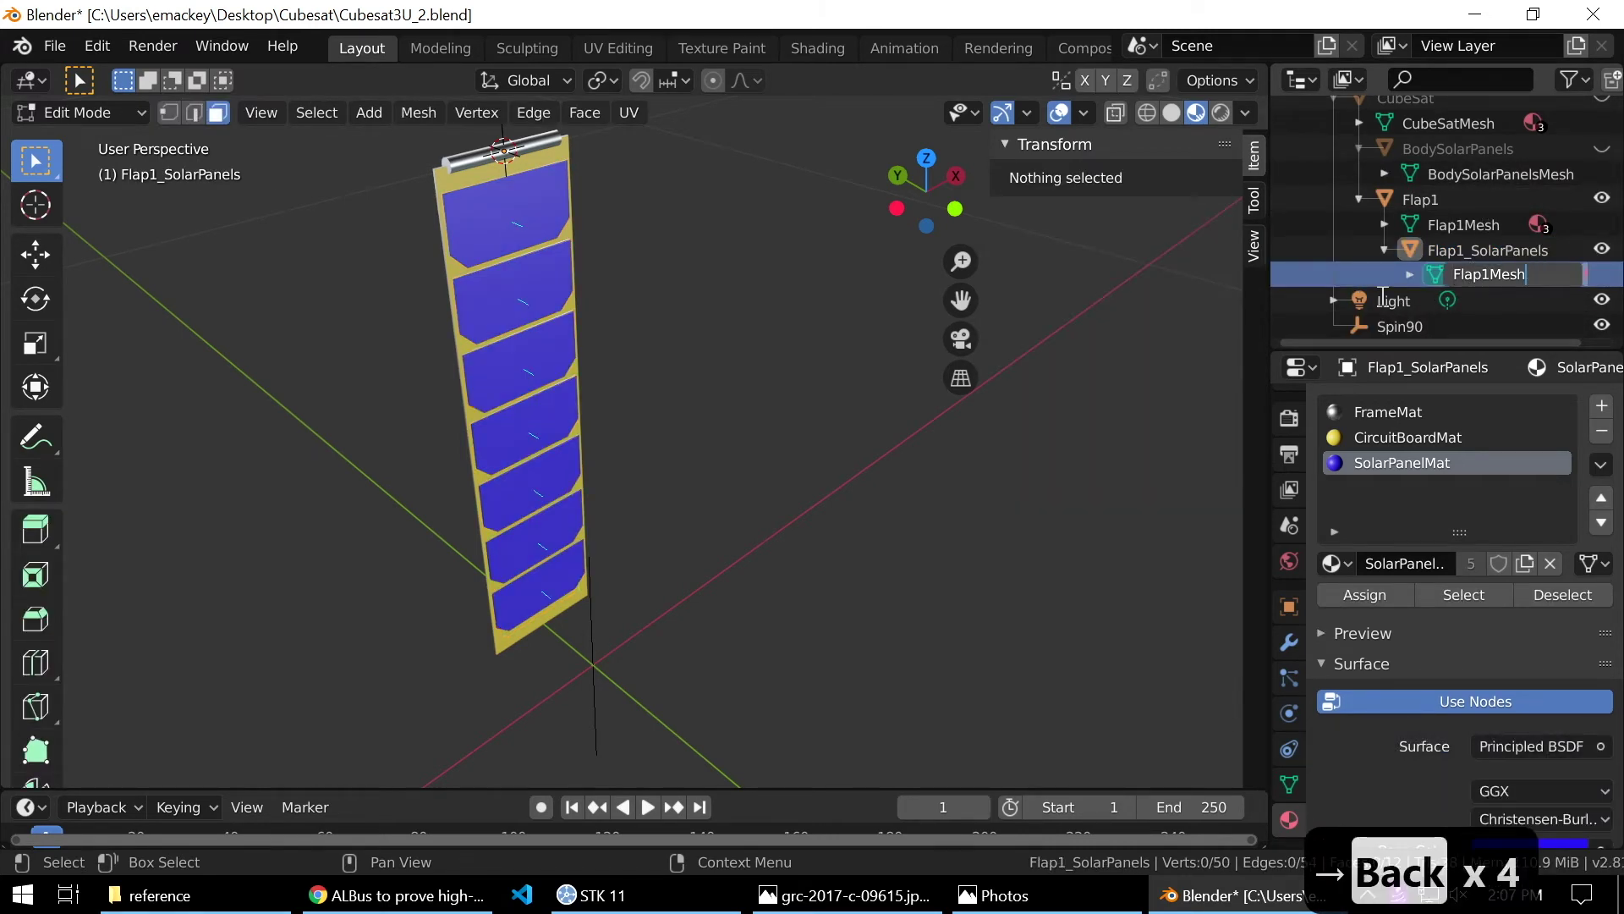
{"action": "key", "text": "BackSpace"}
{"action": "type", "text": "_"}
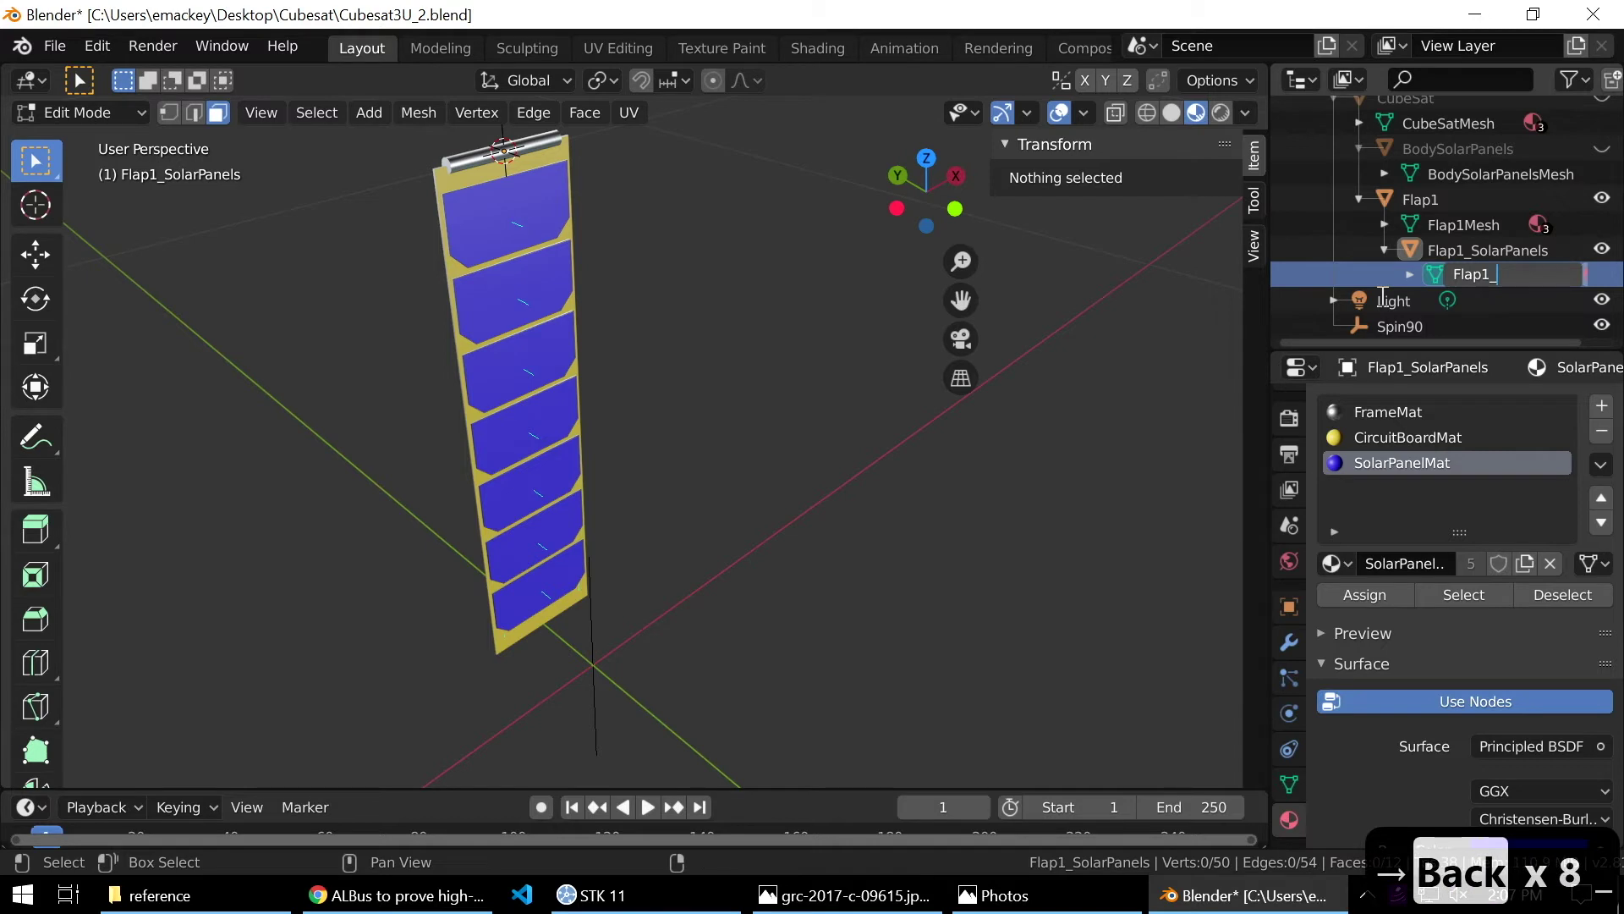
{"action": "type", "text": "SolarPanelM"}
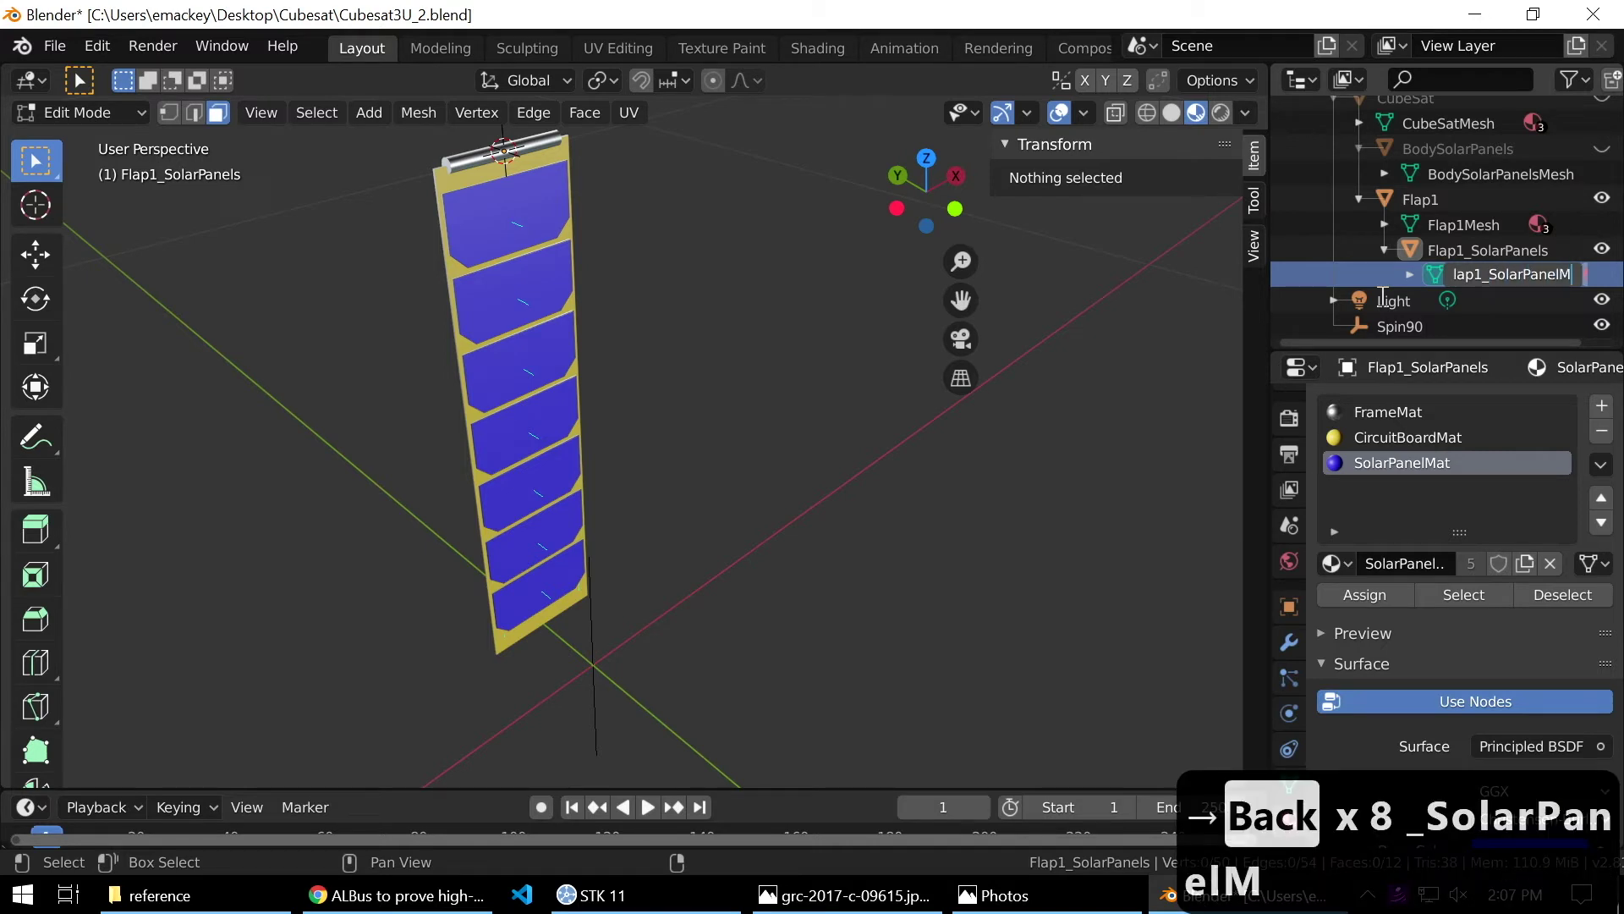
{"action": "type", "text": "esh"}
{"action": "key", "text": "Return"}
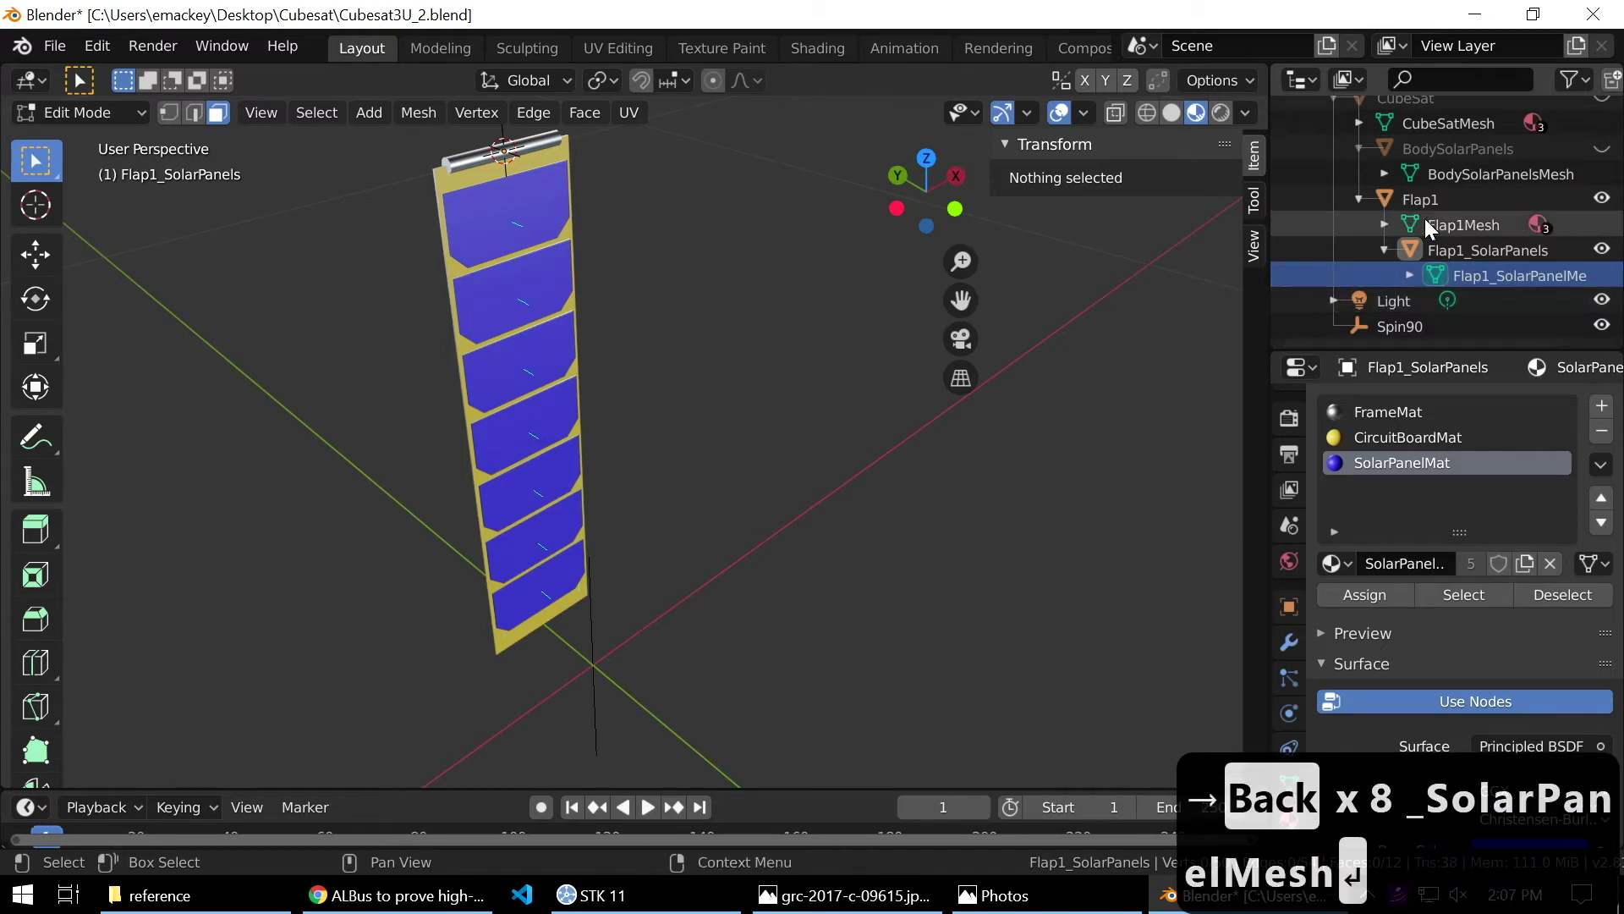
Unhide CubeSat and BodySolarPanels, select Flap1 and return to Object Mode.
{"action": "scroll", "coordinate": [1424, 218], "scroll_direction": "up", "scroll_amount": 3}
{"action": "left_click_drag", "start_coordinate": [1602, 165], "coordinate": [1601, 215]}
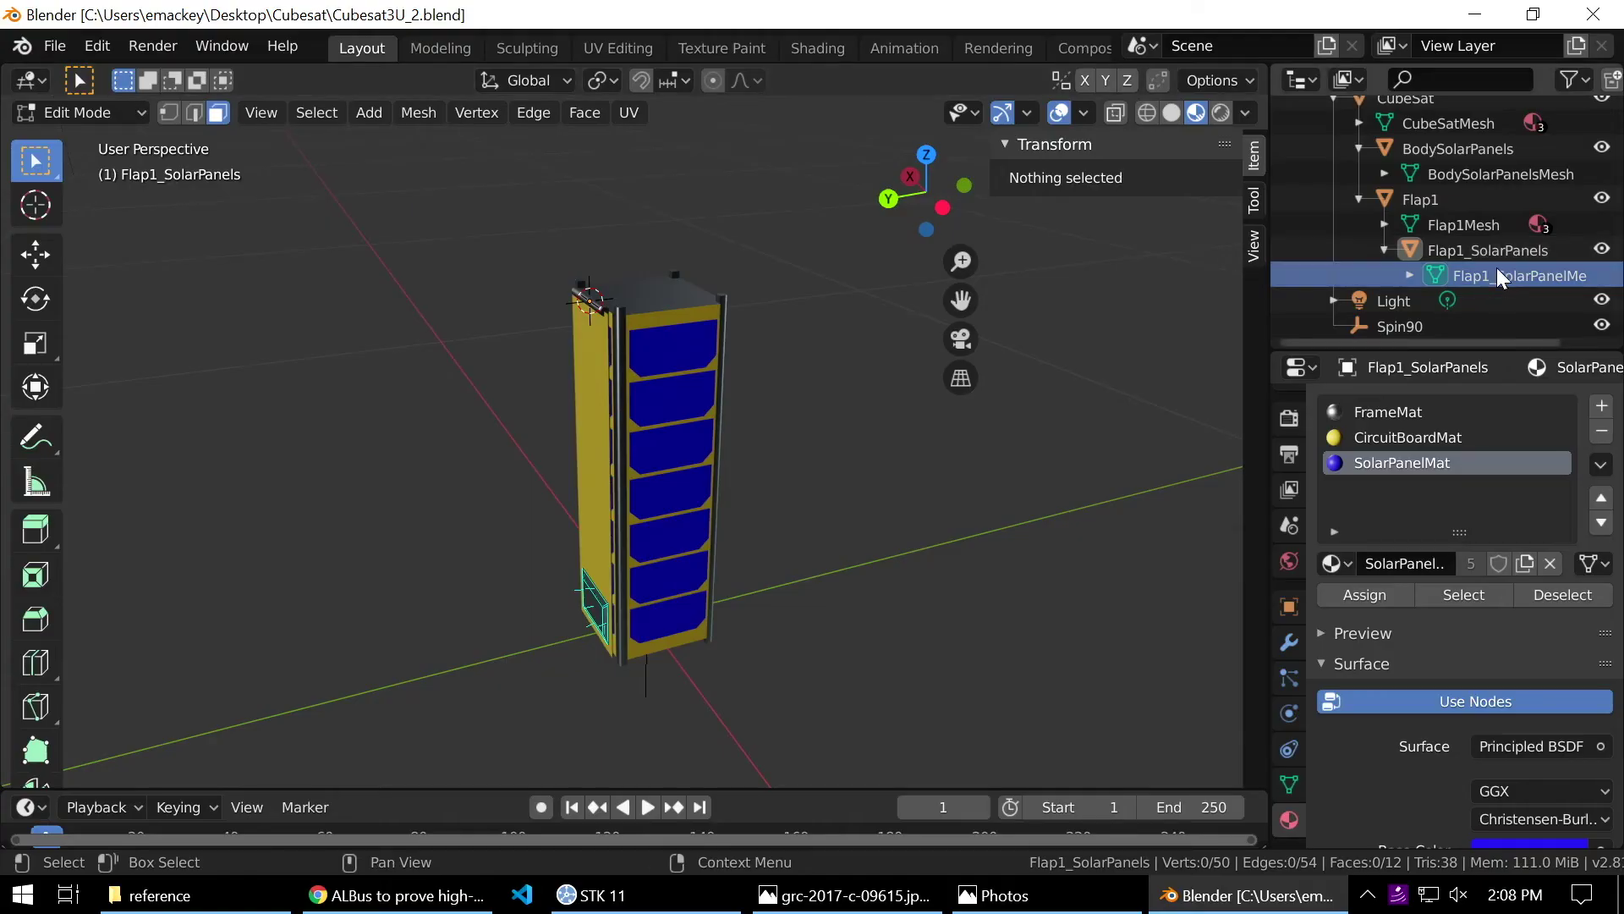
{"action": "left_click", "coordinate": [1442, 196]}
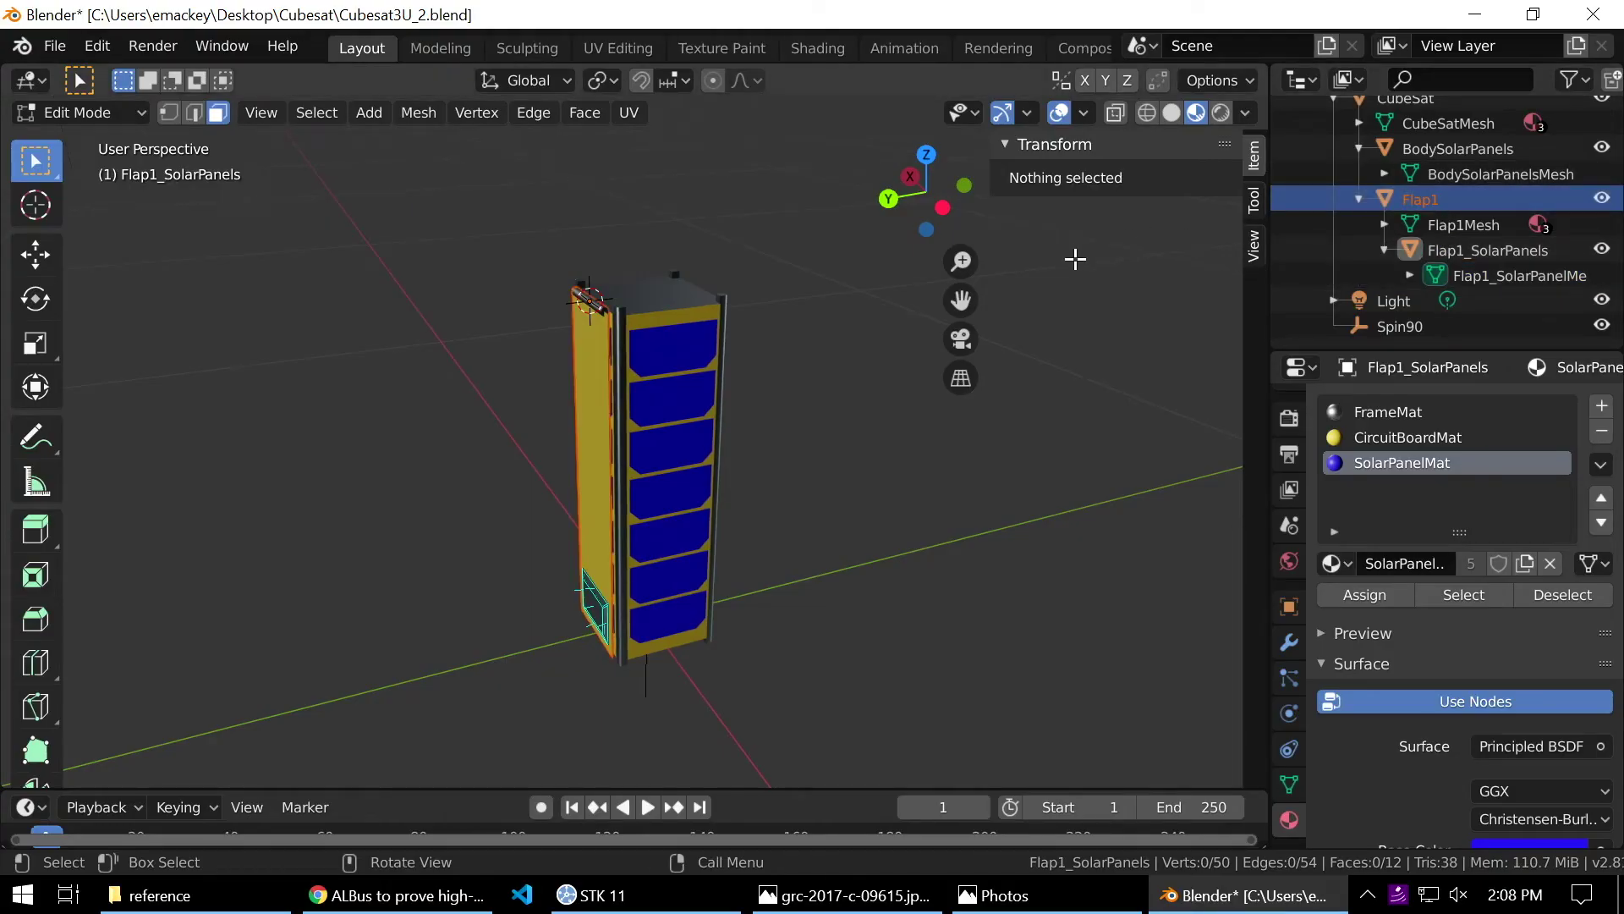
{"action": "key", "text": "Tab"}
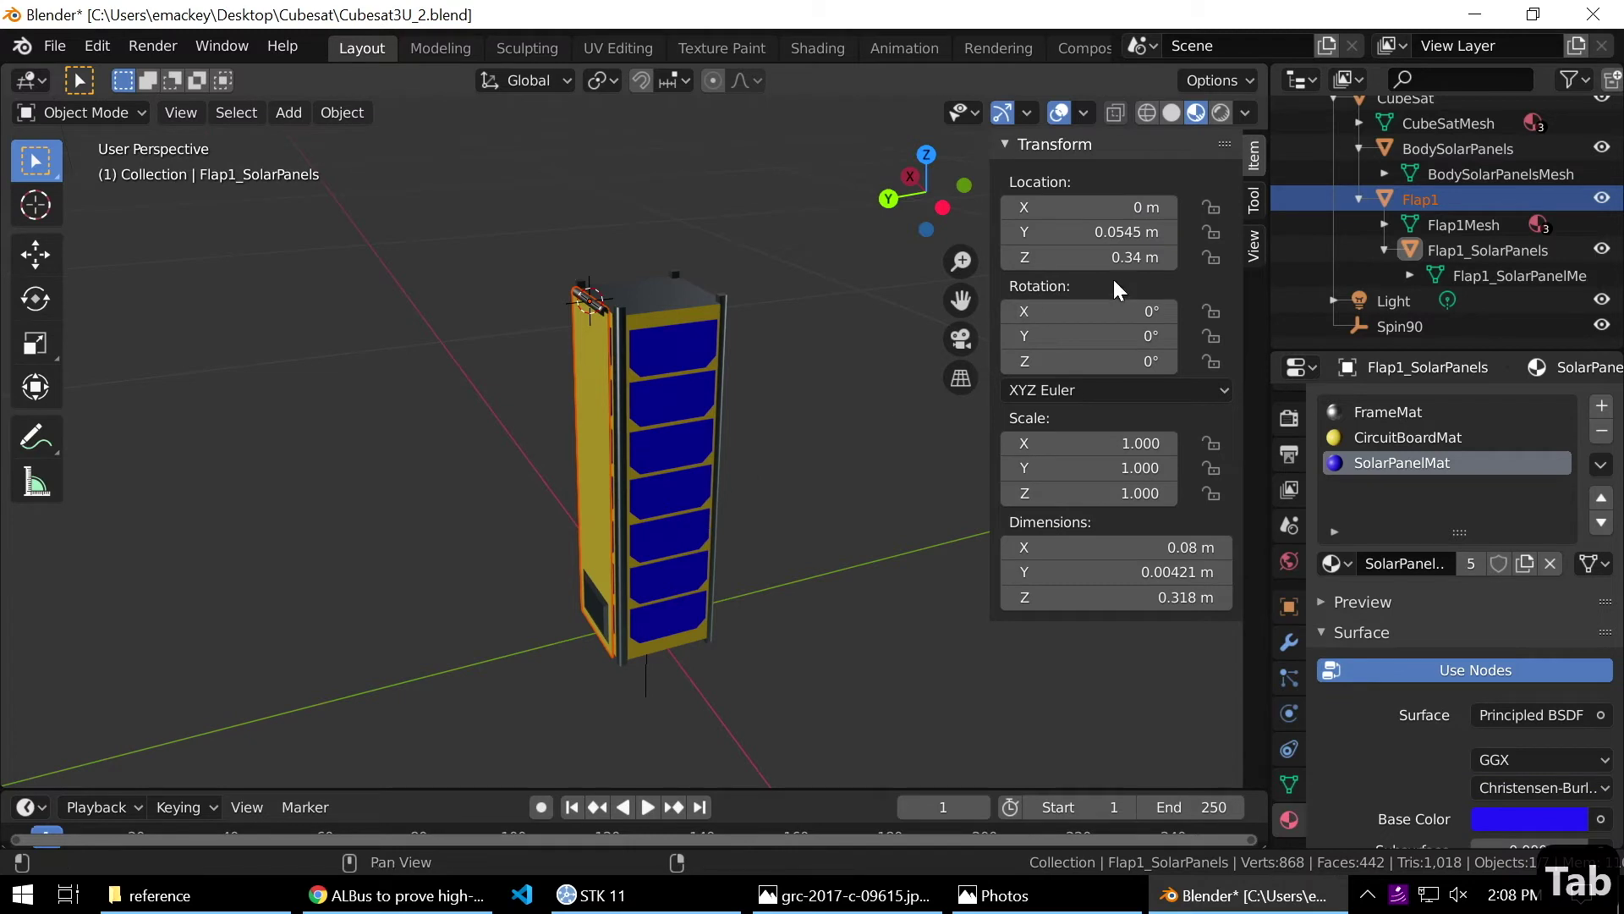
Test Flap1's hinge by rotating it about X to 49°, and reset its X rotation to 0°.
{"action": "left_click_drag", "start_coordinate": [1077, 304], "coordinate": [1136, 304]}
{"action": "key", "text": "ctrl+z"}
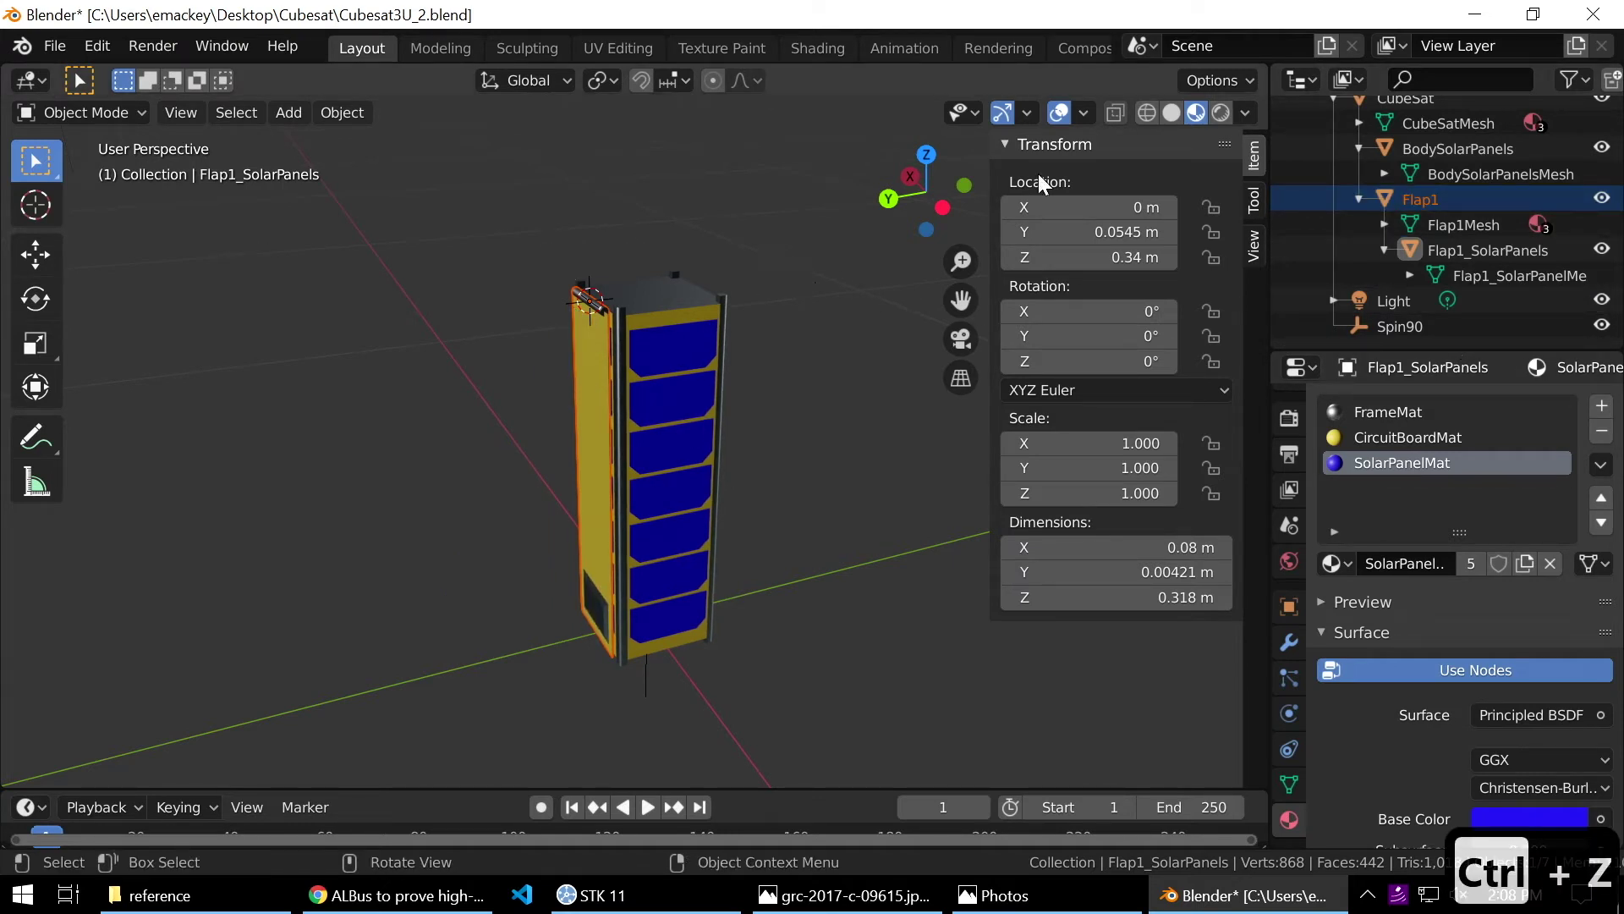
{"action": "left_click", "coordinate": [1428, 203]}
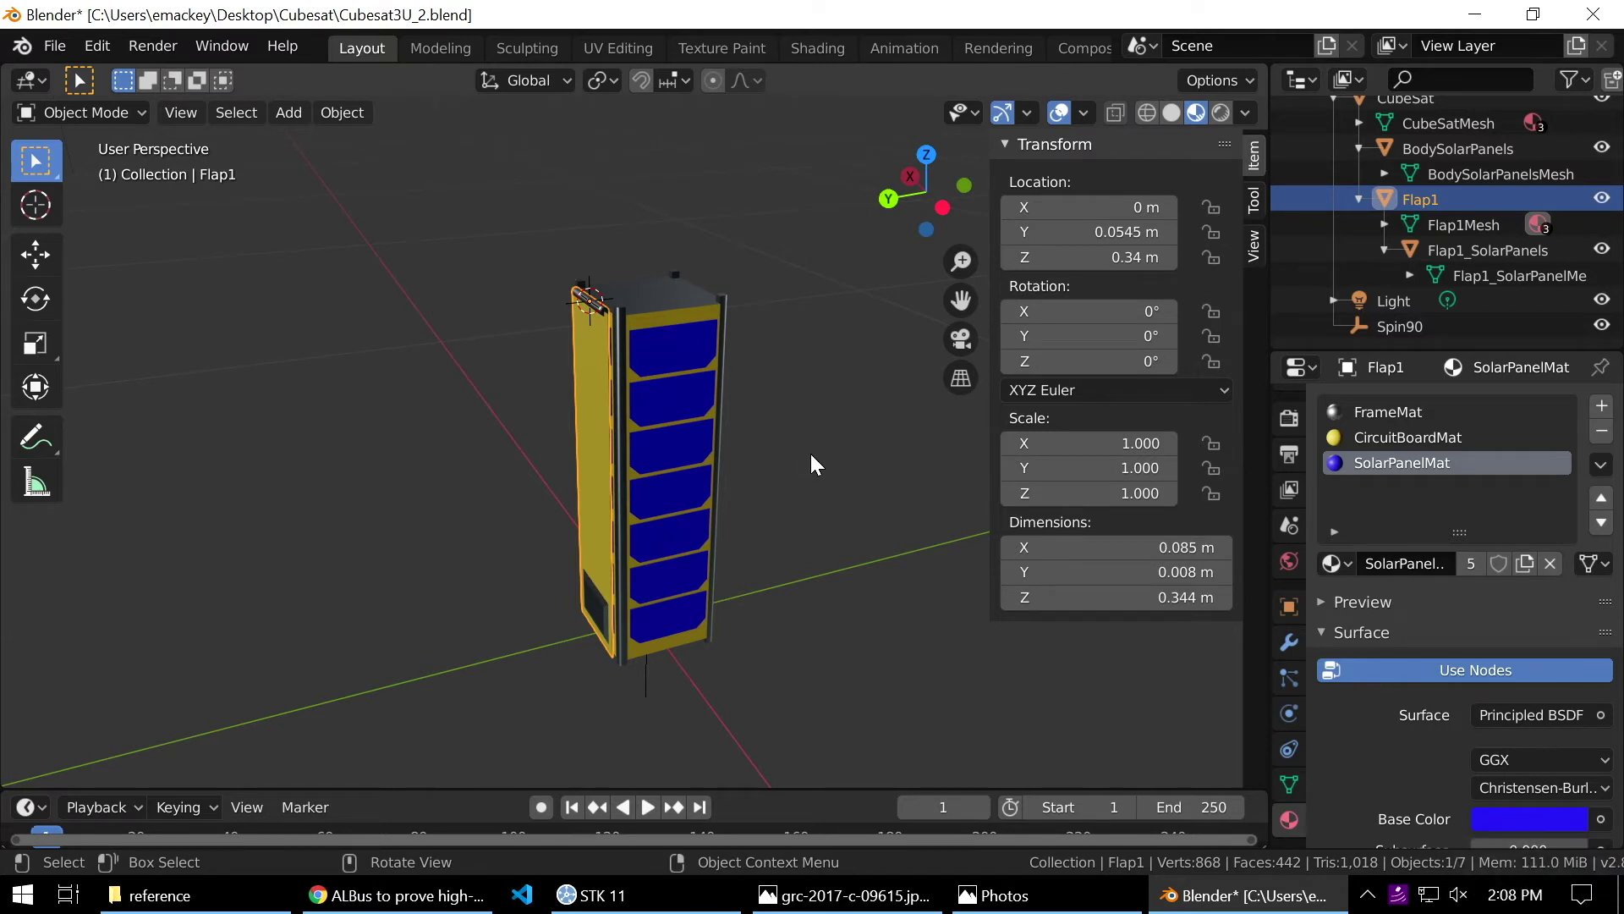
{"action": "left_click_drag", "start_coordinate": [1064, 310], "coordinate": [1099, 310]}
{"action": "left_click", "coordinate": [1065, 310]}
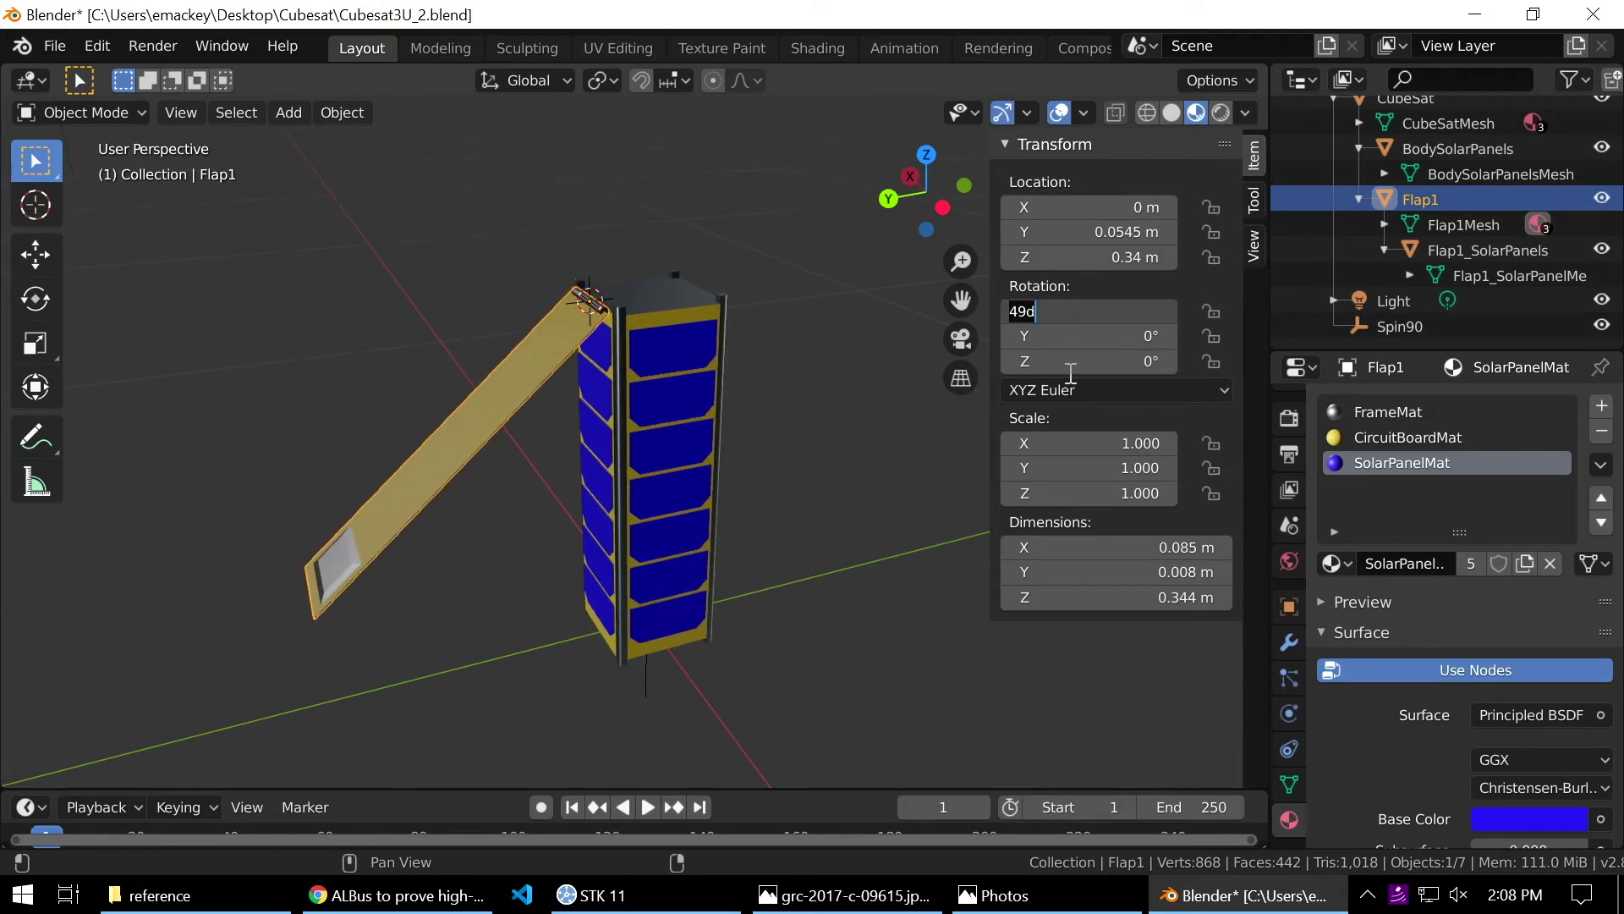
{"action": "key", "text": "Return"}
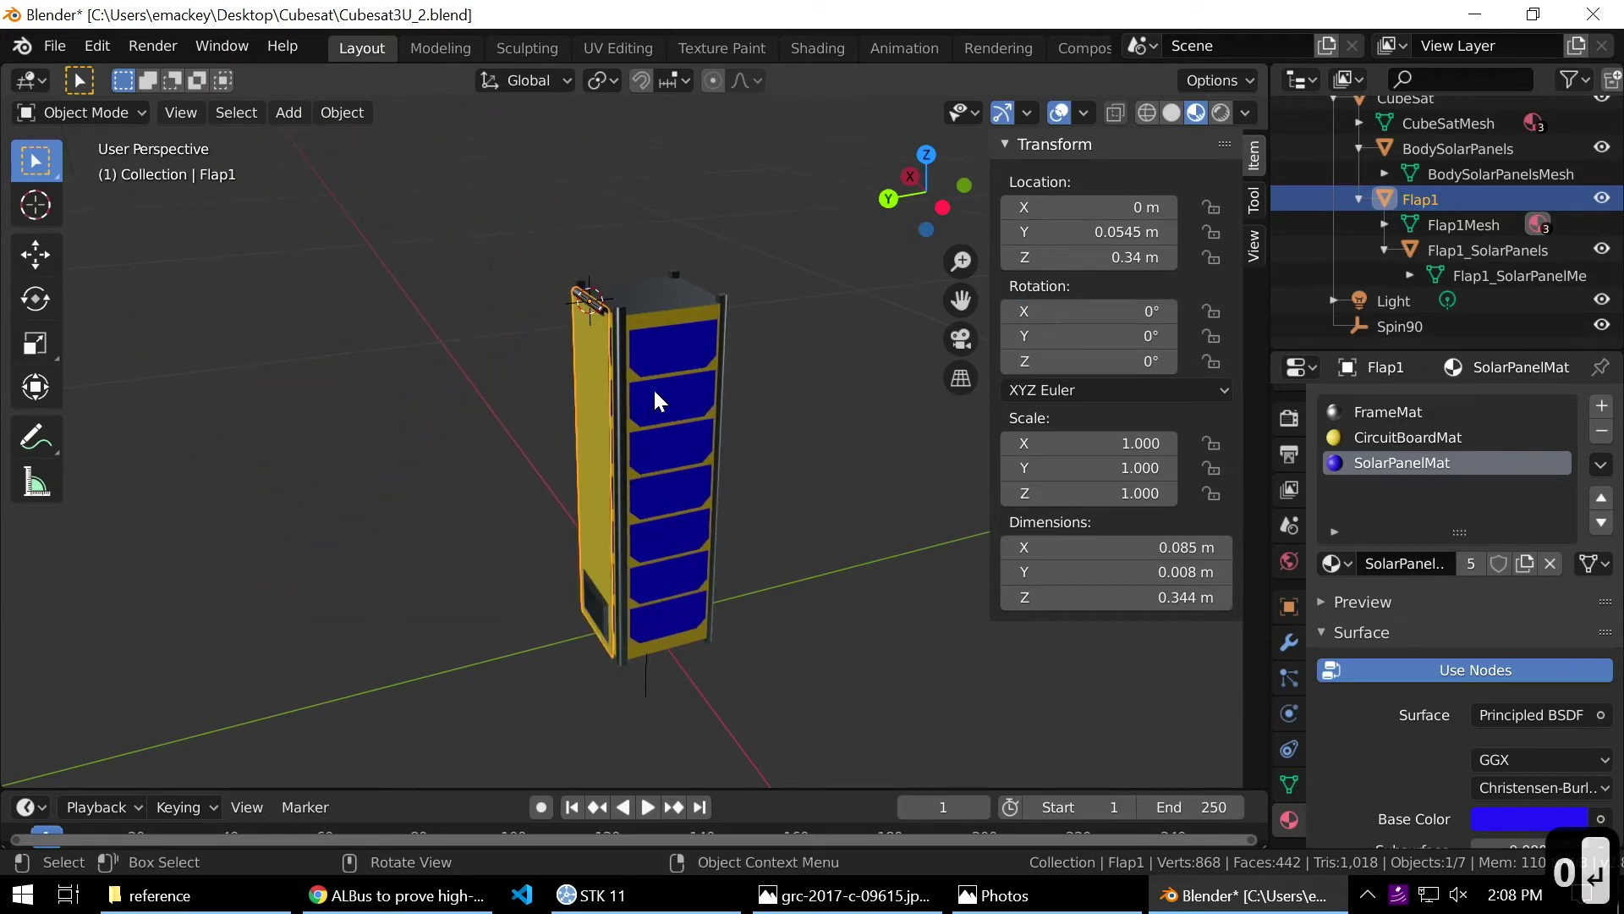
Reset the 3D cursor's location to 0 m on X, Y and Z.
{"action": "middle_click_drag", "start_coordinate": [654, 392], "coordinate": [727, 439]}
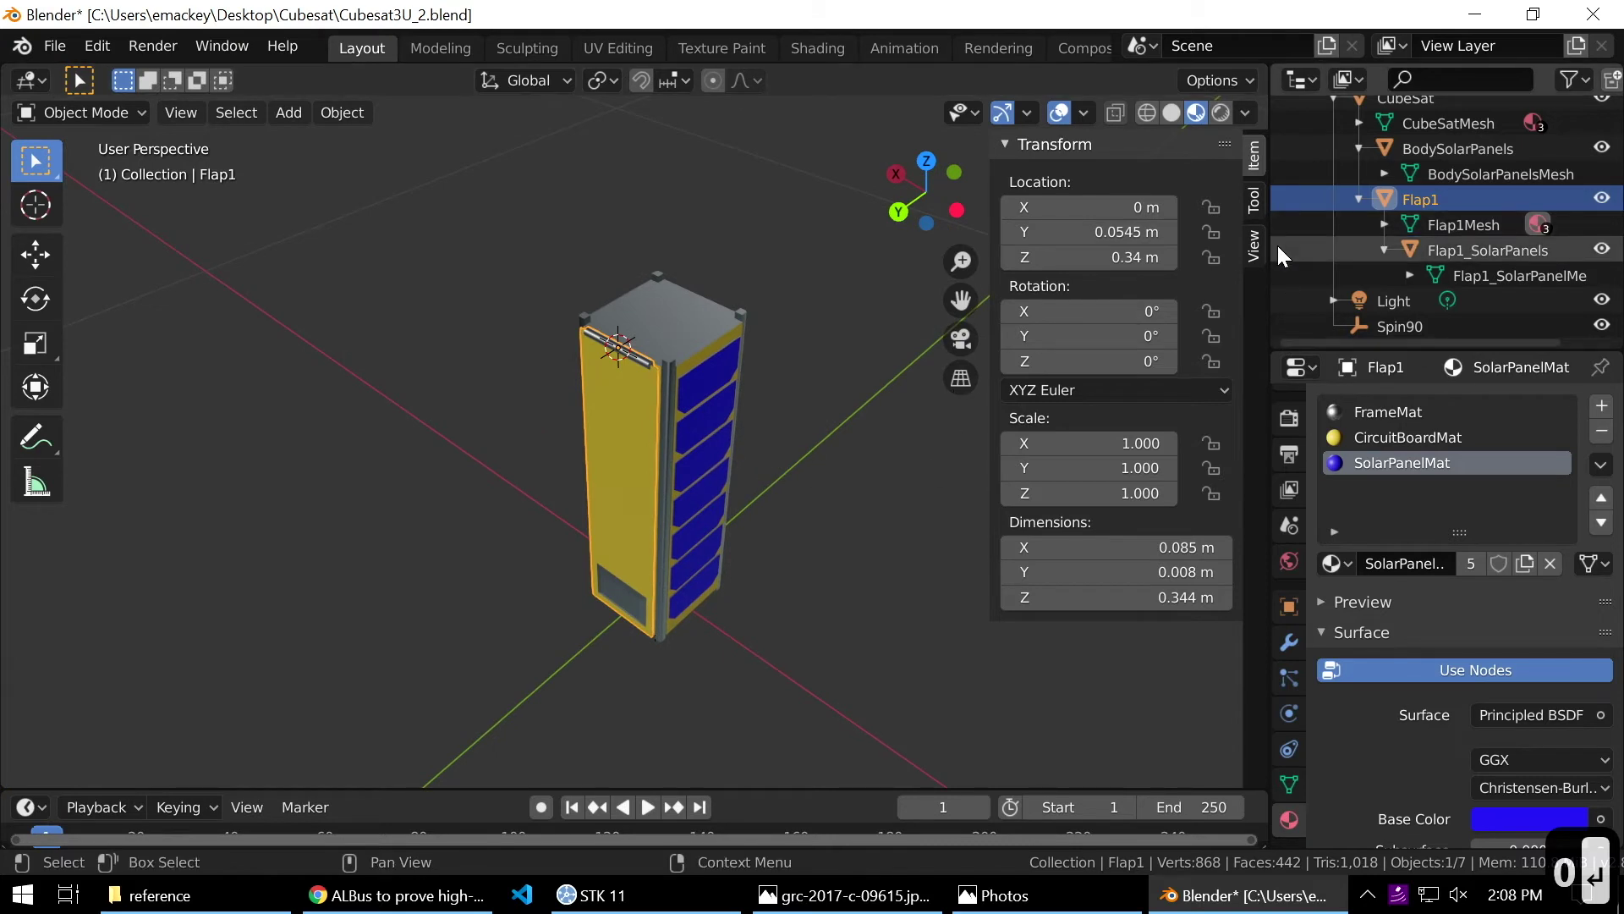
{"action": "left_click", "coordinate": [1256, 244]}
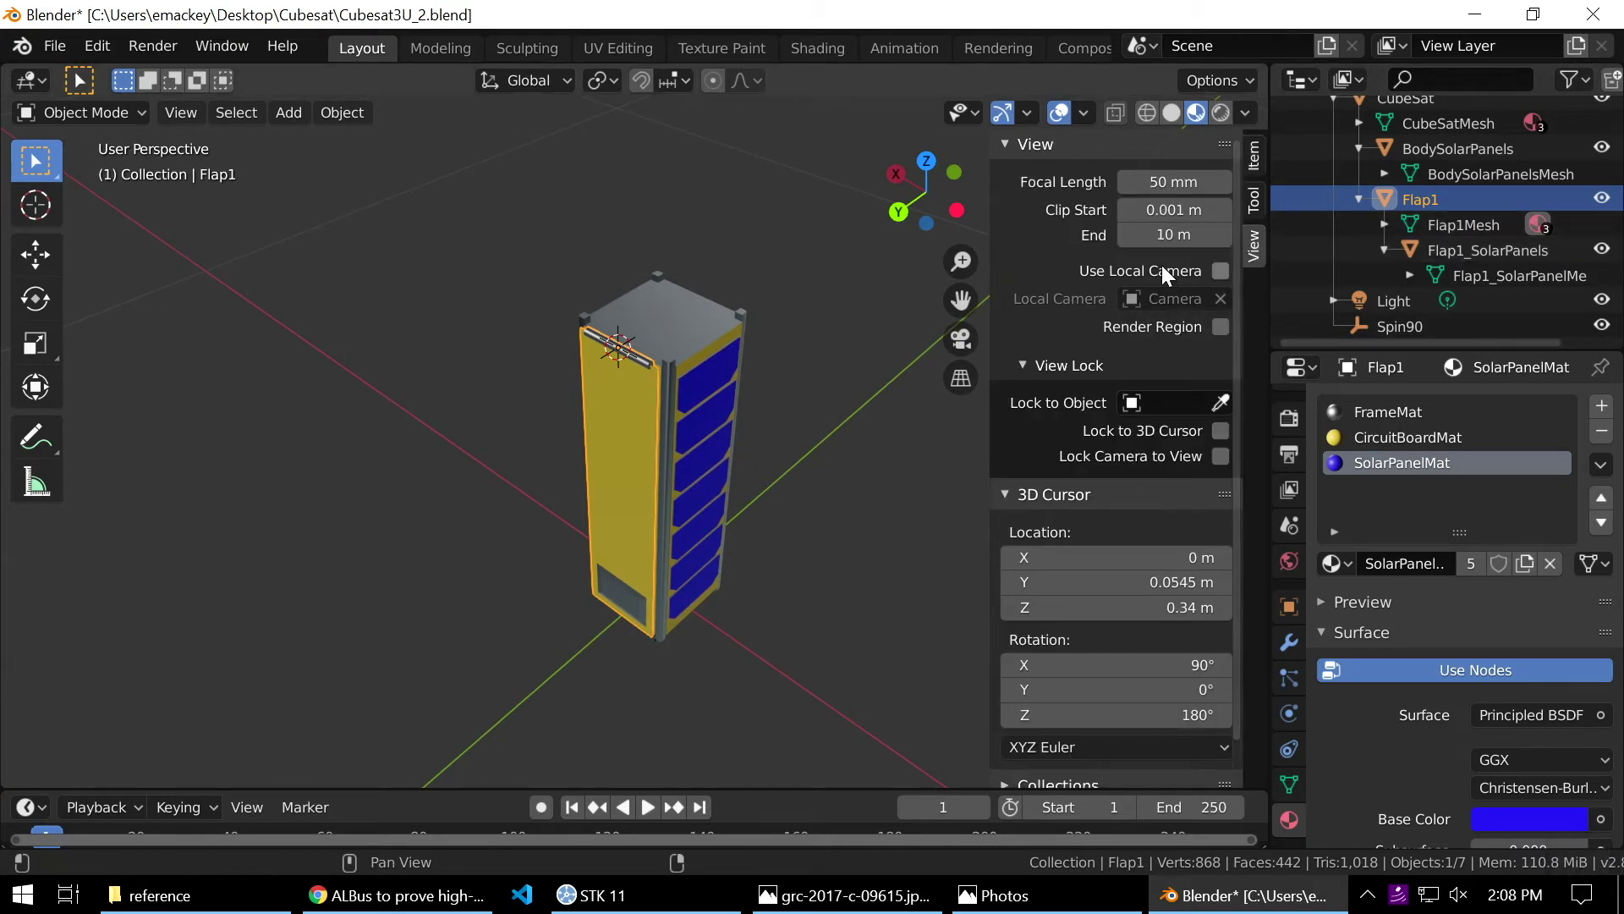
{"action": "scroll", "coordinate": [1155, 566], "scroll_direction": "down", "scroll_amount": 1}
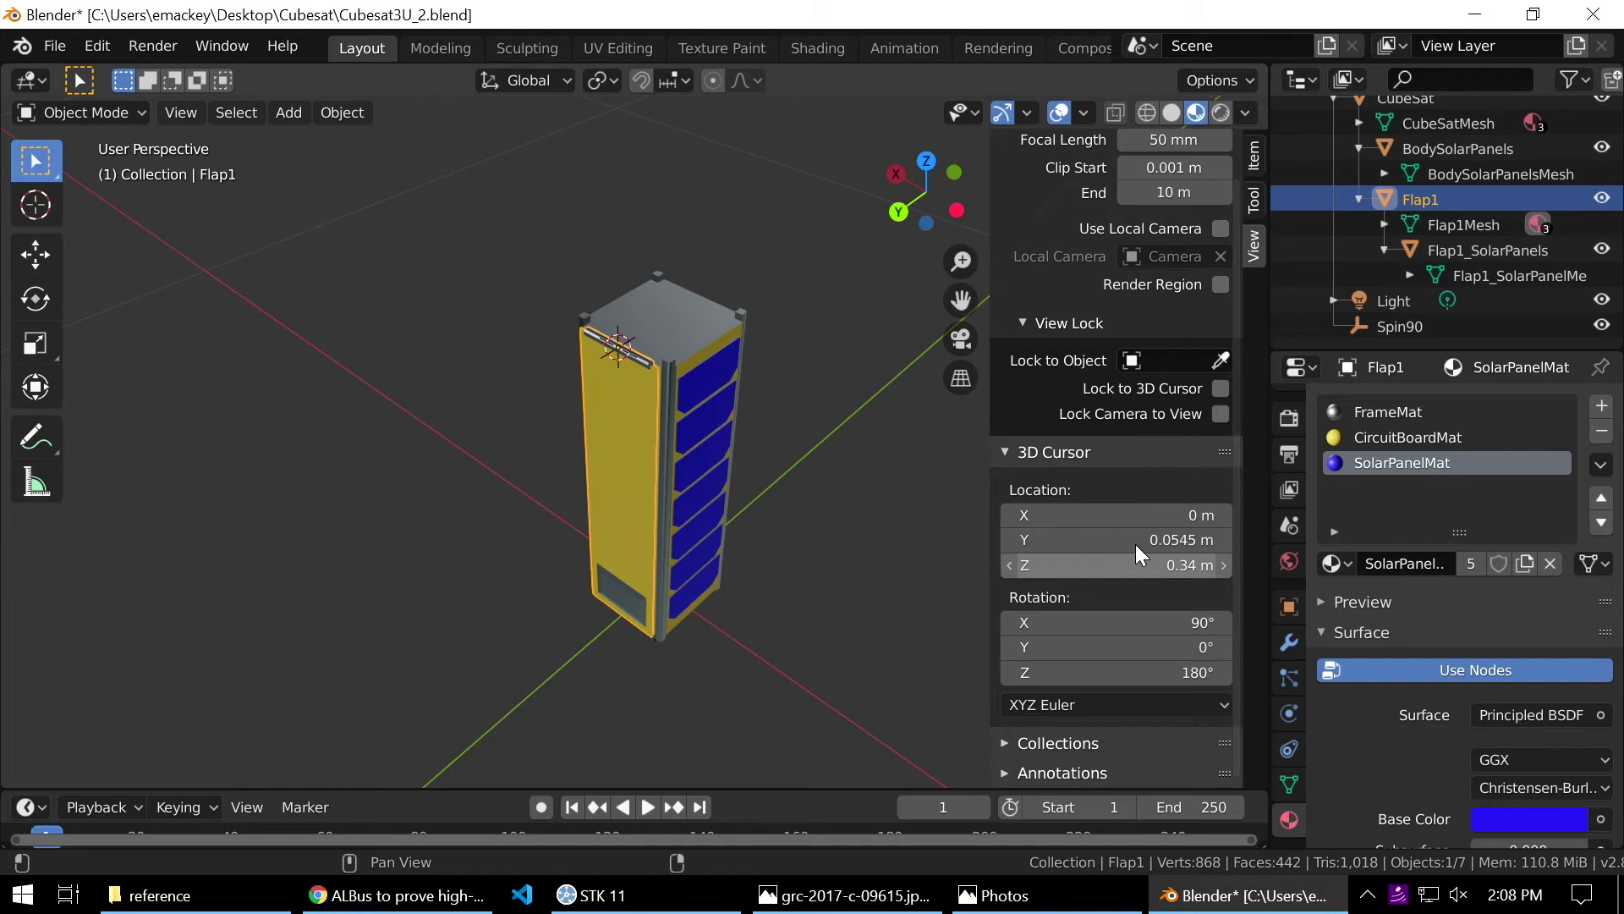
{"action": "left_click", "coordinate": [1117, 516]}
{"action": "type", "text": "0"}
{"action": "key", "text": "Tab"}
{"action": "type", "text": "0"}
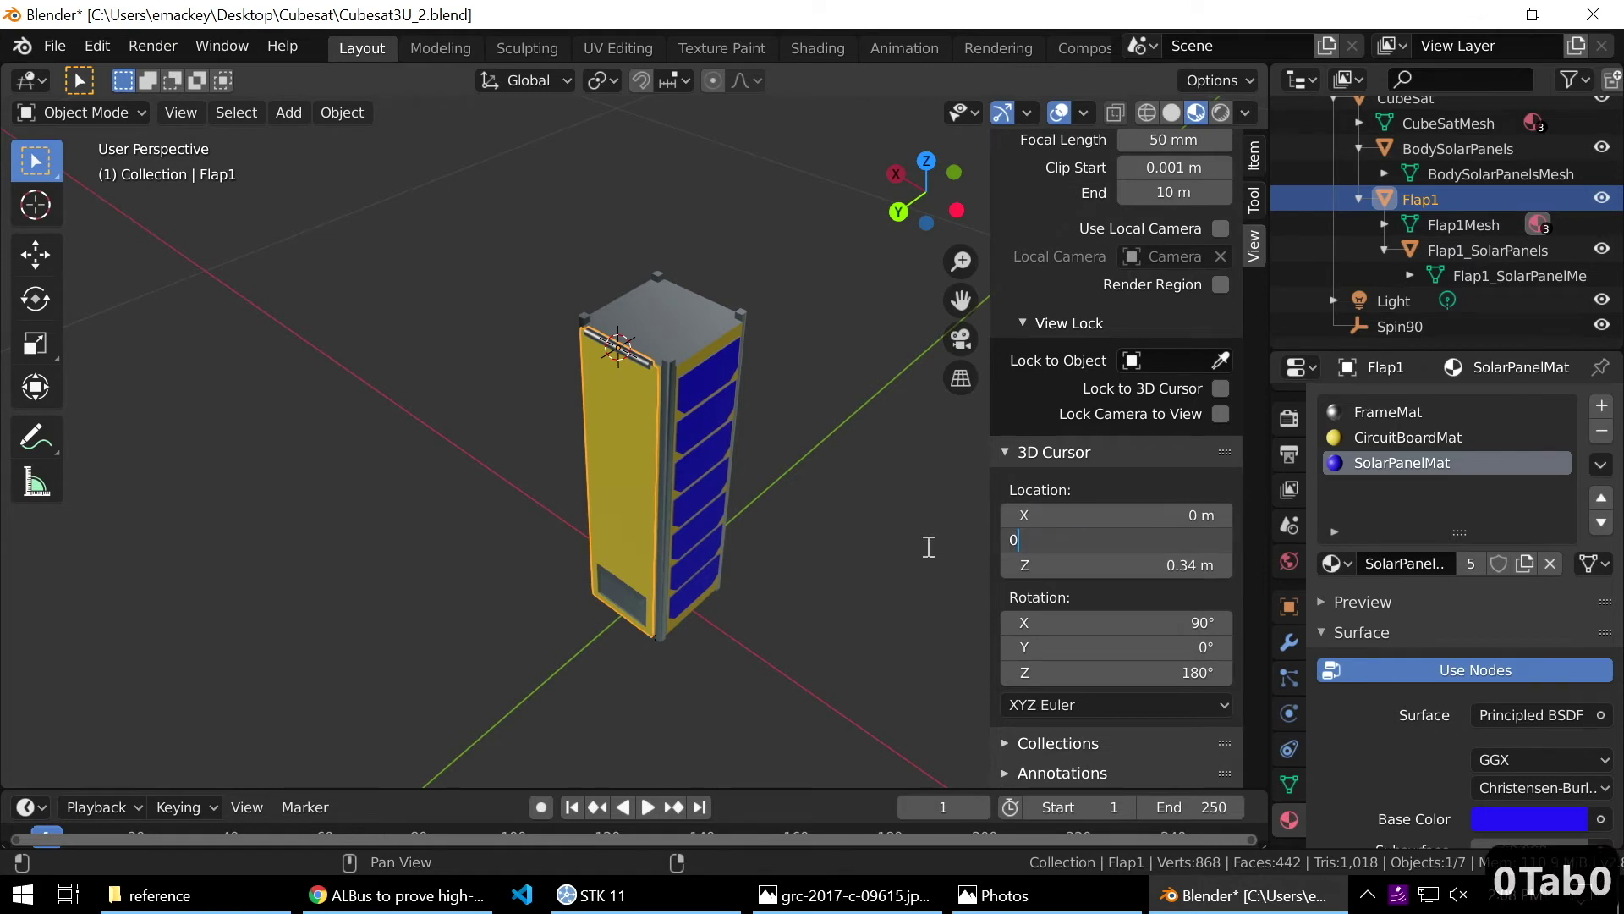
{"action": "key", "text": "Tab"}
{"action": "type", "text": "0"}
{"action": "key", "text": "Tab"}
Reset the 3D cursor's rotation to 0° on X, Y and Z.
{"action": "type", "text": "0"}
{"action": "key", "text": "Tab"}
{"action": "type", "text": "0"}
{"action": "key", "text": "Tab"}
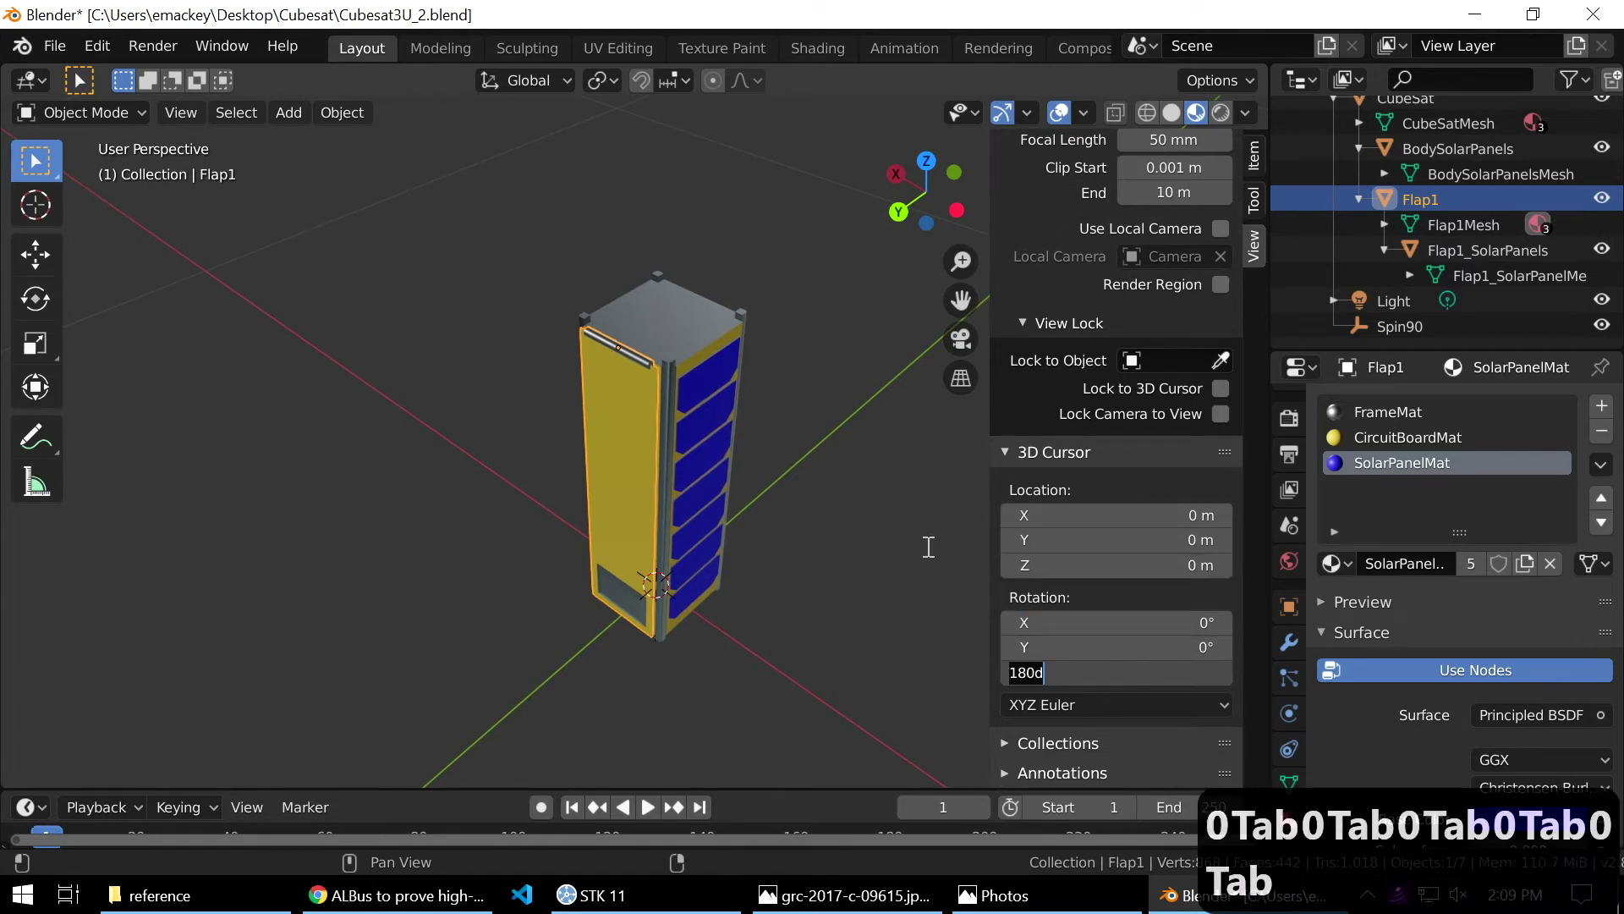
{"action": "type", "text": "0"}
{"action": "key", "text": "Return"}
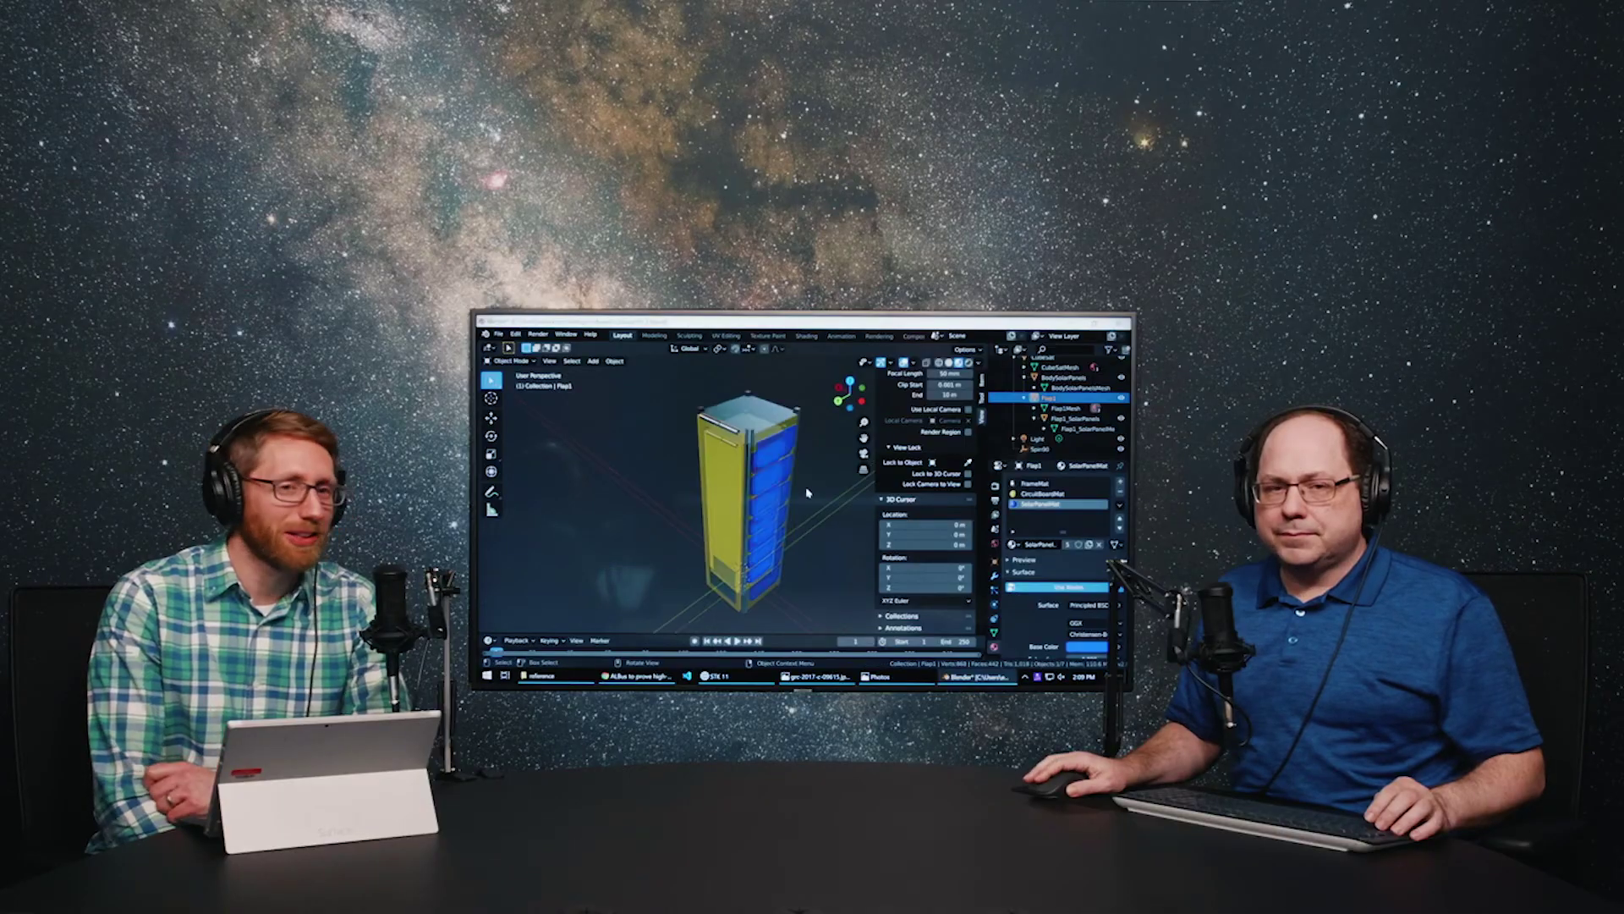
Swing Flap1 open on its hinge by setting its X rotation to 135°.
{"action": "middle_click_drag", "start_coordinate": [806, 492], "coordinate": [841, 534]}
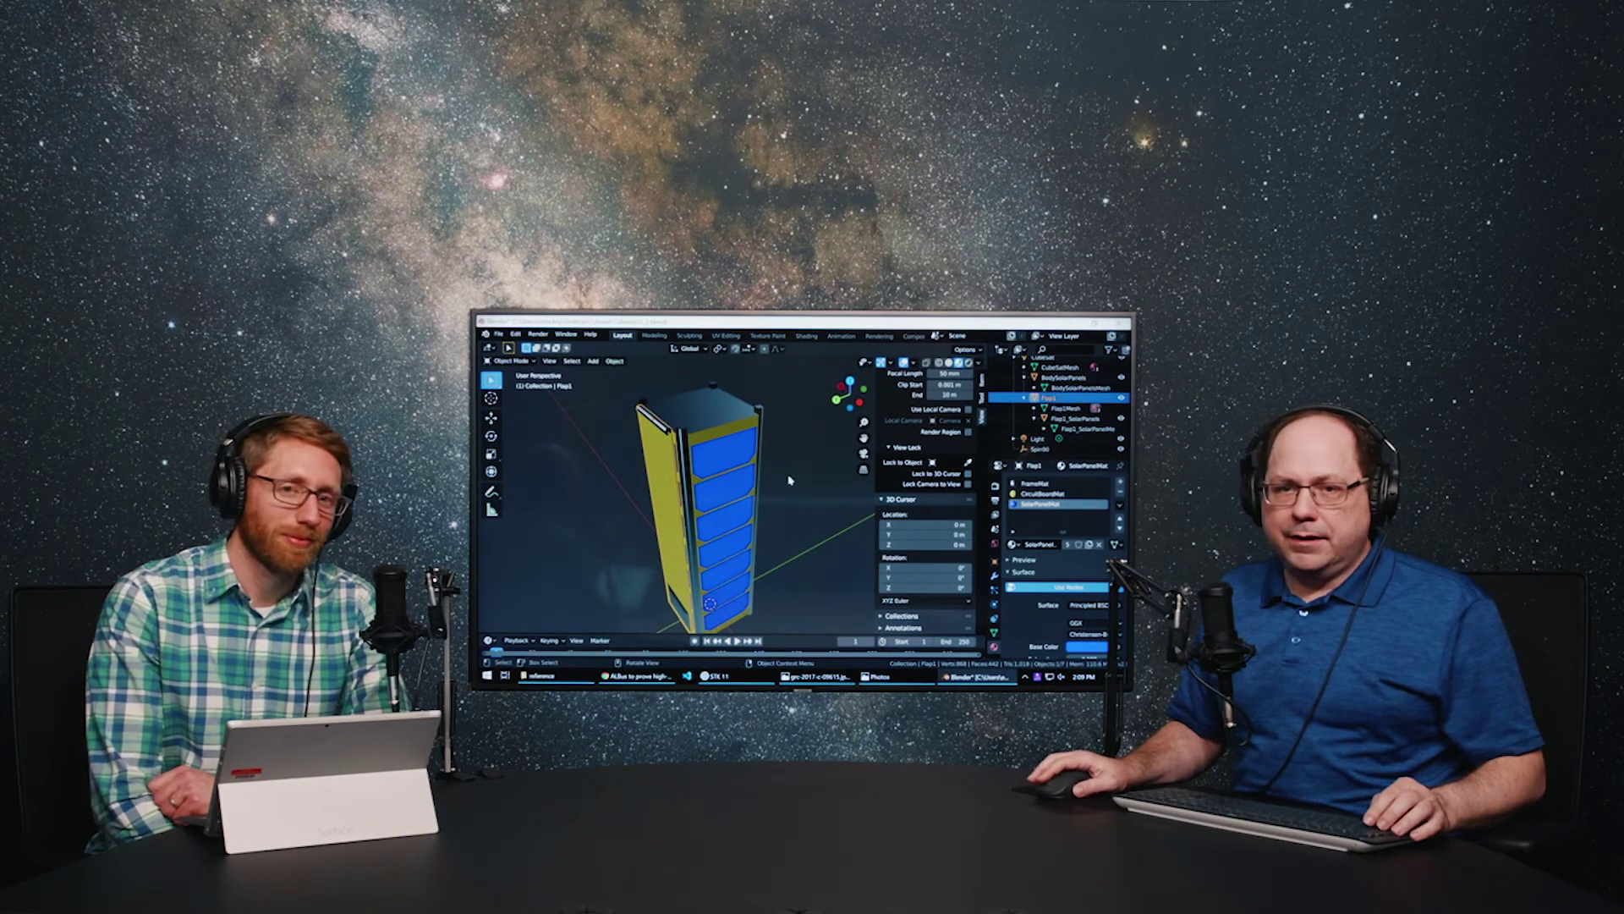
{"action": "scroll", "coordinate": [978, 418], "scroll_direction": "up", "scroll_amount": 1}
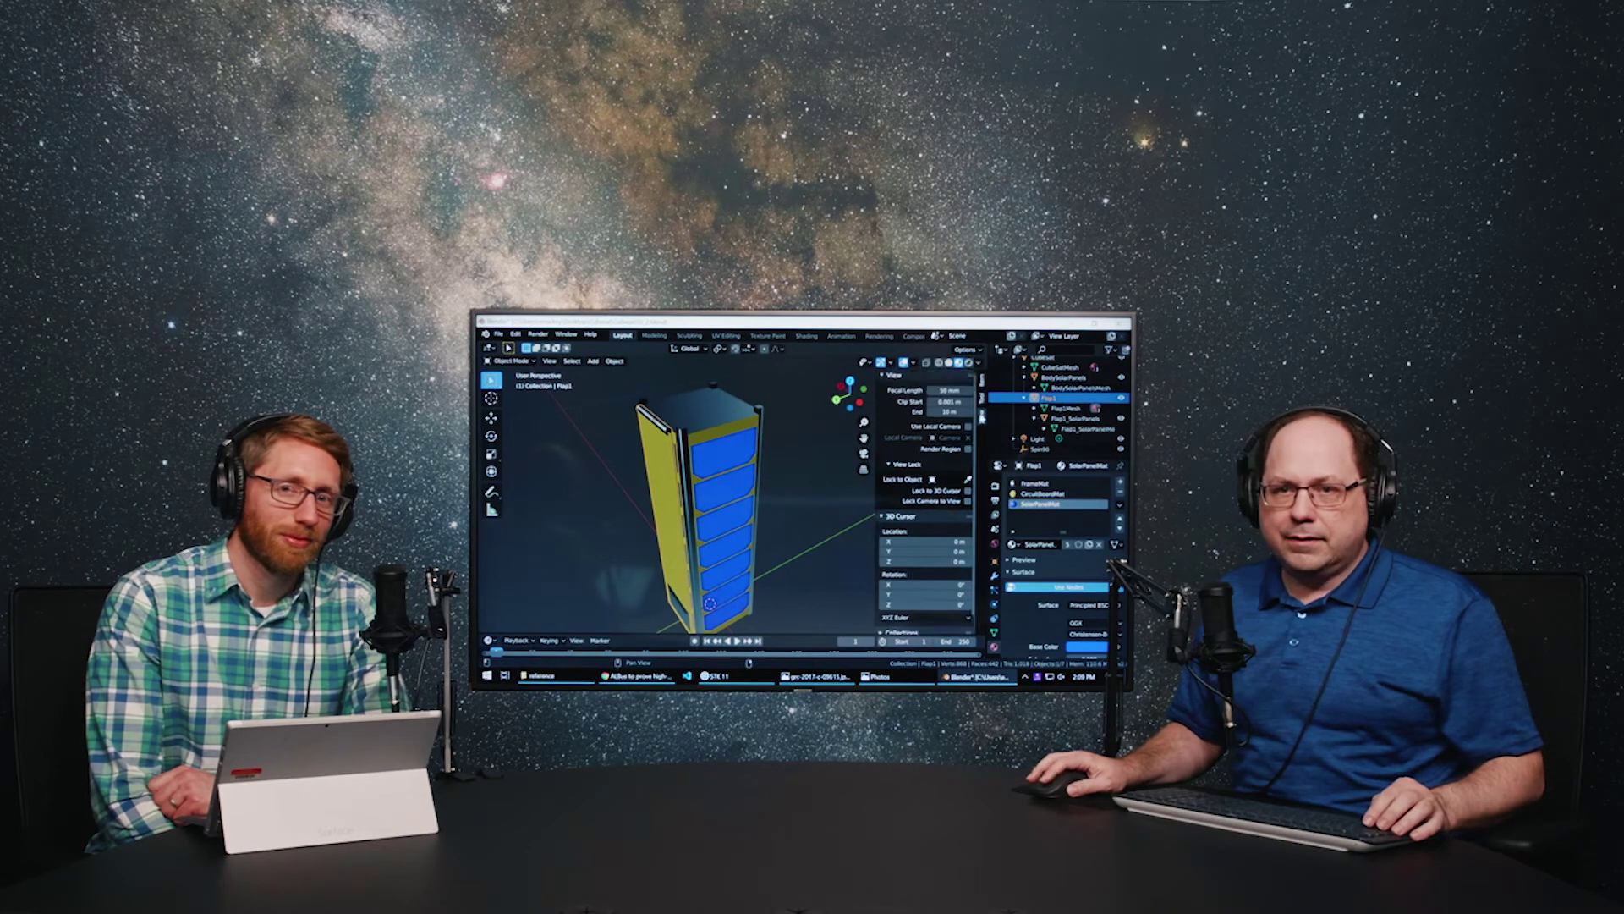
{"action": "left_click", "coordinate": [983, 382]}
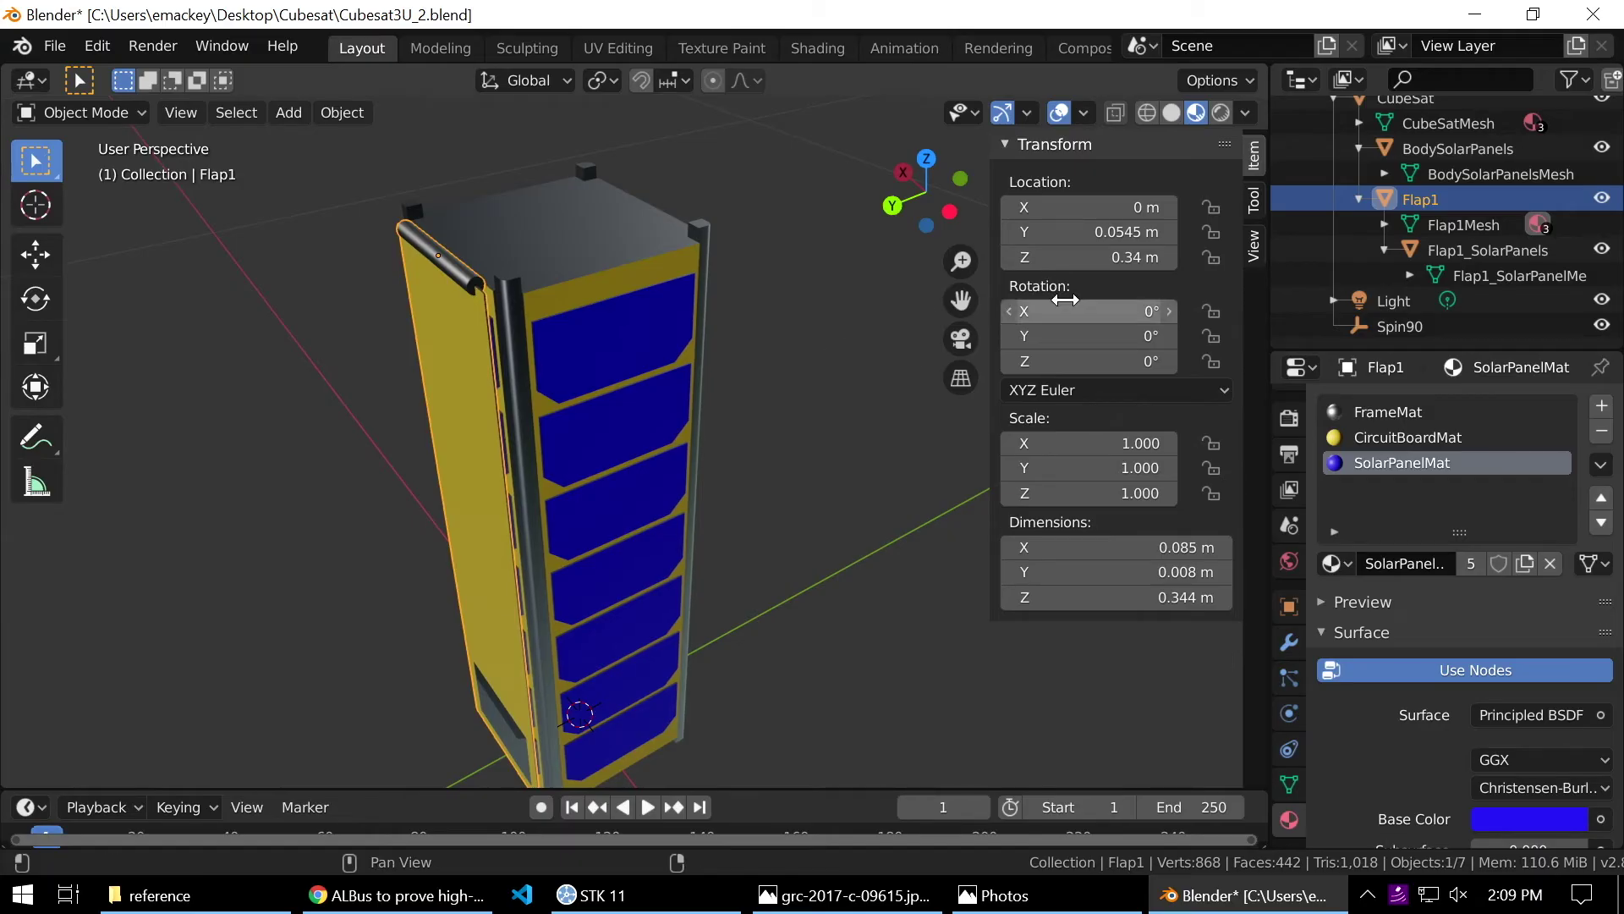
{"action": "left_click_drag", "start_coordinate": [1065, 303], "coordinate": [1126, 303]}
{"action": "scroll", "coordinate": [682, 362], "scroll_direction": "down", "scroll_amount": 4}
{"action": "left_click", "coordinate": [1065, 310]}
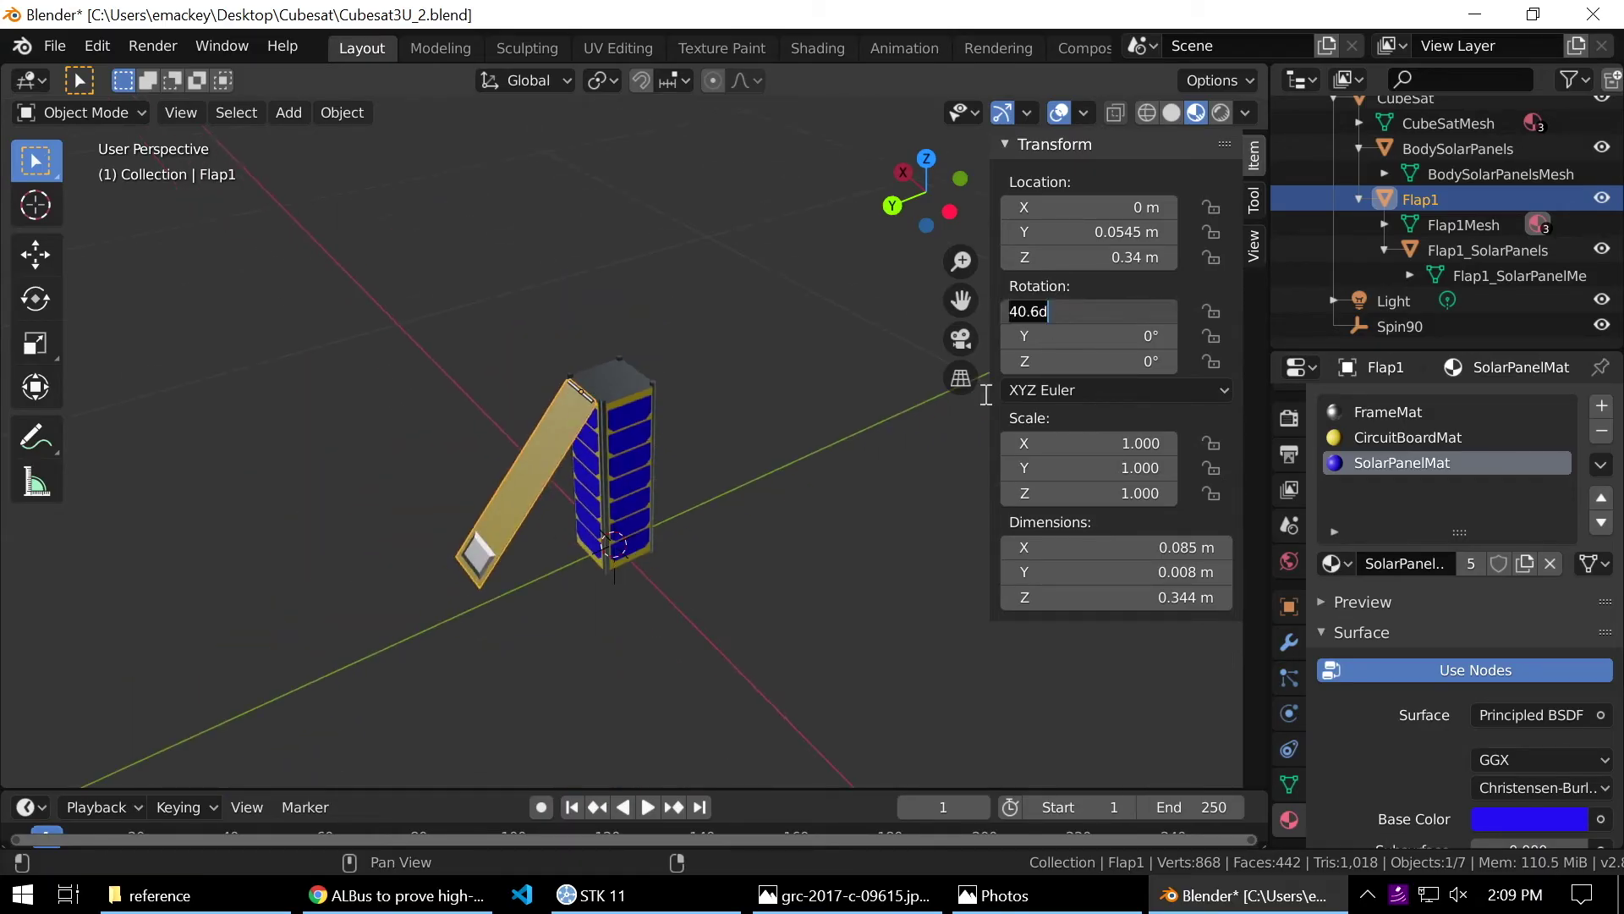
{"action": "type", "text": "13"}
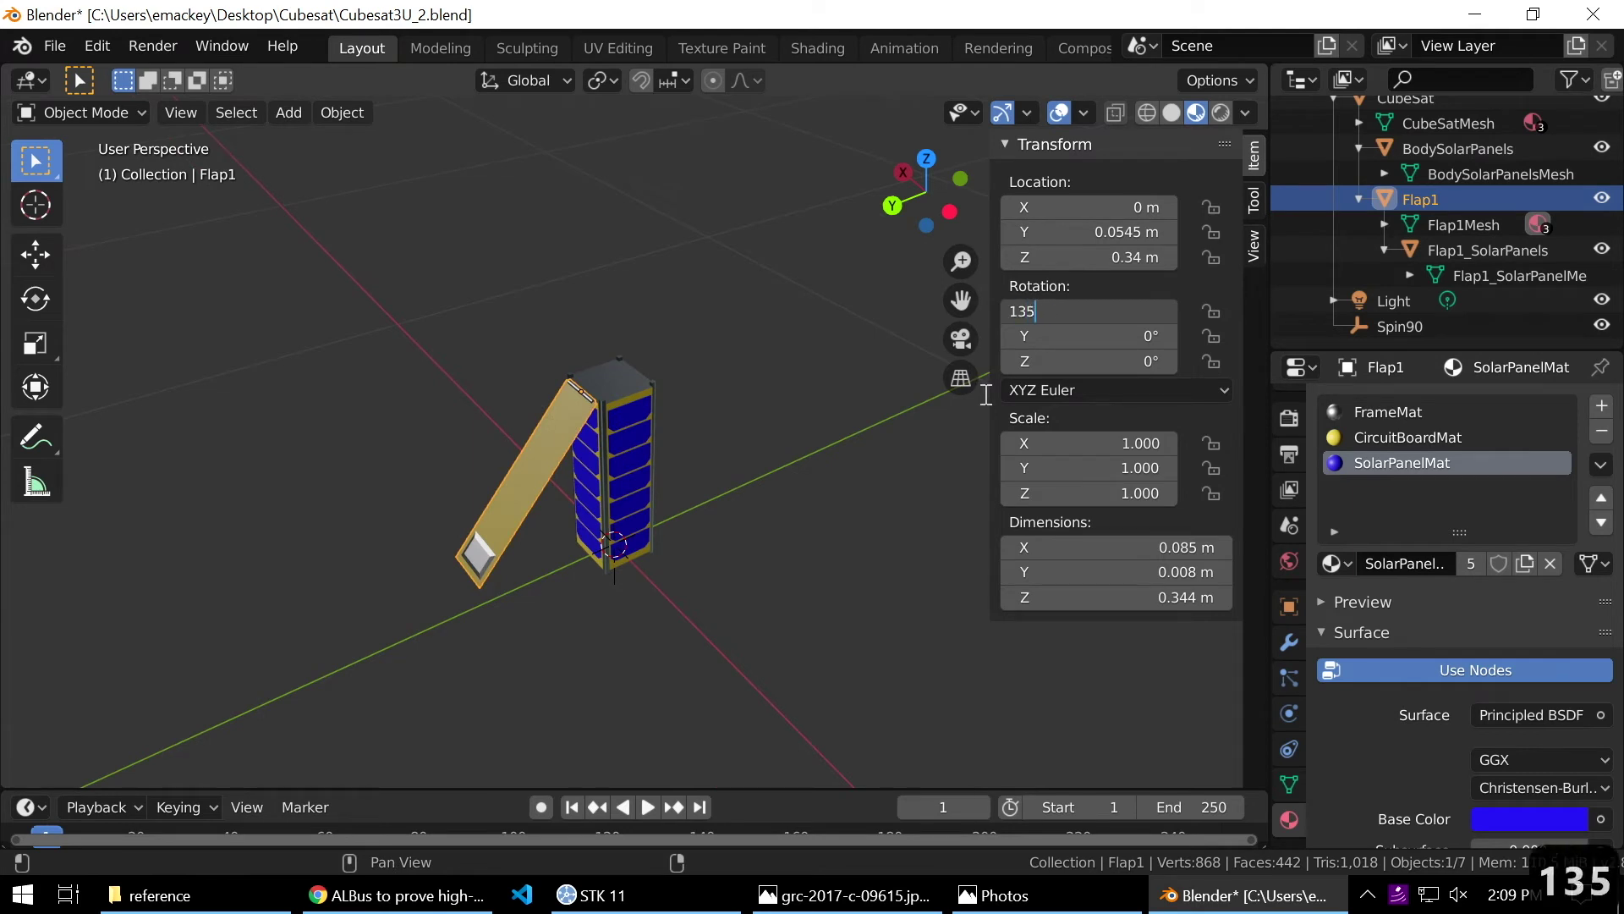
{"action": "type", "text": "5"}
{"action": "key", "text": "Return"}
{"action": "middle_click_drag", "start_coordinate": [698, 491], "coordinate": [489, 463]}
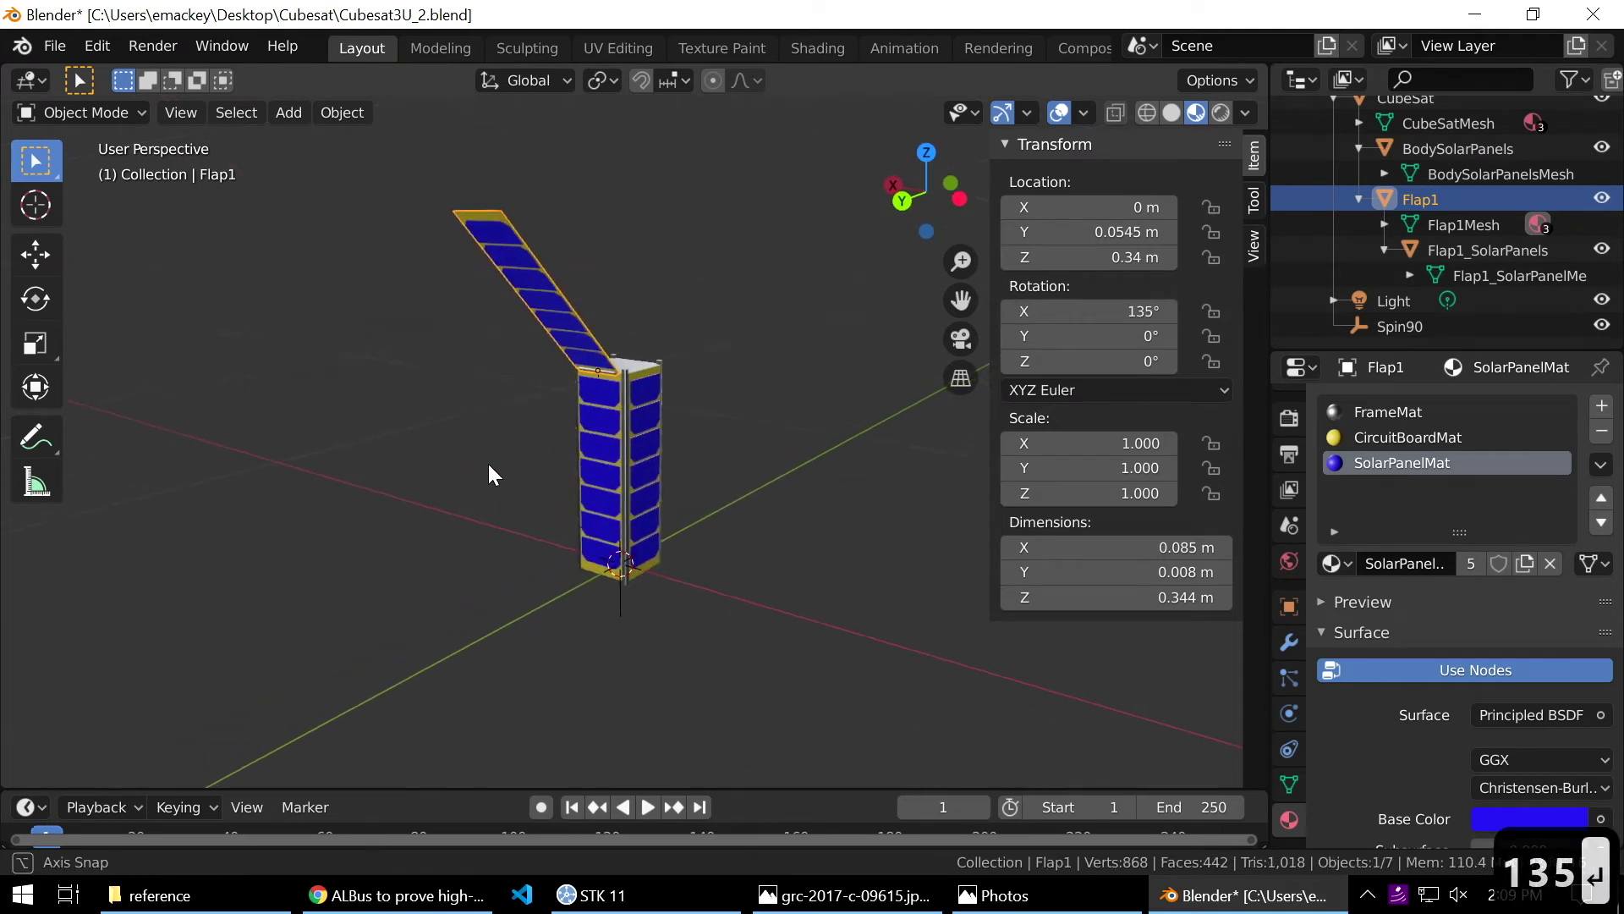
{"action": "middle_click_drag", "start_coordinate": [855, 530], "coordinate": [636, 505]}
{"action": "scroll", "coordinate": [702, 503], "scroll_direction": "up", "scroll_amount": 2}
{"action": "middle_click_drag", "start_coordinate": [761, 531], "coordinate": [706, 567]}
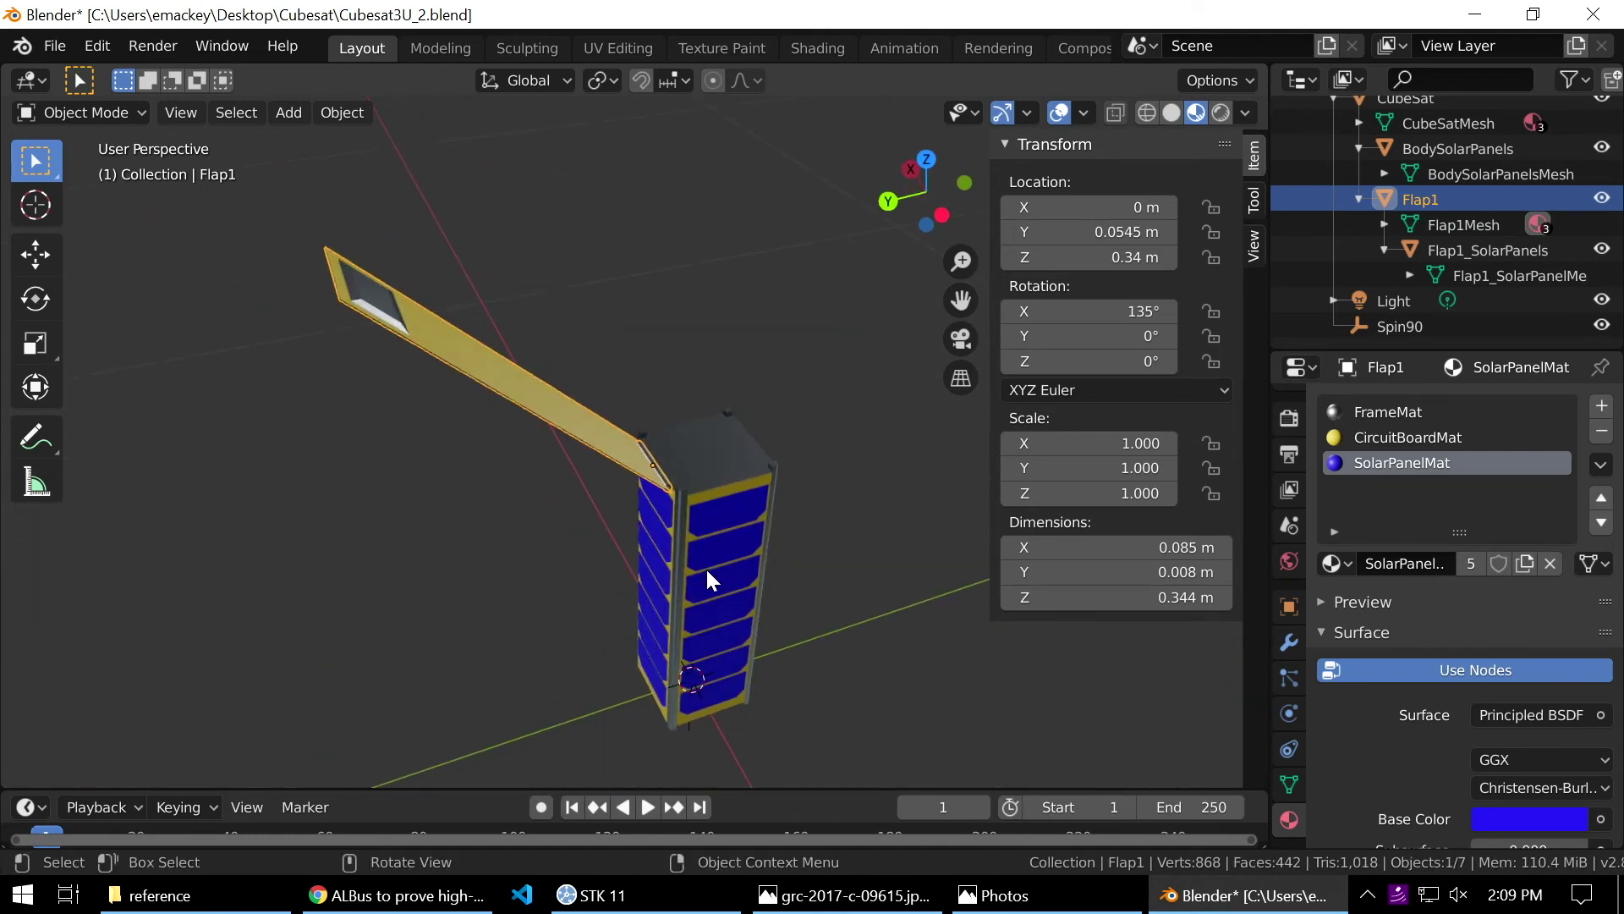
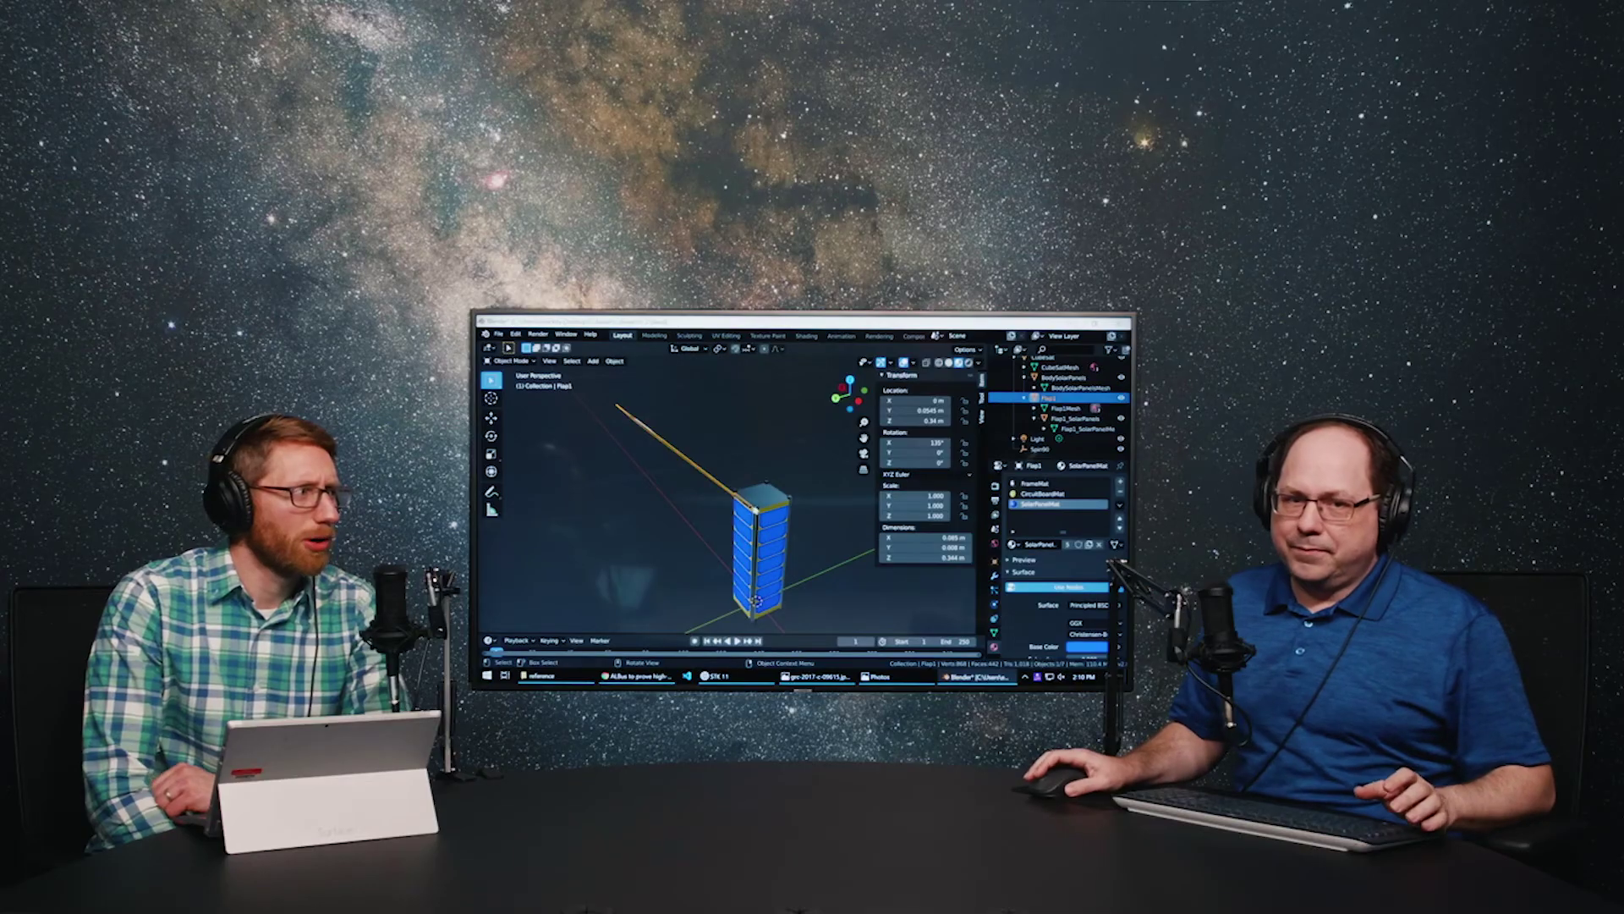
{"action": "scroll", "coordinate": [769, 533], "scroll_direction": "up", "scroll_amount": 6}
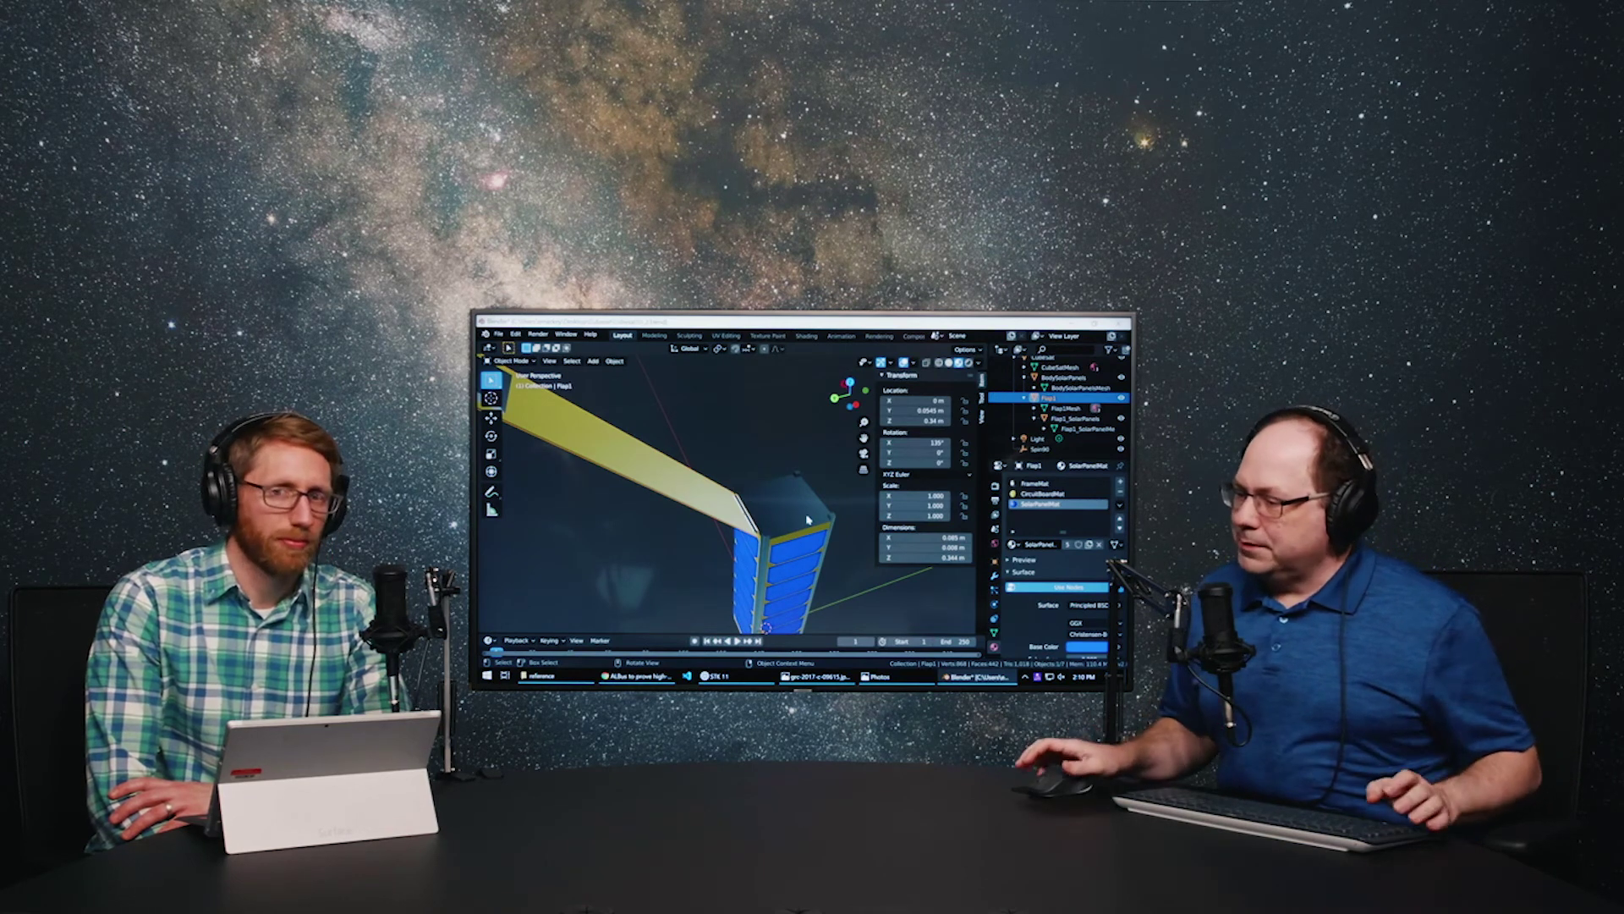
{"action": "middle_click_drag", "start_coordinate": [807, 520], "coordinate": [862, 457]}
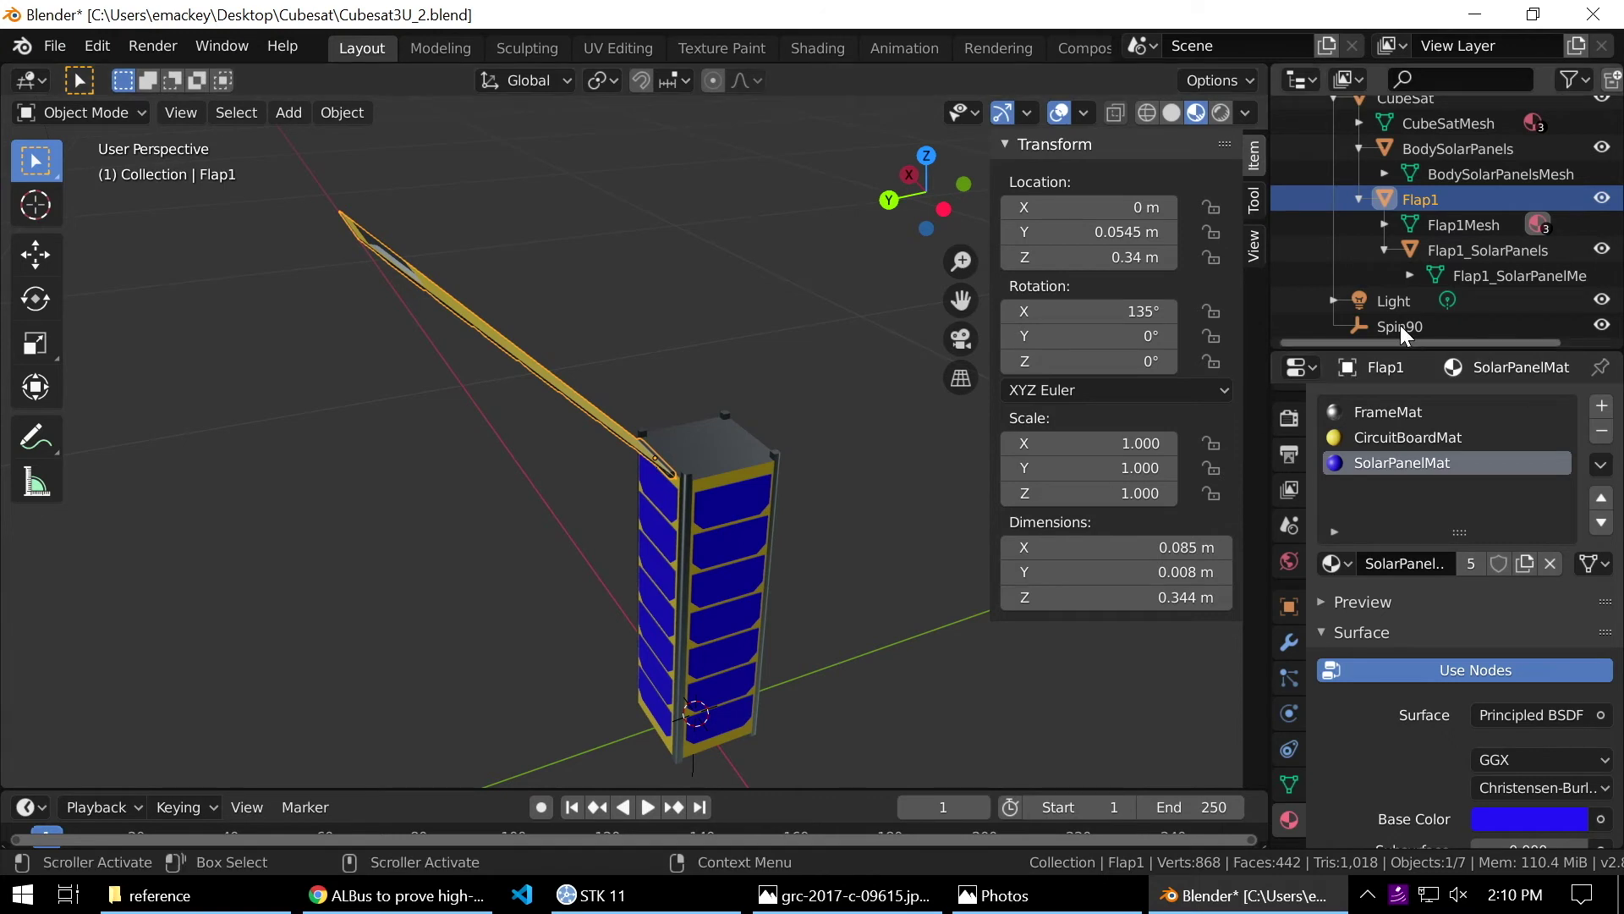
{"action": "left_click", "coordinate": [1485, 254]}
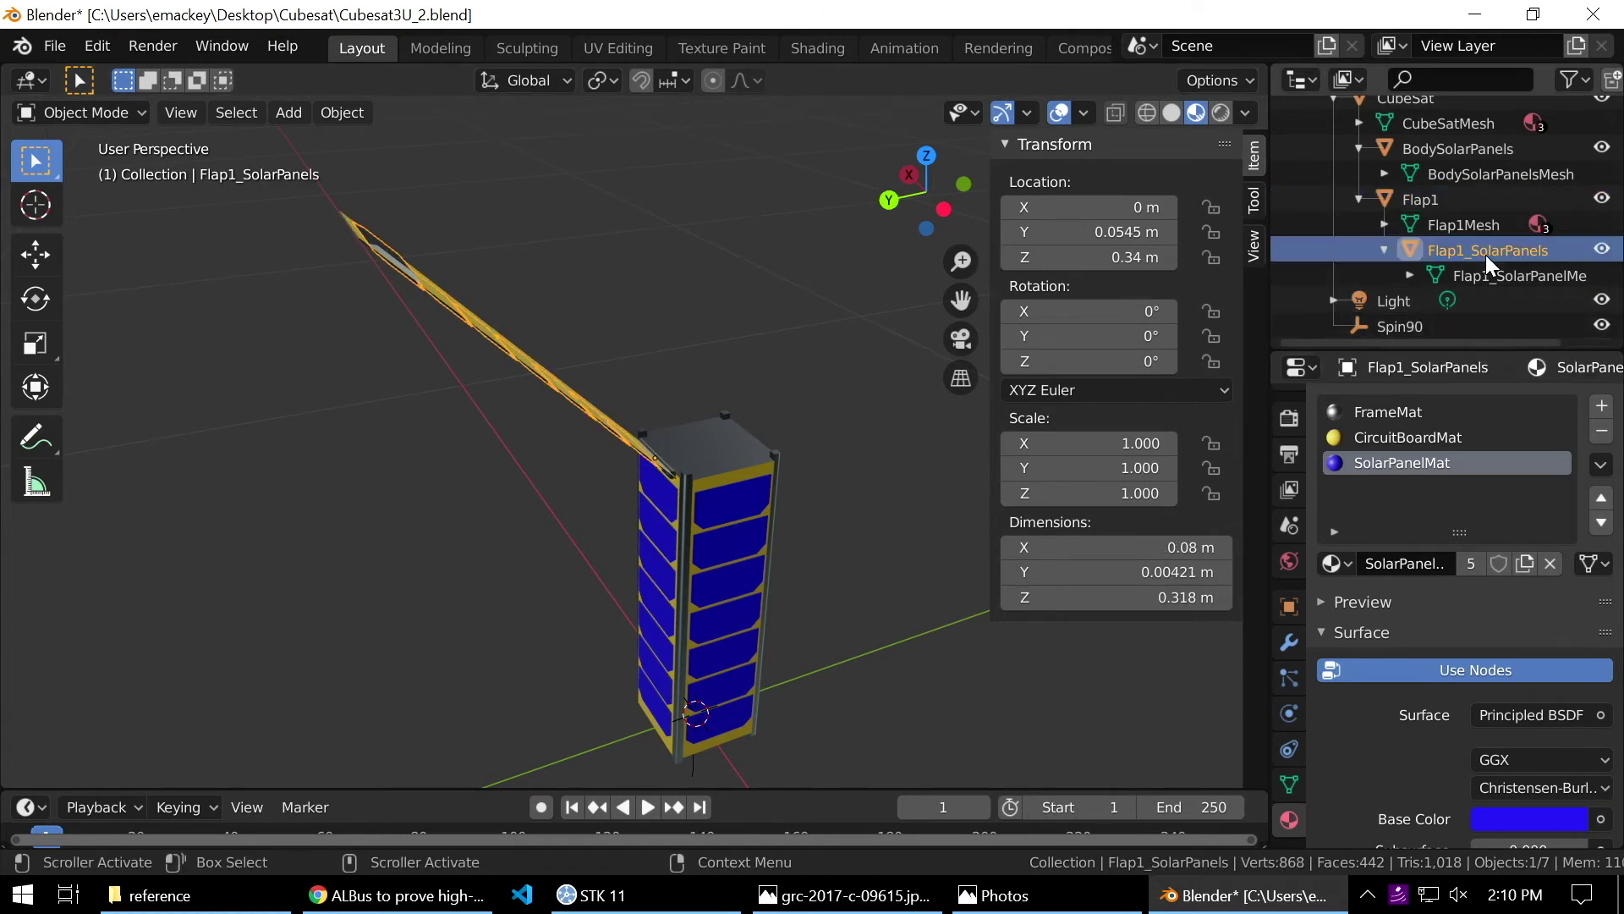
{"action": "left_click", "coordinate": [1424, 198]}
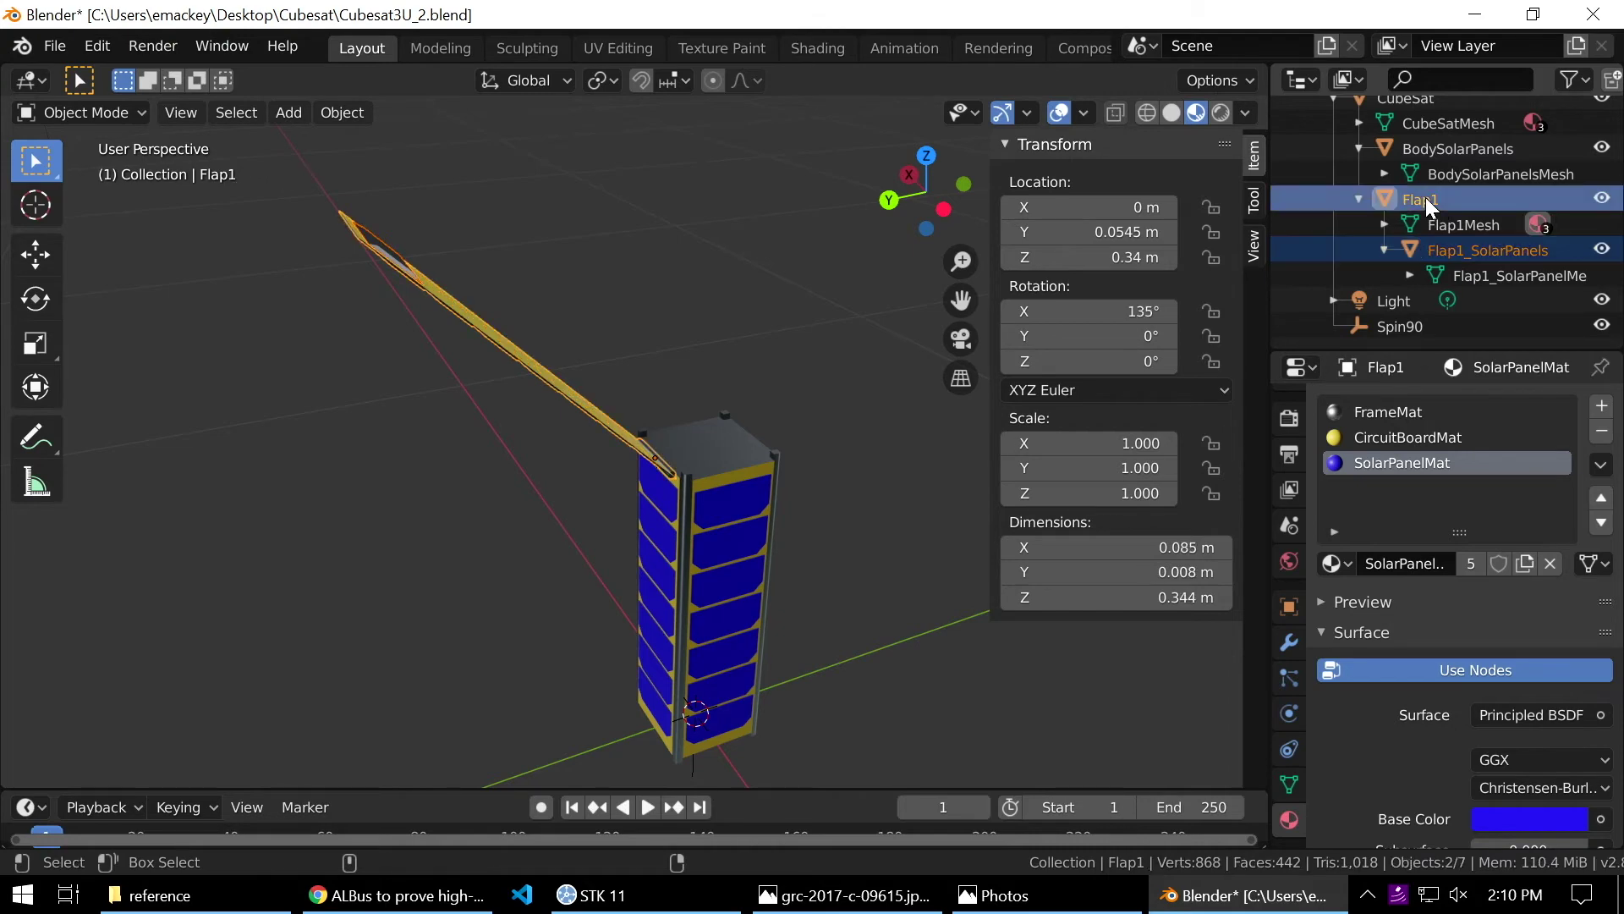
{"action": "middle_click_drag", "start_coordinate": [767, 468], "coordinate": [704, 389]}
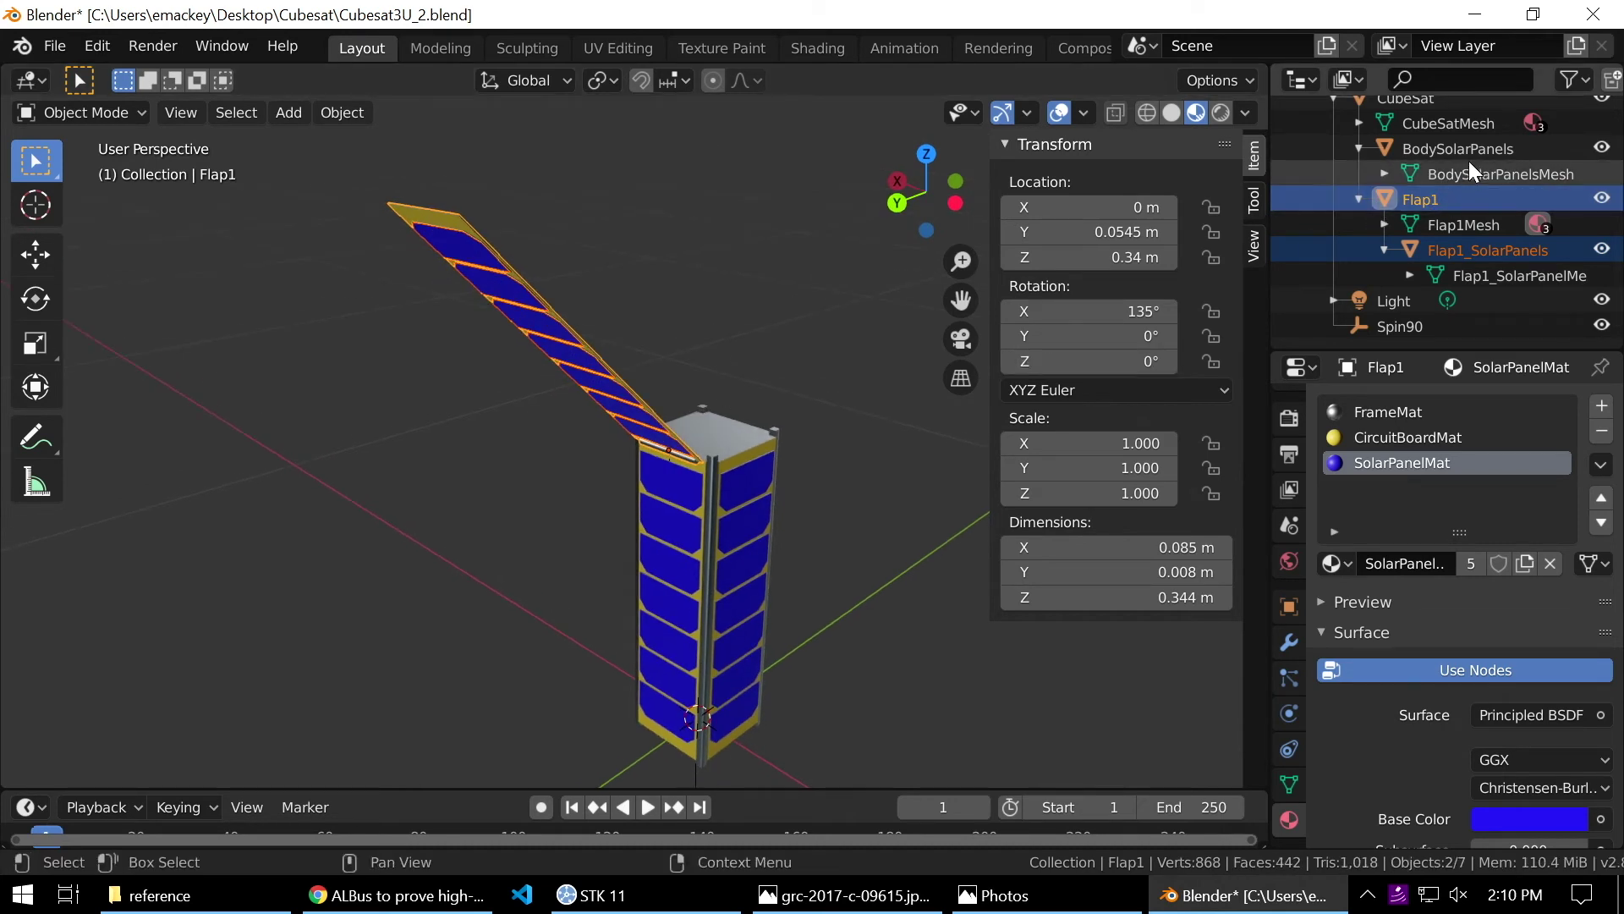
Remove the unused SolarPanelMat material slot from the CubeSat object.
{"action": "scroll", "coordinate": [1455, 165], "scroll_direction": "up", "scroll_amount": 4}
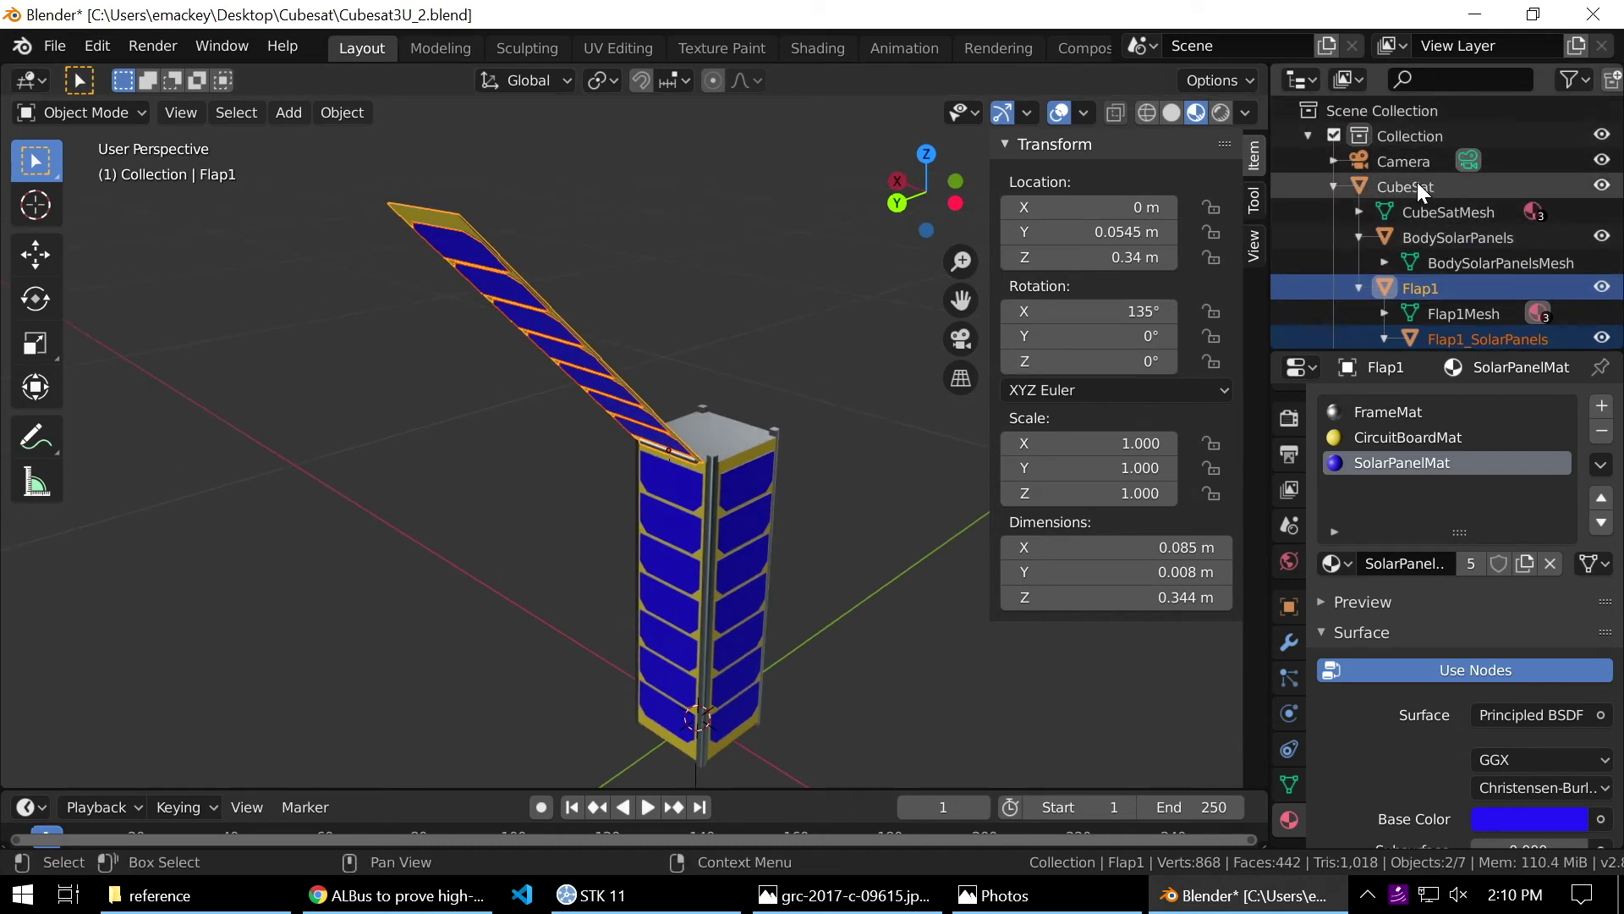
{"action": "left_click", "coordinate": [1418, 182]}
{"action": "middle_click_drag", "start_coordinate": [877, 440], "coordinate": [854, 464]}
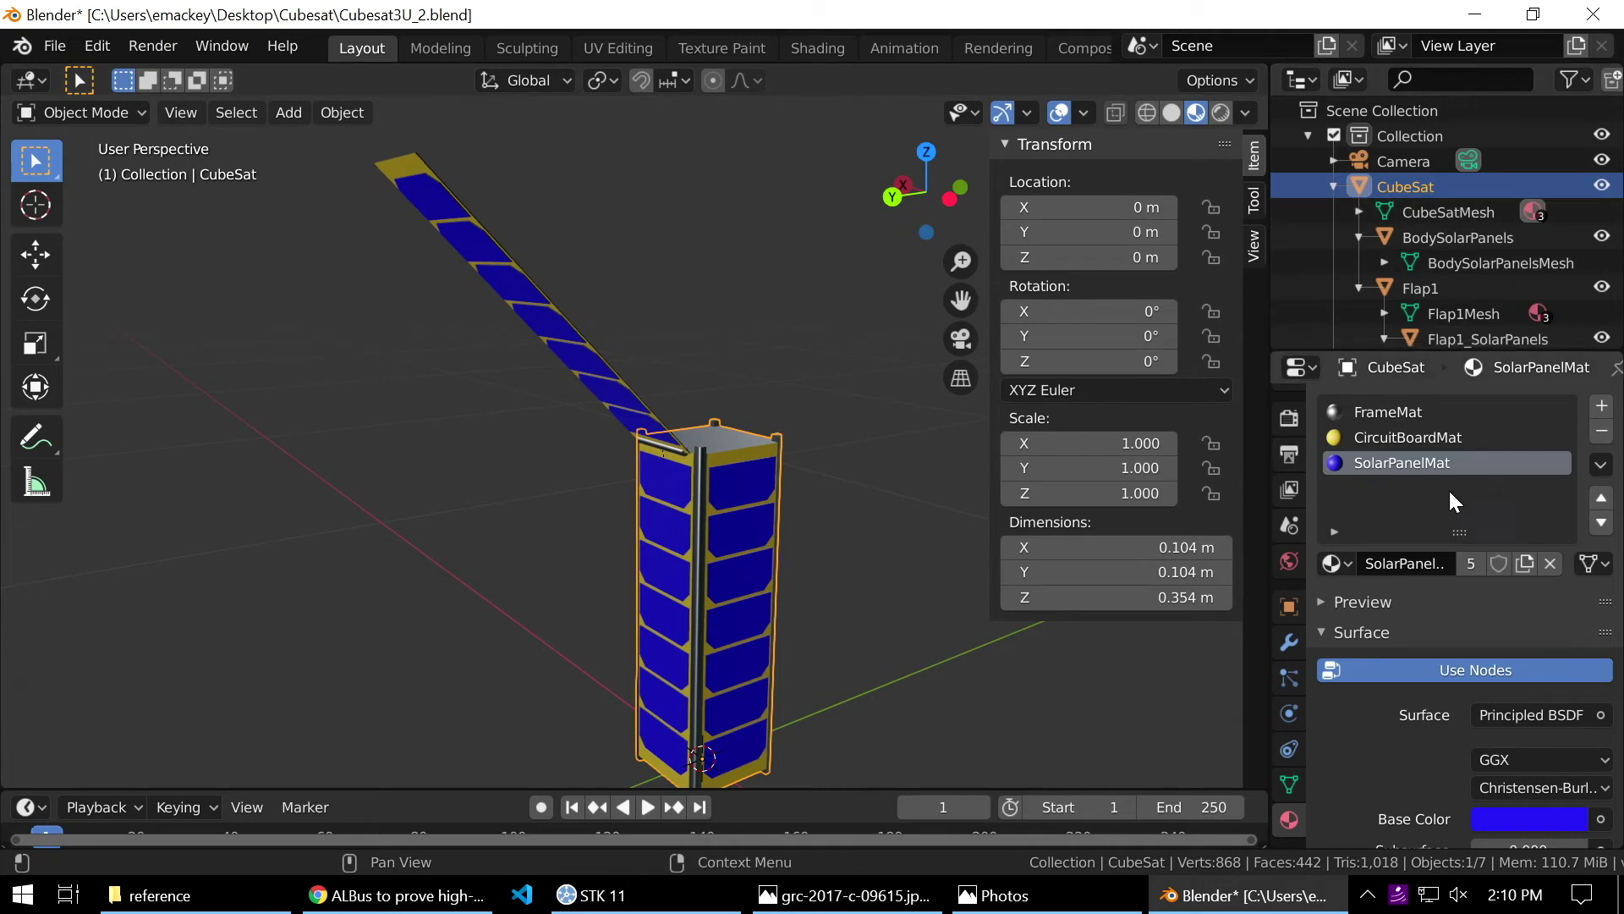
{"action": "left_click", "coordinate": [1601, 433]}
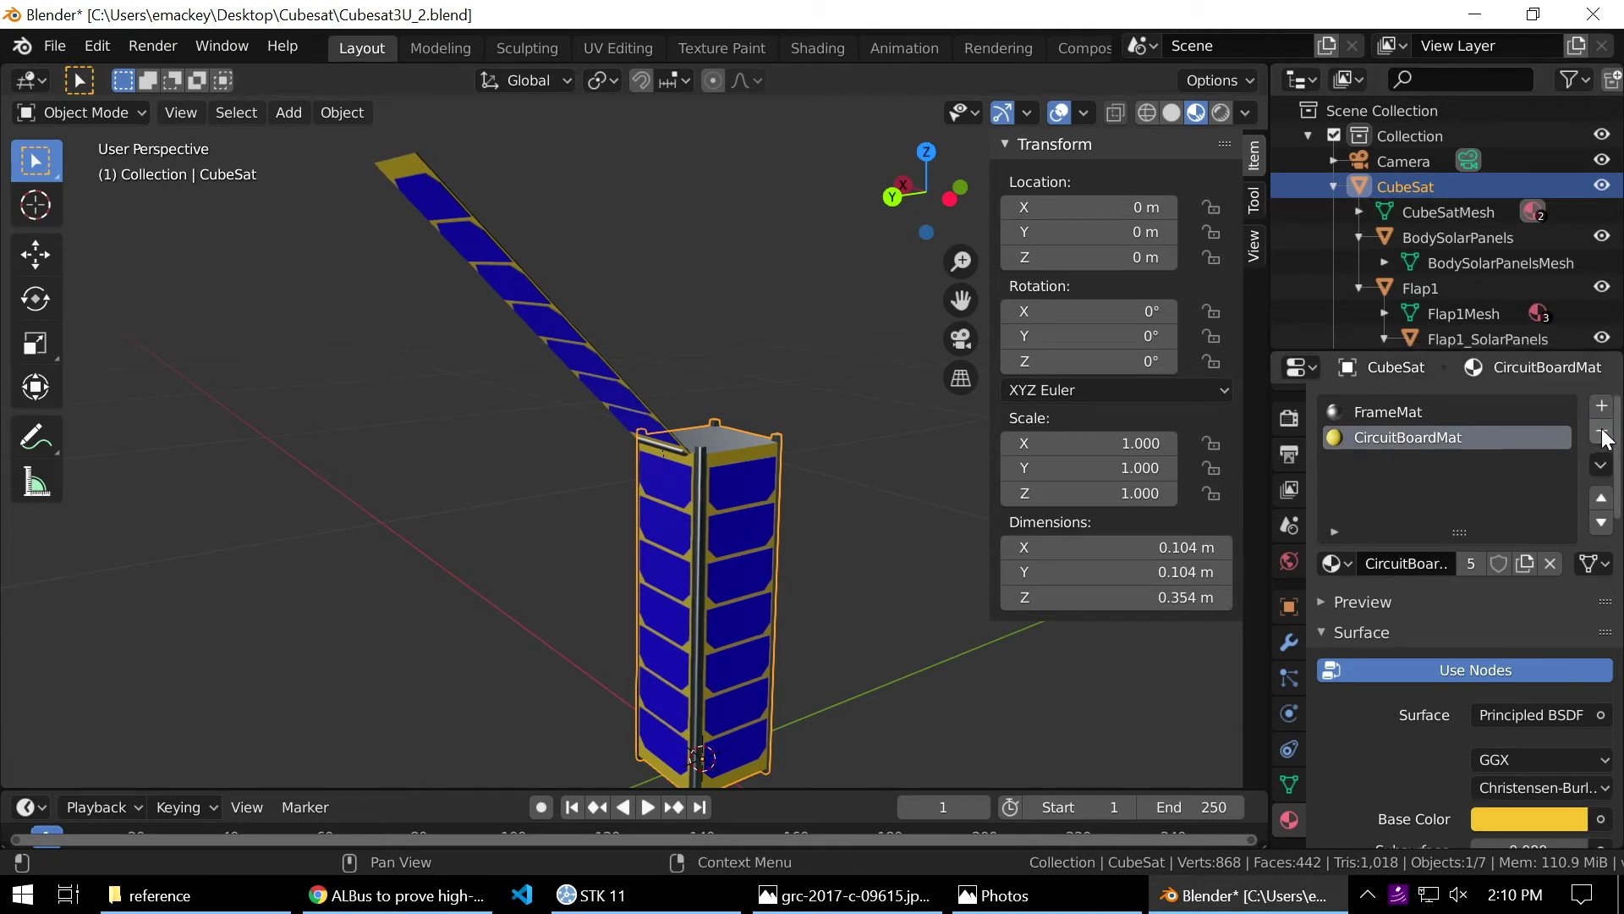
Remove the FrameMat and CircuitBoardMat material slots from BodySolarPanels, keeping only SolarPanelMat.
{"action": "left_click", "coordinate": [1458, 237]}
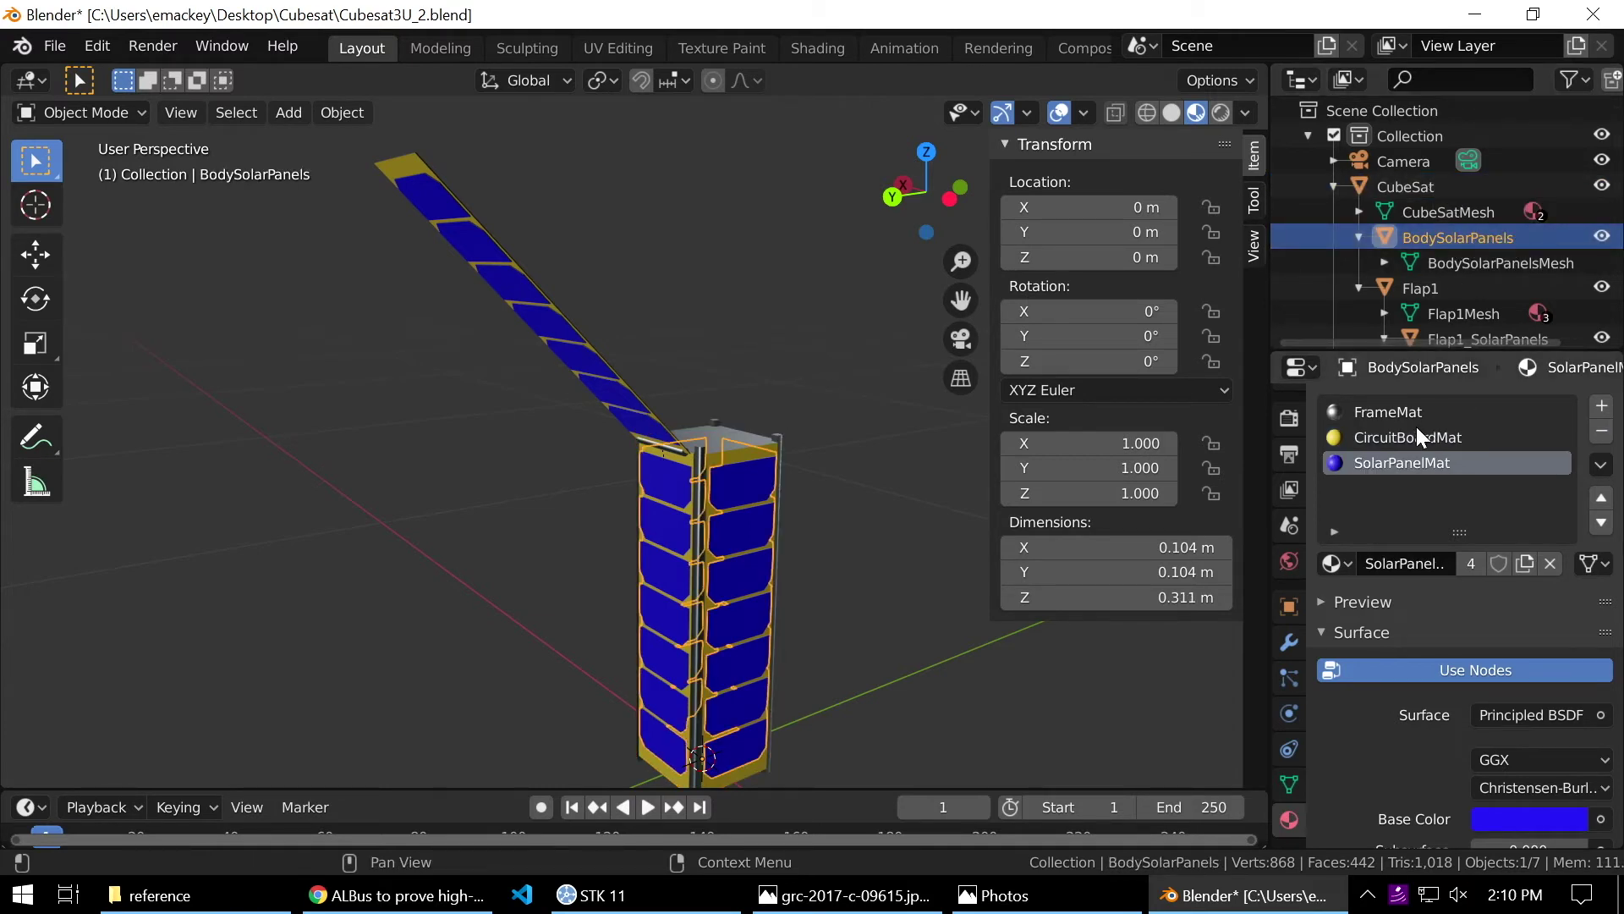
{"action": "left_click", "coordinate": [1388, 412]}
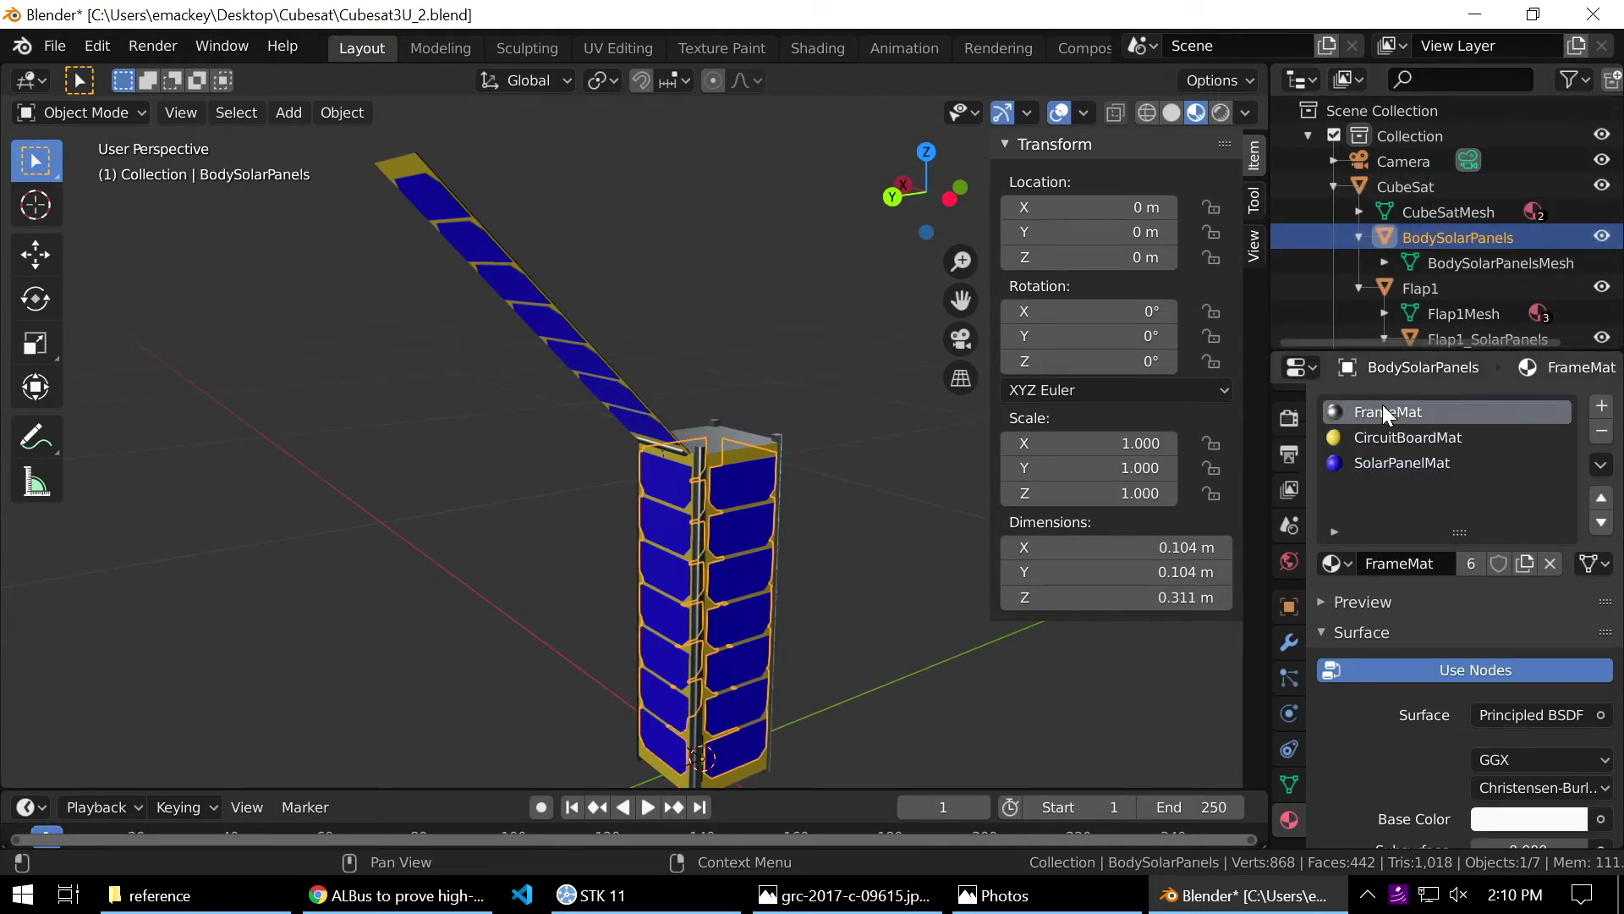
{"action": "left_click", "coordinate": [1602, 431]}
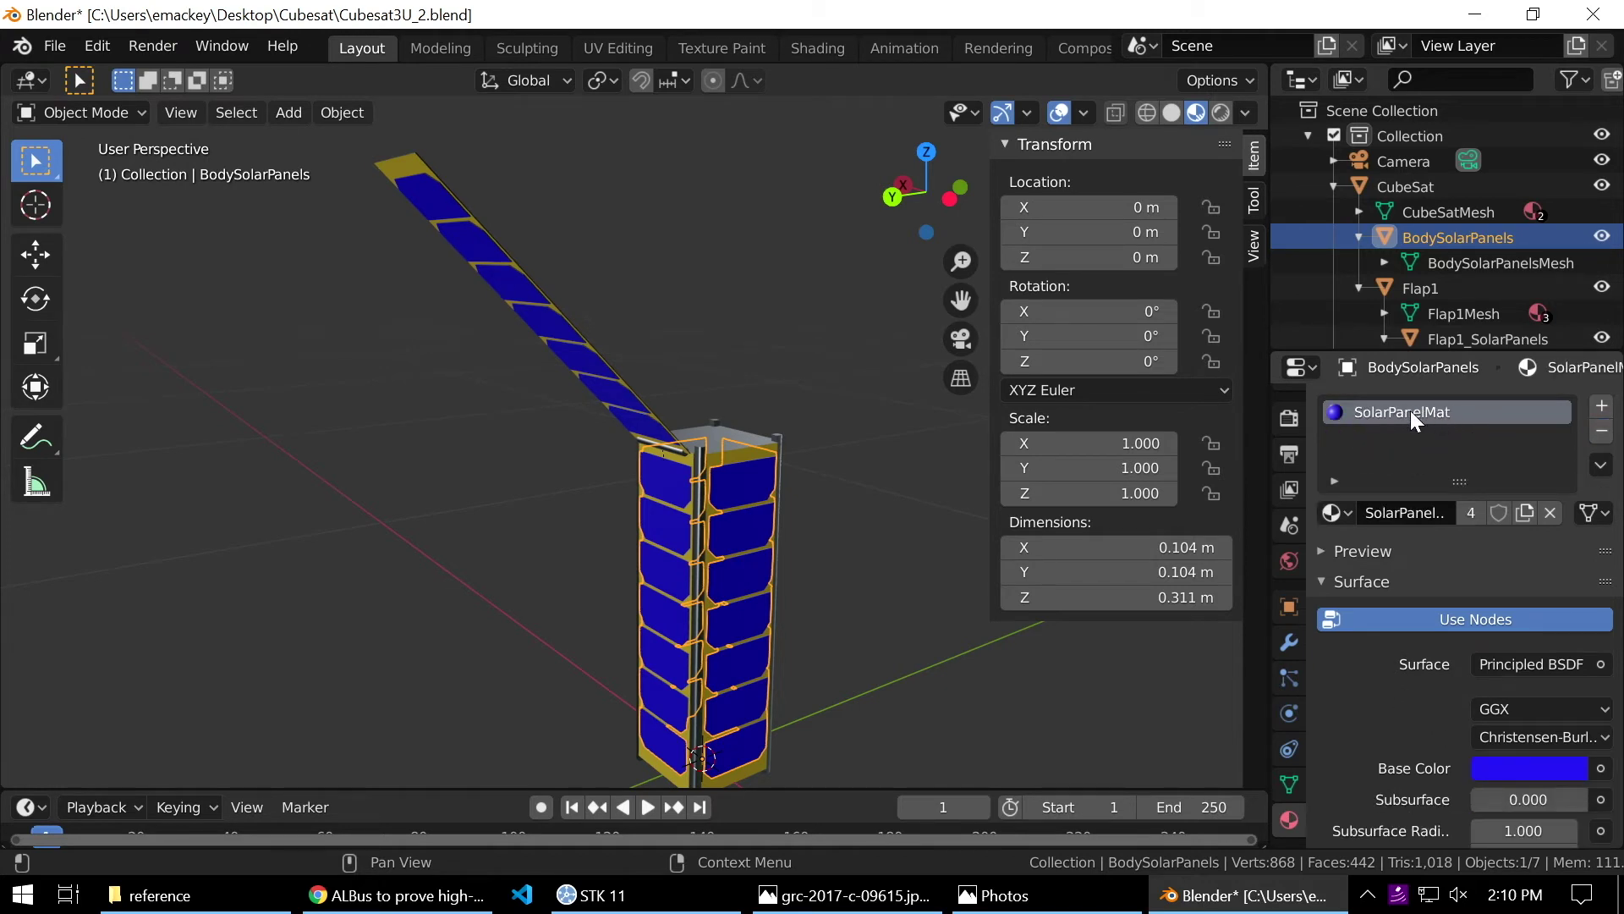
Remove the unused SolarPanelMat material slot from Flap1.
{"action": "left_click", "coordinate": [1427, 288]}
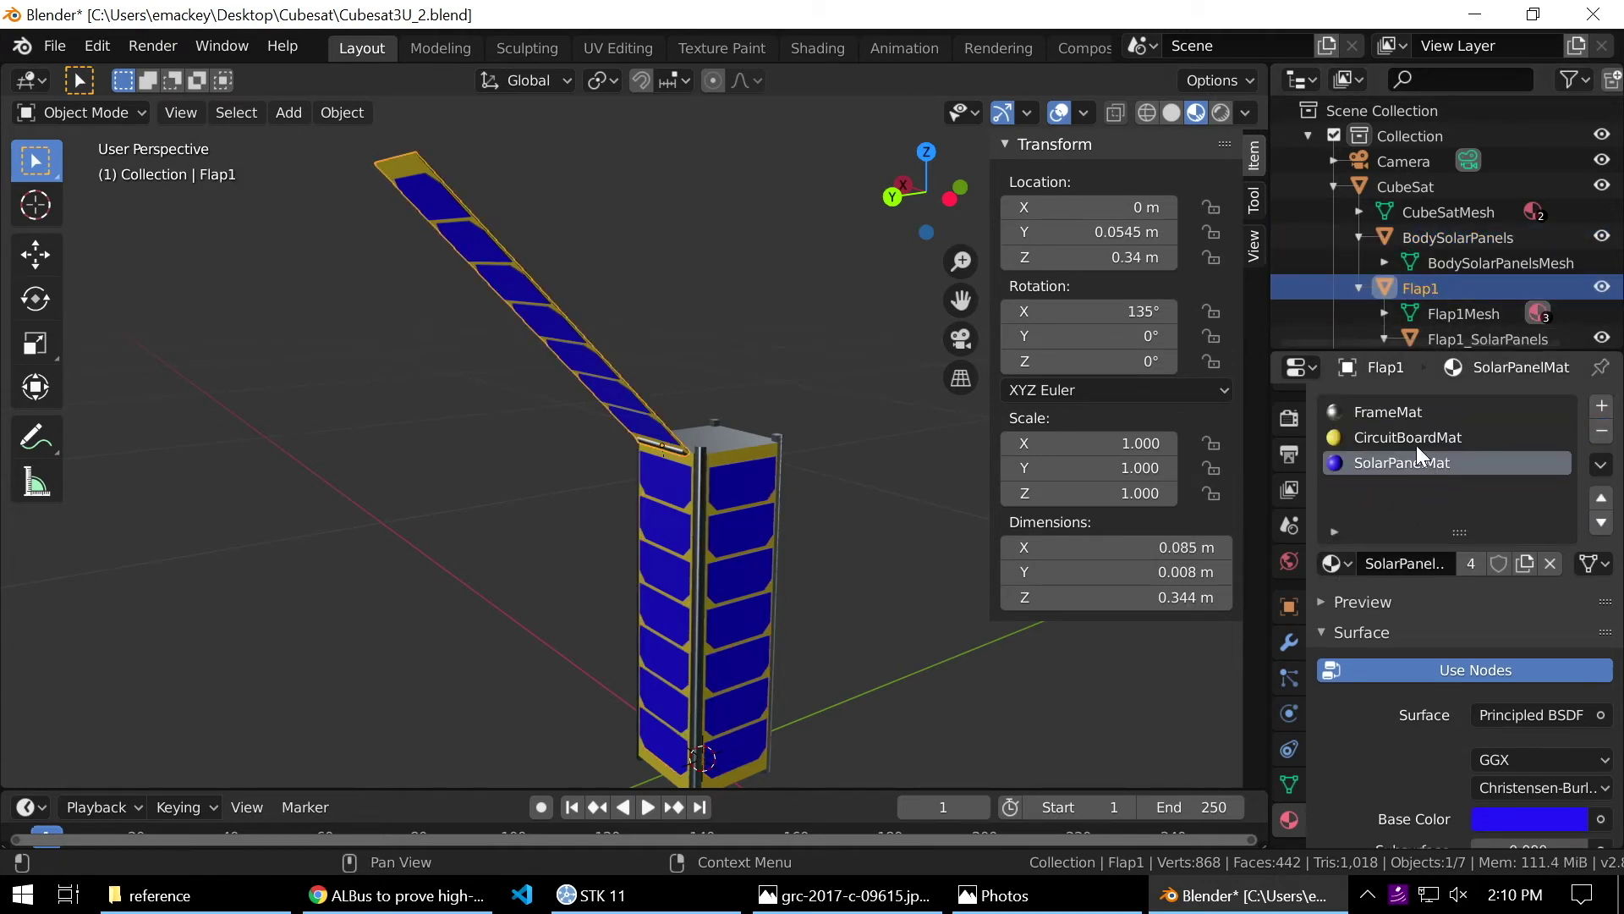
{"action": "middle_click_drag", "start_coordinate": [768, 440], "coordinate": [800, 448]}
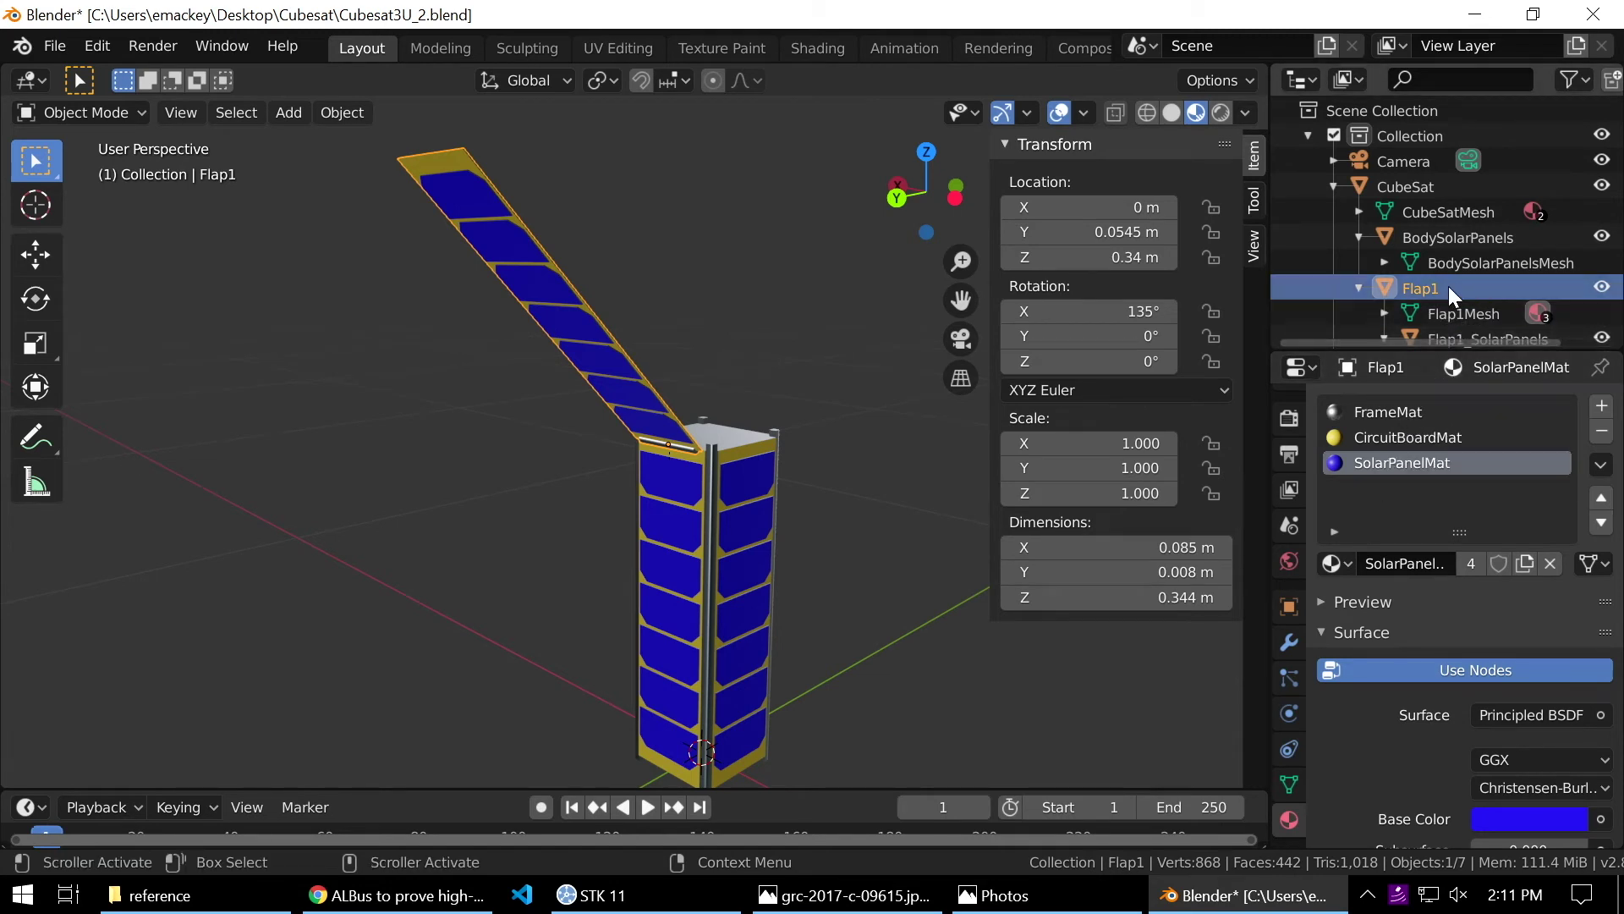
{"action": "left_click", "coordinate": [1602, 431]}
Remove the FrameMat and CircuitBoardMat material slots from Flap1_SolarPanels, keeping only SolarPanelMat.
{"action": "scroll", "coordinate": [1490, 320], "scroll_direction": "down", "scroll_amount": 3}
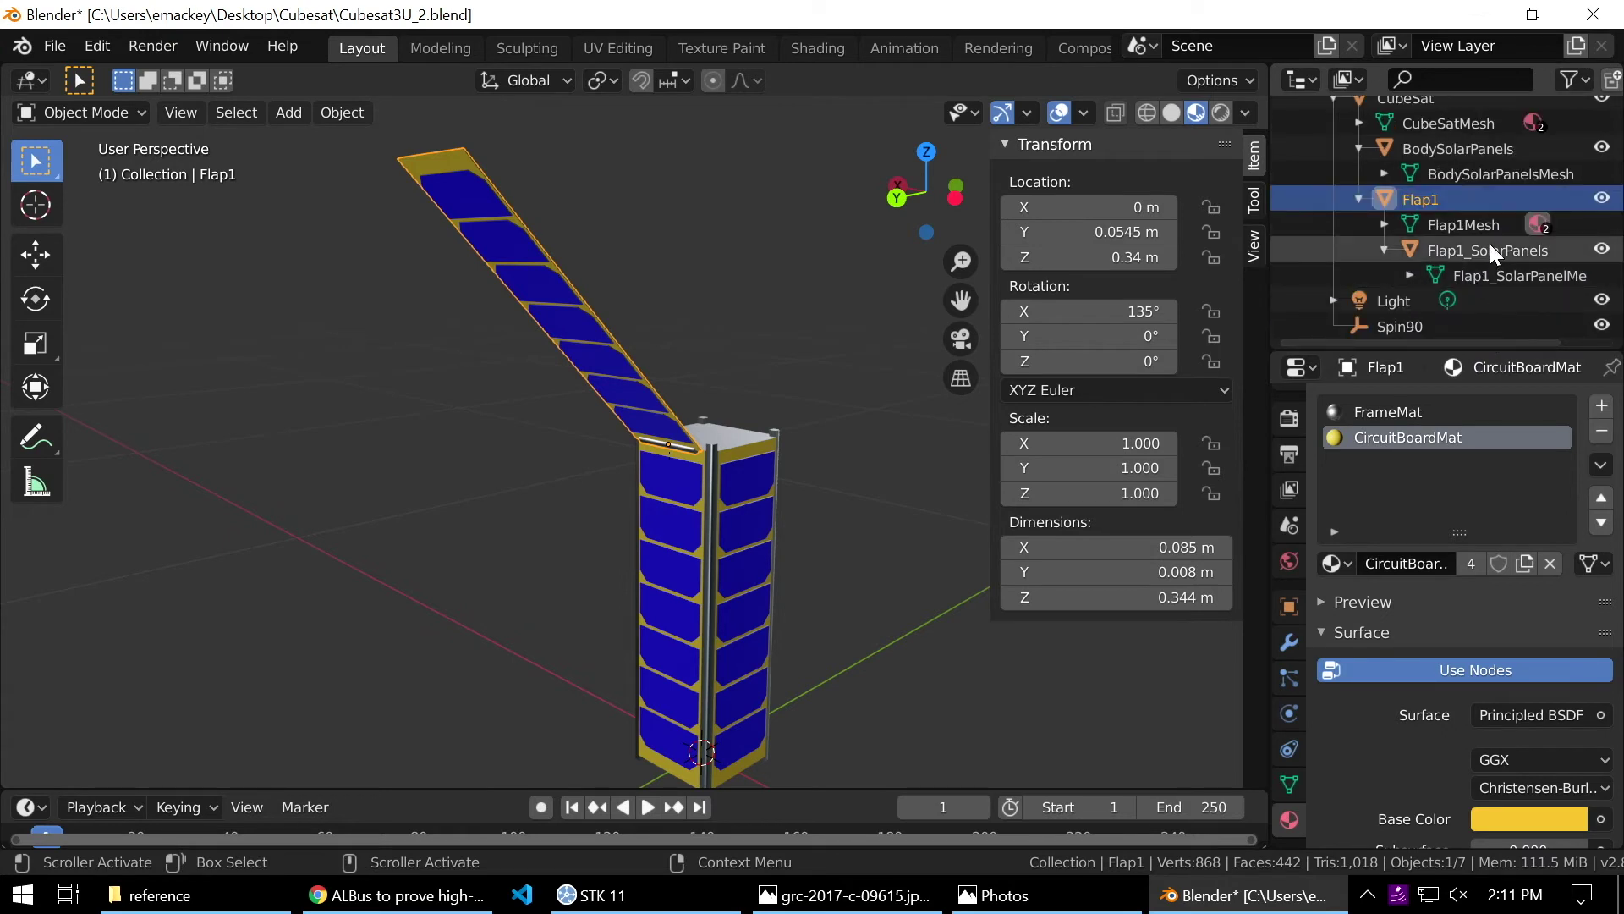
{"action": "left_click", "coordinate": [1490, 247]}
{"action": "left_click", "coordinate": [1393, 411]}
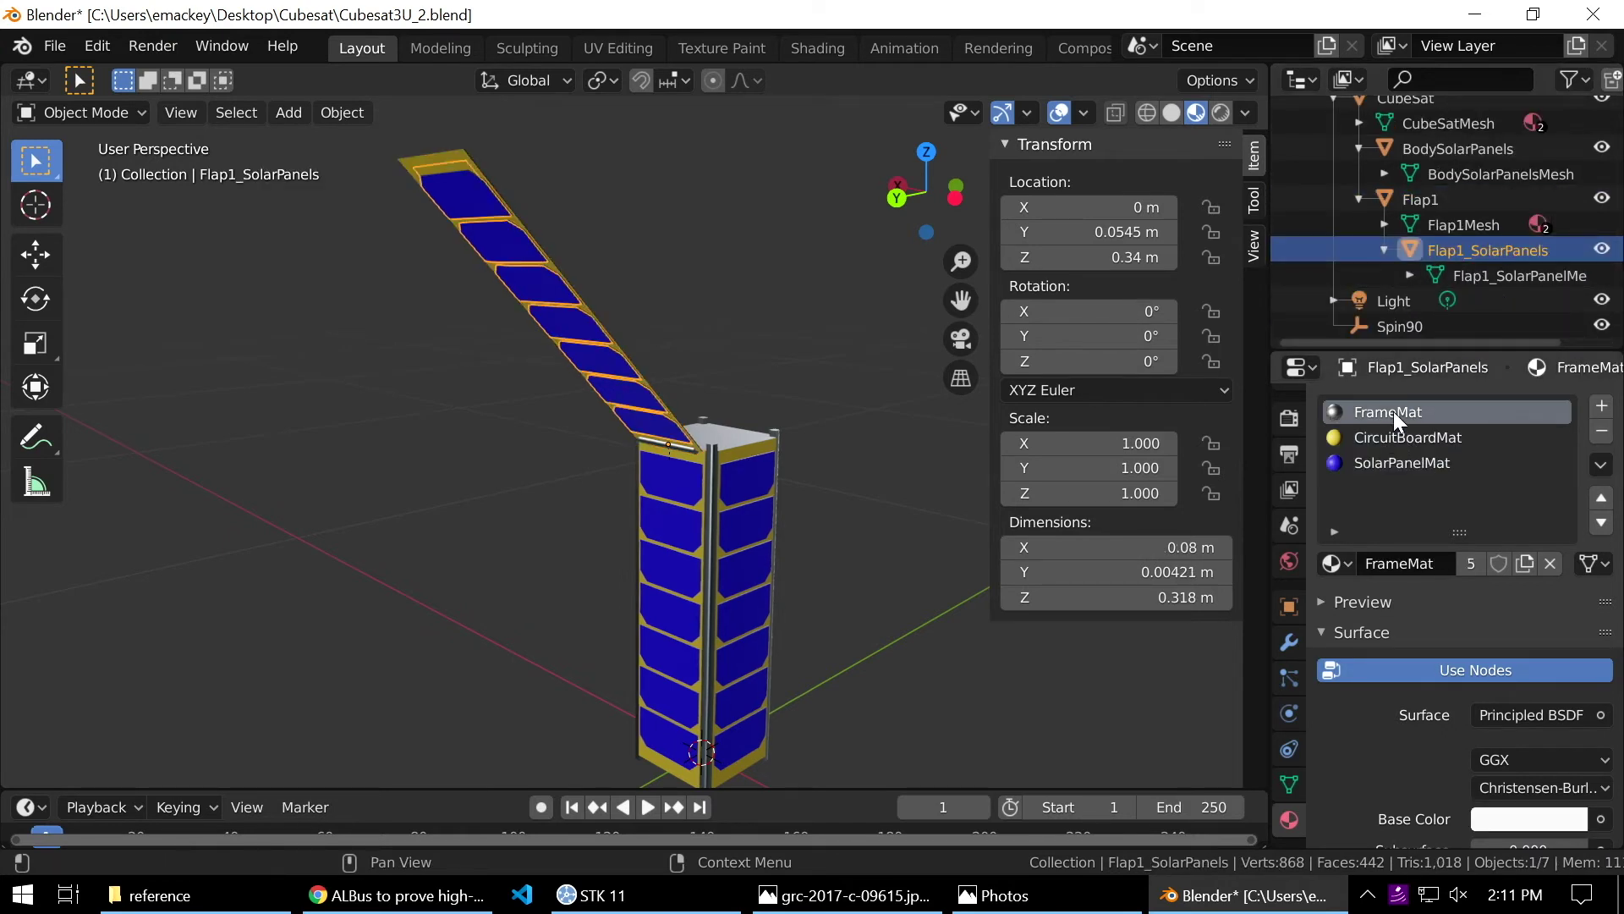
{"action": "left_click", "coordinate": [1601, 434]}
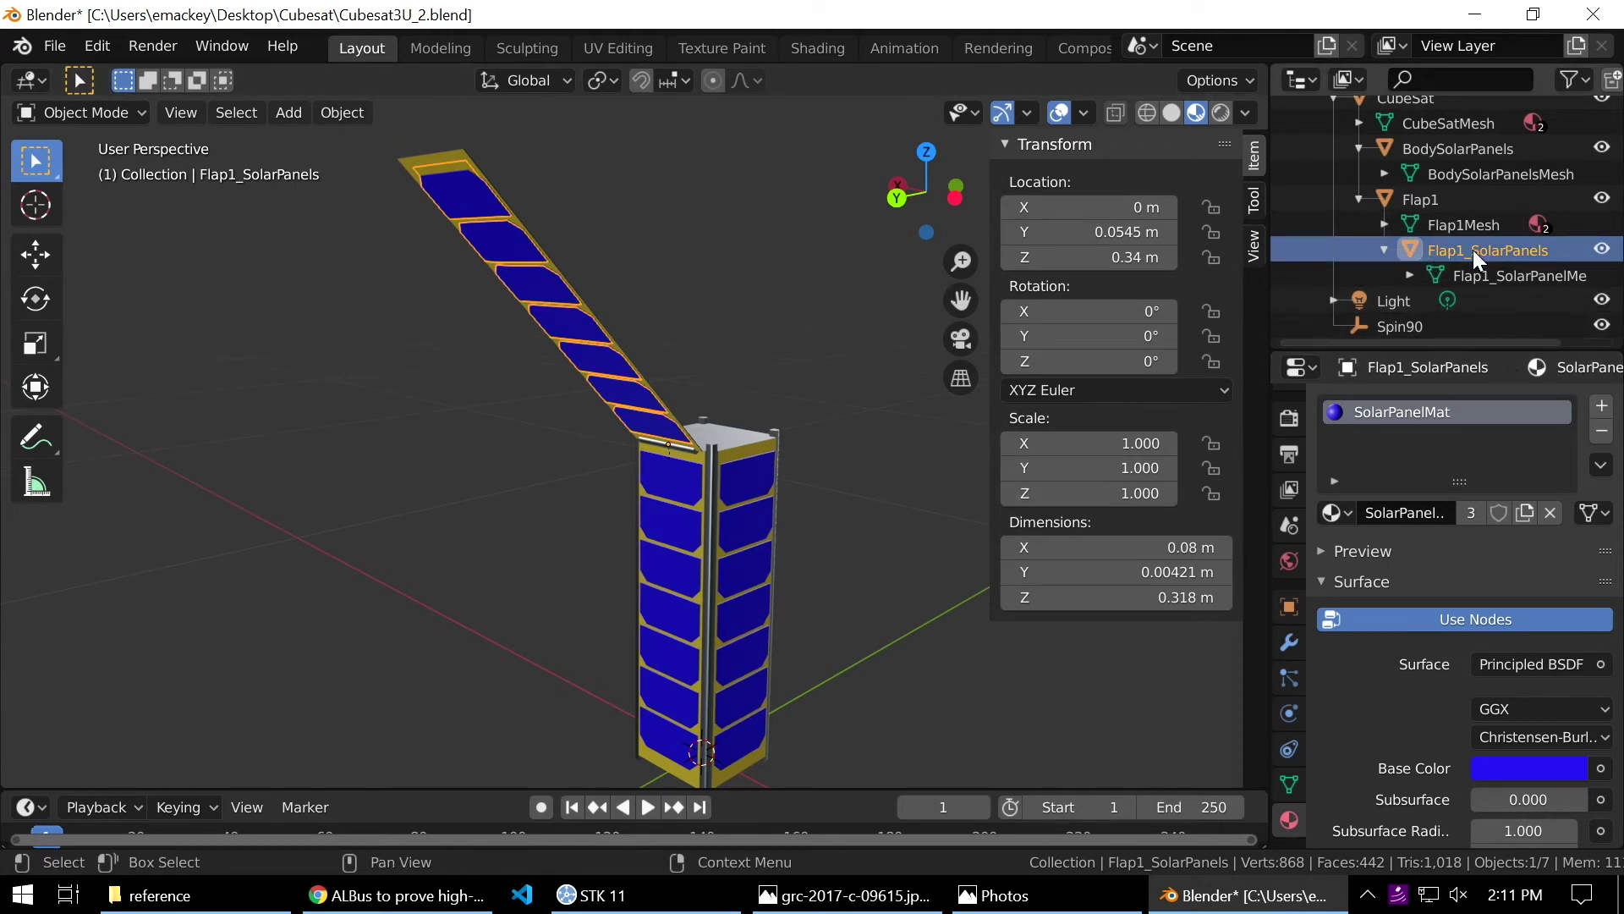
Select Flap1 together with Flap1_SolarPanels and set the transform pivot point to 3D Cursor.
{"action": "left_click", "coordinate": [1436, 200], "text": "ctrl"}
{"action": "middle_click_drag", "start_coordinate": [777, 401], "coordinate": [752, 442]}
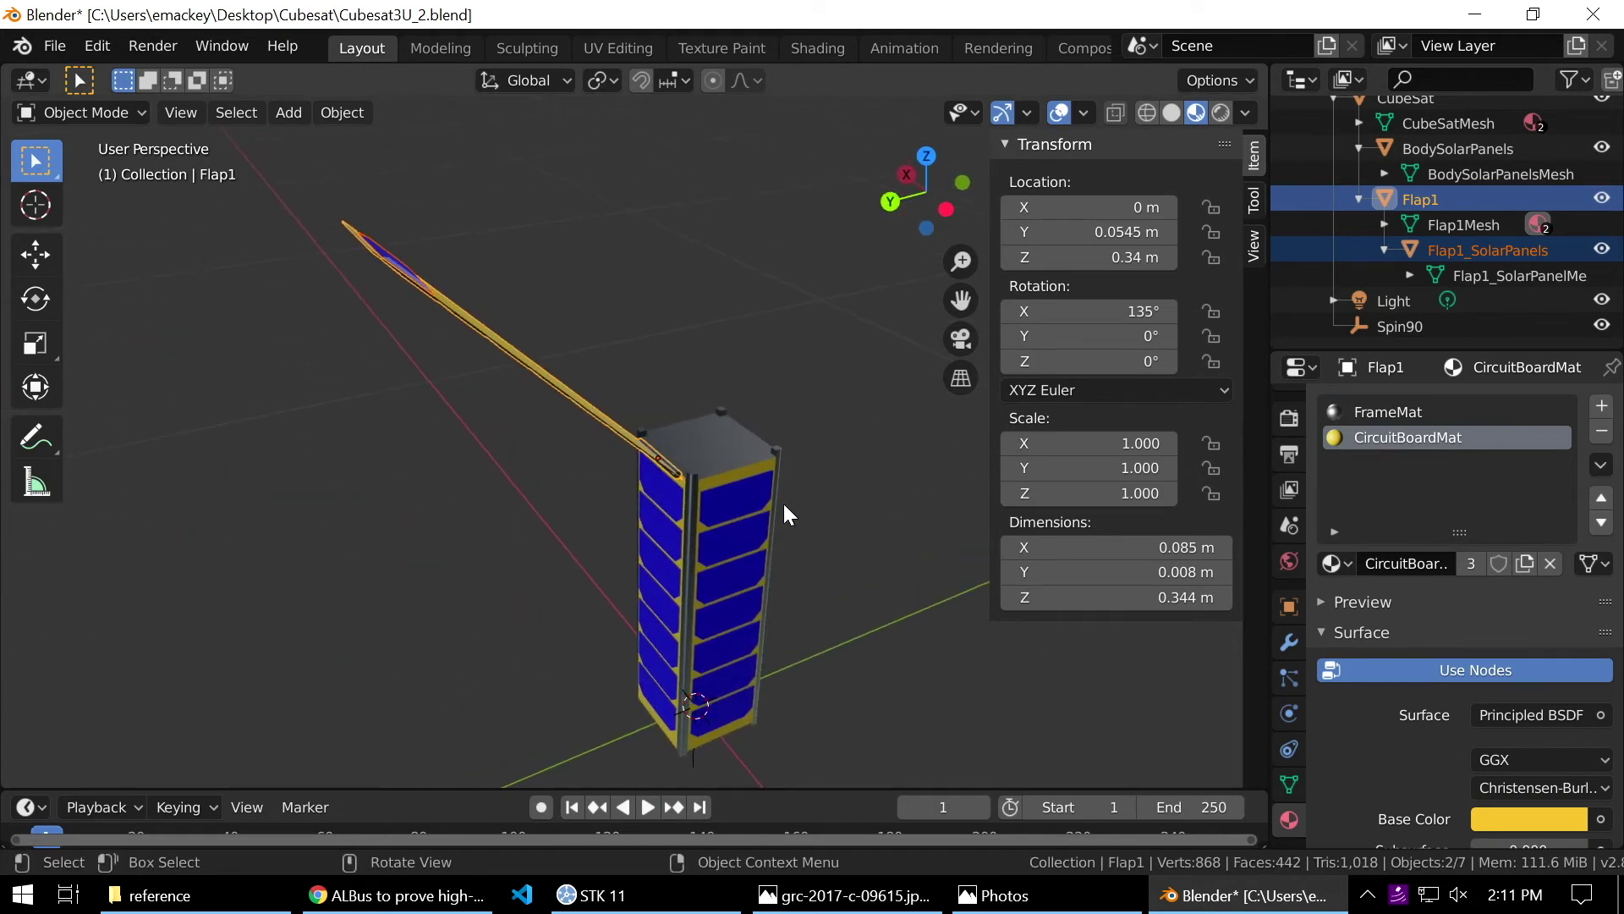
{"action": "left_click", "coordinate": [602, 81]}
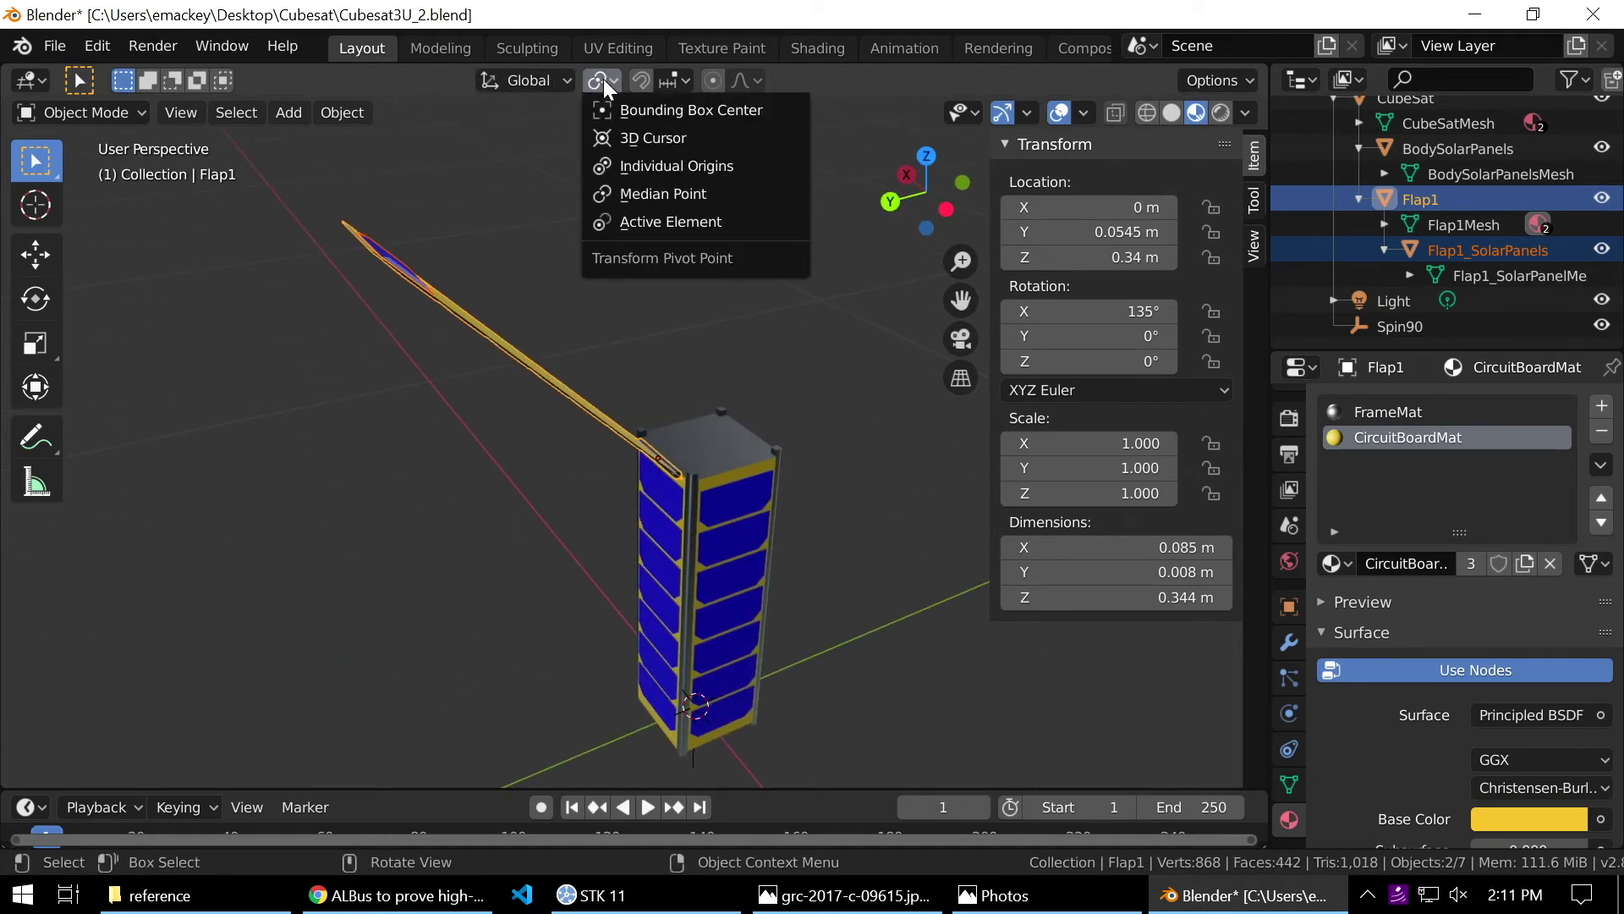
{"action": "left_click", "coordinate": [648, 138]}
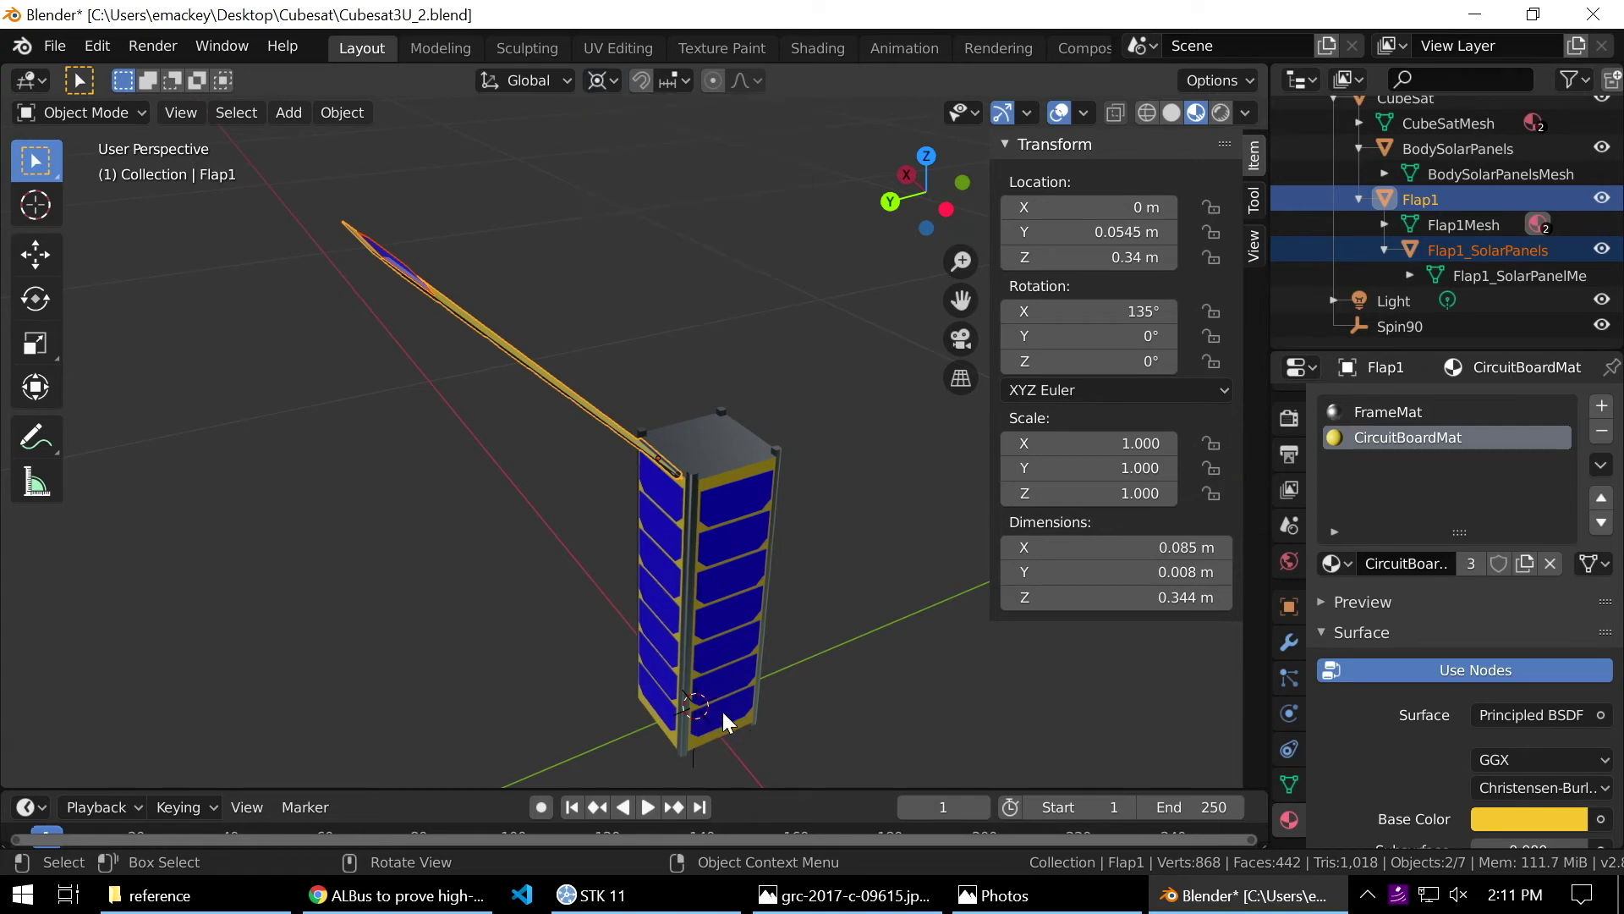
Duplicate Flap1 with its solar panels in place and rotate the copy 90° about the global Z axis.
{"action": "mouse_move", "coordinate": [722, 571]}
{"action": "middle_mouse_down"}
{"action": "mouse_move", "coordinate": [731, 591]}
{"action": "mouse_move", "coordinate": [851, 545]}
{"action": "mouse_move", "coordinate": [753, 537]}
{"action": "mouse_move", "coordinate": [684, 505]}
{"action": "mouse_move", "coordinate": [760, 545]}
{"action": "mouse_move", "coordinate": [787, 521]}
{"action": "middle_mouse_up"}
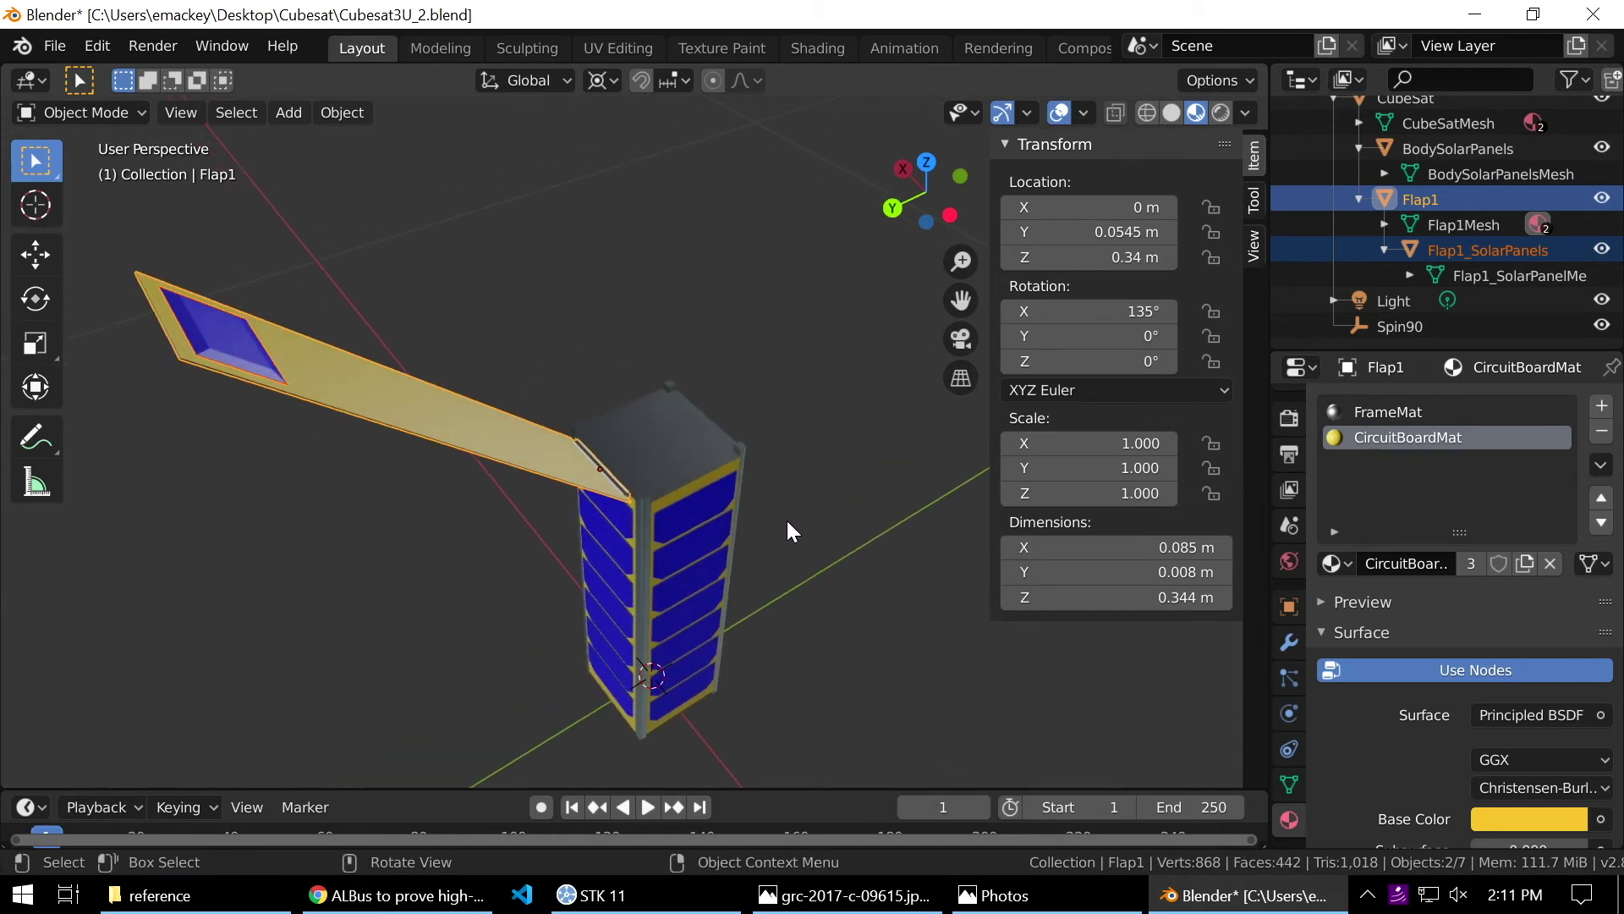
{"action": "key", "text": "shift+d"}
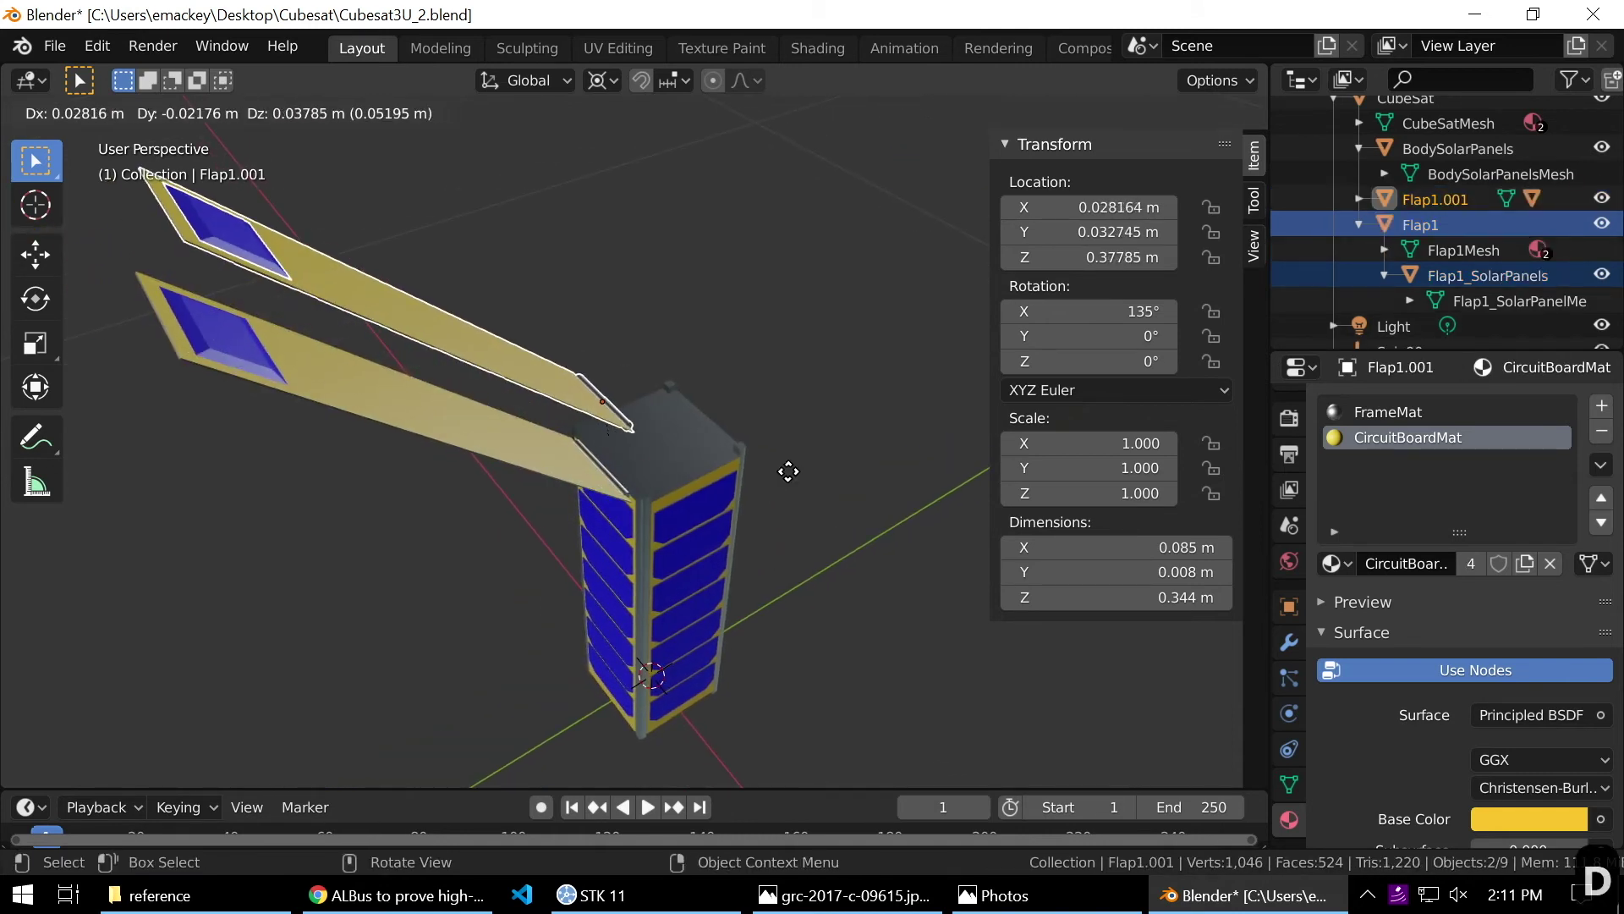
{"action": "right_click", "coordinate": [796, 434]}
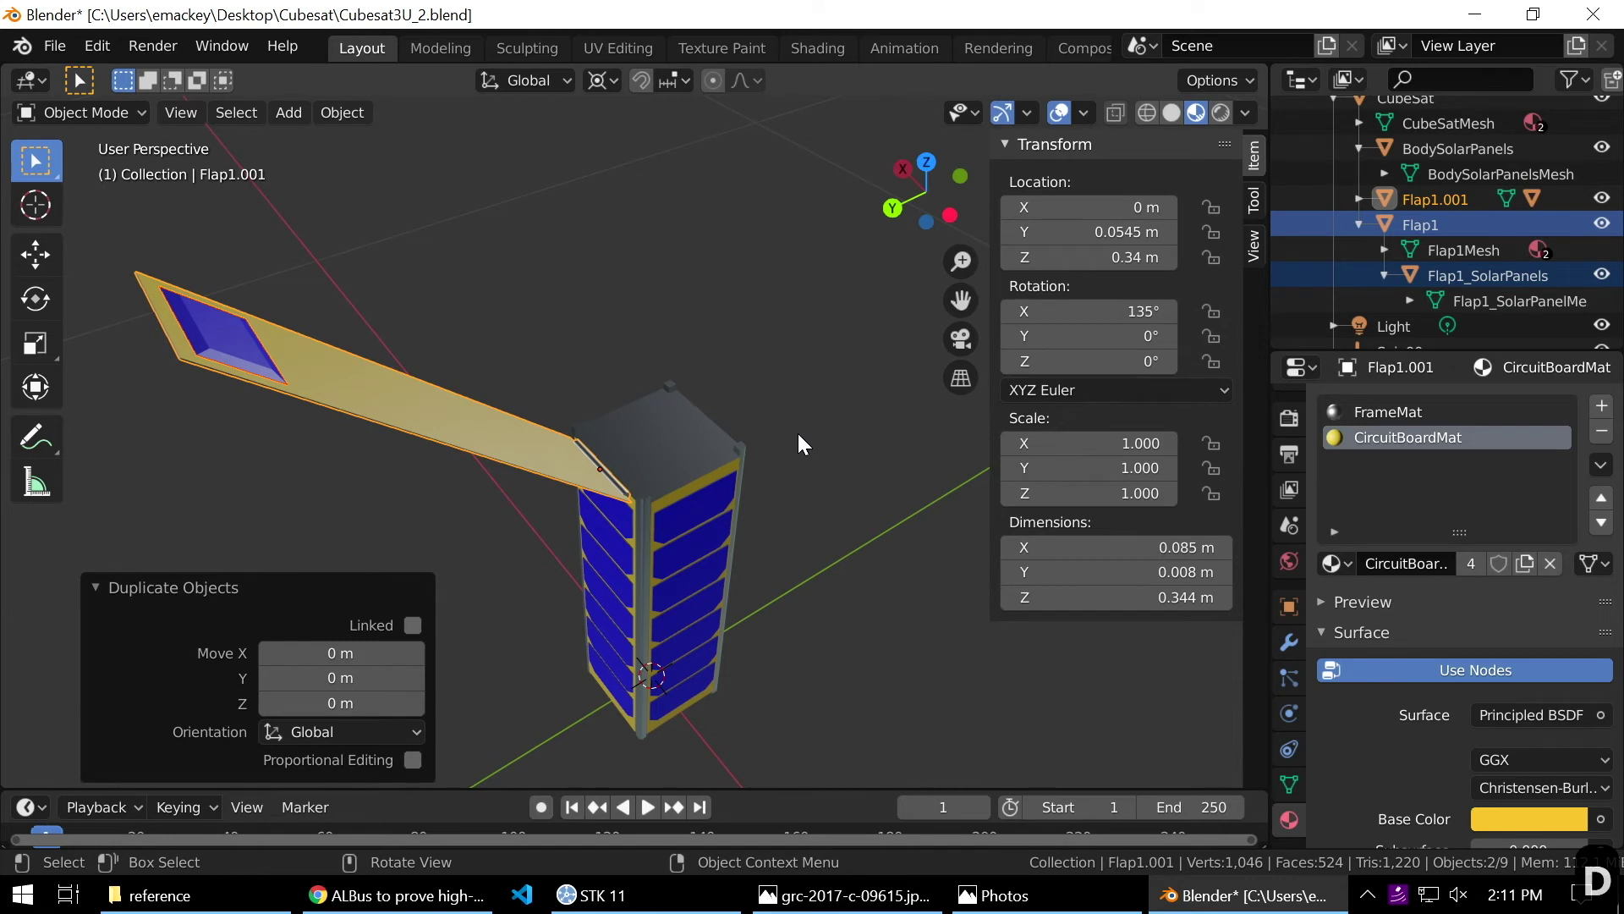
{"action": "key", "text": "r"}
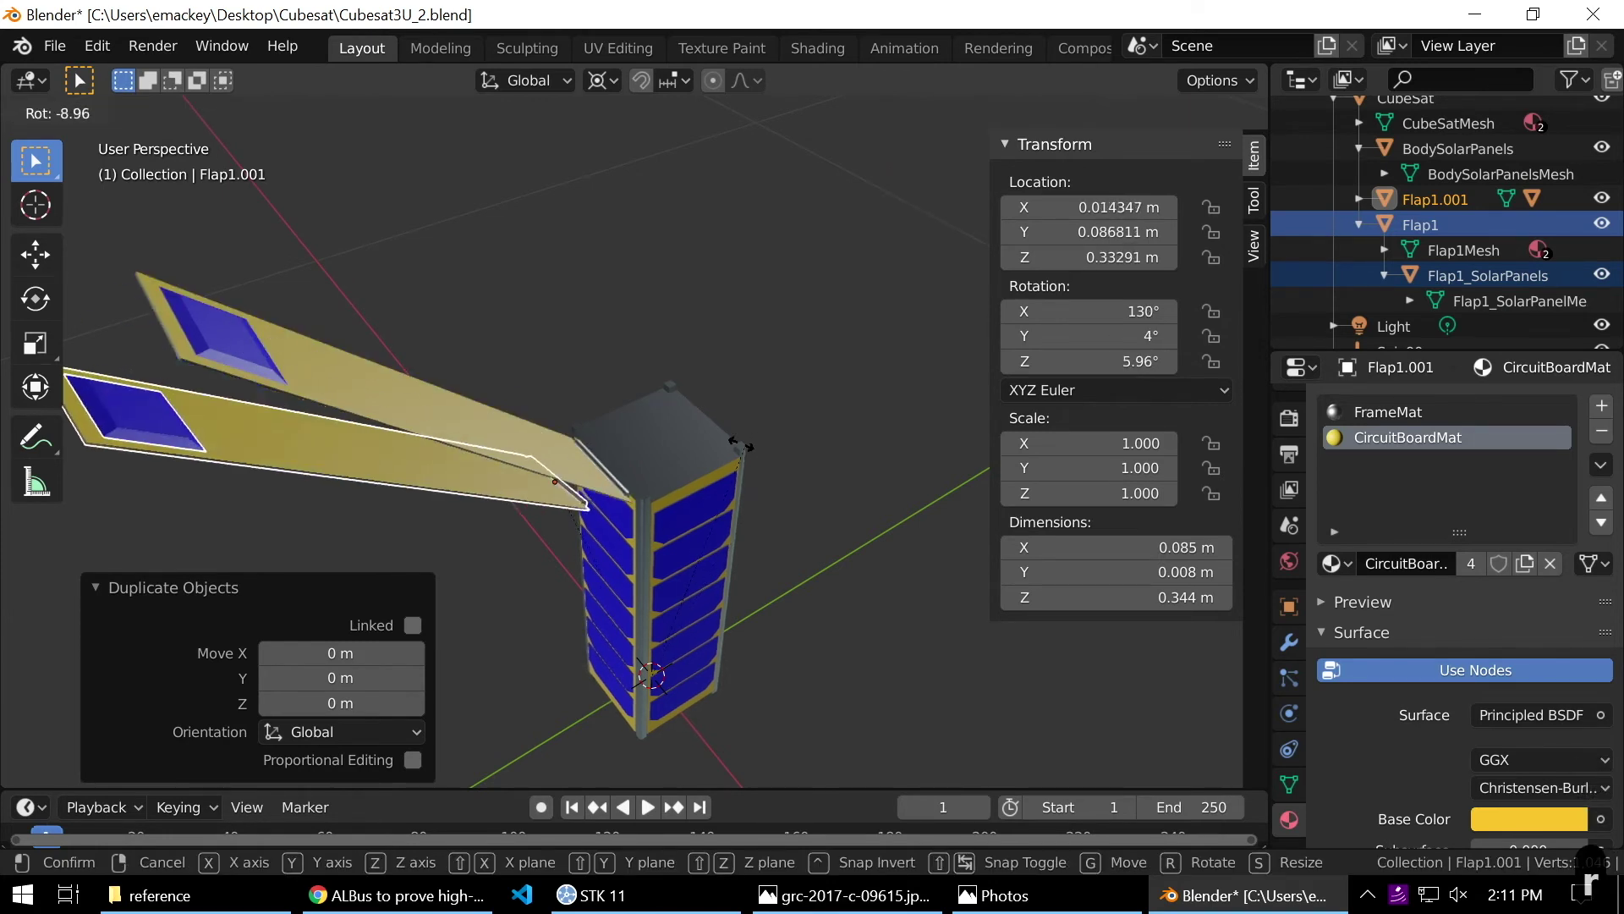
{"action": "key", "text": "z"}
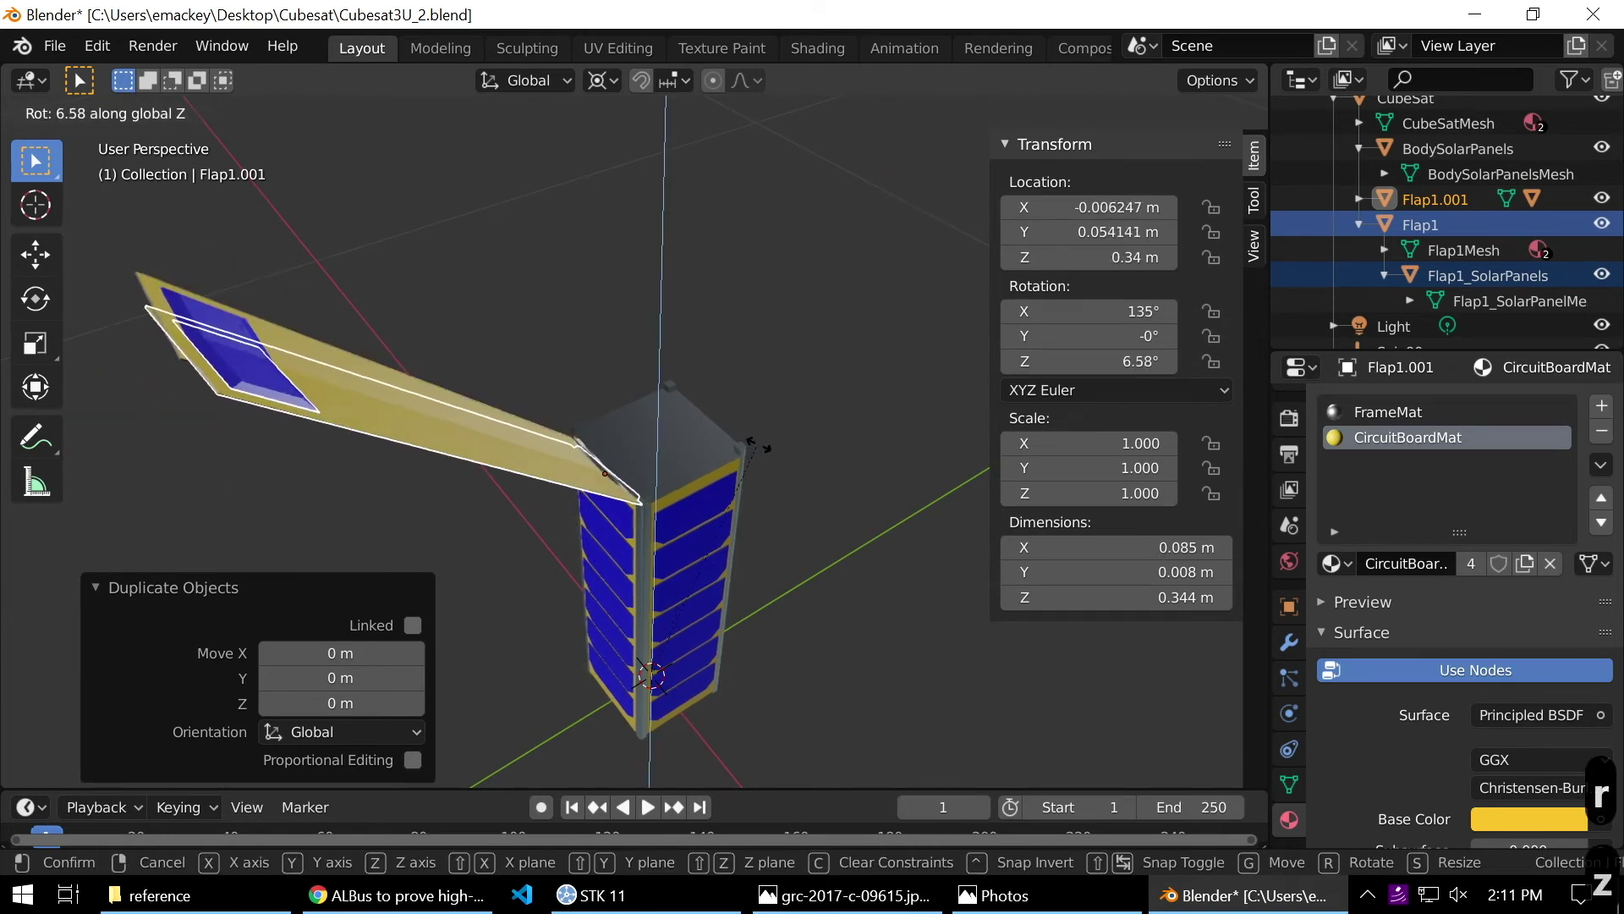
{"action": "type", "text": "90"}
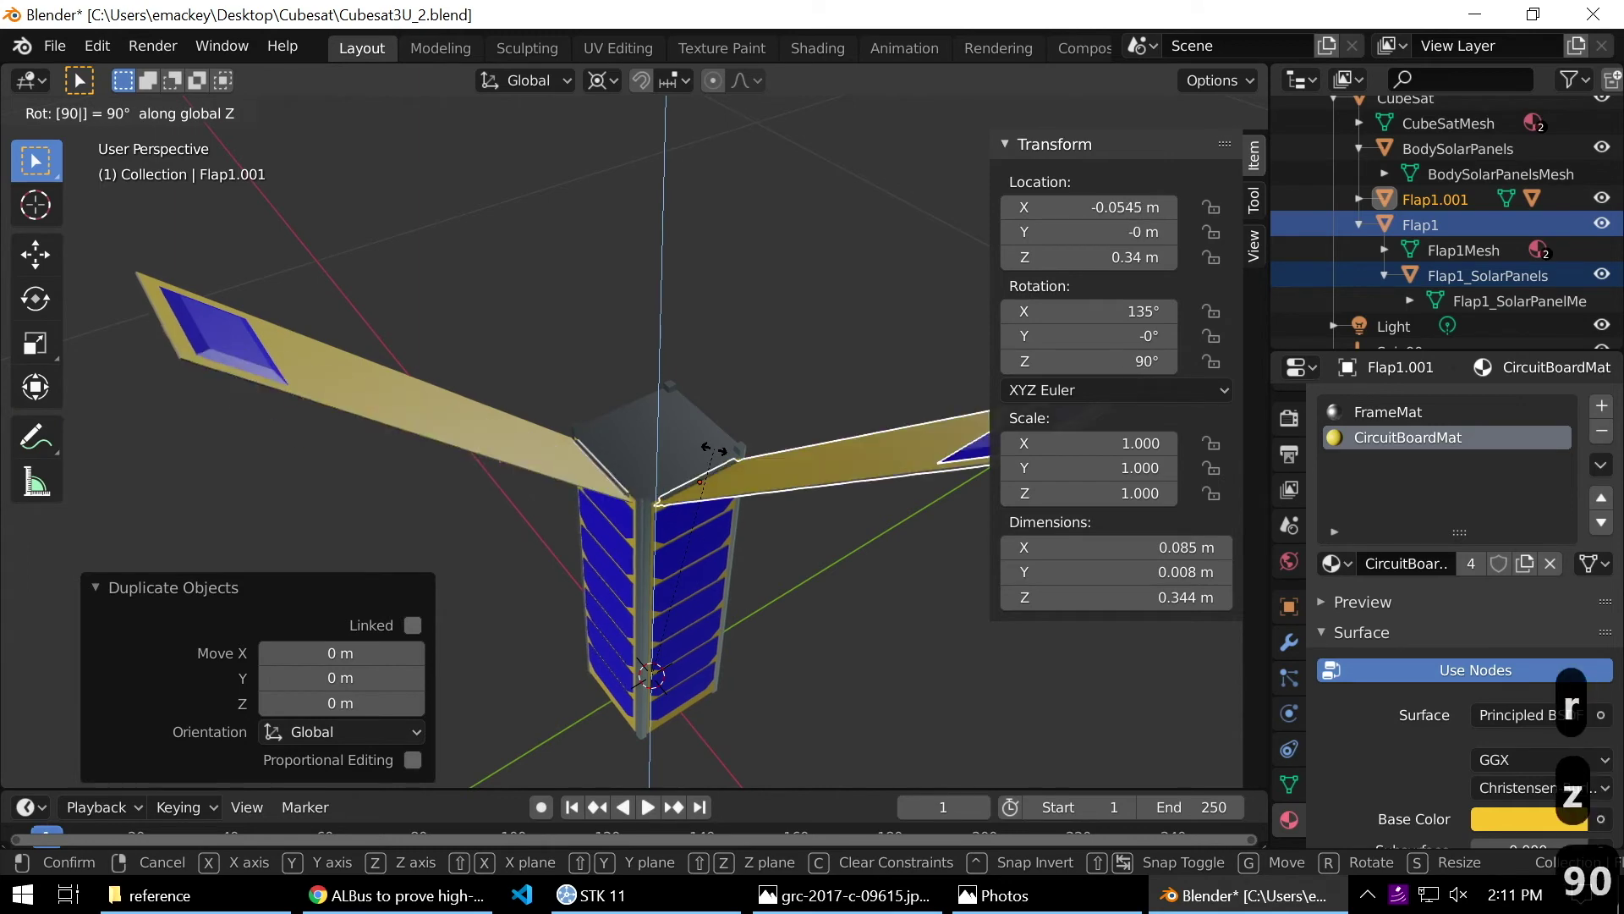
{"action": "key", "text": "Return"}
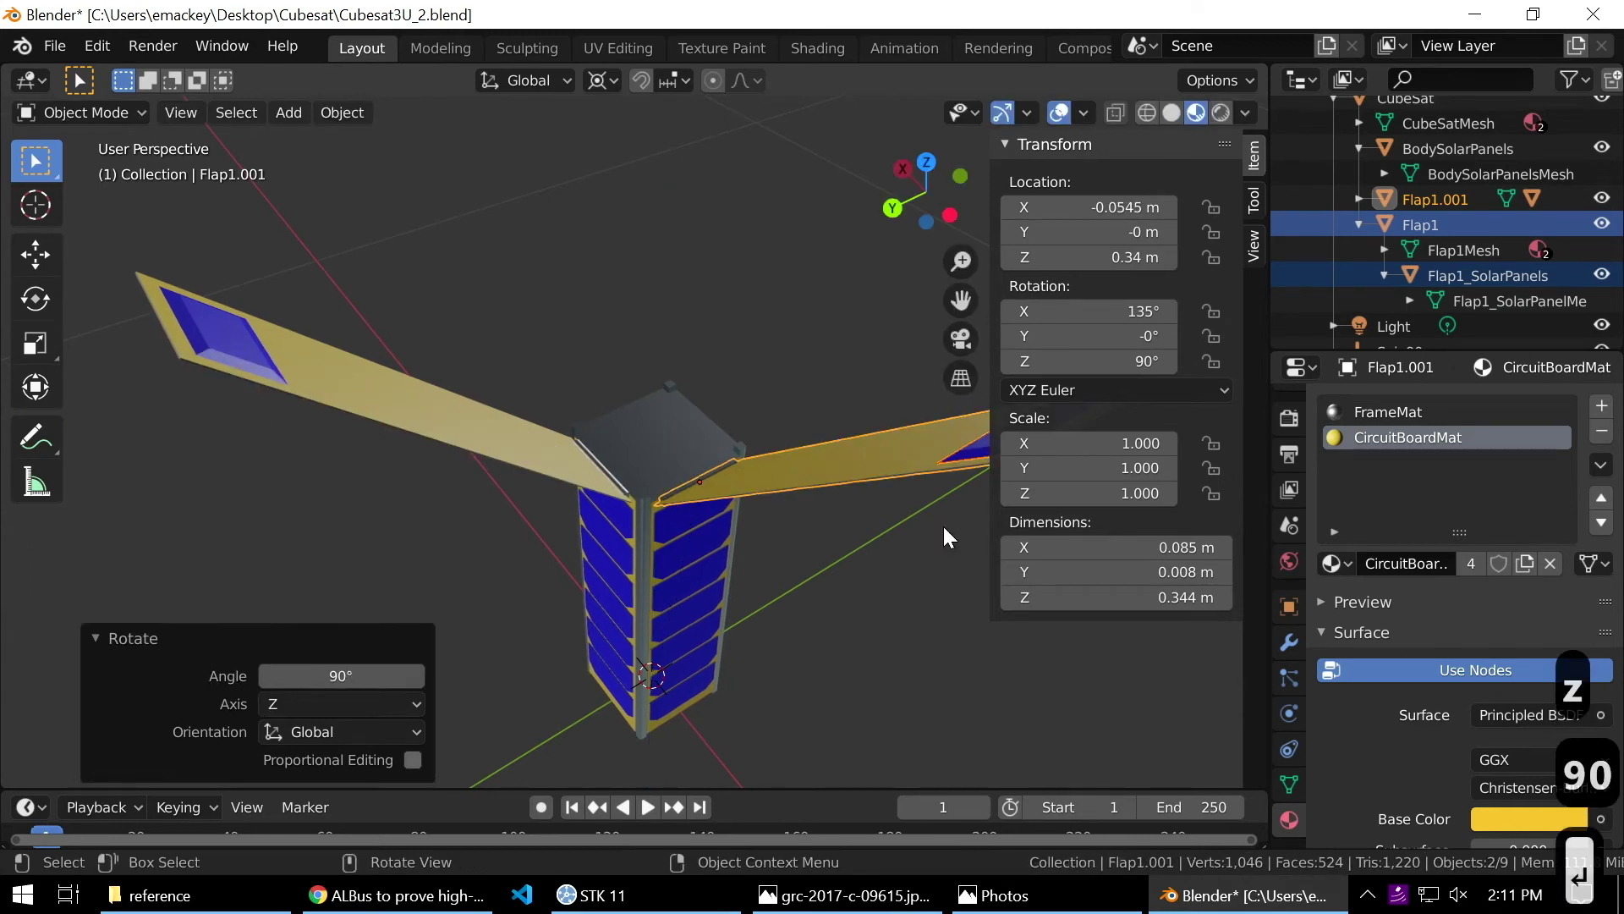
Duplicate the rotated flap with its panels in place and turn the new copy a further 90° about Z, opposite Flap1.
{"action": "scroll", "coordinate": [694, 571], "scroll_direction": "down", "scroll_amount": 3}
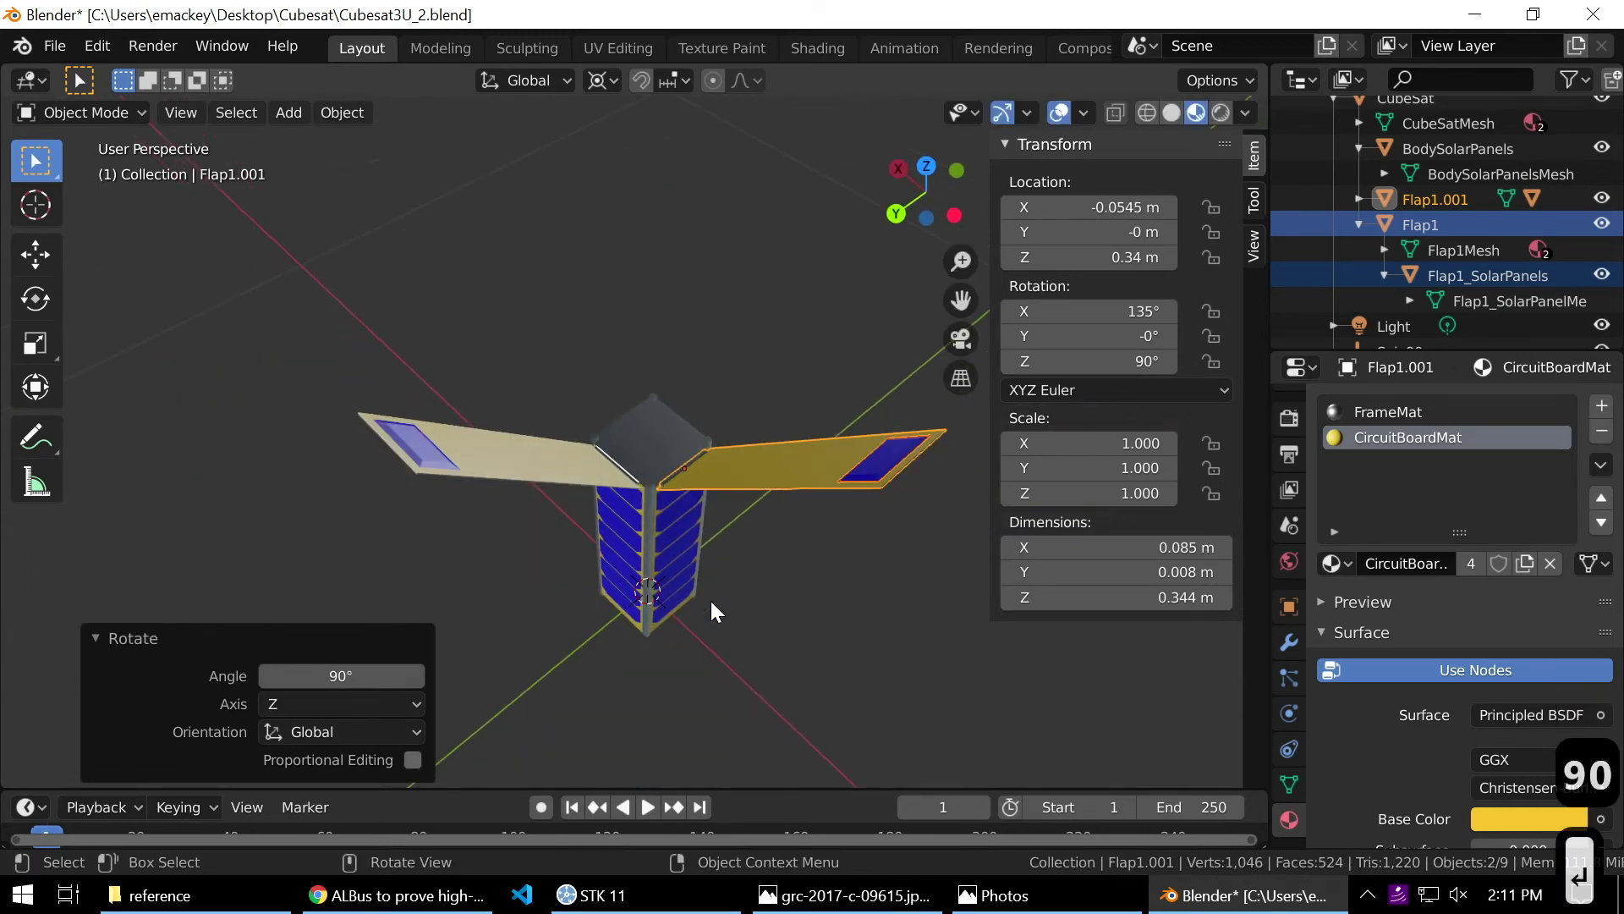
{"action": "key", "text": "shift+d"}
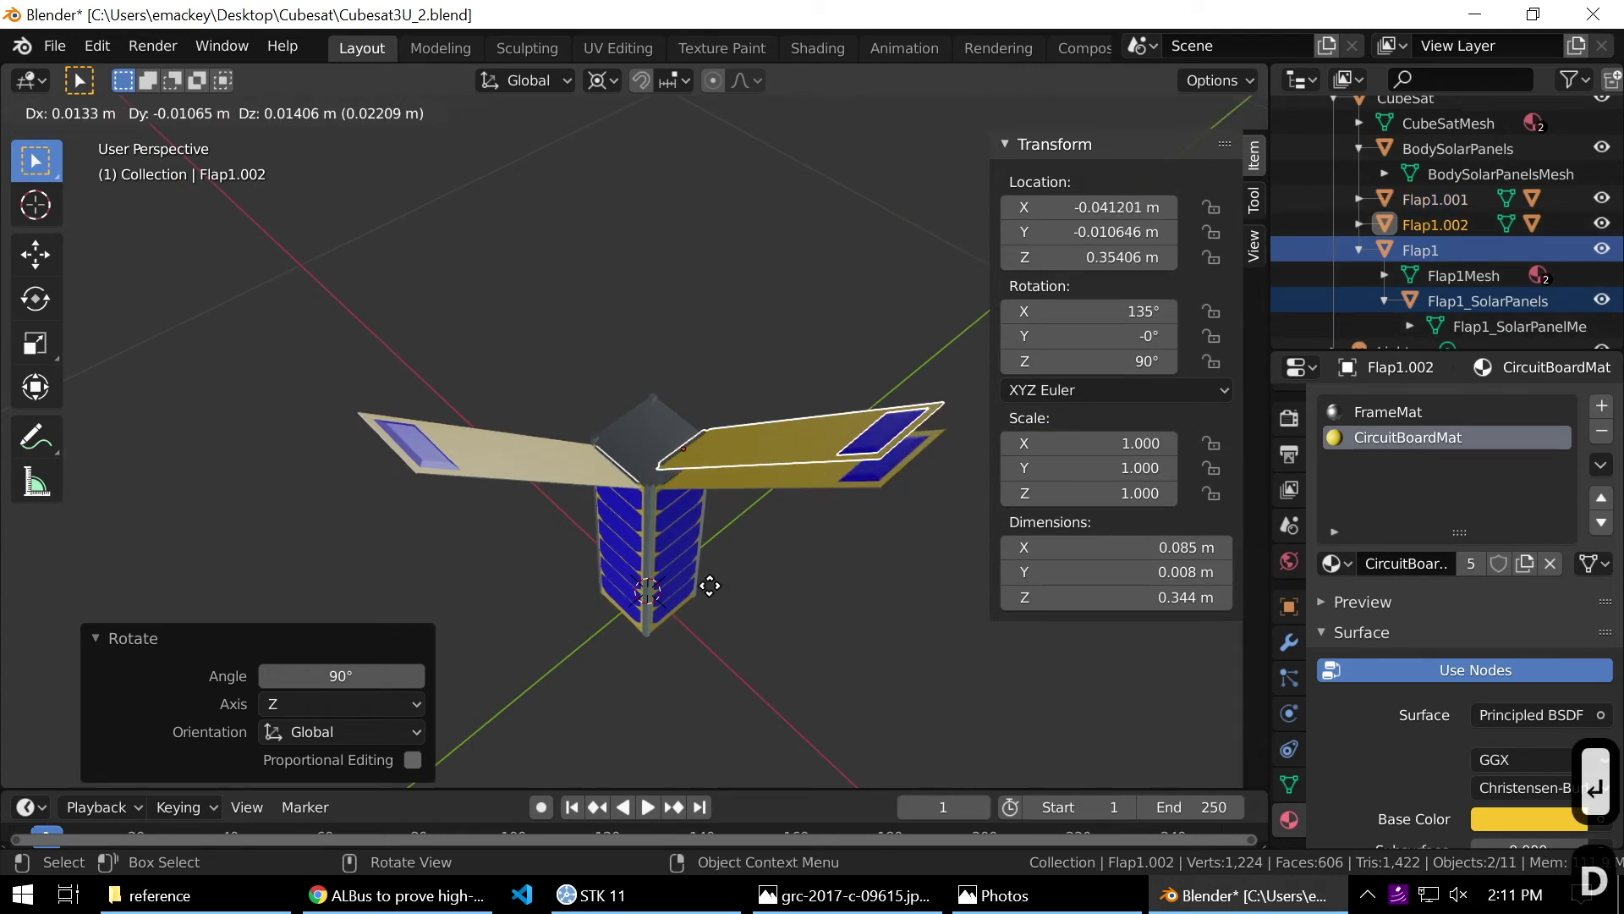
{"action": "right_click", "coordinate": [712, 584]}
{"action": "type", "text": "r90"}
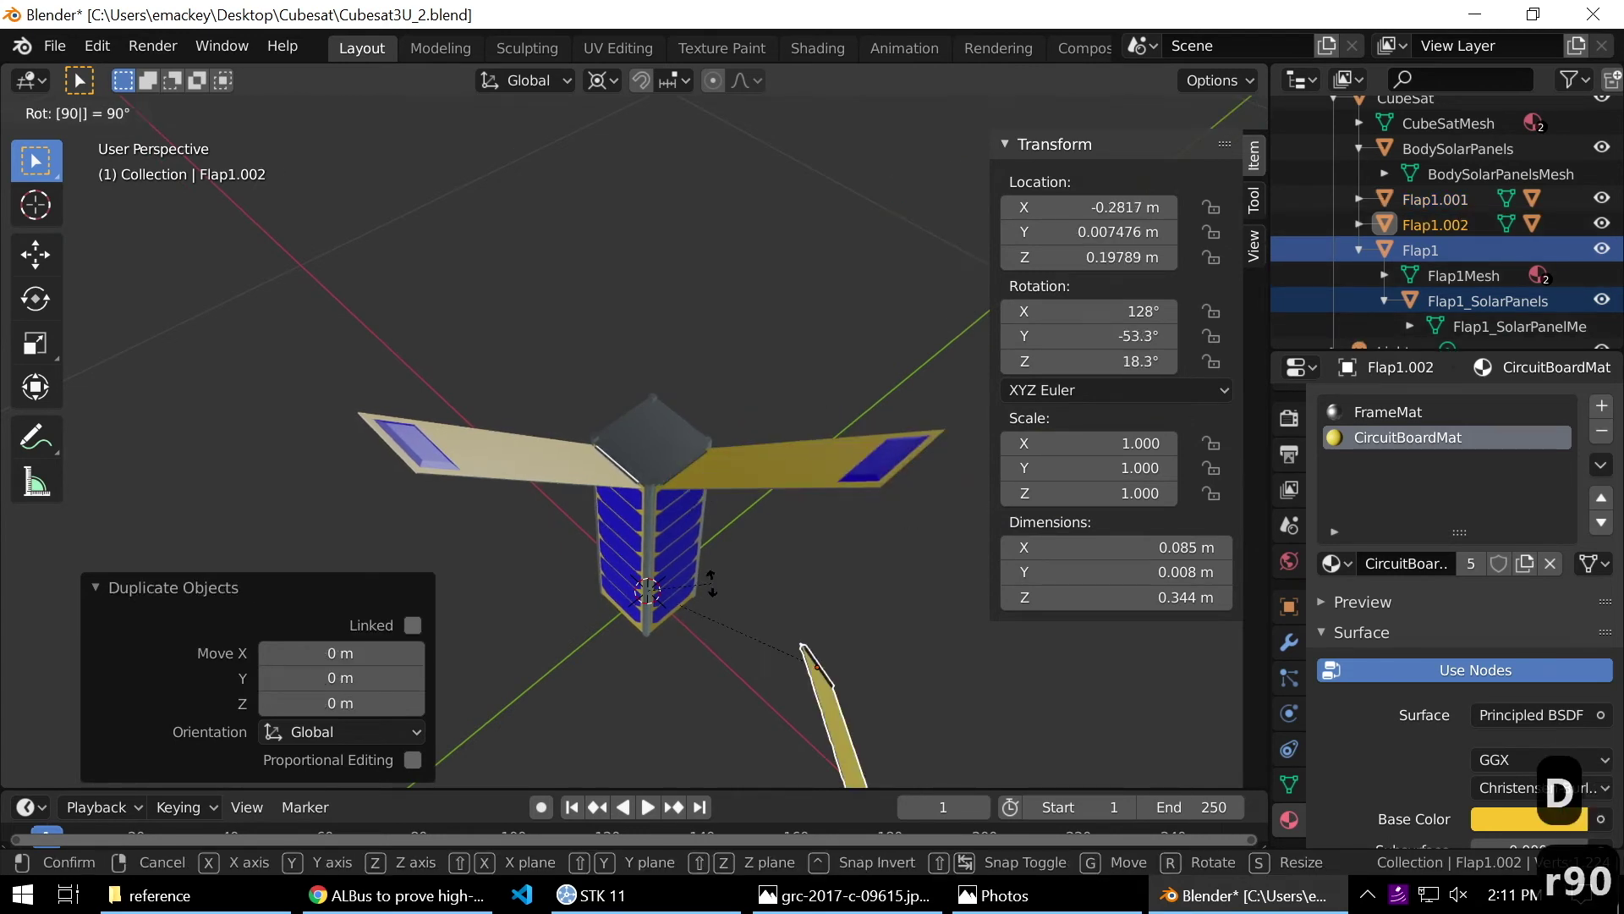
{"action": "type", "text": "z"}
{"action": "key", "text": "Return"}
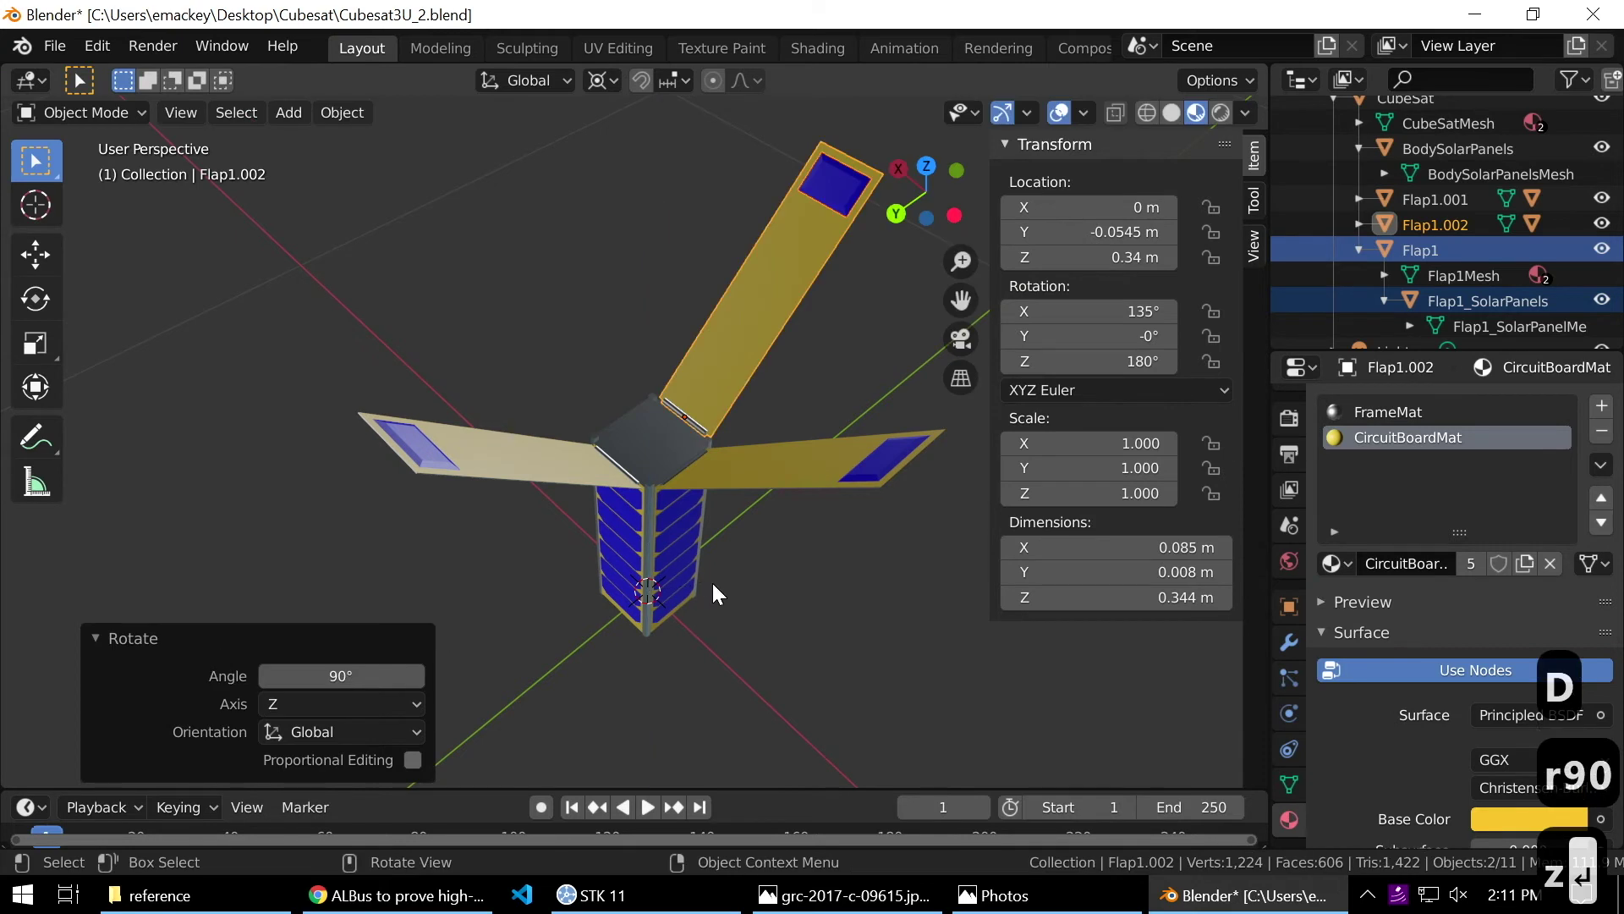
Duplicate the flap opposite Flap1 in place and rotate this copy 90° about Z onto the body's last free side.
{"action": "key", "text": "shift+d"}
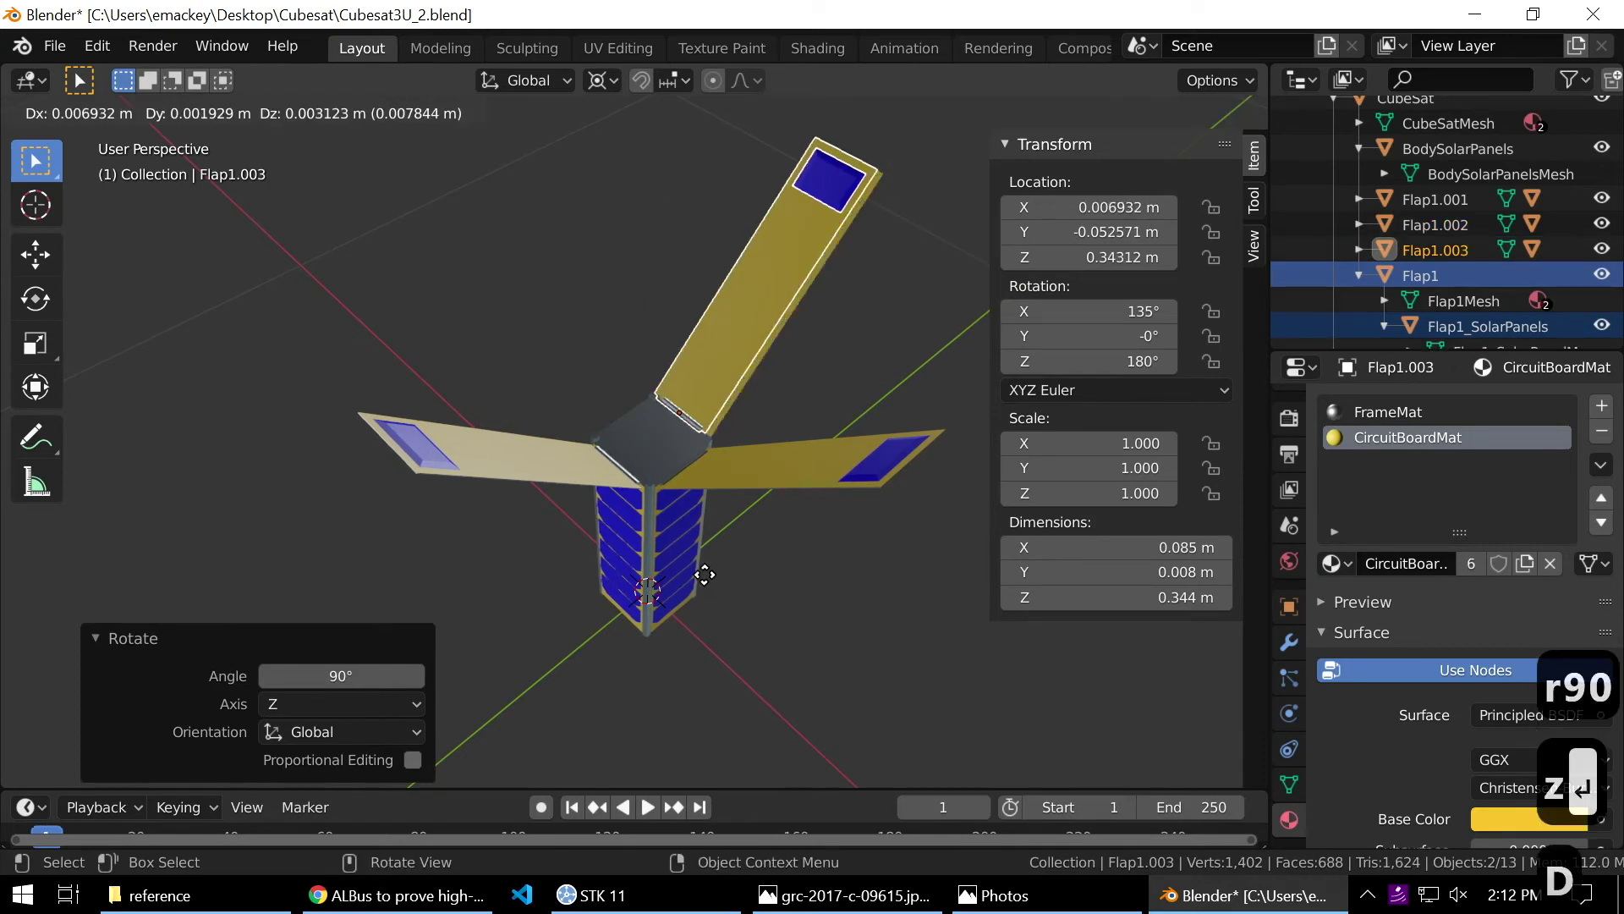
{"action": "right_click", "coordinate": [687, 567]}
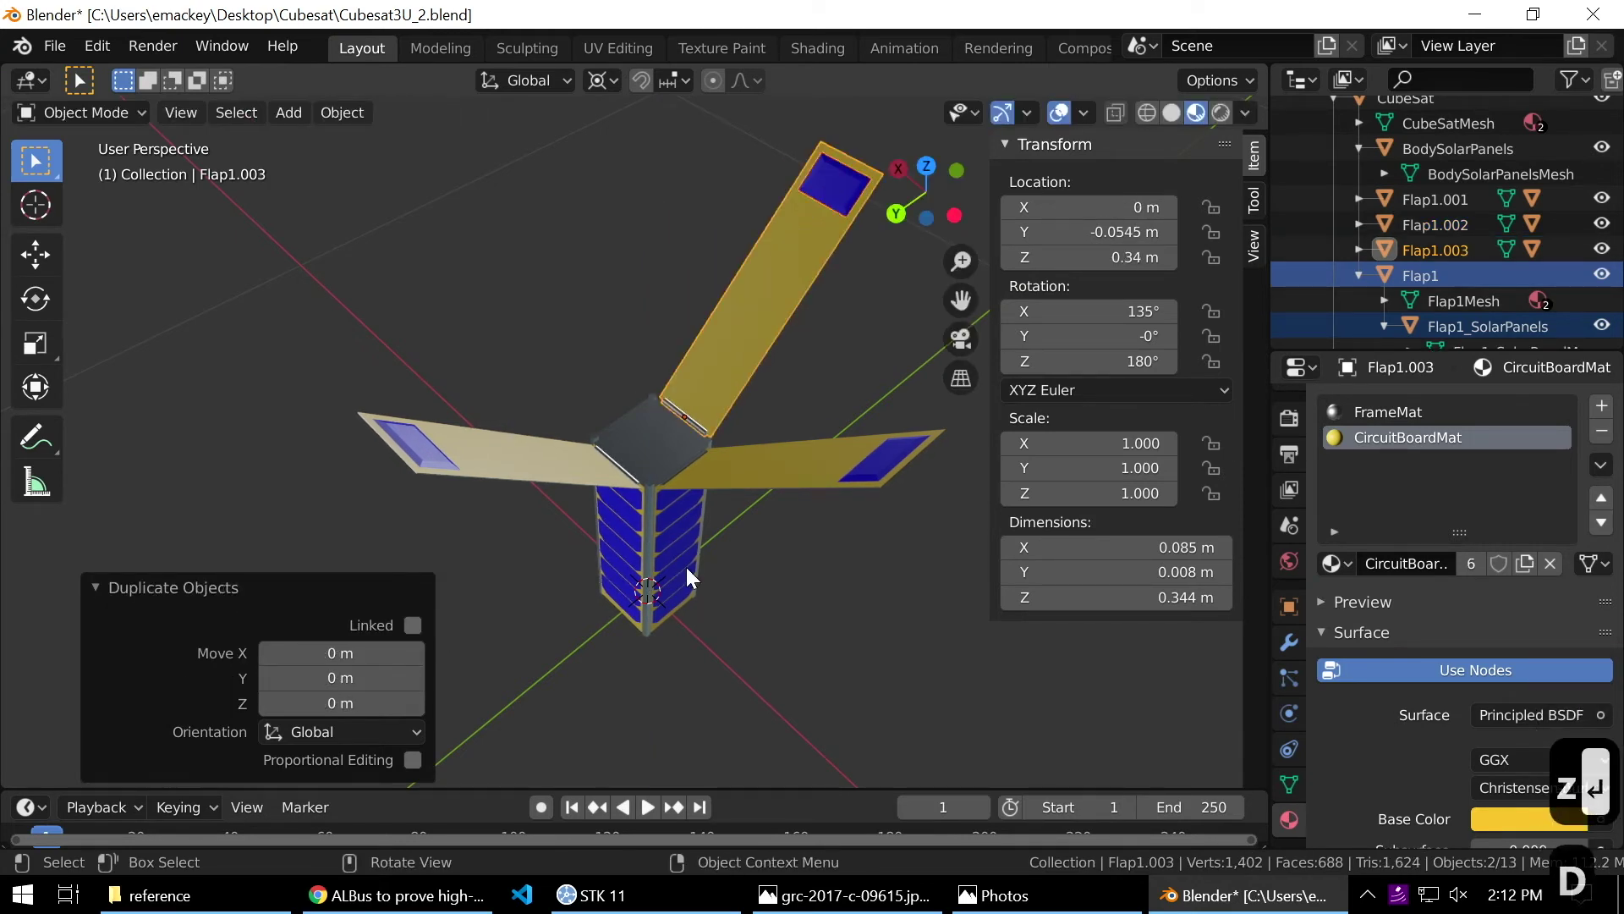
{"action": "key", "text": "r"}
{"action": "type", "text": "z"}
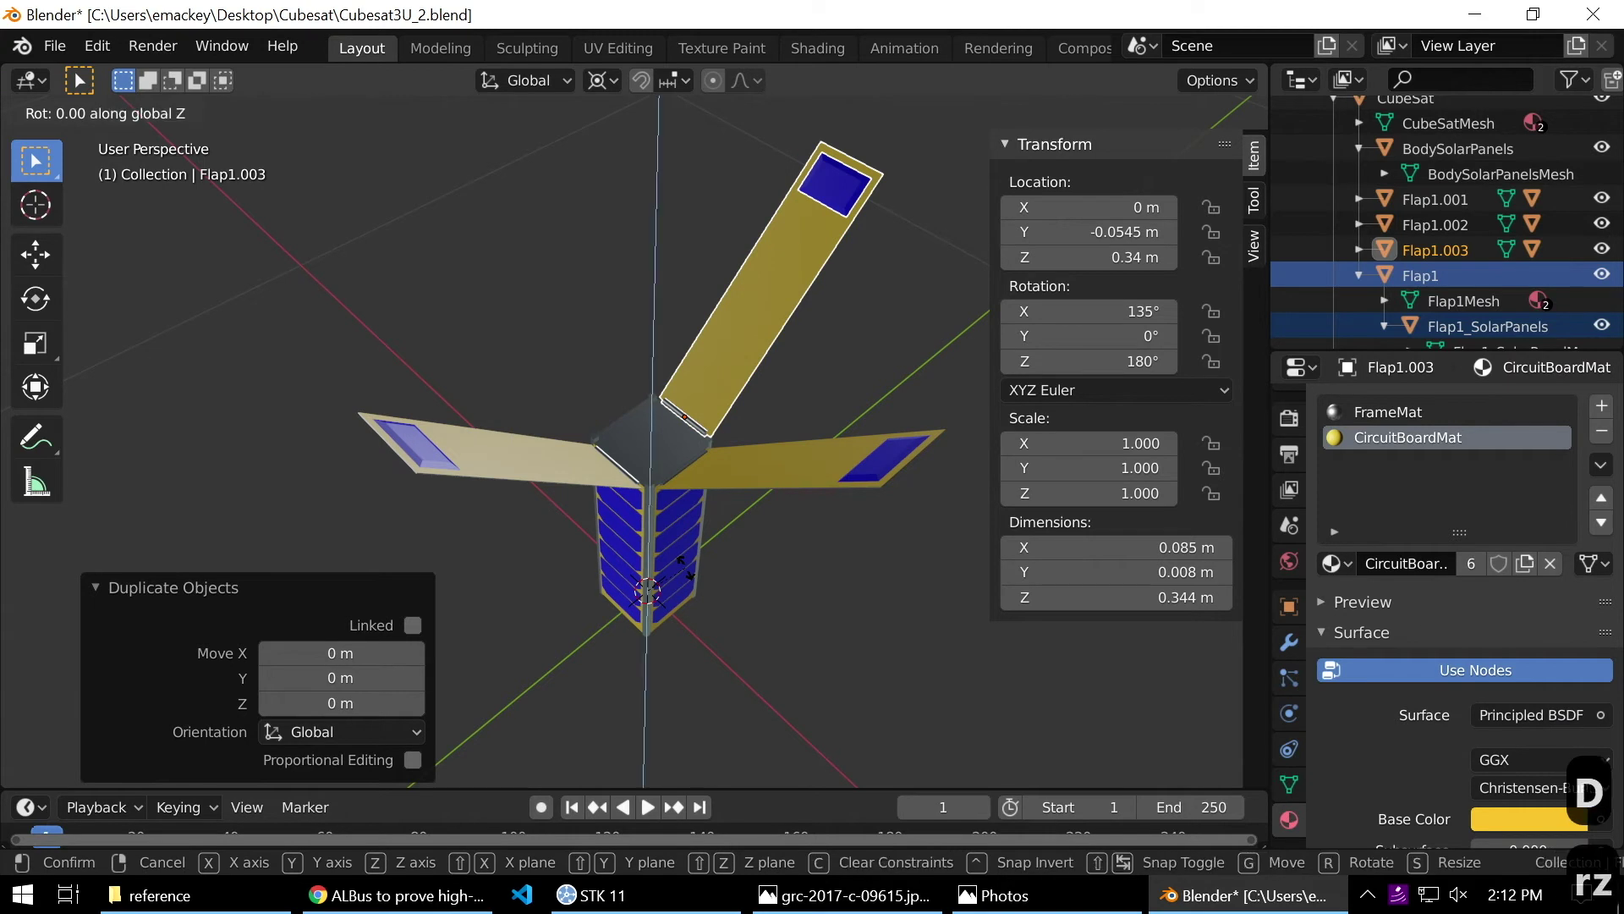
{"action": "type", "text": "90"}
{"action": "key", "text": "Return"}
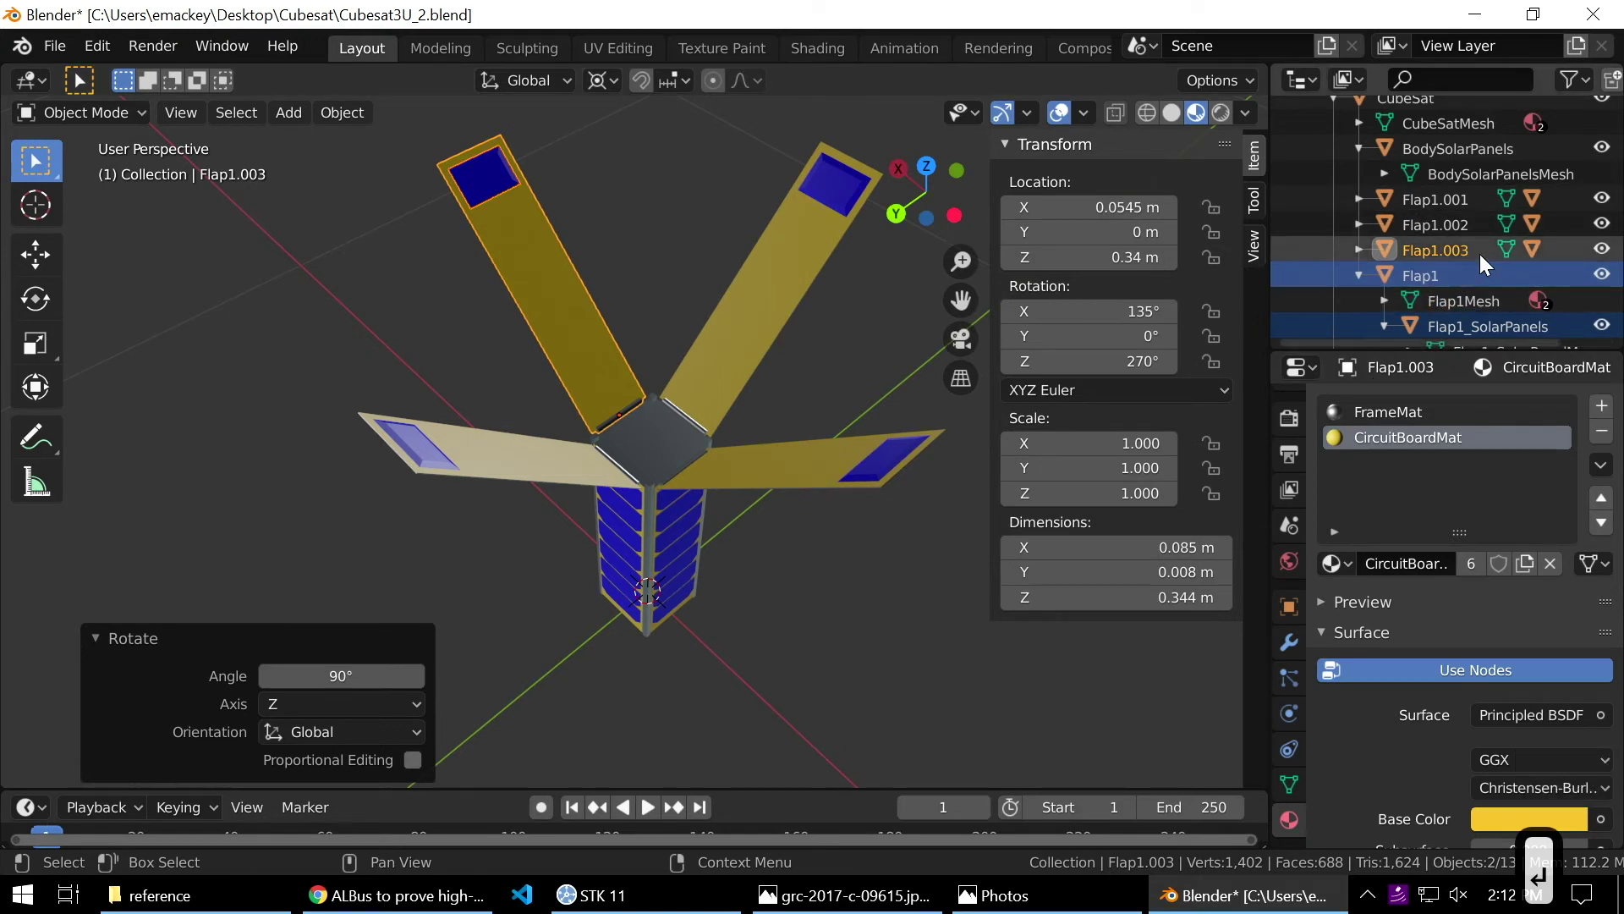
Rename the object Flap1.001 as Flap2.
{"action": "double_click", "coordinate": [1454, 197]}
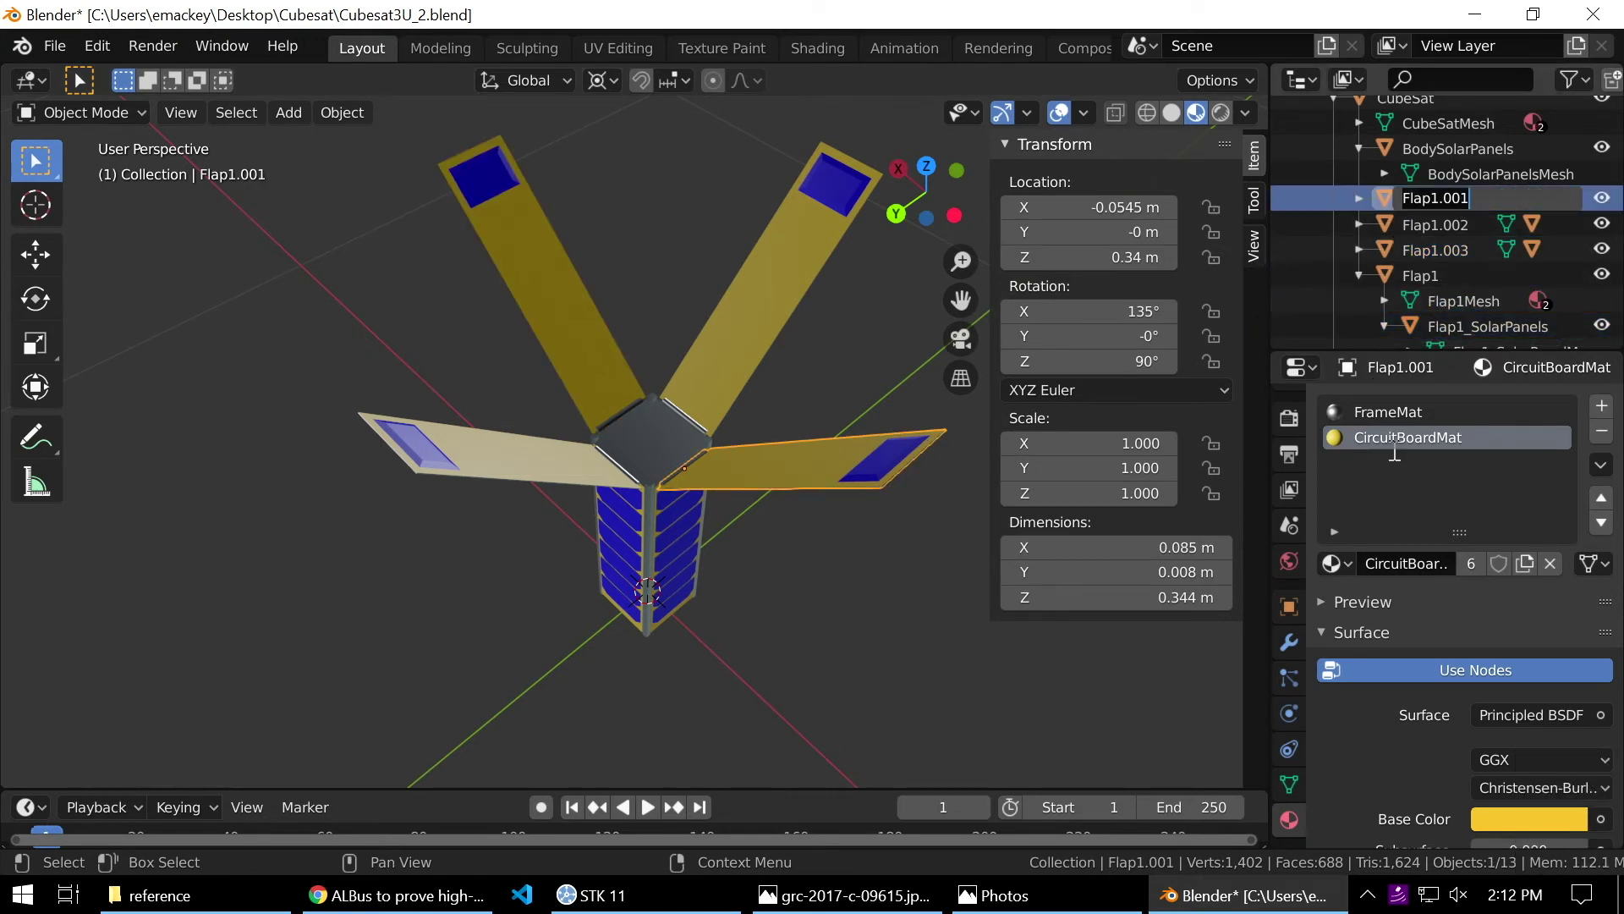
{"action": "key", "text": "BackSpace"}
{"action": "key", "text": "BackSpace"}
{"action": "key", "text": "BackSpace"}
{"action": "type", "text": "2"}
{"action": "key", "text": "Return"}
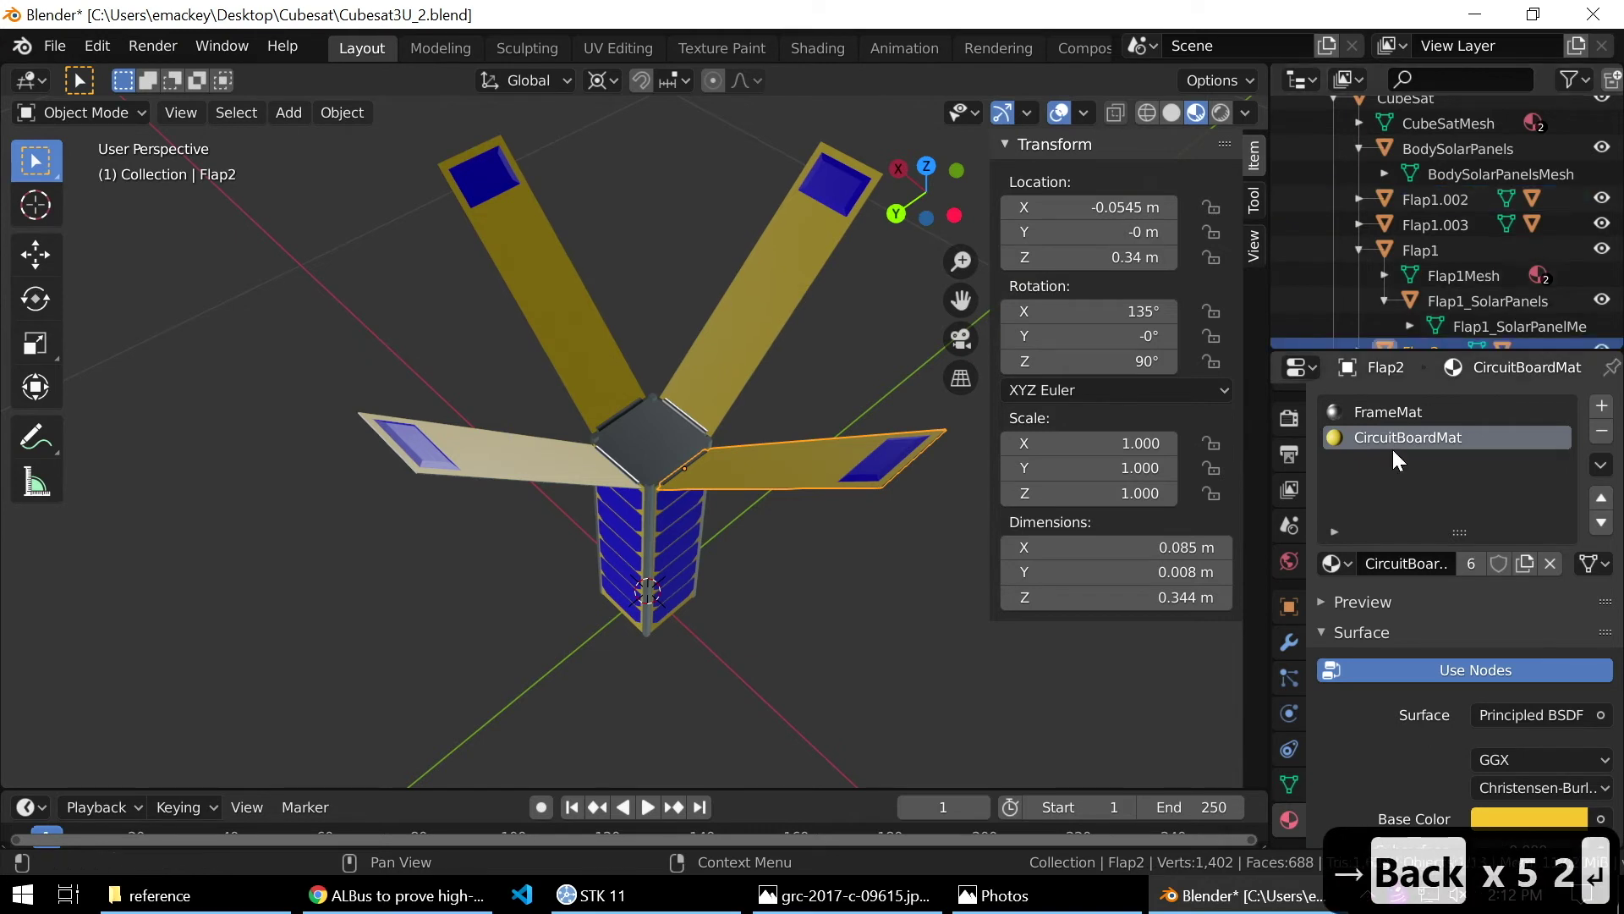
Rename the object Flap1.002 as Flap3.
{"action": "double_click", "coordinate": [1438, 200]}
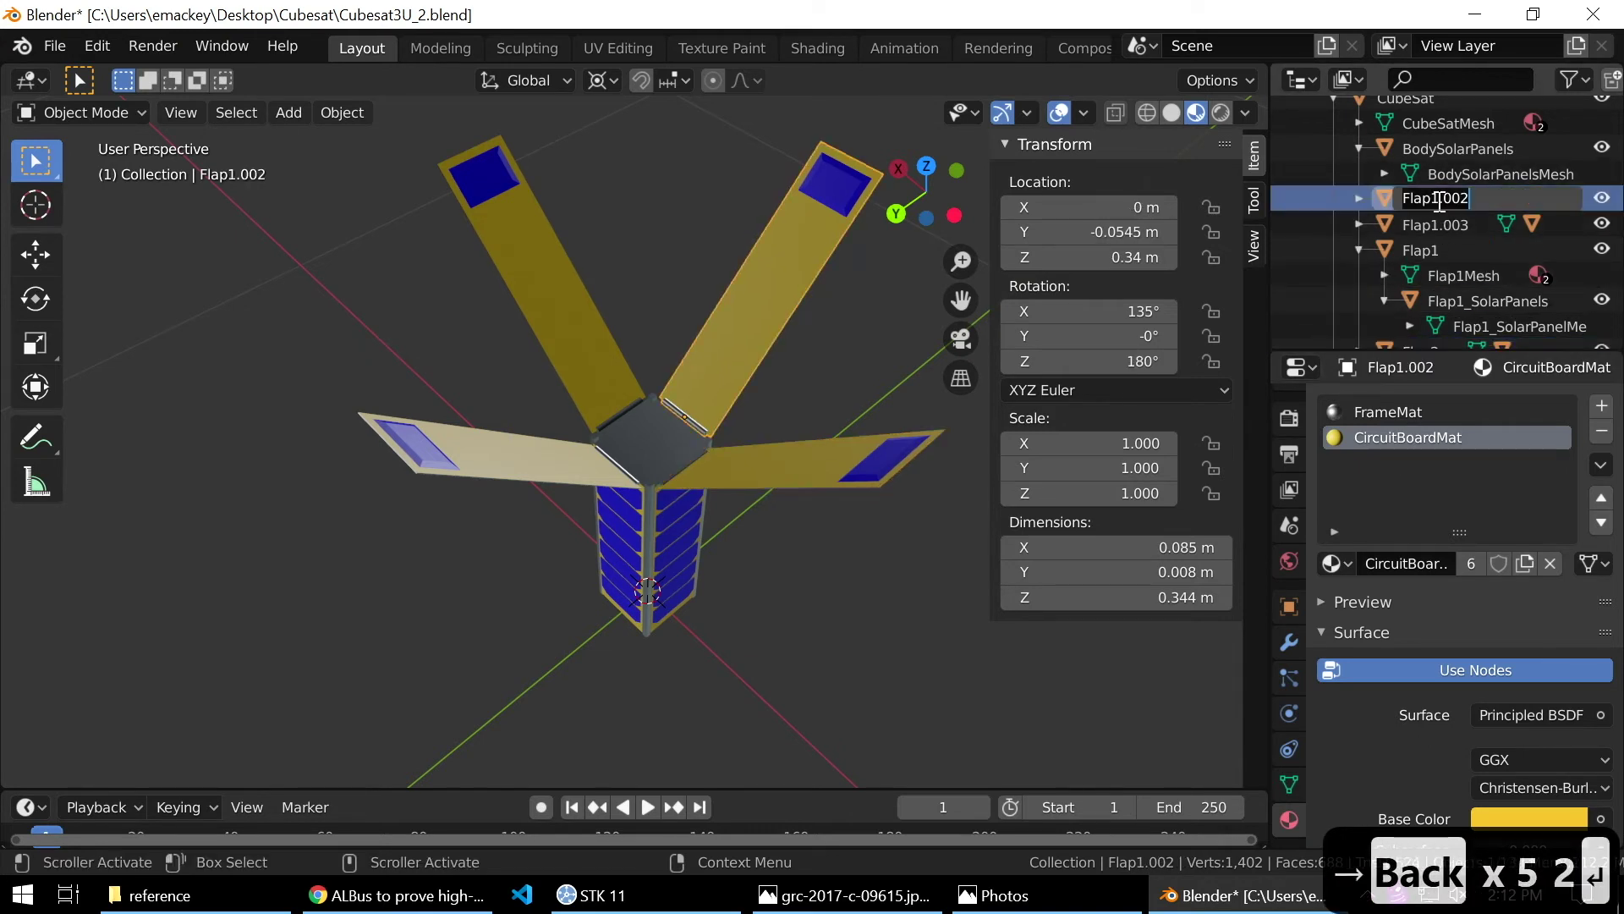
{"action": "key", "text": "BackSpace"}
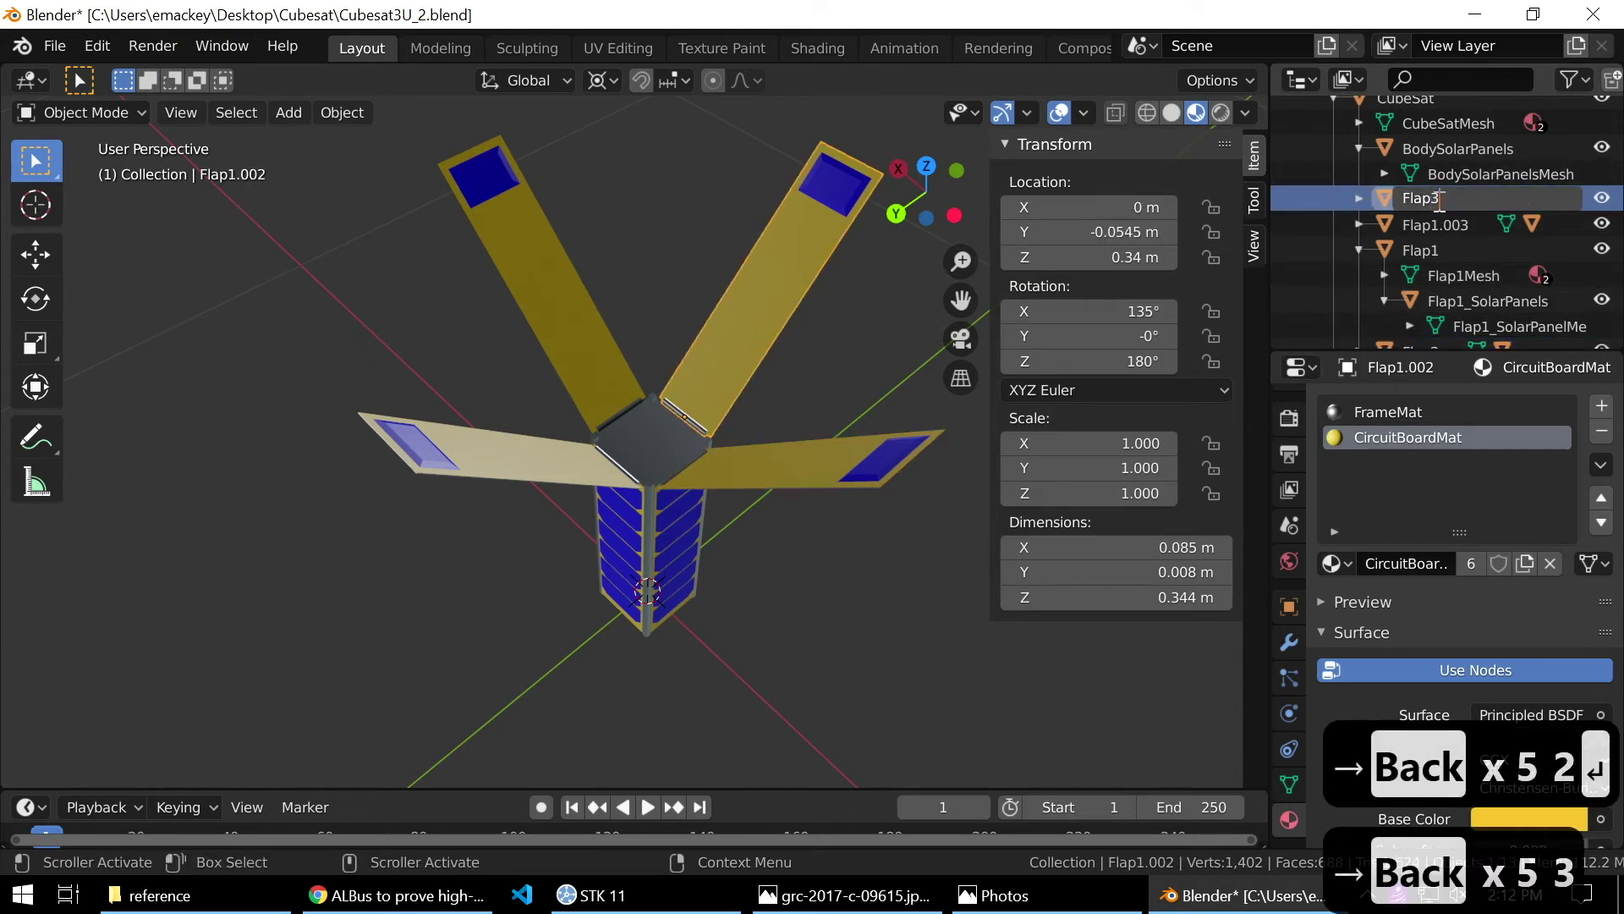
{"action": "type", "text": "3"}
{"action": "key", "text": "Return"}
Rename the object Flap1.003 as Flap4.
{"action": "double_click", "coordinate": [1438, 198]}
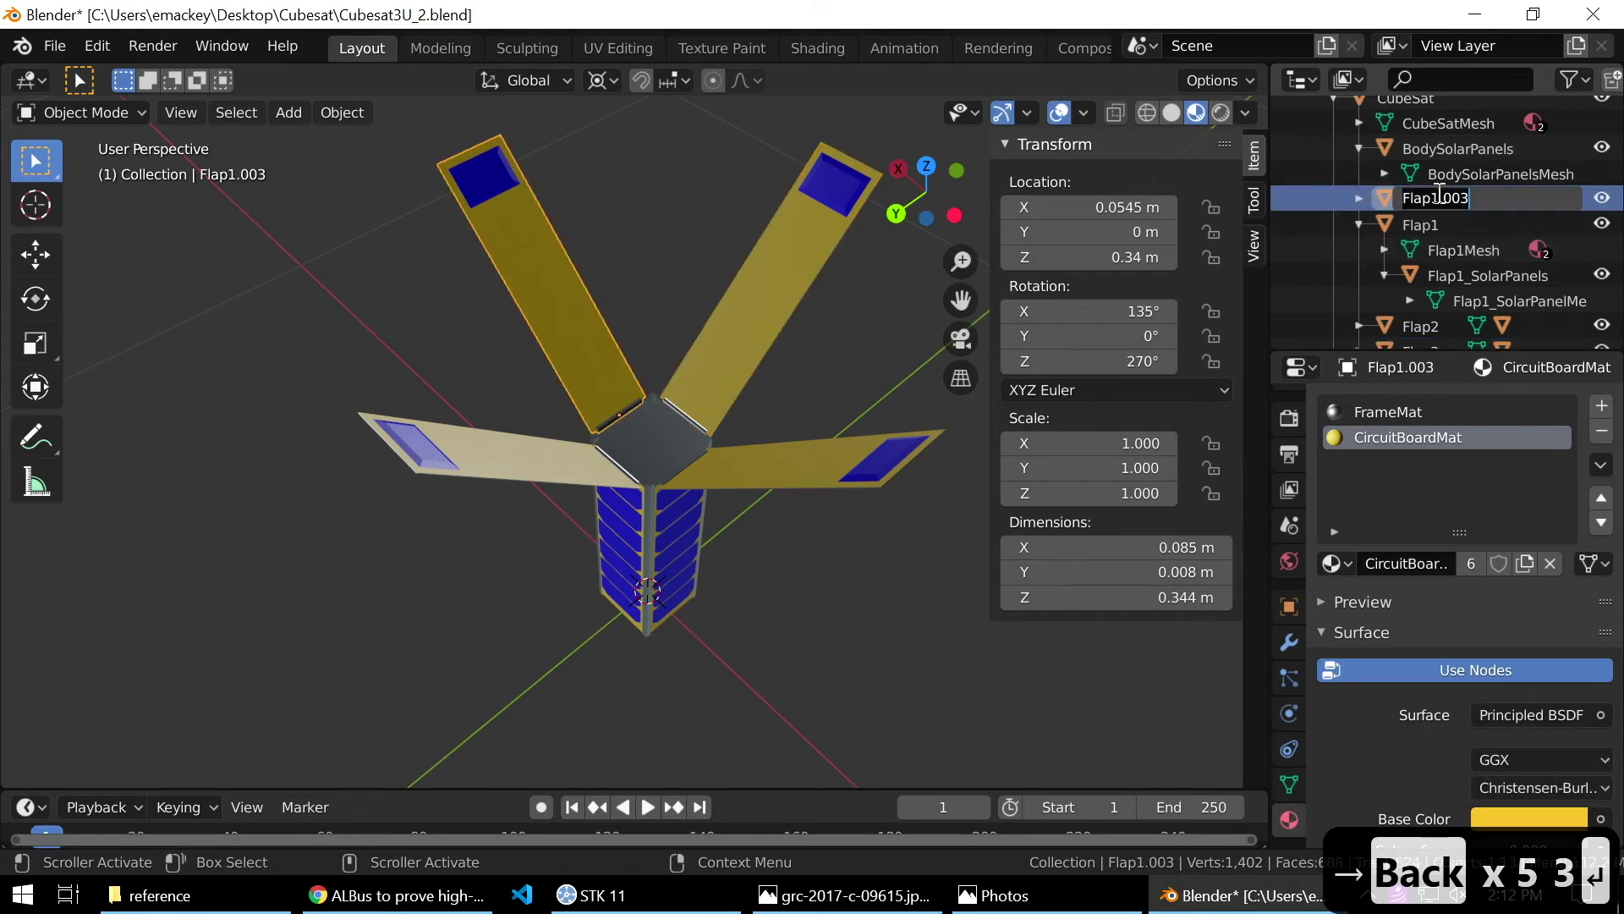
{"action": "key", "text": "Right"}
{"action": "key", "text": "BackSpace"}
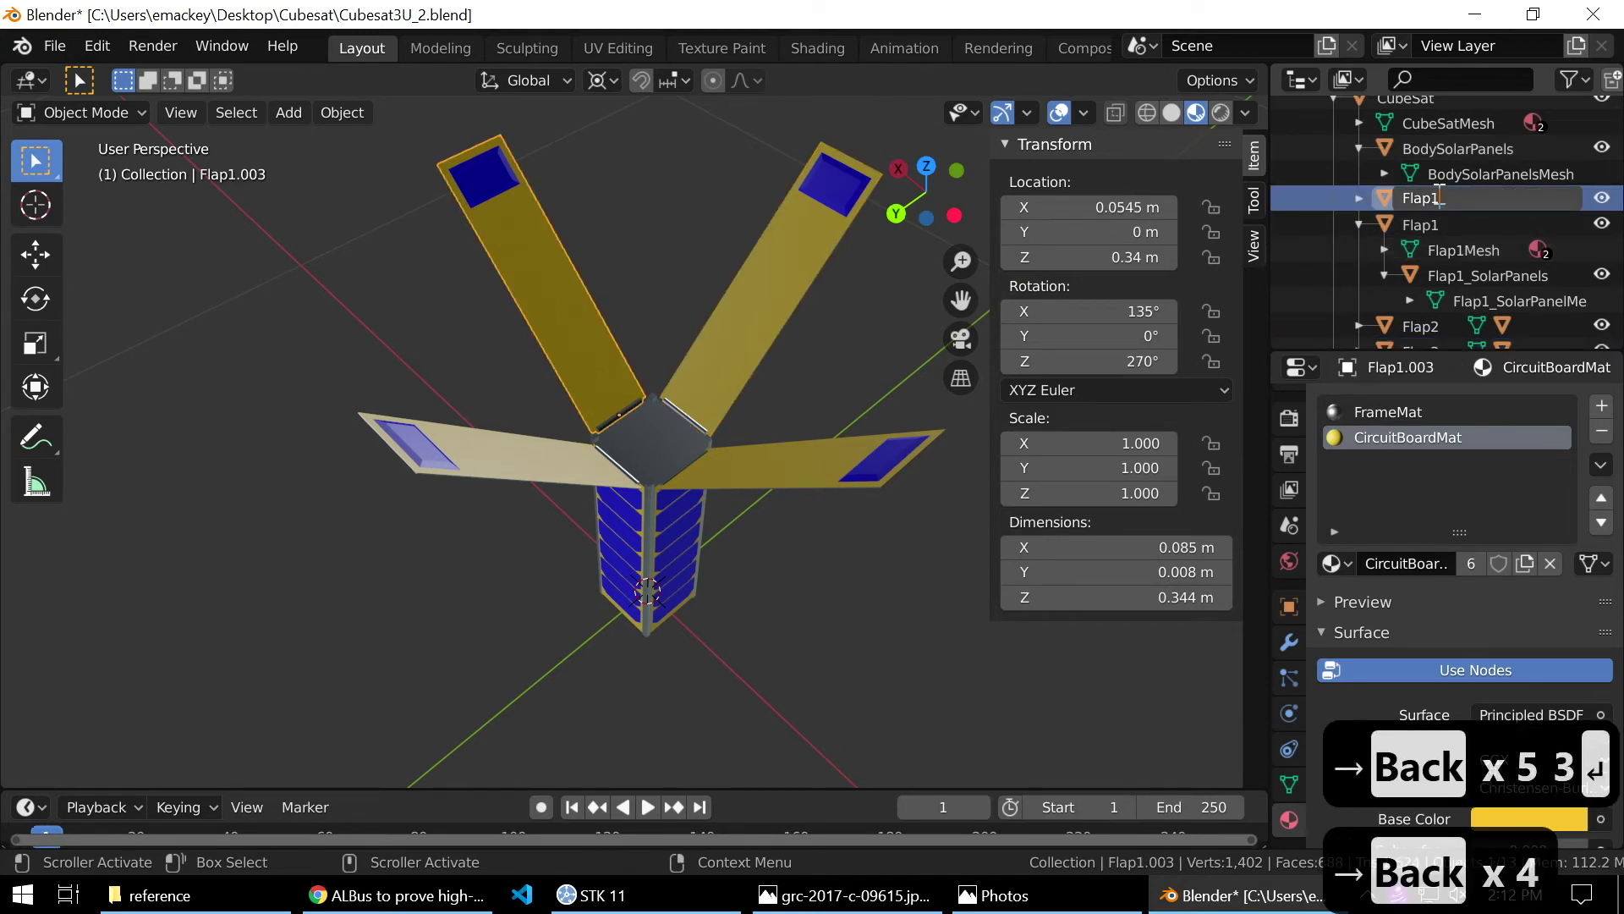
{"action": "key", "text": "BackSpace"}
{"action": "type", "text": "4"}
{"action": "key", "text": "Return"}
Expand the hierarchies of Flap4, Flap3 and Flap2 to show their meshes and solar panel children.
{"action": "scroll", "coordinate": [1535, 209], "scroll_direction": "down", "scroll_amount": 4}
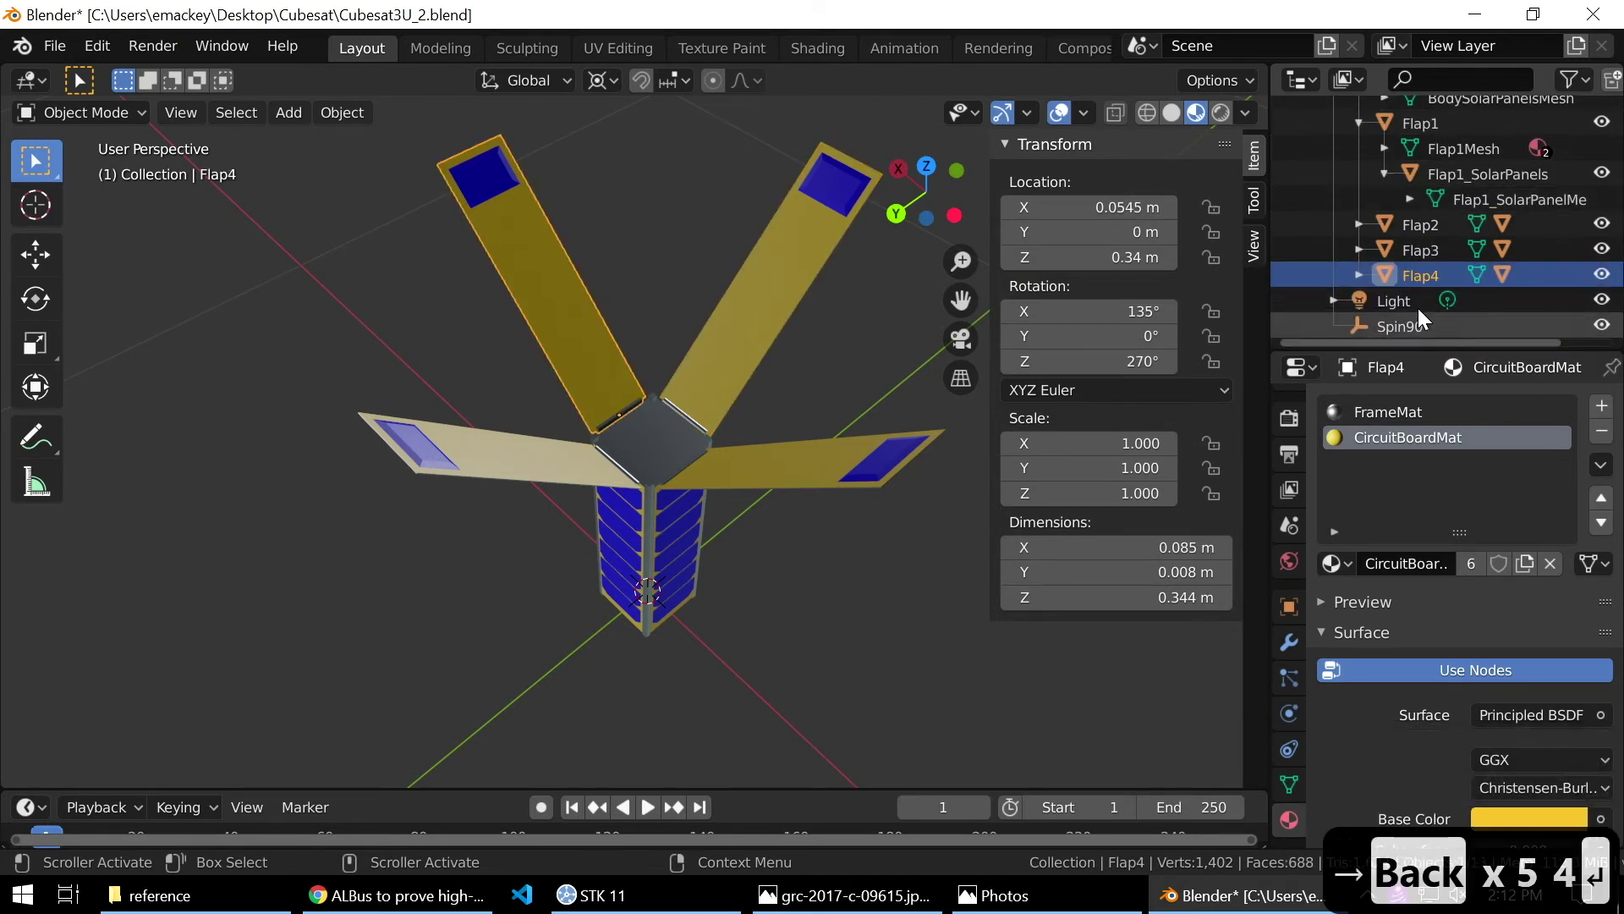
{"action": "left_click", "coordinate": [1359, 276]}
{"action": "left_click", "coordinate": [1360, 250]}
{"action": "left_click", "coordinate": [1359, 224]}
{"action": "scroll", "coordinate": [1450, 242], "scroll_direction": "down", "scroll_amount": 2}
Select Flap1 and examine its FrameMat and CircuitBoardMat material slots and both sides of the flap.
{"action": "middle_click_drag", "start_coordinate": [669, 377], "coordinate": [550, 421]}
{"action": "left_click", "coordinate": [482, 417]}
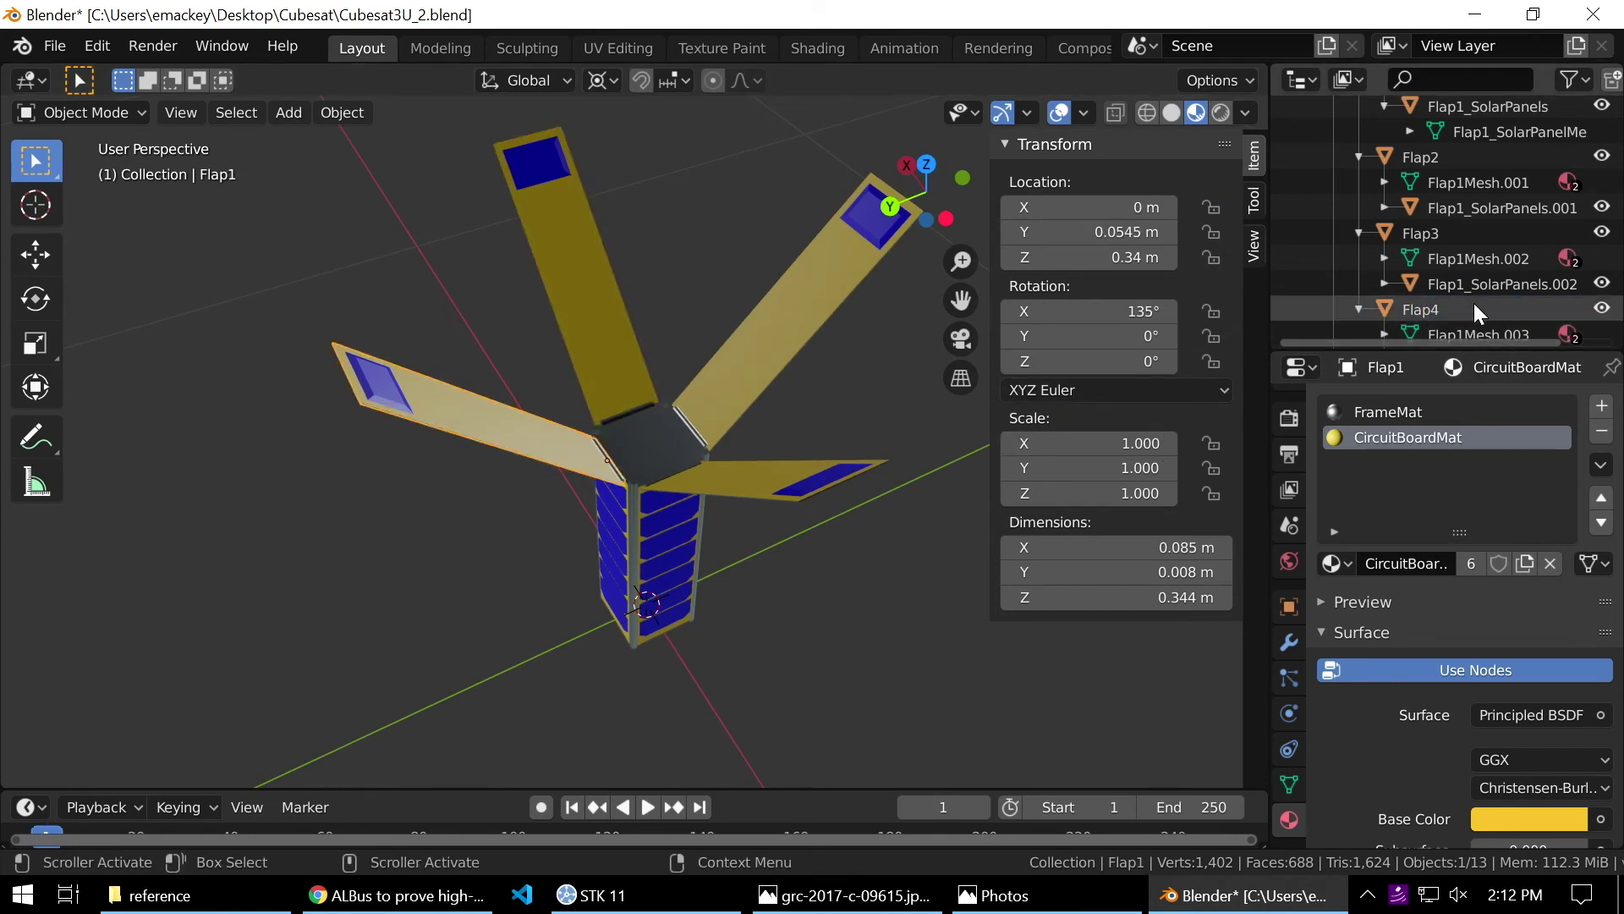
{"action": "scroll", "coordinate": [1491, 241], "scroll_direction": "up", "scroll_amount": 3}
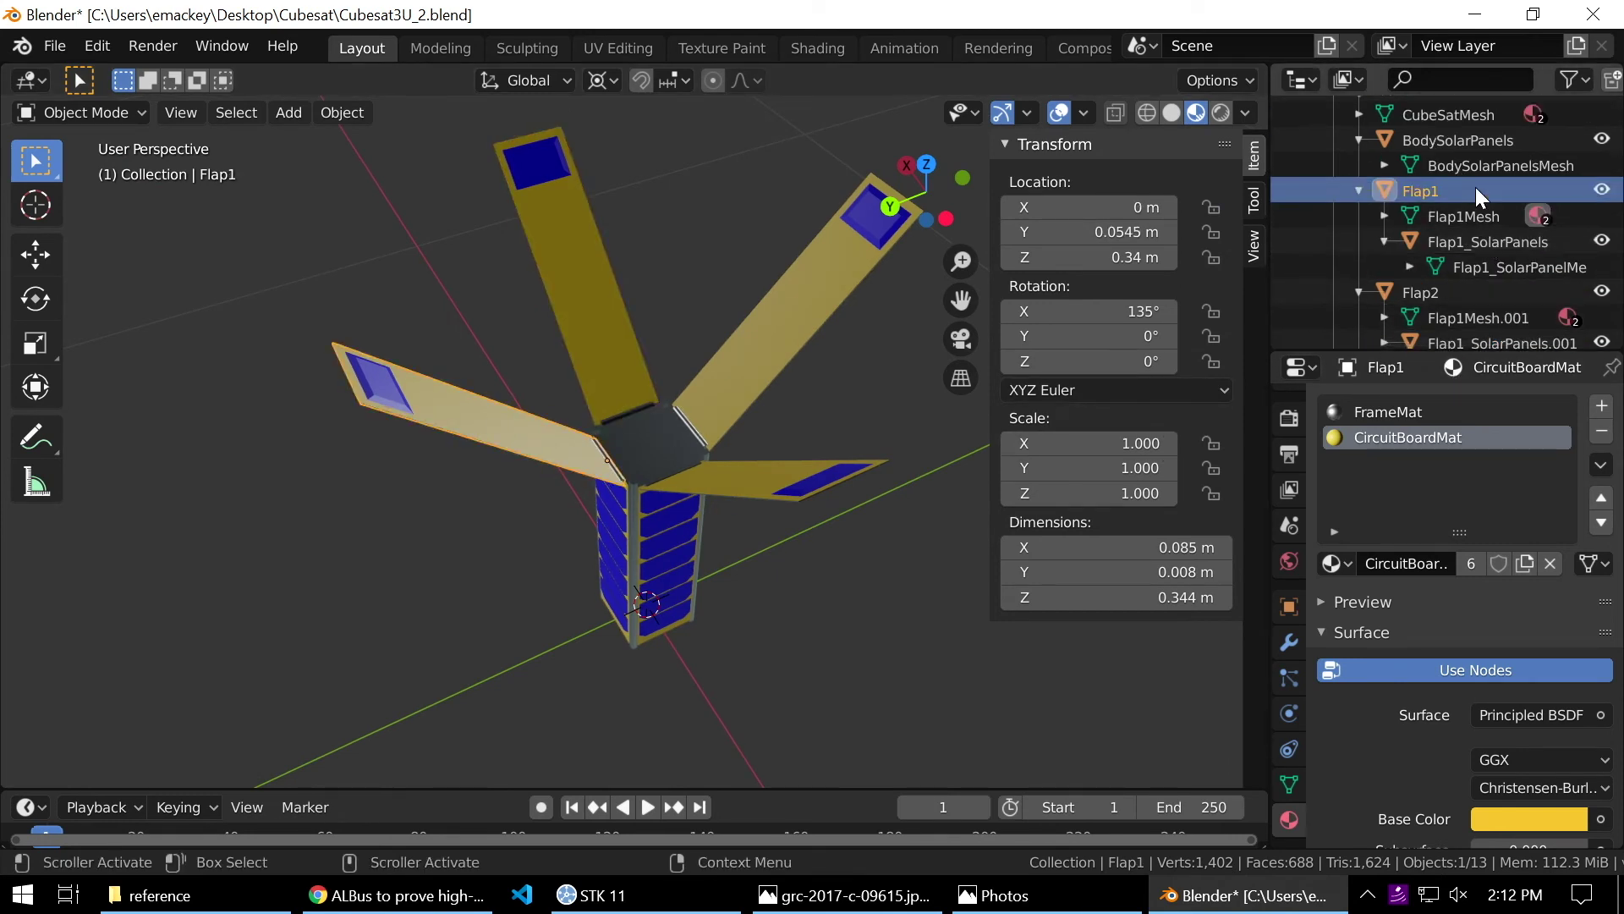
{"action": "middle_click_drag", "start_coordinate": [765, 514], "coordinate": [800, 529]}
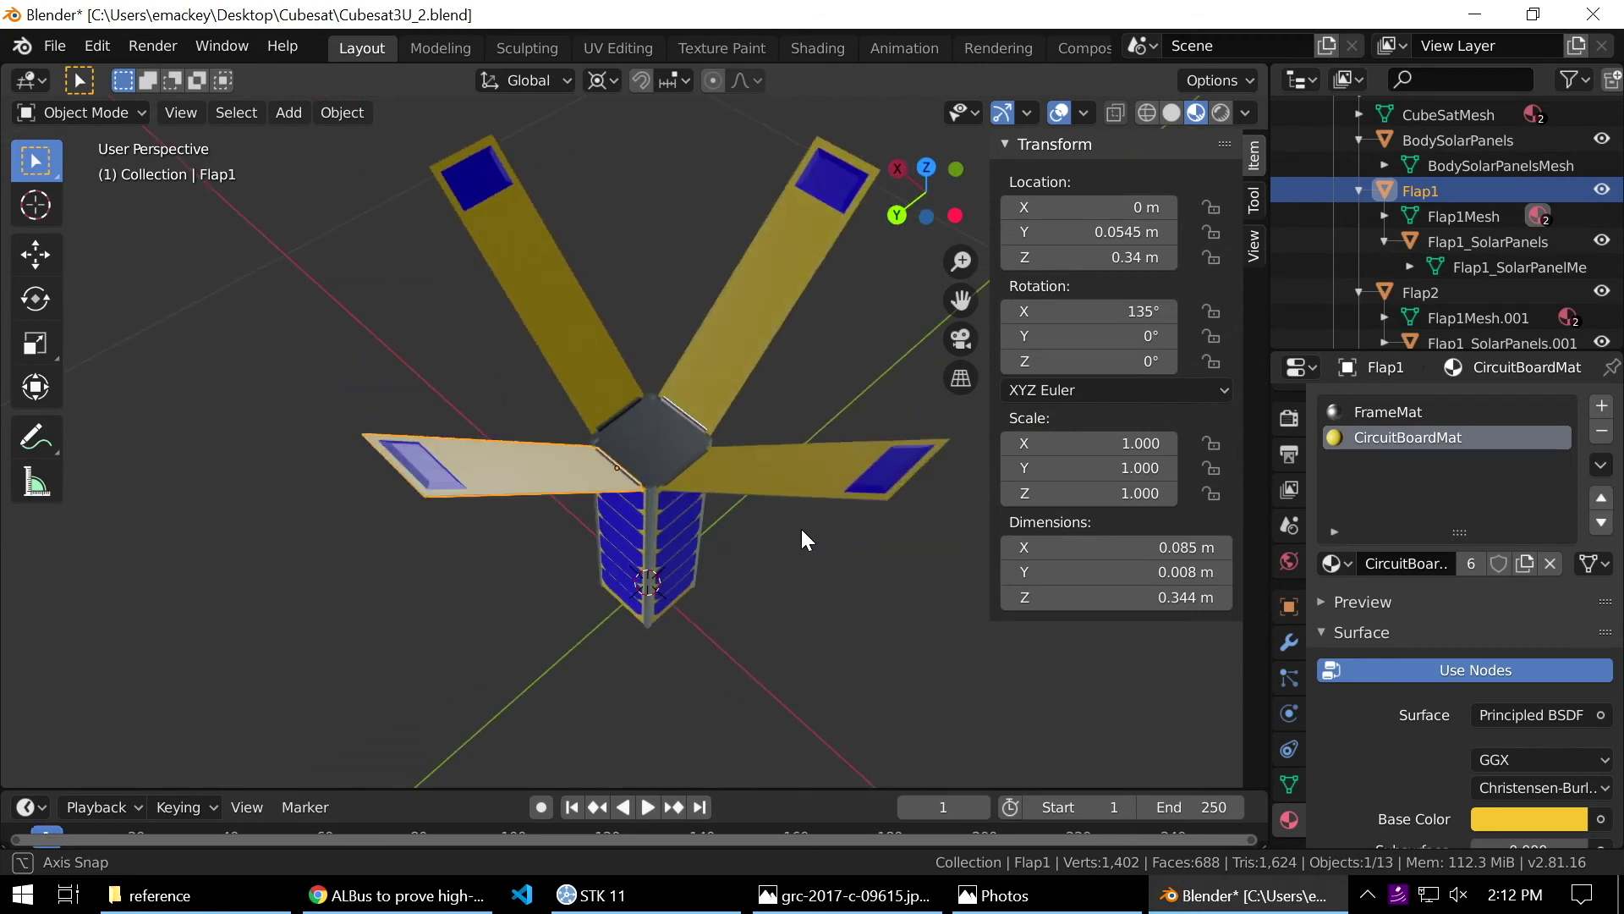
{"action": "left_click", "coordinate": [1399, 411]}
{"action": "left_click", "coordinate": [1399, 437]}
{"action": "middle_click_drag", "start_coordinate": [723, 646], "coordinate": [702, 516]}
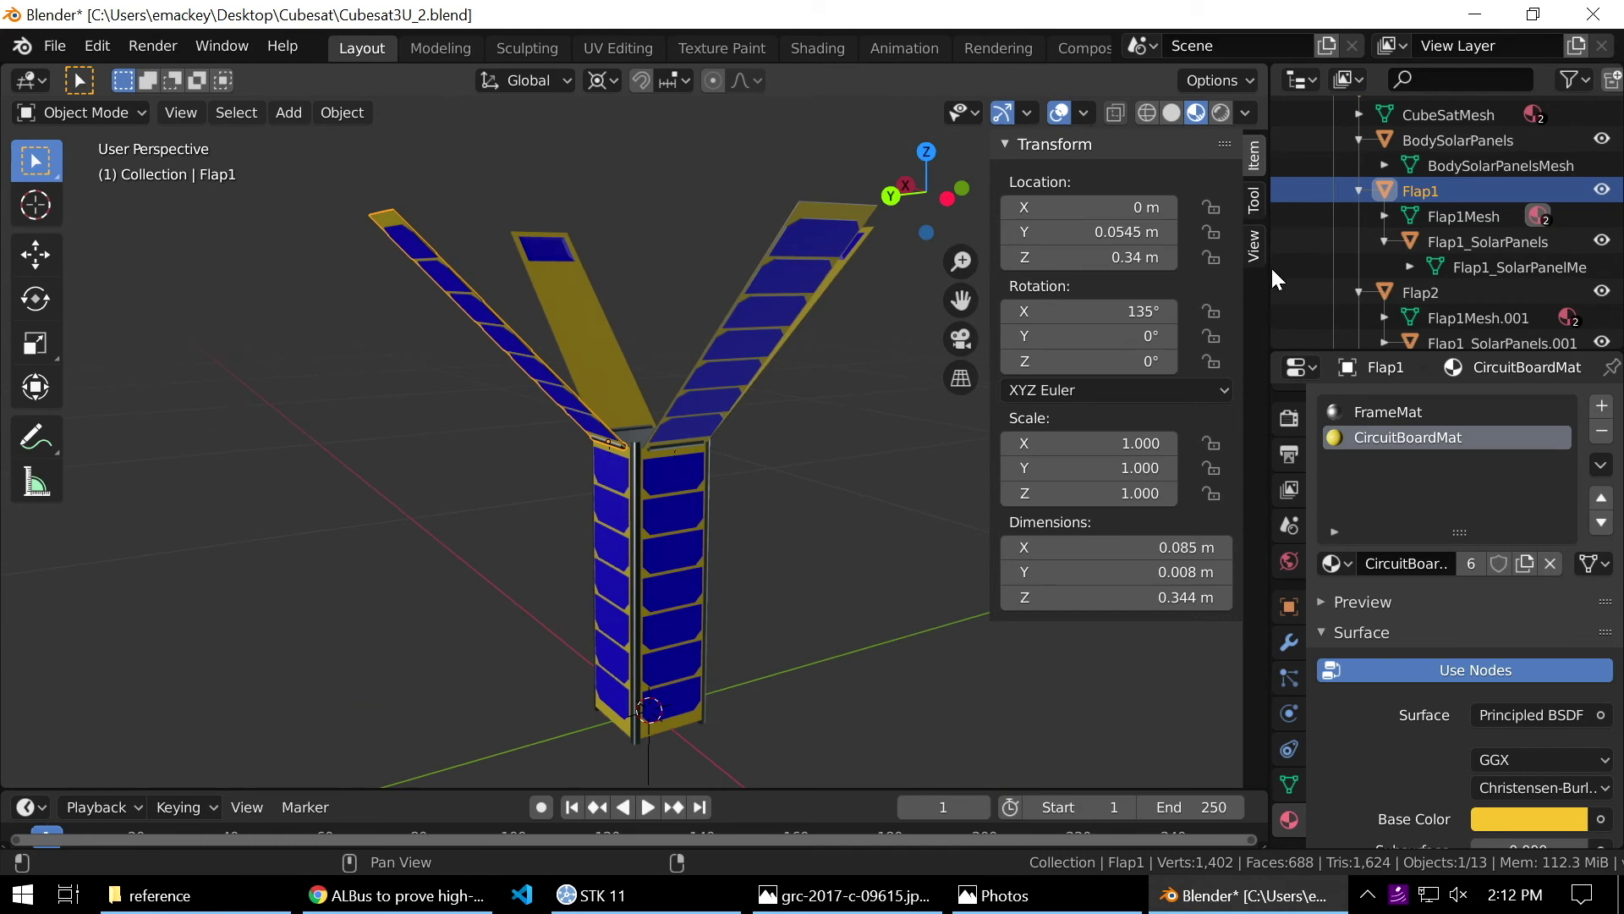
Separate the linked geometry of the blue block at the flap's tip from Flap1_SolarPanels into its own object.
{"action": "left_click", "coordinate": [1509, 240]}
{"action": "middle_click_drag", "start_coordinate": [737, 424], "coordinate": [698, 459]}
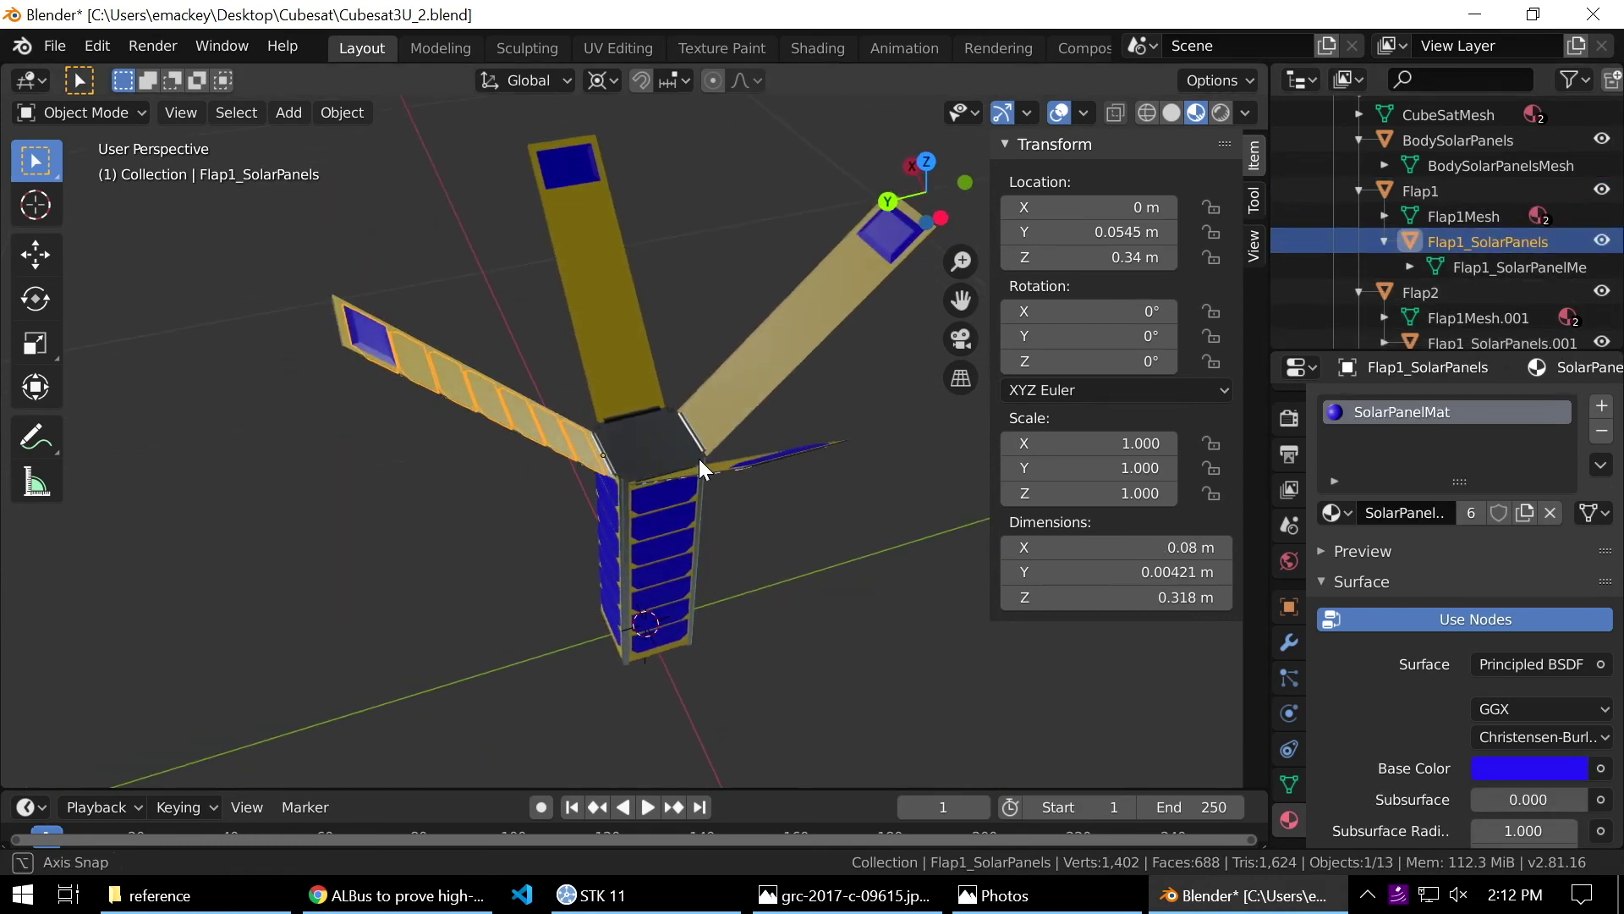
{"action": "key", "text": "Tab"}
{"action": "middle_click_drag", "start_coordinate": [577, 481], "coordinate": [408, 336]}
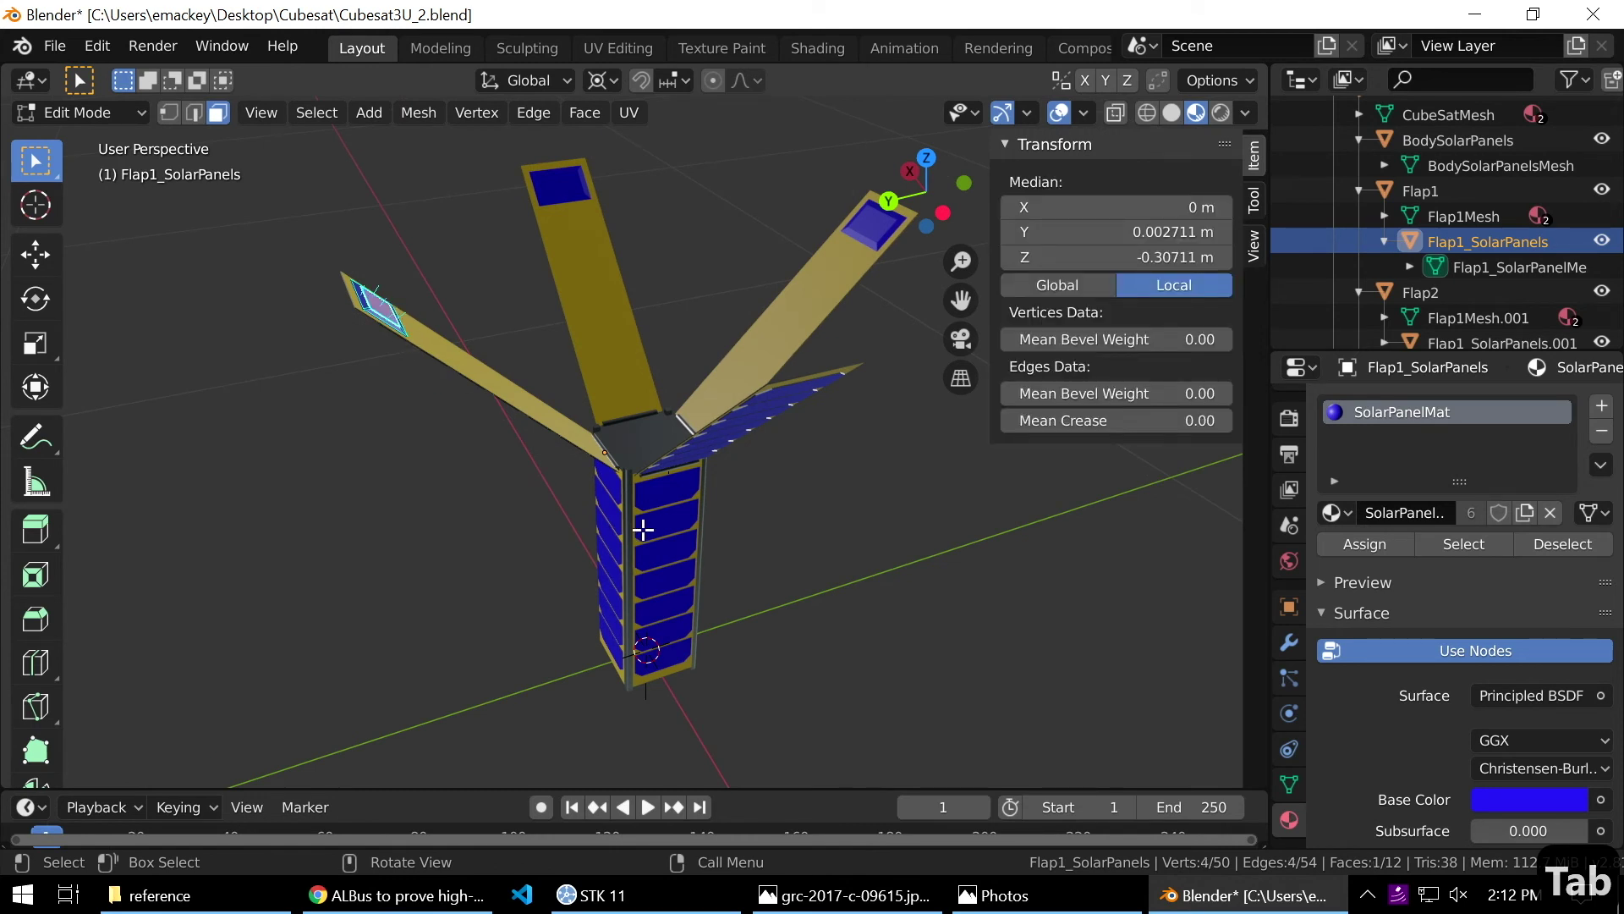
{"action": "key", "text": "ctrl+l"}
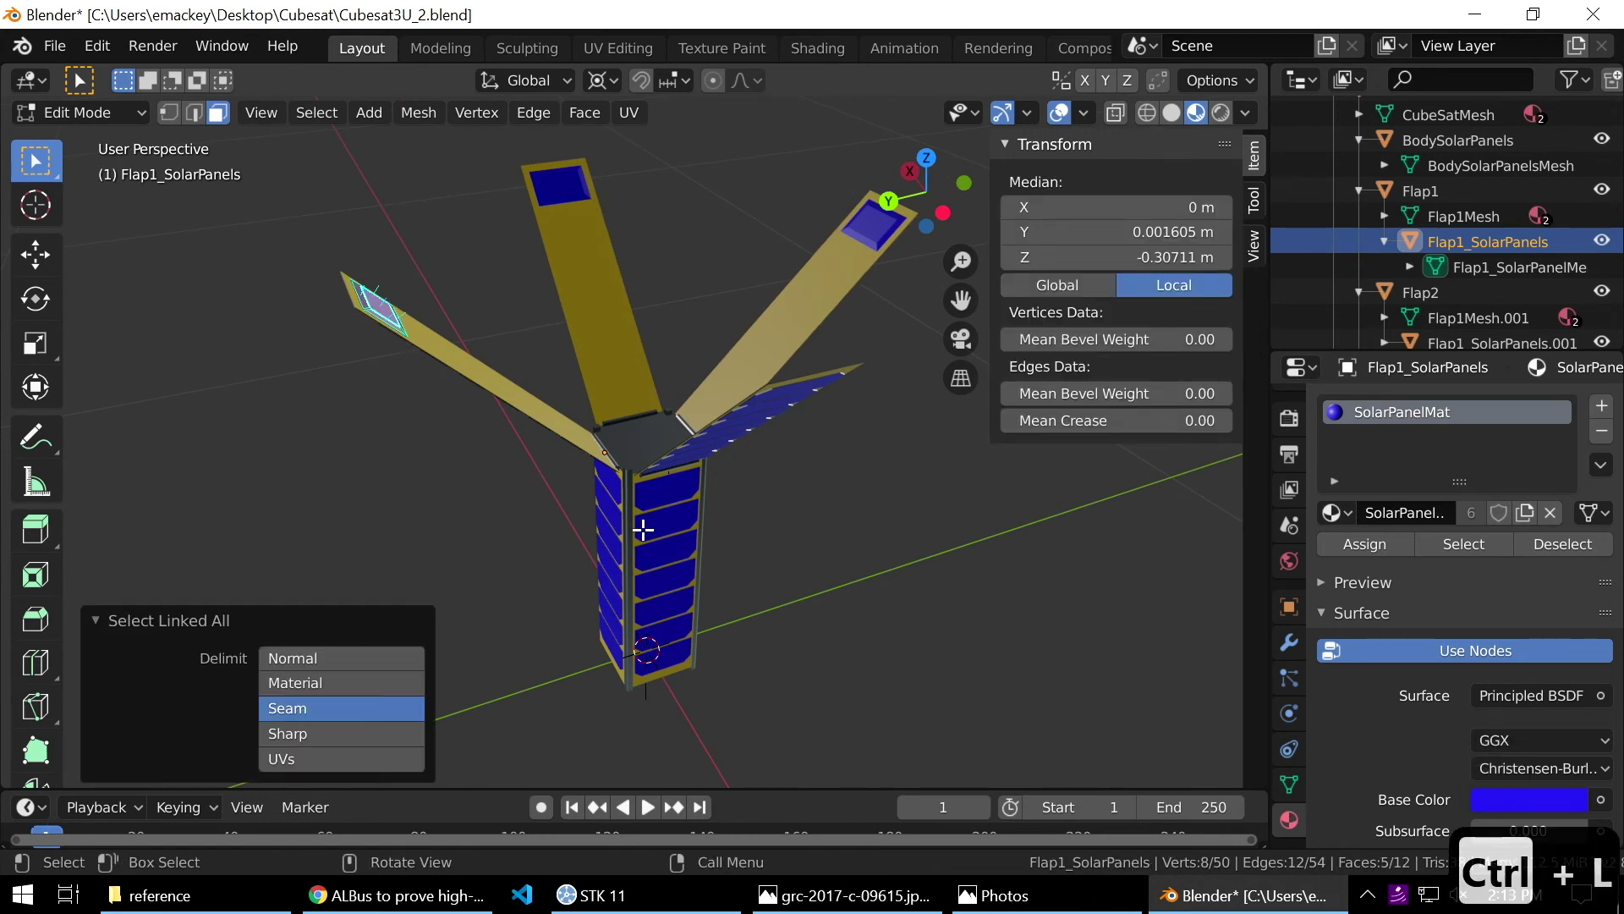
{"action": "key", "text": "p"}
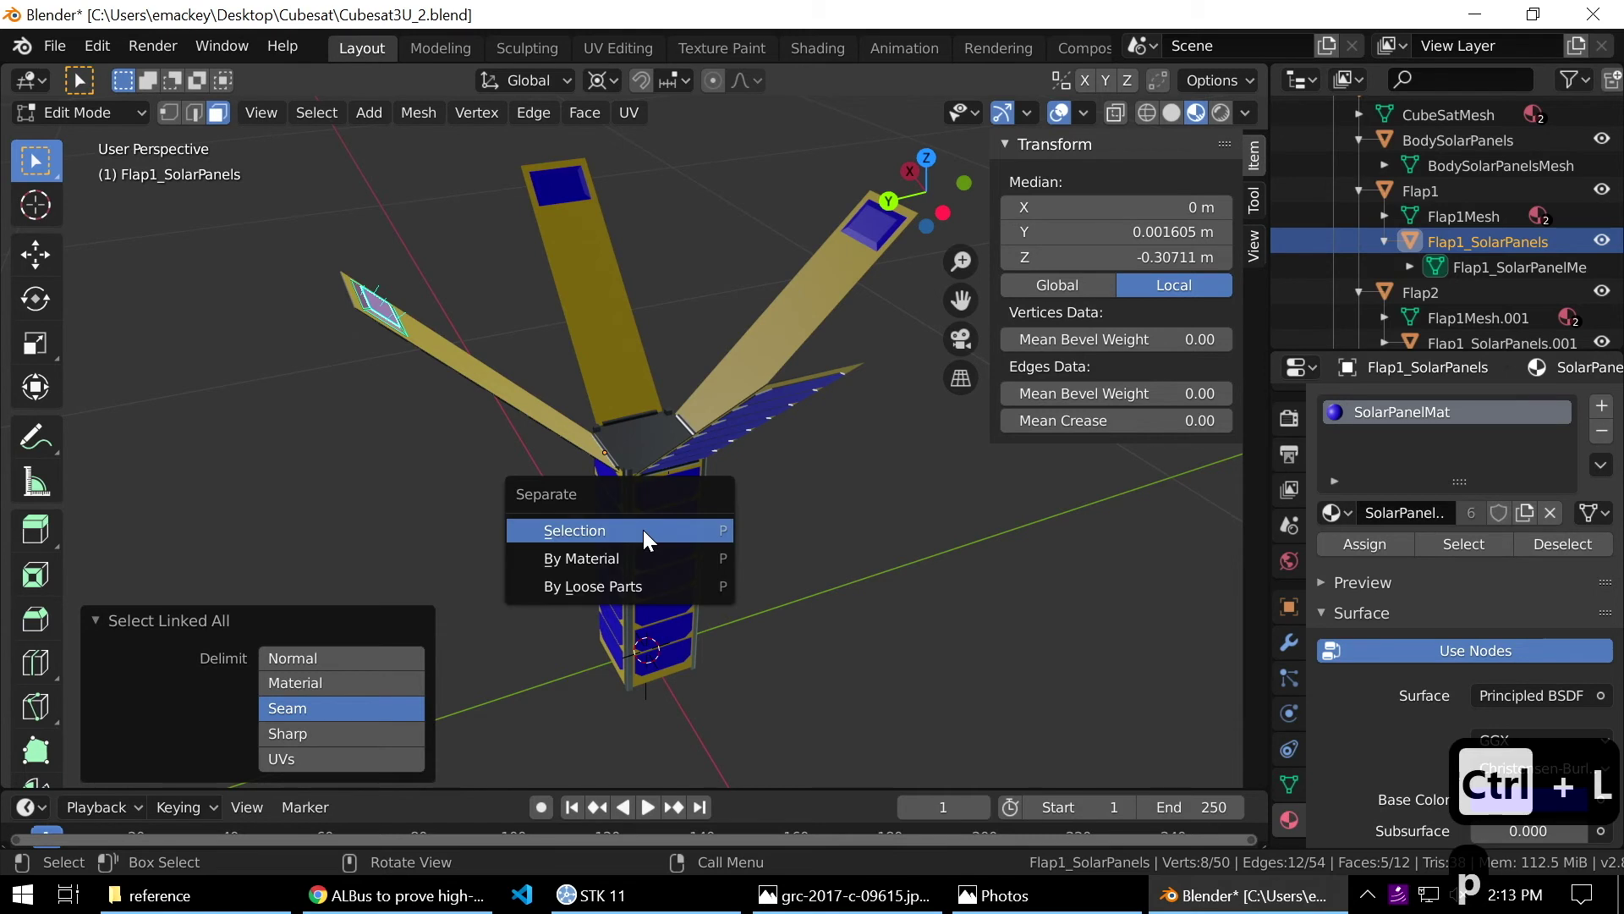
{"action": "left_click", "coordinate": [643, 530]}
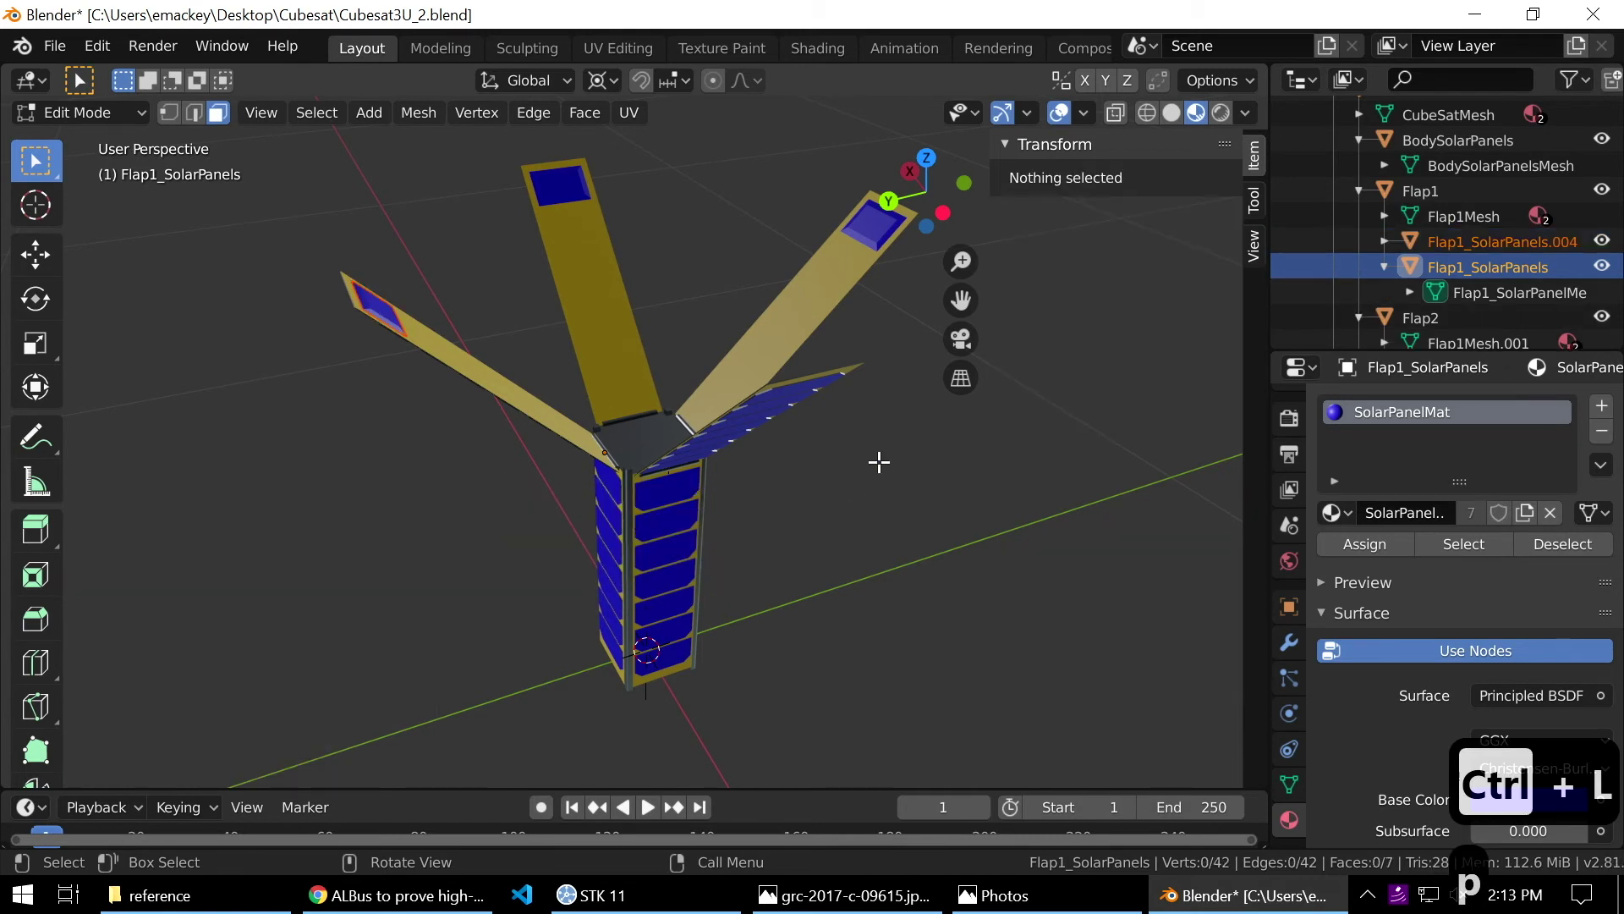
{"action": "key", "text": "Tab"}
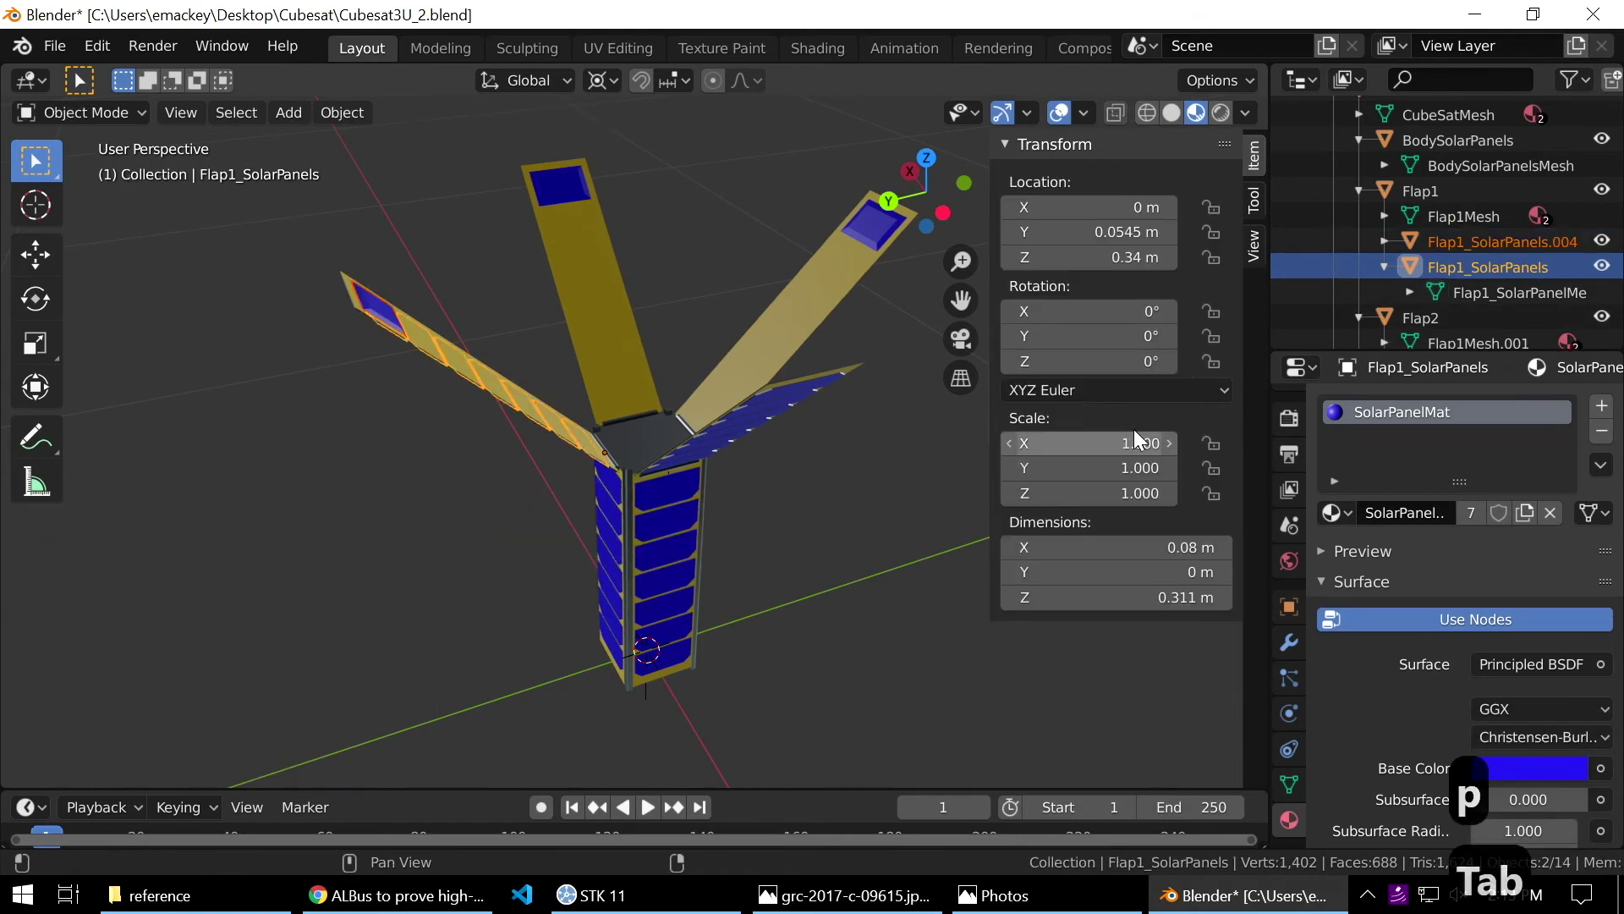
Join the separated object Flap1_SolarPanels.004 into Flap1.
{"action": "left_click", "coordinate": [1467, 244]}
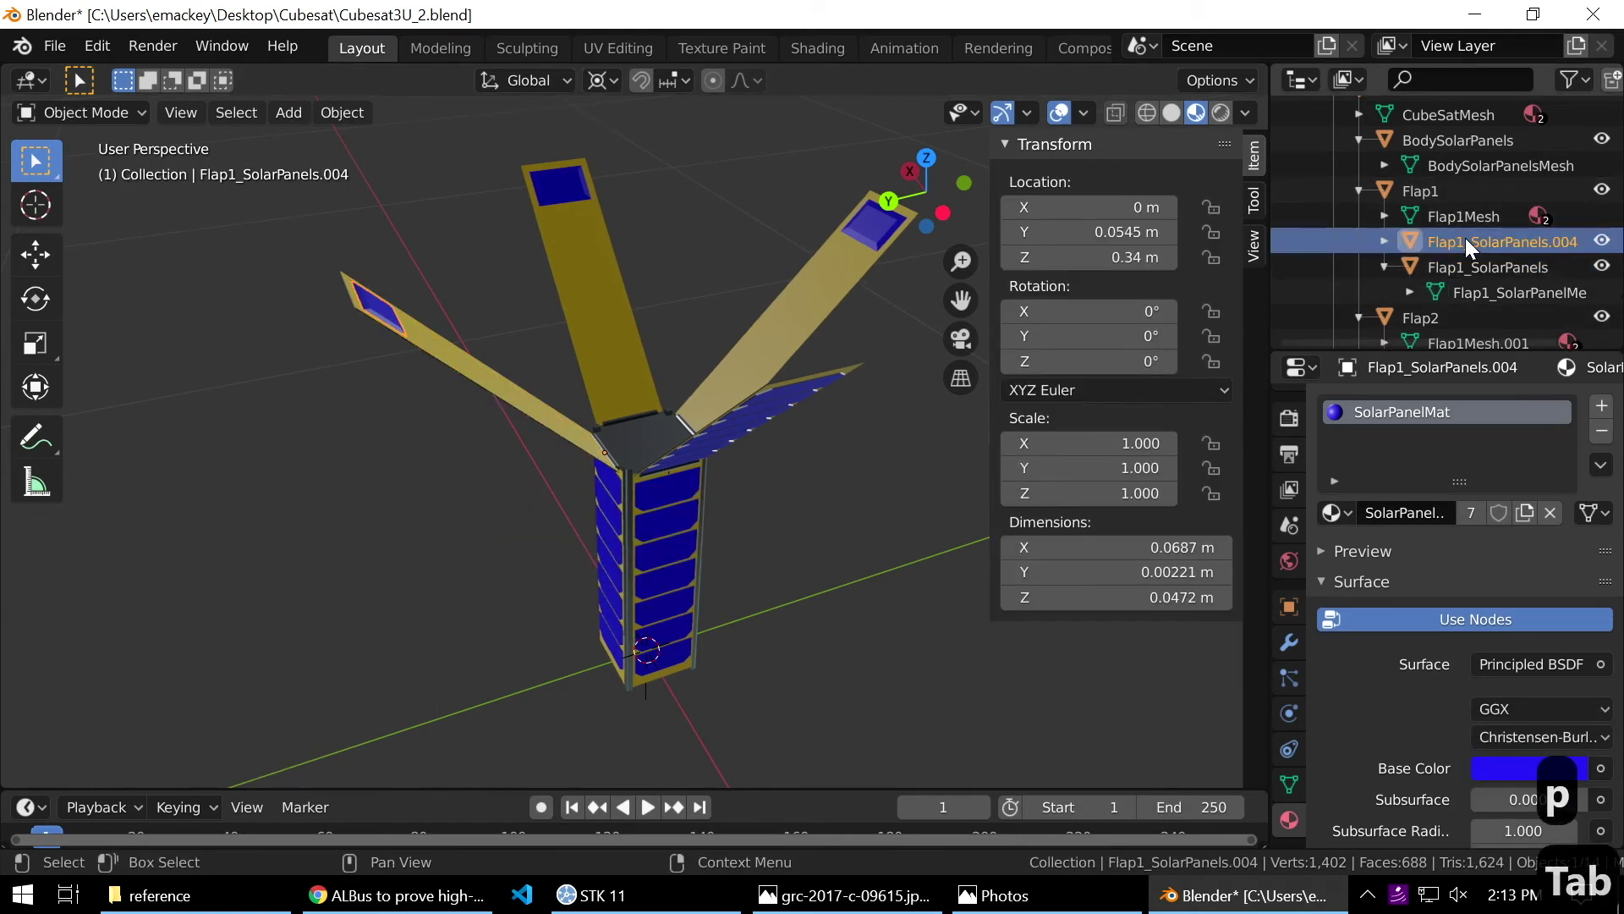
{"action": "left_click", "coordinate": [1431, 190], "text": "ctrl"}
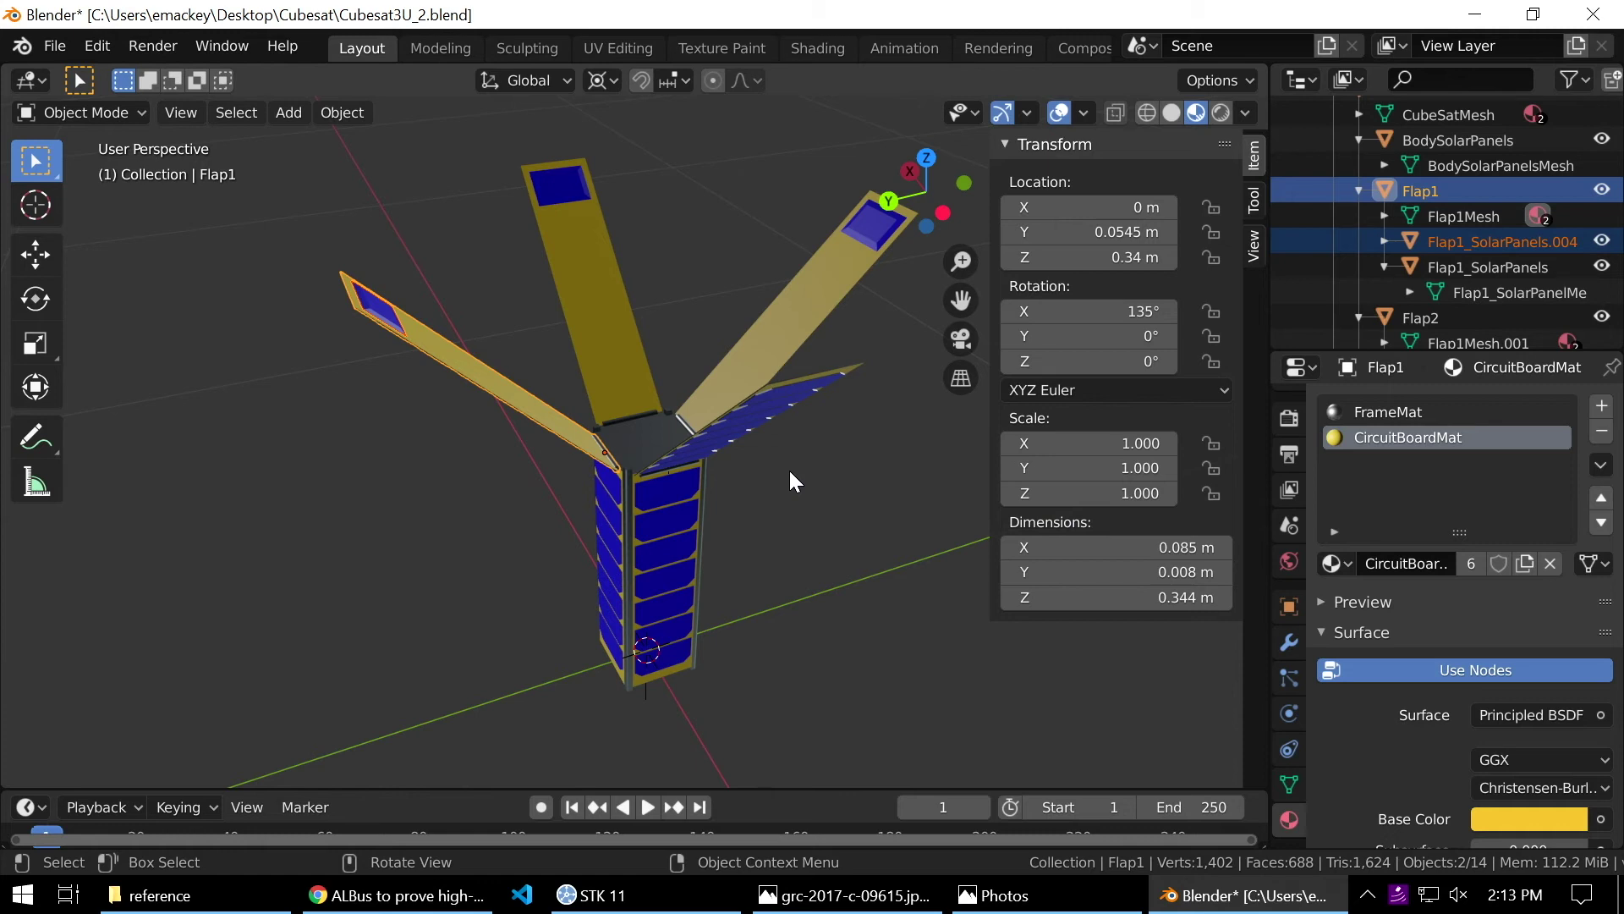
{"action": "key", "text": "ctrl+j"}
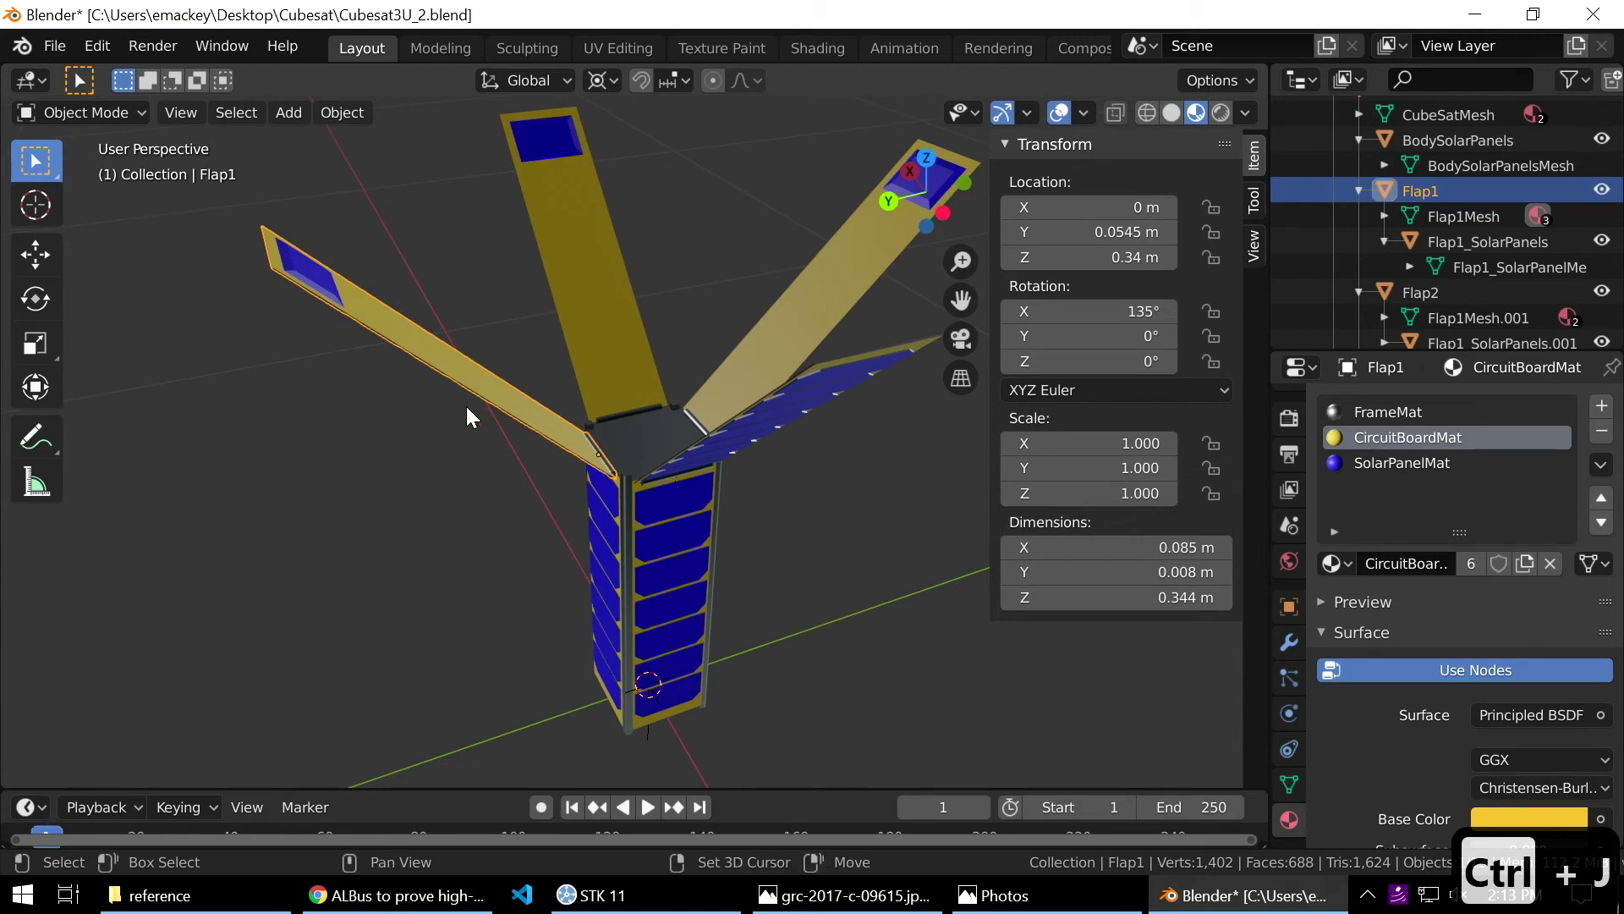
Remove the SolarPanelMat material slot from Flap1.
{"action": "scroll", "coordinate": [483, 418], "scroll_direction": "up", "scroll_amount": 2}
{"action": "middle_click_drag", "start_coordinate": [560, 409], "coordinate": [487, 421]}
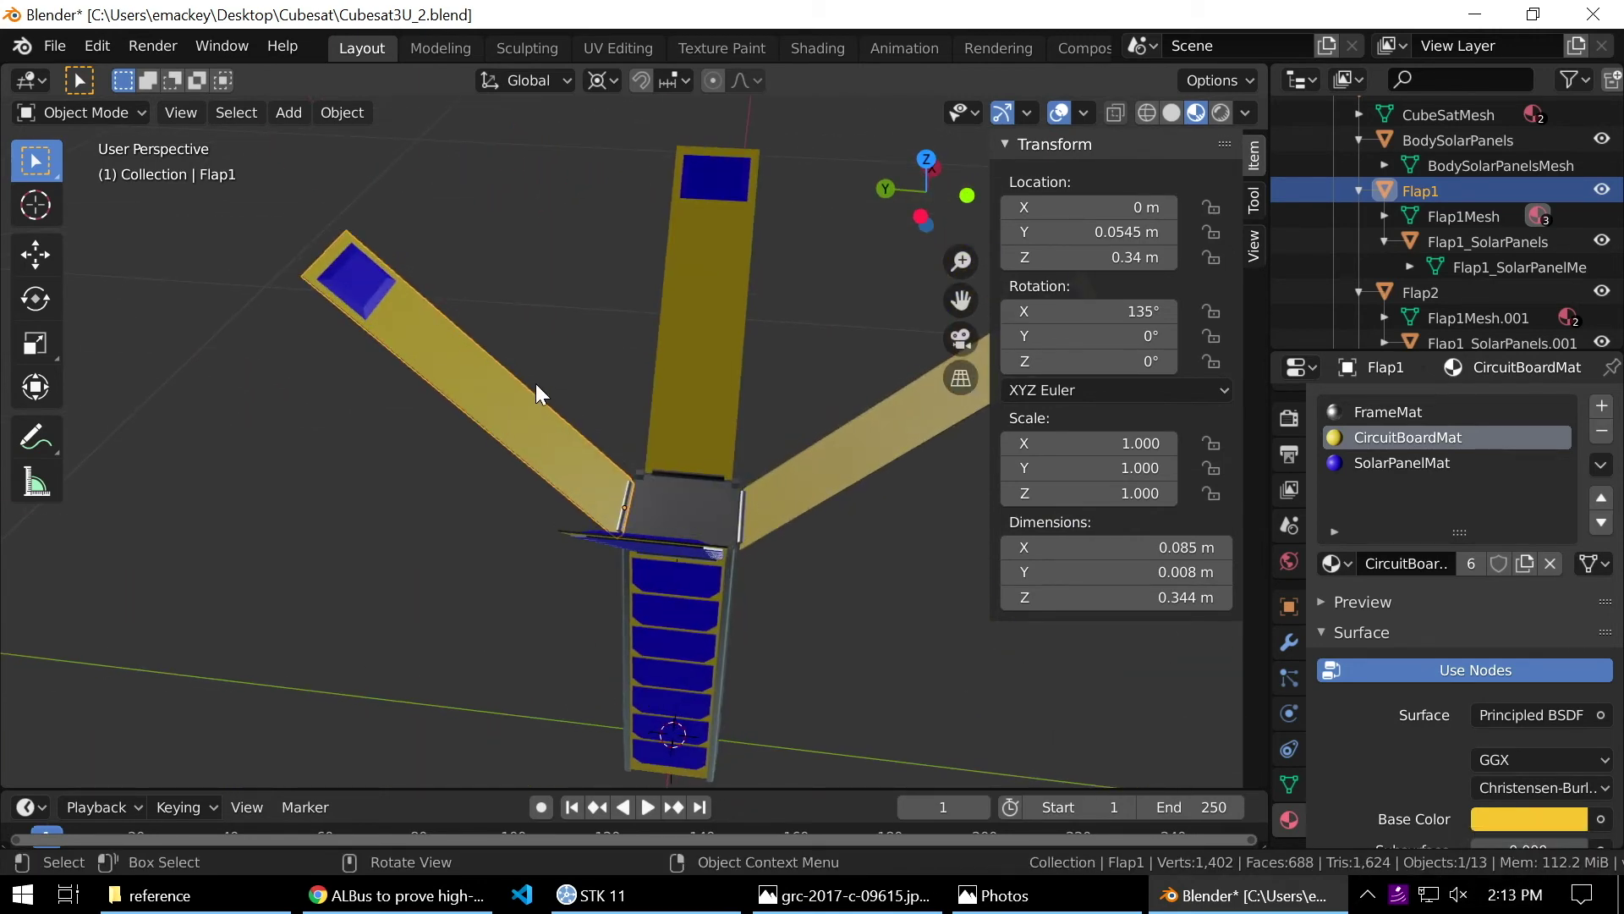
{"action": "middle_click_drag", "start_coordinate": [634, 407], "coordinate": [859, 323]}
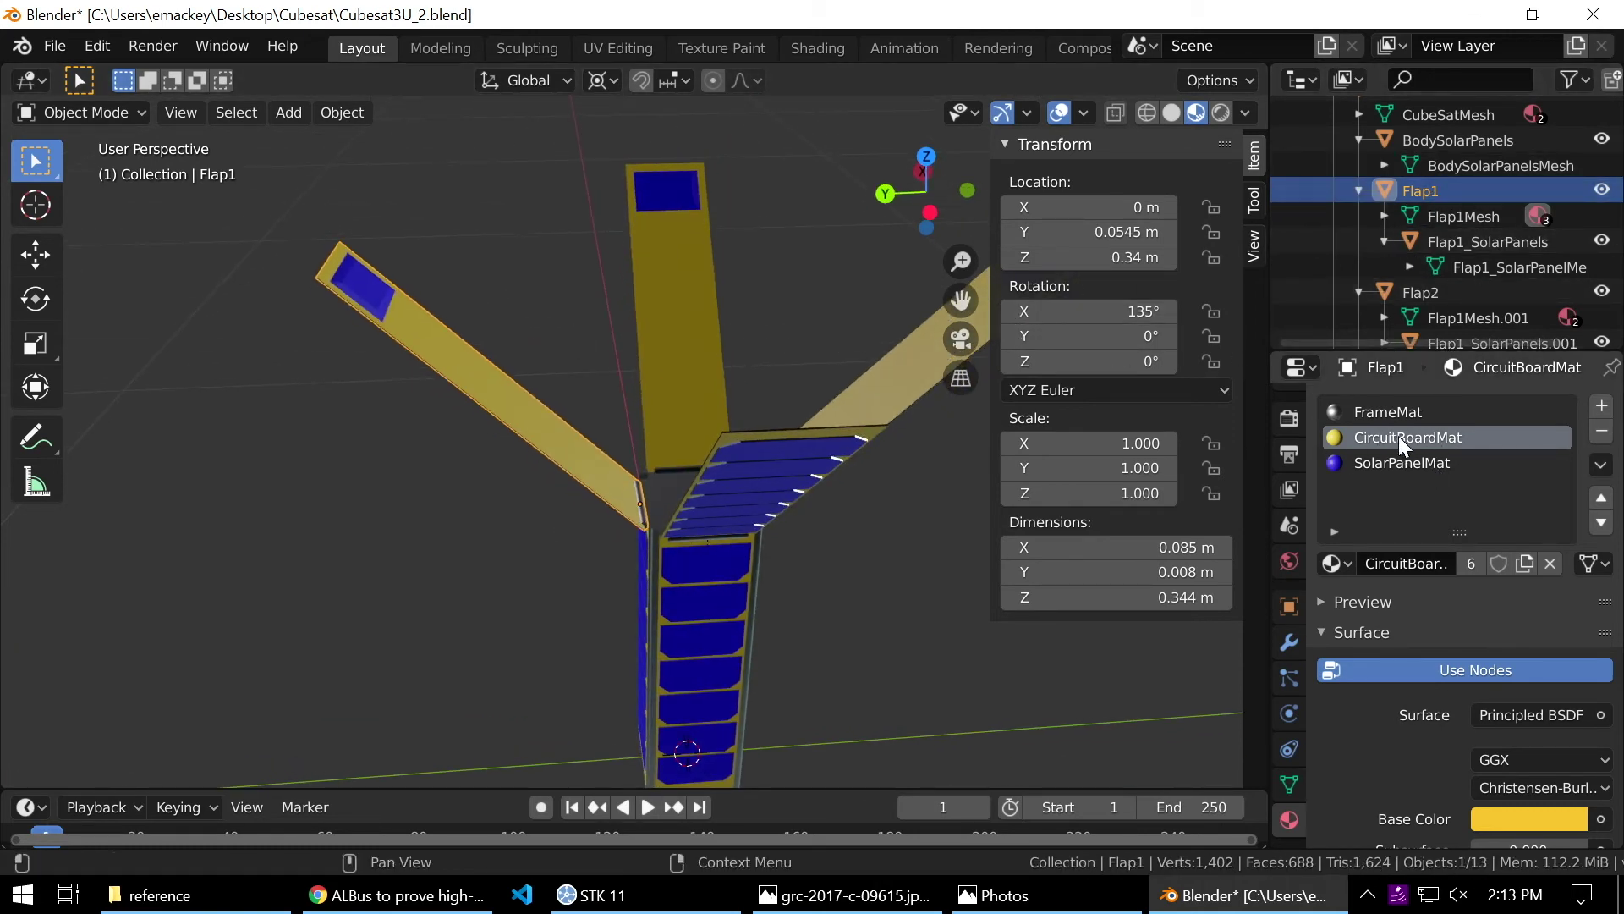
{"action": "left_click", "coordinate": [1411, 465]}
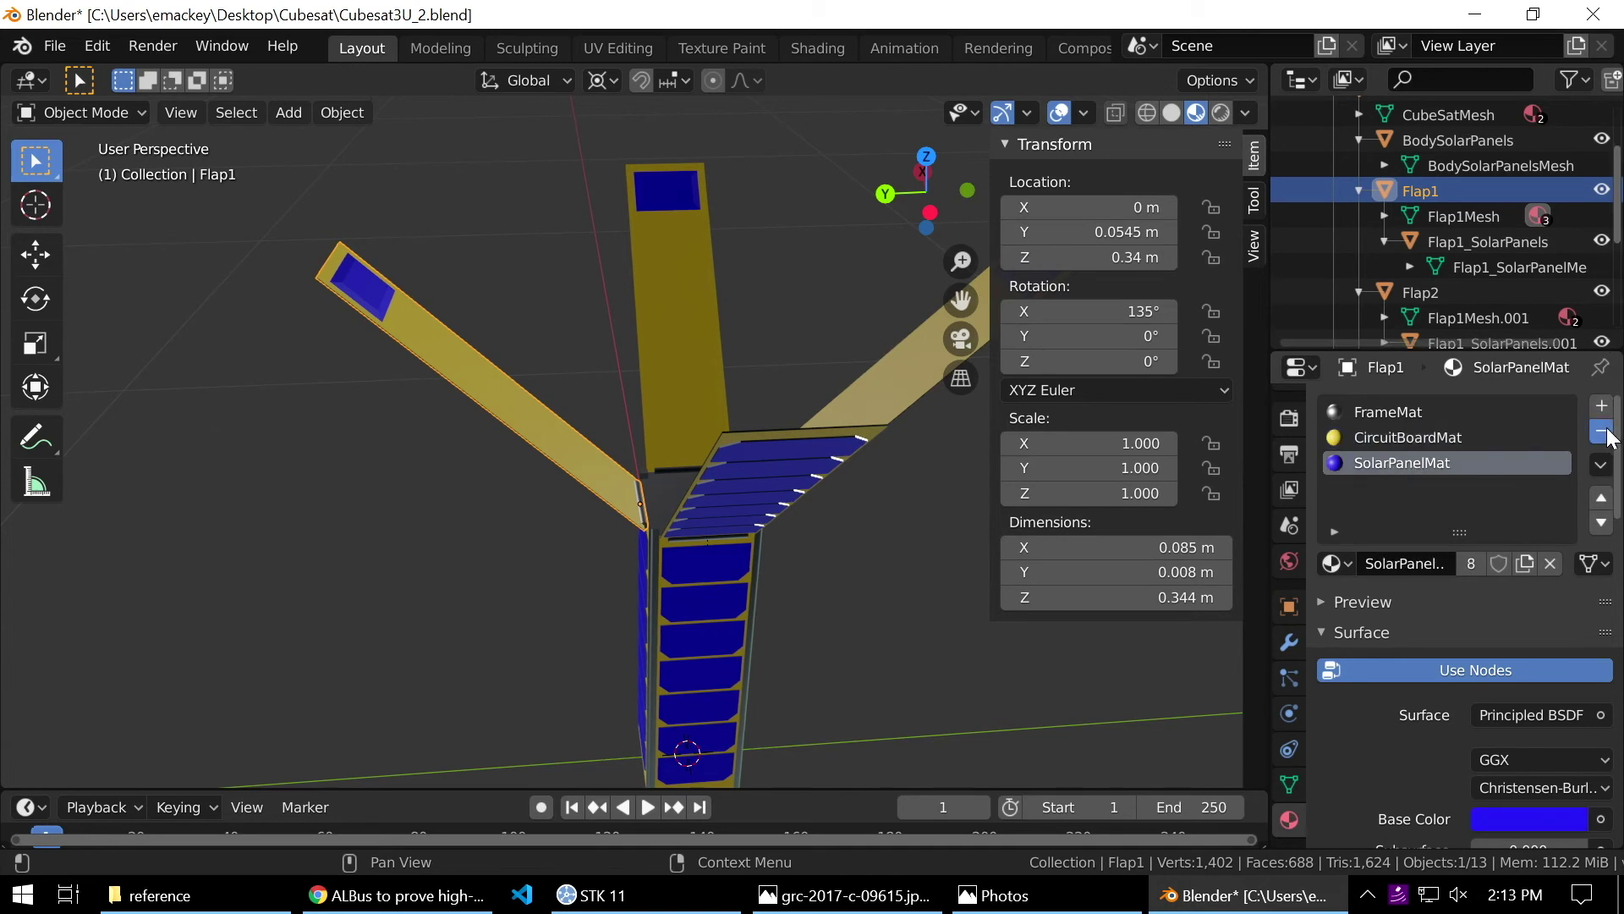
{"action": "left_click", "coordinate": [1601, 432]}
Assign FrameMat to all linked faces of the block at Flap1's tip.
{"action": "key", "text": "Tab"}
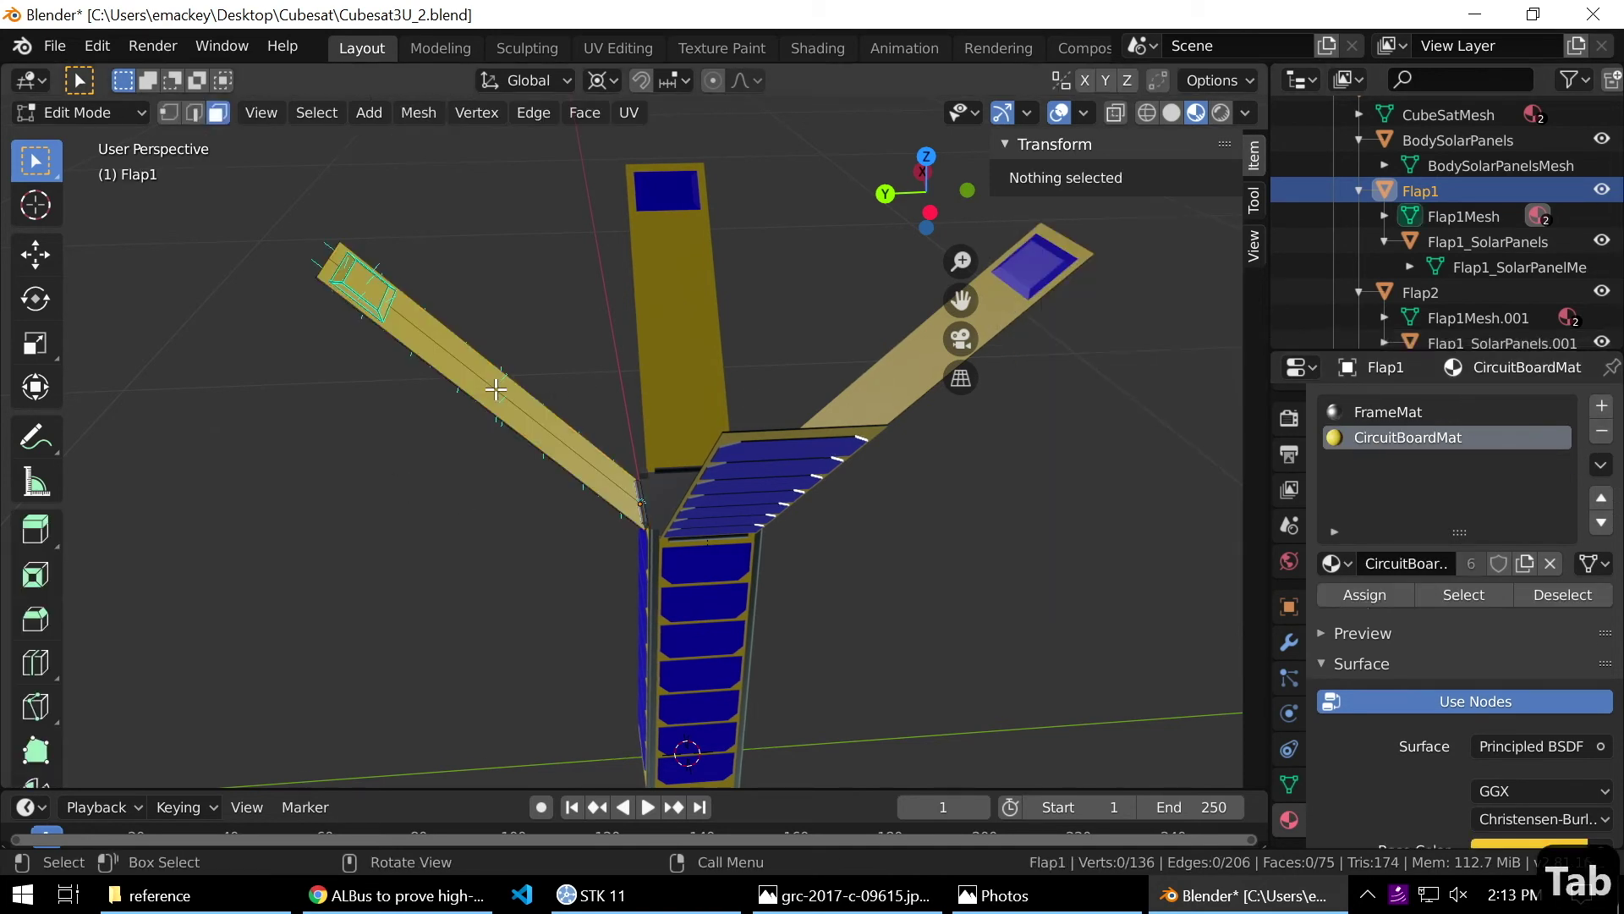
{"action": "left_click", "coordinate": [363, 272]}
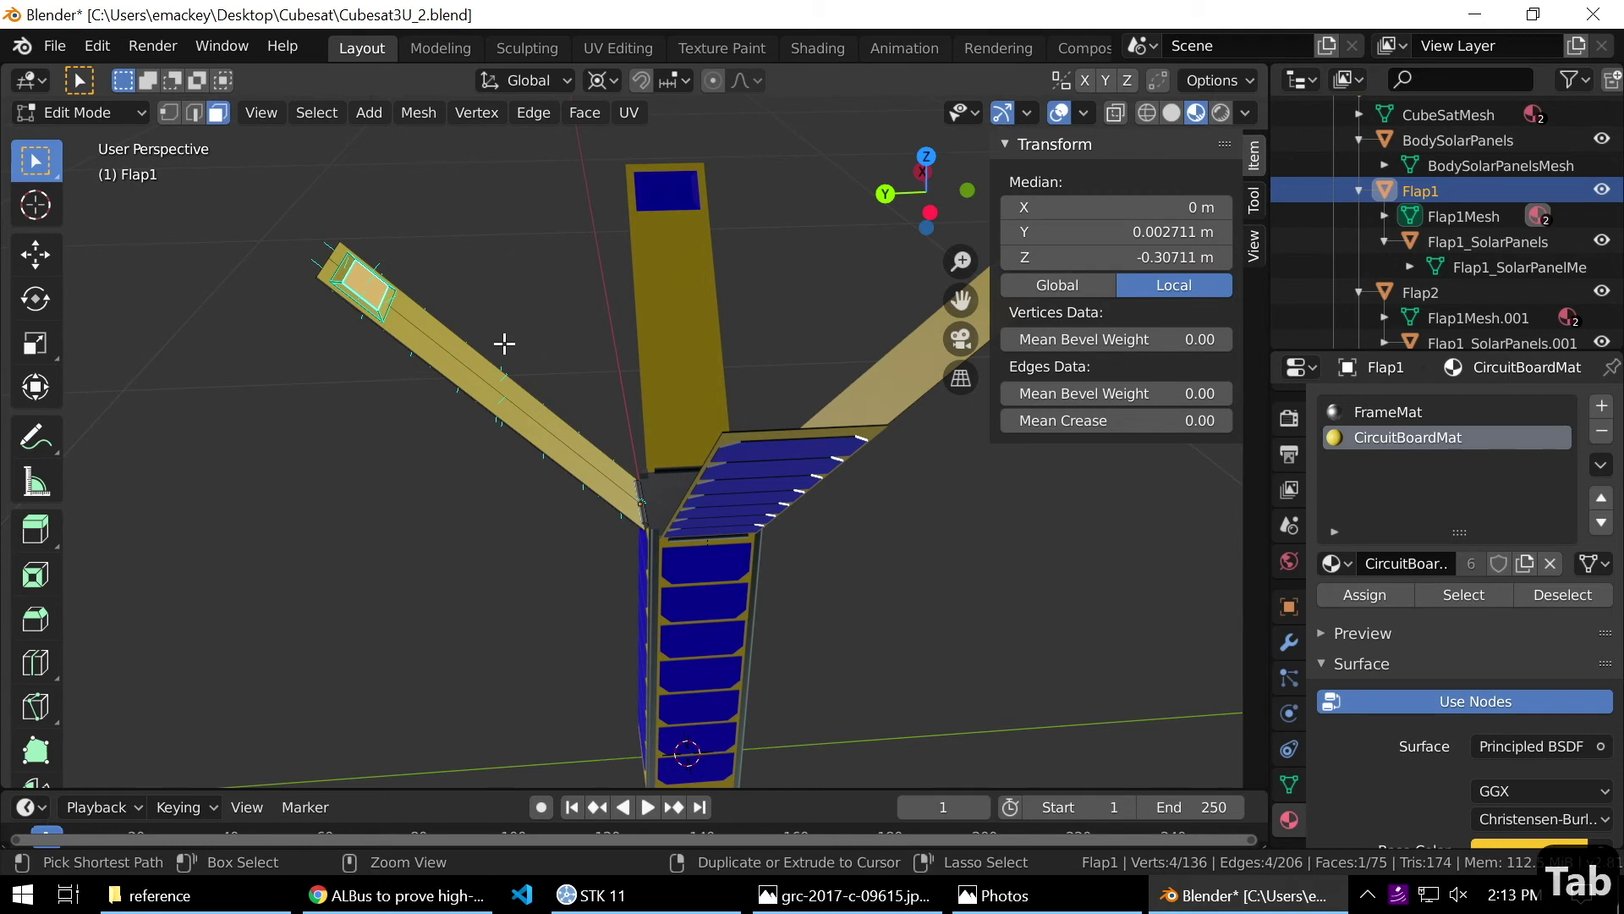
{"action": "key", "text": "ctrl+l"}
{"action": "left_click", "coordinate": [1366, 412]}
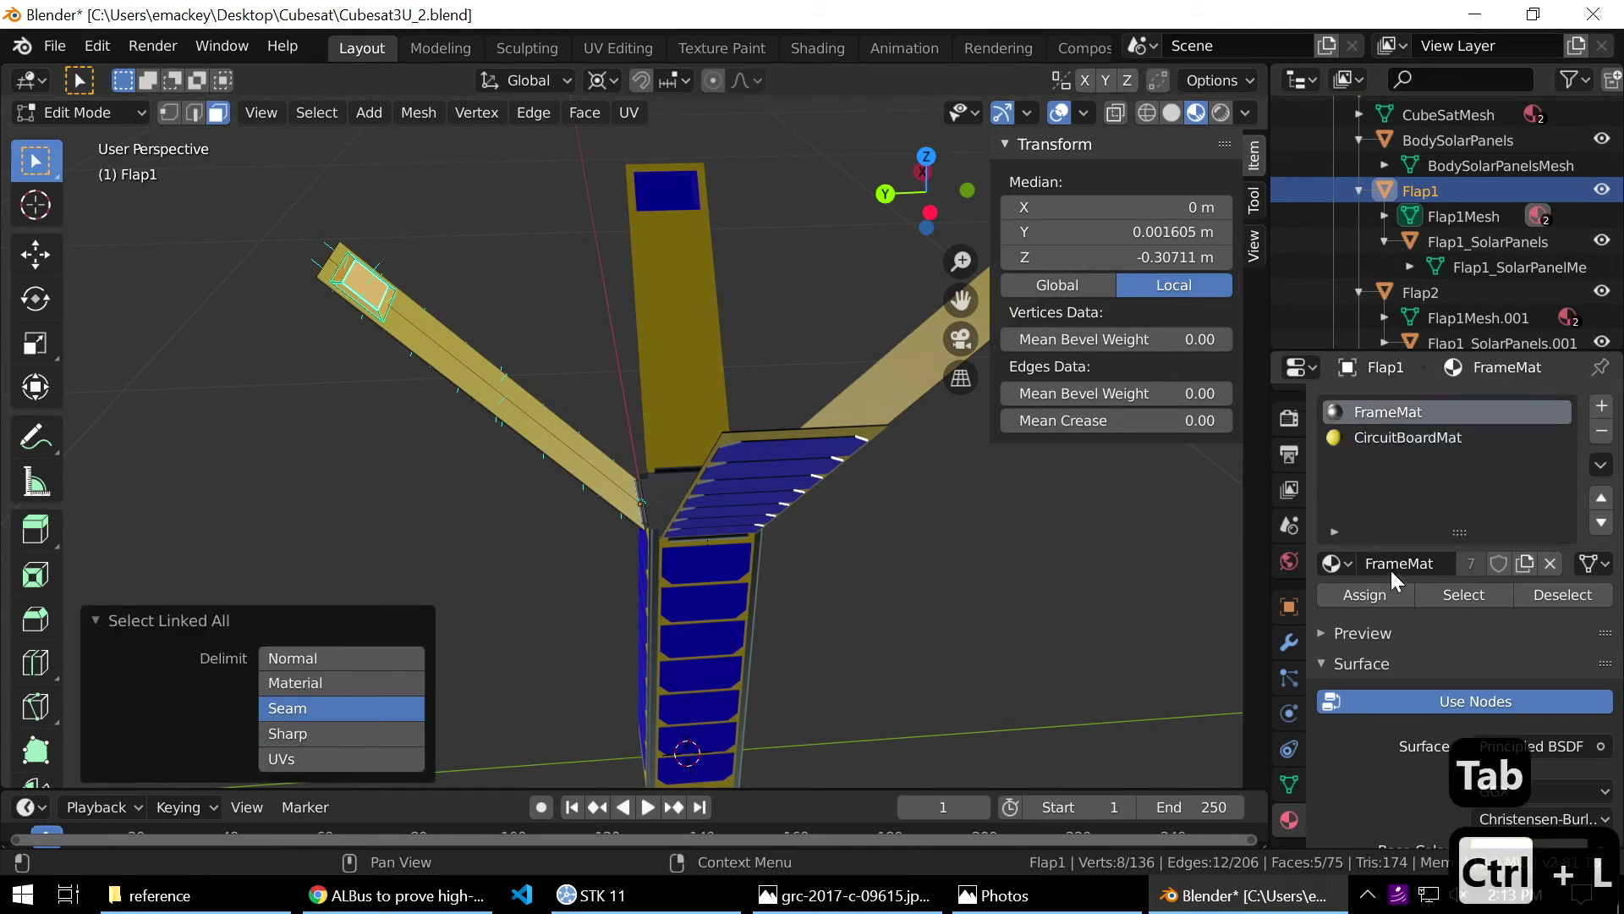
{"action": "left_click", "coordinate": [1377, 593]}
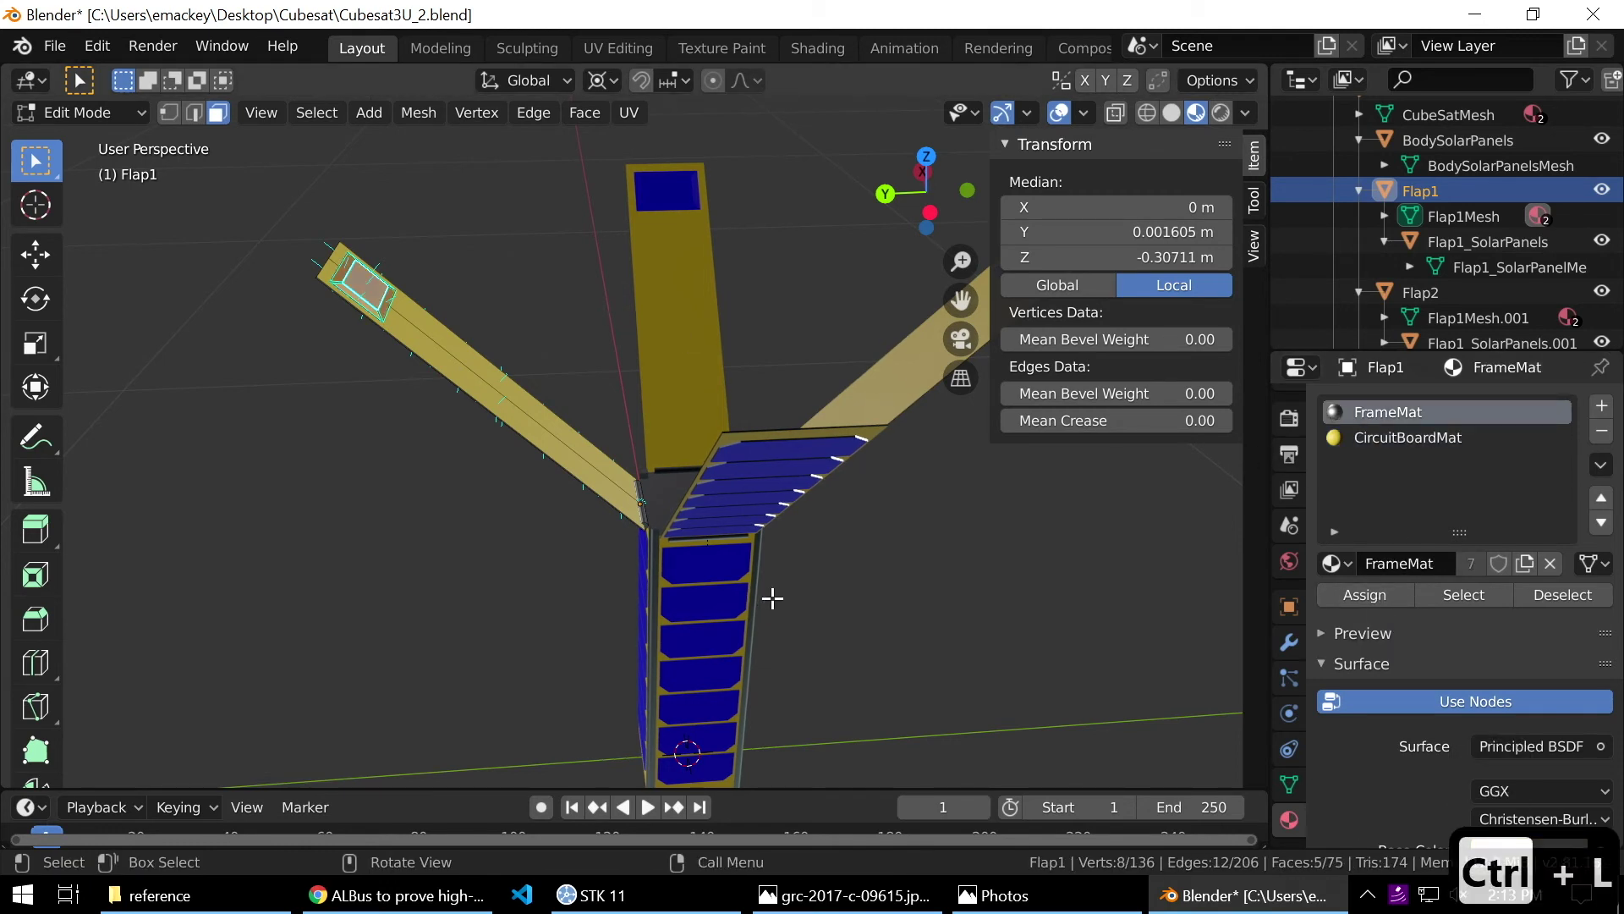
{"action": "key", "text": "alt+a"}
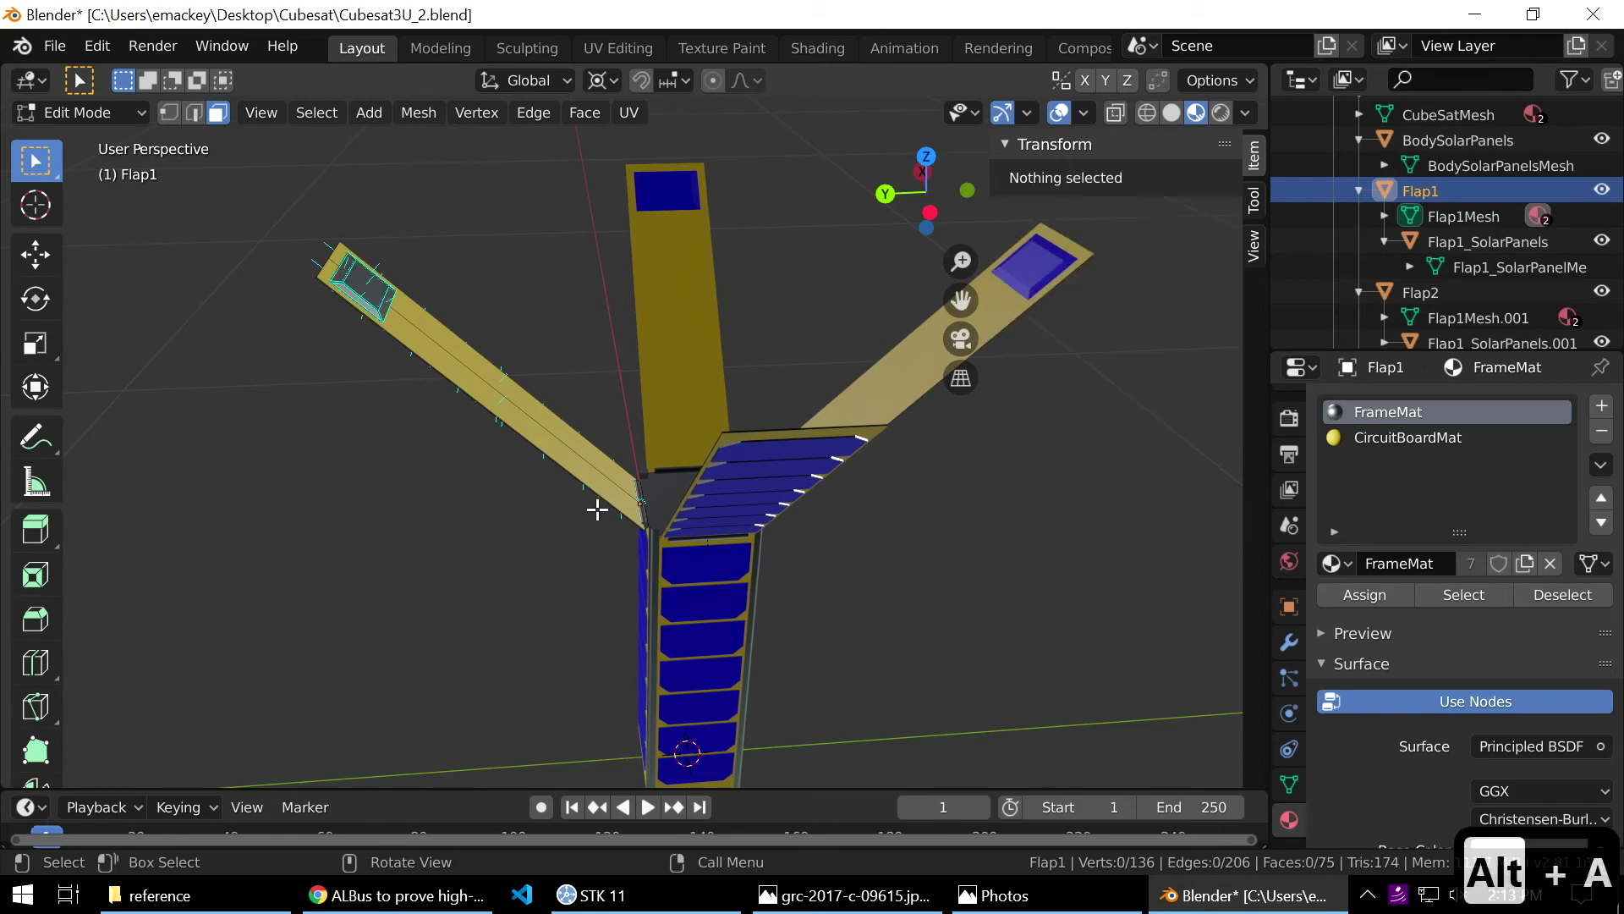
{"action": "key", "text": "Tab"}
Examine Flap1's tip block and the solar panel side of the flaps from several angles.
{"action": "middle_click_drag", "start_coordinate": [575, 533], "coordinate": [730, 469]}
{"action": "scroll", "coordinate": [724, 471], "scroll_direction": "up", "scroll_amount": 5}
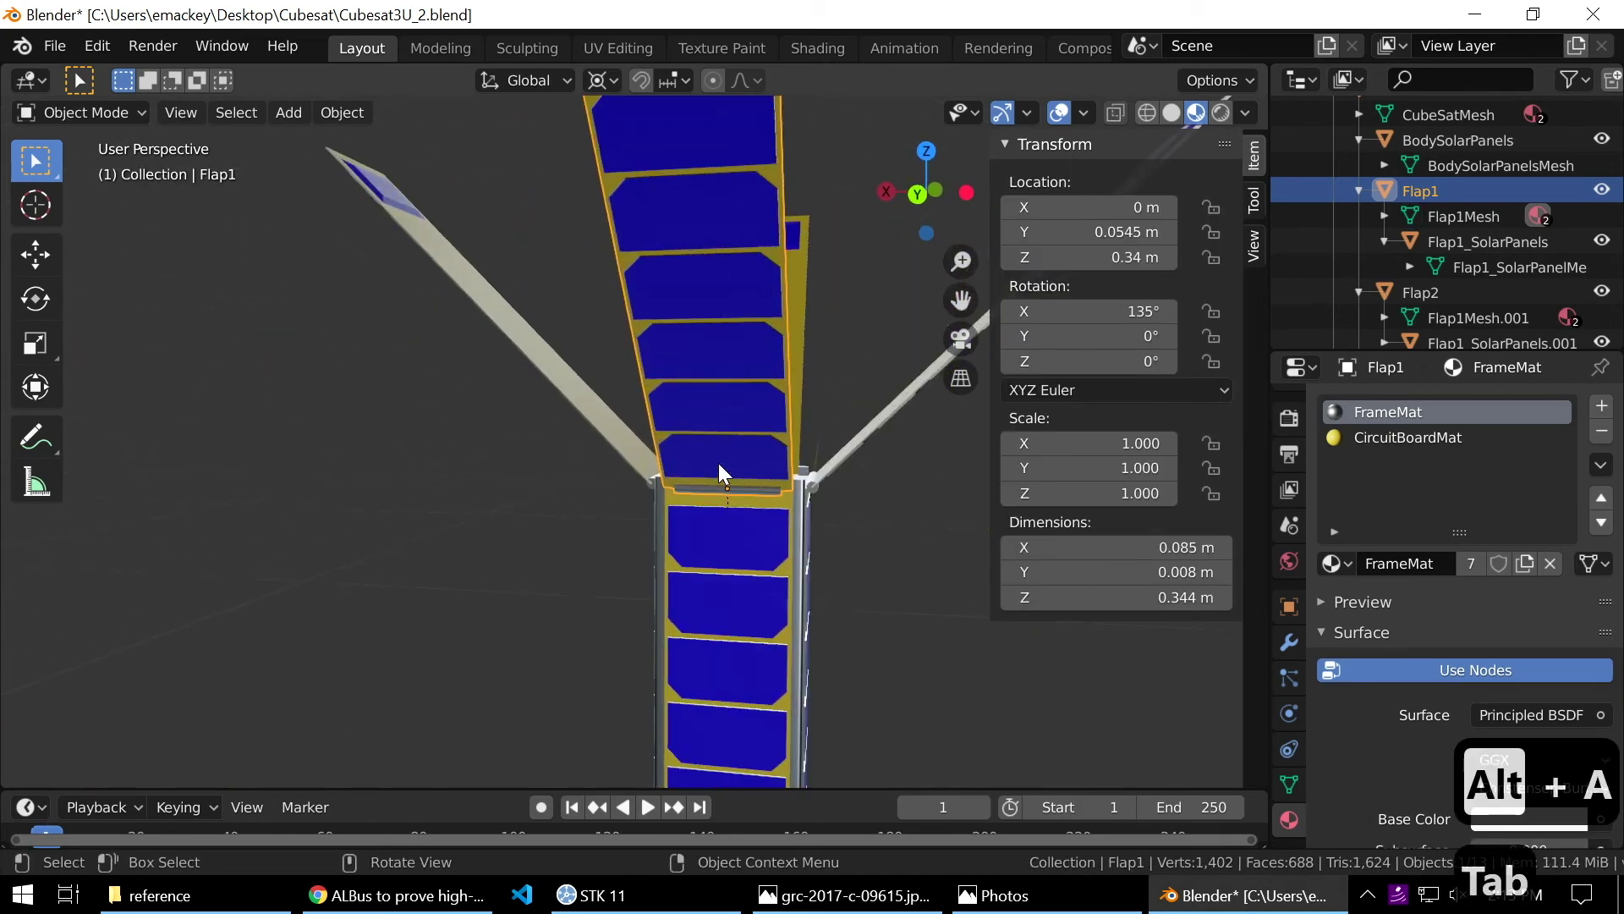
{"action": "middle_click_drag", "start_coordinate": [741, 377], "coordinate": [661, 516]}
{"action": "scroll", "coordinate": [674, 412], "scroll_direction": "down", "scroll_amount": 5}
{"action": "middle_click_drag", "start_coordinate": [805, 337], "coordinate": [700, 400]}
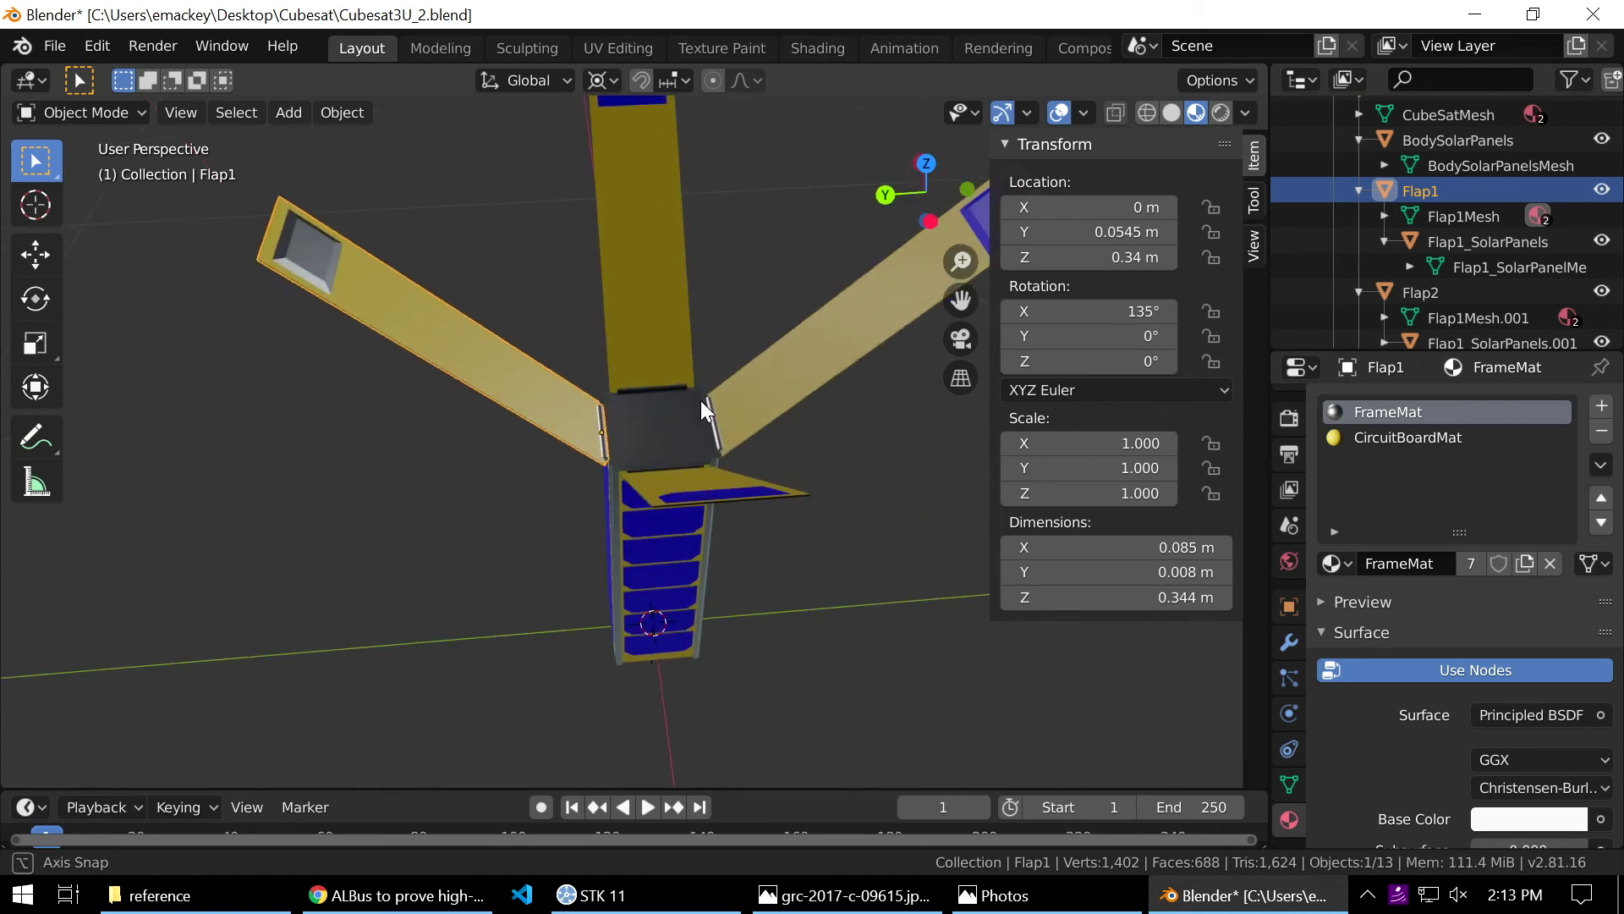
{"action": "middle_click_drag", "start_coordinate": [319, 385], "coordinate": [438, 365]}
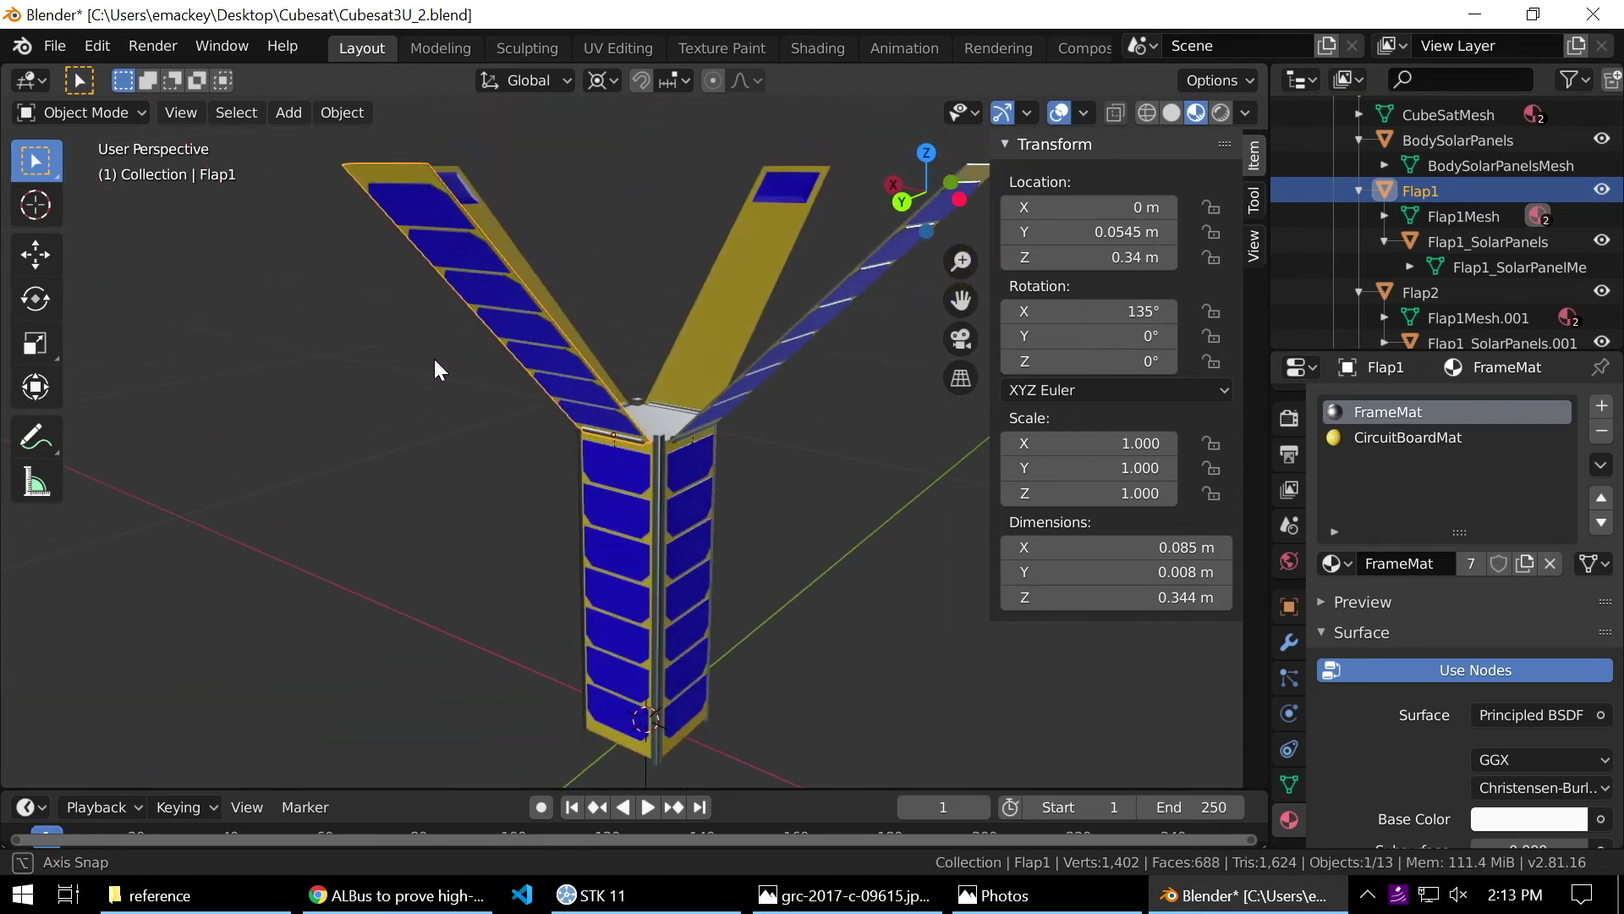
{"action": "middle_click_drag", "start_coordinate": [550, 313], "coordinate": [643, 416]}
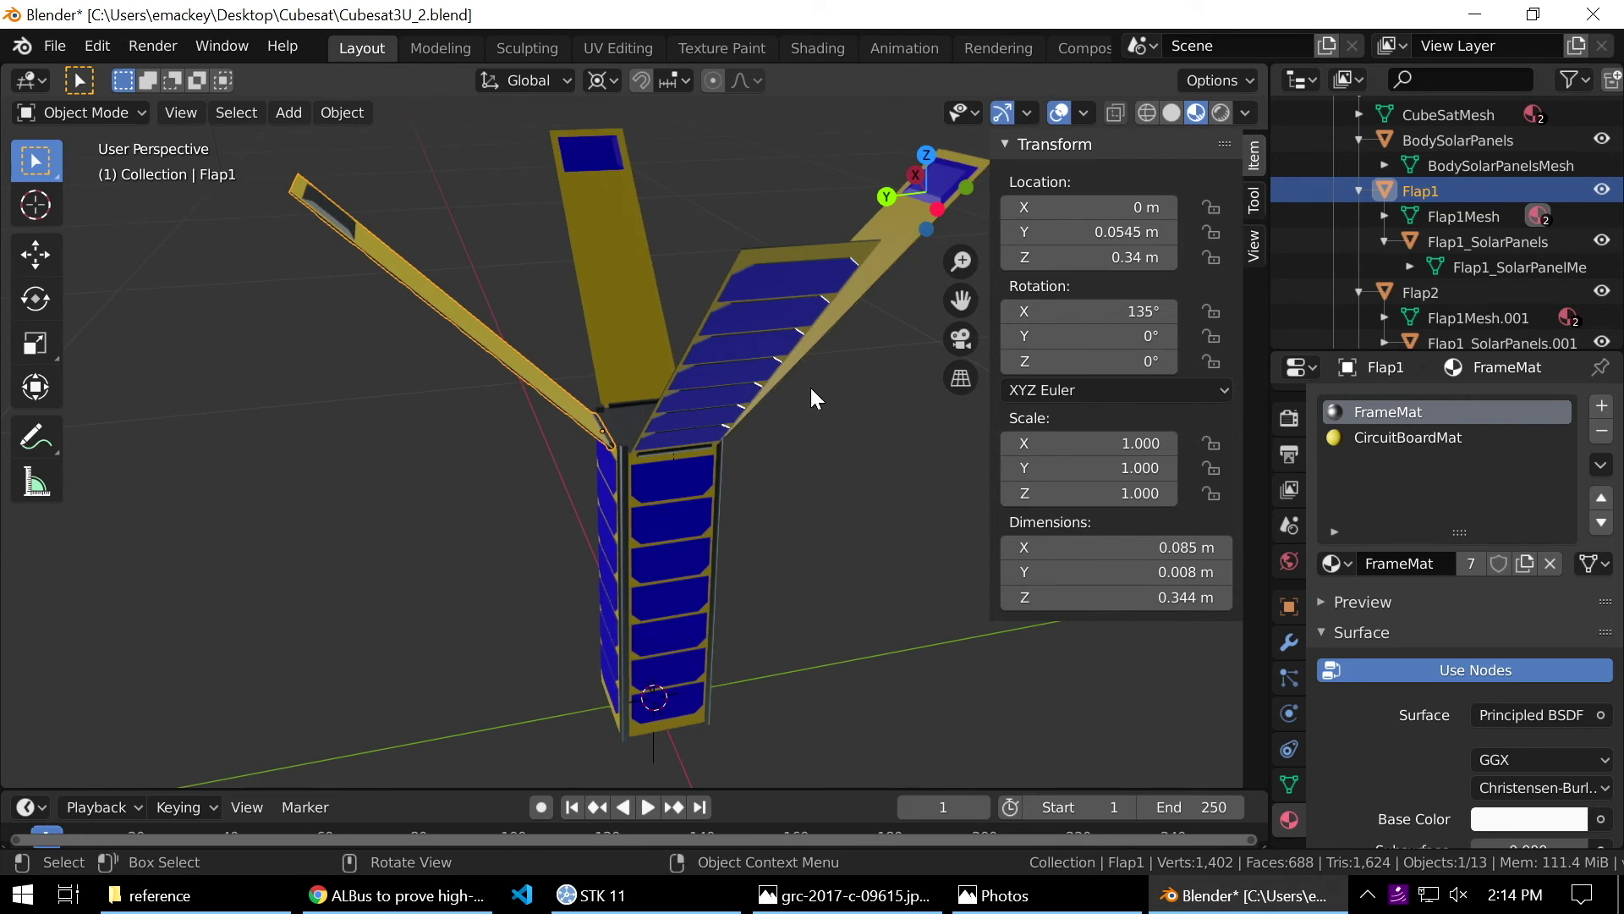
Rename Flap1's mesh data as FlapMesh.
{"action": "double_click", "coordinate": [1472, 215]}
{"action": "key", "text": "Left"}
{"action": "key", "text": "Left"}
{"action": "key", "text": "Right"}
{"action": "key", "text": "BackSpace"}
{"action": "key", "text": "Return"}
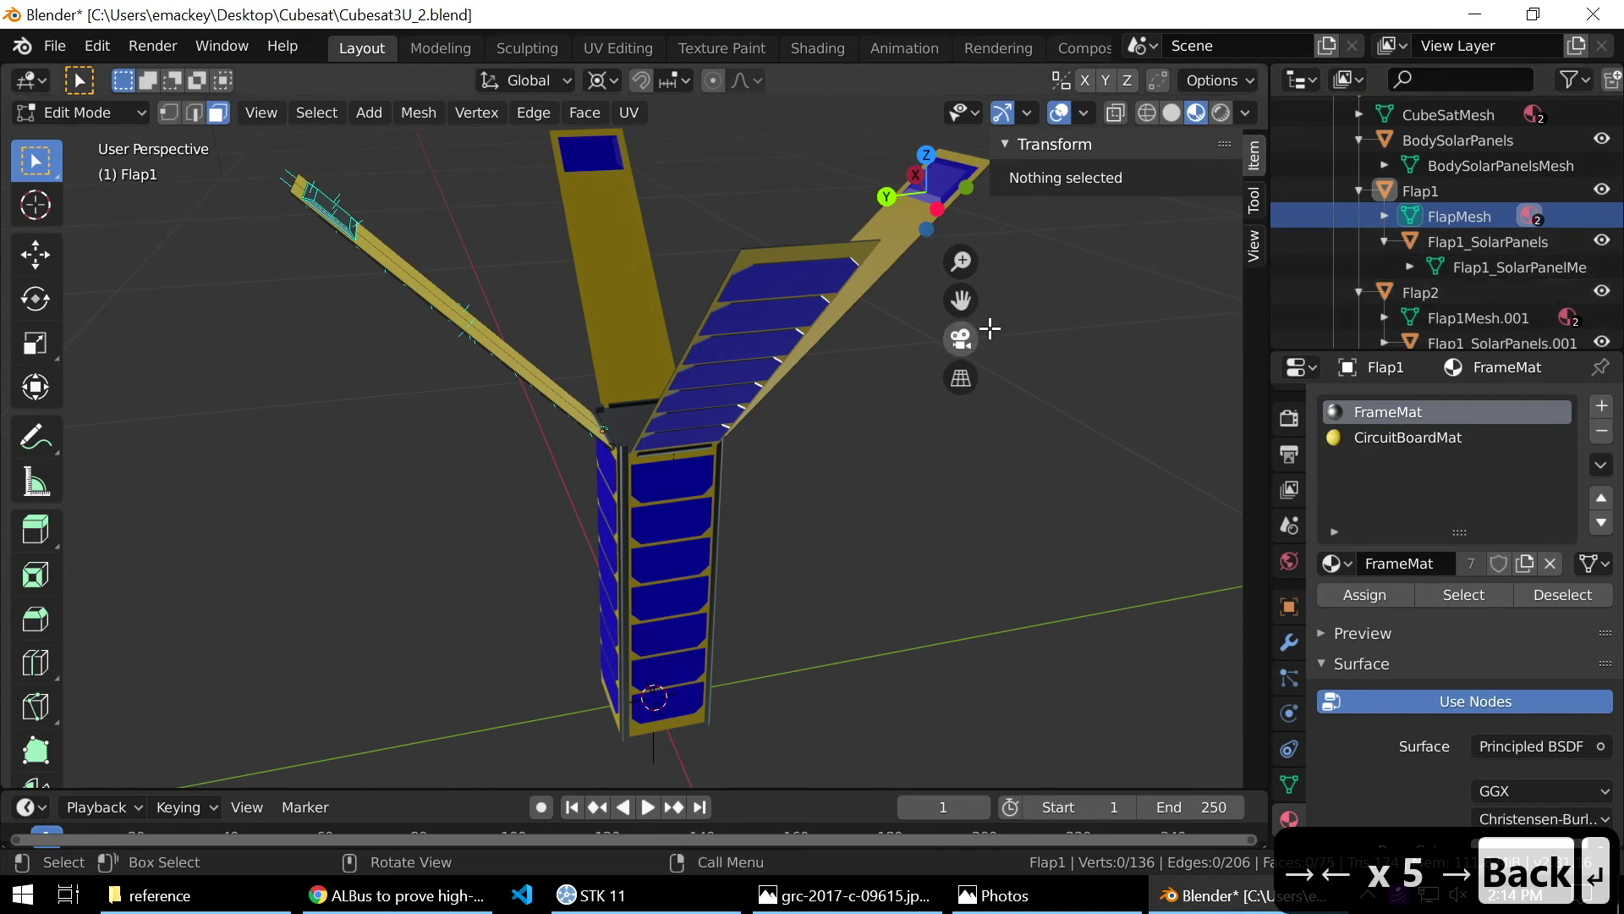
{"action": "key", "text": "Tab"}
Rename the mesh data of Flap1_SolarPanels as Flap_SolarPanelMesh.
{"action": "double_click", "coordinate": [1503, 266]}
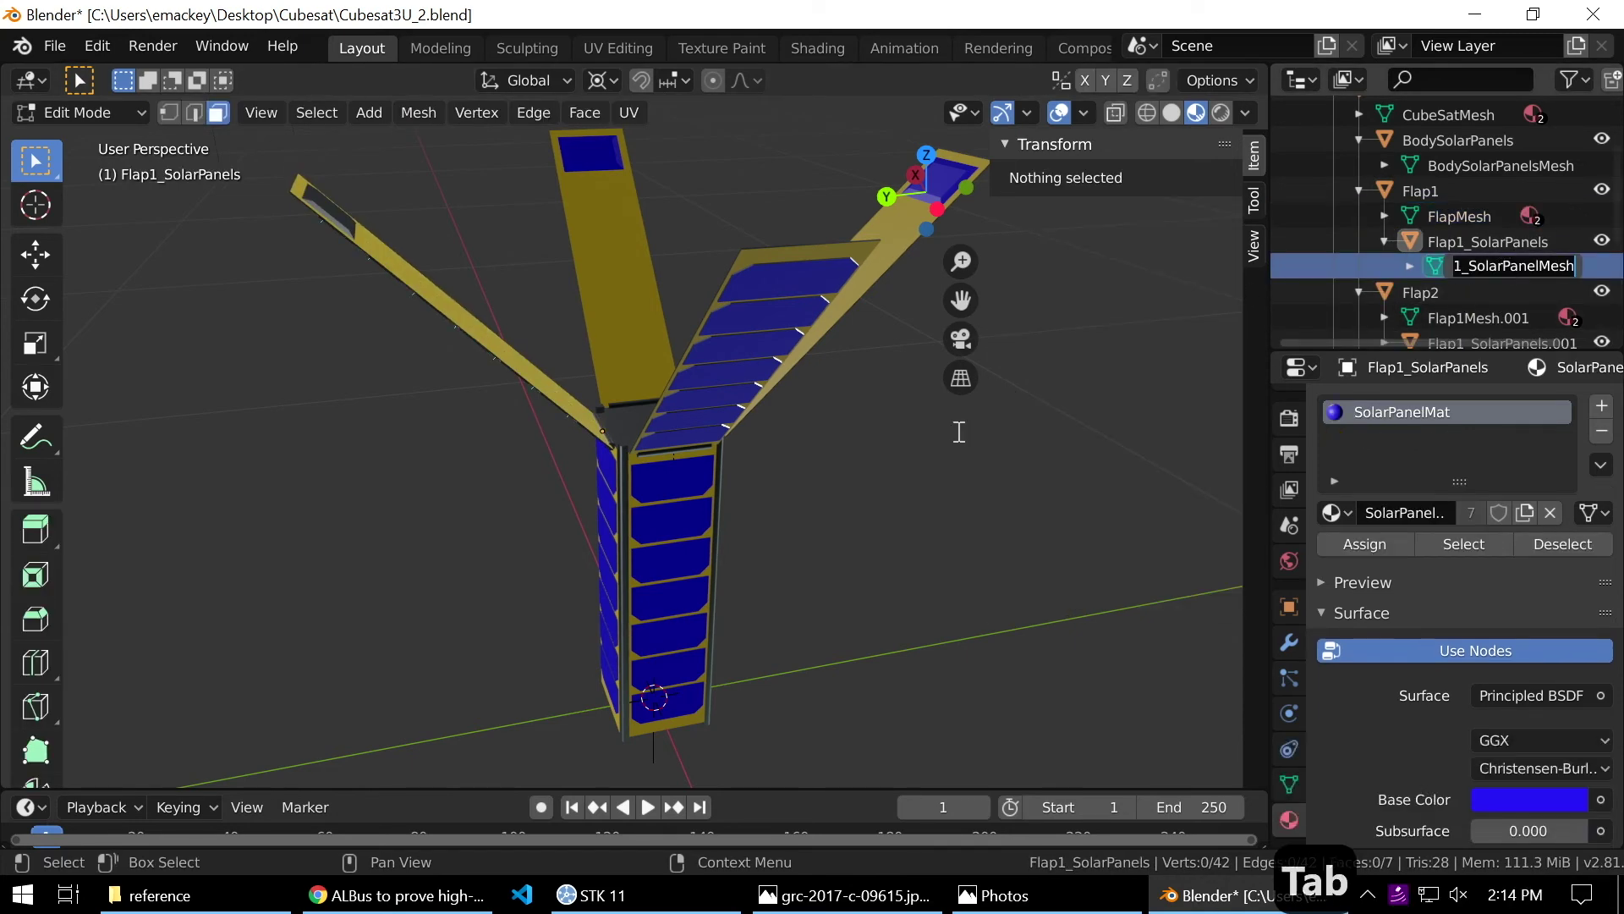
{"action": "key", "text": "Right"}
{"action": "key", "text": "Left"}
{"action": "key", "text": "Left"}
{"action": "key", "text": "Left"}
{"action": "key", "text": "Left"}
{"action": "key", "text": "Left"}
{"action": "key", "text": "Left"}
{"action": "key", "text": "Left"}
{"action": "key", "text": "Left"}
{"action": "key", "text": "Left"}
{"action": "key", "text": "Left"}
{"action": "key", "text": "Left"}
{"action": "key", "text": "Left"}
{"action": "key", "text": "Left"}
{"action": "key", "text": "Left"}
{"action": "key", "text": "Left"}
{"action": "key", "text": "Left"}
{"action": "key", "text": "Left"}
{"action": "key", "text": "Left"}
{"action": "key", "text": "Left"}
{"action": "key", "text": "Left"}
{"action": "key", "text": "Left"}
{"action": "key", "text": "Left"}
{"action": "key", "text": "Left"}
{"action": "key", "text": "Left"}
{"action": "key", "text": "Right"}
{"action": "key", "text": "Right"}
{"action": "key", "text": "Right"}
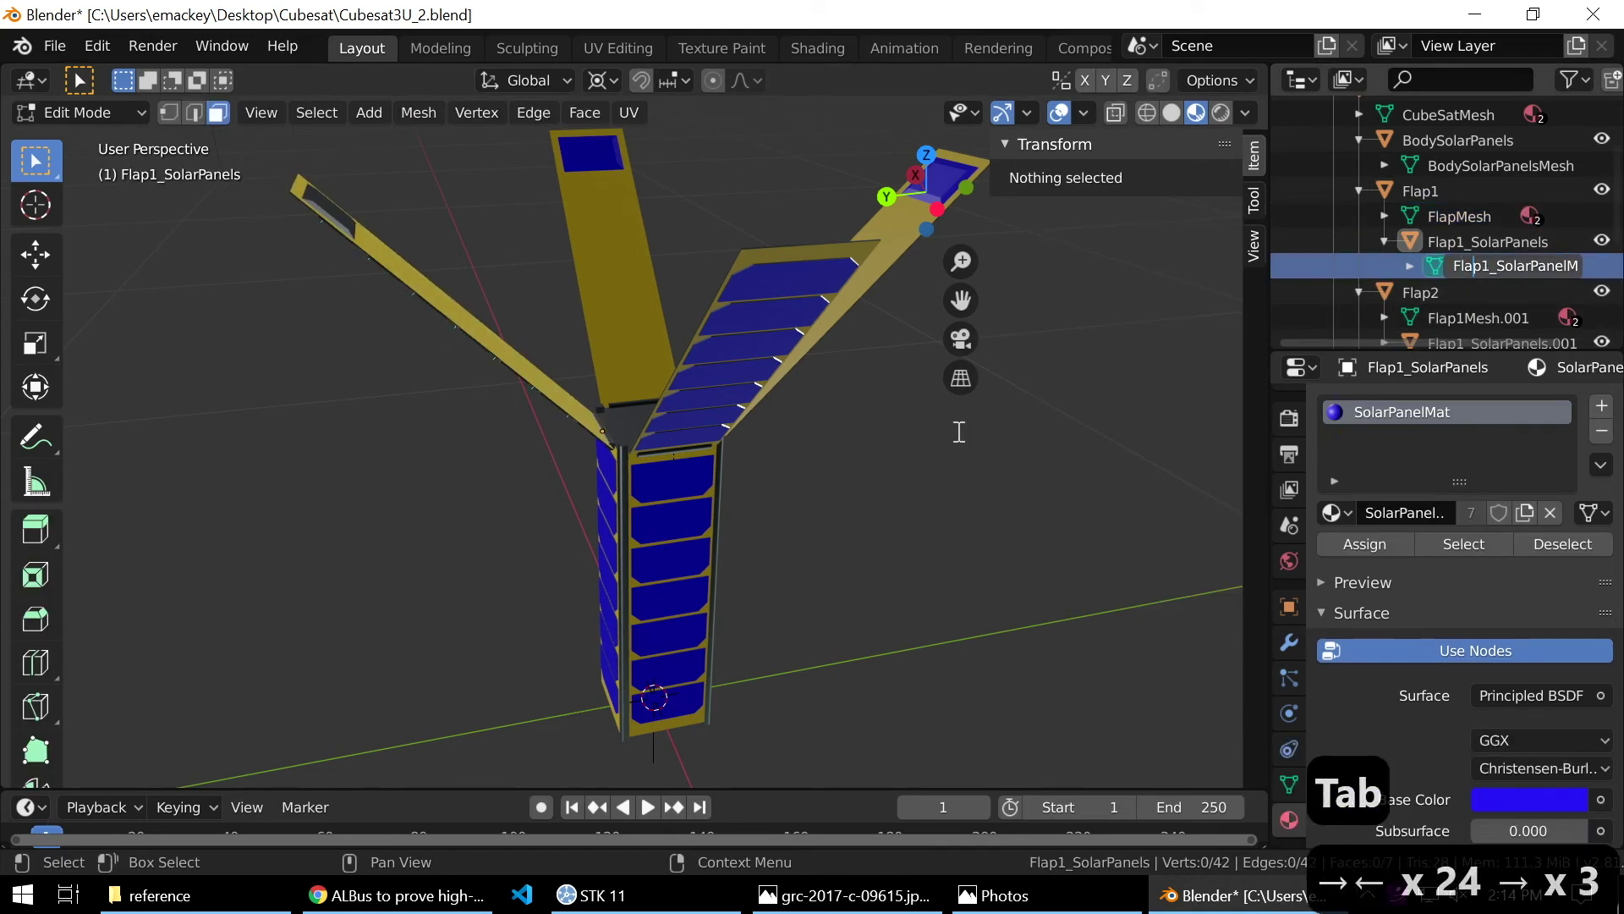
{"action": "key", "text": "Delete"}
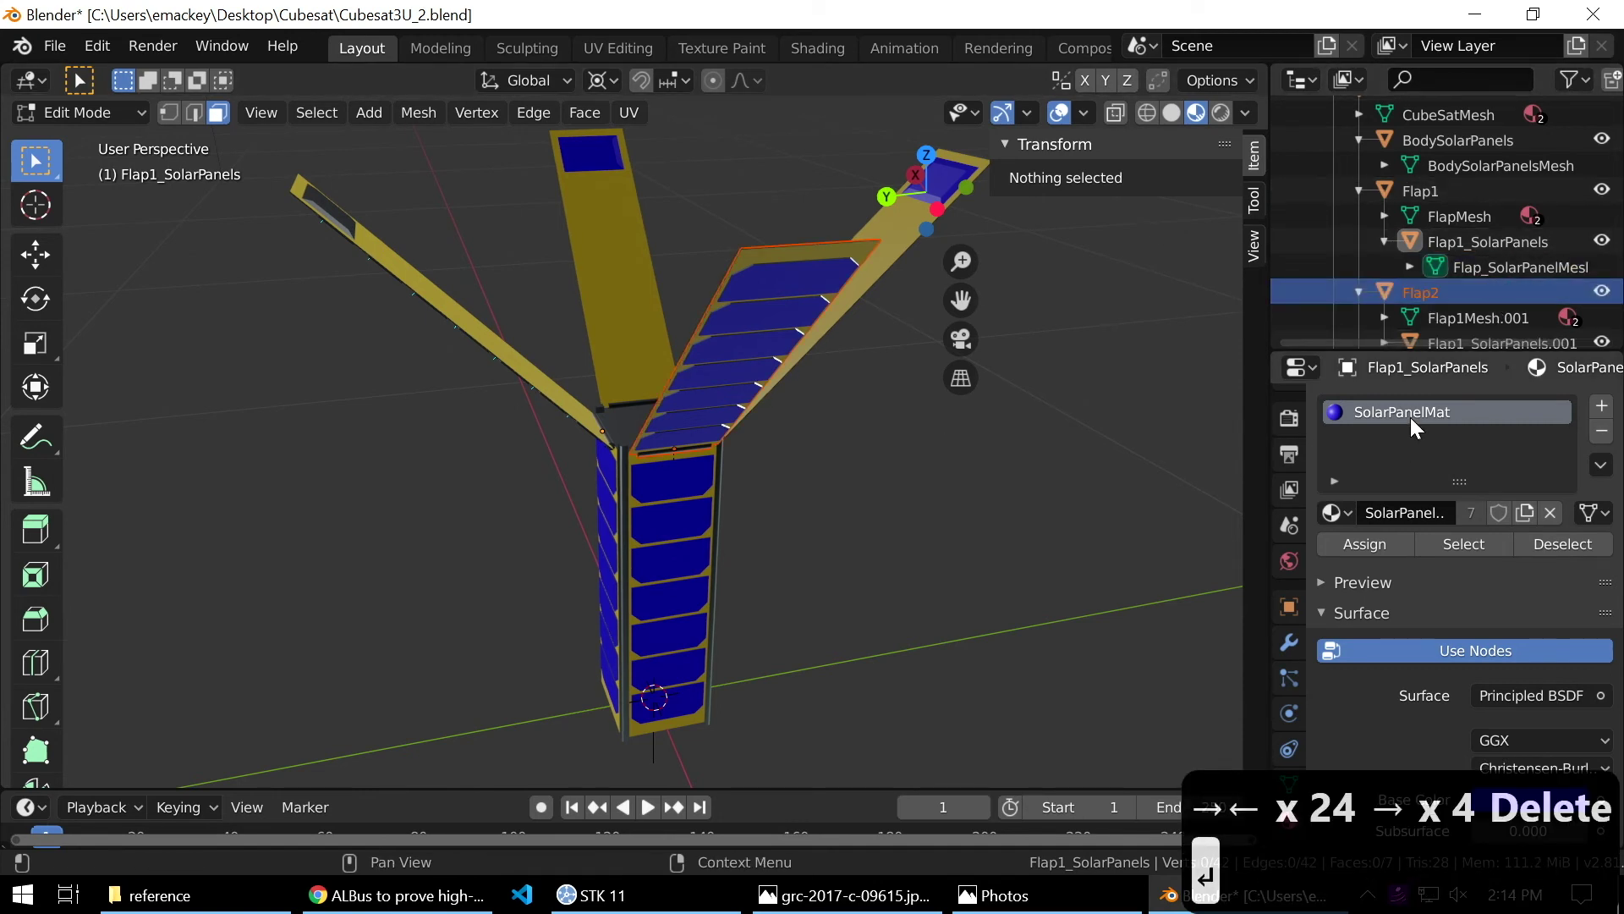
{"action": "key", "text": "Tab"}
Replace Flap2's mesh data with the shared FlapMesh.
{"action": "left_click", "coordinate": [1449, 291]}
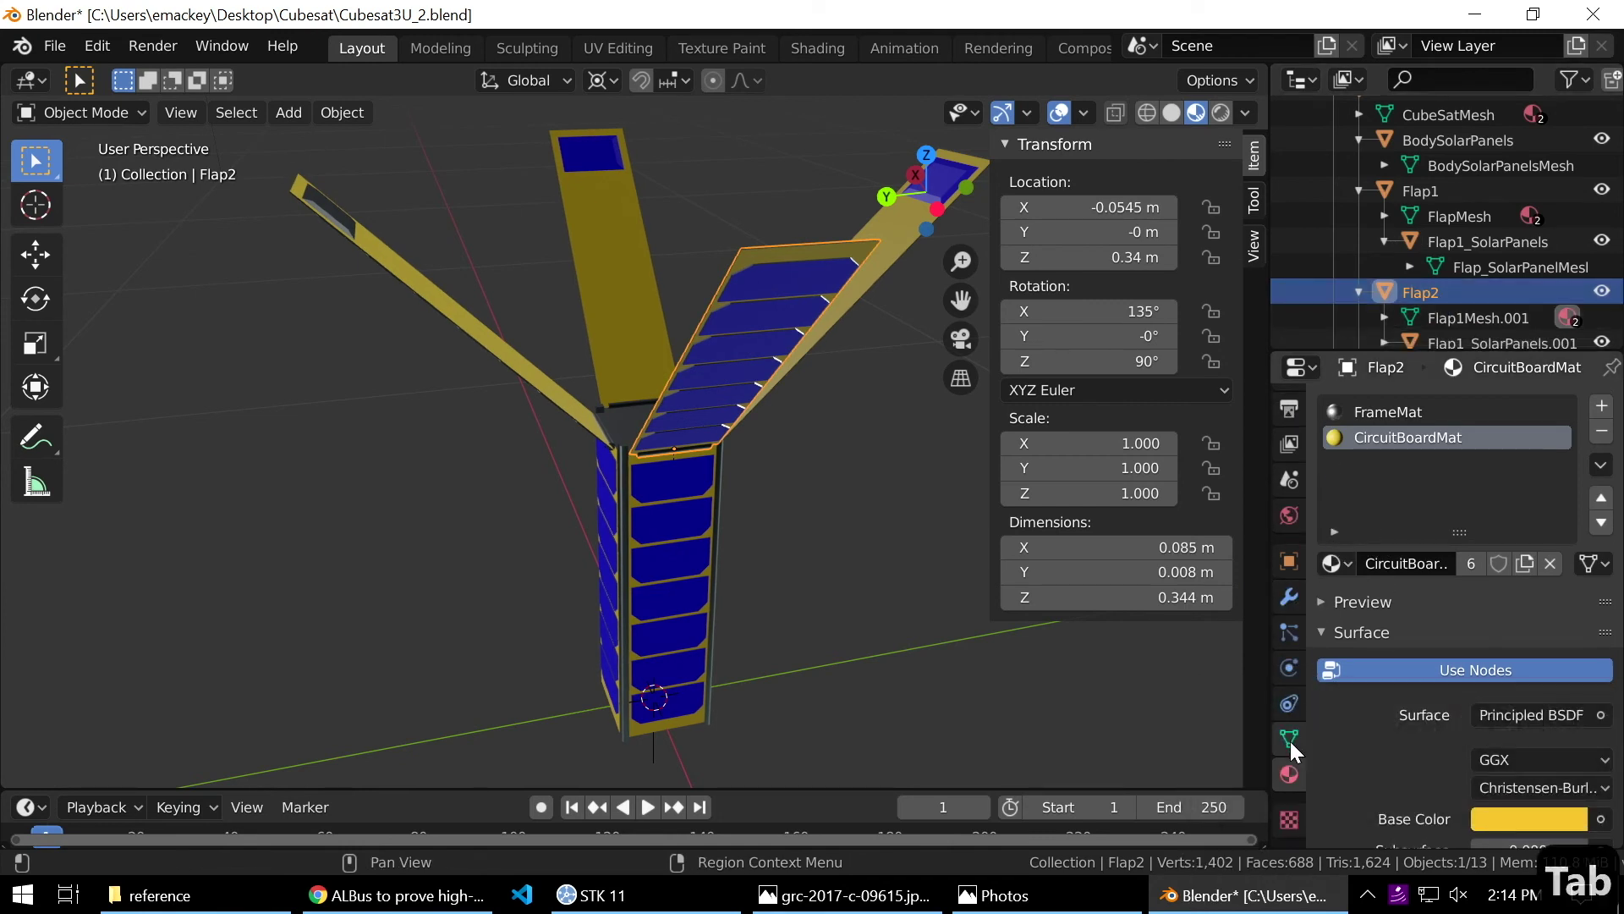
{"action": "left_click", "coordinate": [1290, 739]}
{"action": "scroll", "coordinate": [1441, 556], "scroll_direction": "up", "scroll_amount": 5}
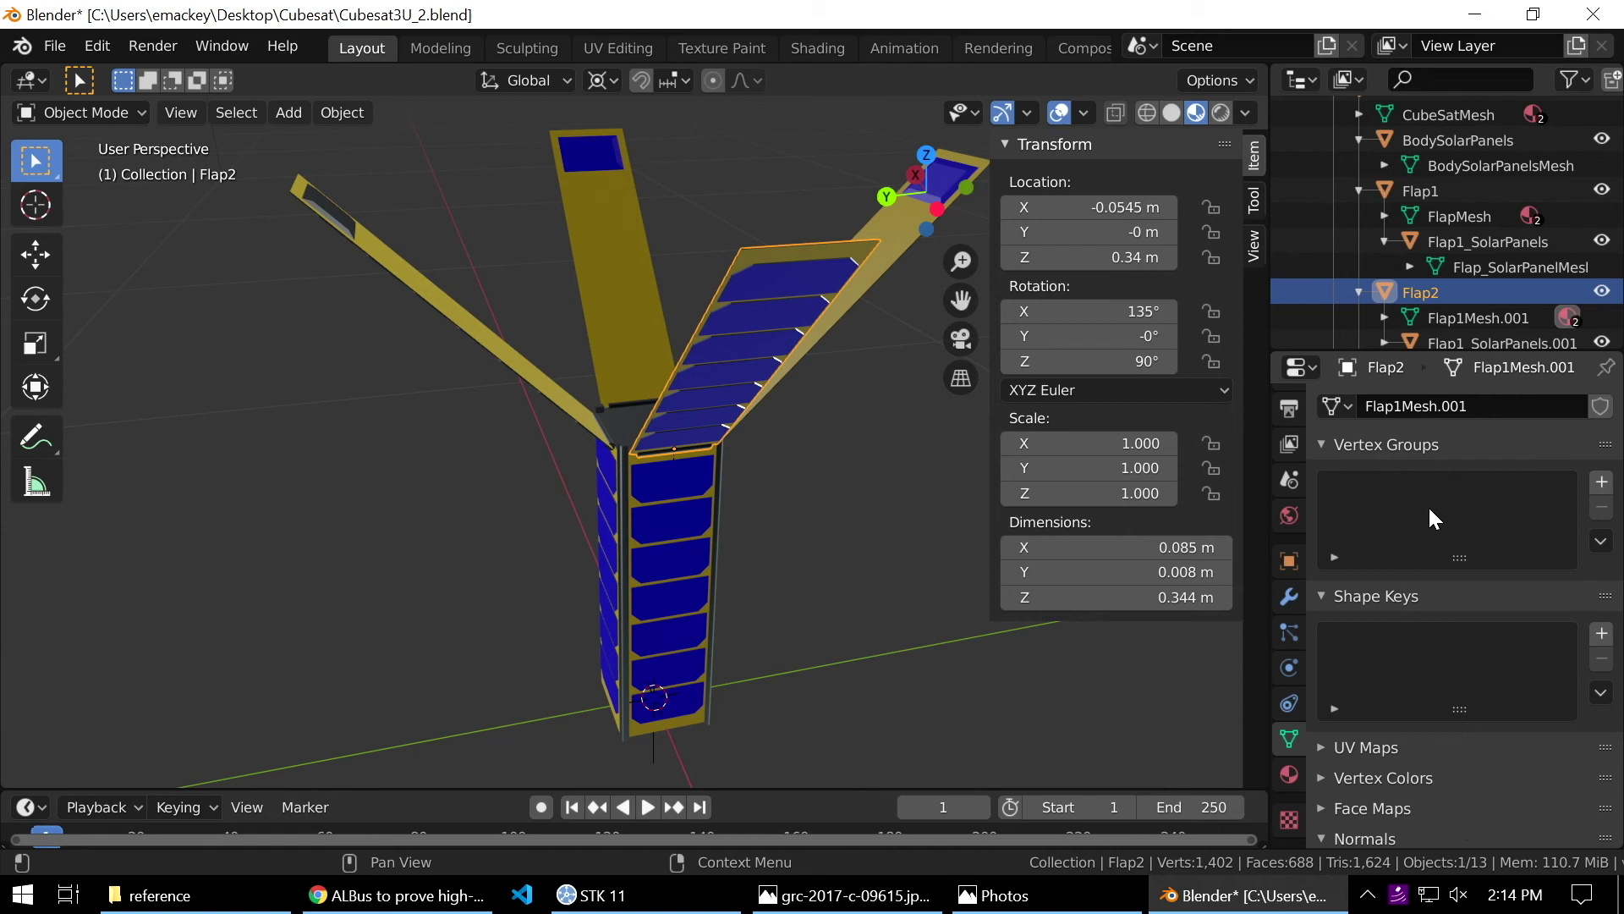
{"action": "left_click", "coordinate": [1335, 406]}
{"action": "scroll", "coordinate": [1213, 609], "scroll_direction": "down", "scroll_amount": 2}
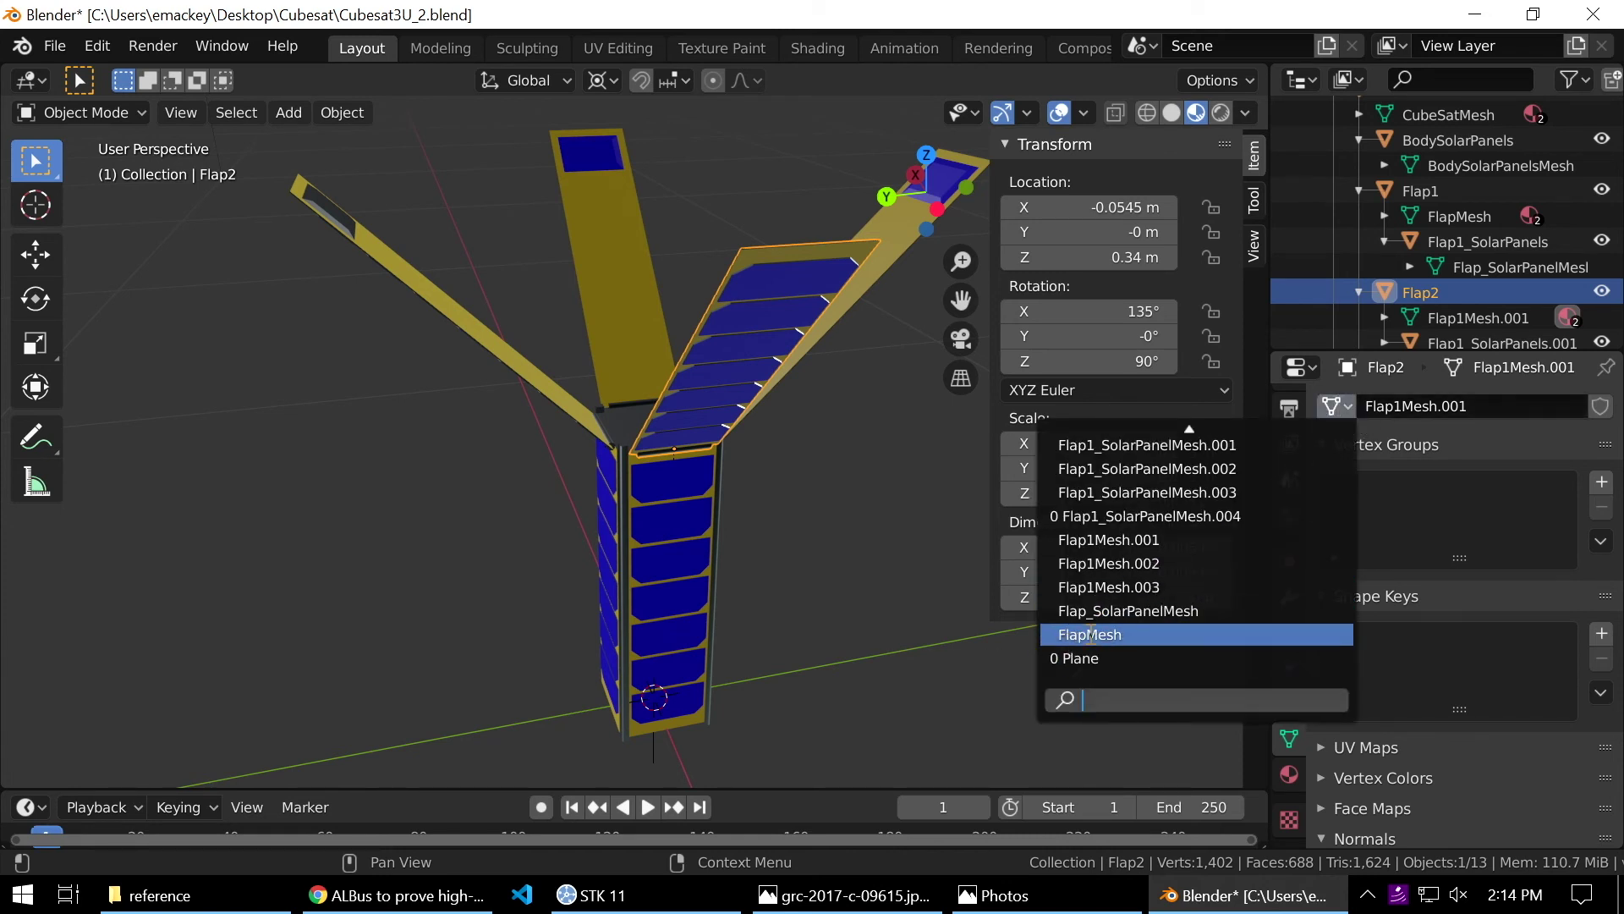
{"action": "left_click", "coordinate": [1091, 635]}
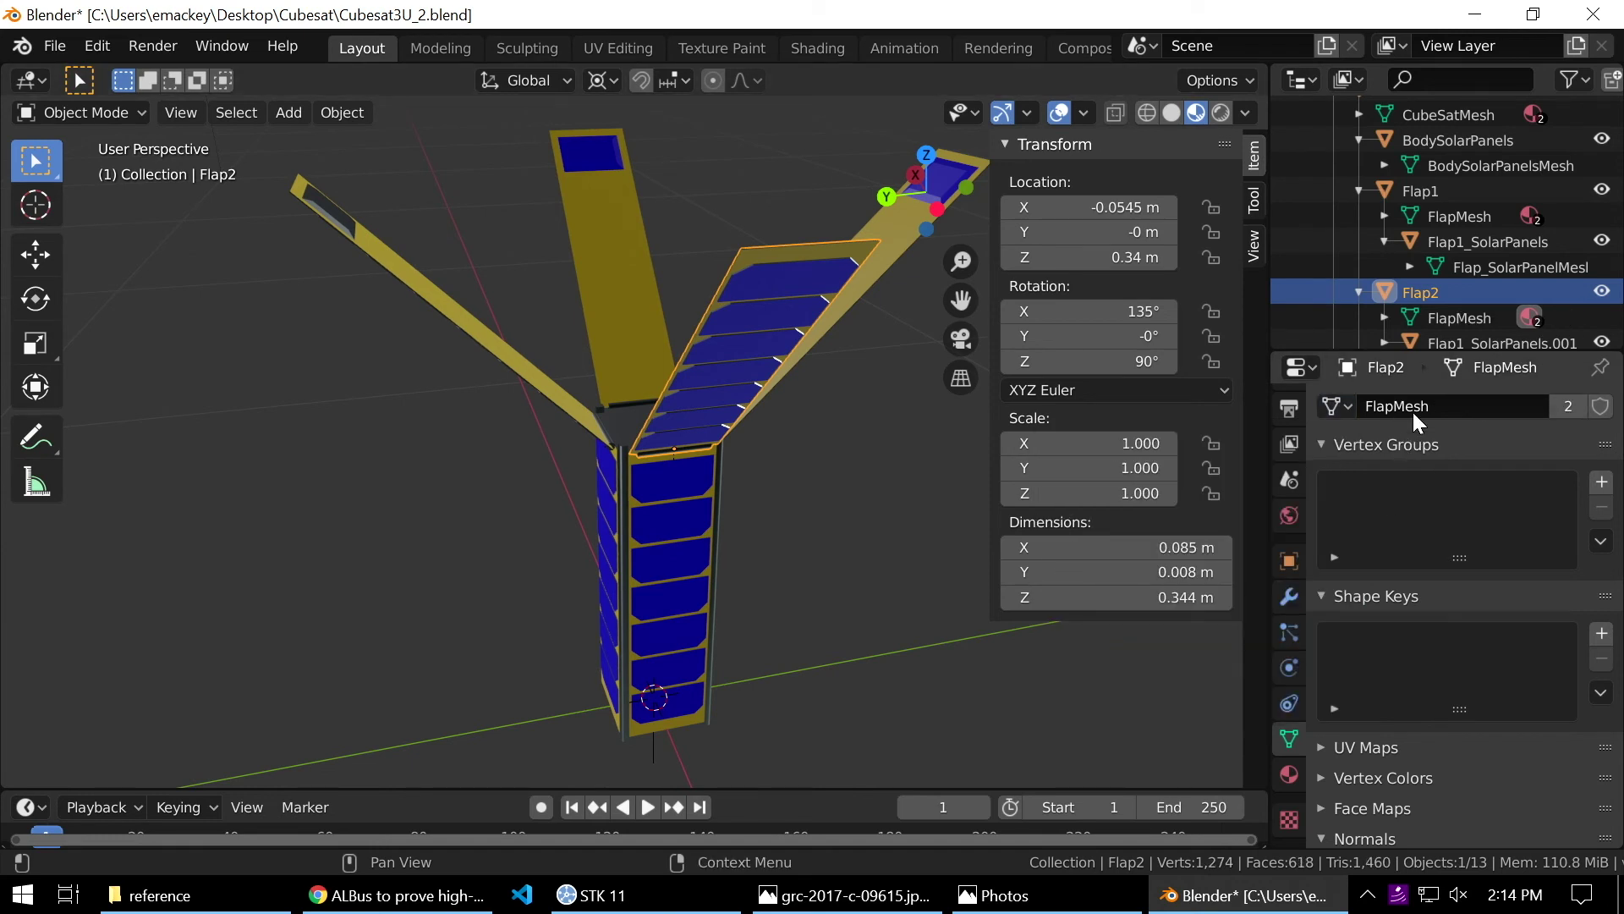
Replace the mesh data of Flap2's child Flap1_SolarPanels.001 with Flap_SolarPanelMesh.
{"action": "scroll", "coordinate": [1472, 305], "scroll_direction": "down", "scroll_amount": 5}
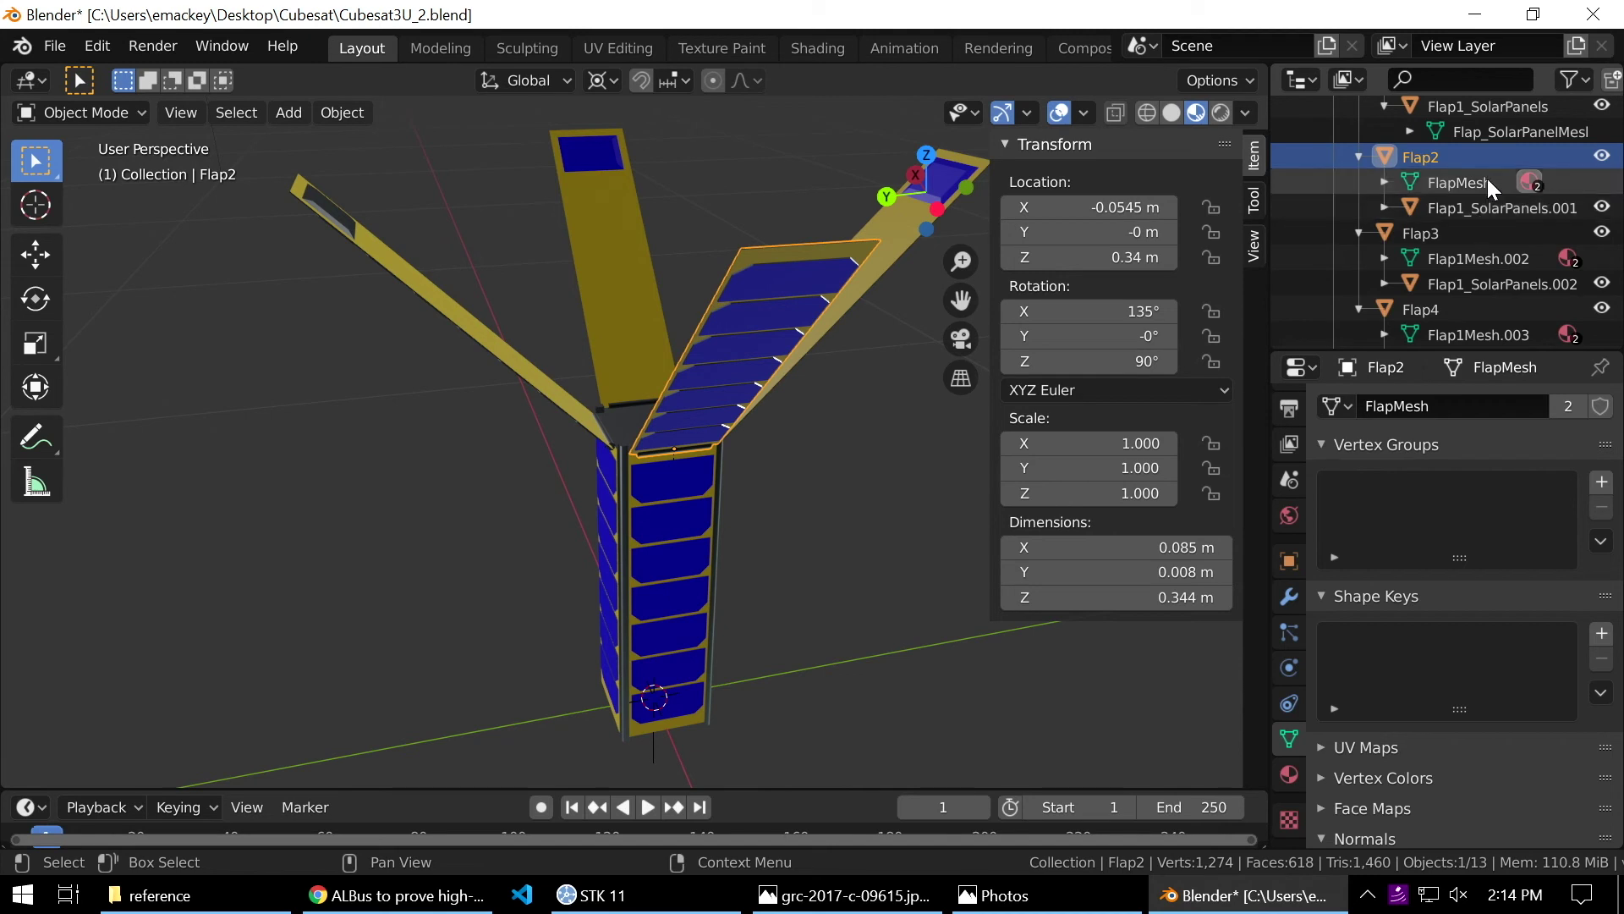
{"action": "left_click", "coordinate": [1473, 207]}
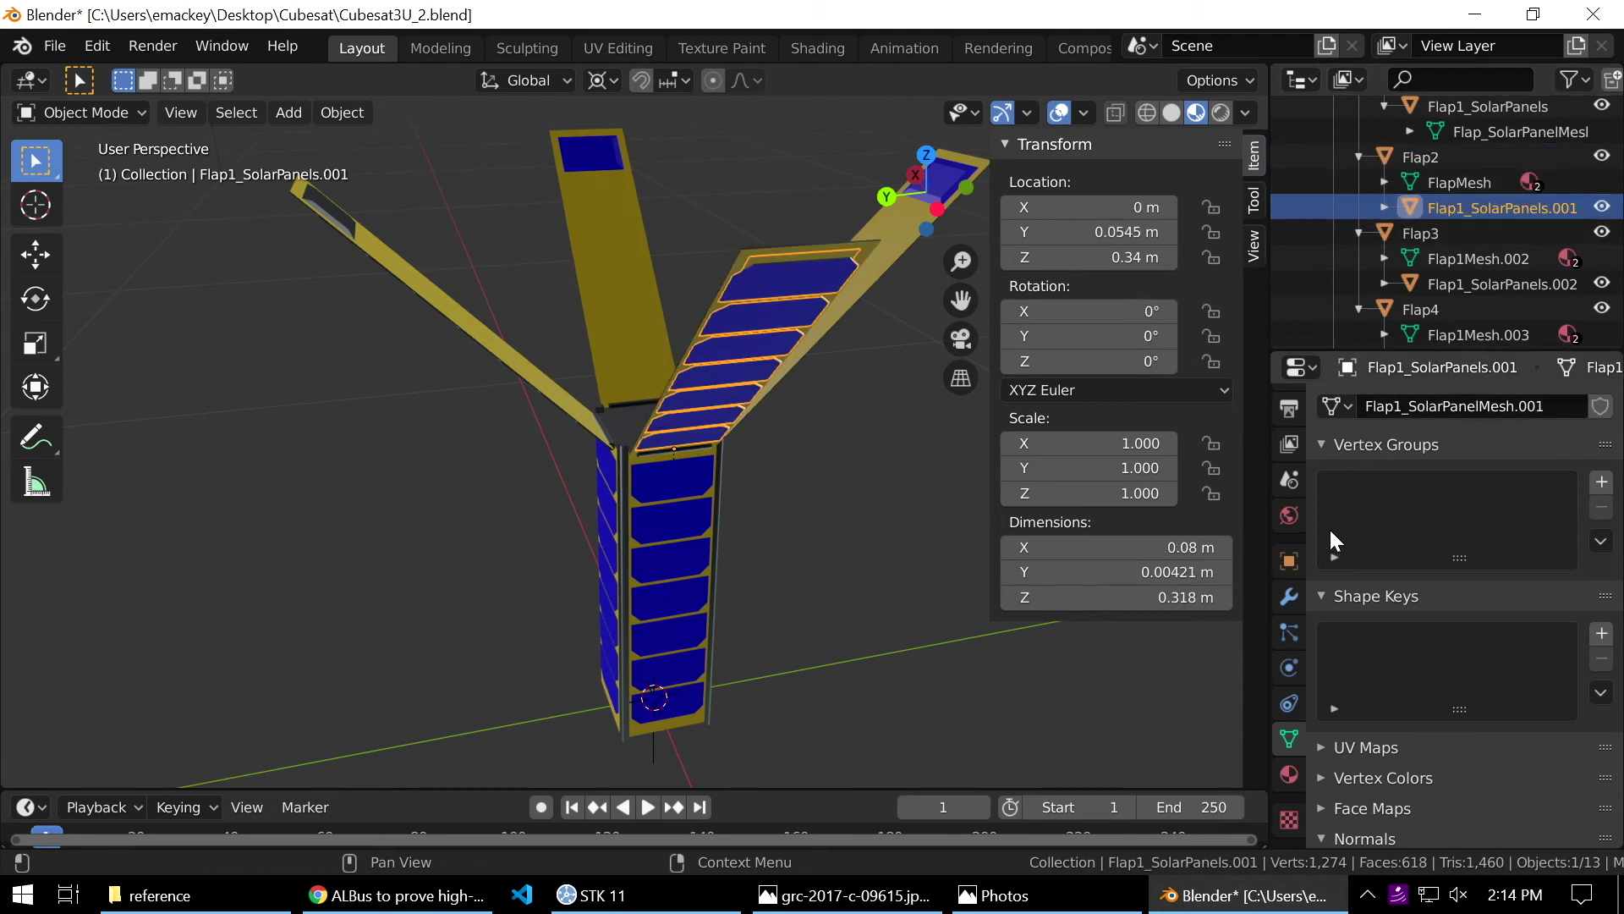
{"action": "left_click", "coordinate": [1341, 406]}
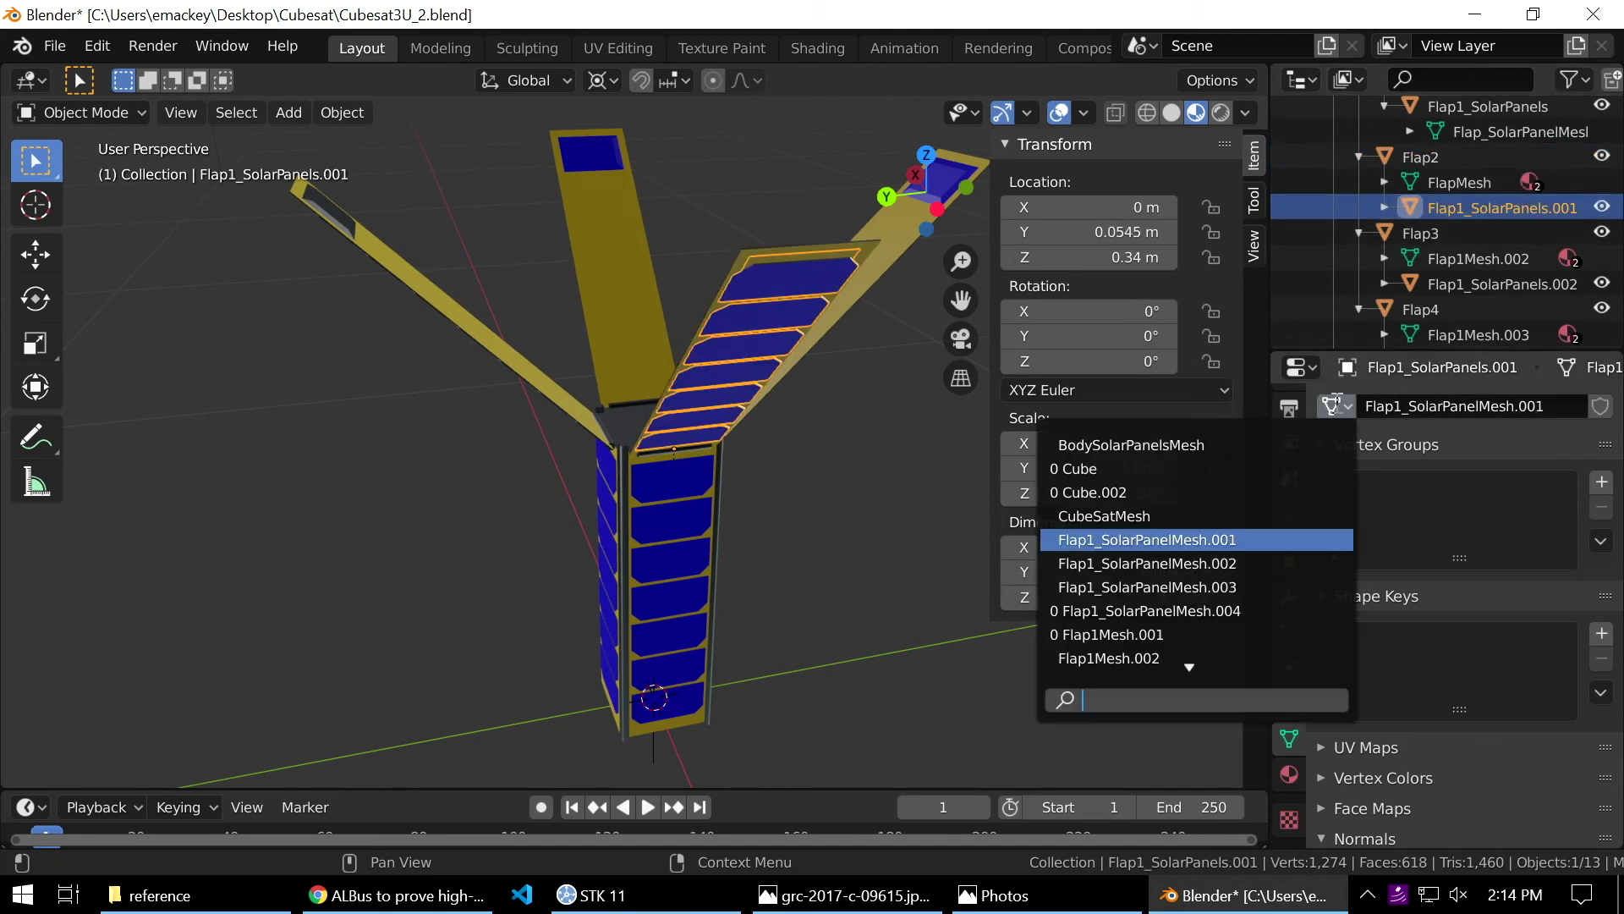
{"action": "scroll", "coordinate": [1178, 577], "scroll_direction": "down", "scroll_amount": 3}
{"action": "scroll", "coordinate": [1178, 577], "scroll_direction": "down", "scroll_amount": 1}
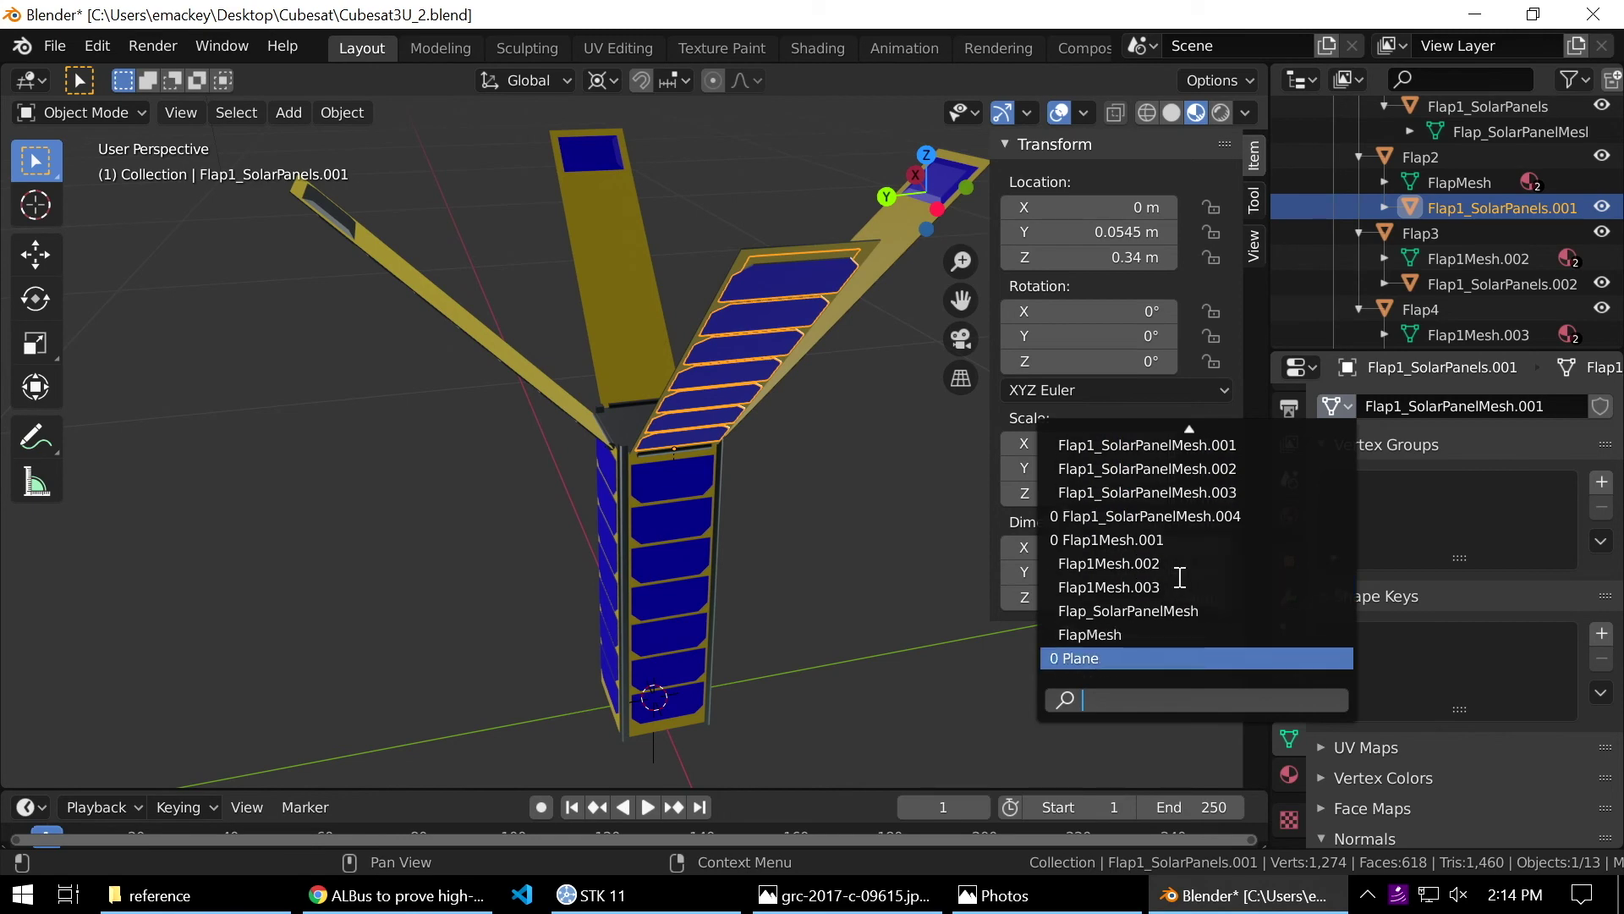
{"action": "left_click", "coordinate": [1158, 609]}
Inspect Flap2 from both sides and replace Flap3's mesh data with the shared FlapMesh.
{"action": "middle_click_drag", "start_coordinate": [556, 423], "coordinate": [759, 440]}
{"action": "middle_click_drag", "start_coordinate": [815, 313], "coordinate": [689, 403]}
{"action": "left_click", "coordinate": [692, 408]}
{"action": "middle_click_drag", "start_coordinate": [705, 544], "coordinate": [305, 546]}
{"action": "middle_click_drag", "start_coordinate": [627, 421], "coordinate": [677, 397]}
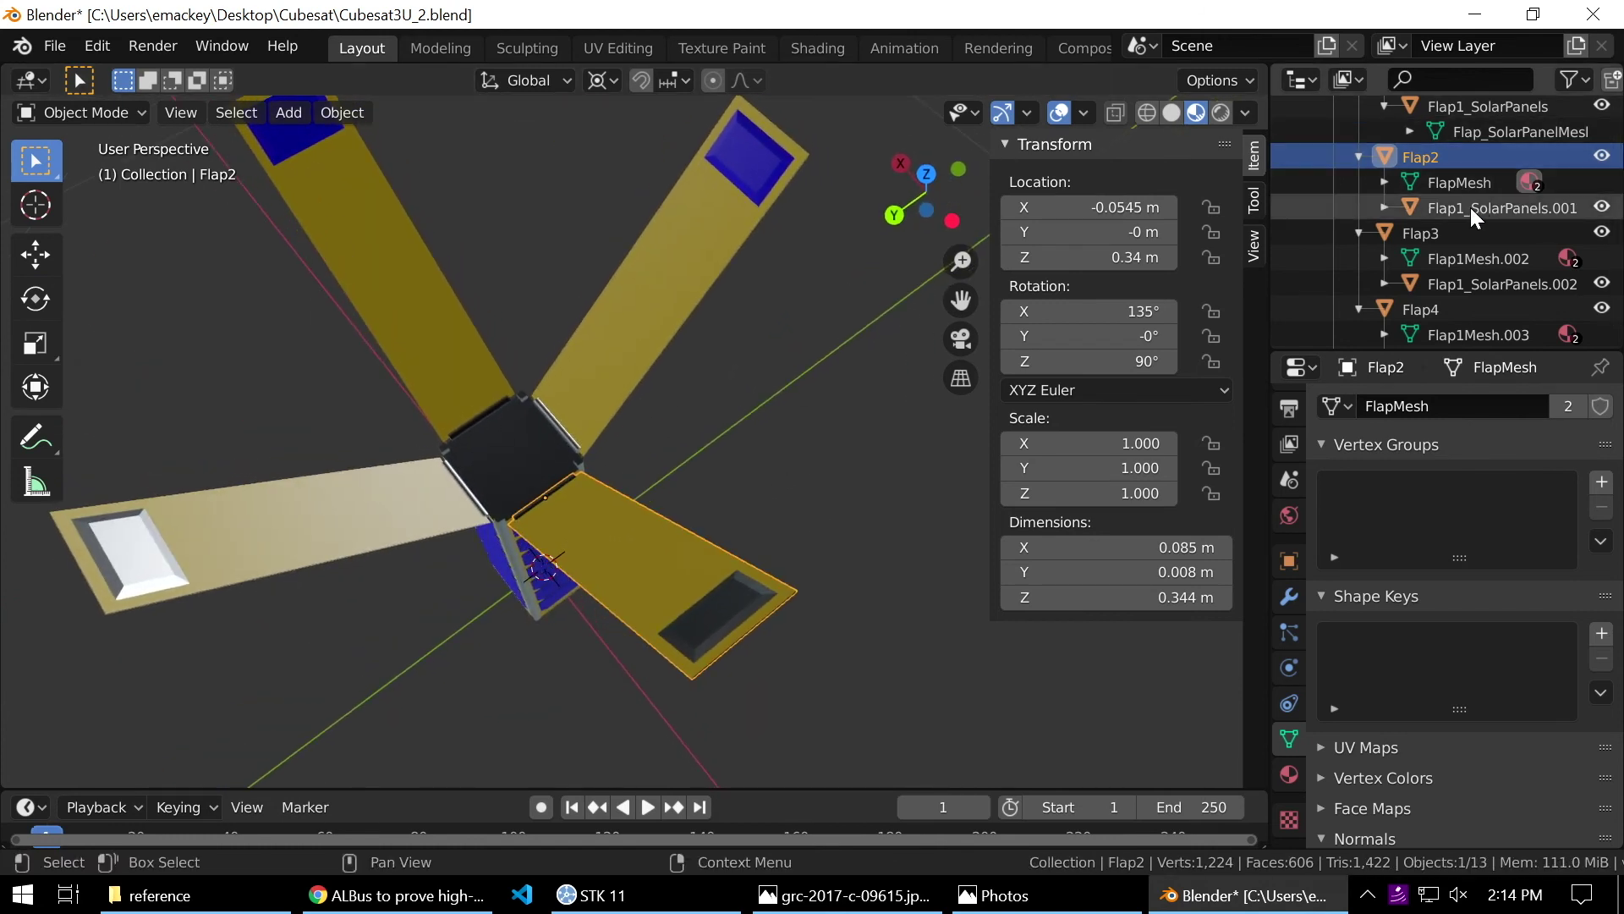
{"action": "left_click", "coordinate": [1430, 232]}
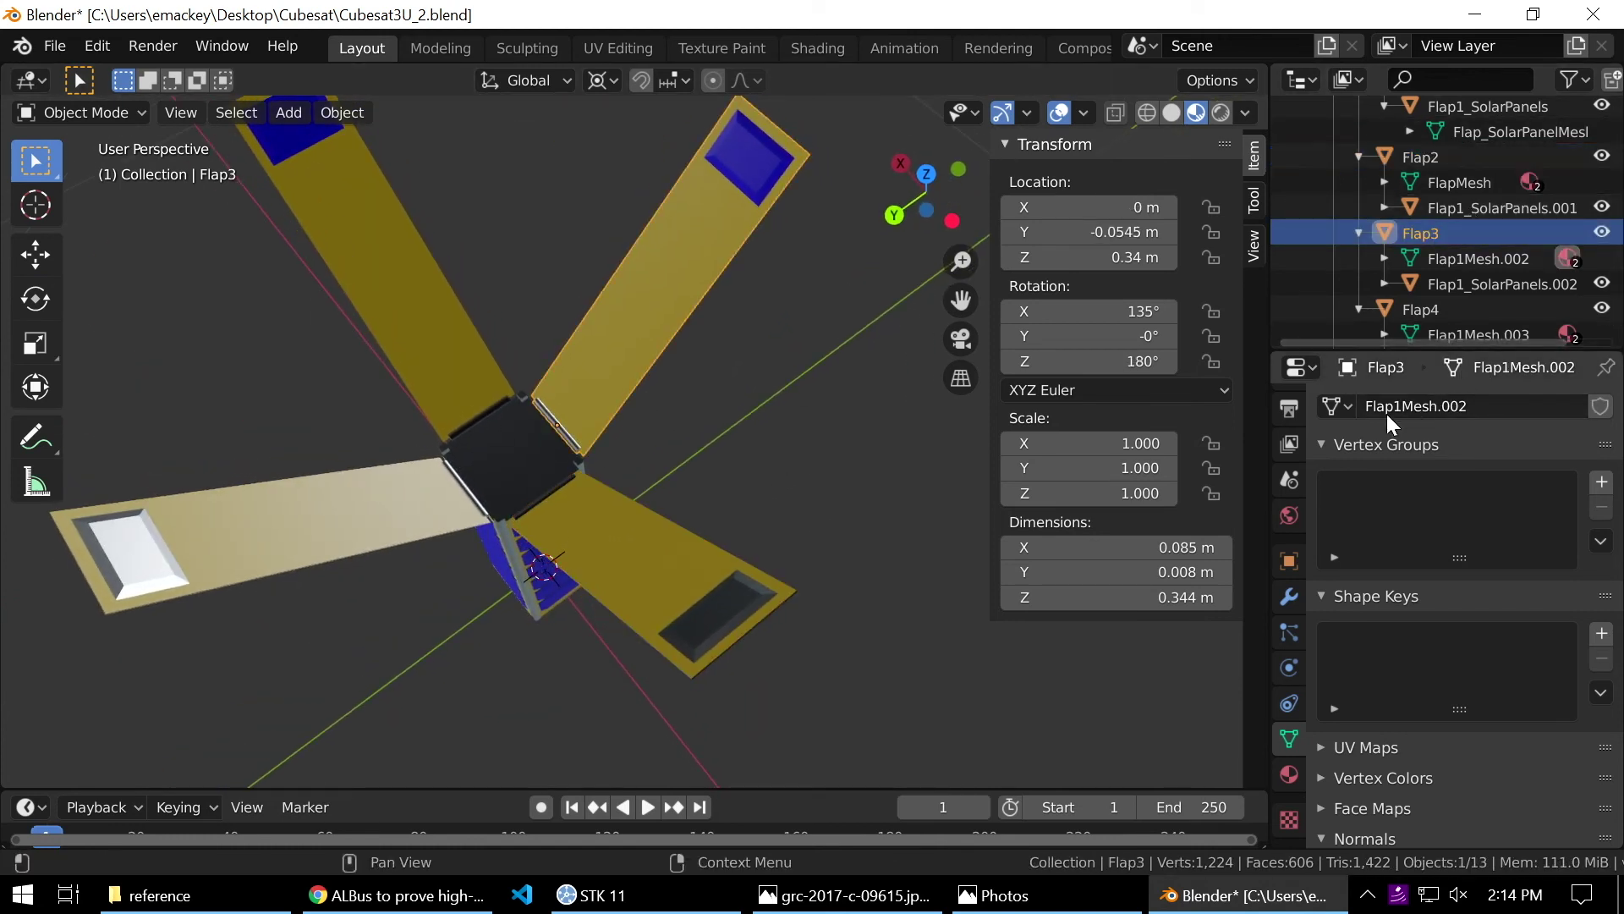
{"action": "left_click", "coordinate": [1339, 406]}
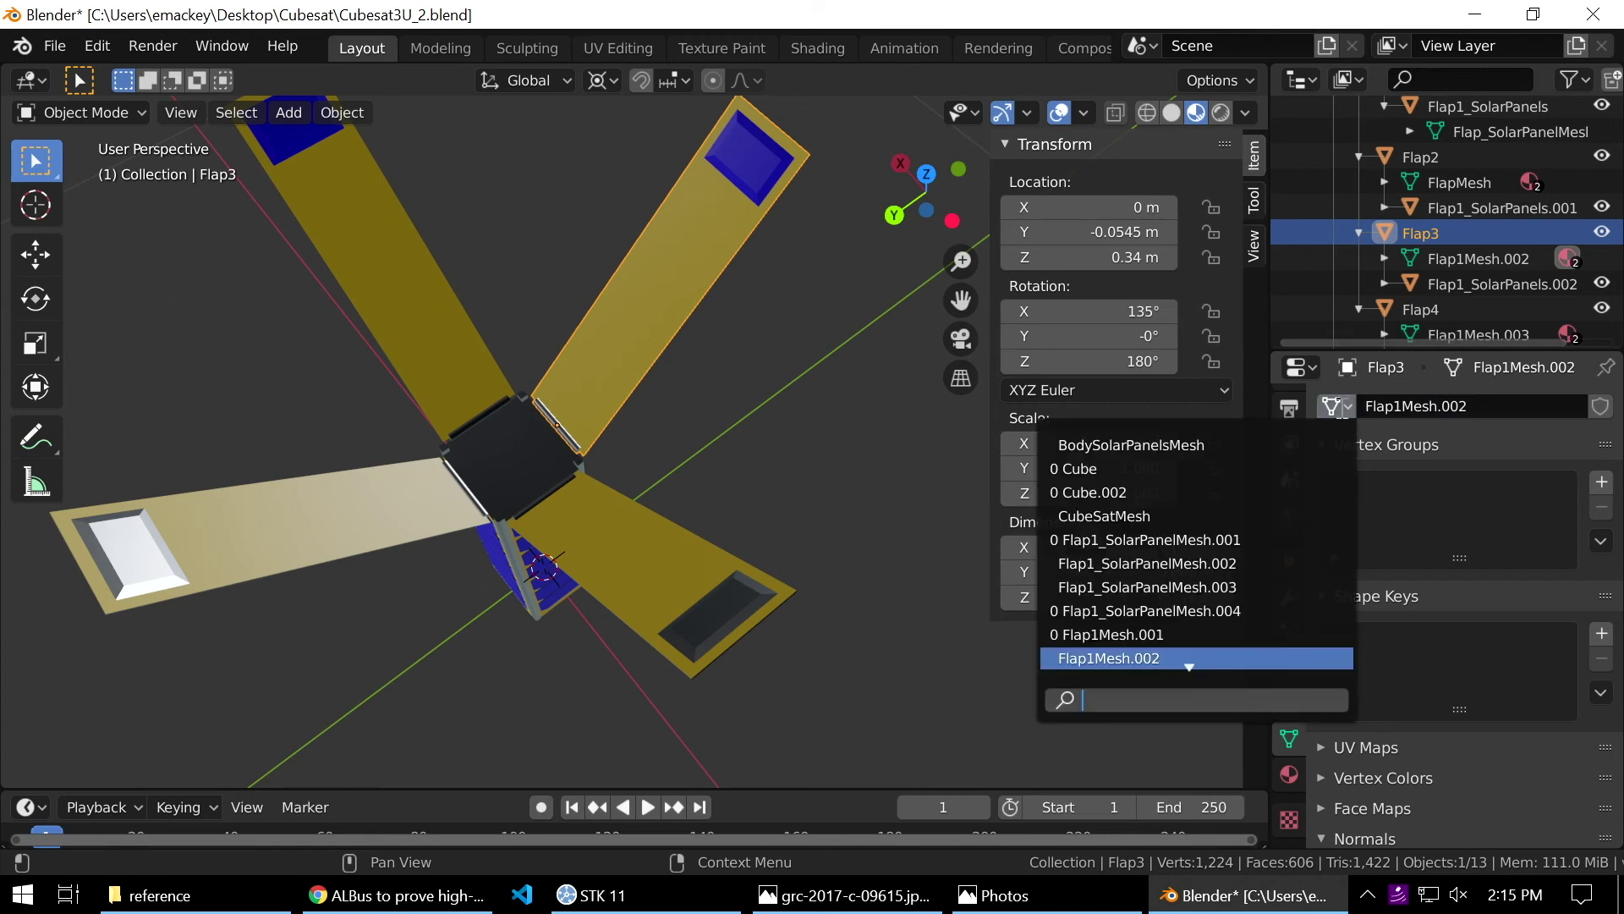
{"action": "scroll", "coordinate": [1161, 609], "scroll_direction": "down", "scroll_amount": 5}
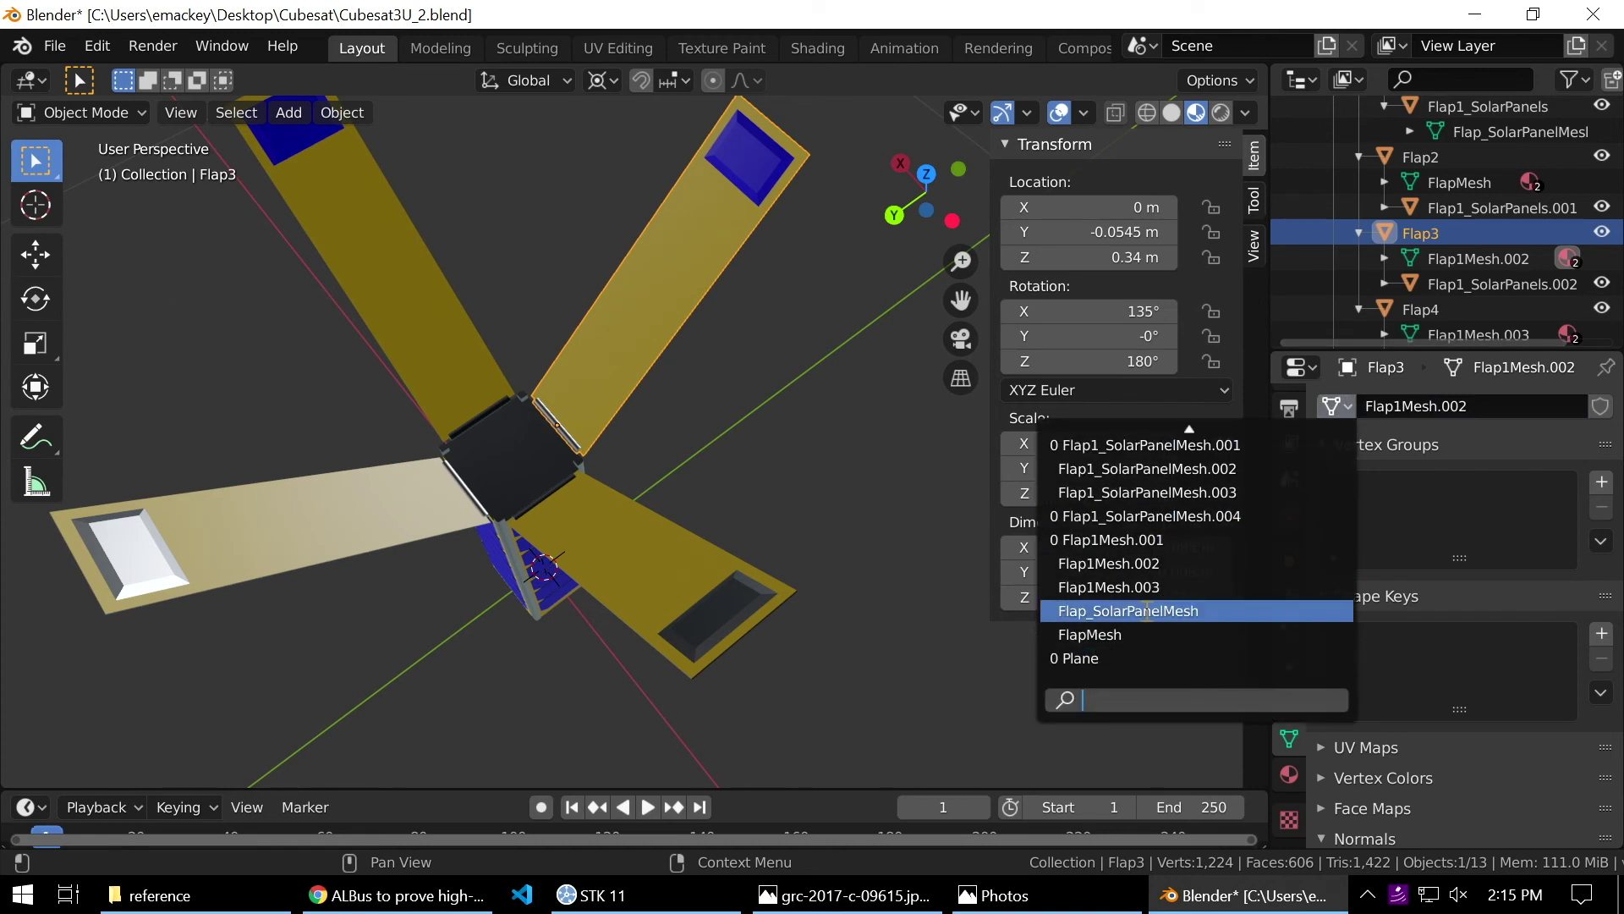
{"action": "left_click", "coordinate": [1115, 633]}
Replace the mesh data of Flap3's child Flap1_SolarPanels.002 with Flap_SolarPanelMesh.
{"action": "left_click", "coordinate": [1449, 285]}
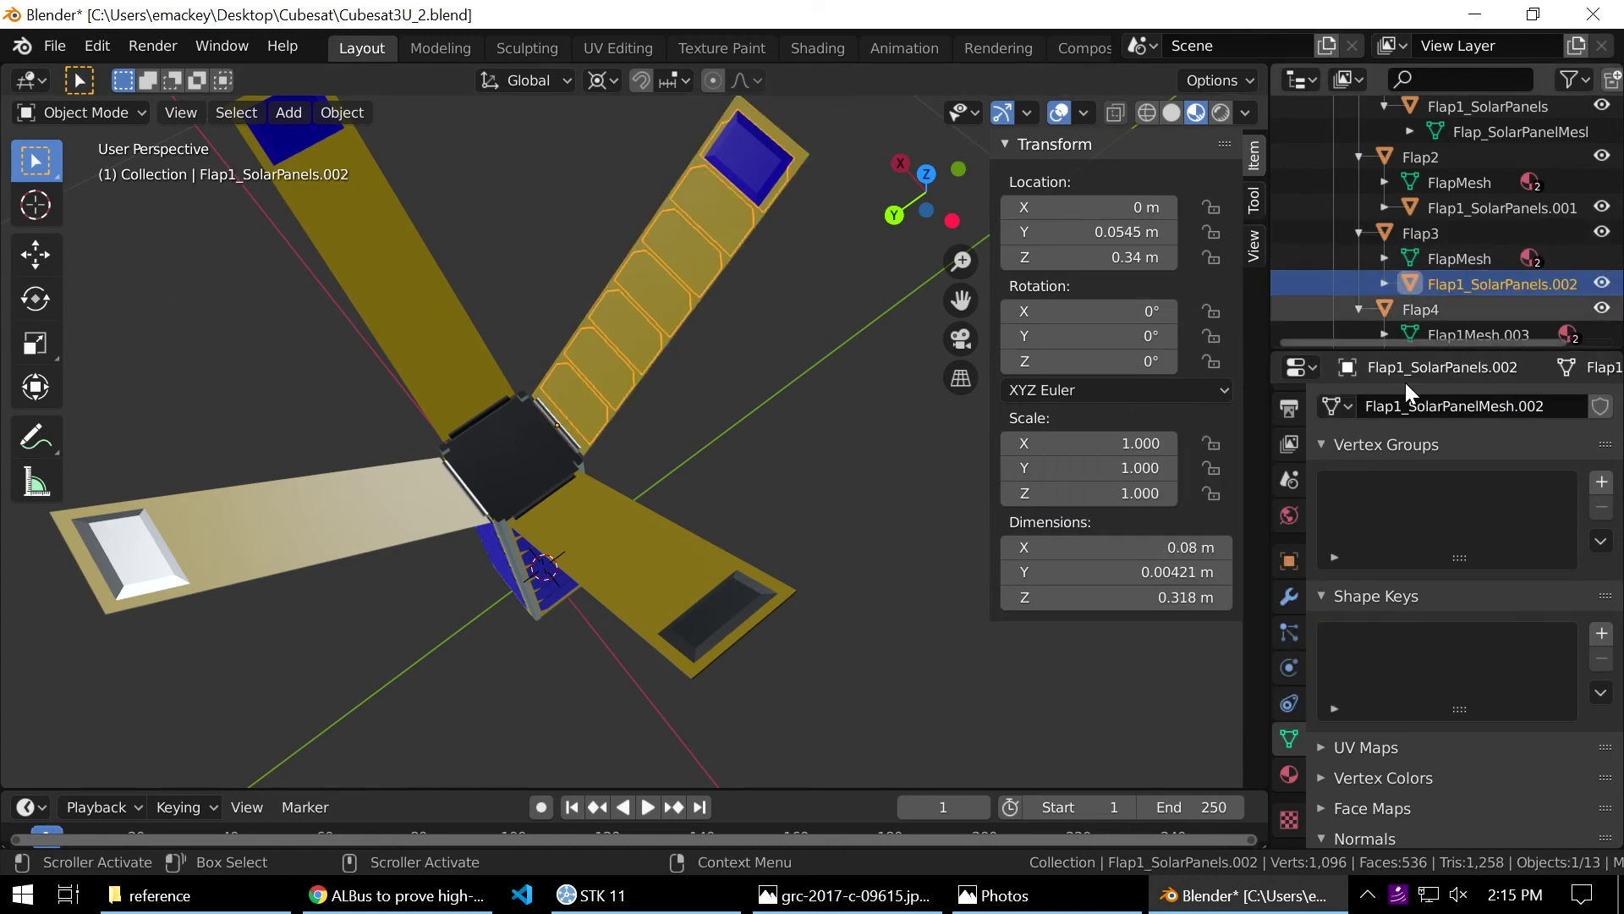
{"action": "left_click", "coordinate": [1334, 408]}
{"action": "scroll", "coordinate": [1233, 606], "scroll_direction": "down", "scroll_amount": 6}
{"action": "left_click", "coordinate": [1134, 610]}
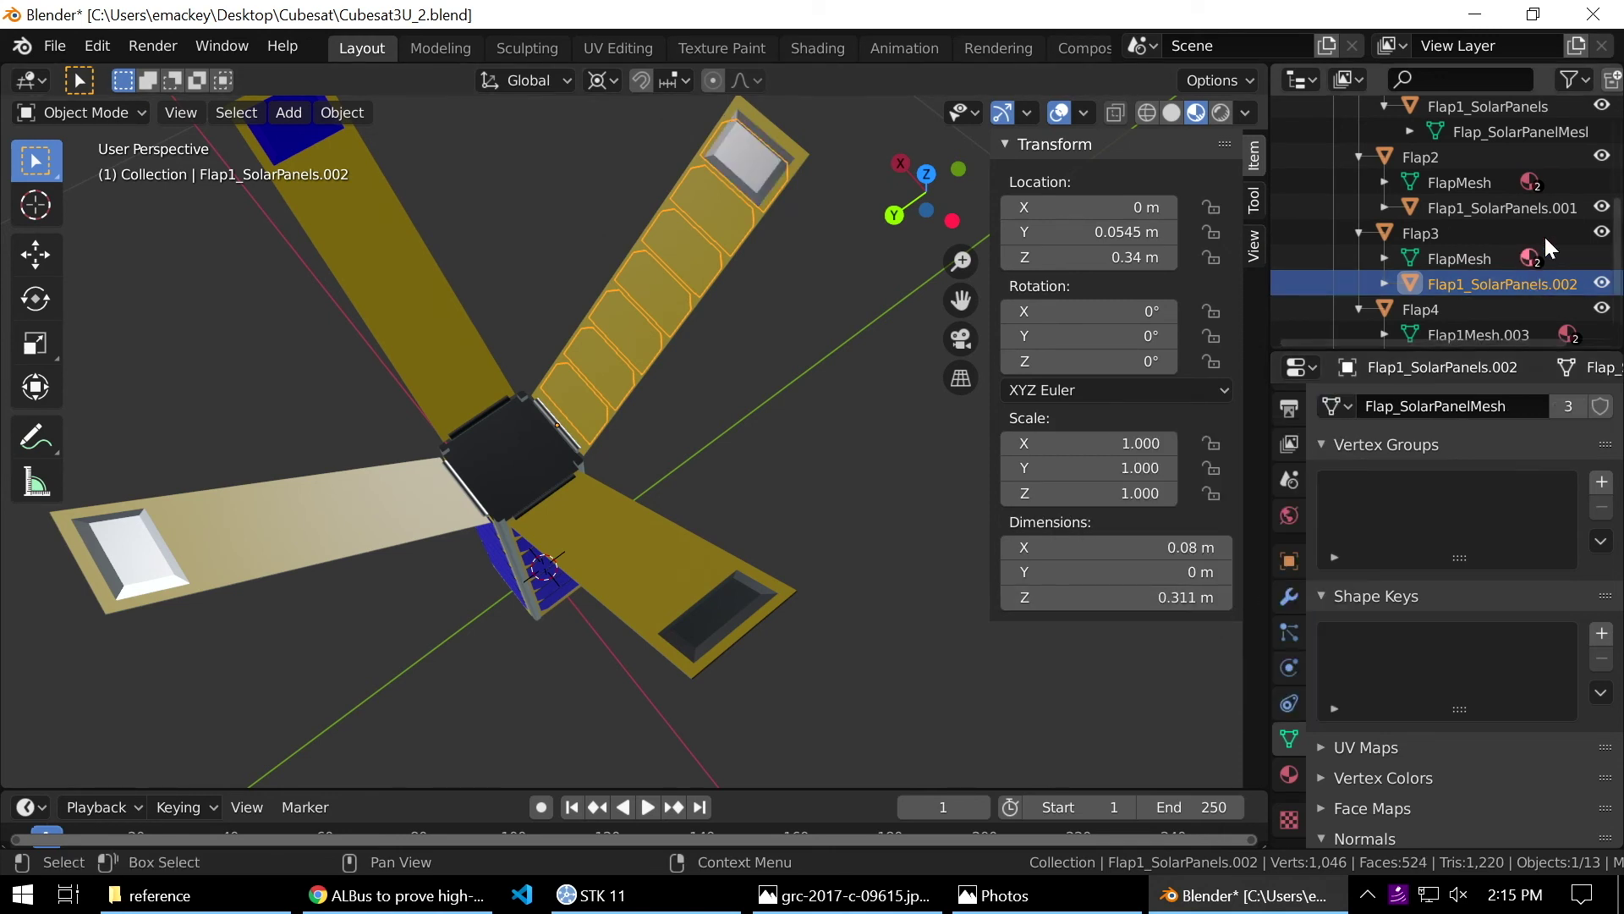
Replace Flap4's mesh data with the shared FlapMesh.
{"action": "scroll", "coordinate": [1441, 247], "scroll_direction": "down", "scroll_amount": 3}
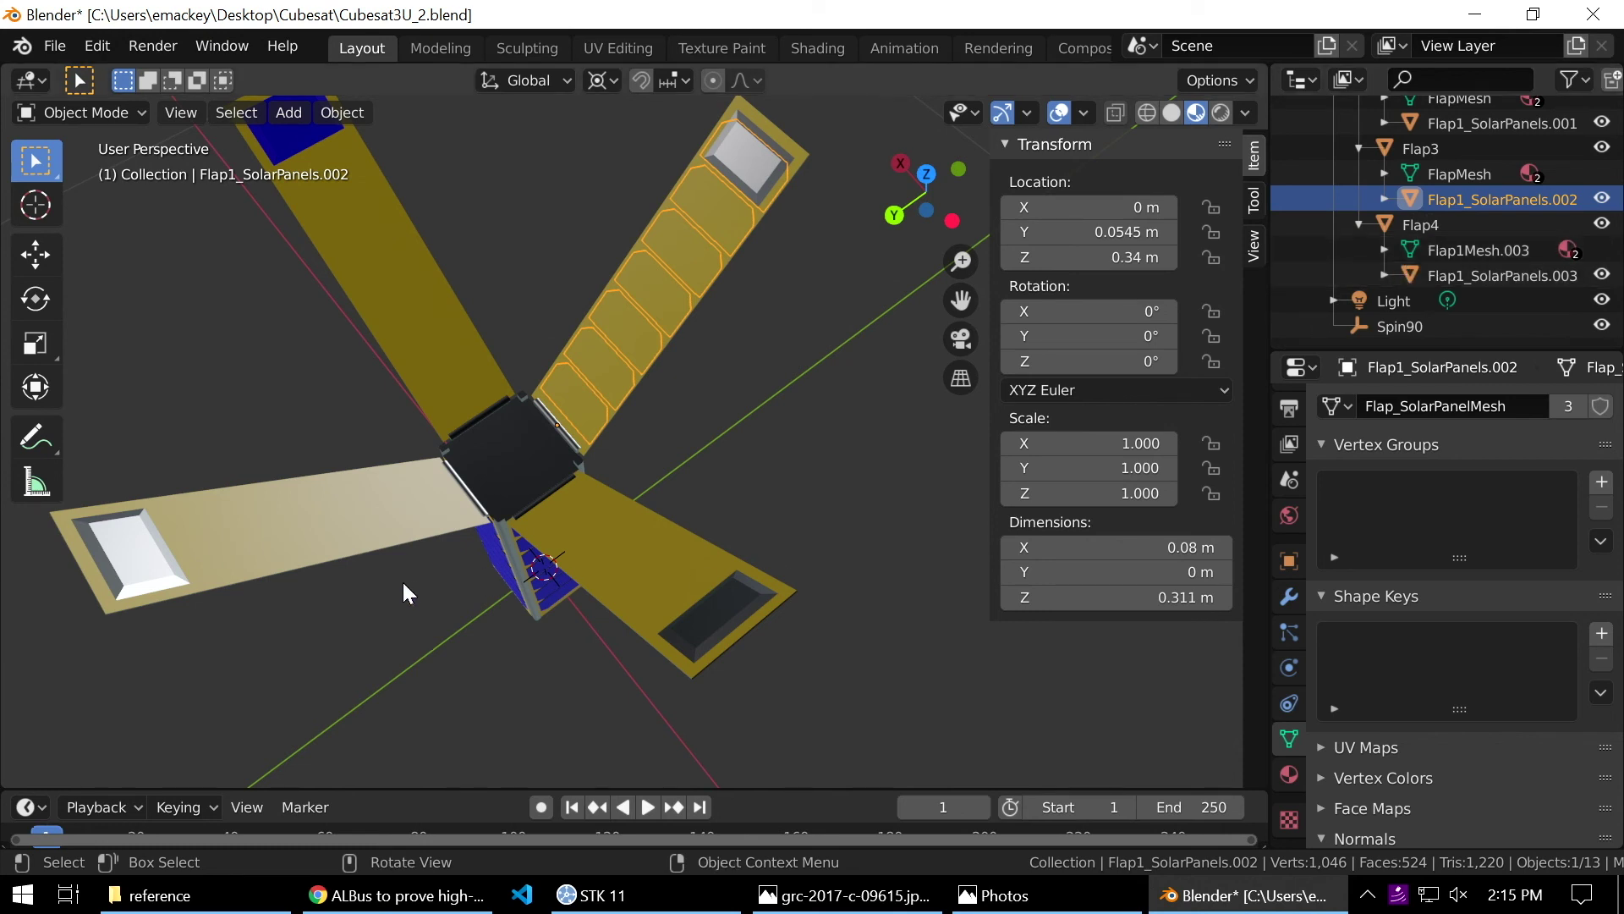
{"action": "left_click", "coordinate": [1419, 230]}
{"action": "left_click", "coordinate": [1339, 407]}
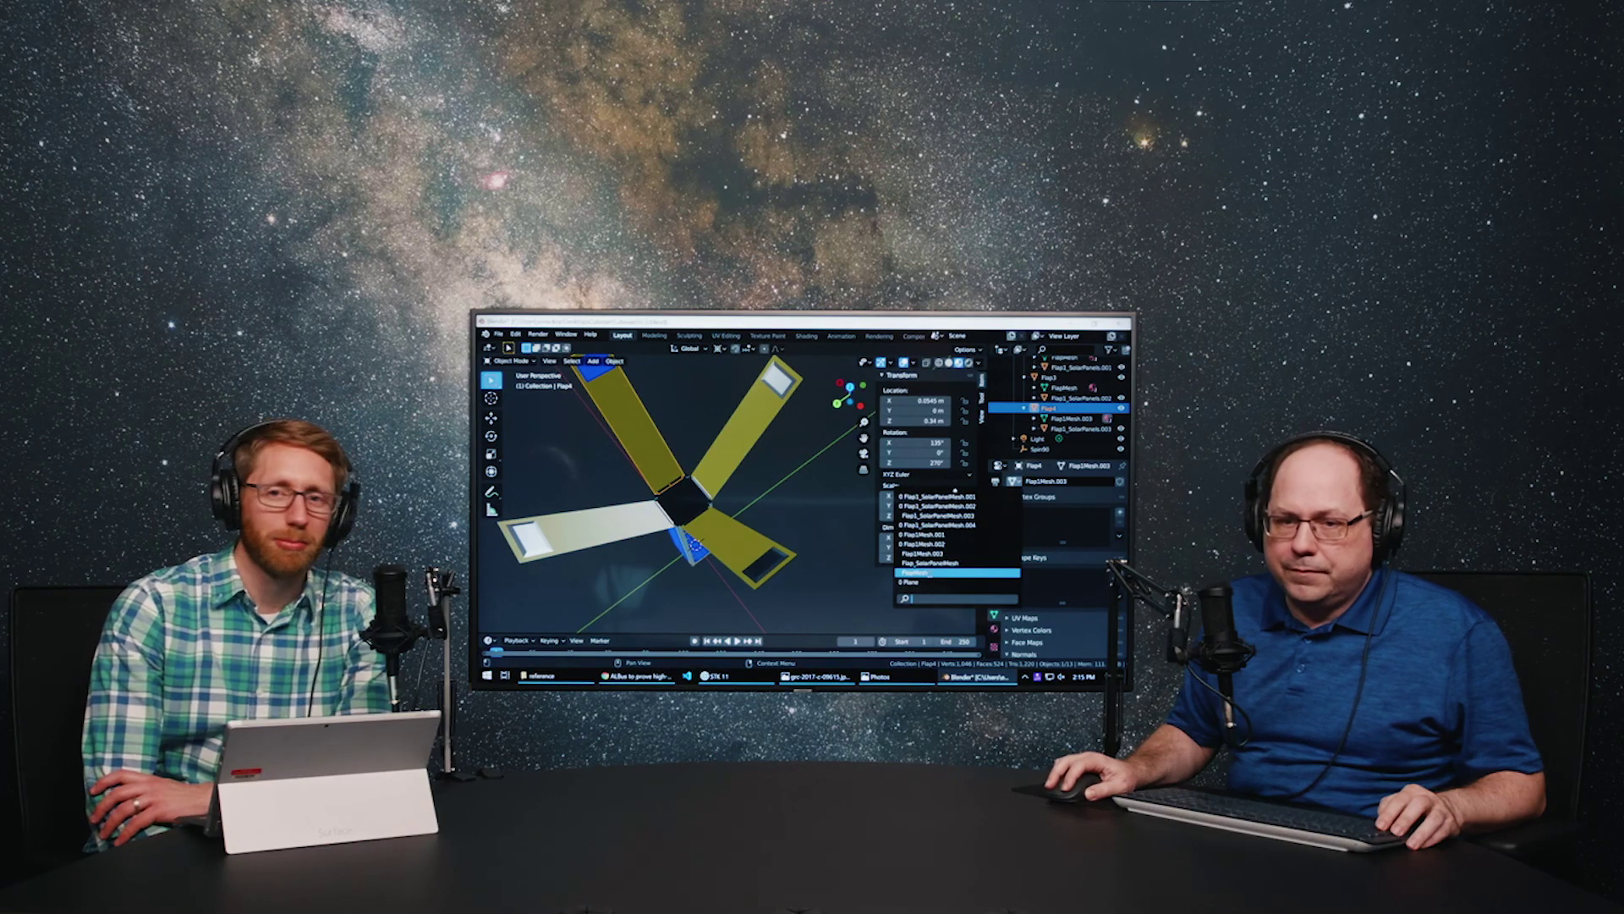
{"action": "left_click", "coordinate": [917, 573]}
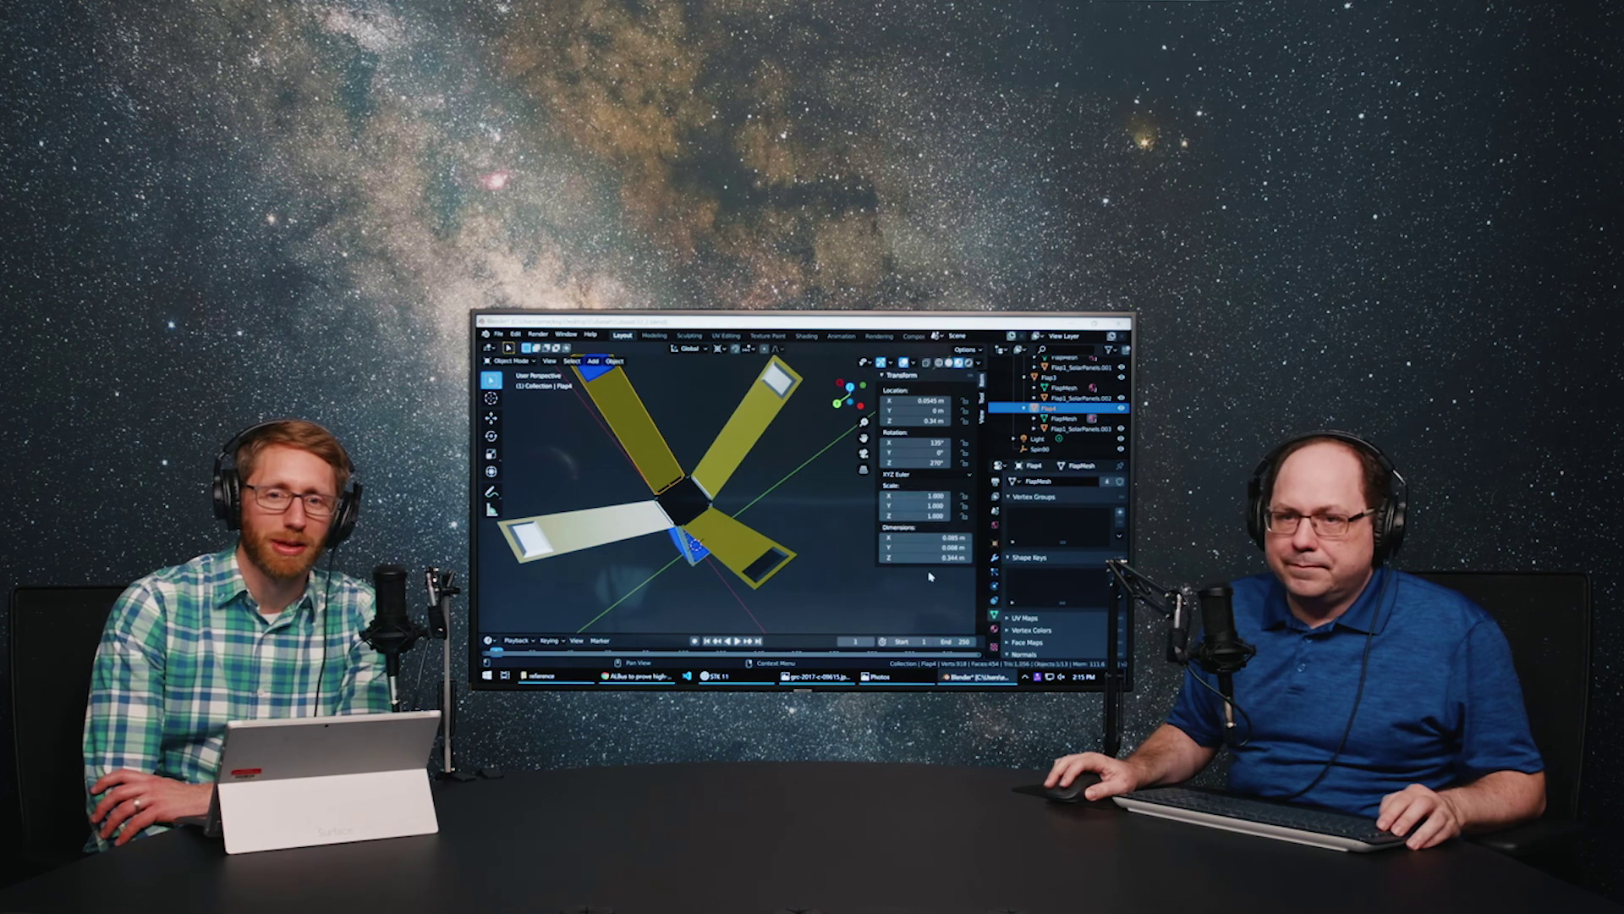
Replace the mesh data of Flap4's child Flap1_SolarPanels.003 with the shared Flap_SolarPanelMesh and collapse that child's entry.
{"action": "left_click", "coordinate": [1079, 428]}
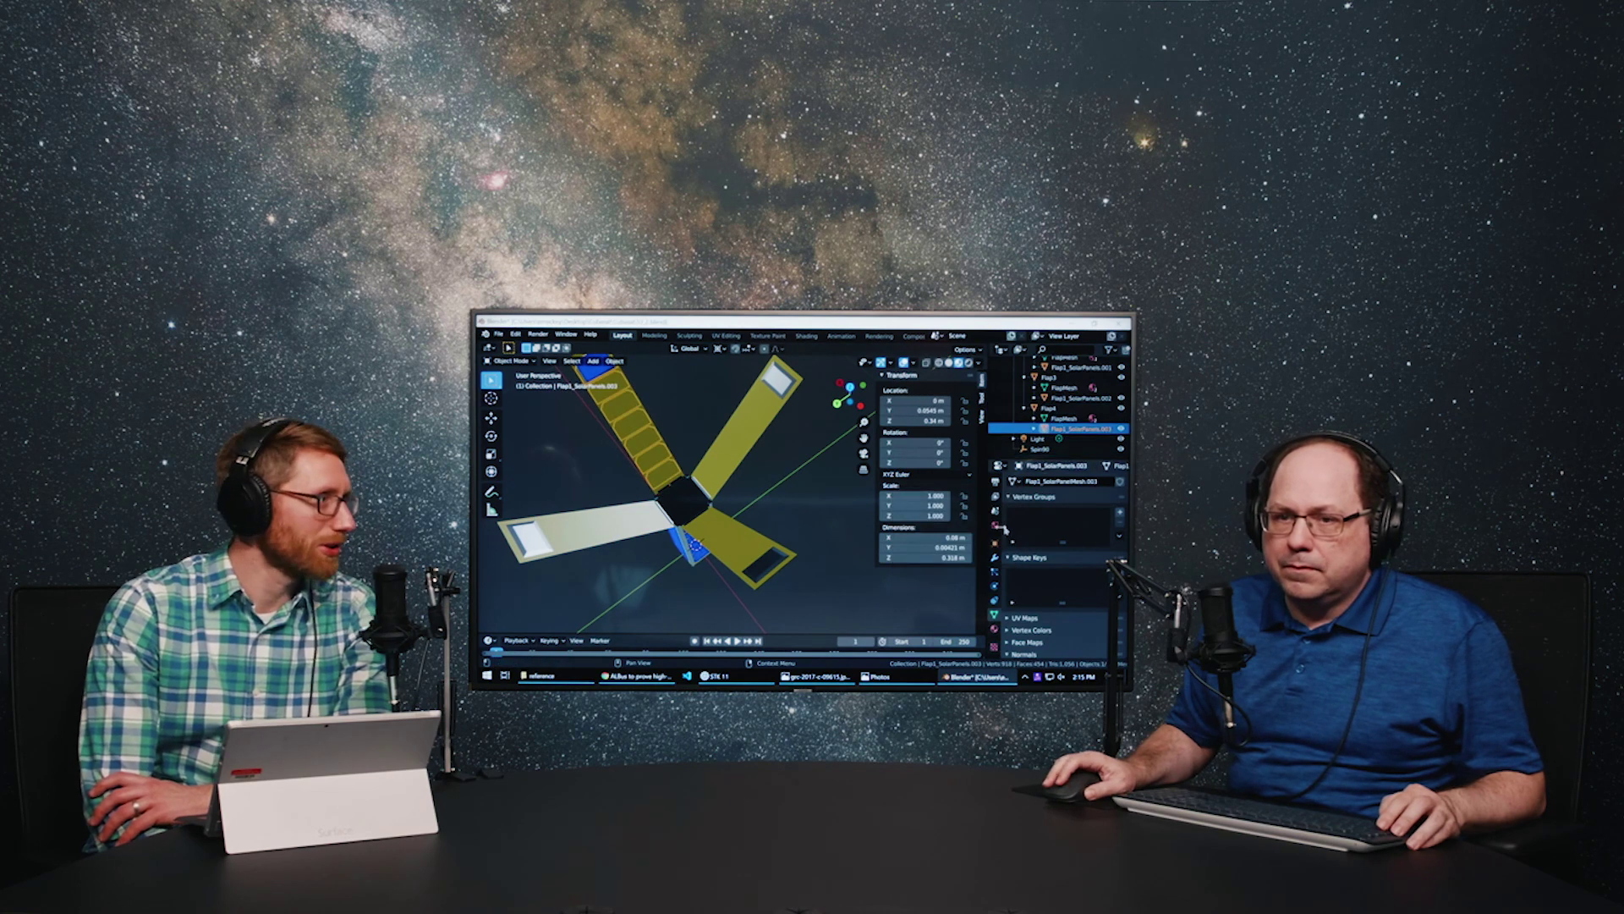
{"action": "left_click", "coordinate": [1014, 480]}
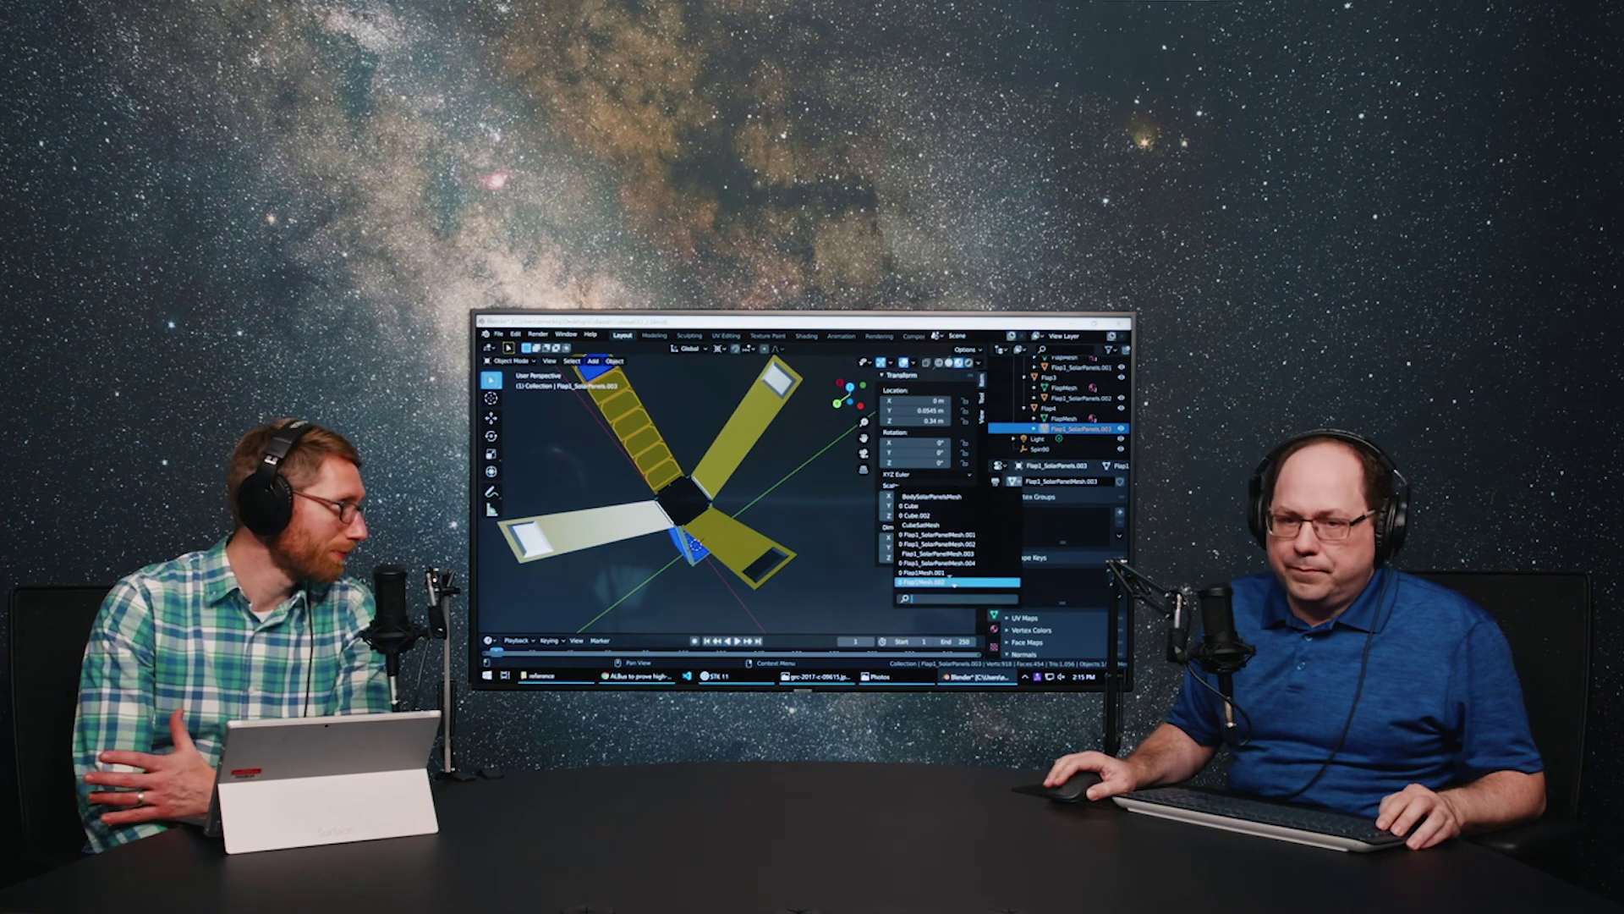
{"action": "scroll", "coordinate": [956, 541], "scroll_direction": "down", "scroll_amount": 4}
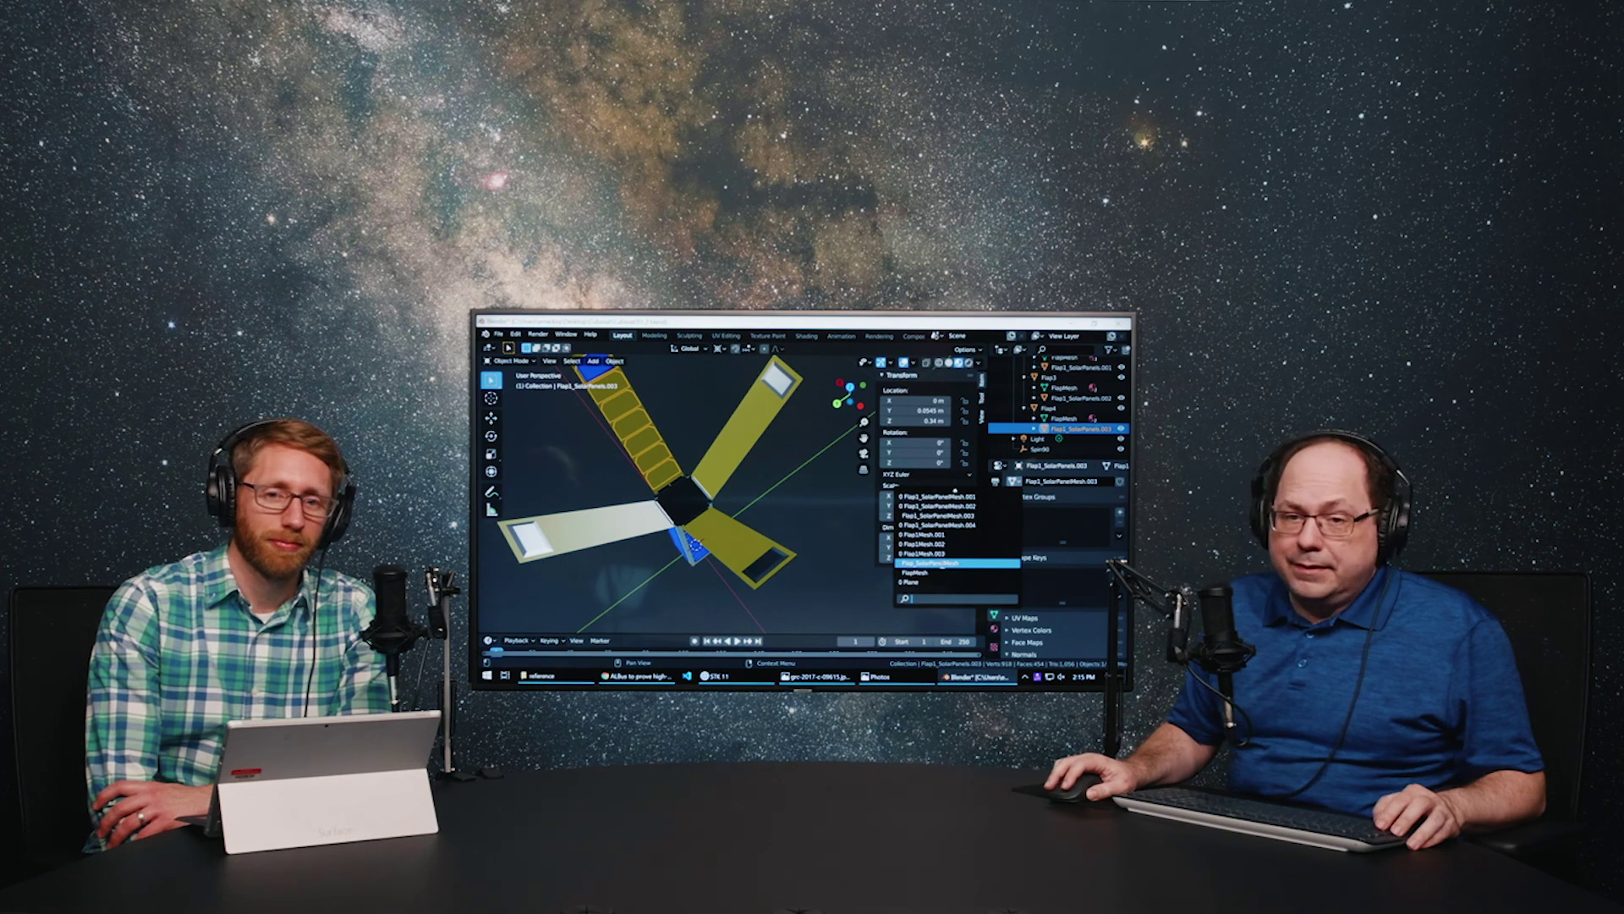
{"action": "left_click", "coordinate": [956, 562]}
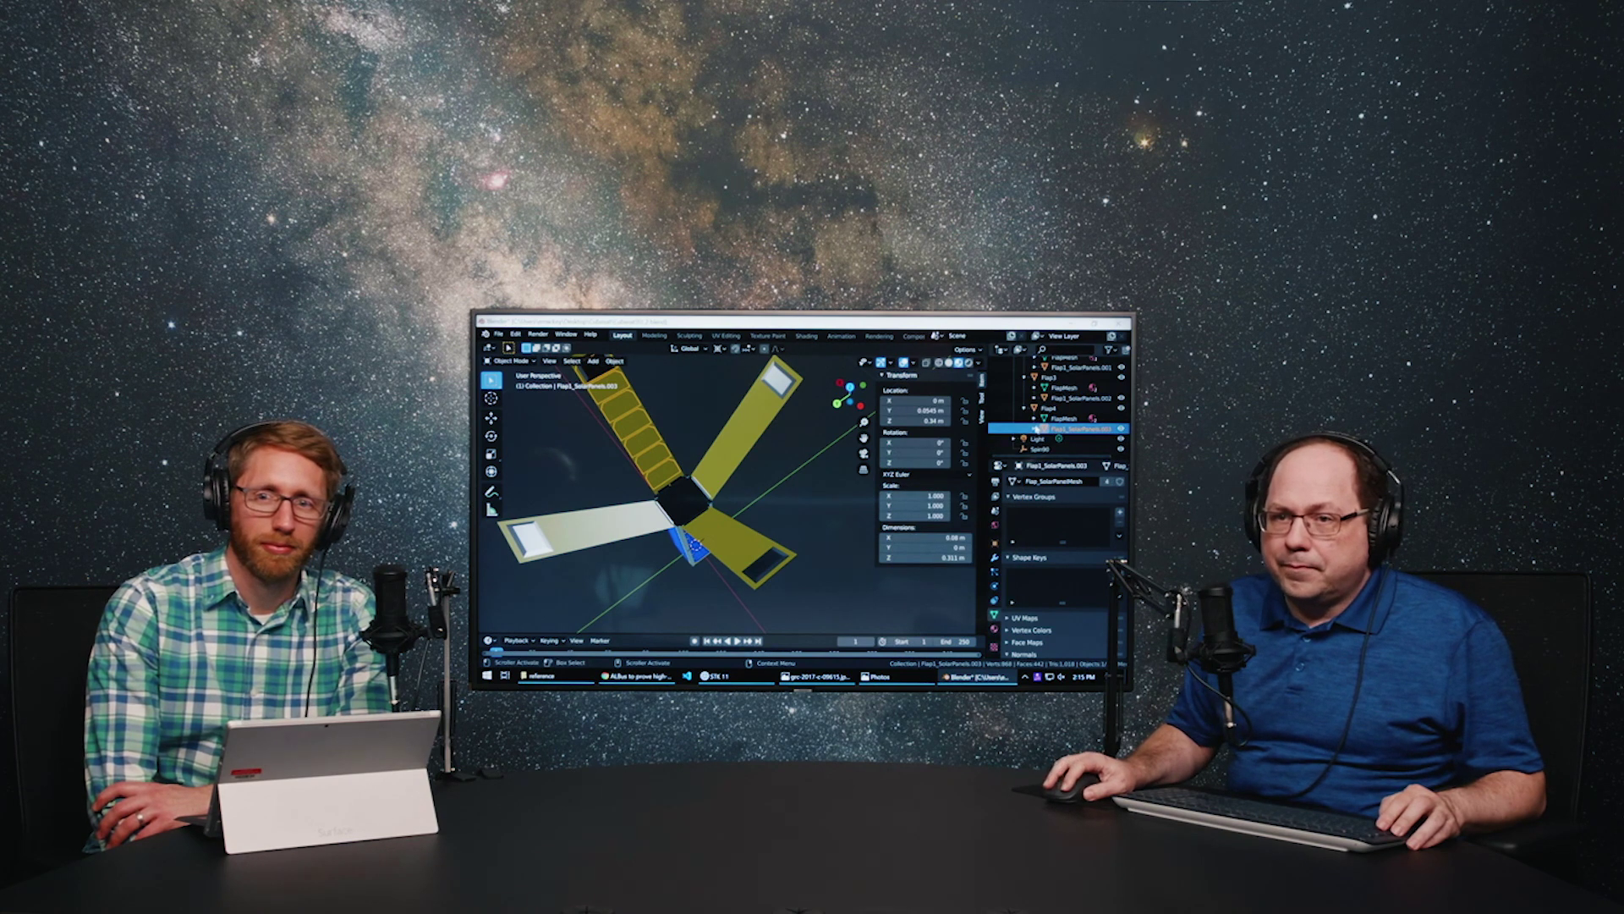
{"action": "left_click", "coordinate": [1035, 429]}
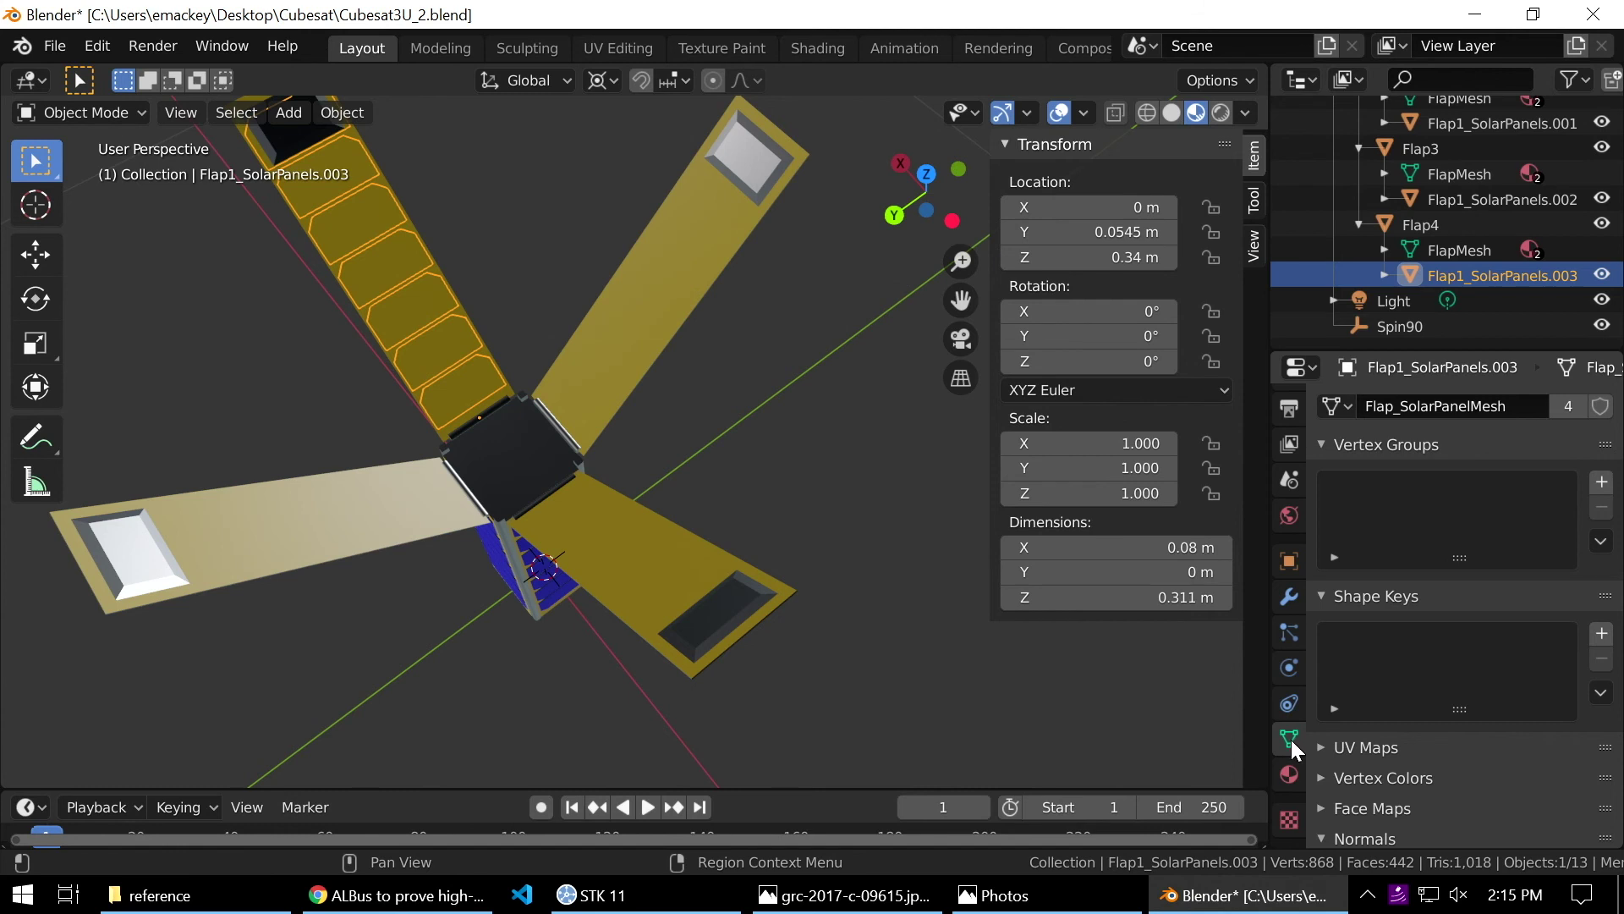
Rename Flap4's child object Flap1_SolarPanels.003 as Flap4_SolarPanels.
{"action": "left_click", "coordinate": [1289, 561]}
{"action": "left_click", "coordinate": [1425, 408]}
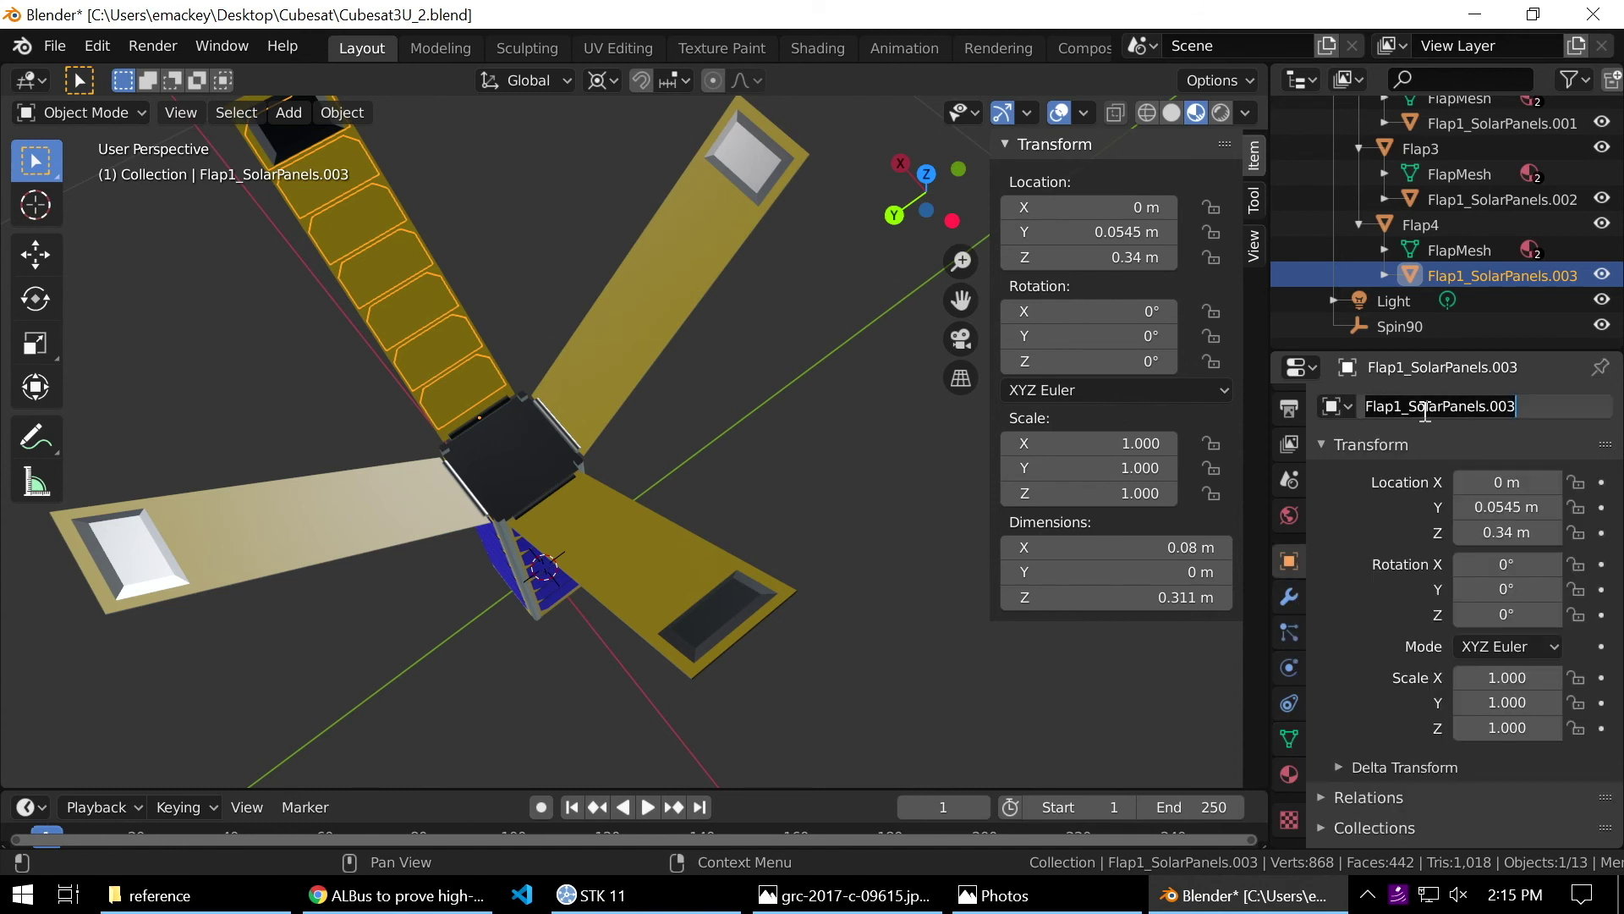
{"action": "key", "text": "End"}
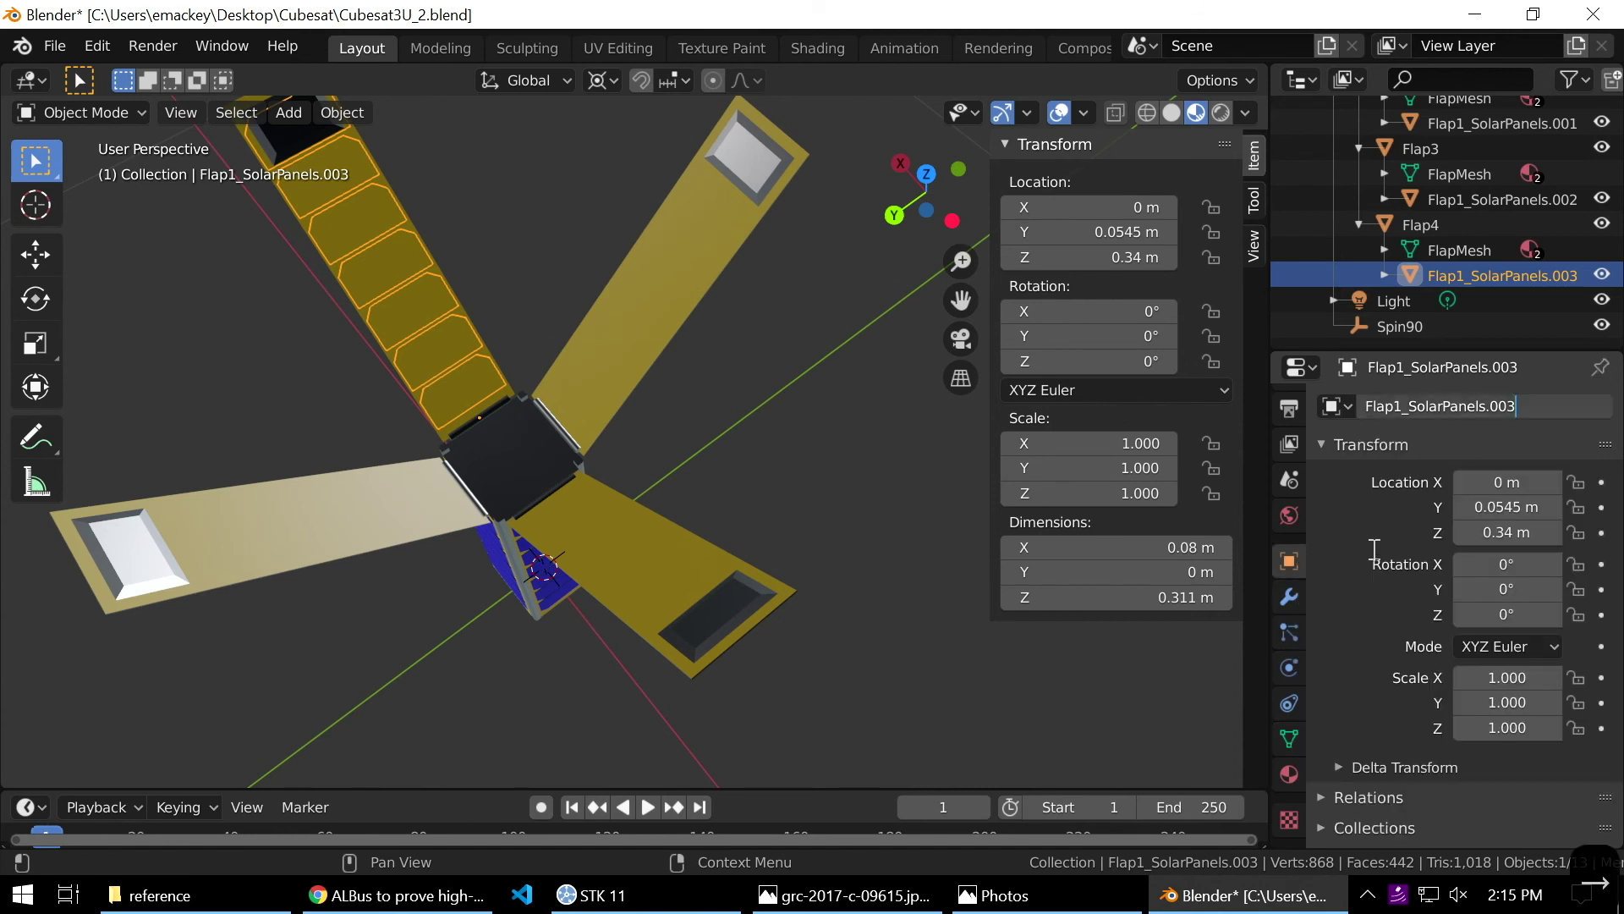
{"action": "key", "text": "BackSpace"}
{"action": "key", "text": "BackSpace"}
{"action": "key", "text": "BackSpace"}
{"action": "key", "text": "Left"}
{"action": "key", "text": "Left"}
{"action": "key", "text": "Left"}
{"action": "key", "text": "Left"}
{"action": "key", "text": "Left"}
{"action": "key", "text": "Left"}
{"action": "key", "text": "Left"}
{"action": "key", "text": "Left"}
{"action": "key", "text": "Left"}
{"action": "key", "text": "Left"}
{"action": "key", "text": "Left"}
{"action": "key", "text": "Left"}
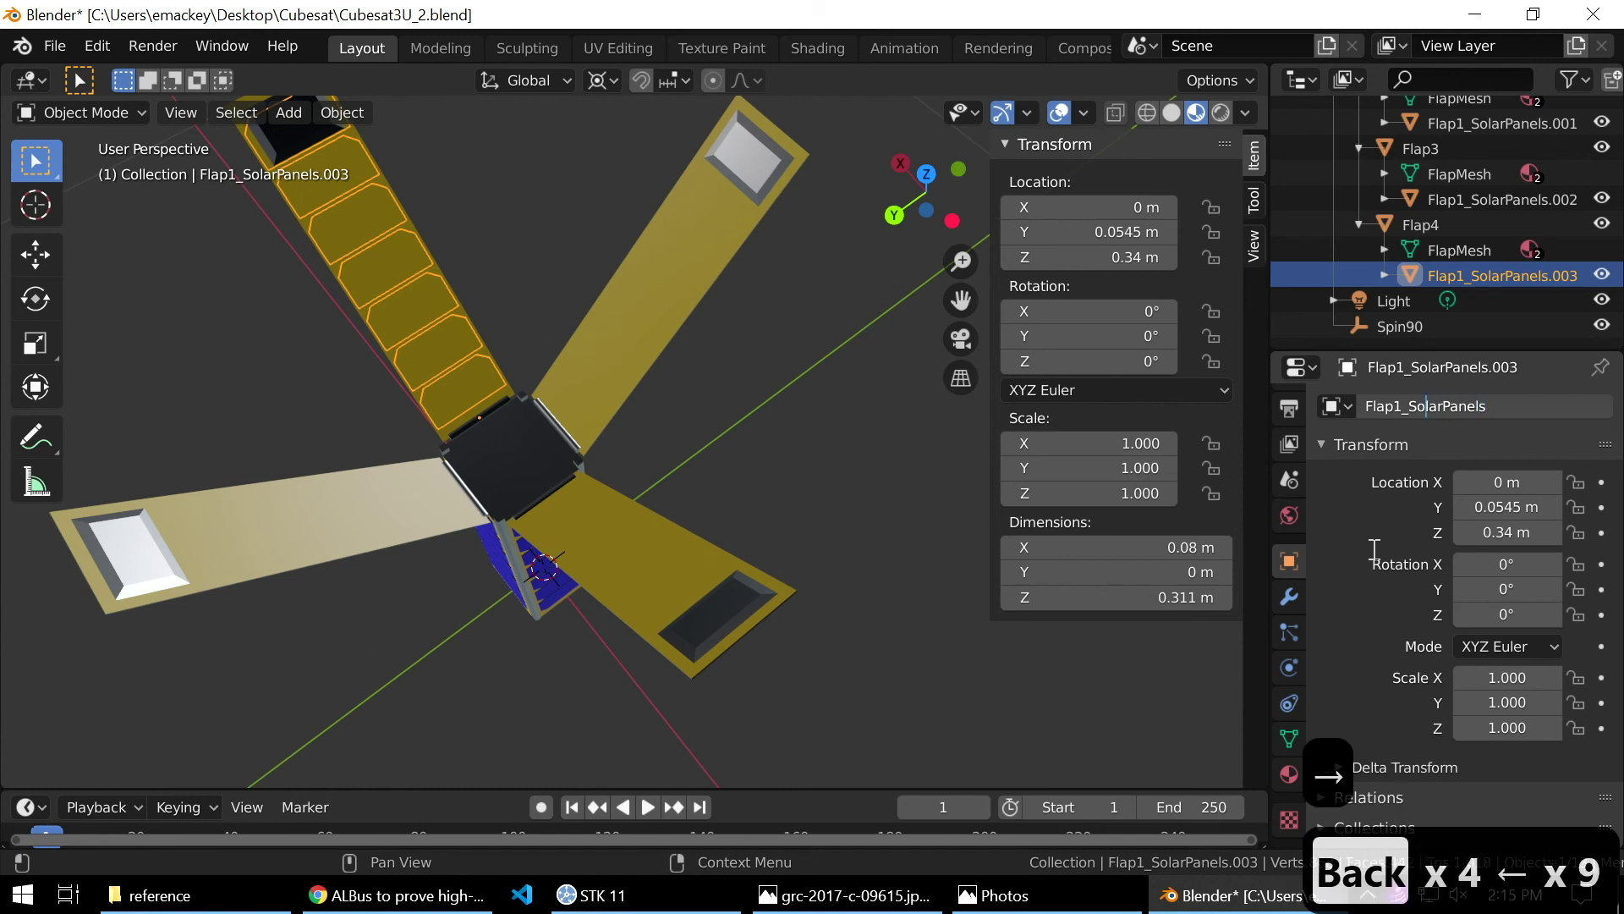
{"action": "key", "text": "BackSpace"}
{"action": "type", "text": "4"}
{"action": "key", "text": "Return"}
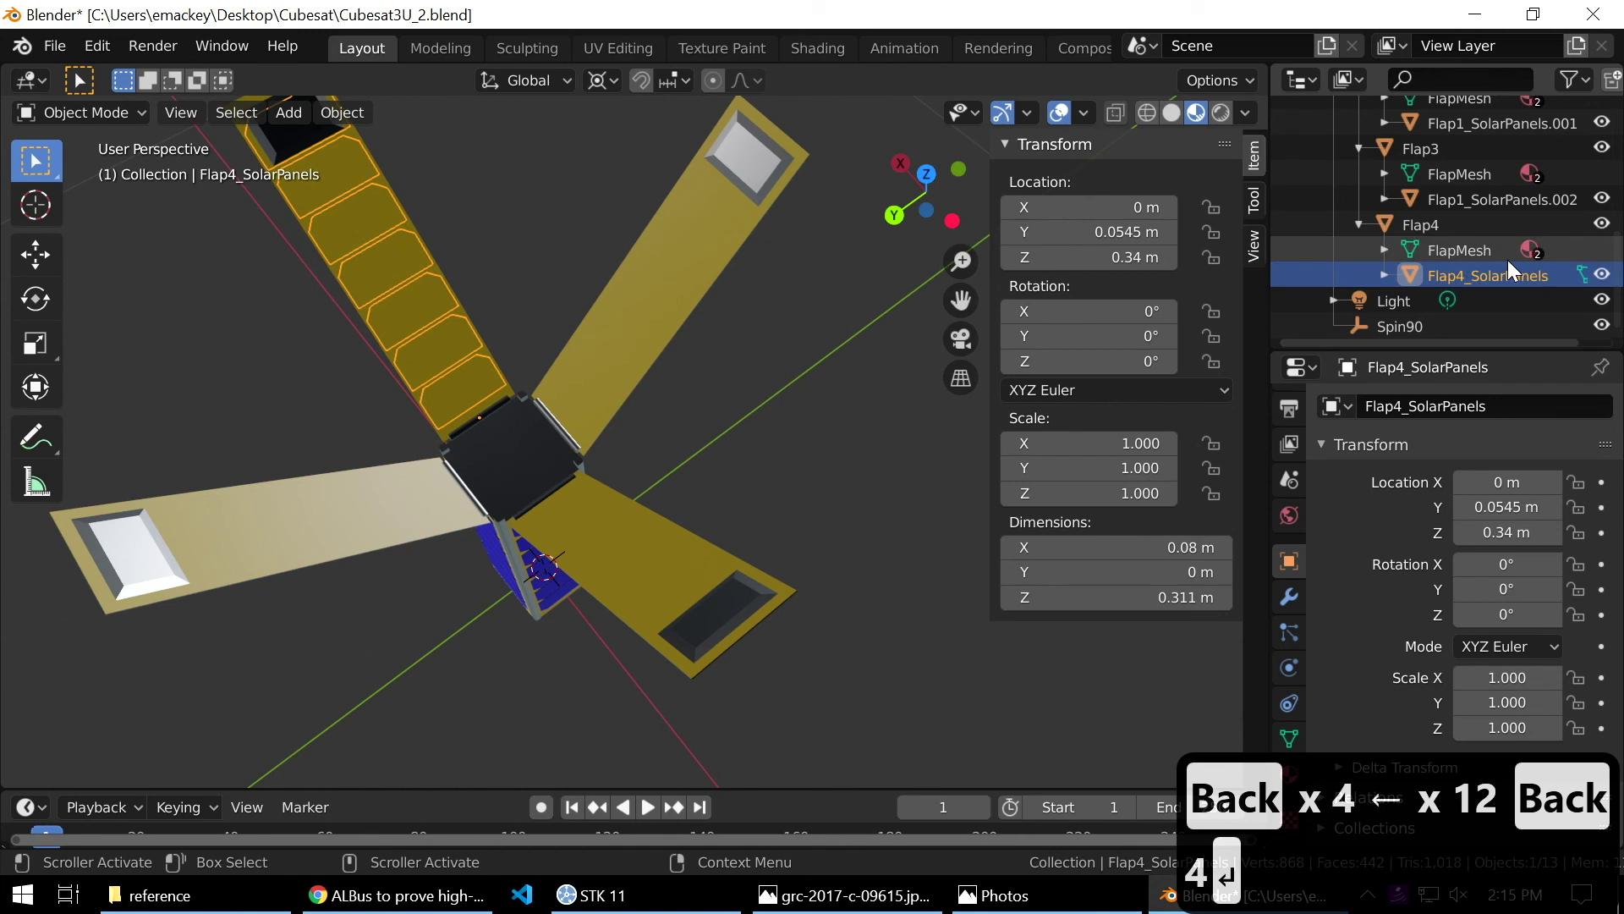
Rename Flap3's child object Flap1_SolarPanels.002 as Flap3_SolarPanels.
{"action": "left_click", "coordinate": [1489, 201]}
{"action": "double_click", "coordinate": [1490, 202]}
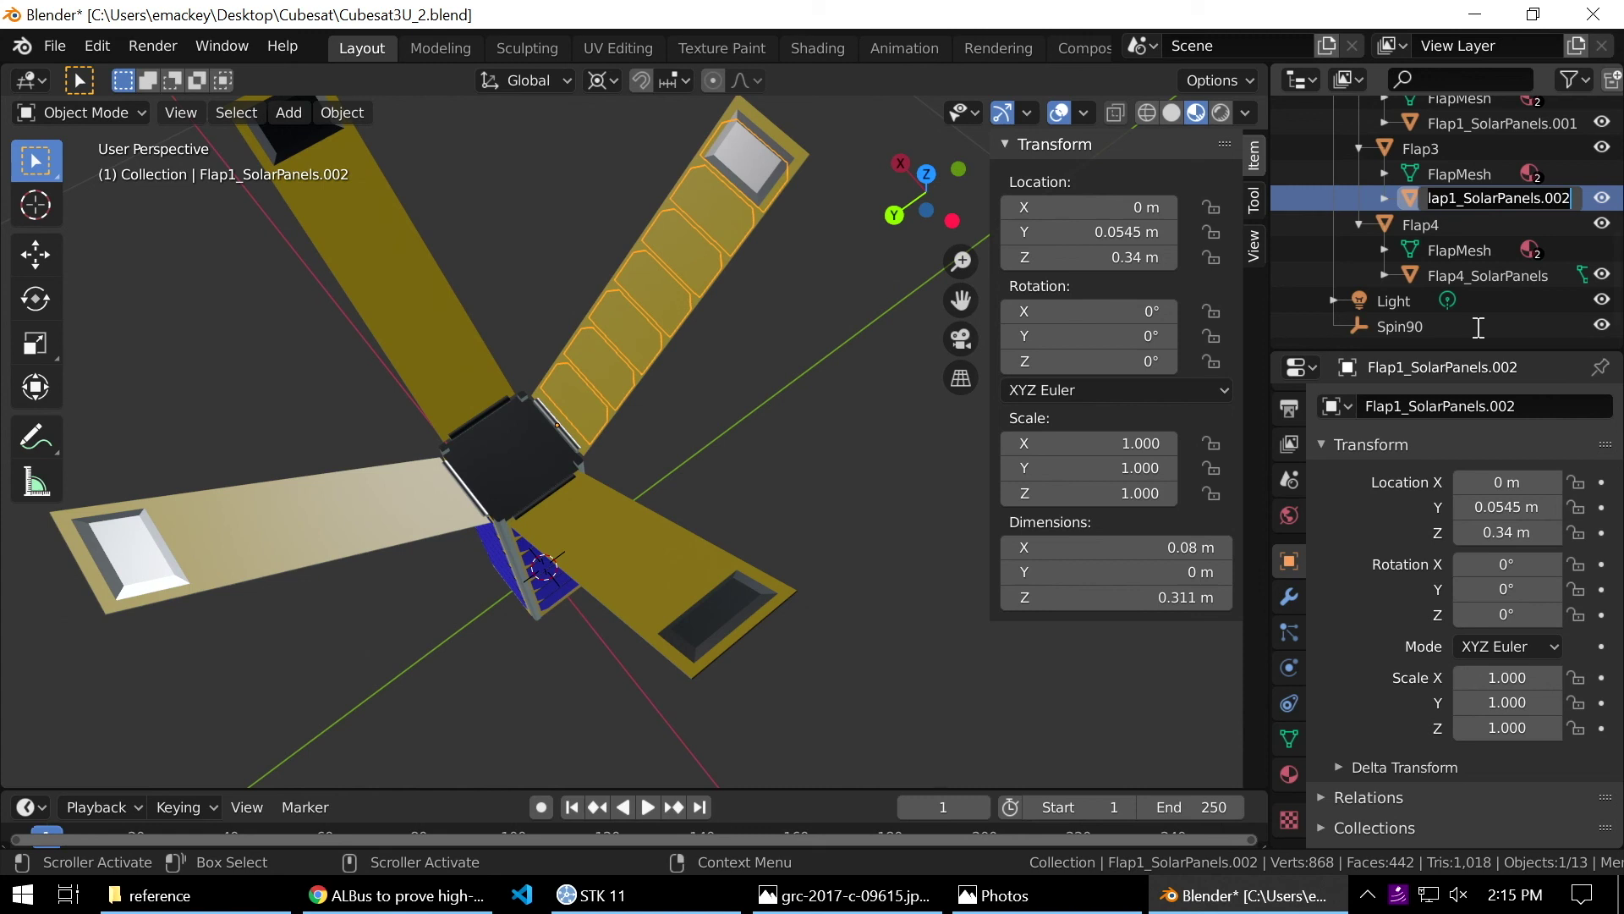
{"action": "key", "text": "Right"}
{"action": "key", "text": "BackSpace"}
{"action": "key", "text": "BackSpace"}
{"action": "key", "text": "BackSpace"}
{"action": "key", "text": "BackSpace"}
{"action": "key", "text": "Left"}
{"action": "key", "text": "Left"}
{"action": "key", "text": "Left"}
{"action": "key", "text": "Left"}
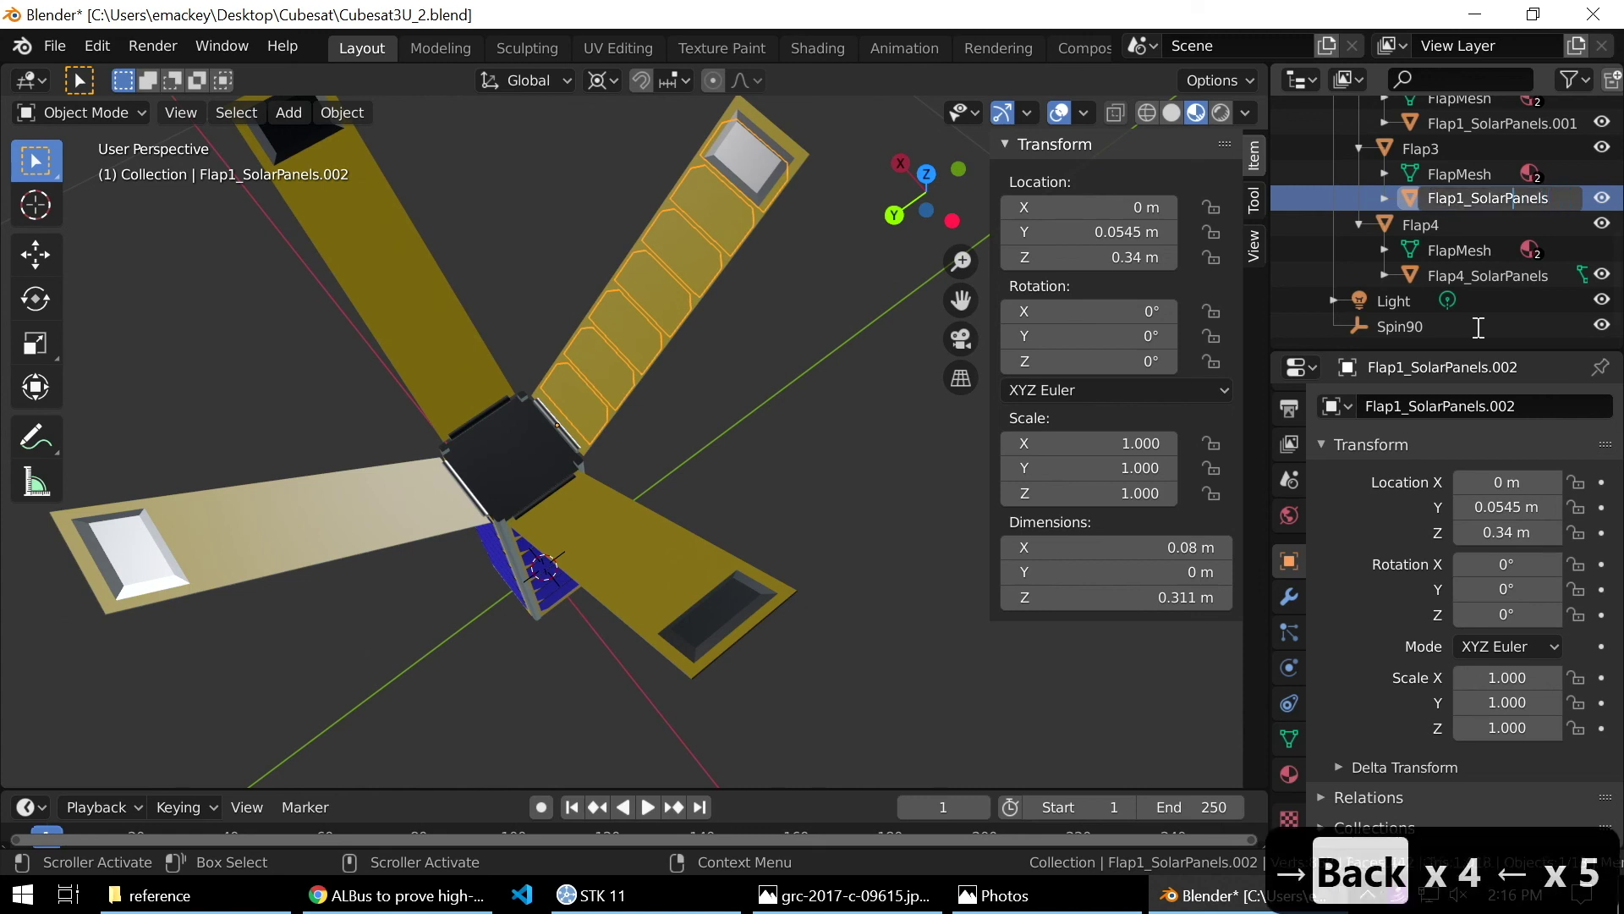
{"action": "key", "text": "Left"}
{"action": "key", "text": "Left"}
{"action": "key", "text": "Left"}
{"action": "key", "text": "Left"}
{"action": "key", "text": "Left"}
{"action": "key", "text": "Left"}
{"action": "key", "text": "Left"}
{"action": "key", "text": "BackSpace"}
{"action": "type", "text": "3"}
{"action": "key", "text": "Return"}
Rename Flap2's child object Flap1_SolarPanels.001 as Flap2_SolarPanels.
{"action": "scroll", "coordinate": [1489, 228], "scroll_direction": "up", "scroll_amount": 3}
{"action": "left_click", "coordinate": [1464, 191]}
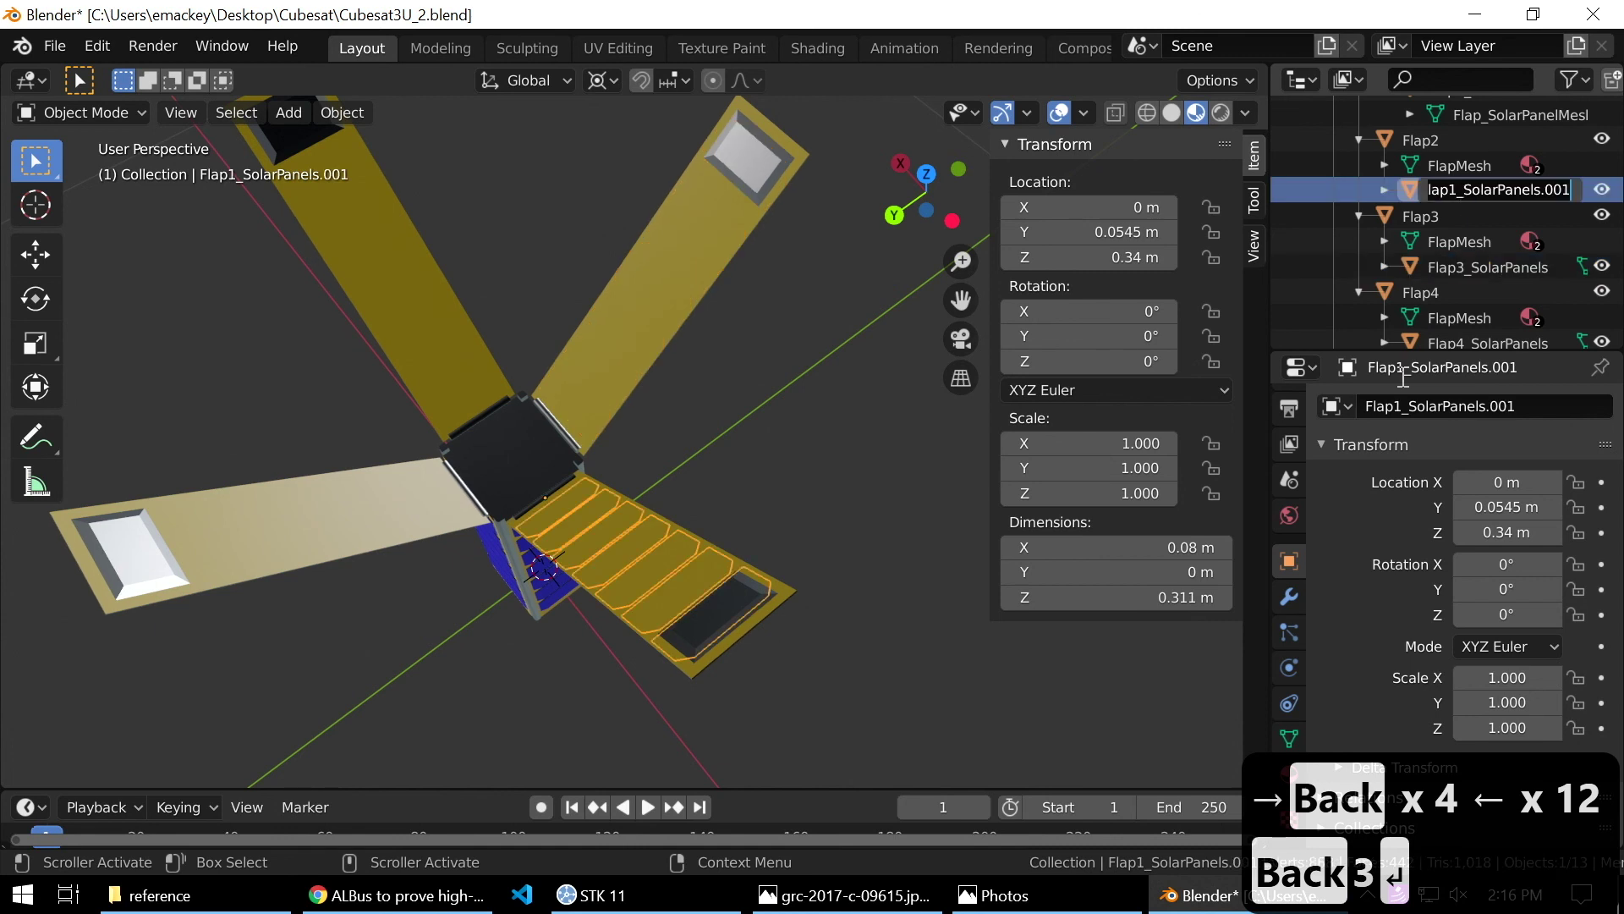
{"action": "double_click", "coordinate": [1463, 189]}
{"action": "key", "text": "Right"}
{"action": "key", "text": "BackSpace"}
{"action": "key", "text": "BackSpace"}
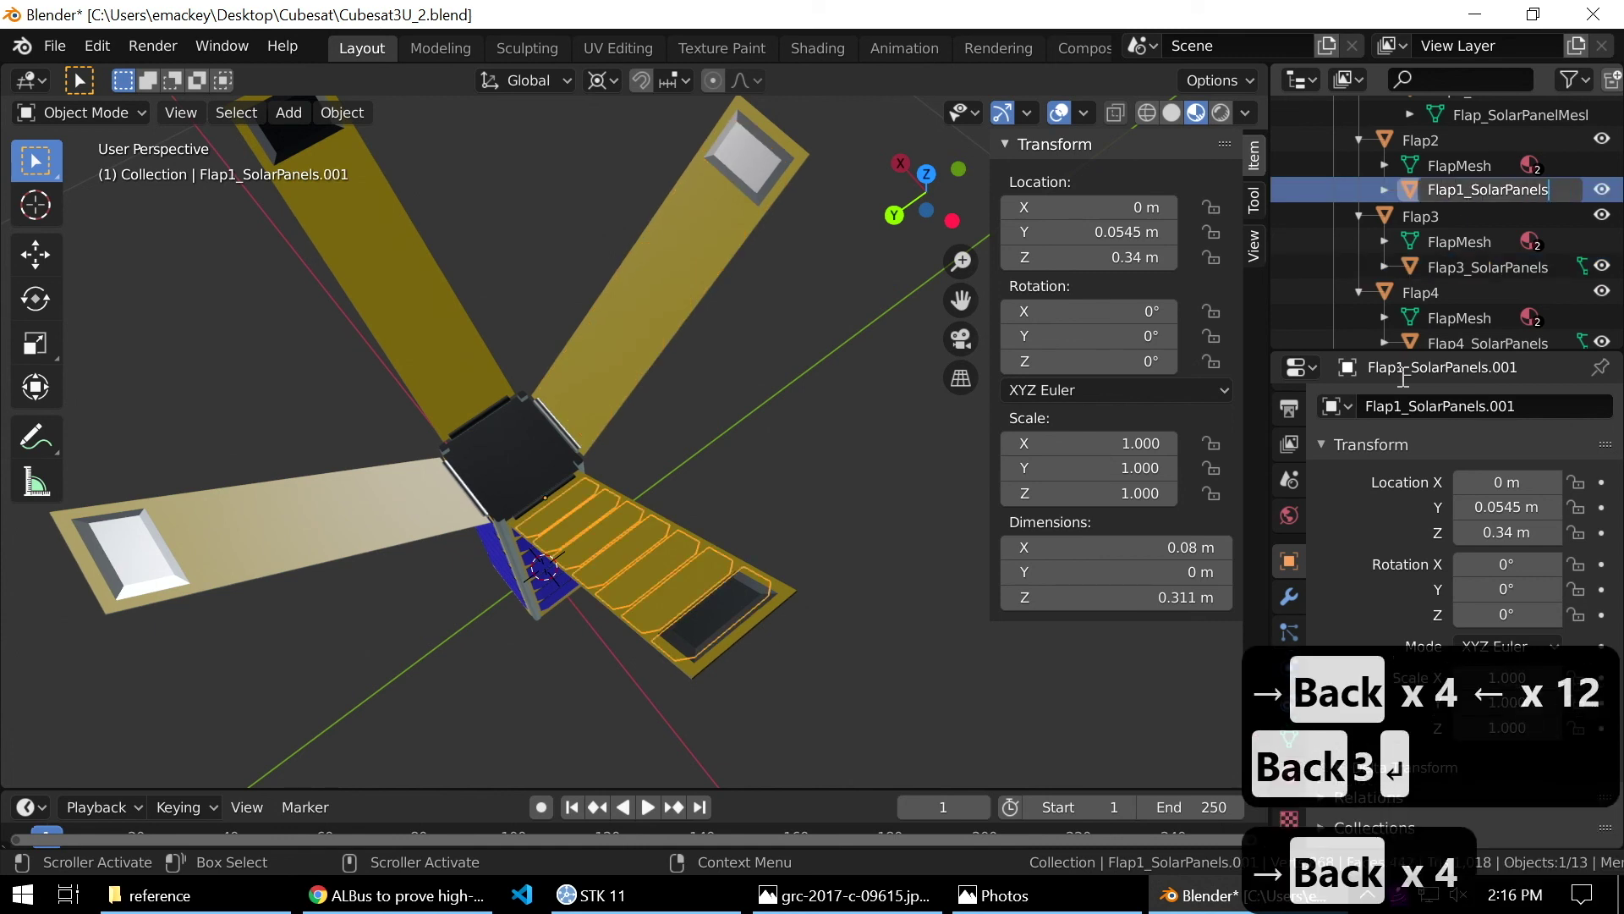
{"action": "key", "text": "Left"}
{"action": "key", "text": "Left"}
{"action": "key", "text": "Left"}
{"action": "key", "text": "Left"}
{"action": "key", "text": "Left"}
{"action": "key", "text": "Left"}
{"action": "key", "text": "Left"}
{"action": "key", "text": "Left"}
{"action": "key", "text": "Left"}
{"action": "key", "text": "Left"}
{"action": "key", "text": "BackSpace"}
{"action": "type", "text": "2"}
{"action": "key", "text": "Return"}
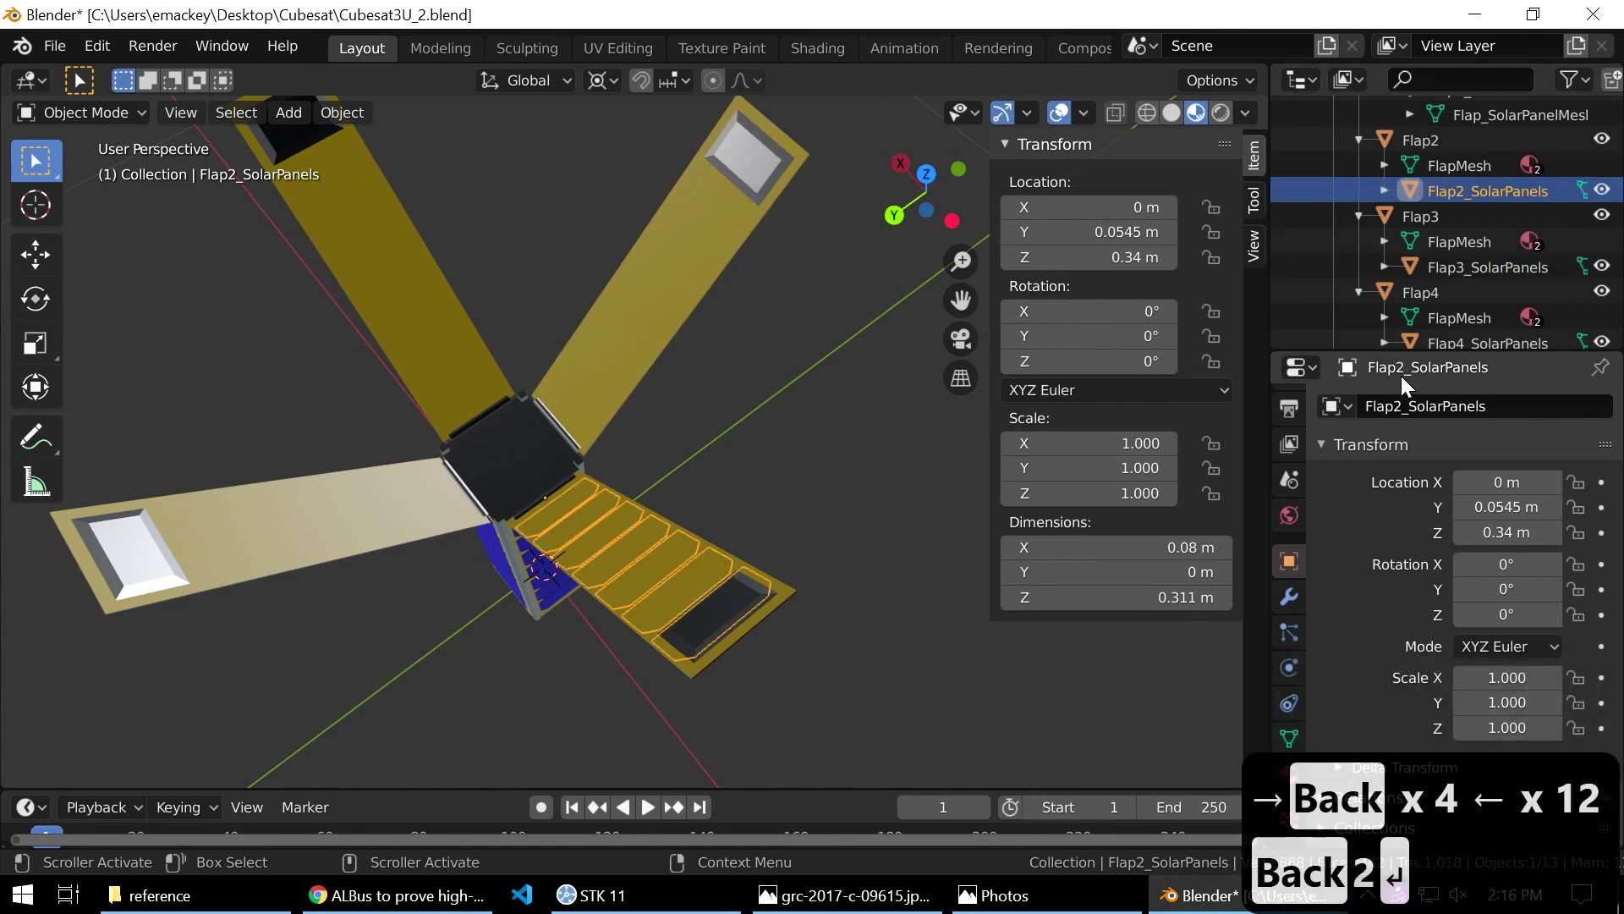
Review the flap hierarchy and check the user counts of the meshes used by Flap3 and Flap3_SolarPanels.
{"action": "scroll", "coordinate": [1479, 211], "scroll_direction": "up", "scroll_amount": 4}
{"action": "scroll", "coordinate": [1468, 180], "scroll_direction": "down", "scroll_amount": 3}
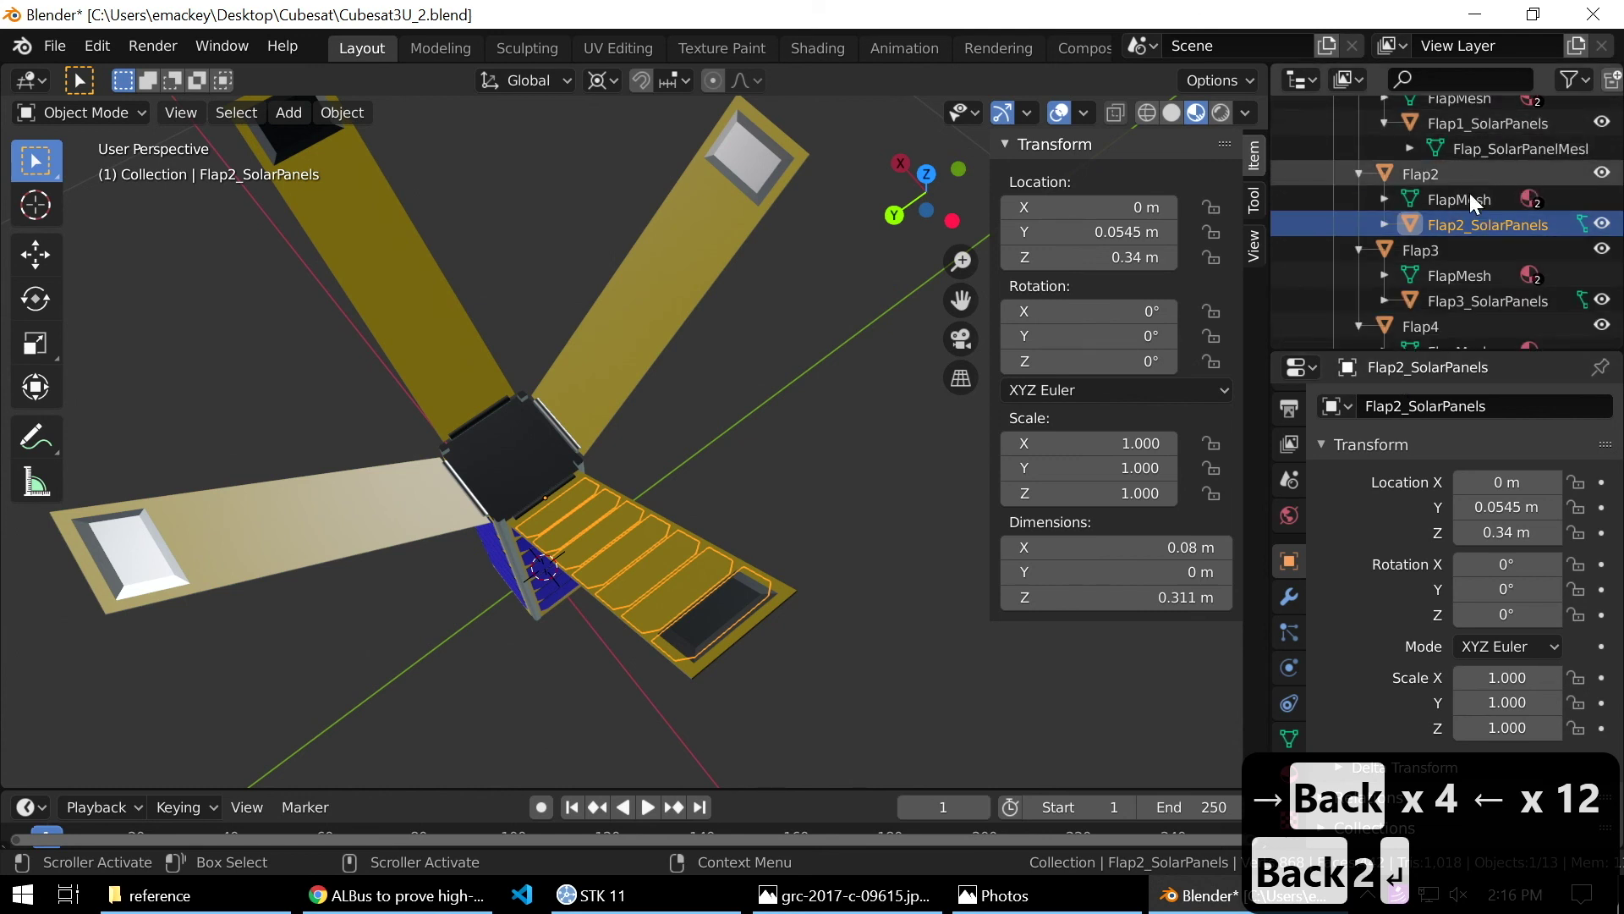
{"action": "scroll", "coordinate": [1470, 196], "scroll_direction": "down", "scroll_amount": 3}
{"action": "scroll", "coordinate": [1480, 230], "scroll_direction": "up", "scroll_amount": 1}
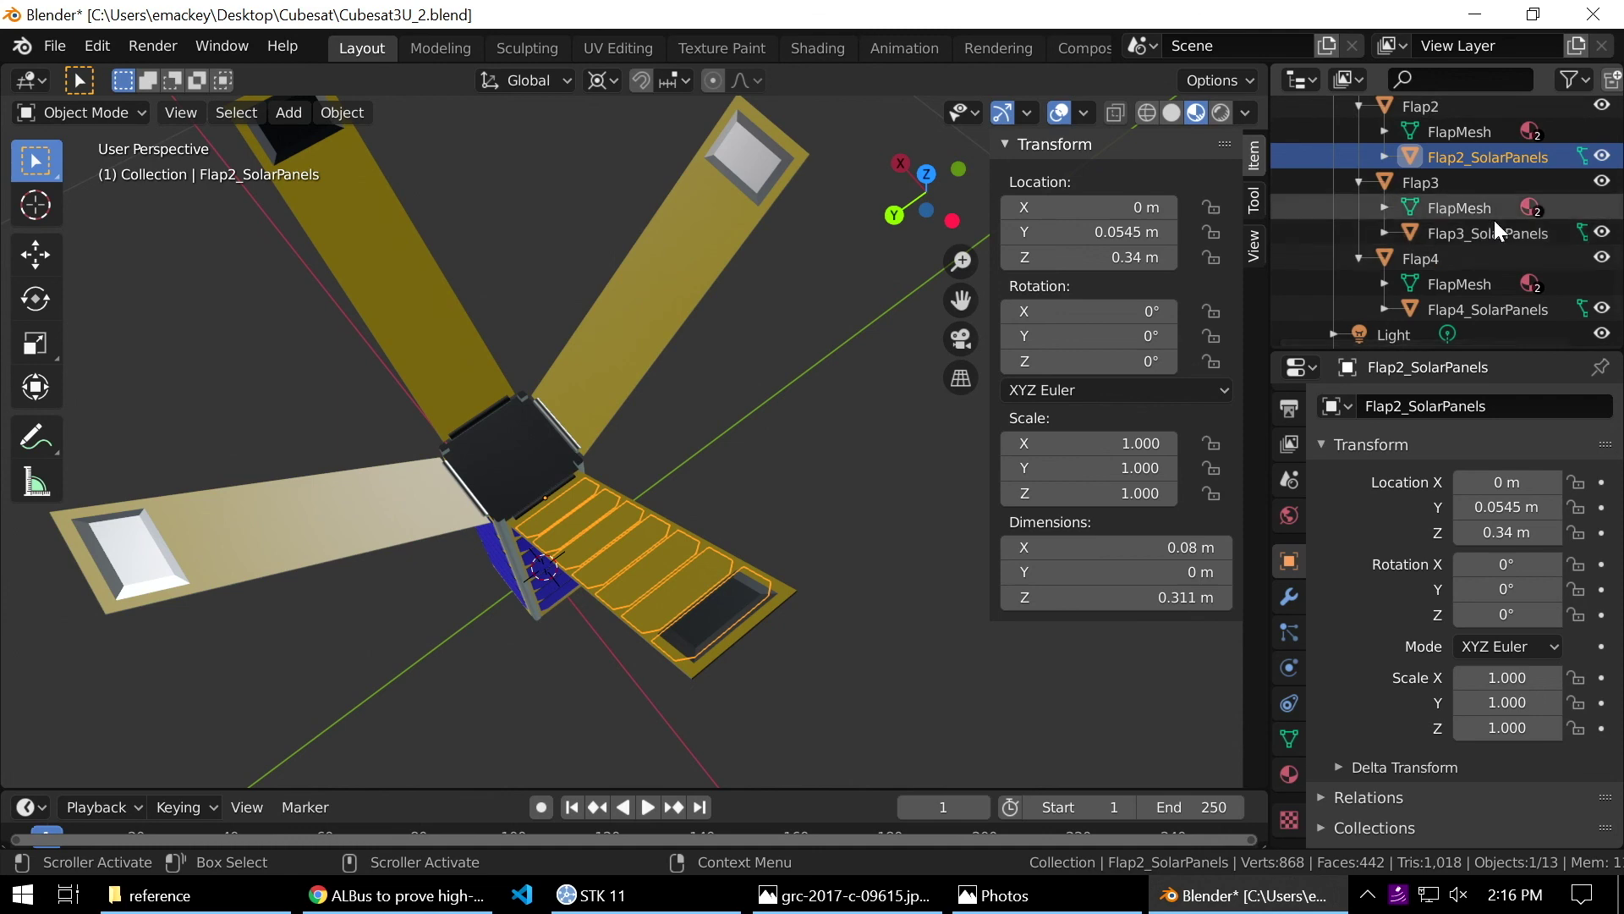
{"action": "left_click", "coordinate": [1465, 211]}
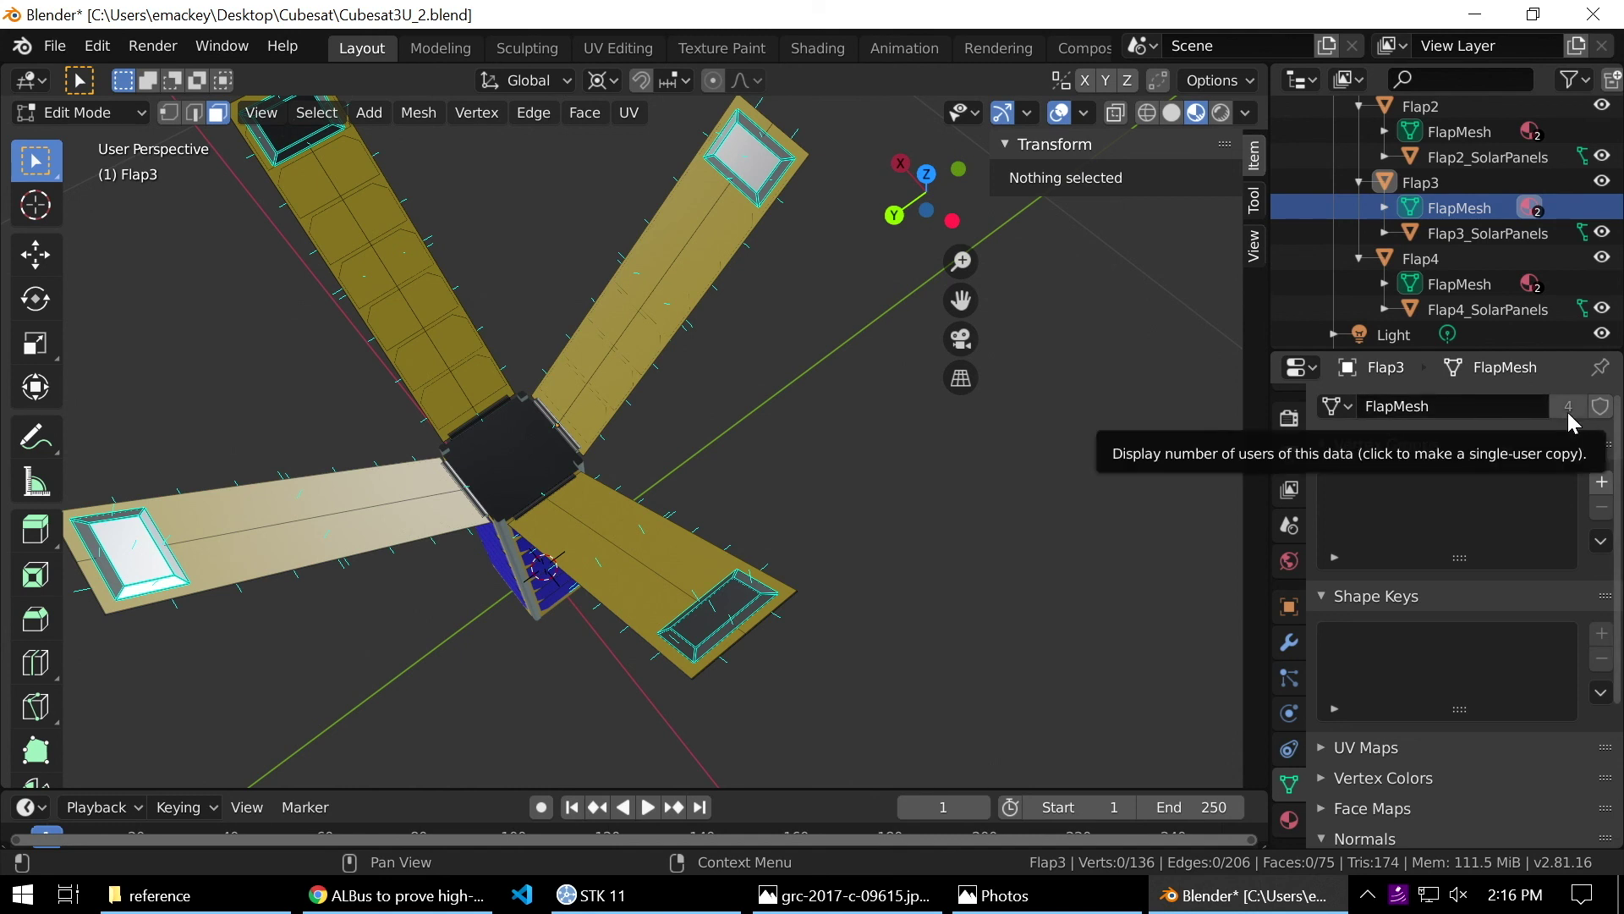
{"action": "left_click", "coordinate": [1479, 235]}
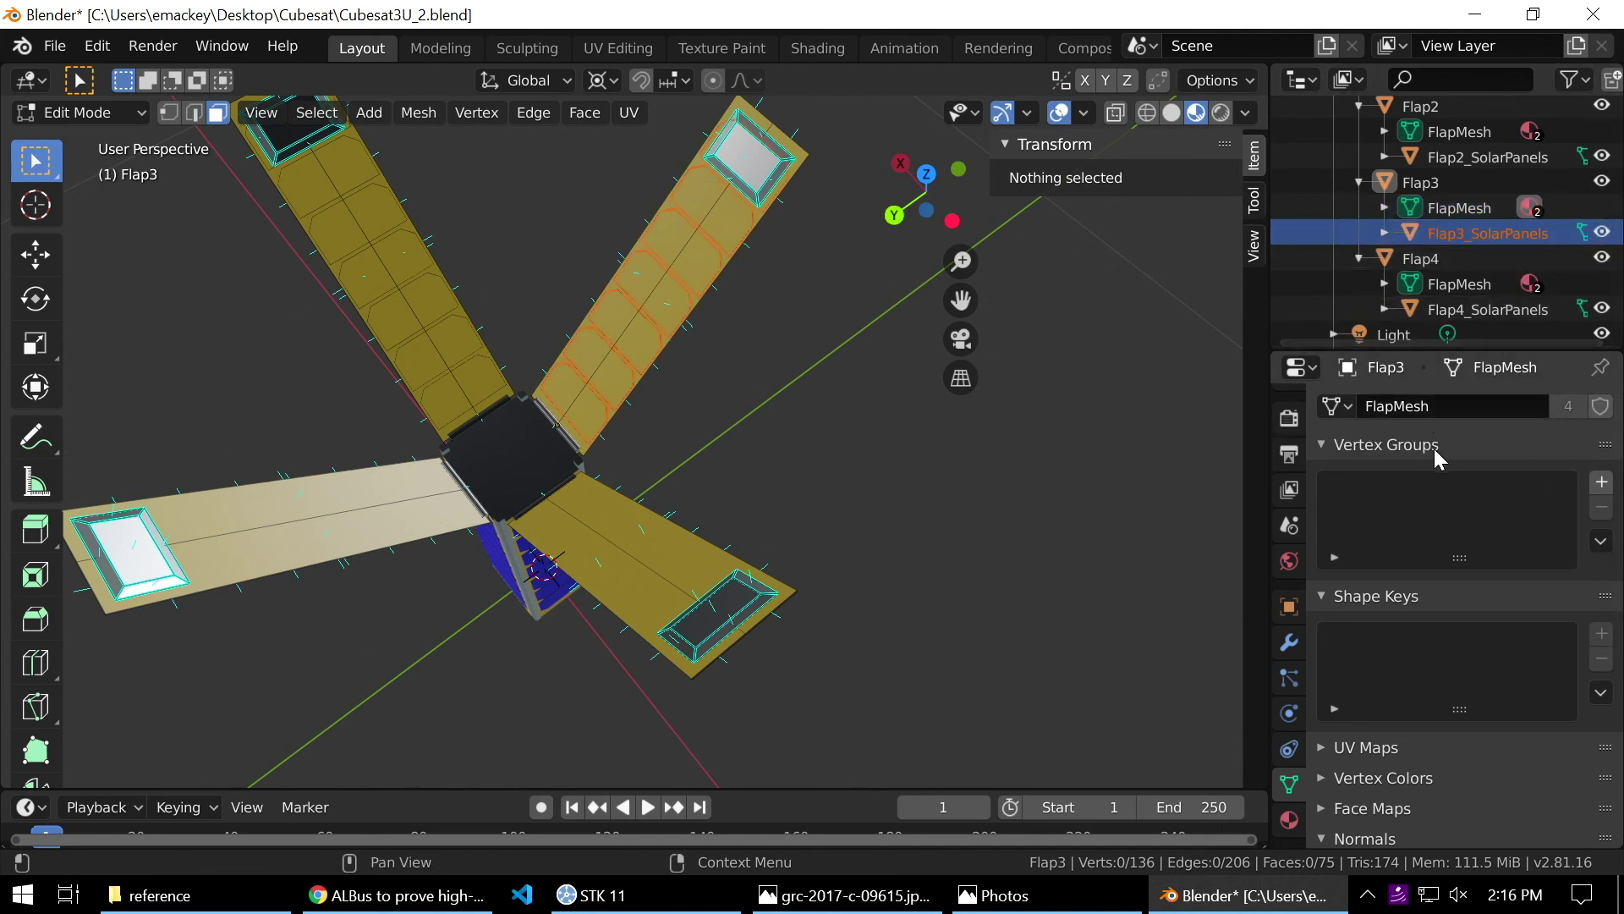
{"action": "key", "text": "Tab"}
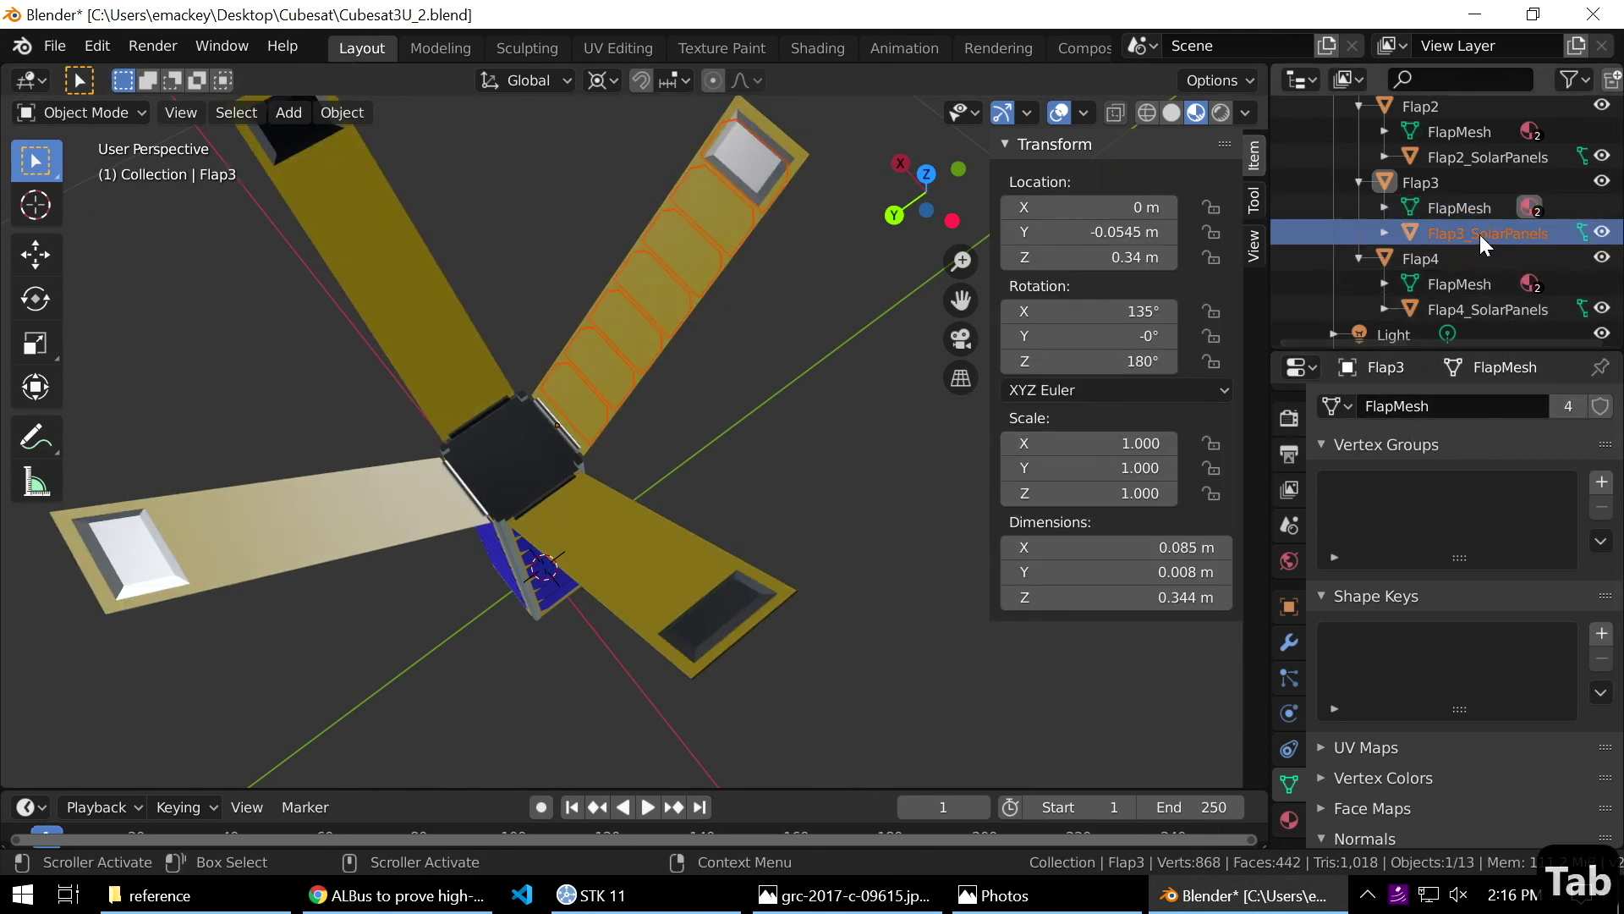
{"action": "left_click", "coordinate": [1454, 235]}
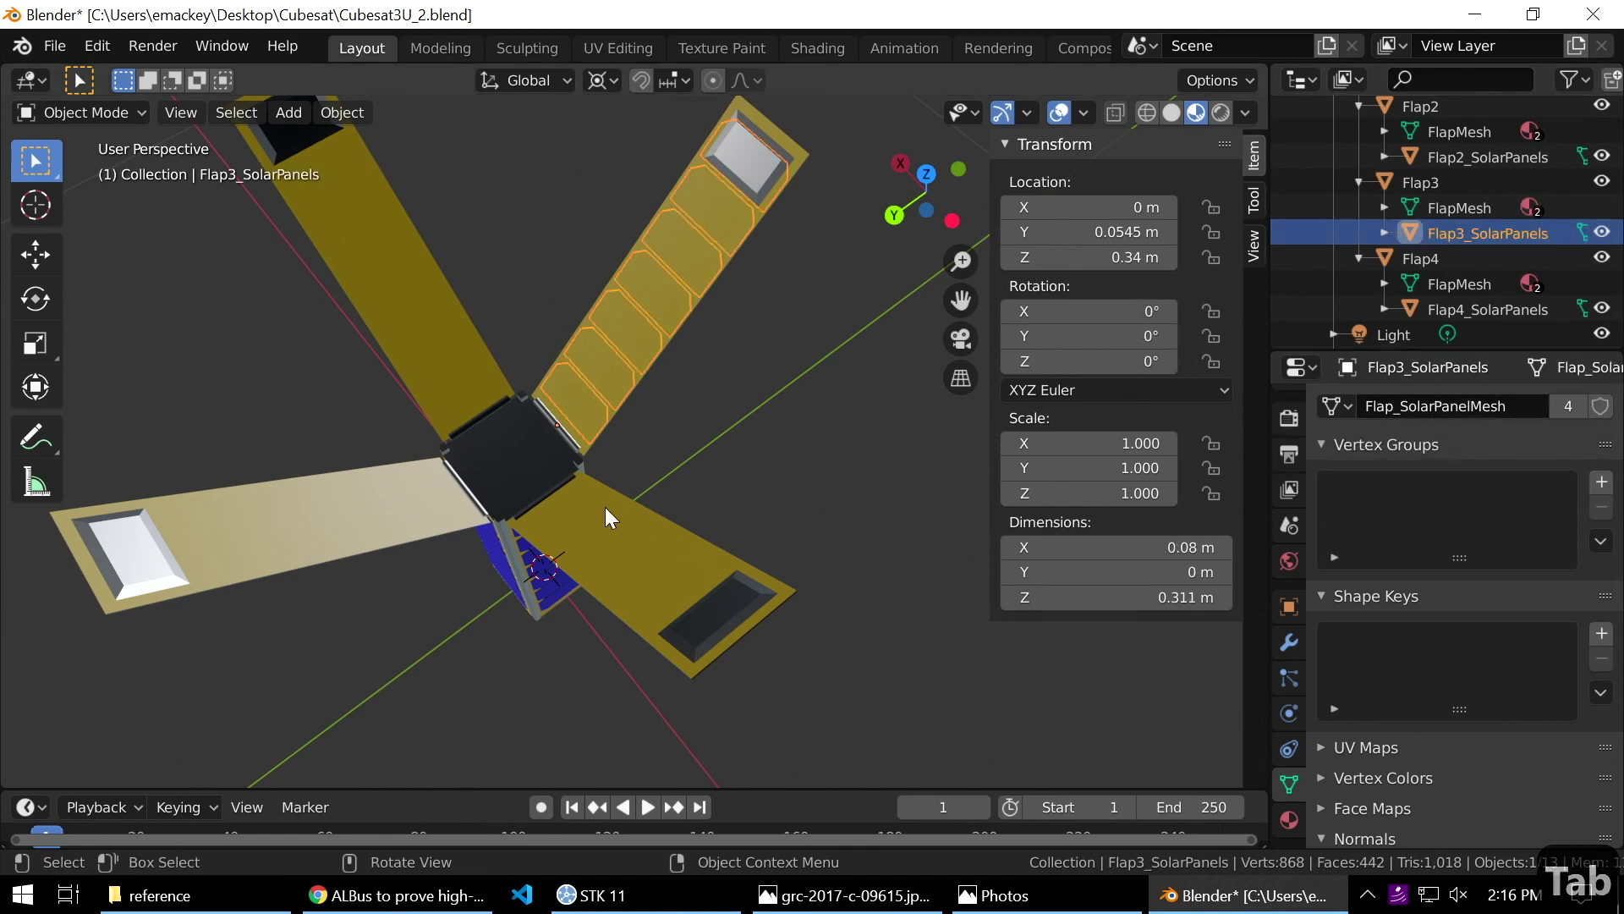
Select Flap1, view the whole CubeSat from the side, and save the file.
{"action": "left_click", "coordinate": [333, 521]}
{"action": "middle_click_drag", "start_coordinate": [334, 521], "coordinate": [681, 541]}
{"action": "key", "text": "ctrl+s"}
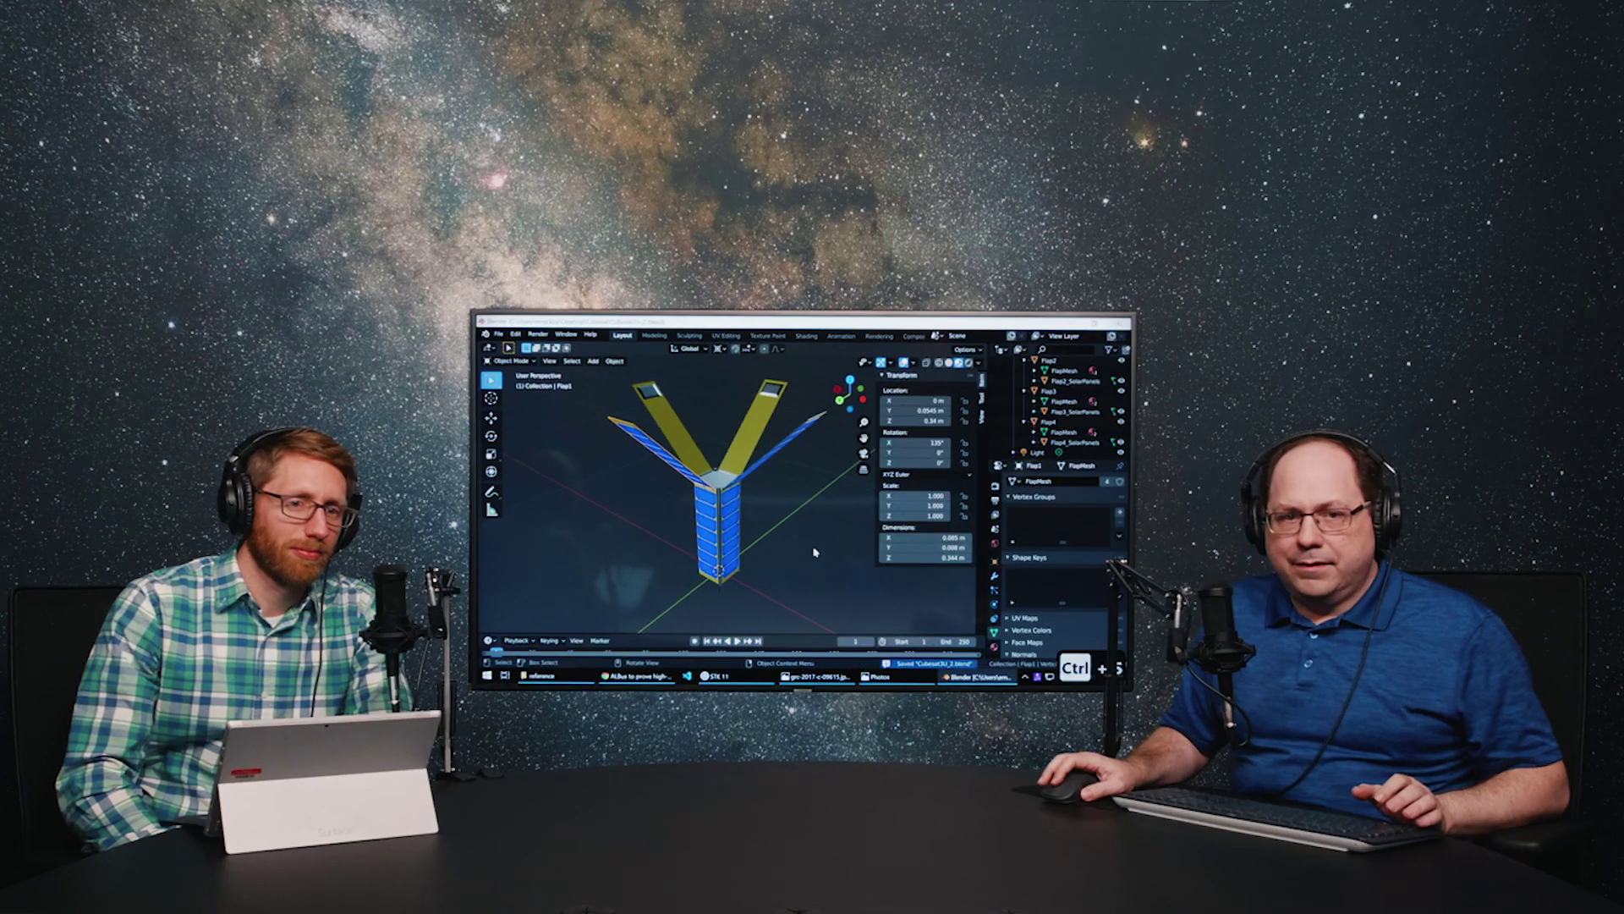